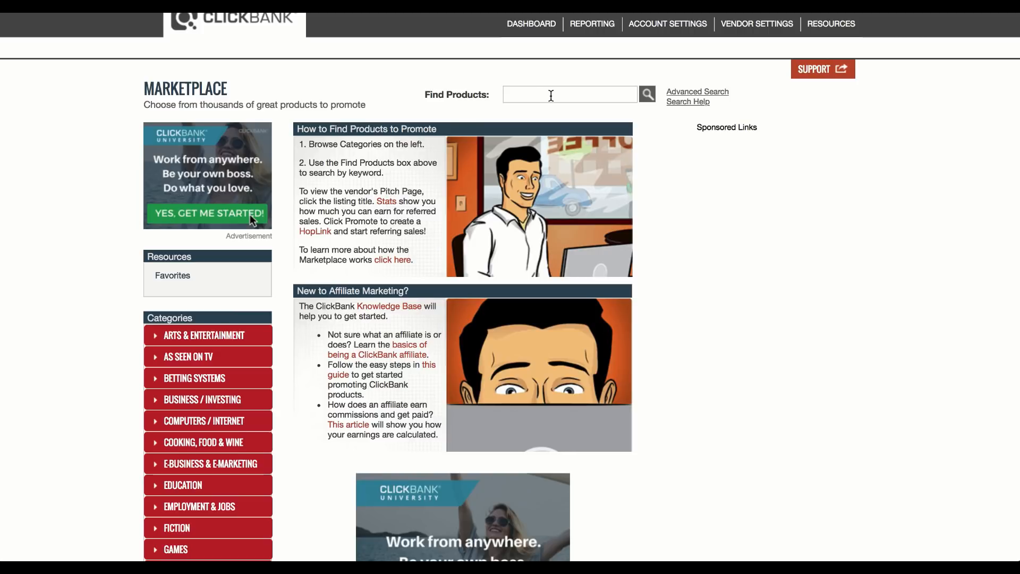
Step: Run a product search with no keyword to list all ClickBank marketplace products
{"action": "left_click", "coordinate": [570, 91]}
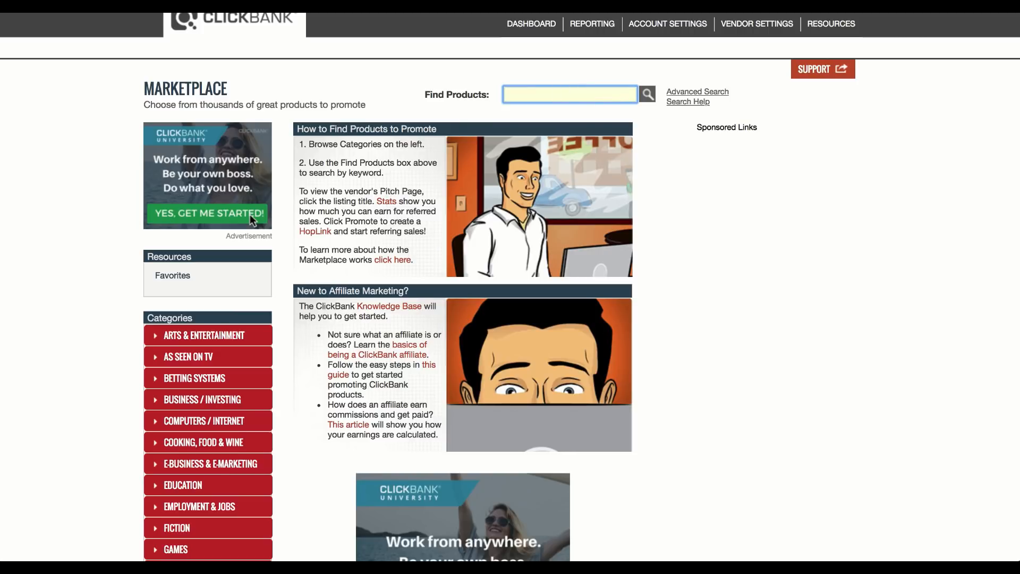
{"action": "key", "text": "Return"}
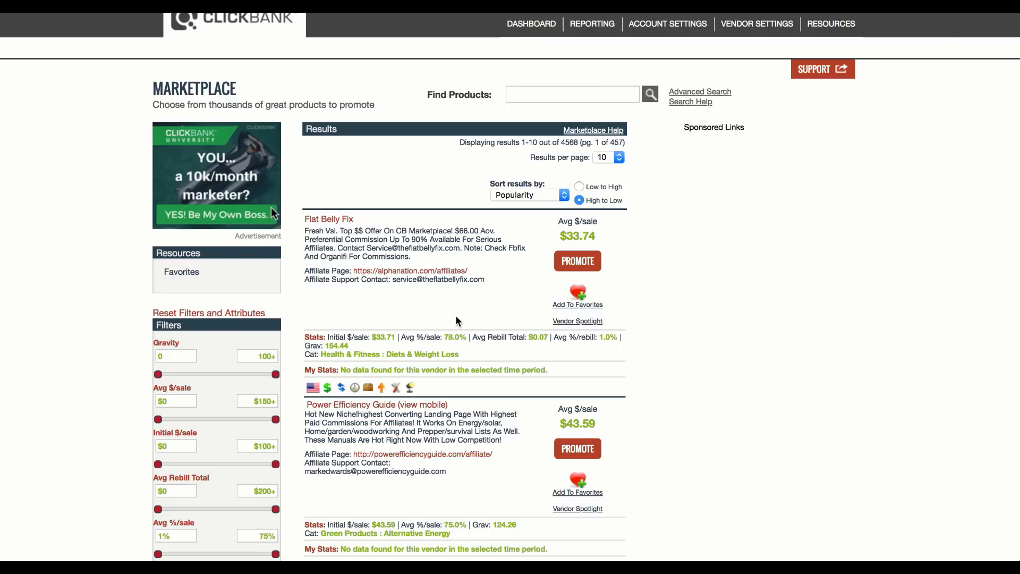
Step: Look through the first page of marketplace results, examining the product listings, their sale stats and the available filters
{"action": "scroll", "coordinate": [455, 316], "scroll_direction": "down", "scroll_amount": 2}
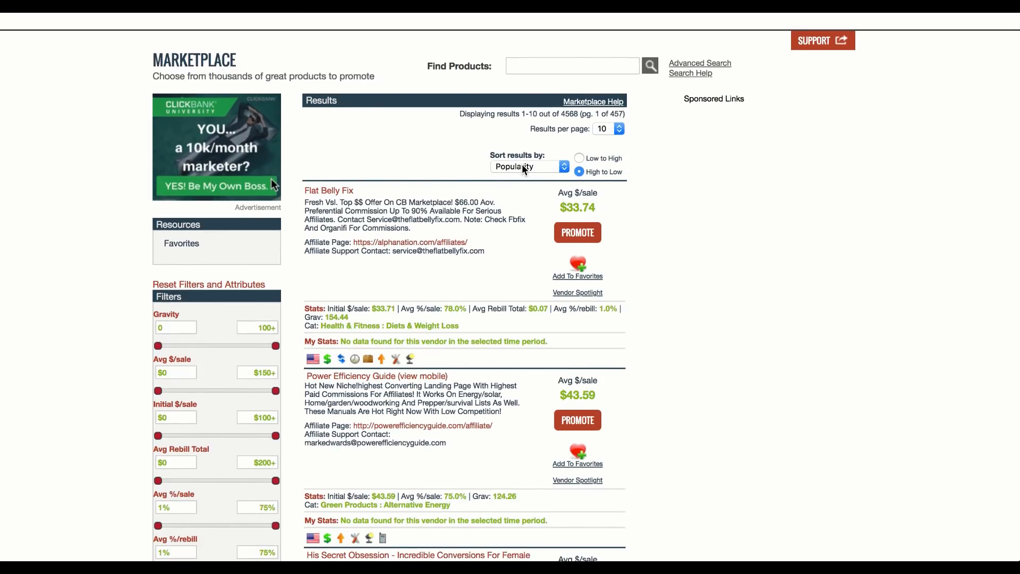
{"action": "scroll", "coordinate": [477, 279], "scroll_direction": "down", "scroll_amount": 3}
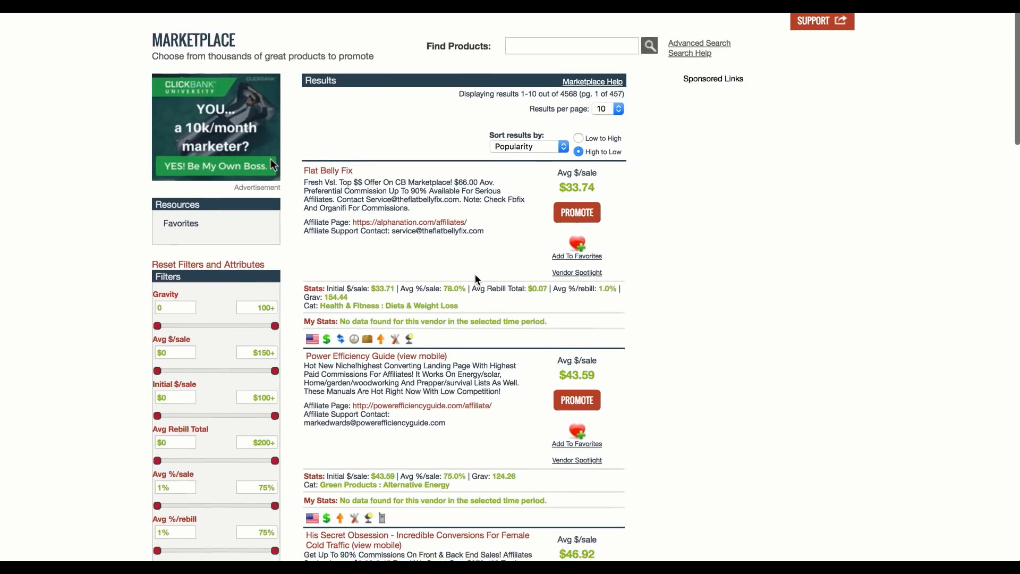
{"action": "scroll", "coordinate": [475, 274], "scroll_direction": "down", "scroll_amount": 5}
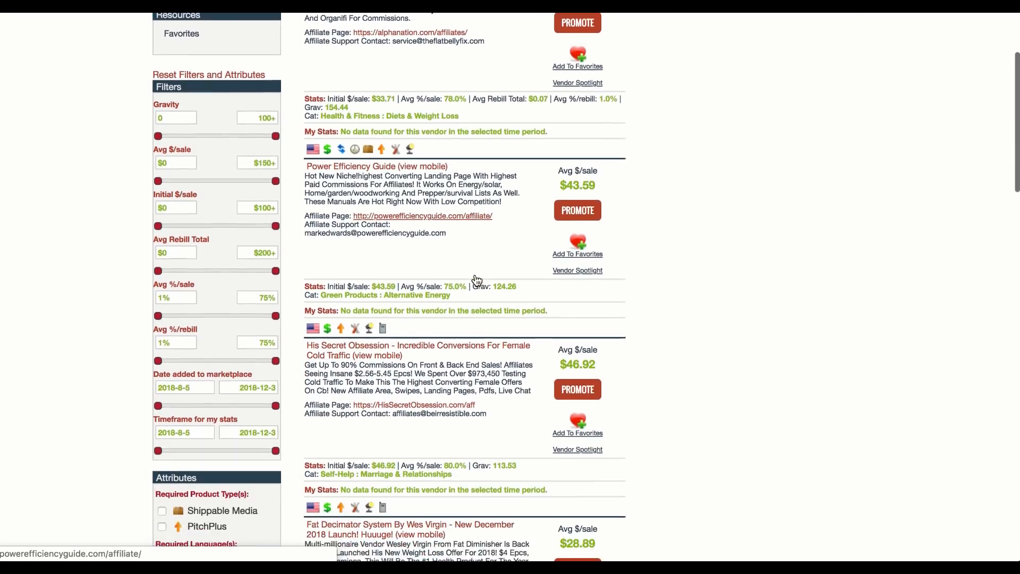
{"action": "scroll", "coordinate": [475, 274], "scroll_direction": "down", "scroll_amount": 20}
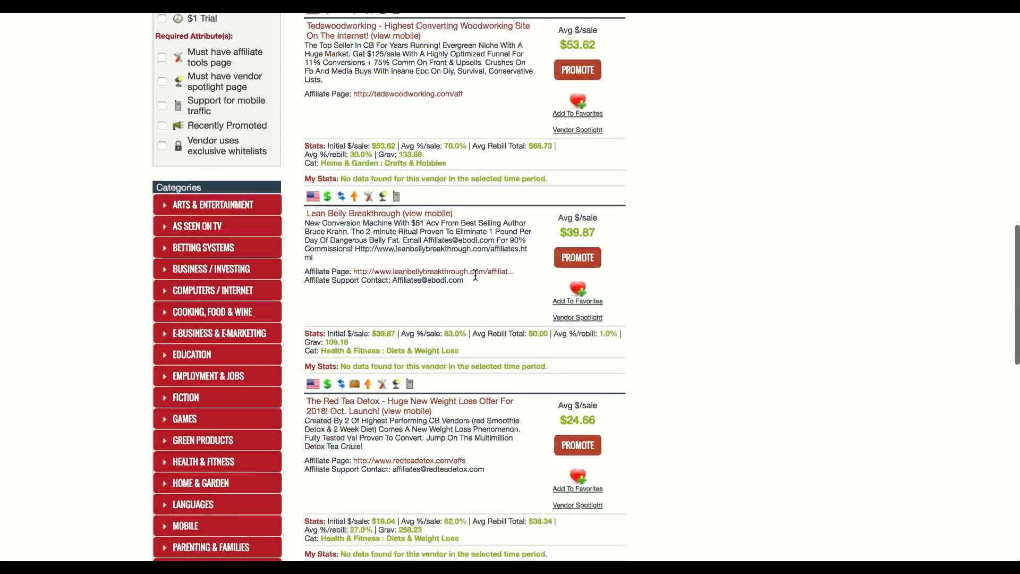
{"action": "scroll", "coordinate": [475, 274], "scroll_direction": "down", "scroll_amount": 16}
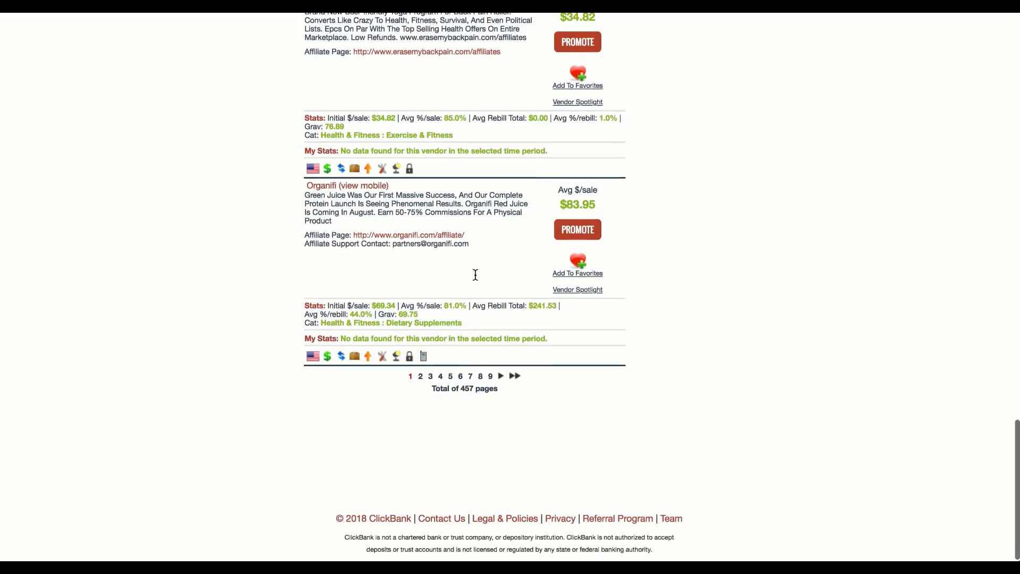
{"action": "scroll", "coordinate": [475, 274], "scroll_direction": "up", "scroll_amount": 20}
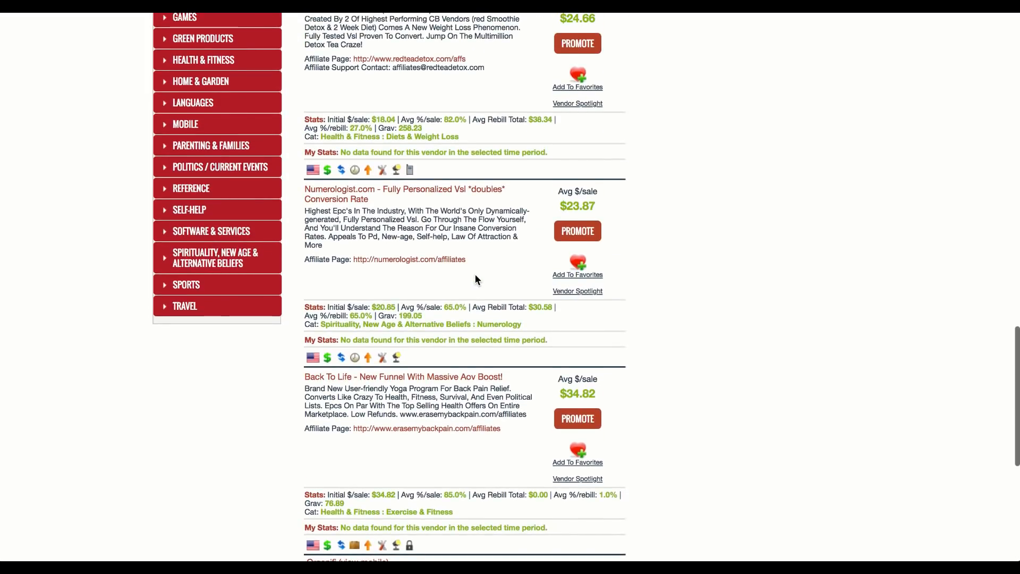
{"action": "scroll", "coordinate": [475, 274], "scroll_direction": "up", "scroll_amount": 16}
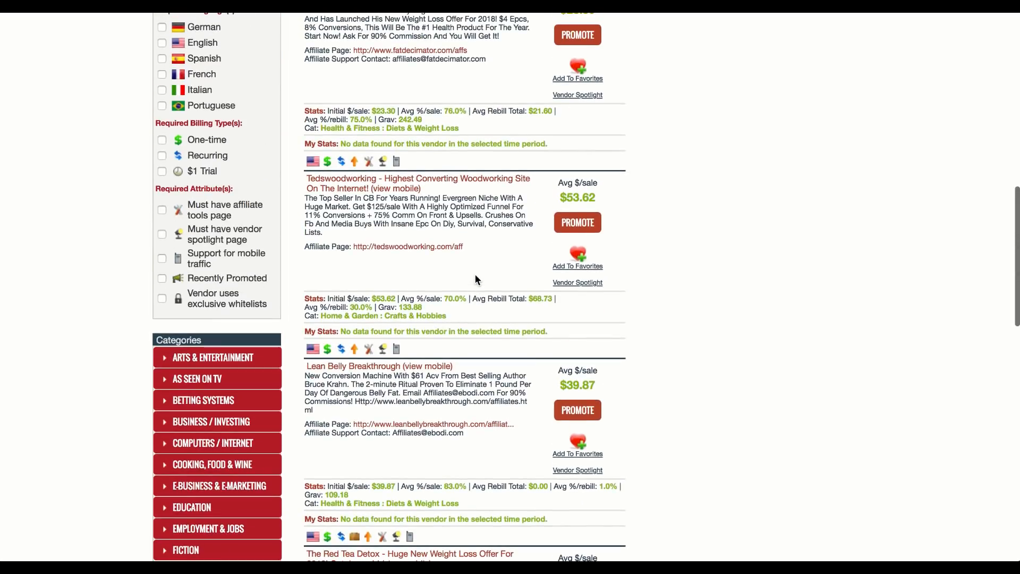
{"action": "scroll", "coordinate": [474, 274], "scroll_direction": "up", "scroll_amount": 14}
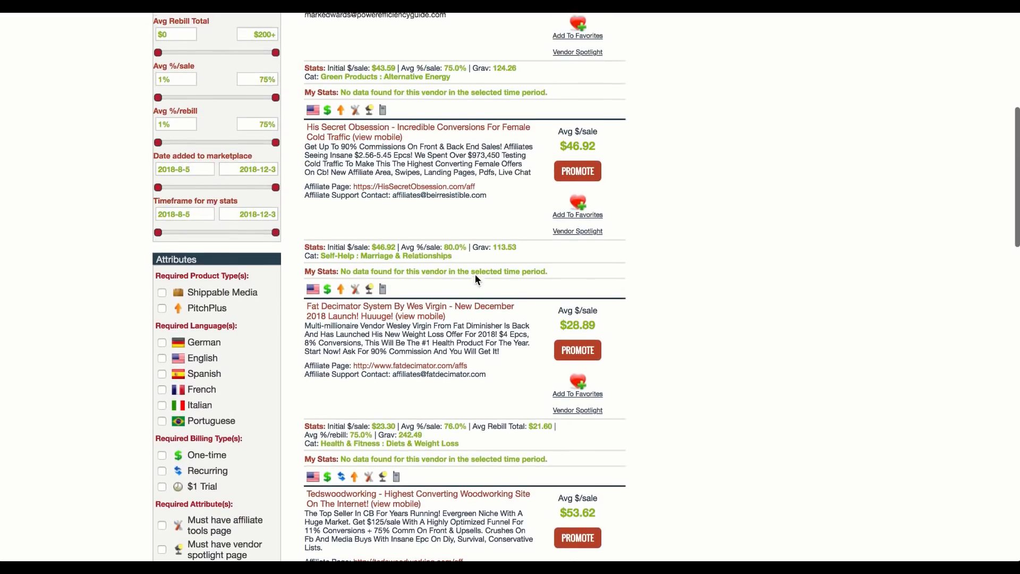
{"action": "scroll", "coordinate": [475, 276], "scroll_direction": "up", "scroll_amount": 12}
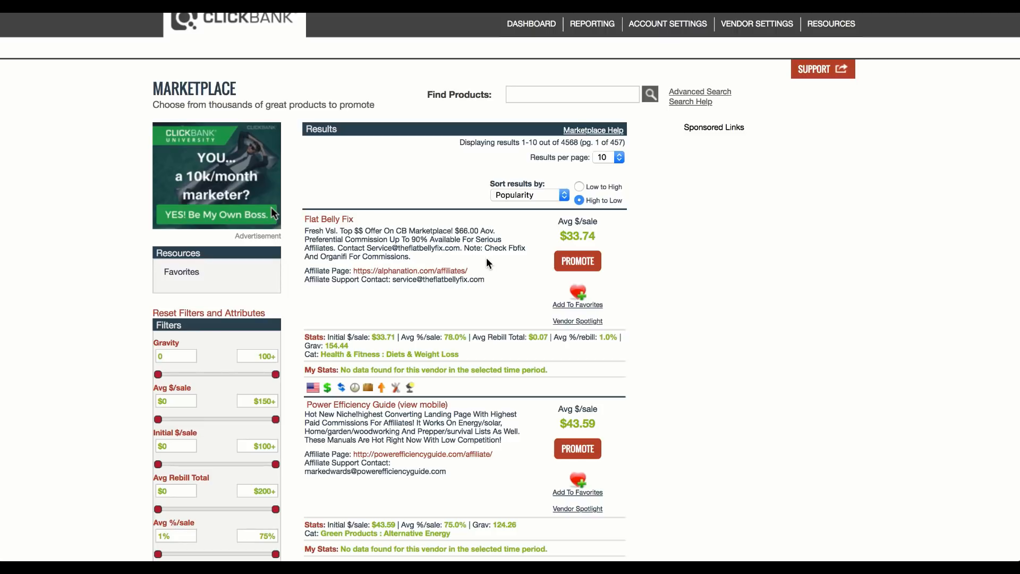
Step: Open the Power Efficiency Guide pitch page in a new browser tab
{"action": "scroll", "coordinate": [487, 263], "scroll_direction": "down", "scroll_amount": 2}
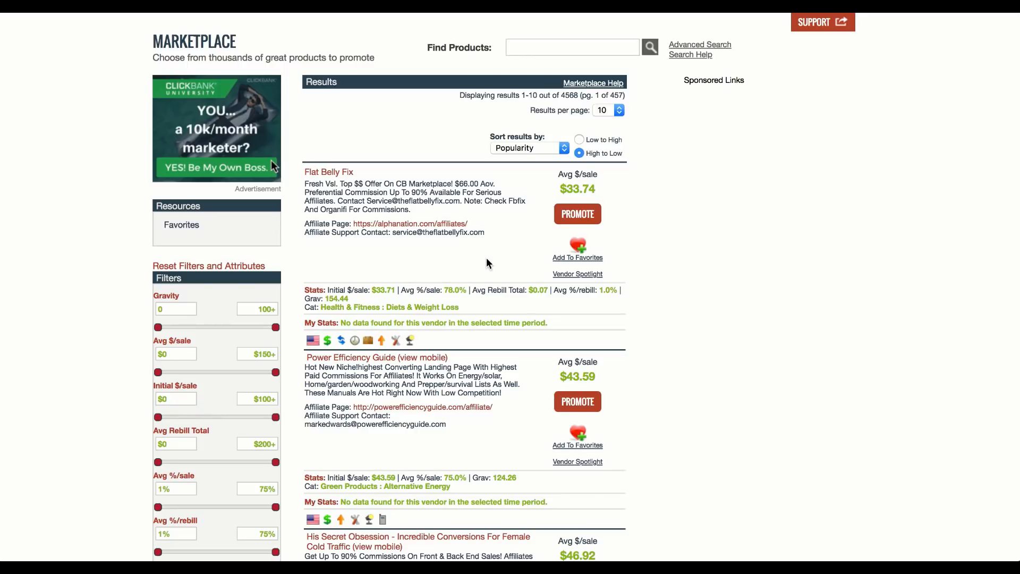
{"action": "scroll", "coordinate": [487, 263], "scroll_direction": "down", "scroll_amount": 4}
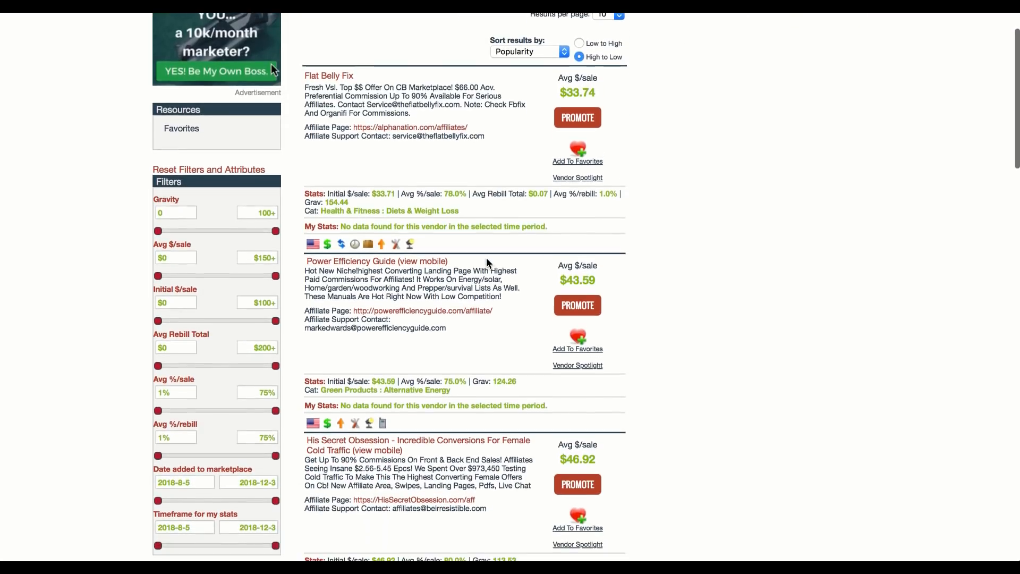
{"action": "scroll", "coordinate": [488, 263], "scroll_direction": "down", "scroll_amount": 1}
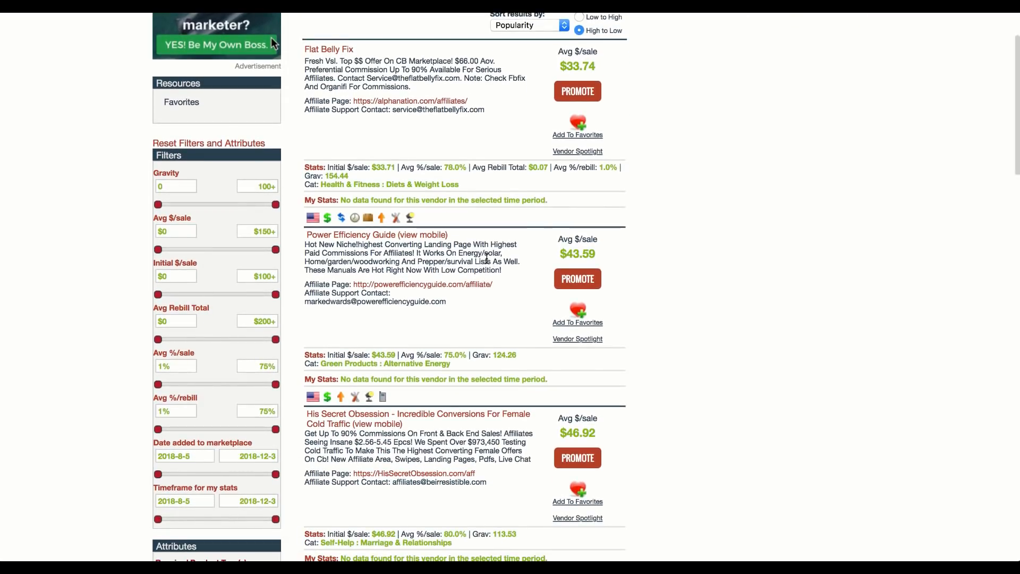
{"action": "right_click", "coordinate": [369, 235]}
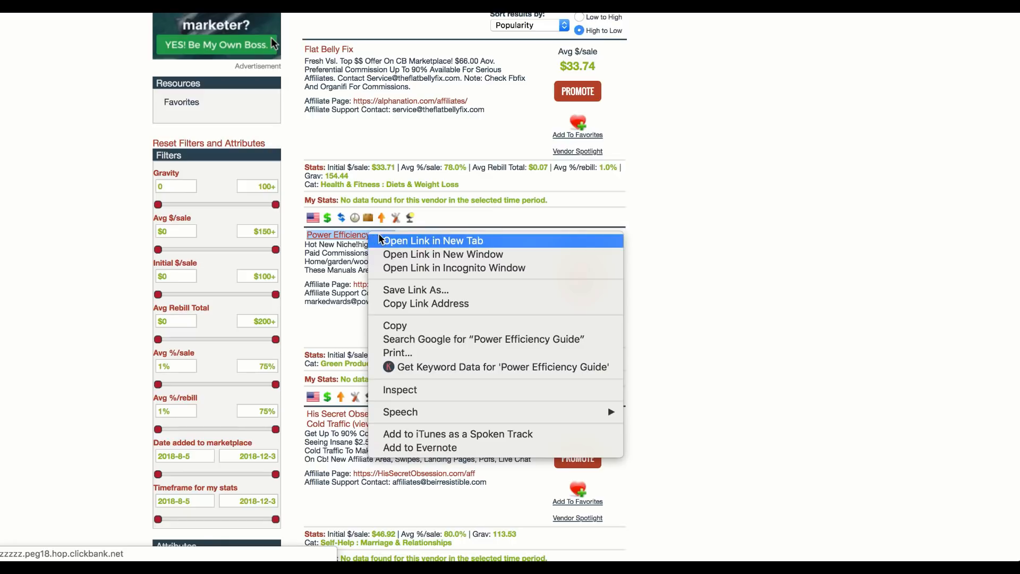
{"action": "left_click", "coordinate": [379, 237]}
Step: Open the Tedswoodworking pitch page in a new browser tab
{"action": "scroll", "coordinate": [378, 234], "scroll_direction": "down", "scroll_amount": 2}
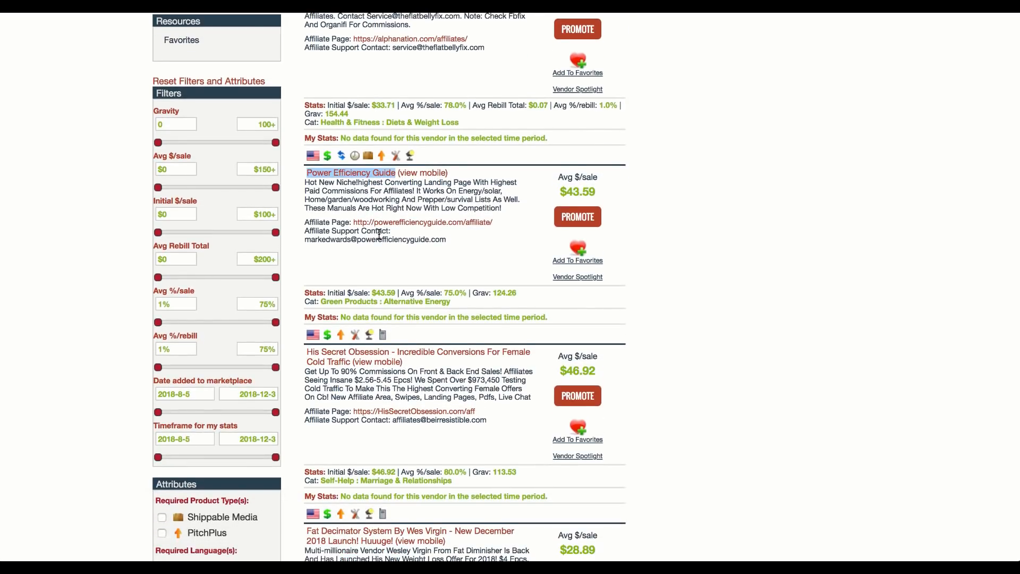
{"action": "scroll", "coordinate": [378, 234], "scroll_direction": "down", "scroll_amount": 3}
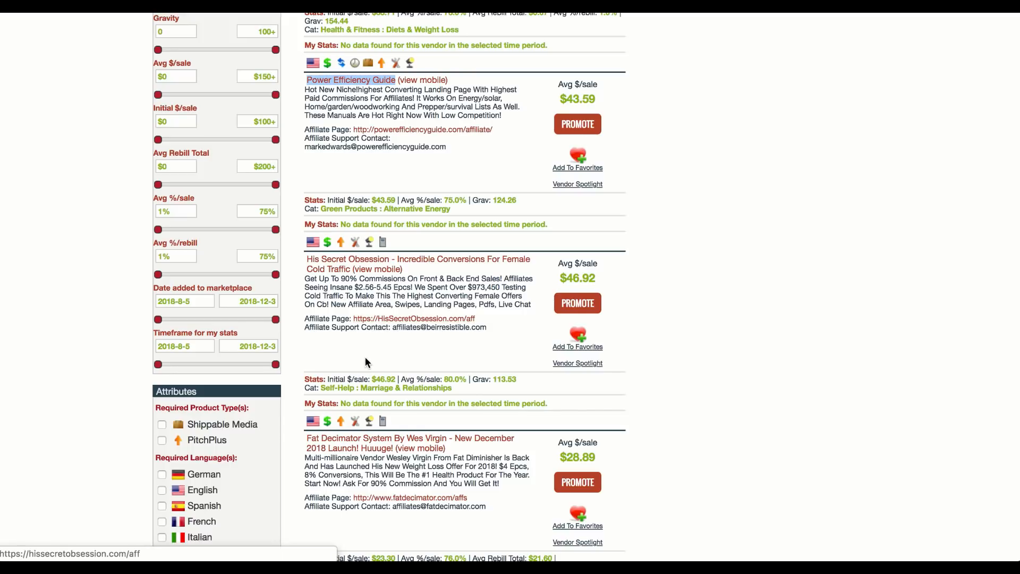
{"action": "scroll", "coordinate": [391, 332], "scroll_direction": "down", "scroll_amount": 1}
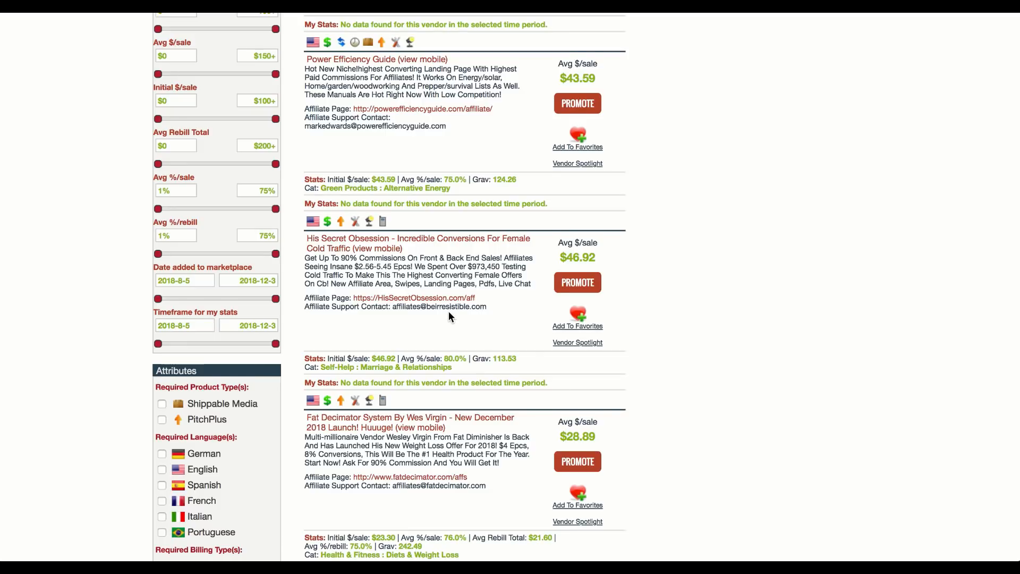
{"action": "scroll", "coordinate": [449, 313], "scroll_direction": "down", "scroll_amount": 5}
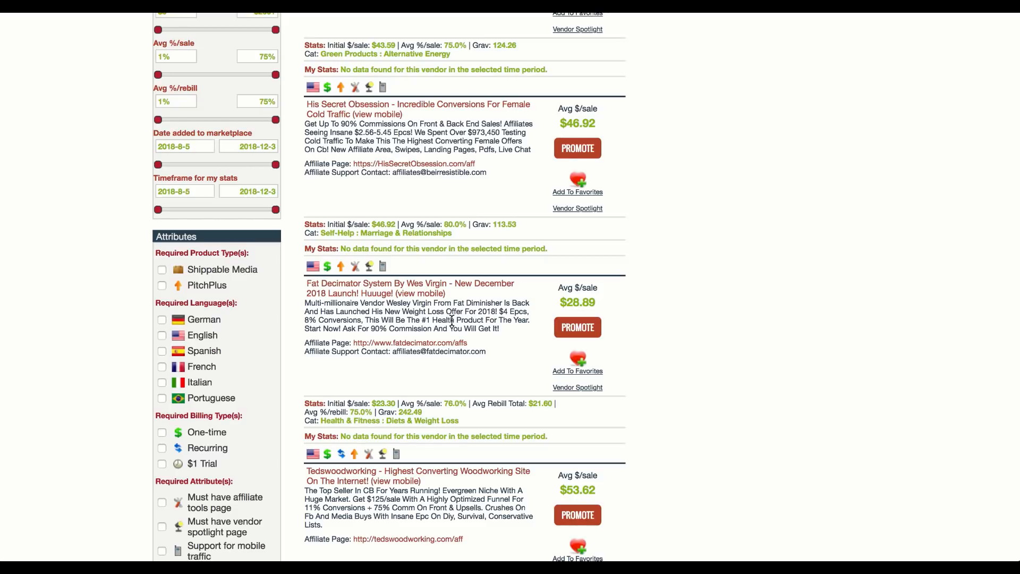
{"action": "scroll", "coordinate": [451, 320], "scroll_direction": "down", "scroll_amount": 1}
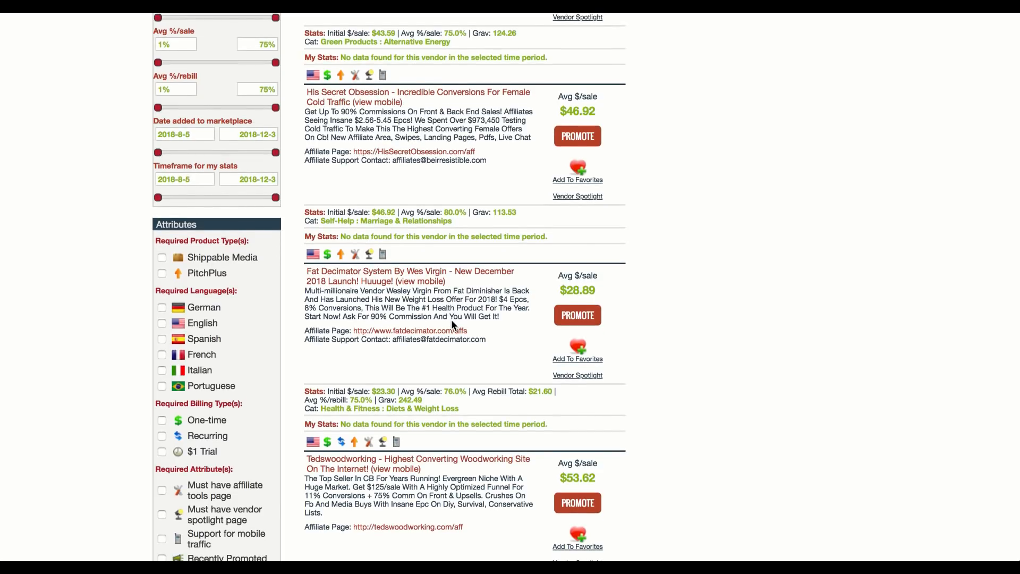
{"action": "scroll", "coordinate": [451, 319], "scroll_direction": "down", "scroll_amount": 4}
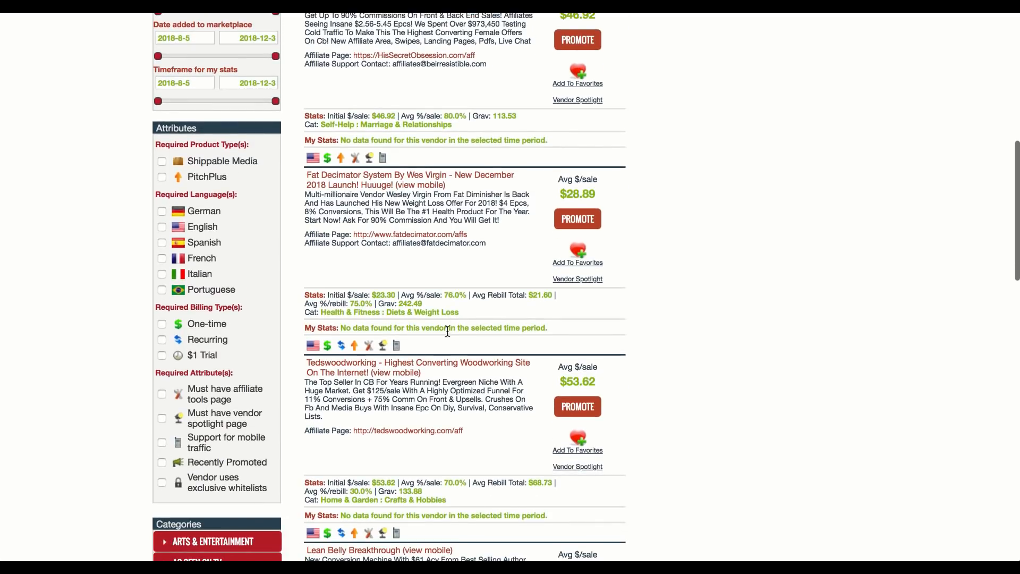
{"action": "scroll", "coordinate": [436, 350], "scroll_direction": "down", "scroll_amount": 2}
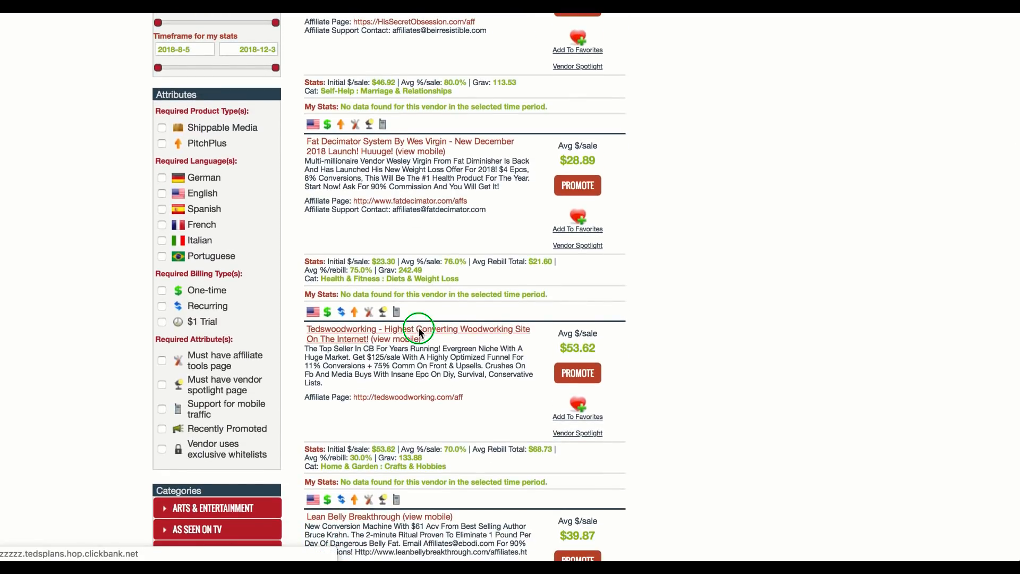
{"action": "right_click", "coordinate": [417, 330]}
{"action": "left_click", "coordinate": [443, 330]}
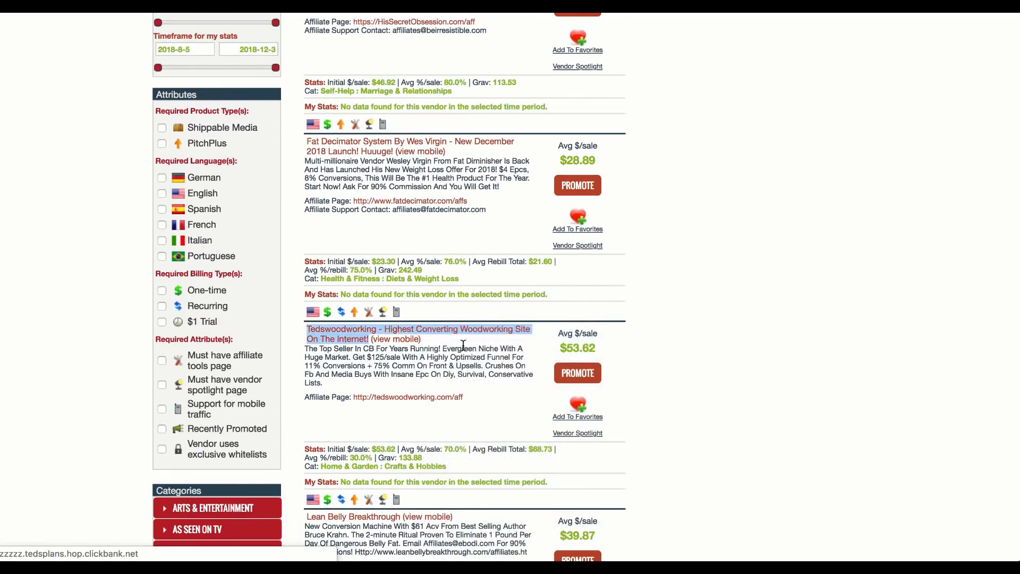
{"action": "left_click", "coordinate": [516, 366]}
Step: Review the remaining listings on the first results page, from Lean Belly Breakthrough to Organifi, for products to promote
{"action": "scroll", "coordinate": [514, 366], "scroll_direction": "down", "scroll_amount": 4}
{"action": "scroll", "coordinate": [514, 370], "scroll_direction": "down", "scroll_amount": 2}
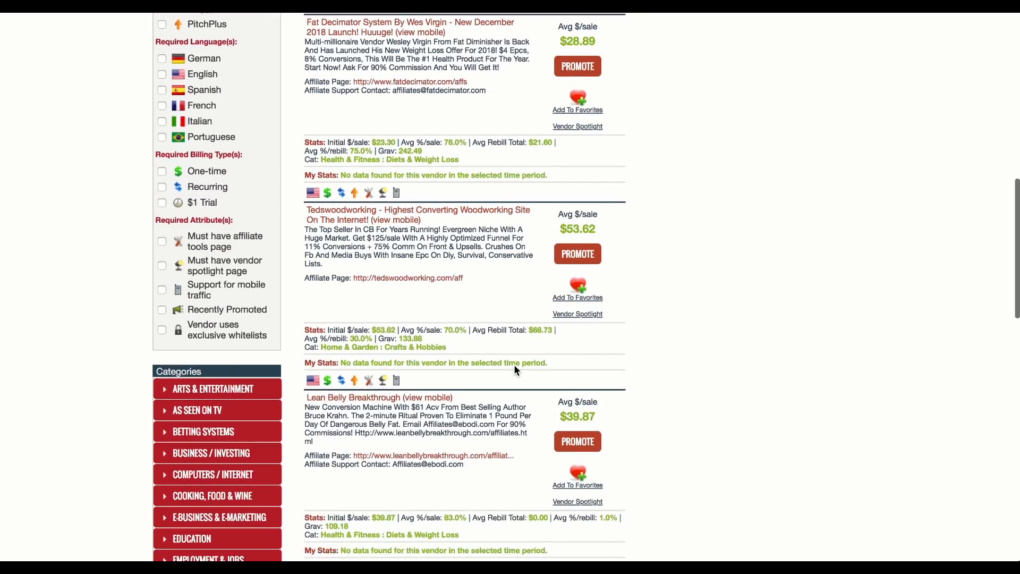
{"action": "scroll", "coordinate": [476, 377], "scroll_direction": "down", "scroll_amount": 10}
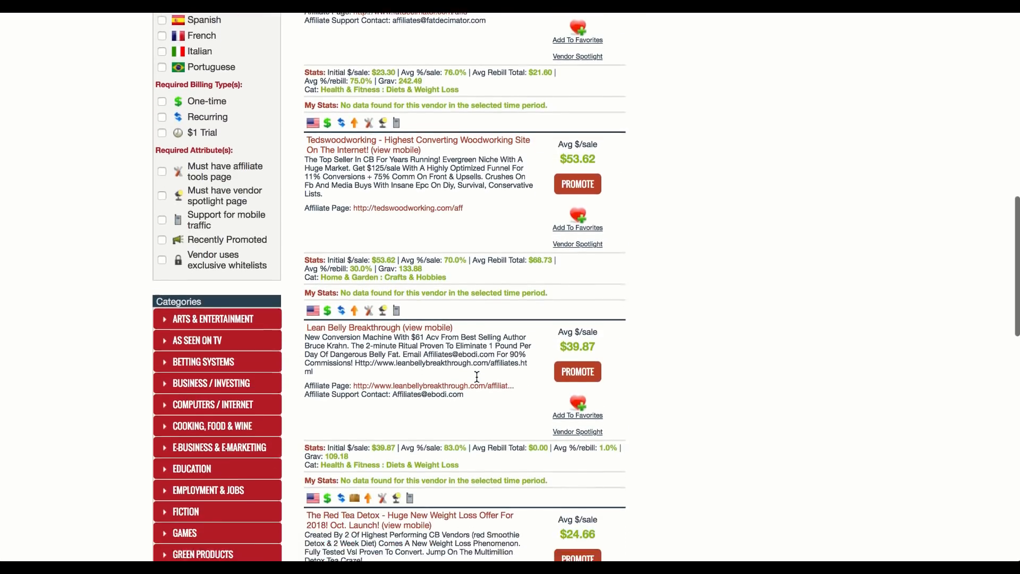
{"action": "scroll", "coordinate": [476, 380], "scroll_direction": "down", "scroll_amount": 1}
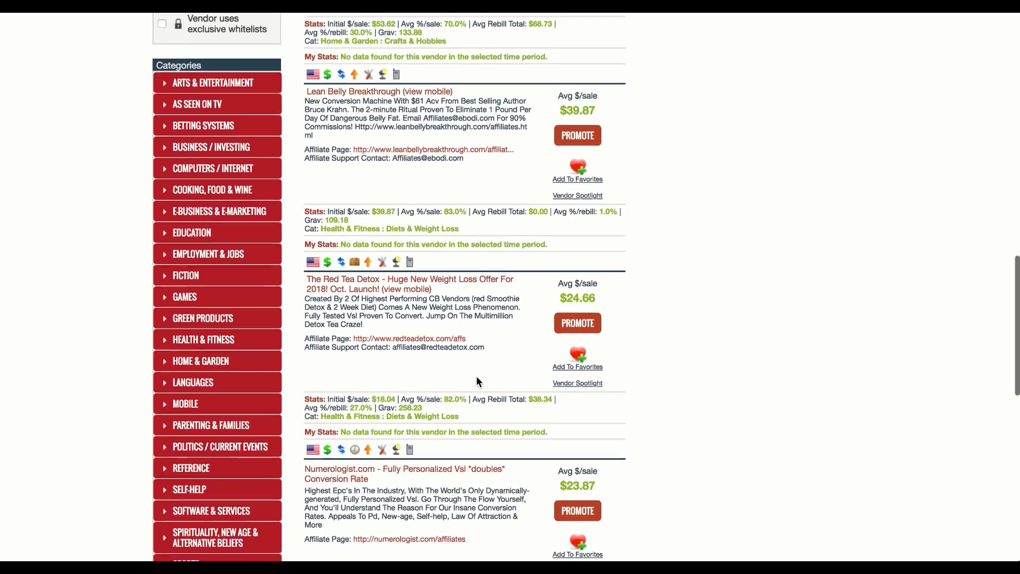
{"action": "scroll", "coordinate": [477, 380], "scroll_direction": "down", "scroll_amount": 4}
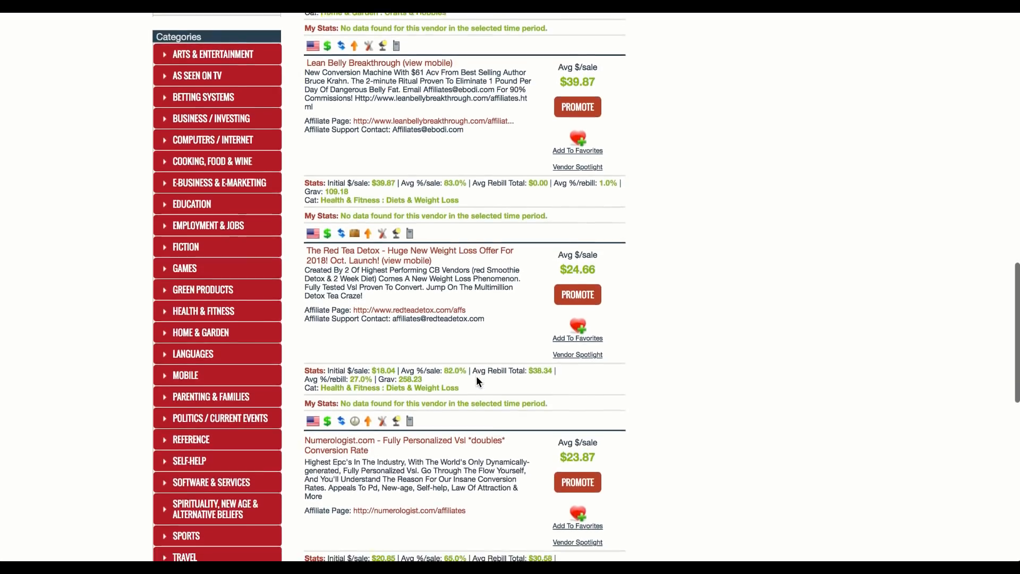
{"action": "scroll", "coordinate": [477, 380], "scroll_direction": "down", "scroll_amount": 2}
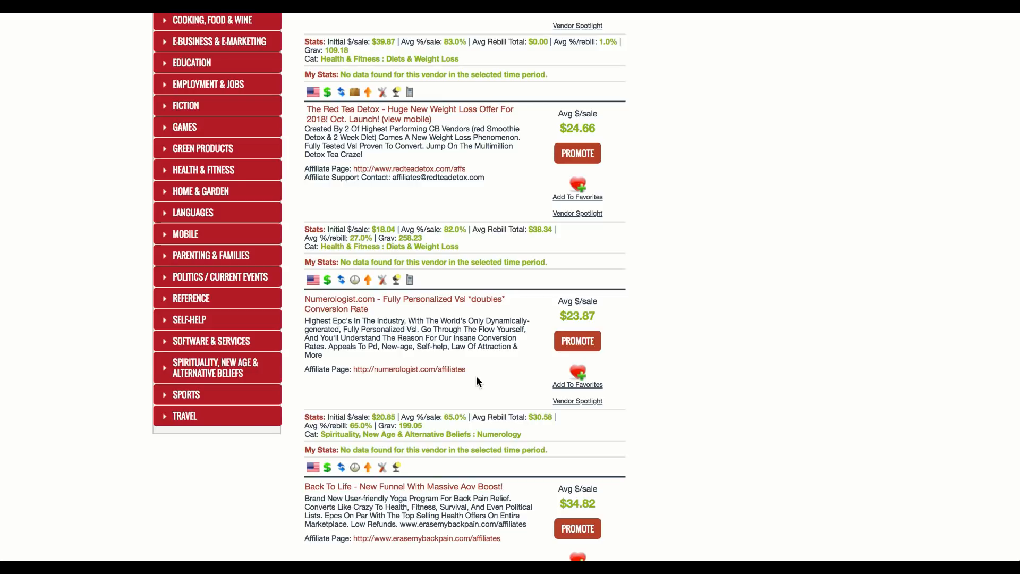
{"action": "scroll", "coordinate": [476, 375], "scroll_direction": "down", "scroll_amount": 5}
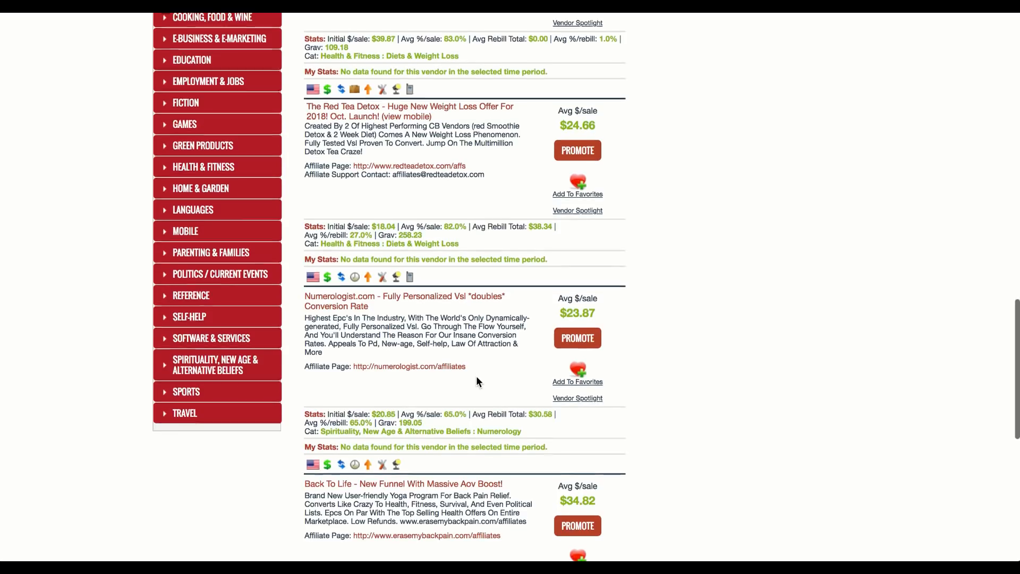
{"action": "scroll", "coordinate": [476, 376], "scroll_direction": "down", "scroll_amount": 2}
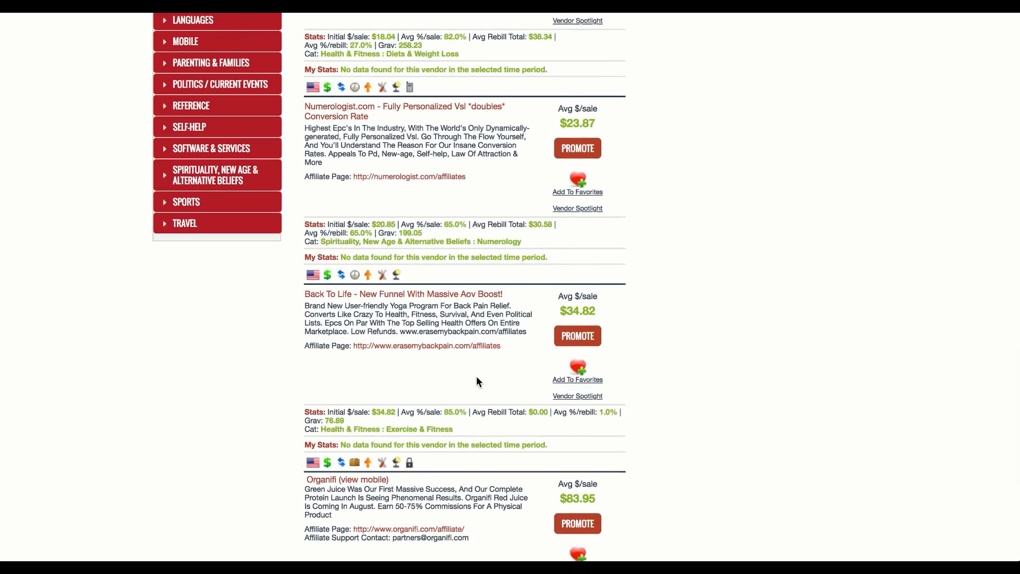
{"action": "scroll", "coordinate": [476, 378], "scroll_direction": "down", "scroll_amount": 2}
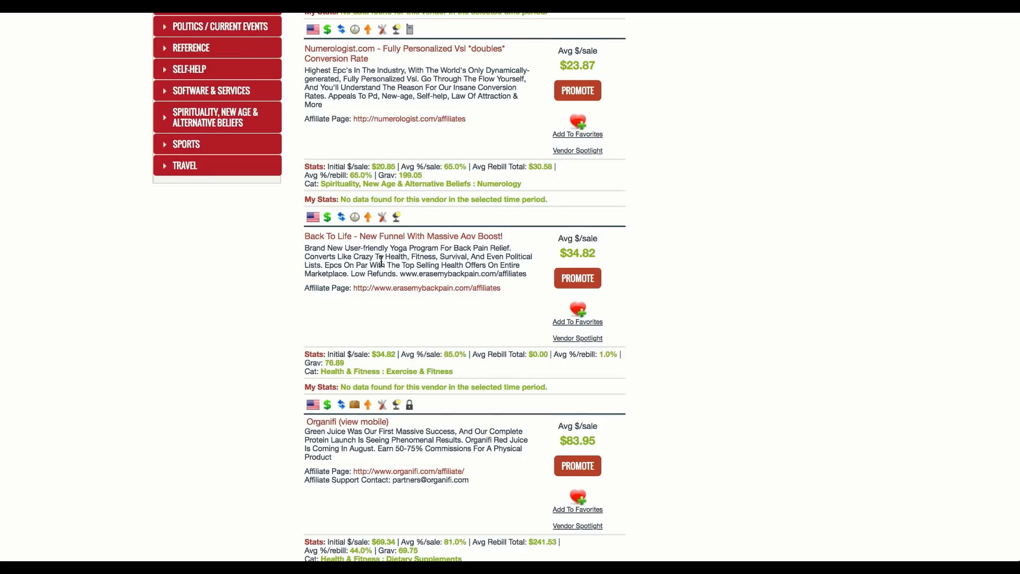
{"action": "scroll", "coordinate": [381, 261], "scroll_direction": "down", "scroll_amount": 3}
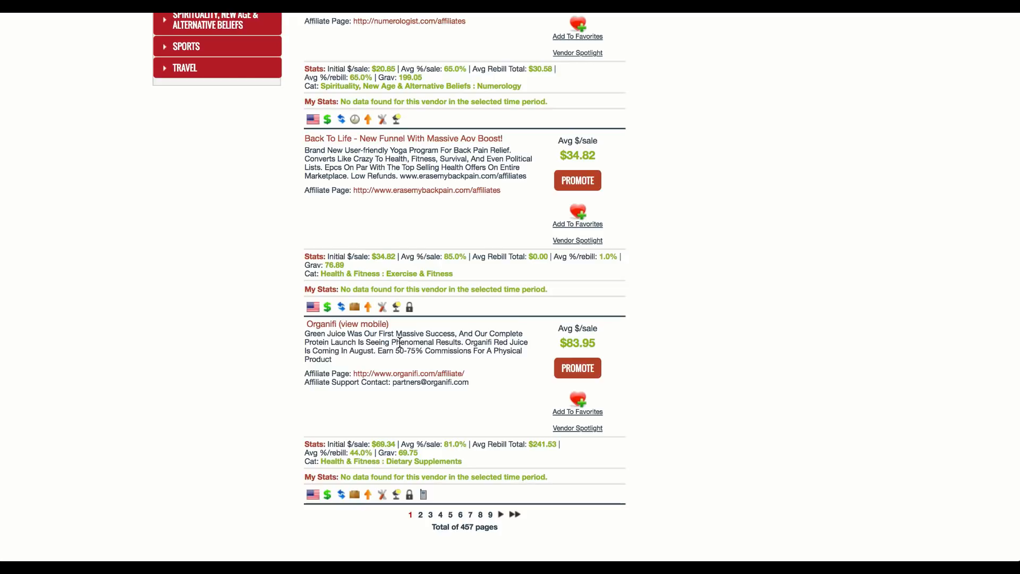
Step: Go to page 2 of the marketplace results
{"action": "scroll", "coordinate": [400, 343], "scroll_direction": "up", "scroll_amount": 15}
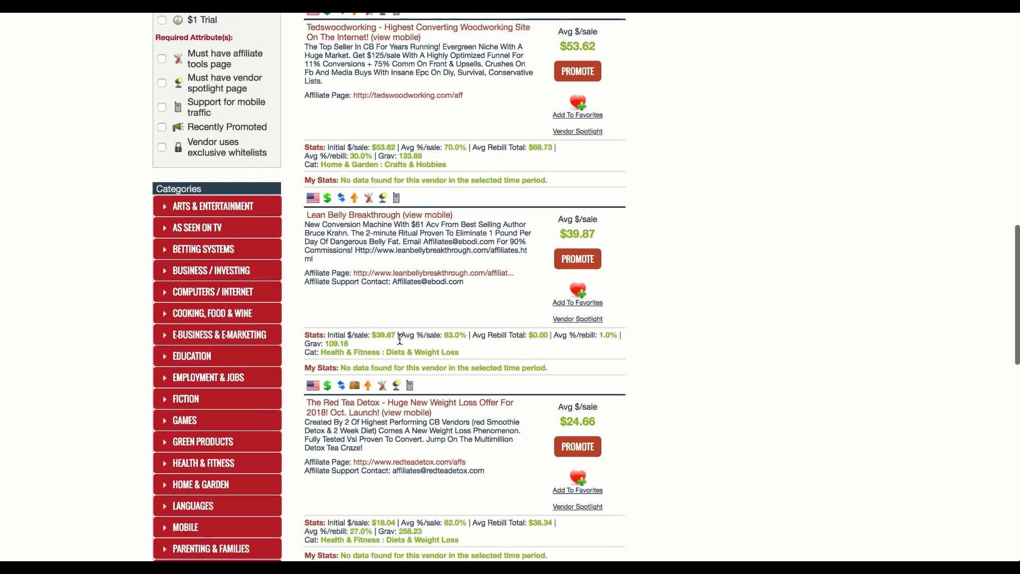
{"action": "scroll", "coordinate": [399, 339], "scroll_direction": "up", "scroll_amount": 5}
{"action": "scroll", "coordinate": [400, 339], "scroll_direction": "down", "scroll_amount": 20}
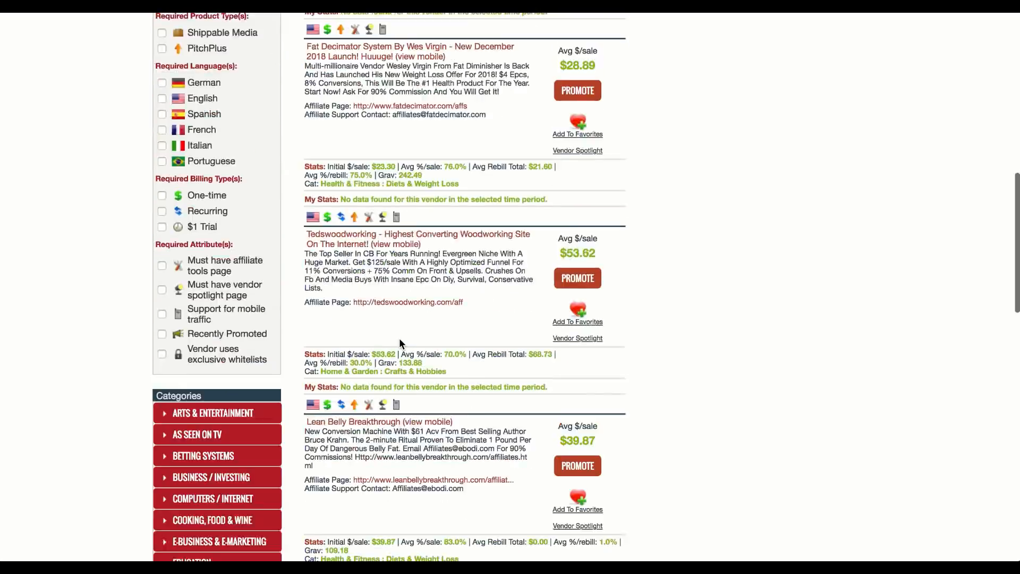
{"action": "left_click", "coordinate": [421, 479]}
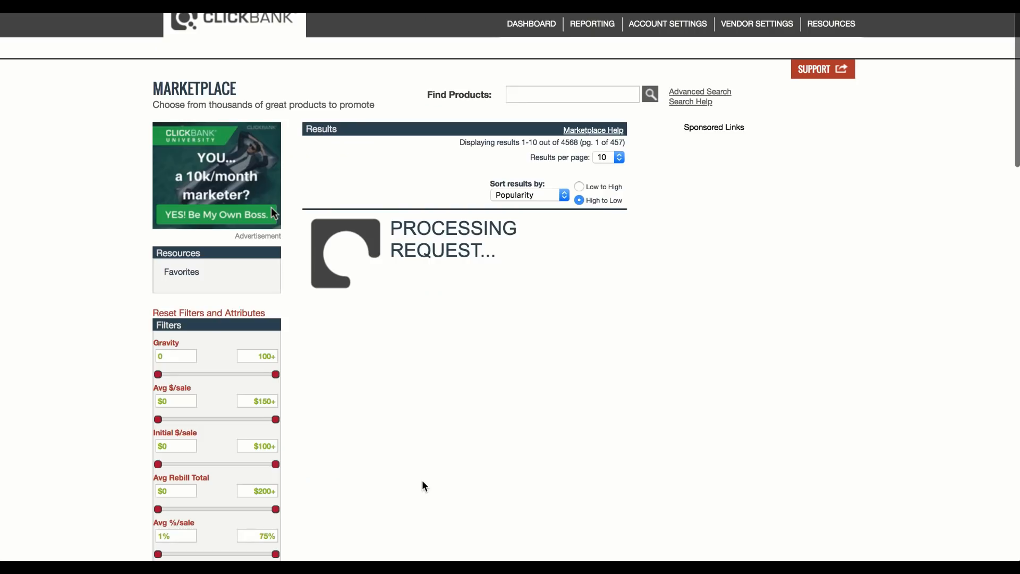
Step: Skim the listings on page 2 of the marketplace results and return to page 1
{"action": "scroll", "coordinate": [271, 207], "scroll_direction": "down", "scroll_amount": 15}
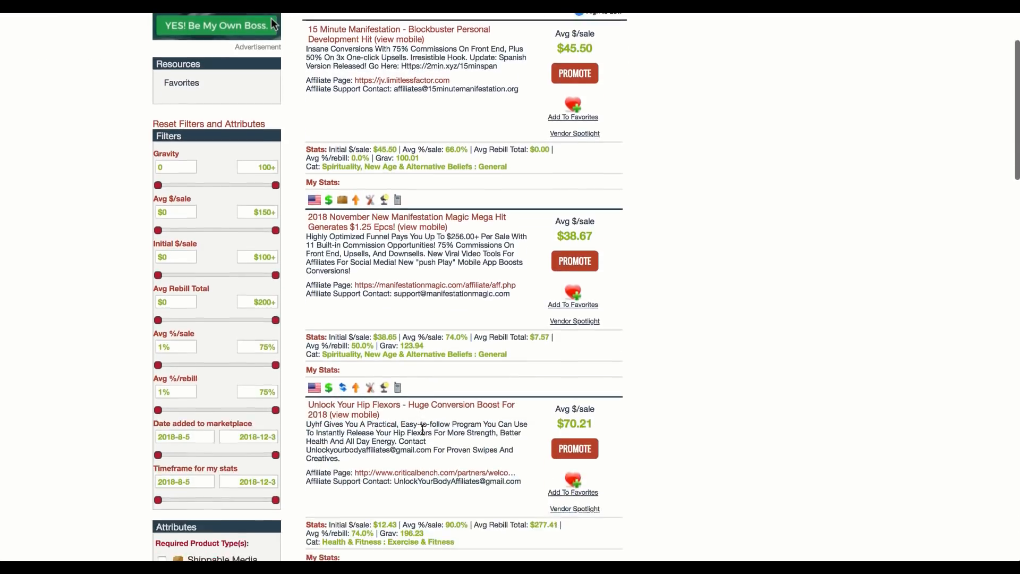
{"action": "scroll", "coordinate": [421, 432], "scroll_direction": "down", "scroll_amount": 5}
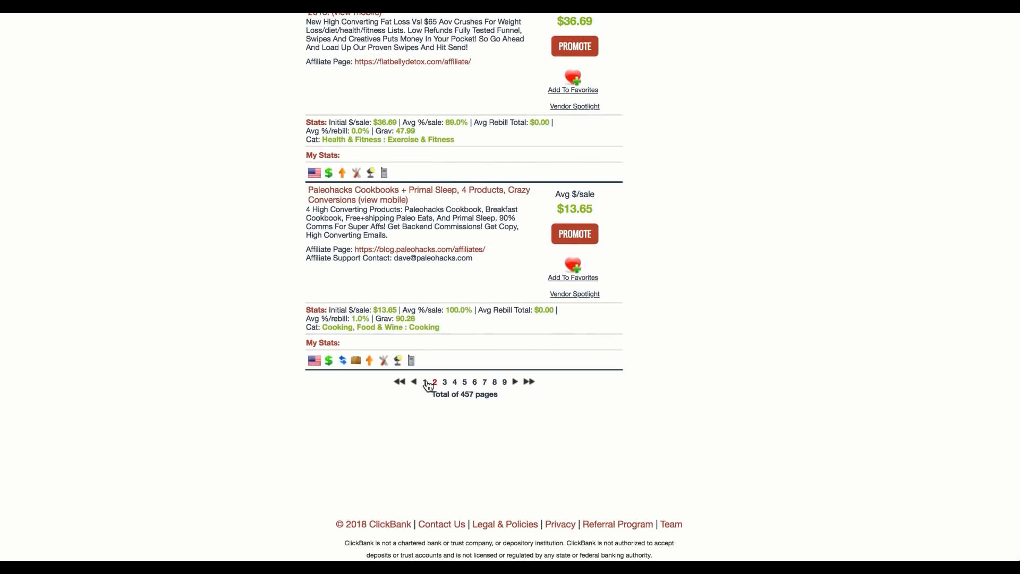
{"action": "left_click", "coordinate": [425, 382]}
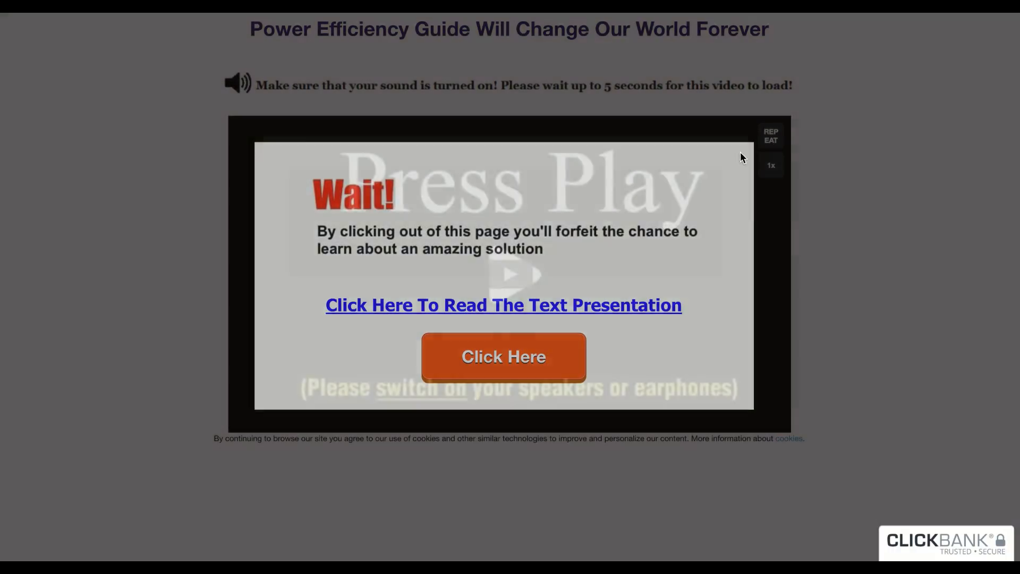
Step: Dismiss the exit pop-up on the Power Efficiency Guide page, watch the start of its sales video and pause it
{"action": "left_click", "coordinate": [741, 157]}
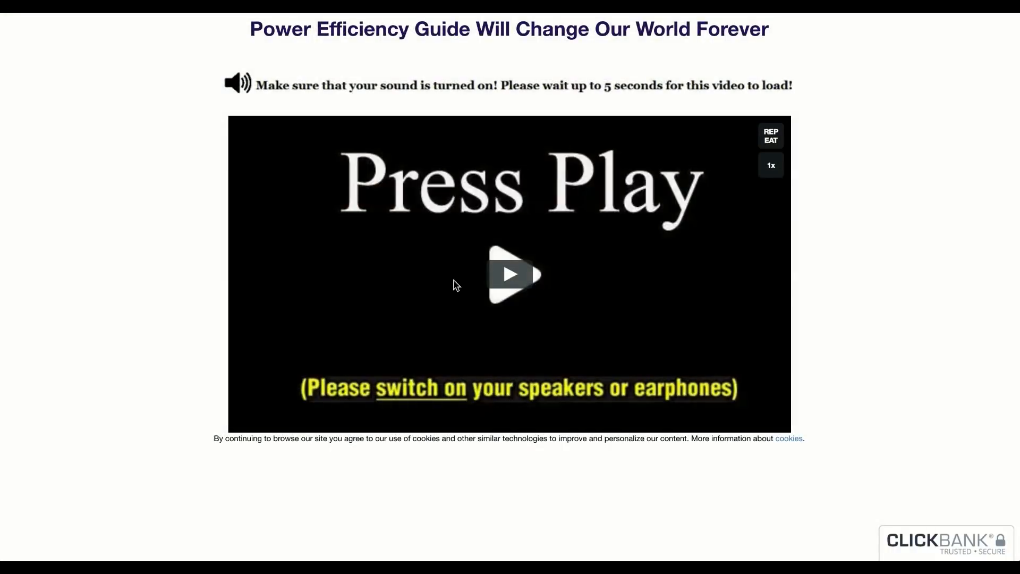
{"action": "left_click", "coordinate": [485, 292]}
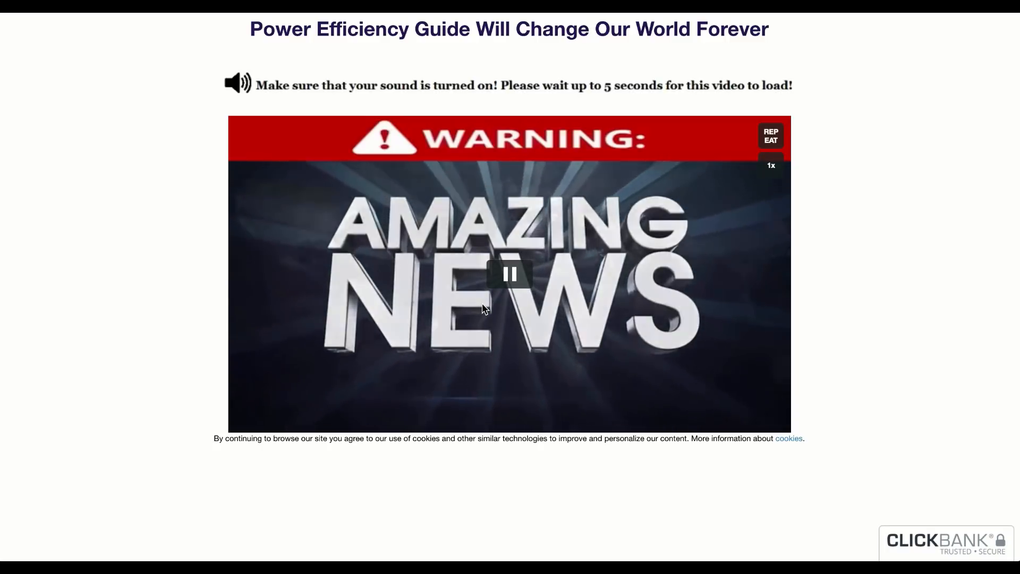
{"action": "key", "text": "XF86AudioRaiseVolume"}
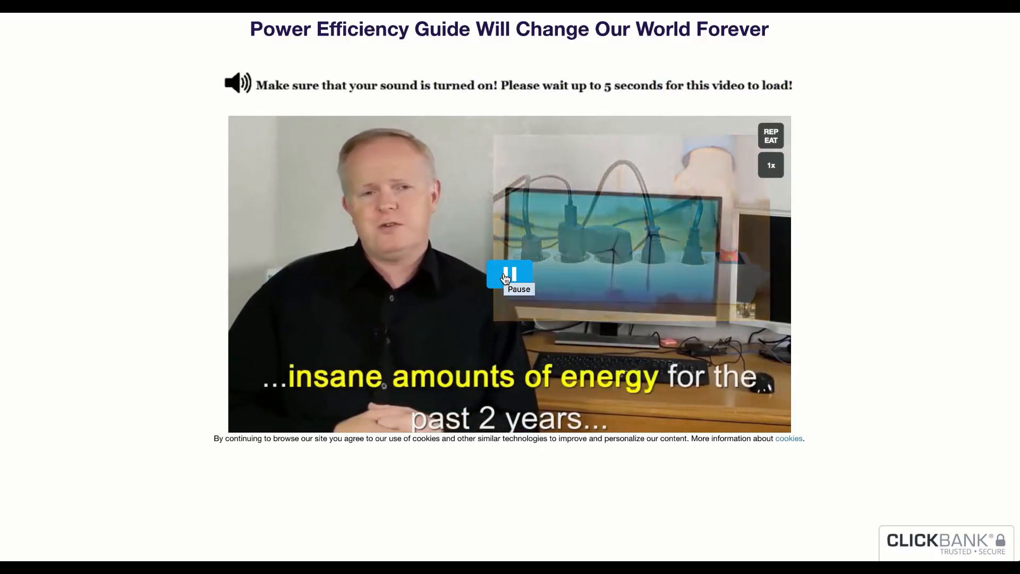
{"action": "left_click", "coordinate": [505, 277]}
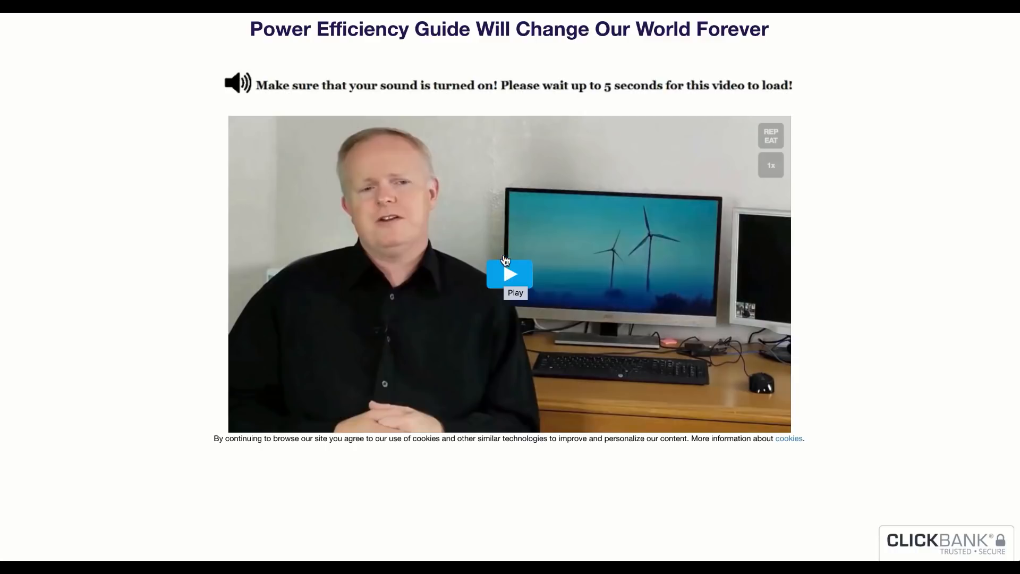
{"action": "left_click", "coordinate": [505, 277]}
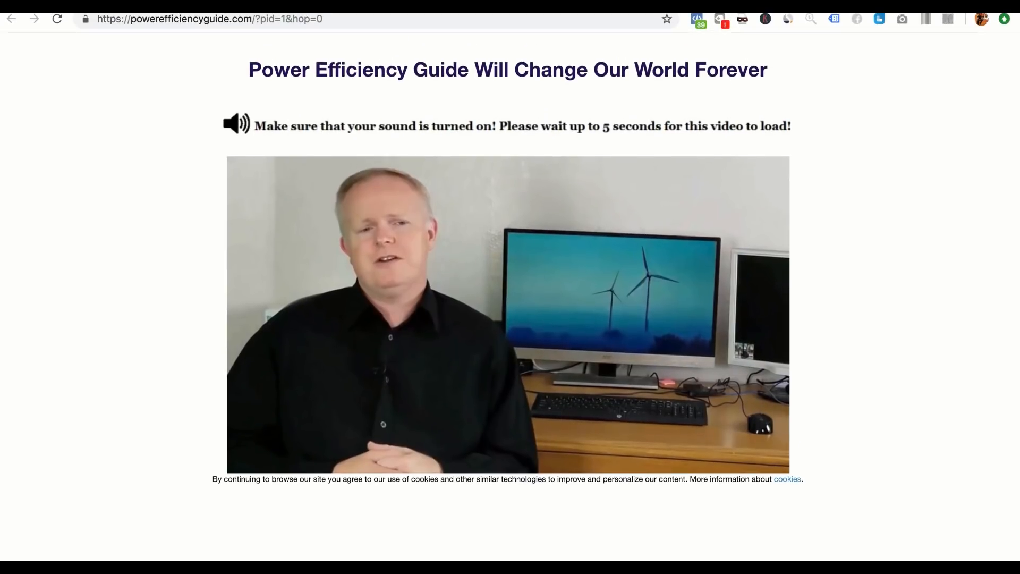
Step: Check powerefficiencyguide.com's traffic in SimilarWeb, reading its monthly visits from May to October 2018
{"action": "left_click", "coordinate": [788, 21]}
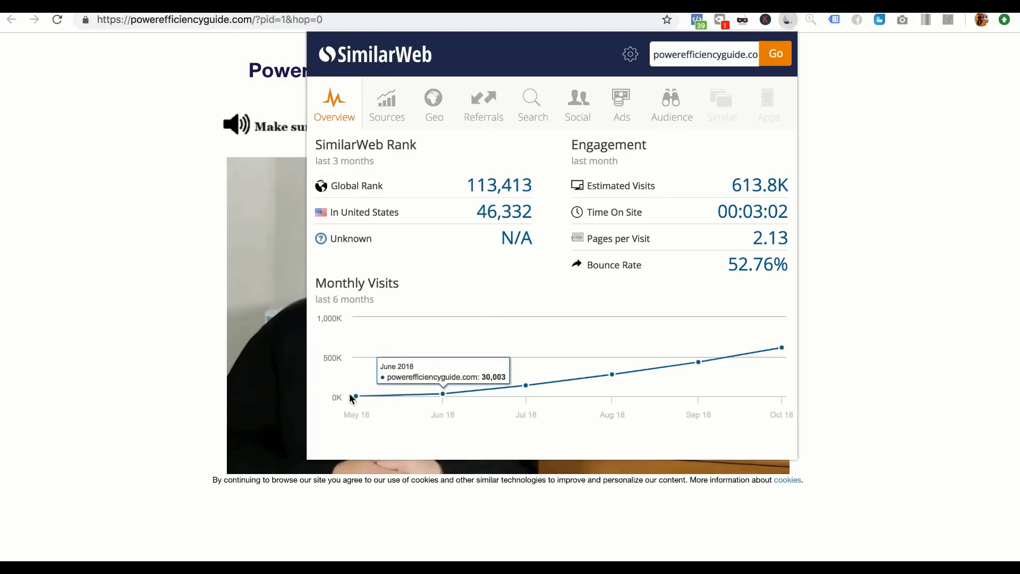
{"action": "mouse_move", "coordinate": [377, 396]}
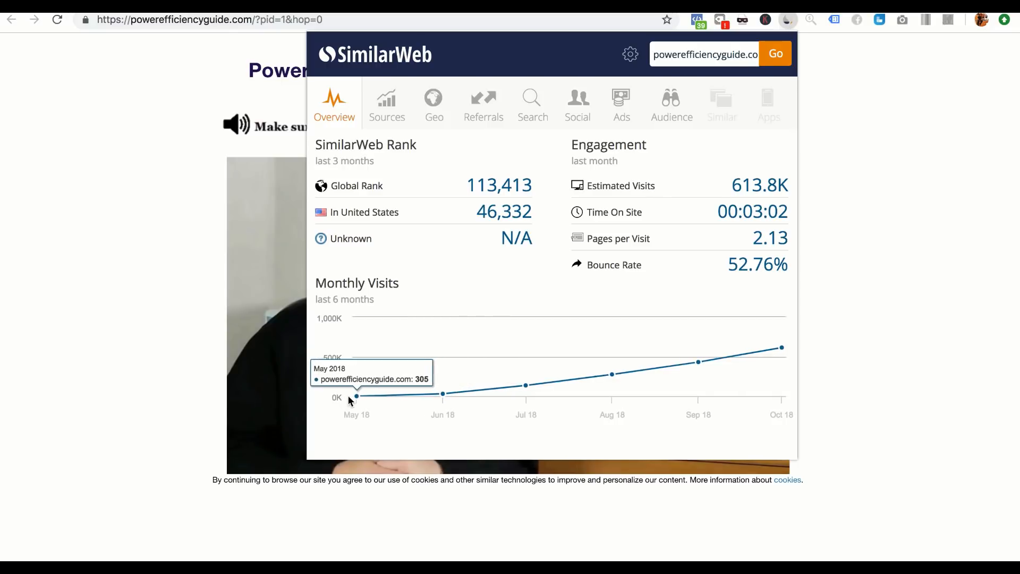
{"action": "mouse_move", "coordinate": [442, 394]}
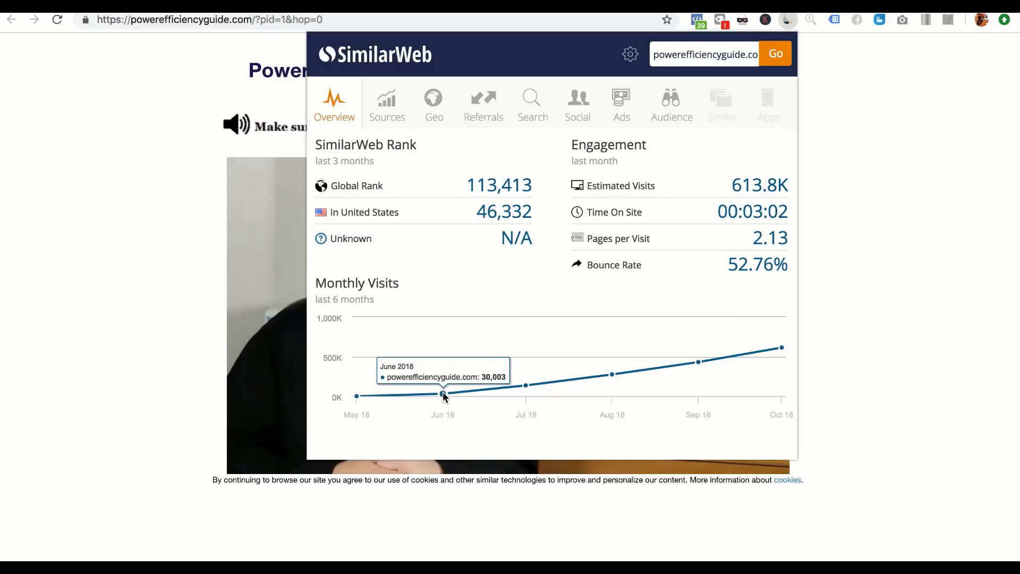
{"action": "mouse_move", "coordinate": [705, 363]}
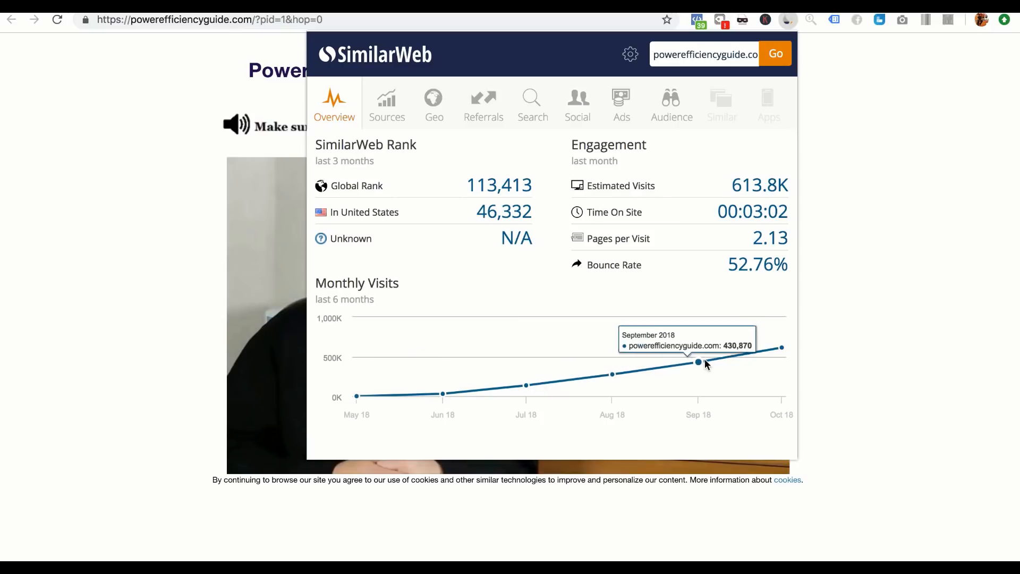
{"action": "mouse_move", "coordinate": [798, 350]}
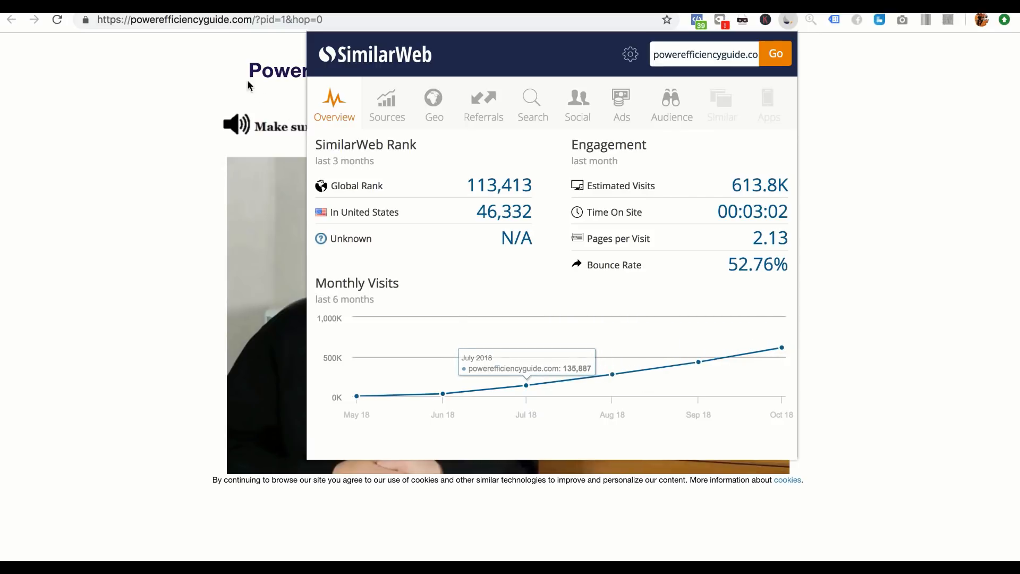
Step: Return to the ClickBank marketplace results and review the Power Efficiency Guide listing's commission, gravity and category
{"action": "left_click", "coordinate": [180, 7]}
{"action": "scroll", "coordinate": [375, 297], "scroll_direction": "down", "scroll_amount": 7}
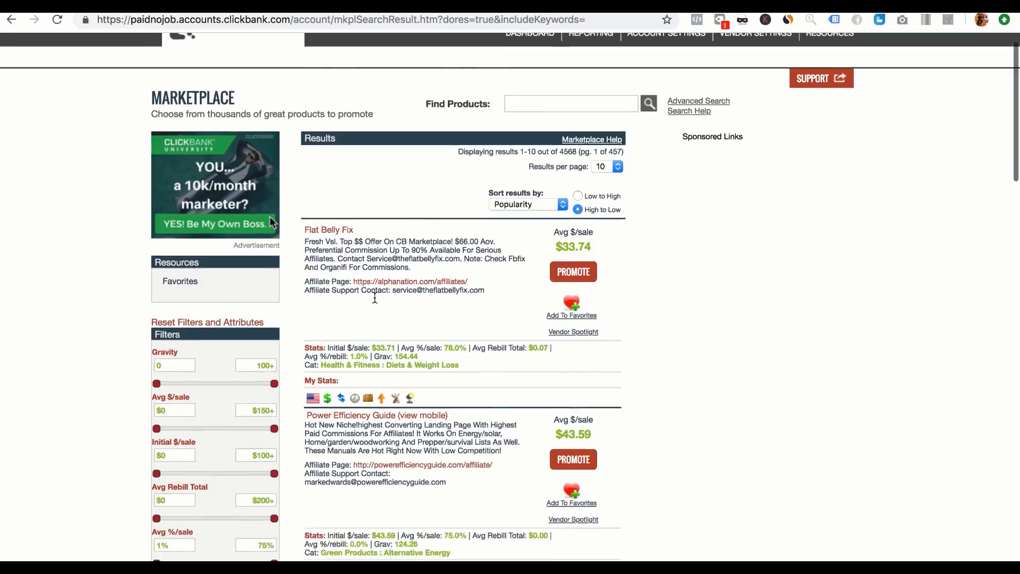
{"action": "scroll", "coordinate": [427, 282], "scroll_direction": "up", "scroll_amount": 1}
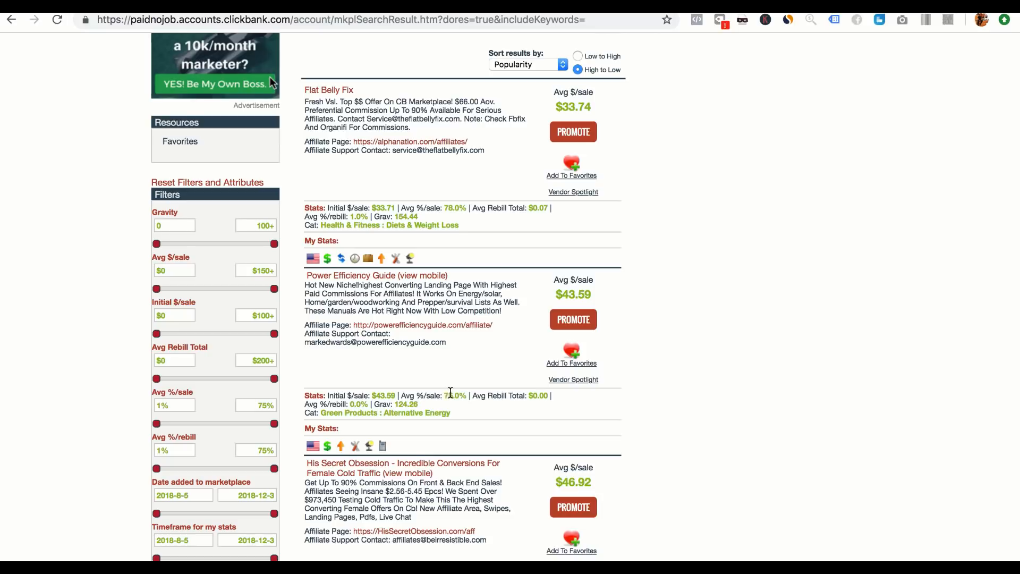
{"action": "scroll", "coordinate": [450, 392], "scroll_direction": "down", "scroll_amount": 1}
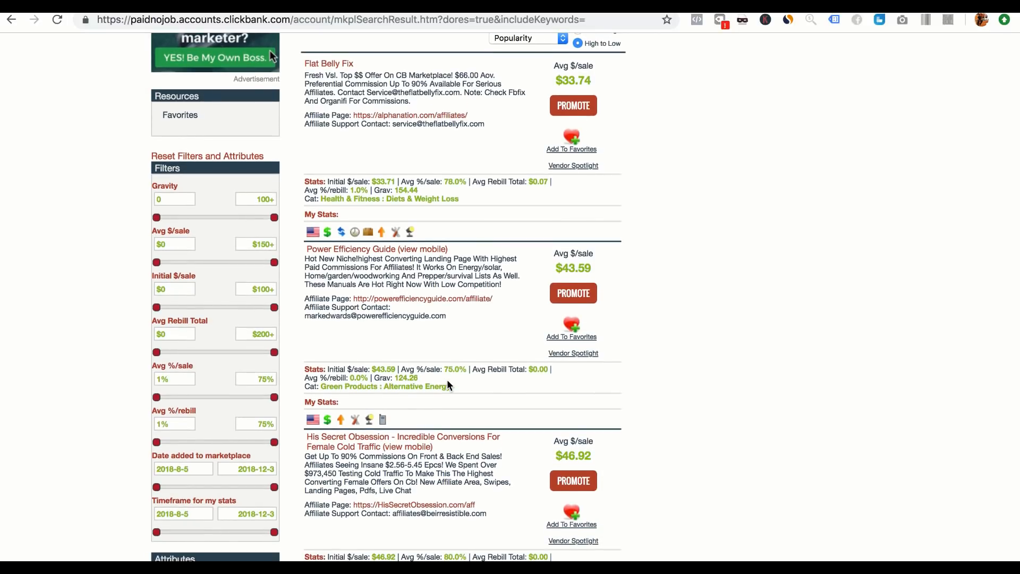
{"action": "scroll", "coordinate": [450, 385], "scroll_direction": "down", "scroll_amount": 1}
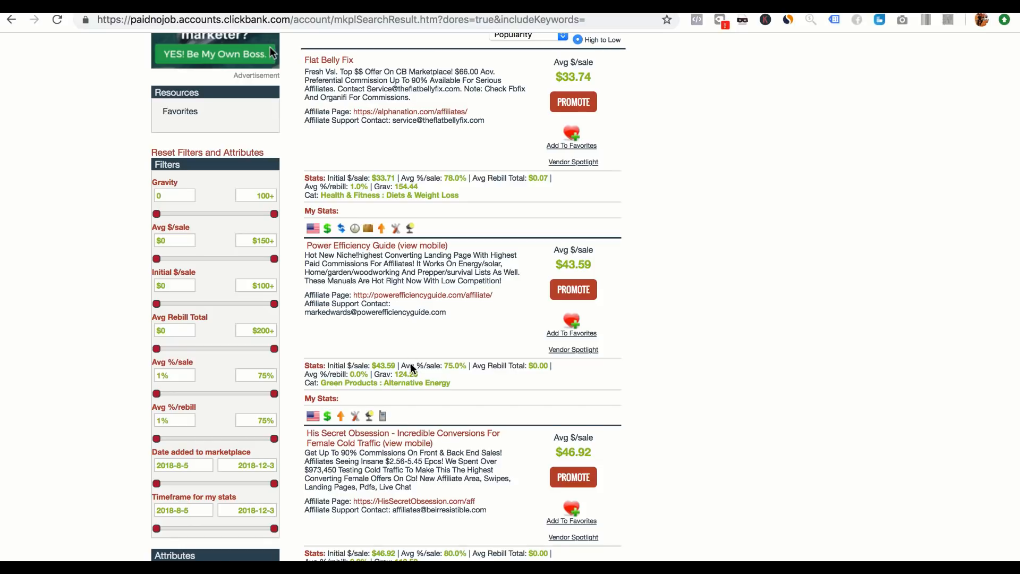
{"action": "scroll", "coordinate": [410, 362], "scroll_direction": "down", "scroll_amount": 3}
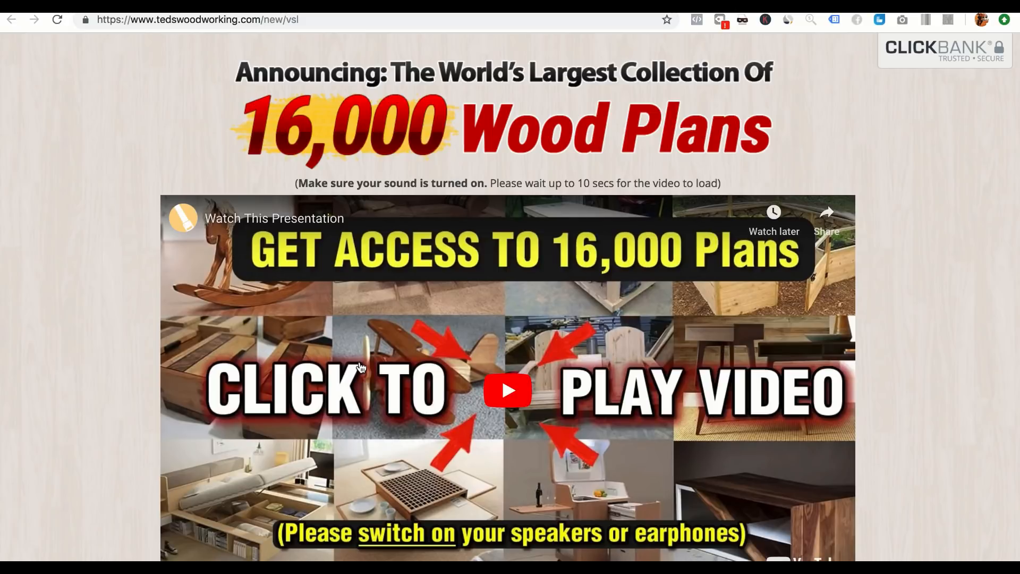
Step: Watch the start of the sales video on the Tedswoodworking pitch page and pause it
{"action": "scroll", "coordinate": [360, 367], "scroll_direction": "down", "scroll_amount": 5}
{"action": "scroll", "coordinate": [359, 365], "scroll_direction": "up", "scroll_amount": 3}
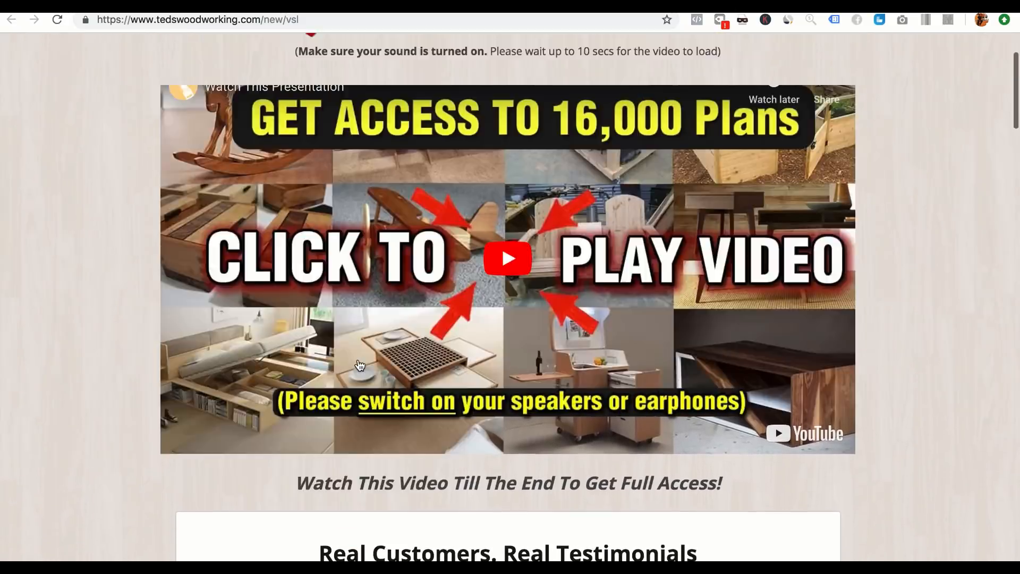
{"action": "scroll", "coordinate": [360, 365], "scroll_direction": "up", "scroll_amount": 3}
{"action": "scroll", "coordinate": [359, 366], "scroll_direction": "down", "scroll_amount": 1}
{"action": "left_click", "coordinate": [553, 362]}
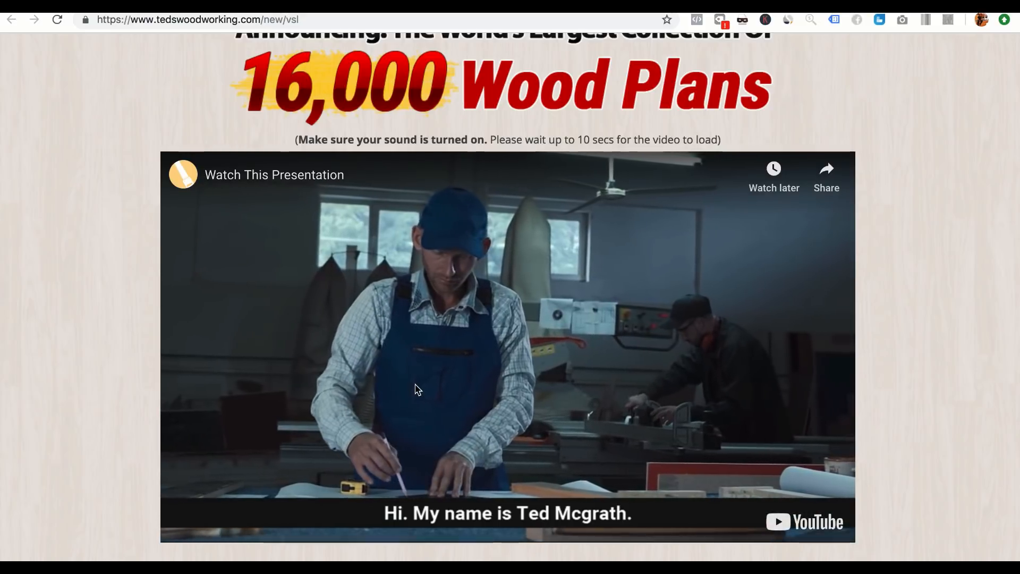
{"action": "scroll", "coordinate": [401, 398], "scroll_direction": "down", "scroll_amount": 1}
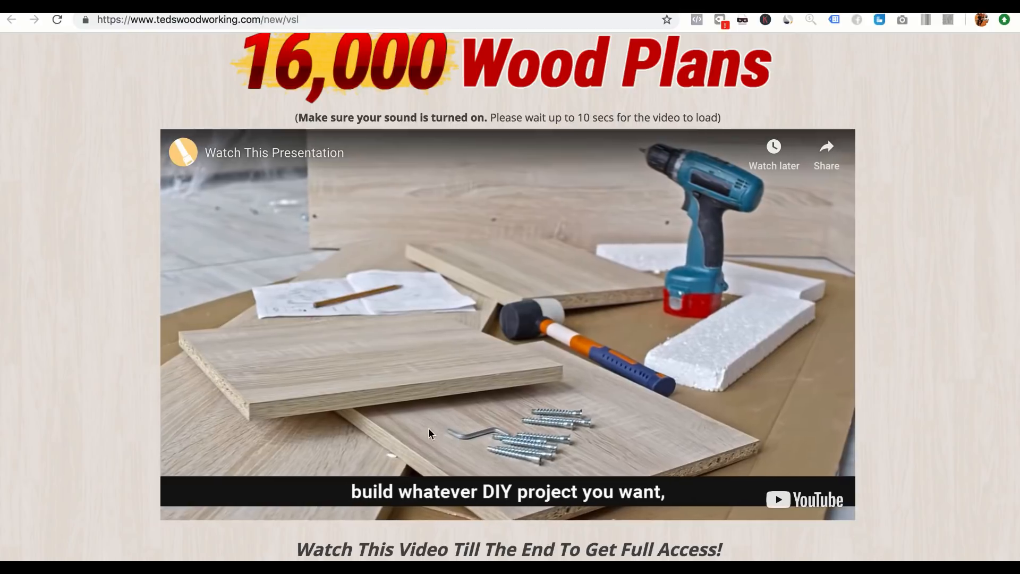
{"action": "left_click", "coordinate": [400, 413]}
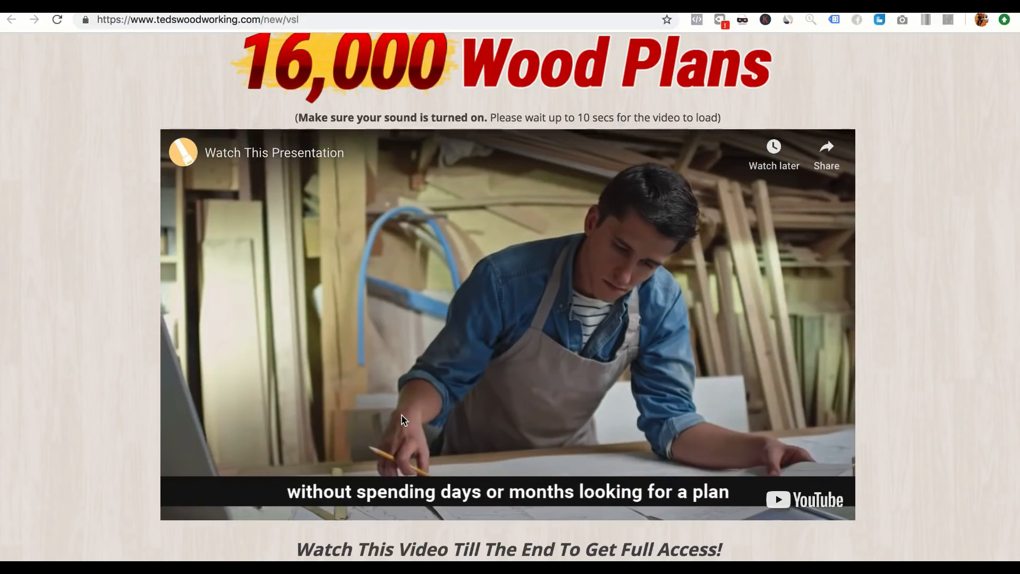
Step: Examine the customer testimonials and the woodworking project gallery on the Tedswoodworking pitch page
{"action": "scroll", "coordinate": [401, 413], "scroll_direction": "down", "scroll_amount": 2}
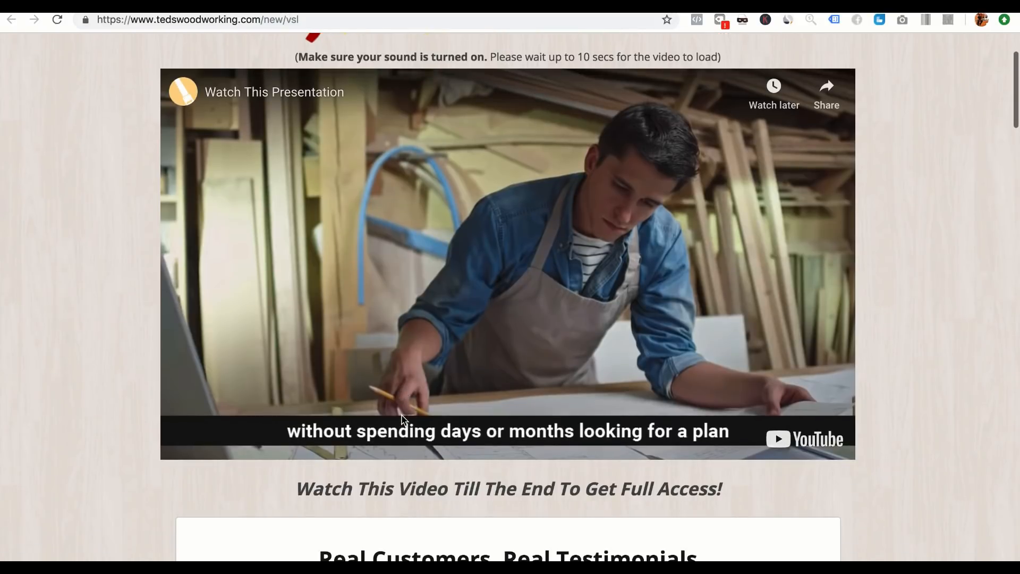
{"action": "scroll", "coordinate": [402, 420], "scroll_direction": "down", "scroll_amount": 5}
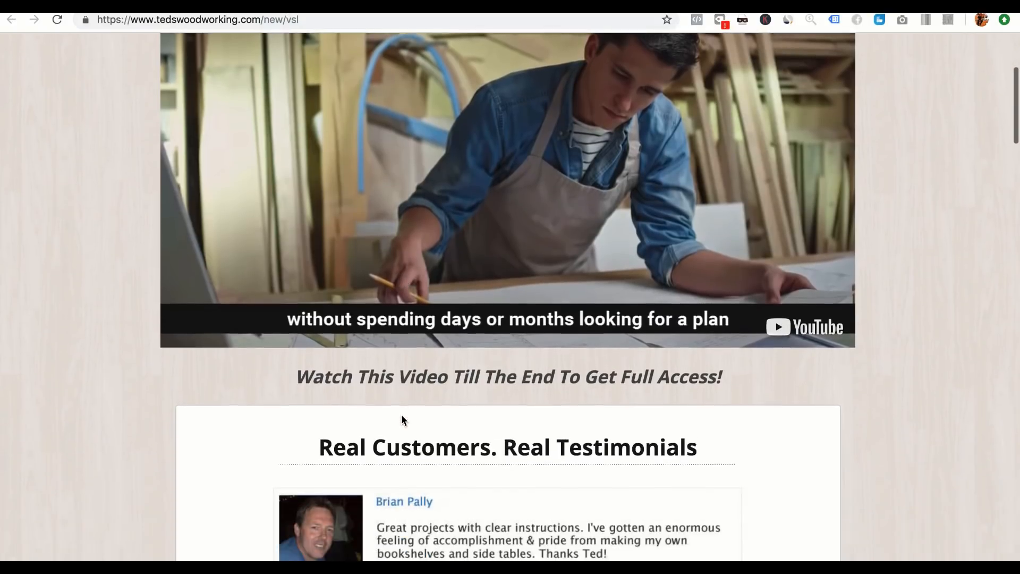
{"action": "scroll", "coordinate": [402, 420], "scroll_direction": "down", "scroll_amount": 10}
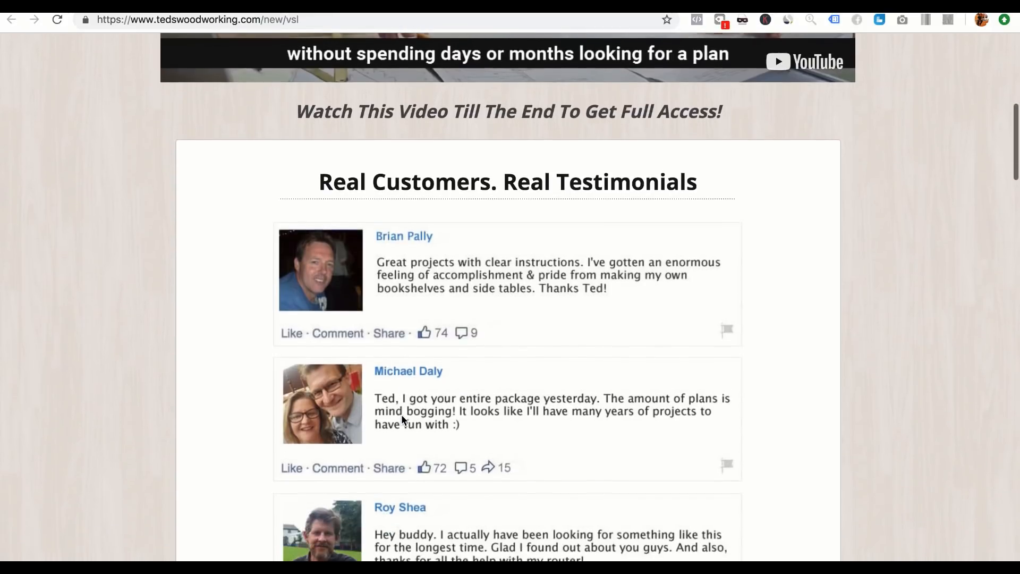
{"action": "scroll", "coordinate": [402, 418], "scroll_direction": "down", "scroll_amount": 8}
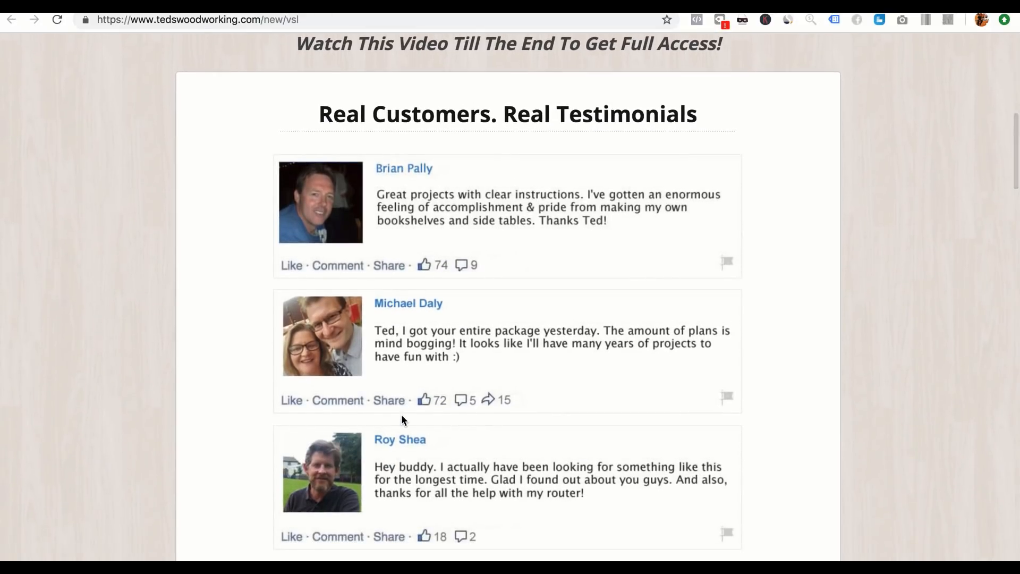
{"action": "scroll", "coordinate": [401, 418], "scroll_direction": "down", "scroll_amount": 20}
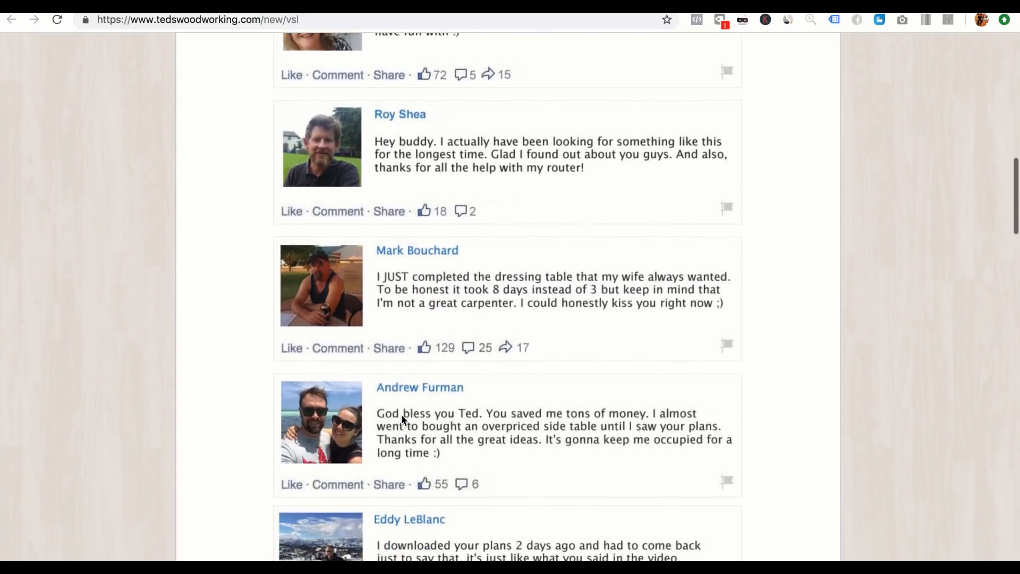
{"action": "scroll", "coordinate": [401, 419], "scroll_direction": "down", "scroll_amount": 15}
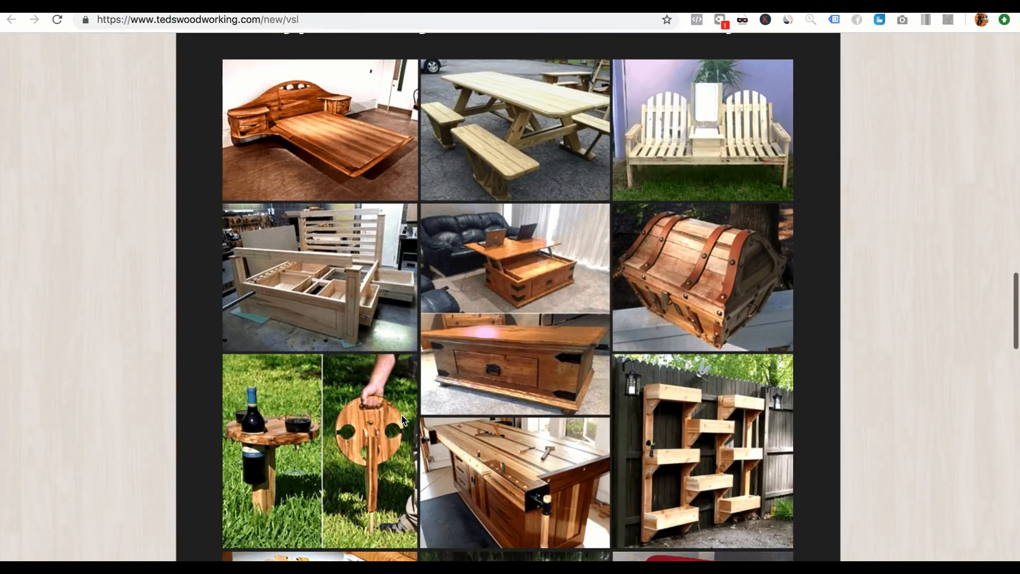
{"action": "scroll", "coordinate": [401, 419], "scroll_direction": "down", "scroll_amount": 9}
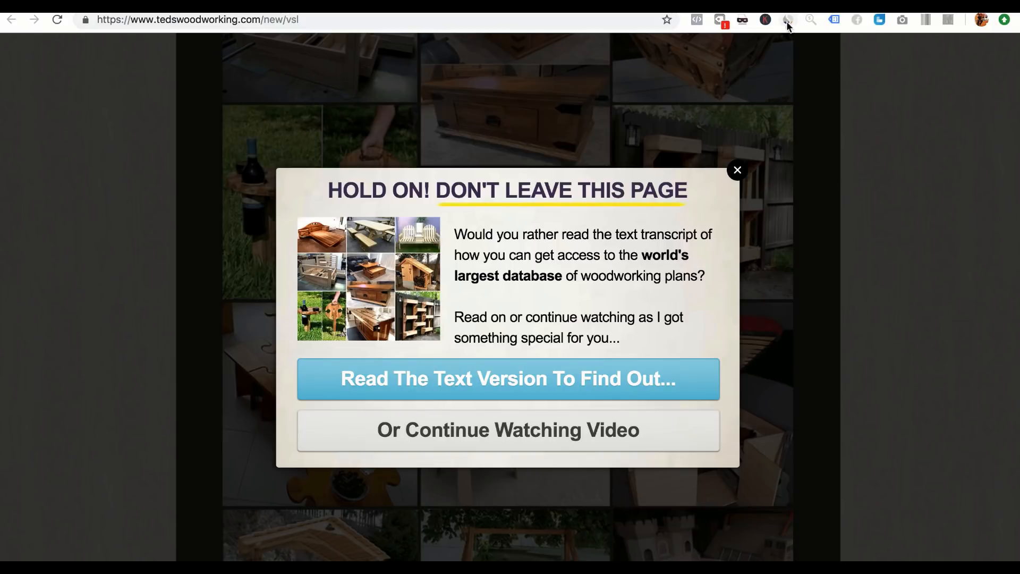
Step: Check tedswoodworking.com's traffic in SimilarWeb and review the Tedswoodworking listing's stats in the ClickBank marketplace
{"action": "left_click", "coordinate": [787, 20]}
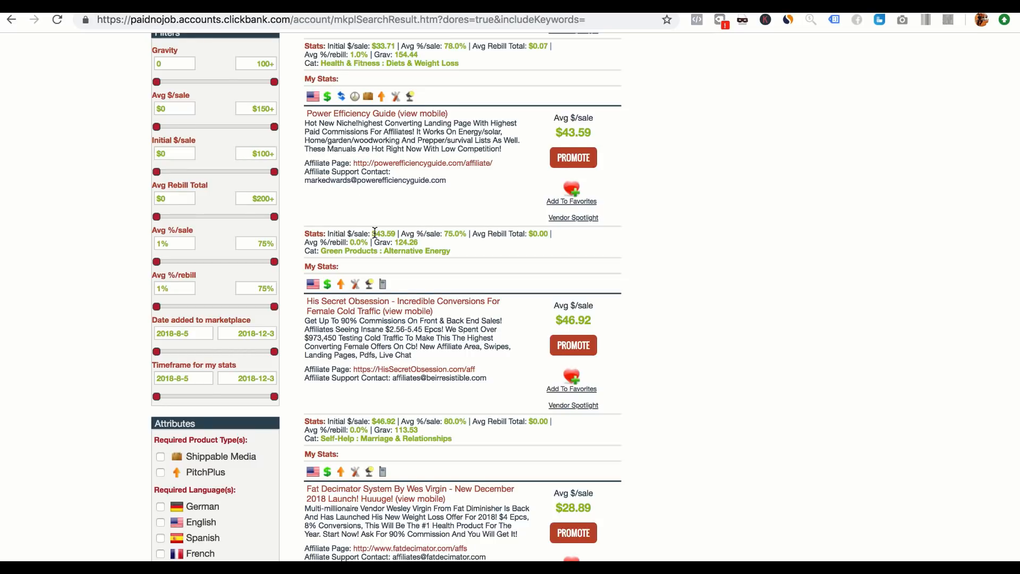
{"action": "scroll", "coordinate": [374, 233], "scroll_direction": "down", "scroll_amount": 8}
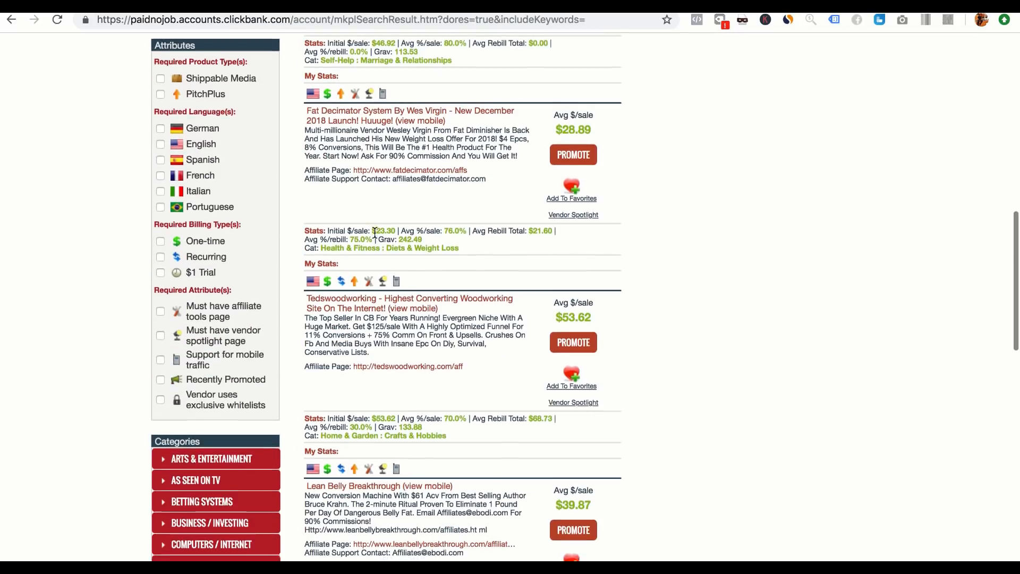
{"action": "scroll", "coordinate": [374, 232], "scroll_direction": "up", "scroll_amount": 10}
{"action": "scroll", "coordinate": [375, 232], "scroll_direction": "down", "scroll_amount": 10}
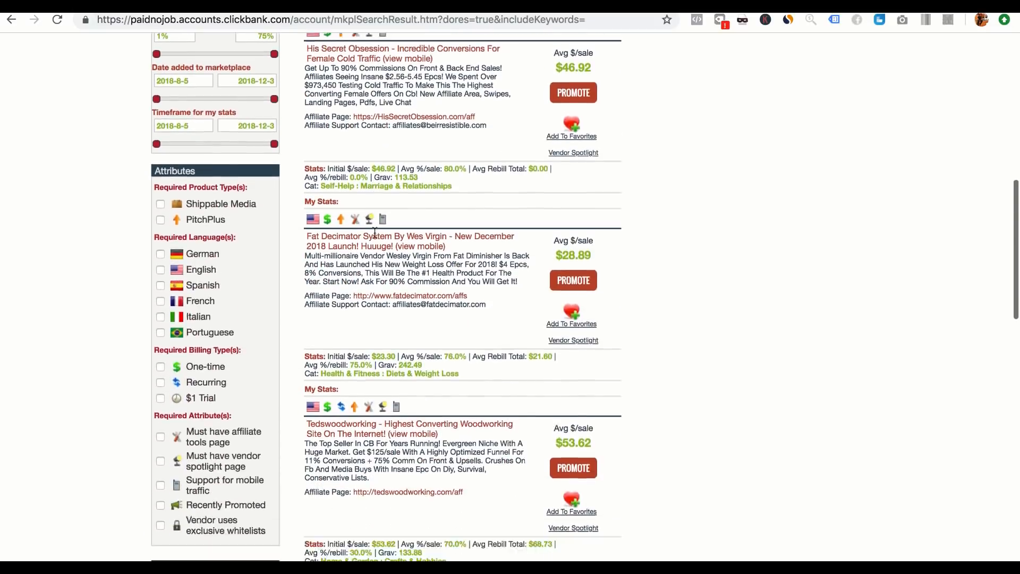
{"action": "scroll", "coordinate": [374, 232], "scroll_direction": "down", "scroll_amount": 1}
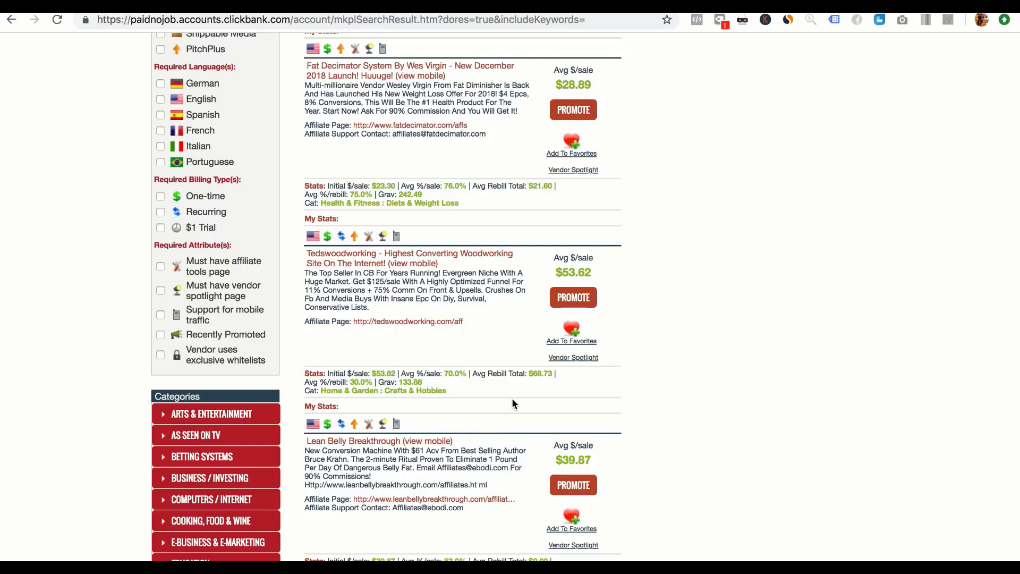
Step: Return to the Tedswoodworking pitch page and dismiss its exit pop-up
{"action": "left_click", "coordinate": [460, 6]}
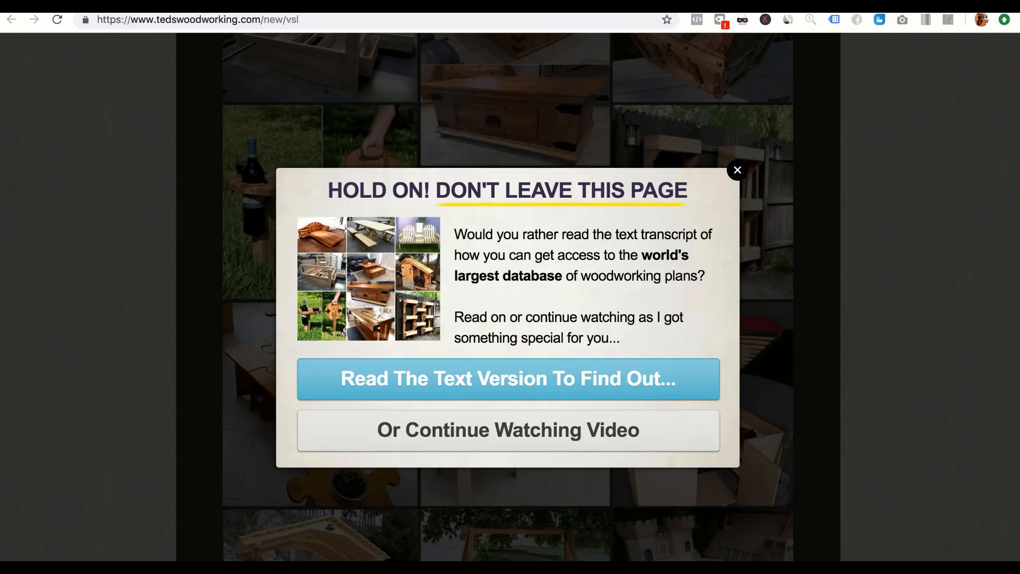
{"action": "left_click", "coordinate": [737, 170]}
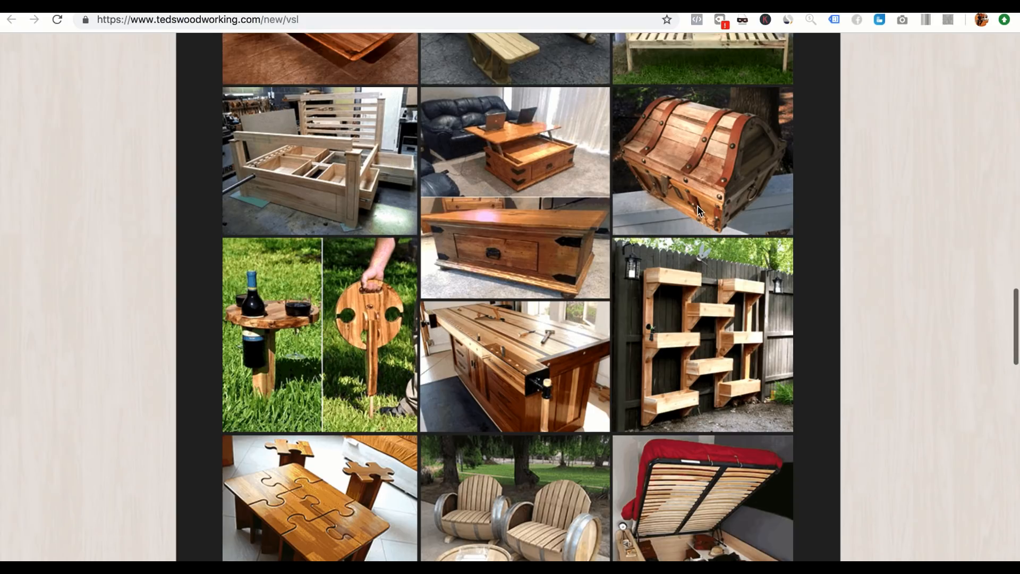
Step: Check tedswoodworking.com's overview, traffic sources and top referring sites in SimilarWeb
{"action": "scroll", "coordinate": [699, 210], "scroll_direction": "up", "scroll_amount": 15}
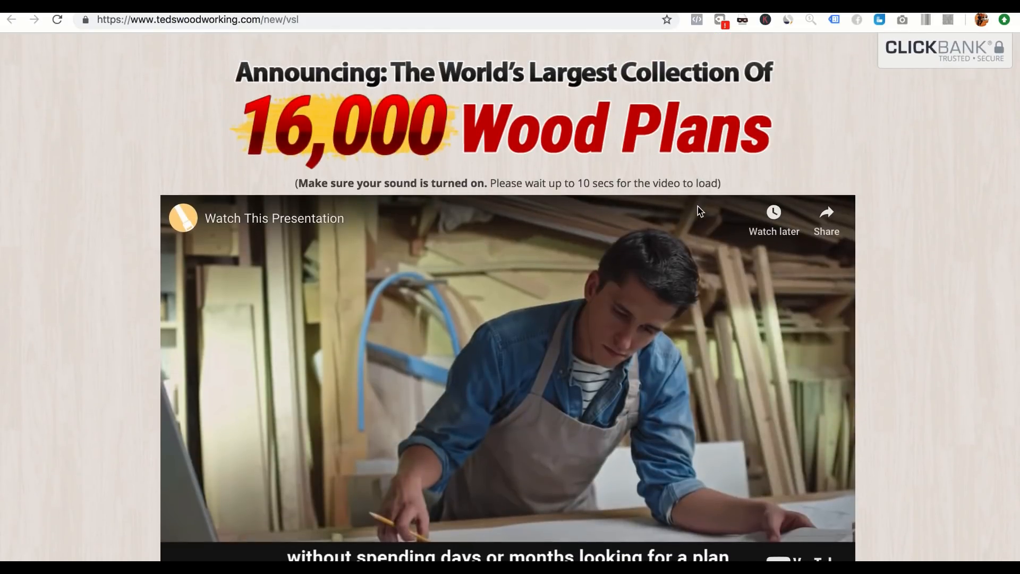
{"action": "left_click", "coordinate": [788, 20]}
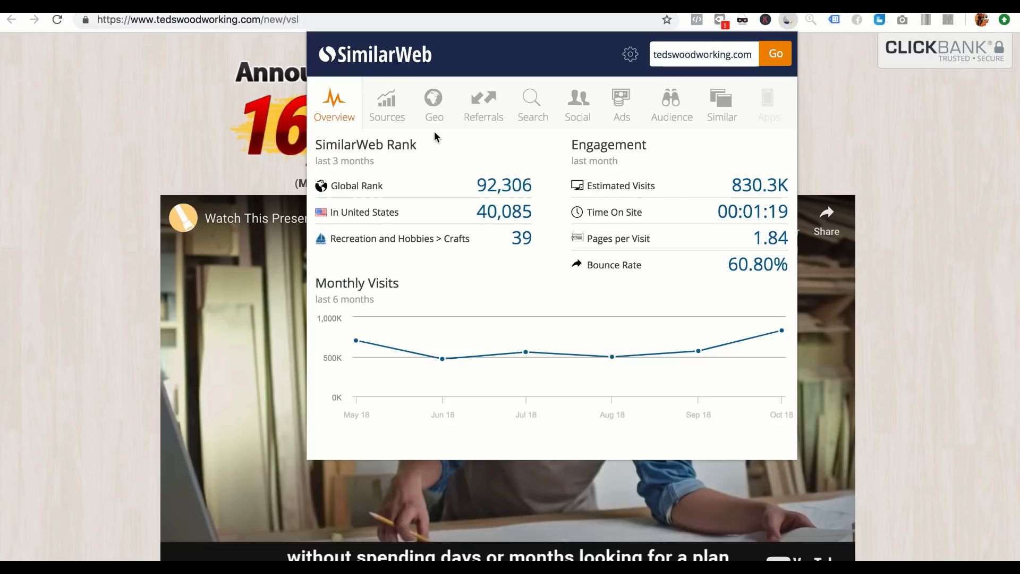
{"action": "left_click", "coordinate": [402, 118]}
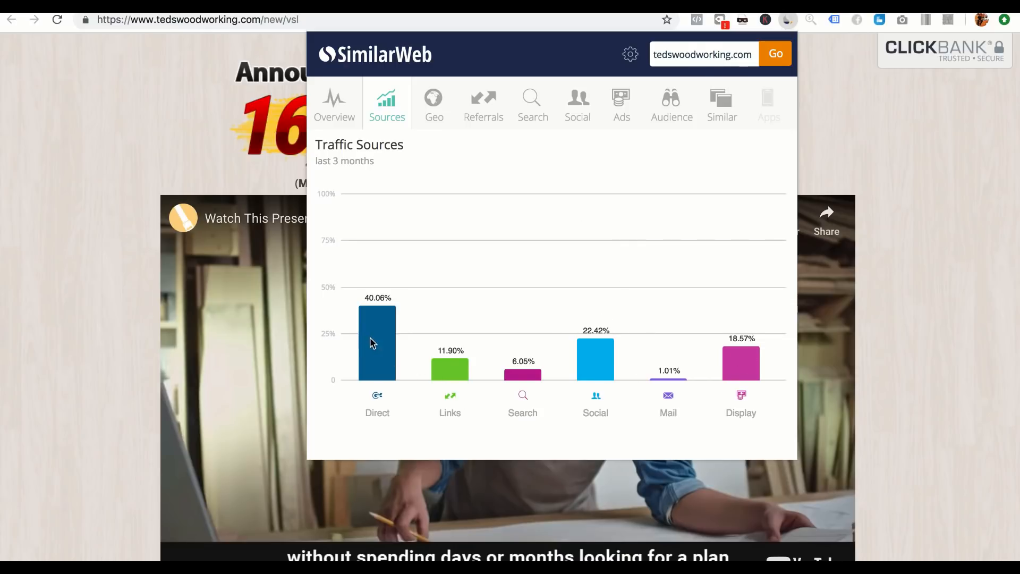
{"action": "left_click", "coordinate": [497, 111]}
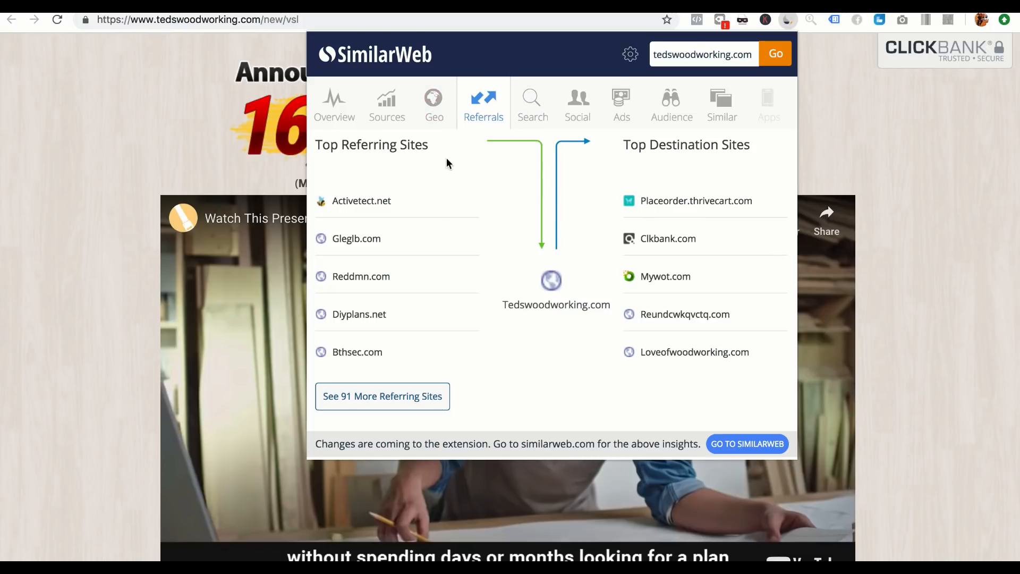
{"action": "left_click_drag", "start_coordinate": [431, 146], "coordinate": [344, 151]}
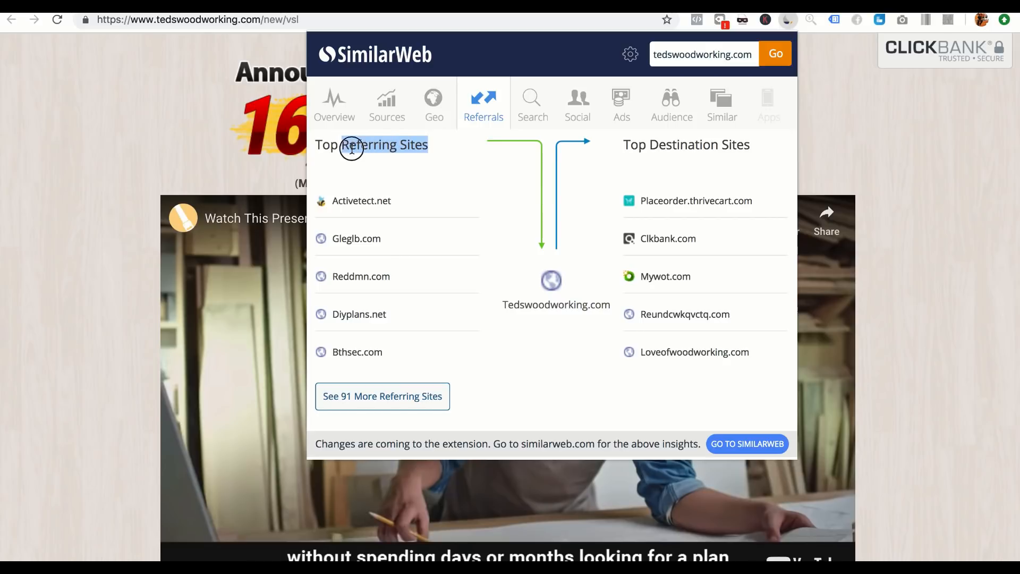
{"action": "left_click", "coordinate": [353, 148]}
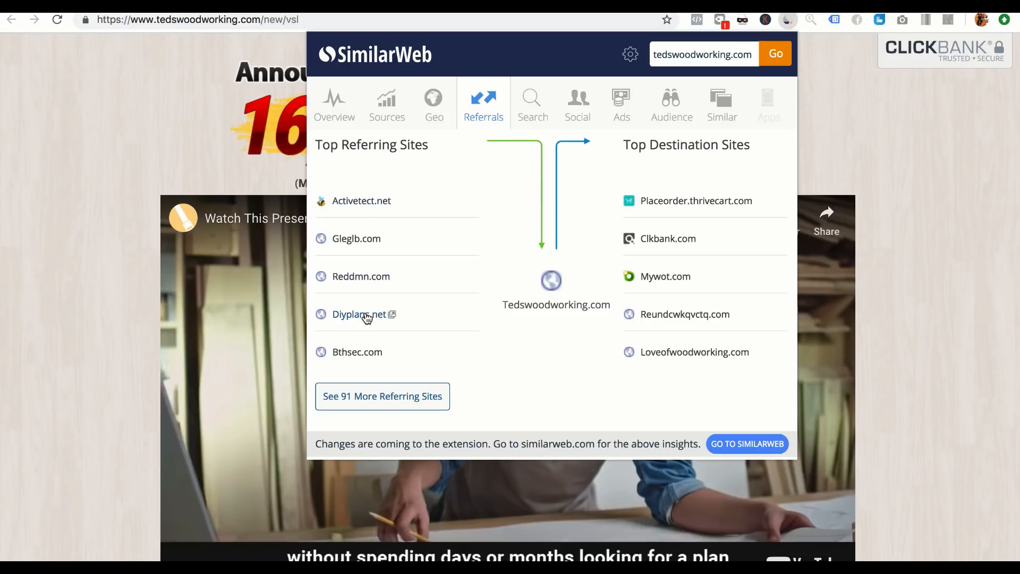
{"action": "left_click", "coordinate": [388, 318]}
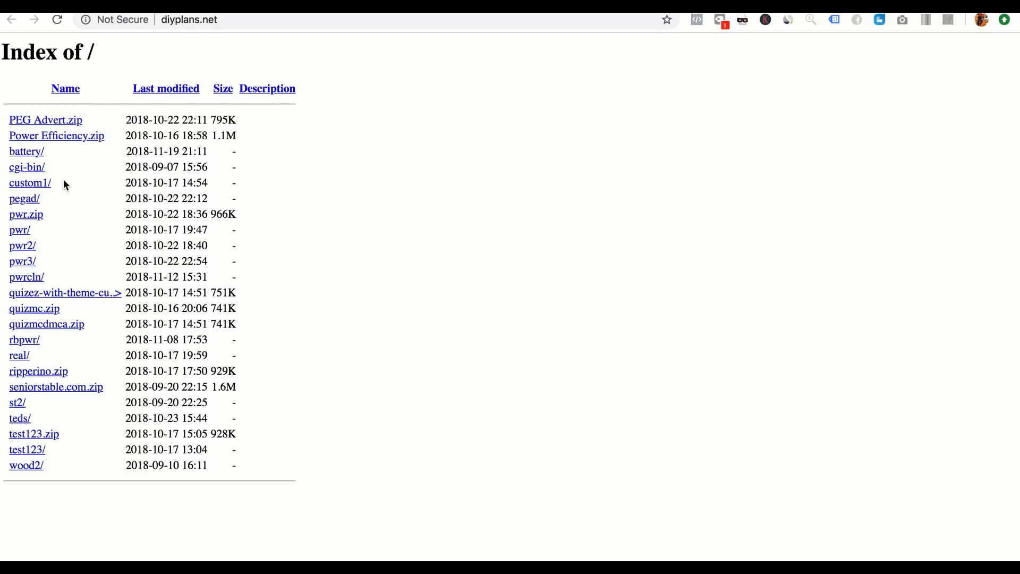
{"action": "left_click", "coordinate": [224, 22]}
{"action": "key", "text": "ctrl+c"}
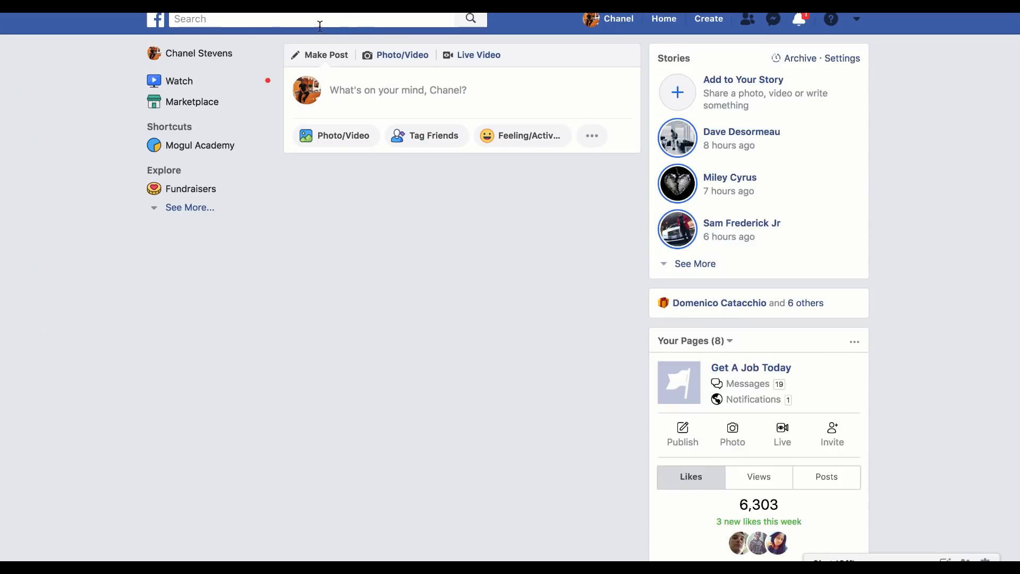
{"action": "left_click", "coordinate": [320, 24]}
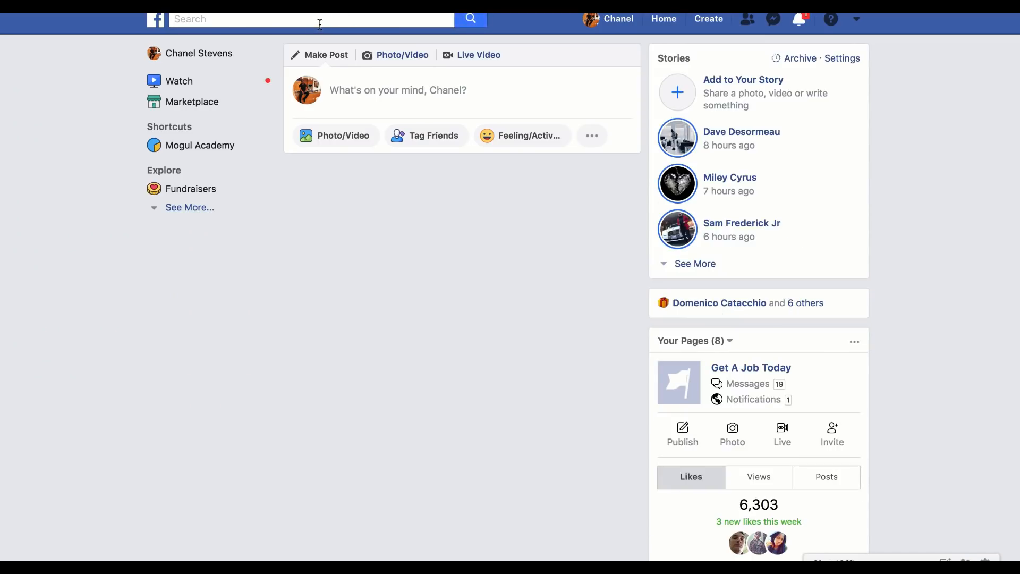
{"action": "key", "text": "ctrl+v"}
{"action": "key", "text": "Return"}
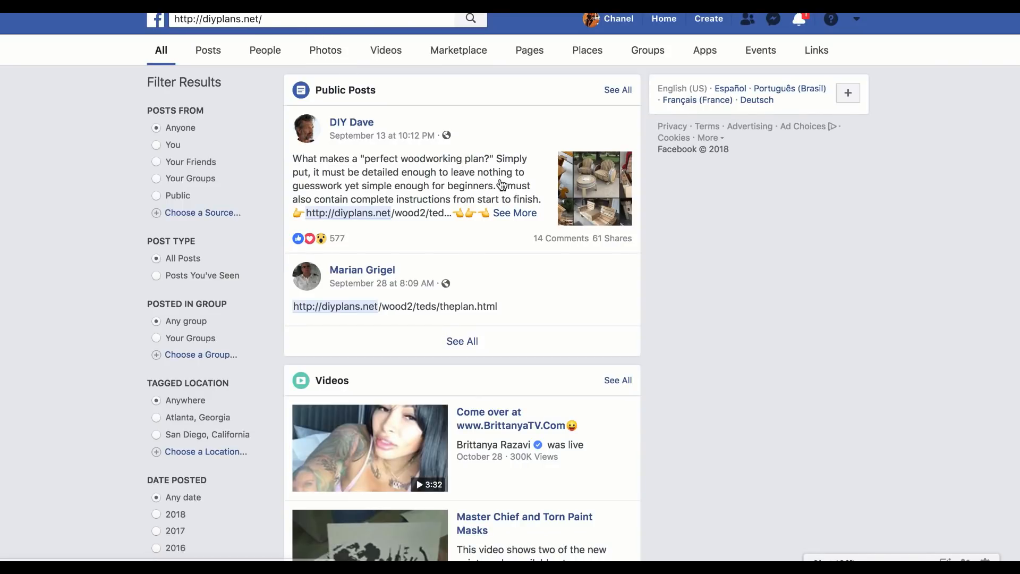
Step: Try to open the September 13 woodworking plan post and its photo from the Facebook search results
{"action": "left_click", "coordinate": [472, 183]}
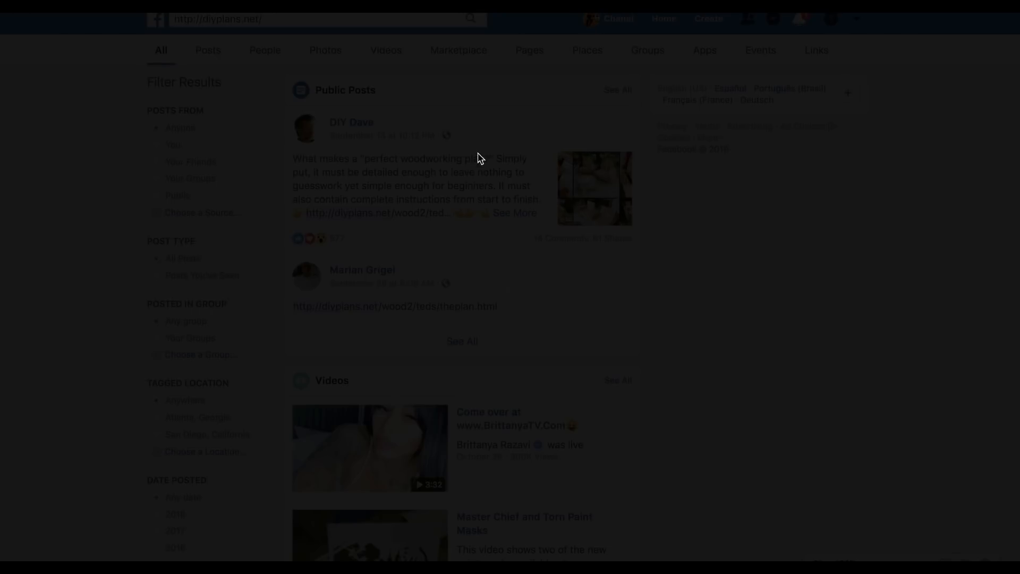
{"action": "left_click", "coordinate": [468, 192]}
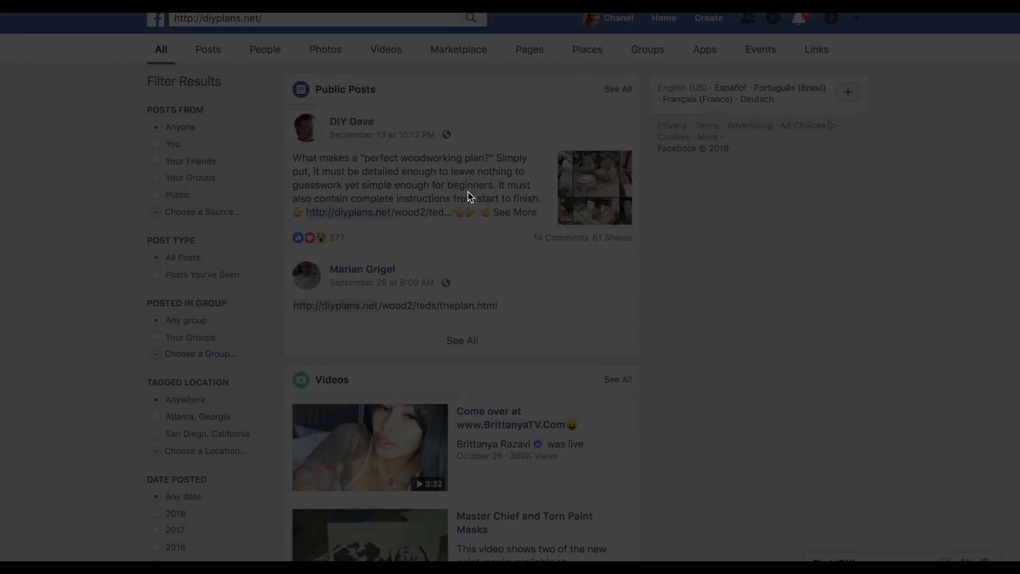
{"action": "left_click", "coordinate": [426, 184]}
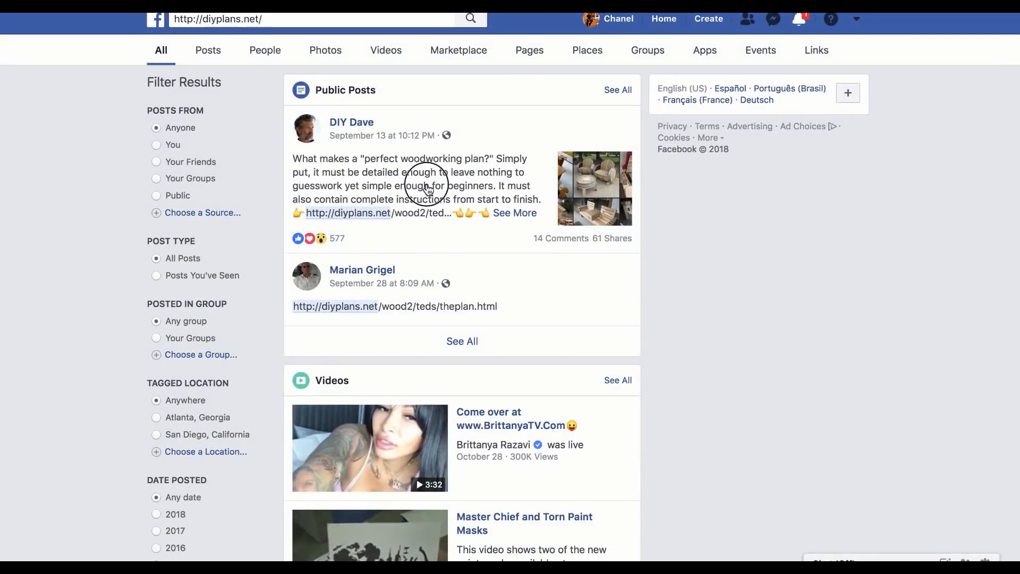
{"action": "left_click", "coordinate": [591, 192]}
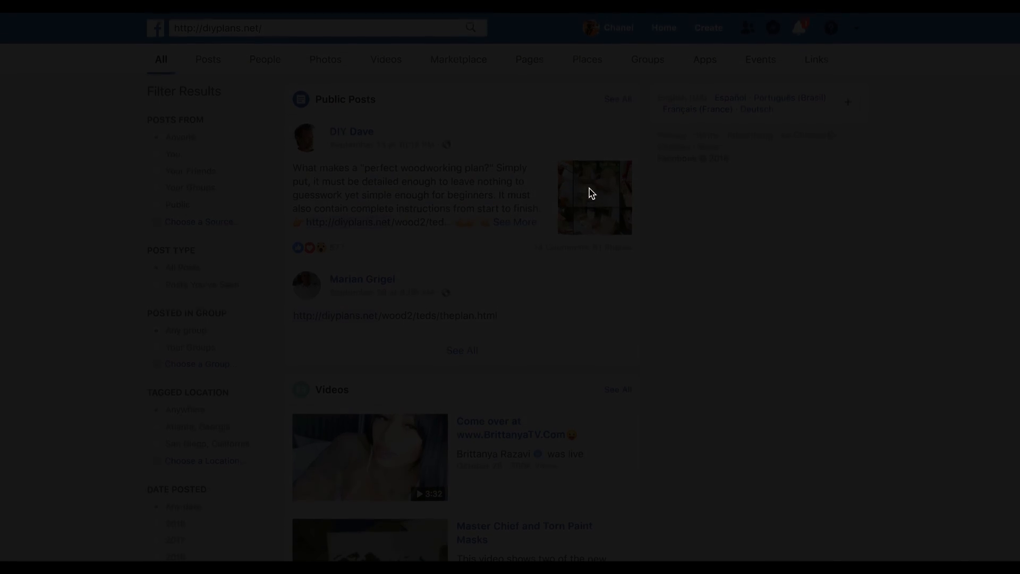
{"action": "left_click", "coordinate": [652, 413]}
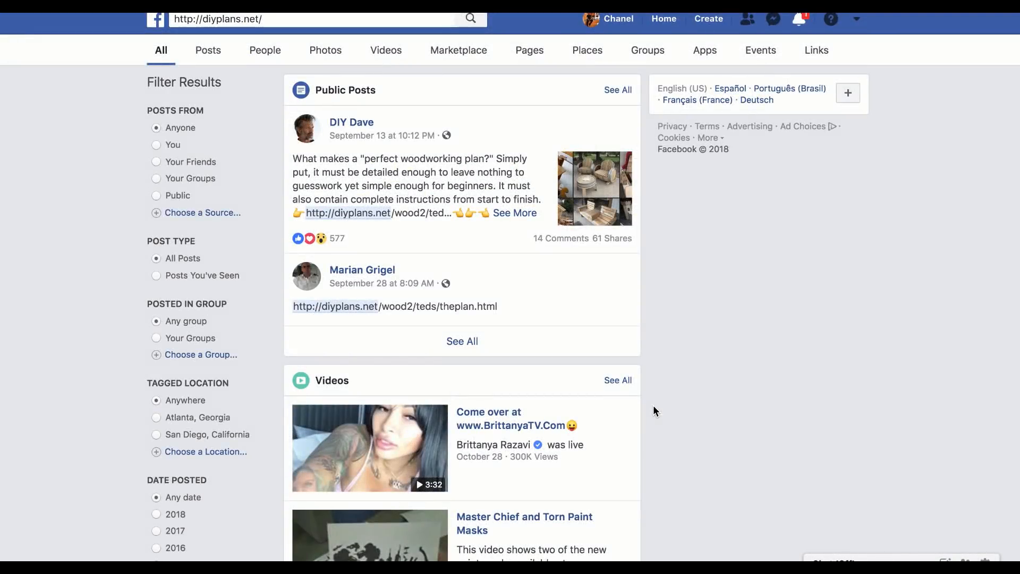
{"action": "left_click", "coordinate": [542, 239]}
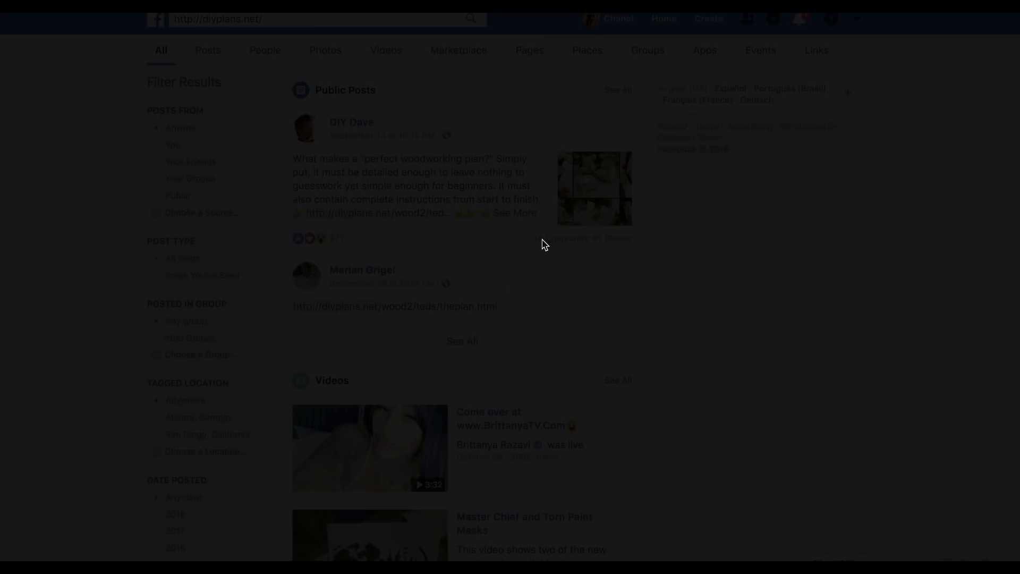
{"action": "left_click", "coordinate": [691, 322]}
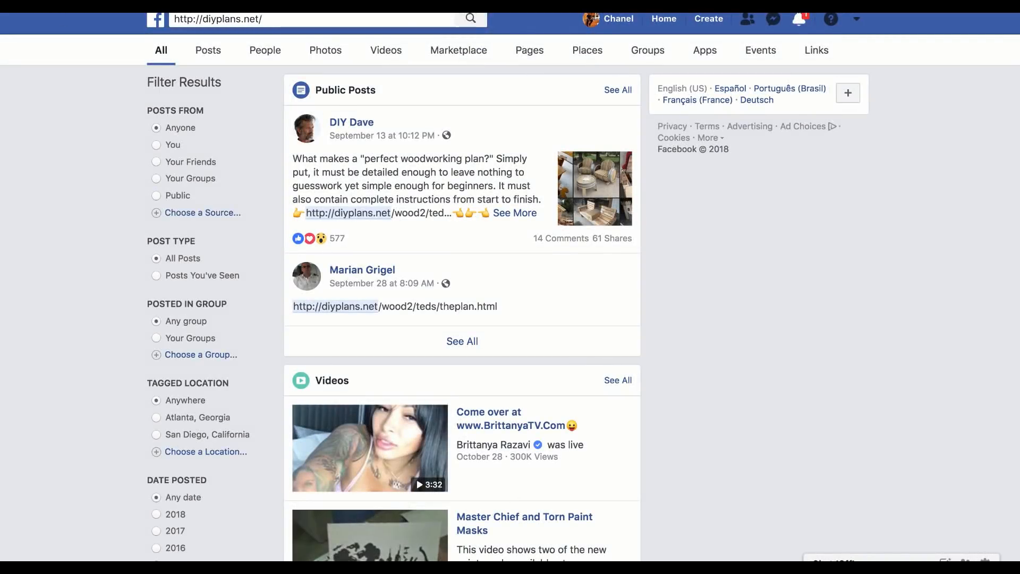
Step: Reload the Facebook search results and open the full September 13 woodworking post and its furniture photo collage
{"action": "key", "text": "super+r"}
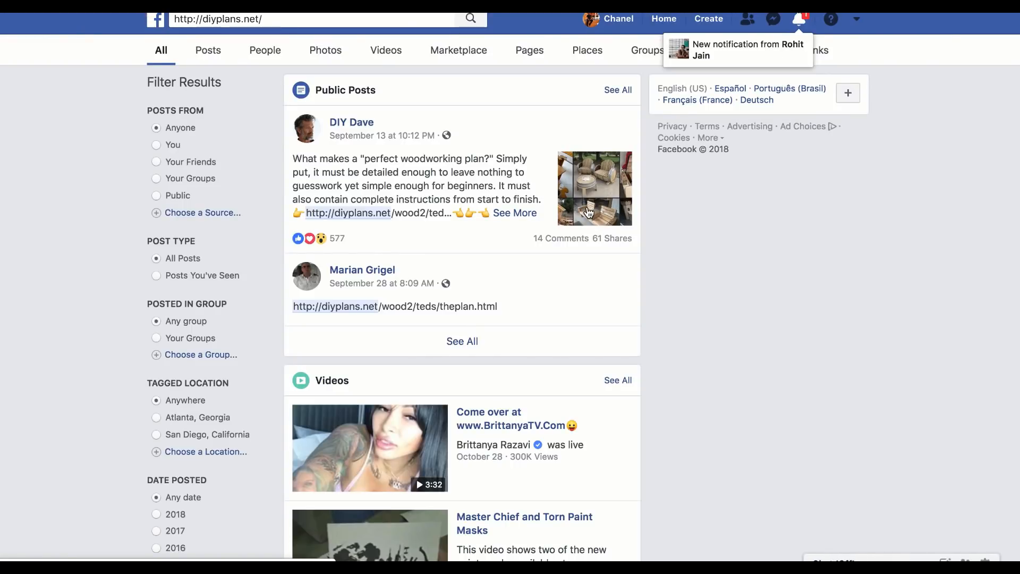
{"action": "left_click", "coordinate": [515, 213]}
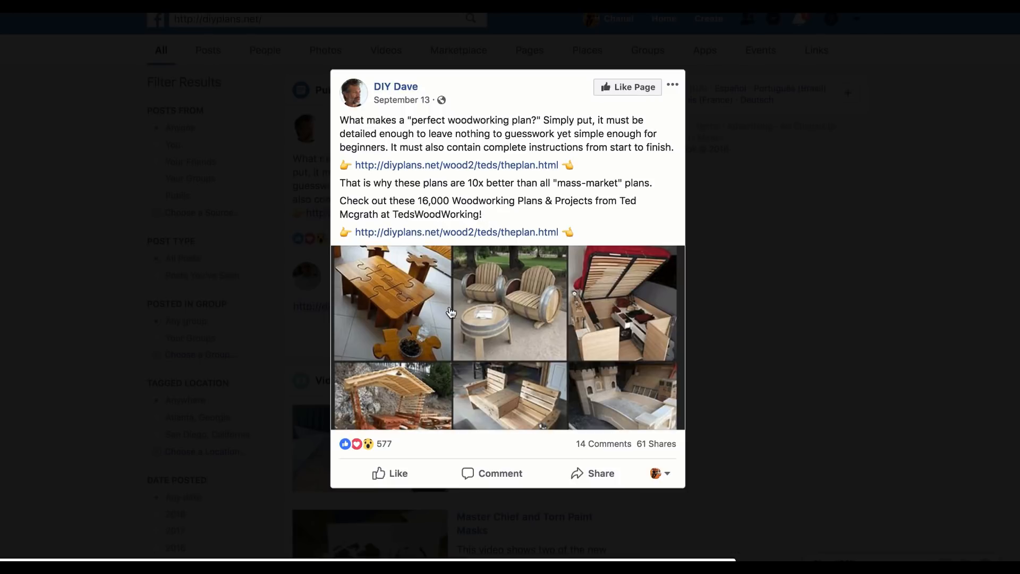
{"action": "left_click", "coordinate": [483, 321]}
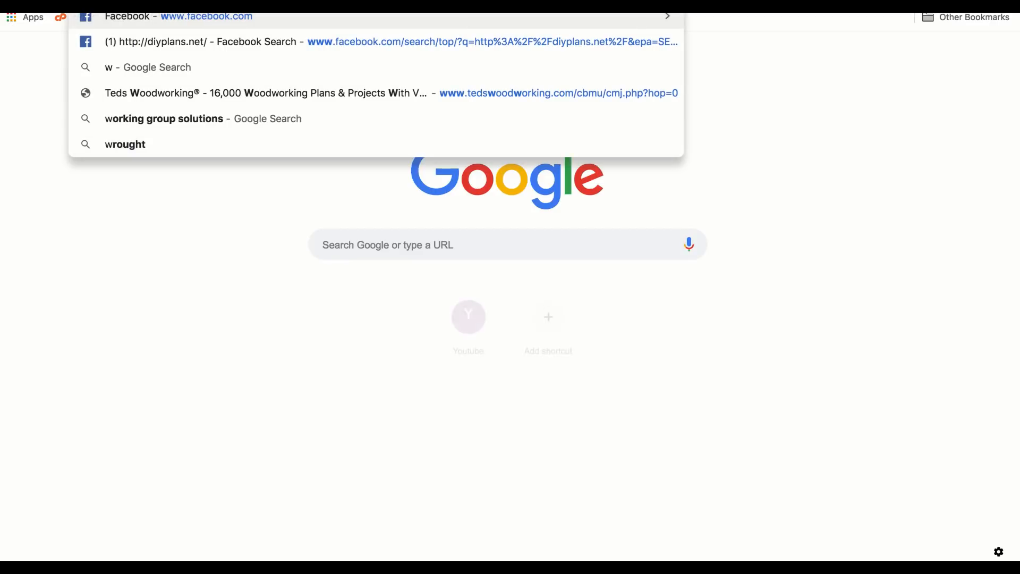
Step: Search Google for woodworking in a new tab, look over the results and dismiss the location request
{"action": "type", "text": "i"}
{"action": "key", "text": "BackSpace"}
{"action": "type", "text": "oodworking"}
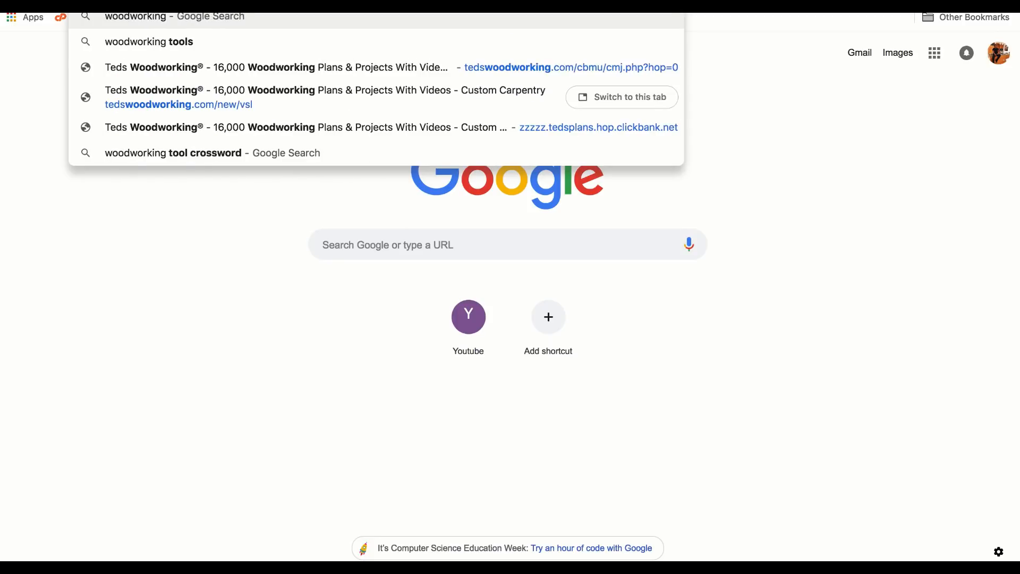
{"action": "key", "text": "Return"}
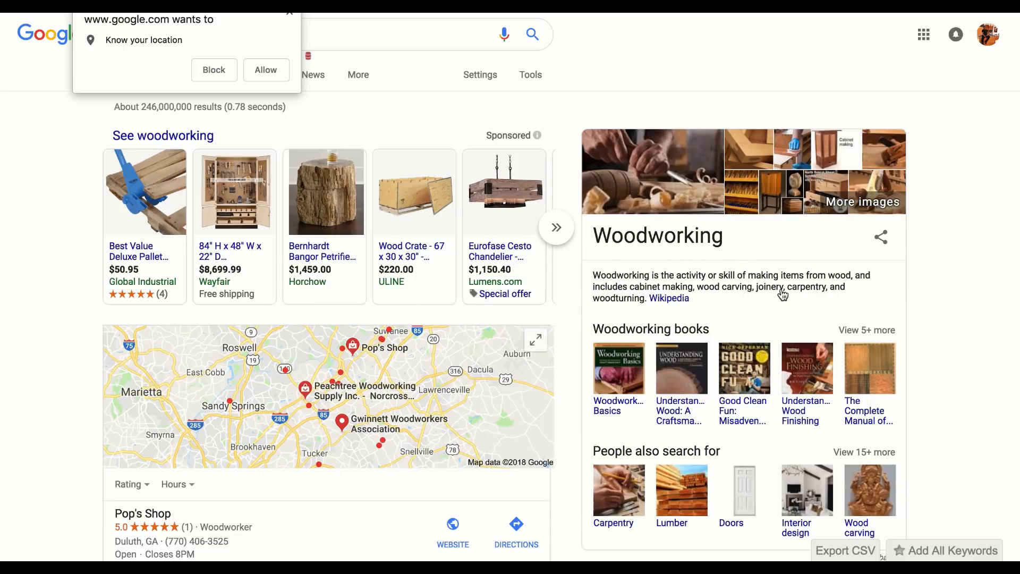
{"action": "scroll", "coordinate": [411, 391], "scroll_direction": "down", "scroll_amount": 10}
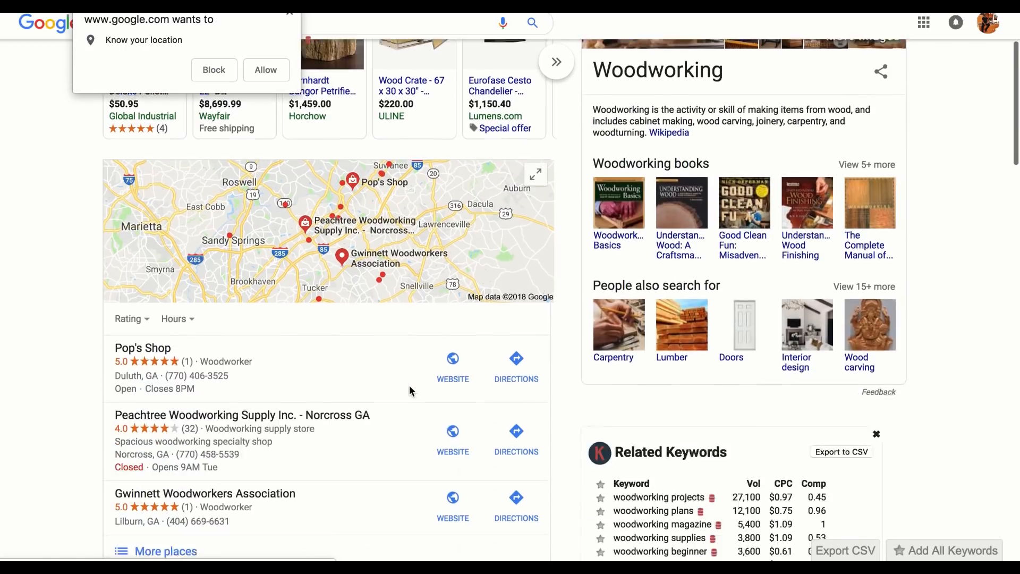
{"action": "scroll", "coordinate": [409, 391], "scroll_direction": "up", "scroll_amount": 10}
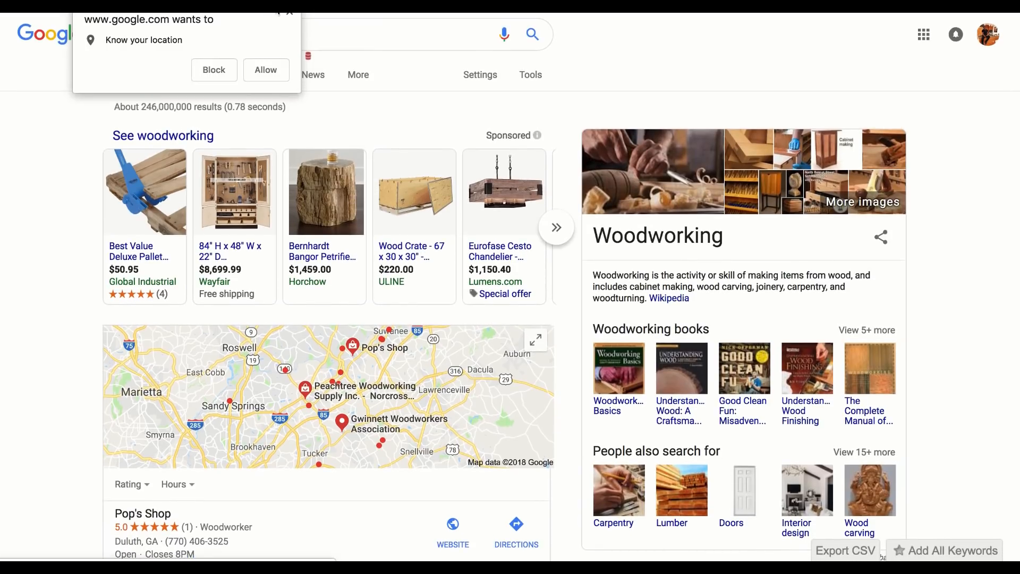
{"action": "left_click", "coordinate": [290, 12]}
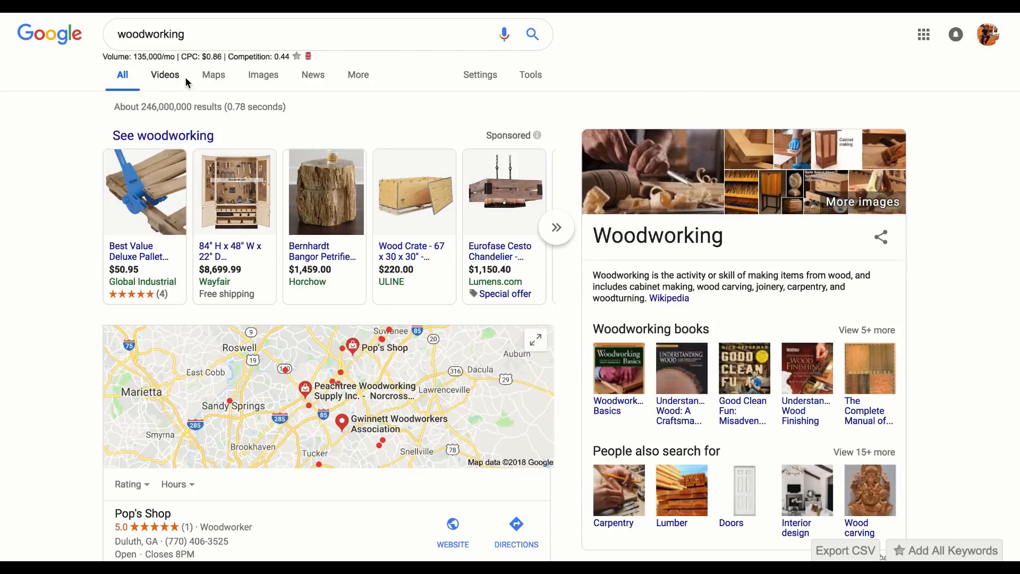
Step: Browse the Google image results for woodworking
{"action": "left_click", "coordinate": [264, 75]}
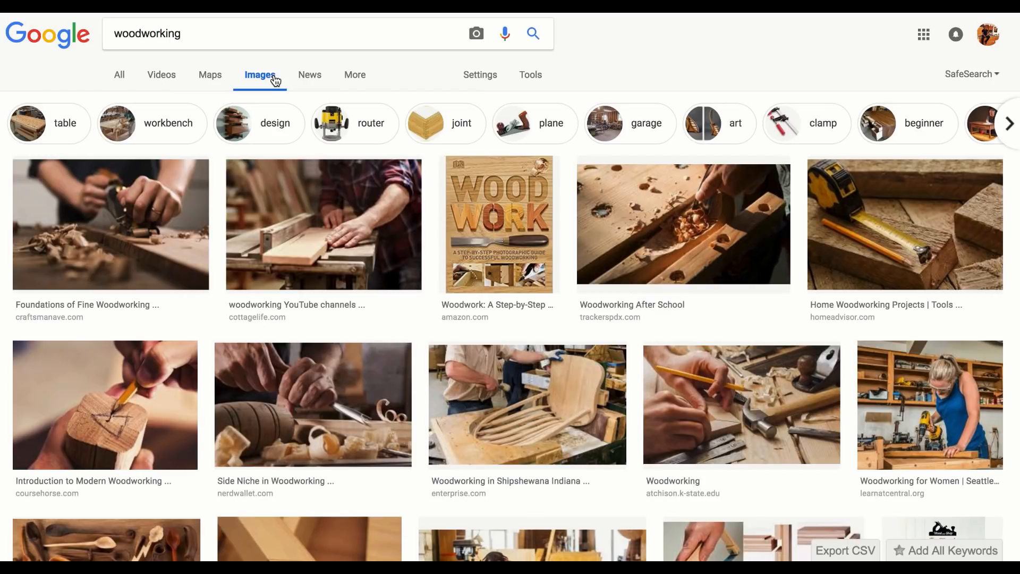
{"action": "scroll", "coordinate": [351, 344], "scroll_direction": "down", "scroll_amount": 4}
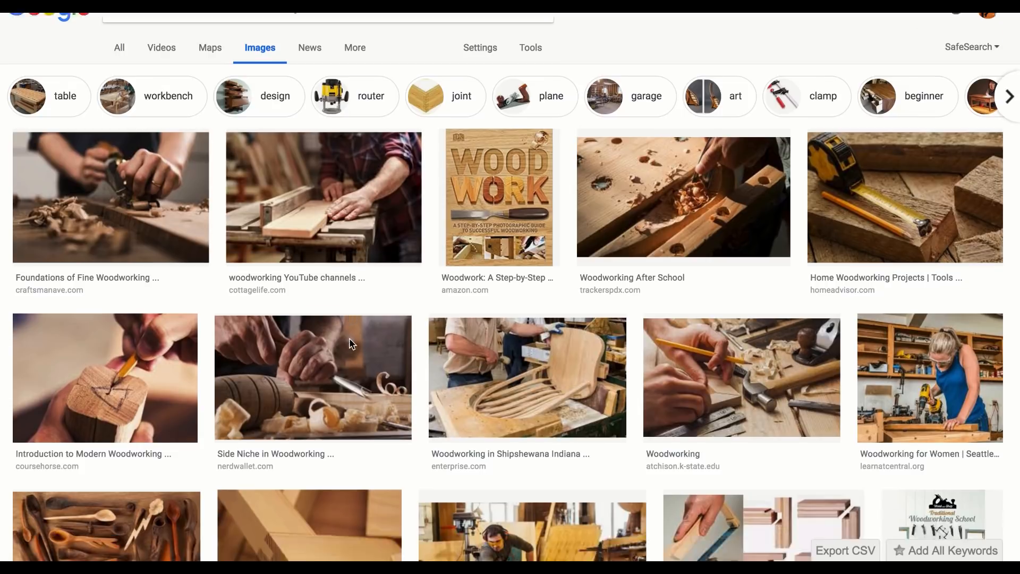
{"action": "scroll", "coordinate": [351, 345], "scroll_direction": "down", "scroll_amount": 8}
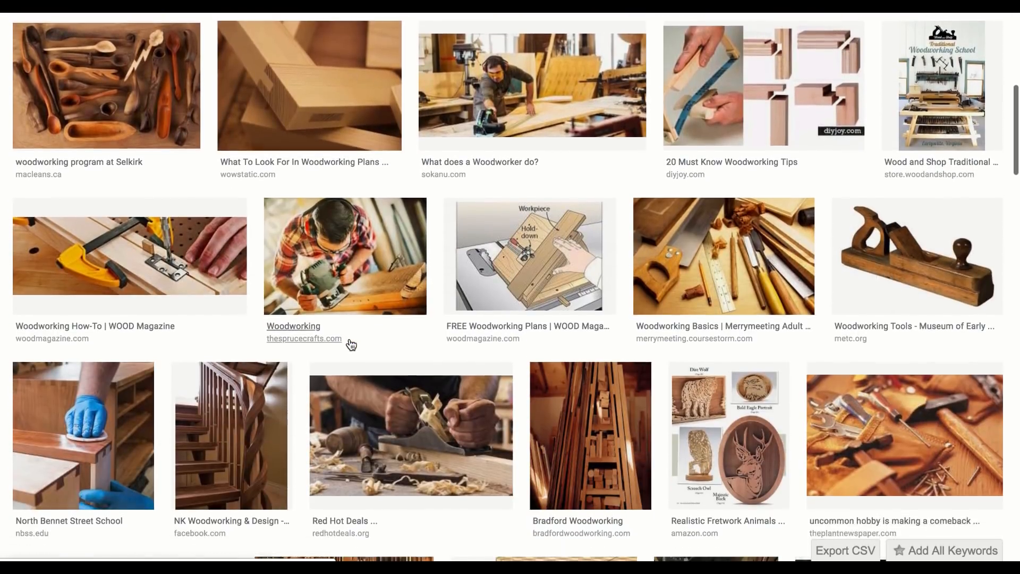
{"action": "scroll", "coordinate": [351, 344], "scroll_direction": "down", "scroll_amount": 1}
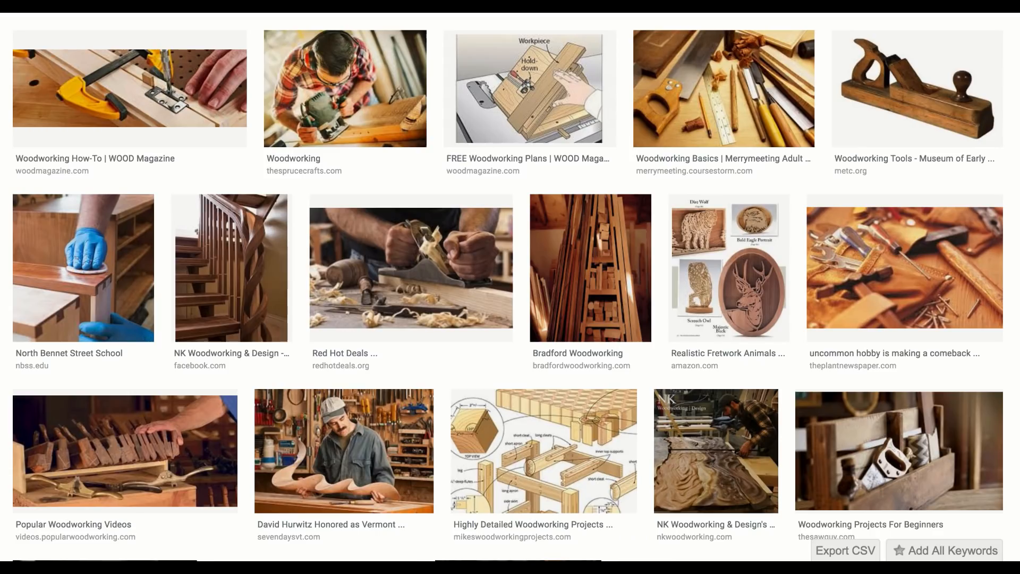
Step: Search Google Images for woodworking table and browse the pictures
{"action": "scroll", "coordinate": [510, 318], "scroll_direction": "up", "scroll_amount": 10}
{"action": "type", "text": "tables"}
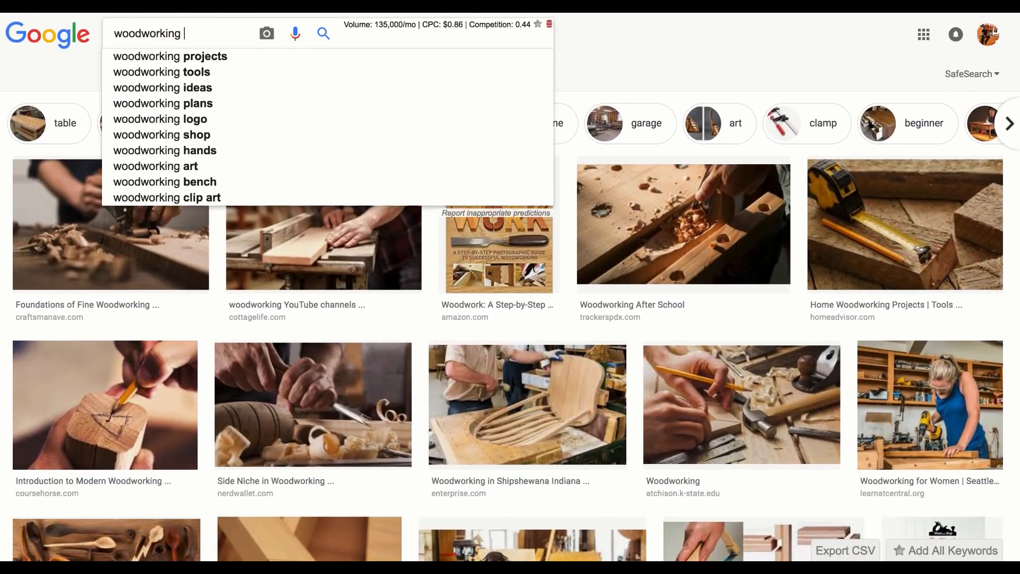
{"action": "key", "text": "BackSpace"}
{"action": "key", "text": "Return"}
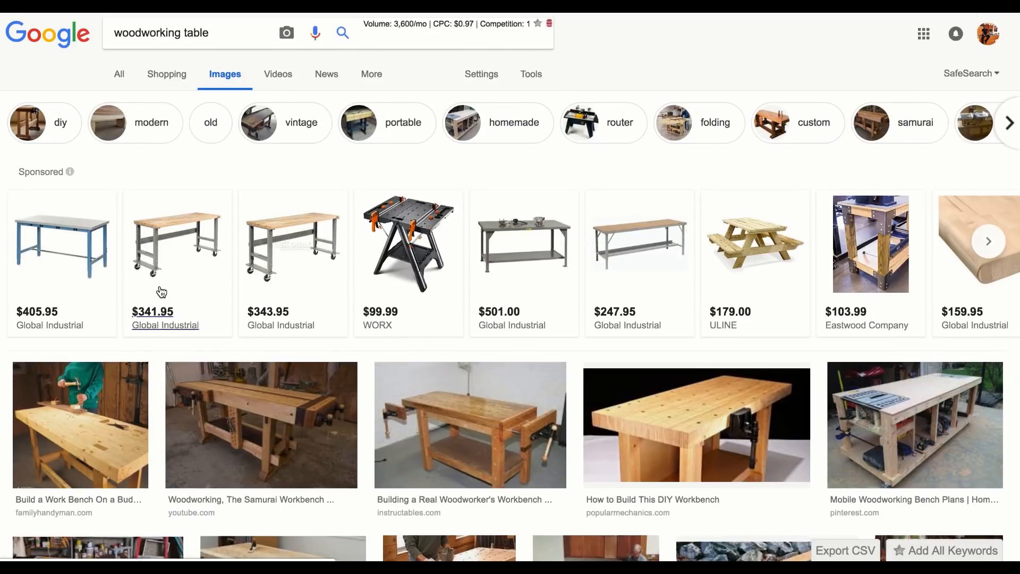
{"action": "scroll", "coordinate": [158, 291], "scroll_direction": "down", "scroll_amount": 2}
{"action": "scroll", "coordinate": [160, 291], "scroll_direction": "down", "scroll_amount": 2}
{"action": "scroll", "coordinate": [482, 393], "scroll_direction": "down", "scroll_amount": 1}
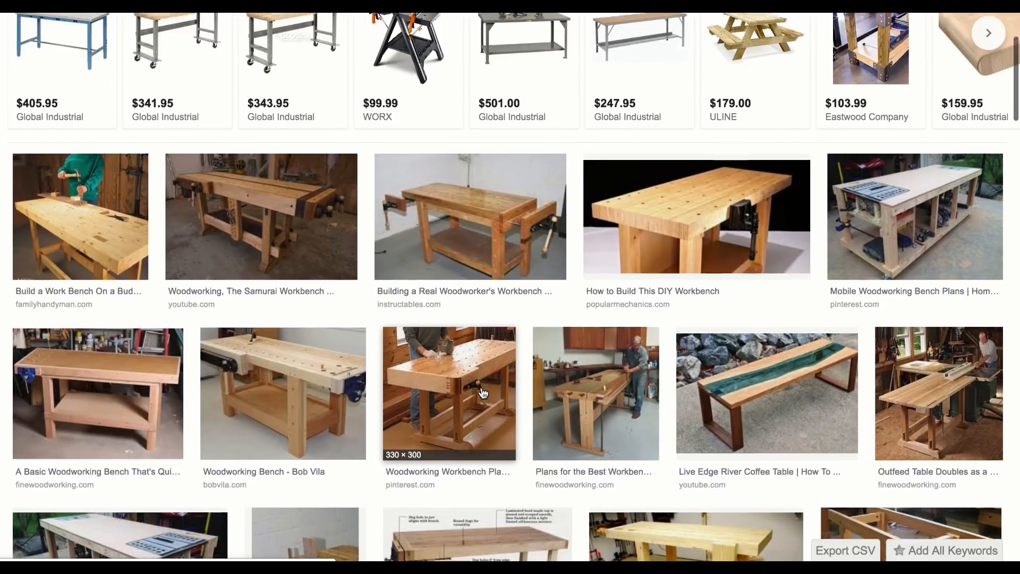
{"action": "scroll", "coordinate": [483, 393], "scroll_direction": "down", "scroll_amount": 1}
{"action": "scroll", "coordinate": [483, 393], "scroll_direction": "down", "scroll_amount": 2}
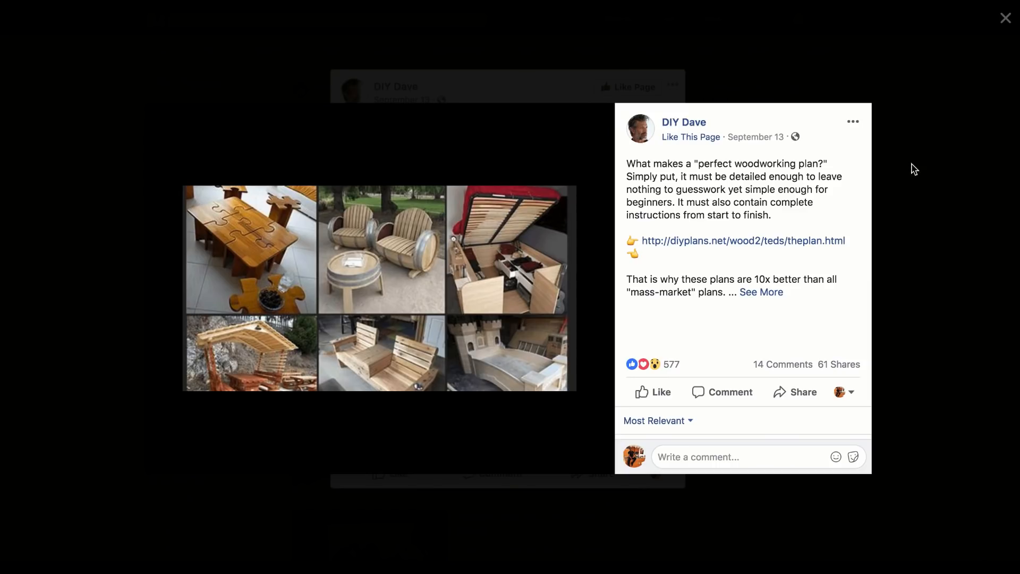
Step: Return to Facebook, close the open woodworking post and show only video results for the diyplans.net search
{"action": "left_click", "coordinate": [913, 169]}
{"action": "left_click", "coordinate": [823, 172]}
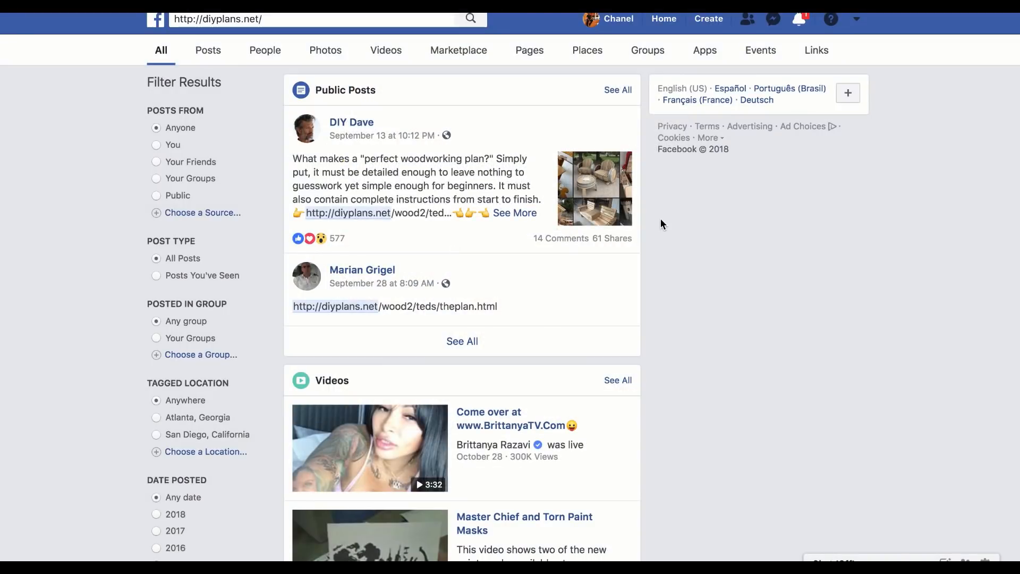
{"action": "left_click", "coordinate": [385, 51]}
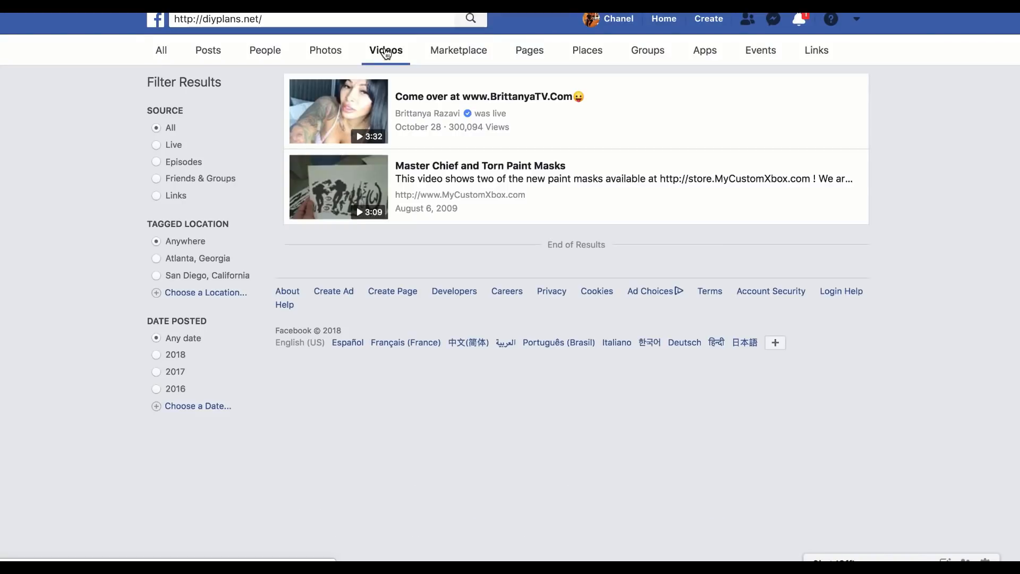
Step: Show all result types for the diyplans.net search, then view the full list of public posts and return to all results
{"action": "left_click", "coordinate": [162, 53]}
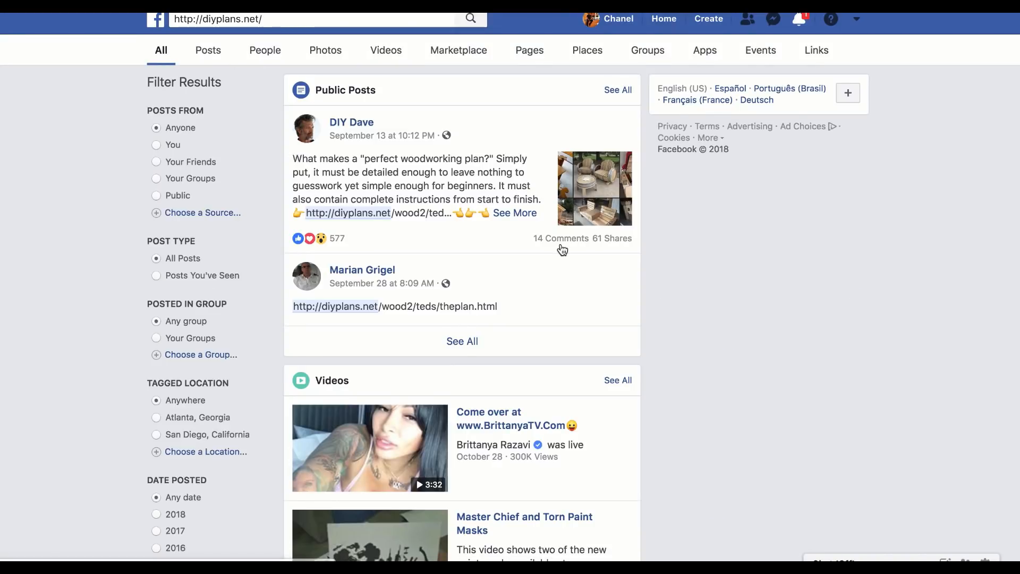
{"action": "scroll", "coordinate": [560, 245], "scroll_direction": "down", "scroll_amount": 2}
{"action": "scroll", "coordinate": [559, 245], "scroll_direction": "up", "scroll_amount": 2}
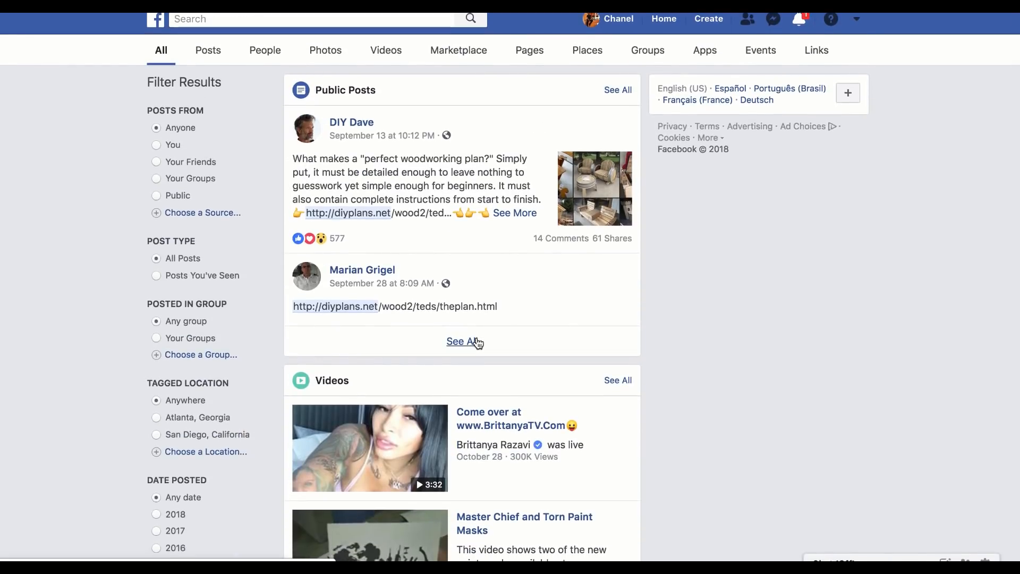
{"action": "left_click", "coordinate": [463, 342]}
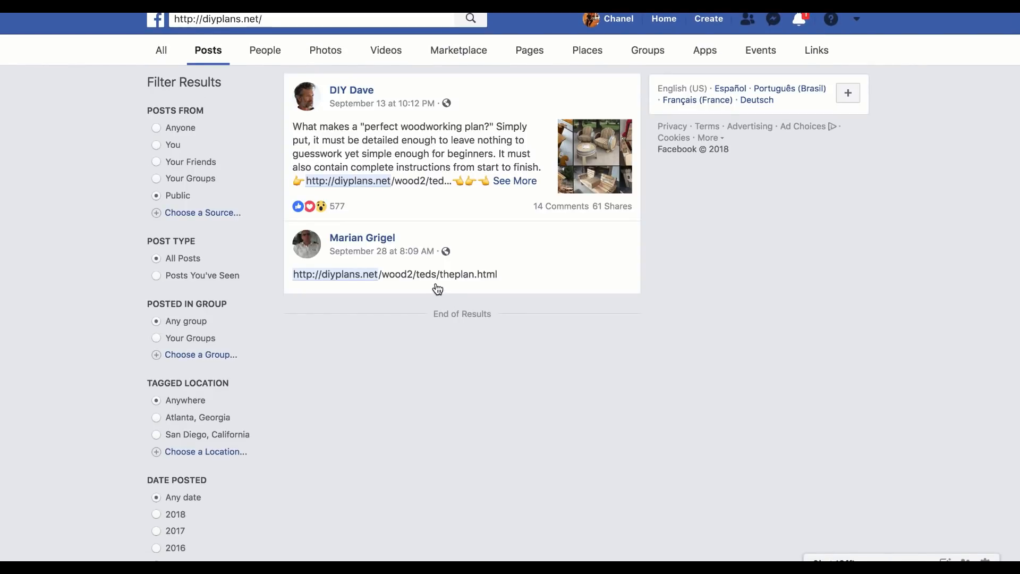
{"action": "left_click", "coordinate": [513, 181]}
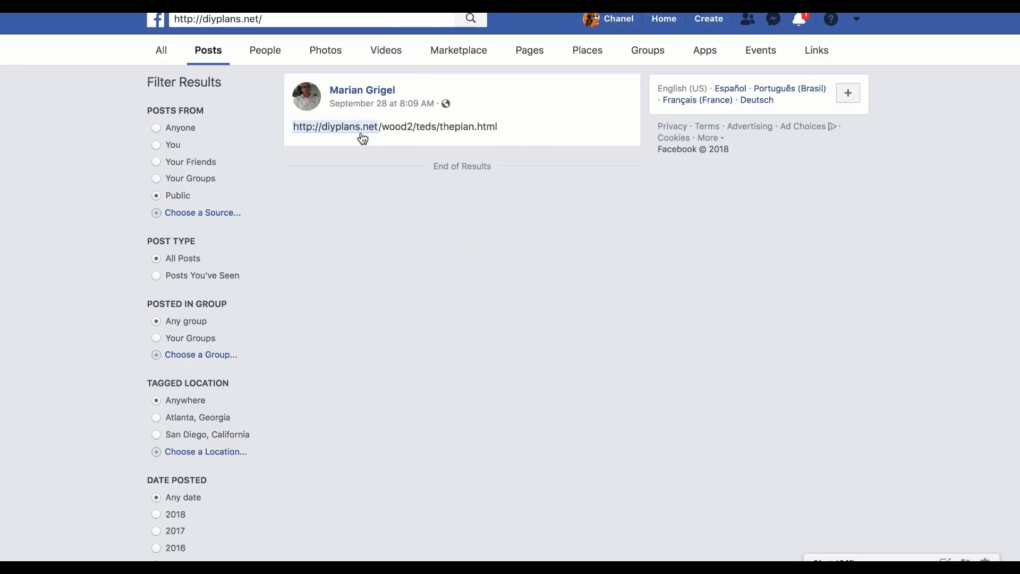
{"action": "key", "text": "super+Left"}
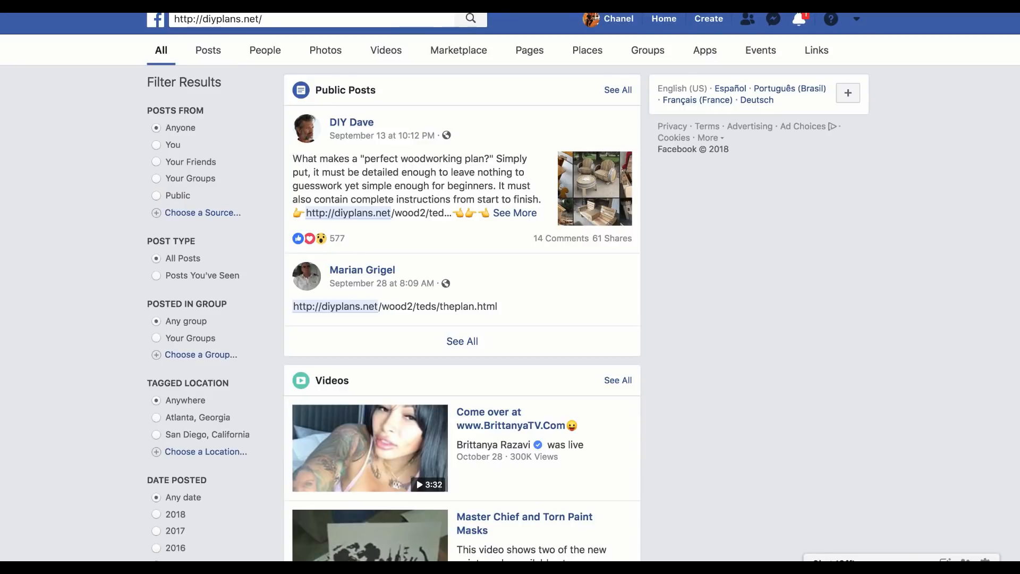
Step: Reload the search results, open the full "perfect woodworking plan" post and follow its diyplans.net/wood2/teds/theplan.html link
{"action": "left_click", "coordinate": [504, 216]}
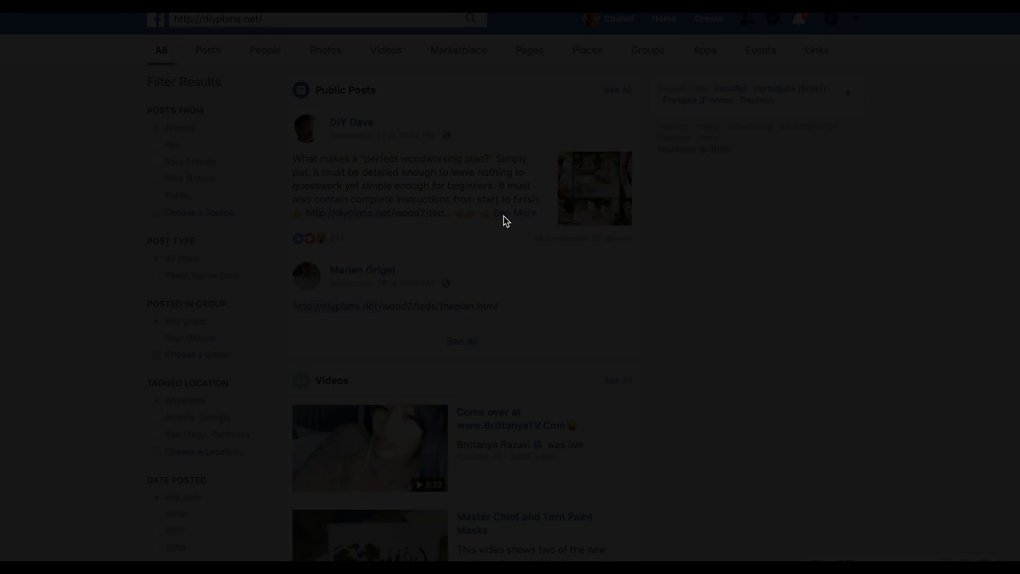
{"action": "left_click", "coordinate": [450, 141]}
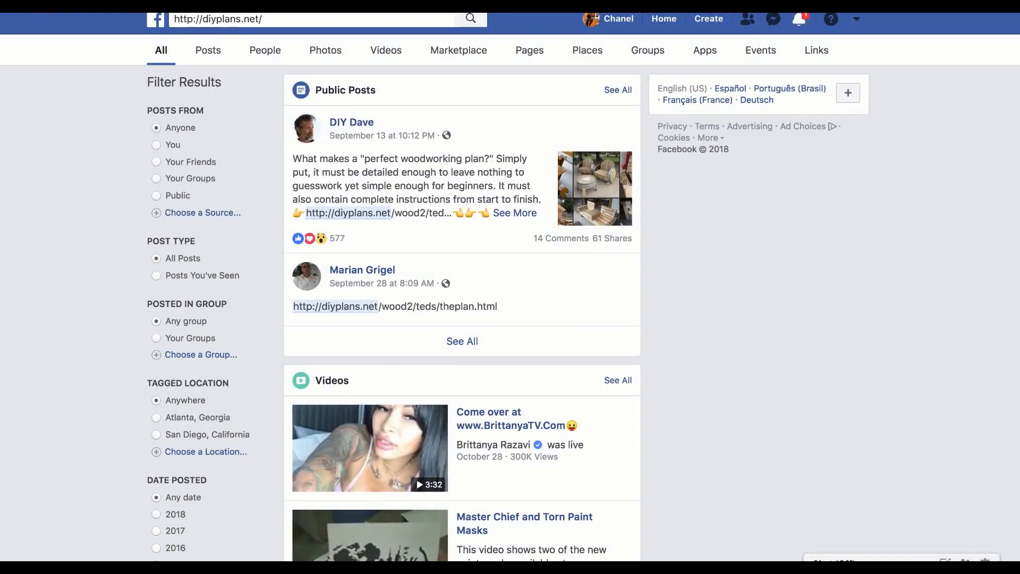
{"action": "key", "text": "super+r"}
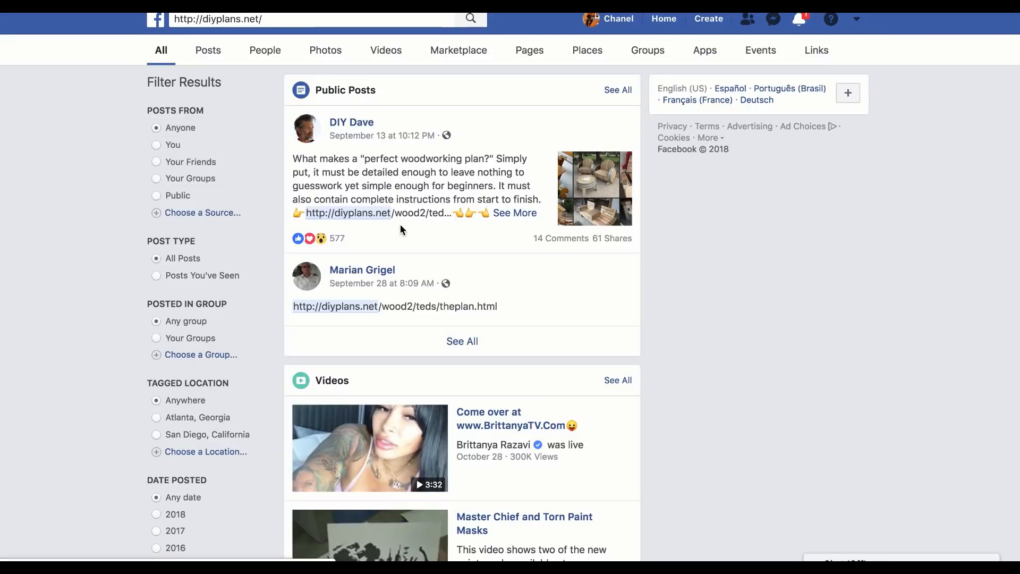
{"action": "left_click", "coordinate": [518, 215]}
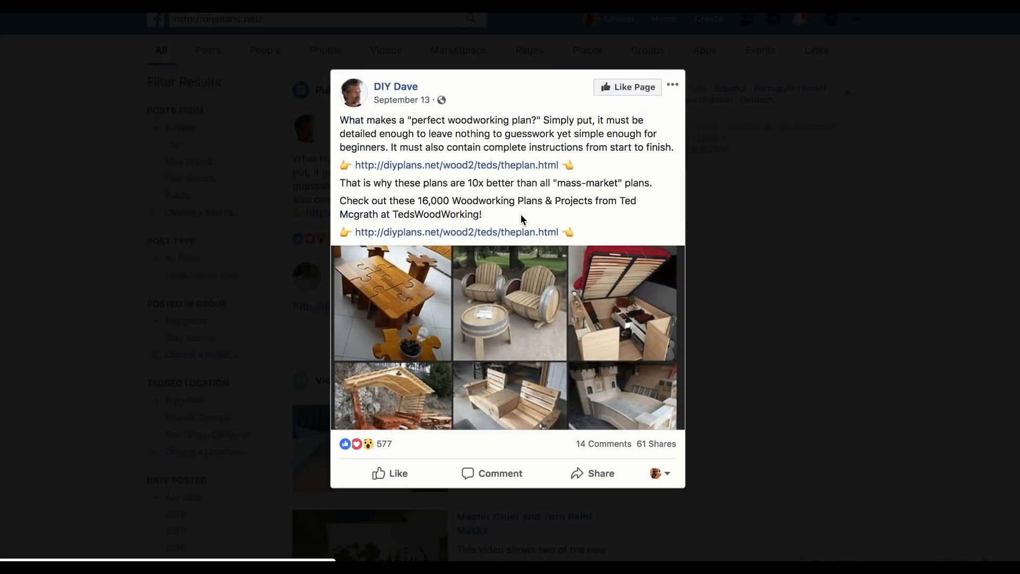
{"action": "left_click", "coordinate": [479, 167]}
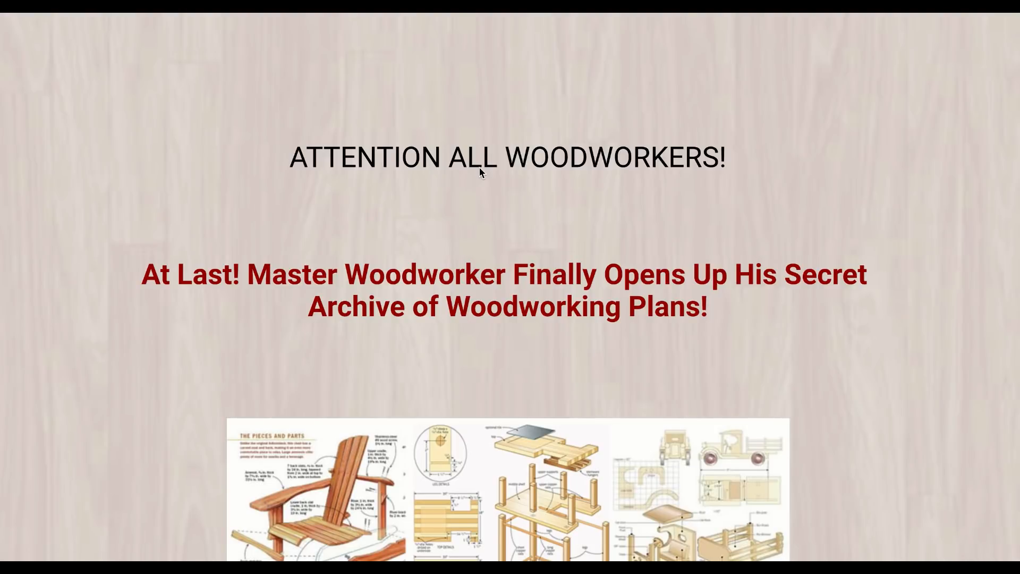
Step: Examine the woodworking landing page's headlines, plan images and the beginner or expert choice
{"action": "scroll", "coordinate": [457, 250], "scroll_direction": "down", "scroll_amount": 4}
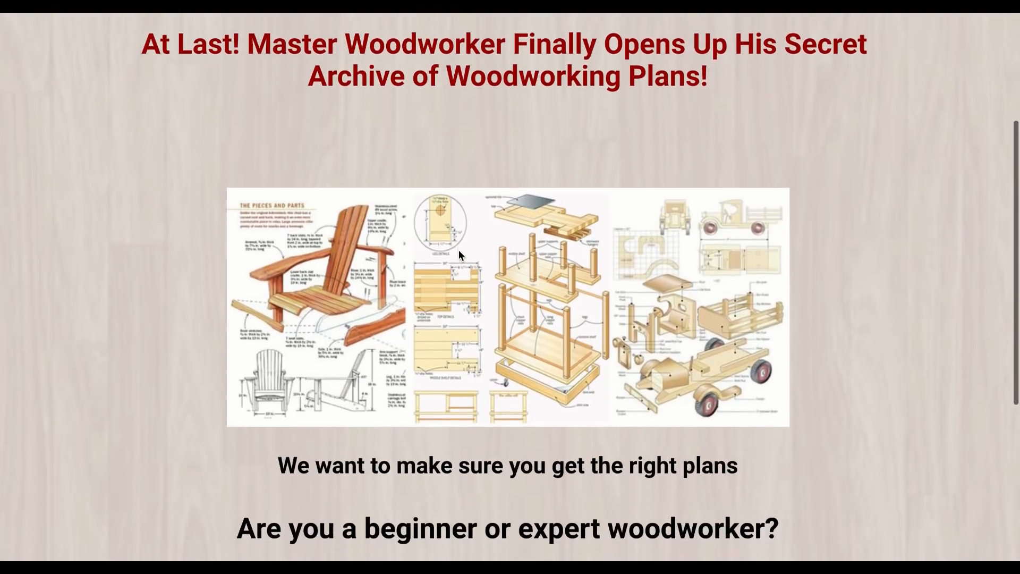
{"action": "scroll", "coordinate": [458, 250], "scroll_direction": "down", "scroll_amount": 5}
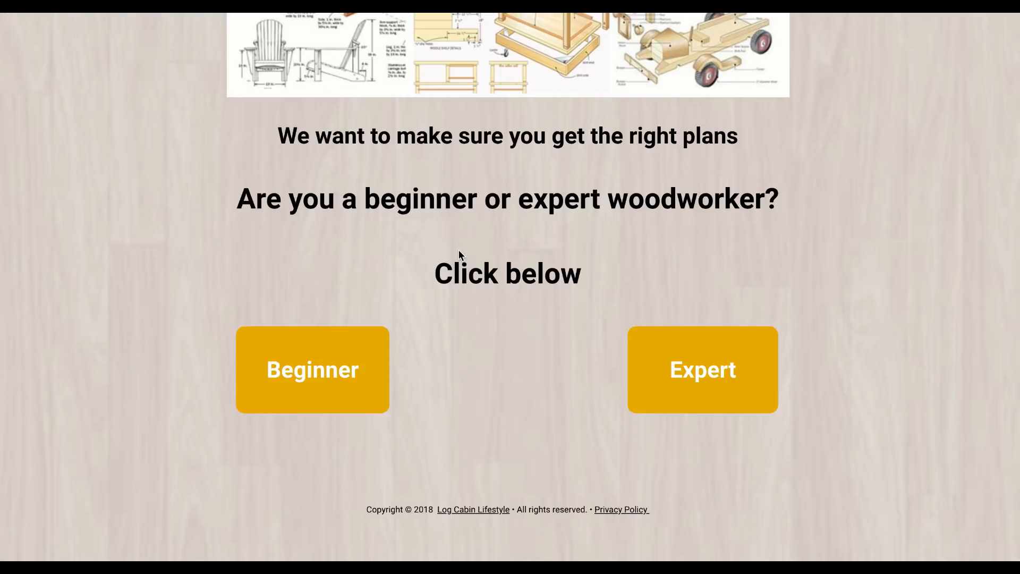
{"action": "scroll", "coordinate": [458, 250], "scroll_direction": "up", "scroll_amount": 1}
{"action": "scroll", "coordinate": [457, 249], "scroll_direction": "down", "scroll_amount": 1}
{"action": "scroll", "coordinate": [458, 250], "scroll_direction": "up", "scroll_amount": 10}
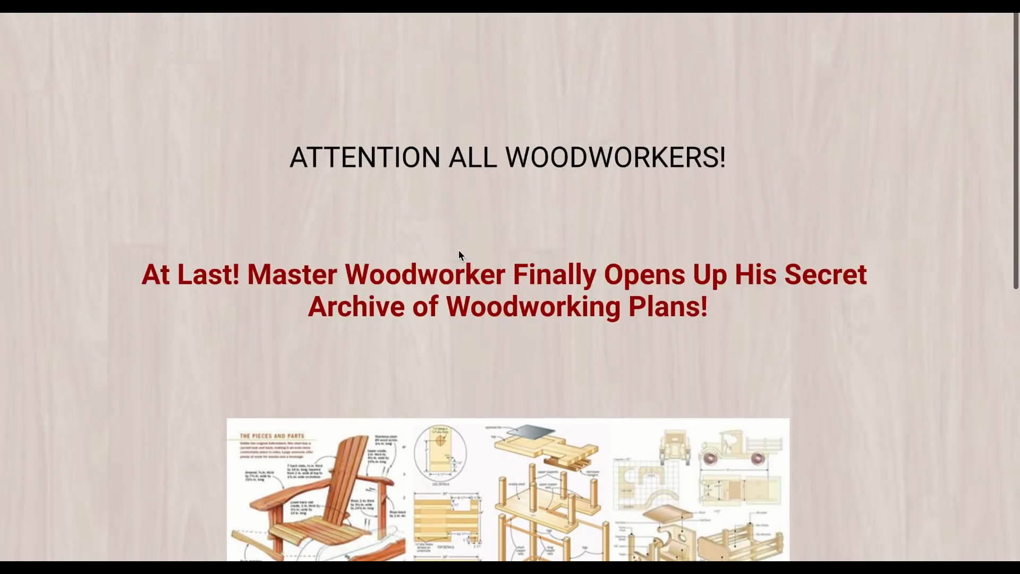
{"action": "scroll", "coordinate": [496, 278], "scroll_direction": "down", "scroll_amount": 6}
{"action": "scroll", "coordinate": [496, 279], "scroll_direction": "up", "scroll_amount": 6}
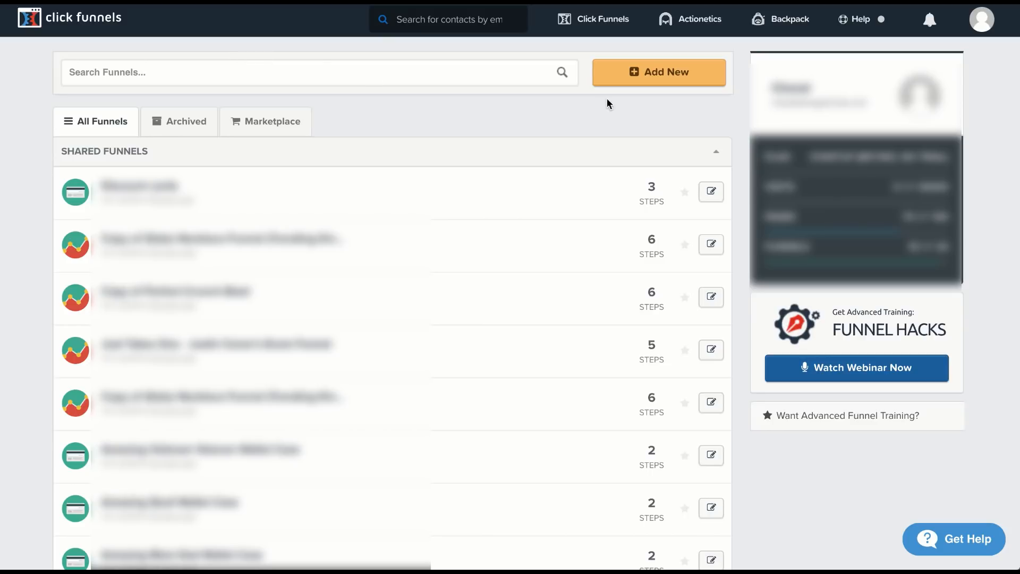
Step: In ClickFunnels, create a custom funnel from scratch with the classic builder and name it Woodworking
{"action": "left_click", "coordinate": [629, 79]}
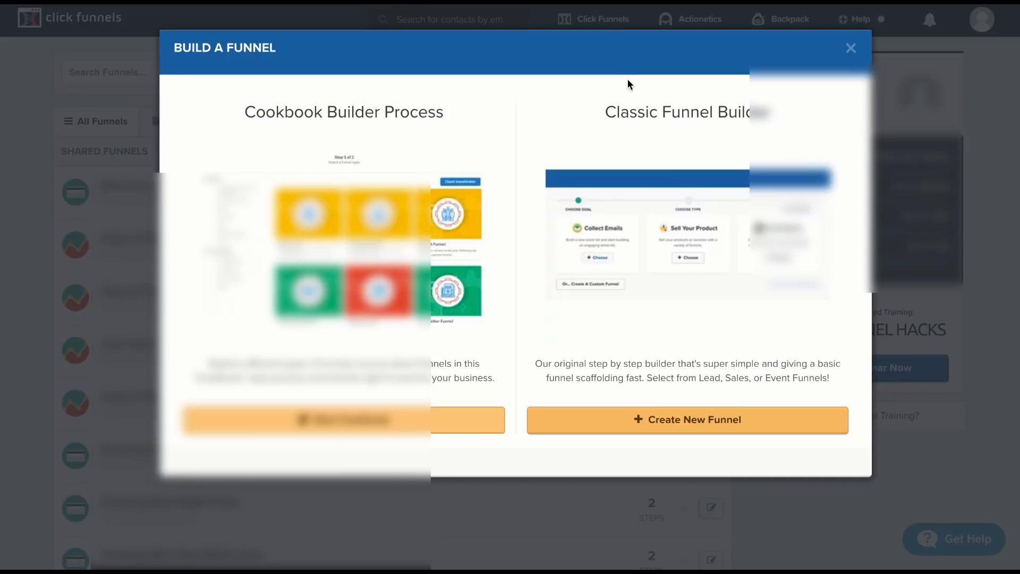
{"action": "left_click", "coordinate": [654, 426]}
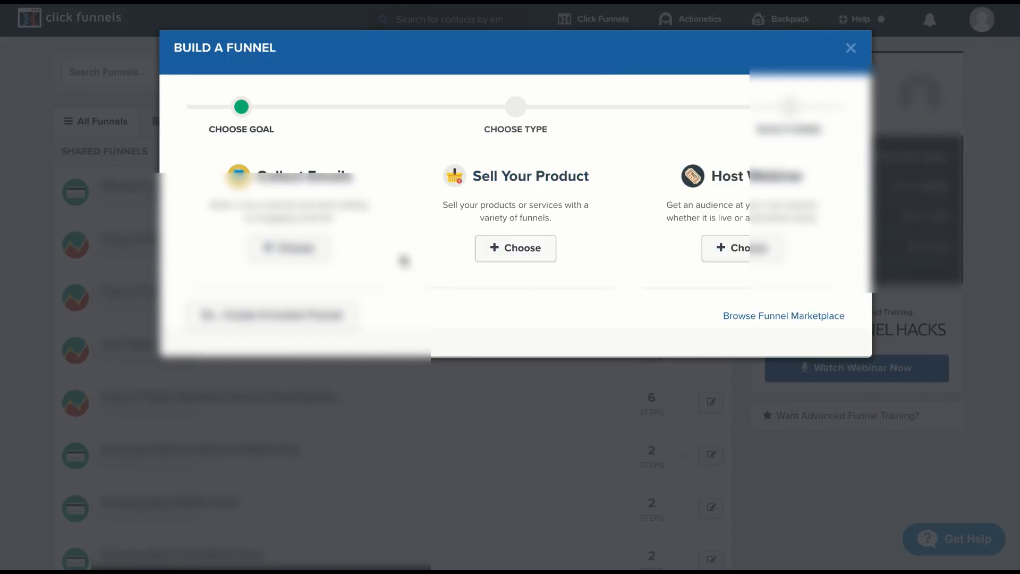
{"action": "left_click", "coordinate": [339, 314]}
{"action": "left_click", "coordinate": [318, 180]}
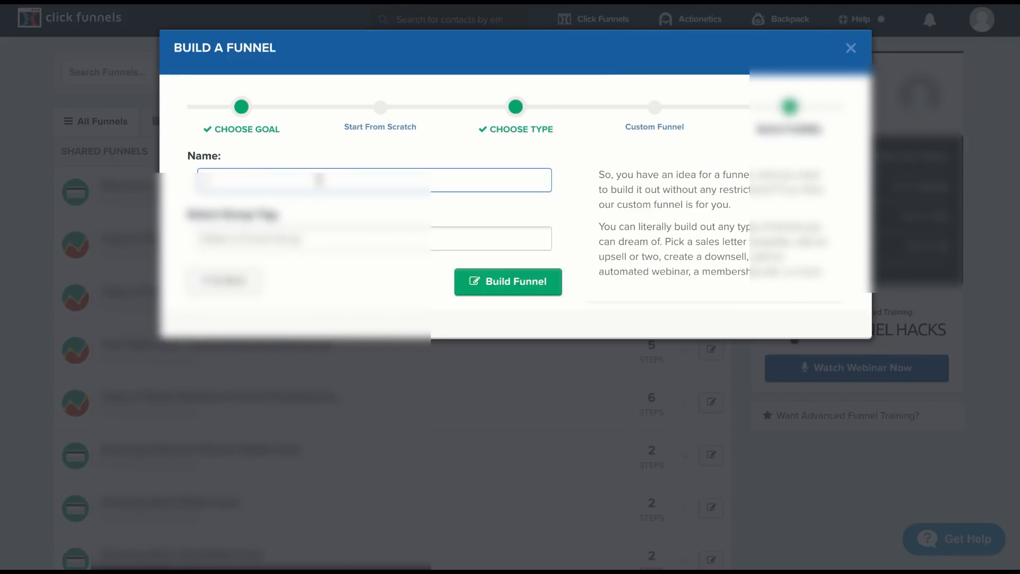
{"action": "type", "text": "test"}
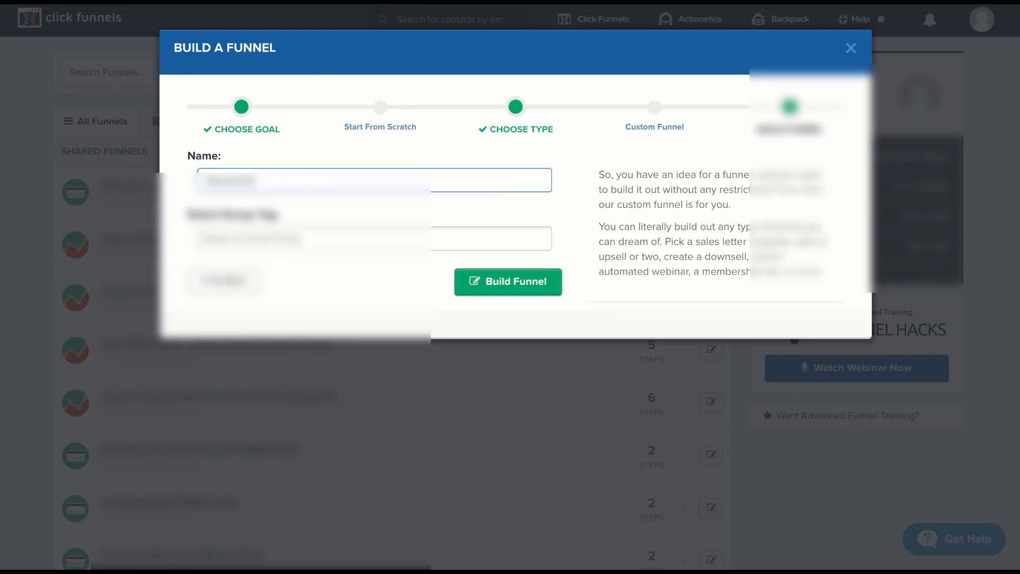
{"action": "key", "text": "BackSpace"}
{"action": "key", "text": "BackSpace"}
{"action": "key", "text": "BackSpace"}
{"action": "key", "text": "BackSpace"}
{"action": "left_click", "coordinate": [472, 276]}
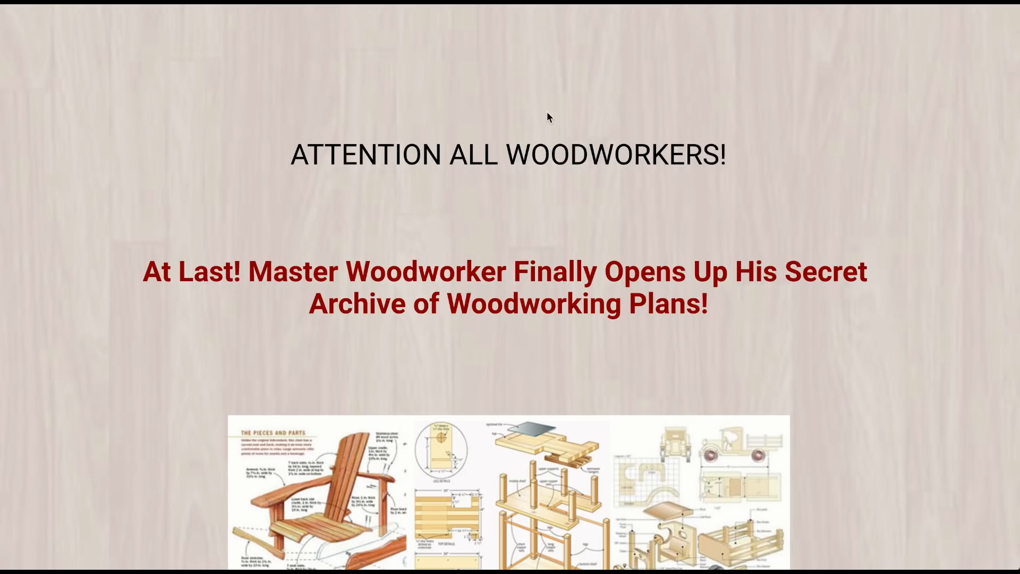
Step: Go back to the affiliate's woodworking landing page and review its layout from the beginner and expert choices up to the headline
{"action": "scroll", "coordinate": [548, 112], "scroll_direction": "down", "scroll_amount": 10}
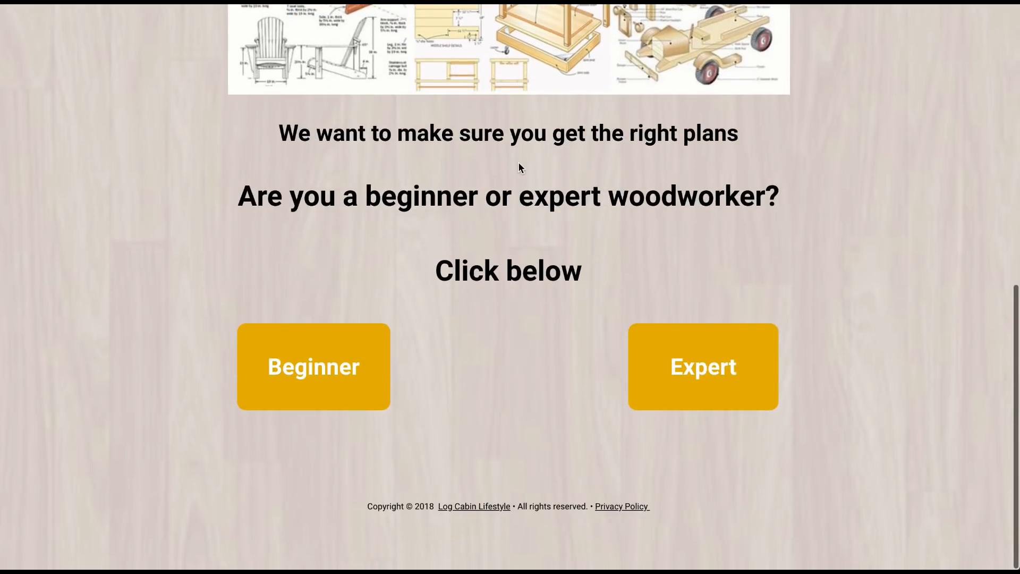
{"action": "scroll", "coordinate": [518, 162], "scroll_direction": "up", "scroll_amount": 10}
{"action": "scroll", "coordinate": [518, 162], "scroll_direction": "down", "scroll_amount": 10}
{"action": "scroll", "coordinate": [518, 162], "scroll_direction": "up", "scroll_amount": 6}
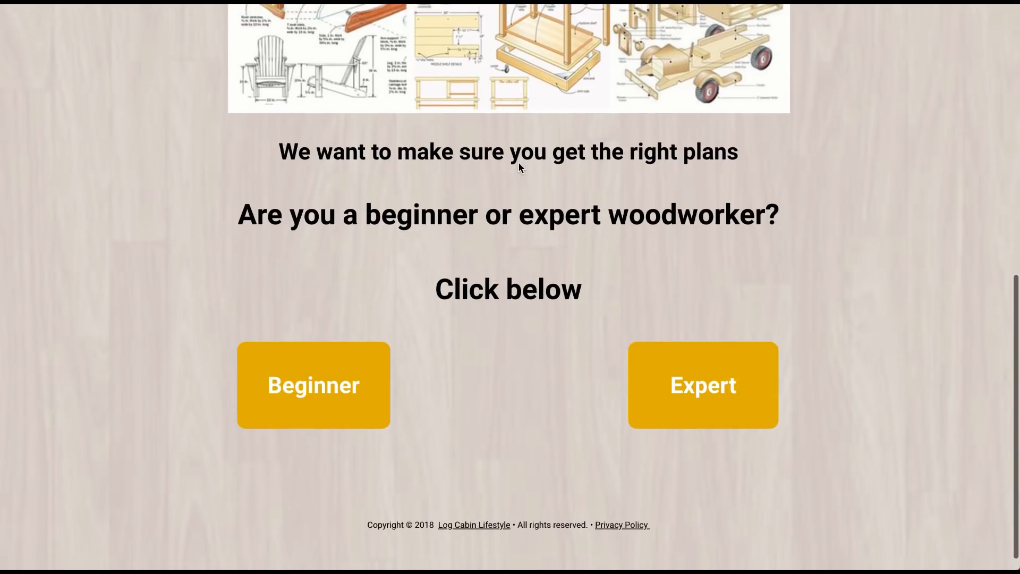
{"action": "scroll", "coordinate": [518, 162], "scroll_direction": "up", "scroll_amount": 4}
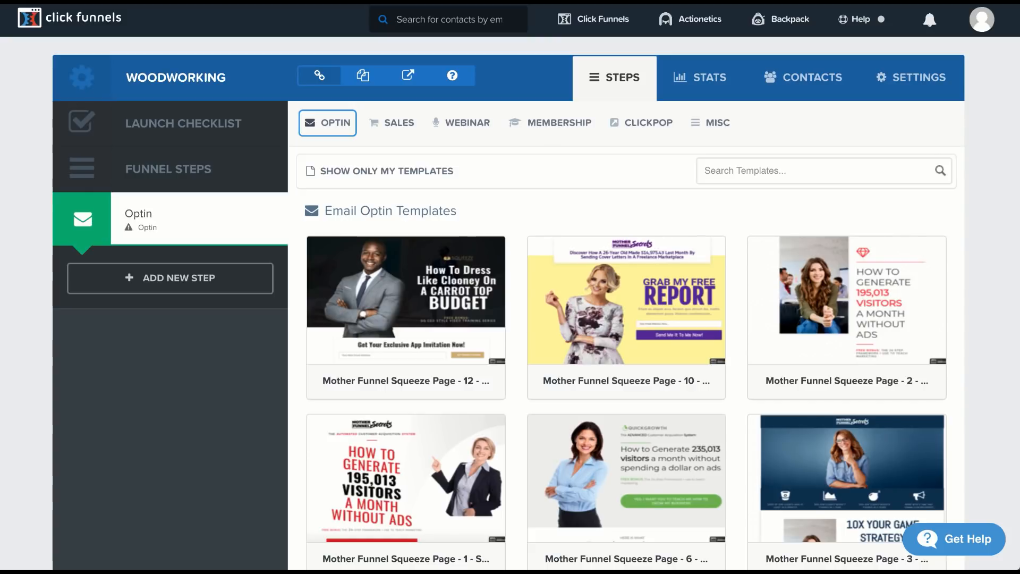
Step: Apply the Blank - Start Fresh template from the misc templates to the Woodworking funnel's Optin step and open the page for editing
{"action": "mouse_move", "coordinate": [491, 319]}
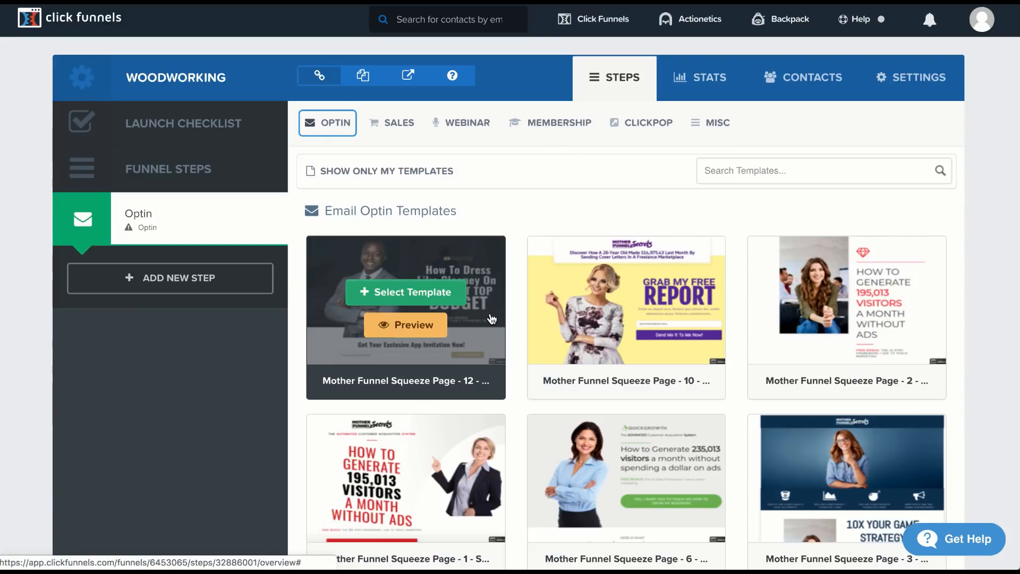
{"action": "scroll", "coordinate": [492, 319], "scroll_direction": "down", "scroll_amount": 15}
{"action": "scroll", "coordinate": [425, 324], "scroll_direction": "up", "scroll_amount": 15}
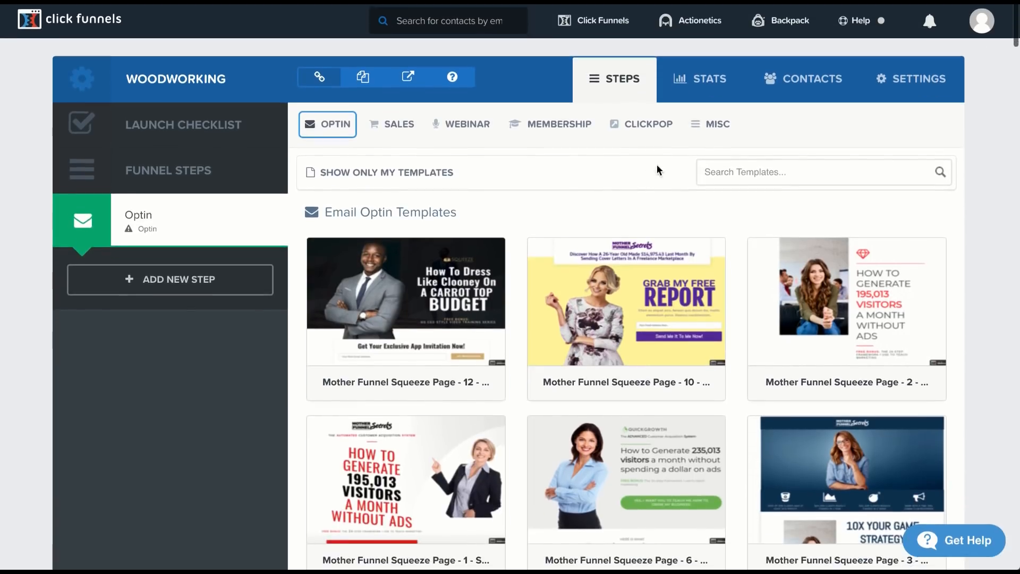
{"action": "left_click", "coordinate": [711, 124]}
{"action": "scroll", "coordinate": [393, 359], "scroll_direction": "down", "scroll_amount": 1}
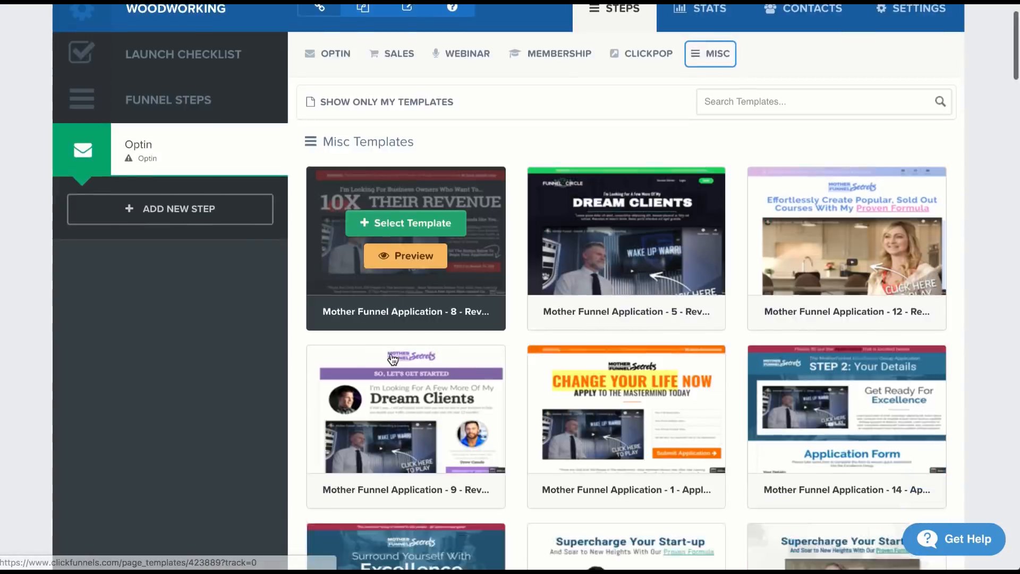
{"action": "scroll", "coordinate": [393, 359], "scroll_direction": "down", "scroll_amount": 20}
{"action": "scroll", "coordinate": [393, 360], "scroll_direction": "up", "scroll_amount": 5}
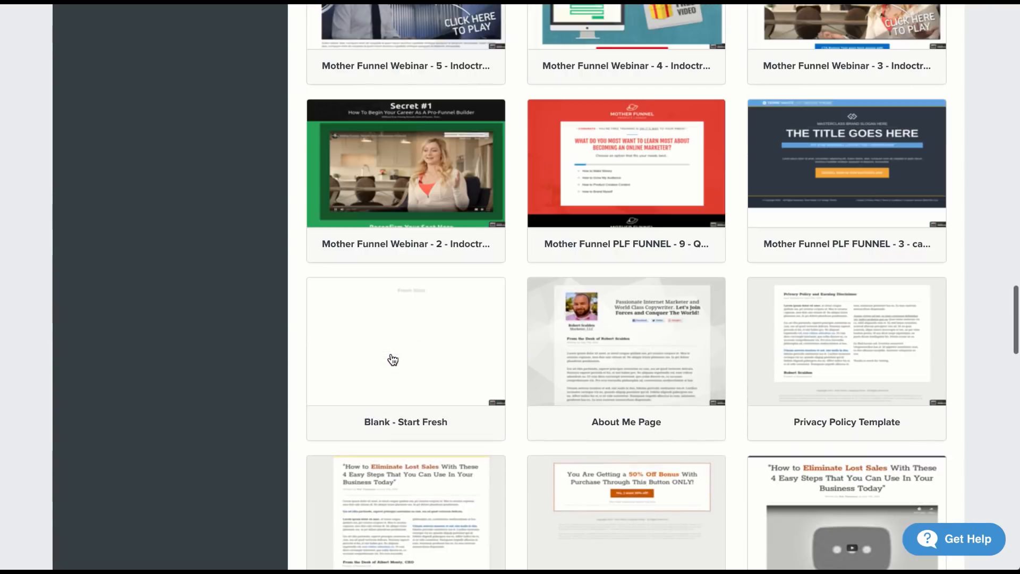
{"action": "mouse_move", "coordinate": [393, 359]}
{"action": "left_click", "coordinate": [404, 335]}
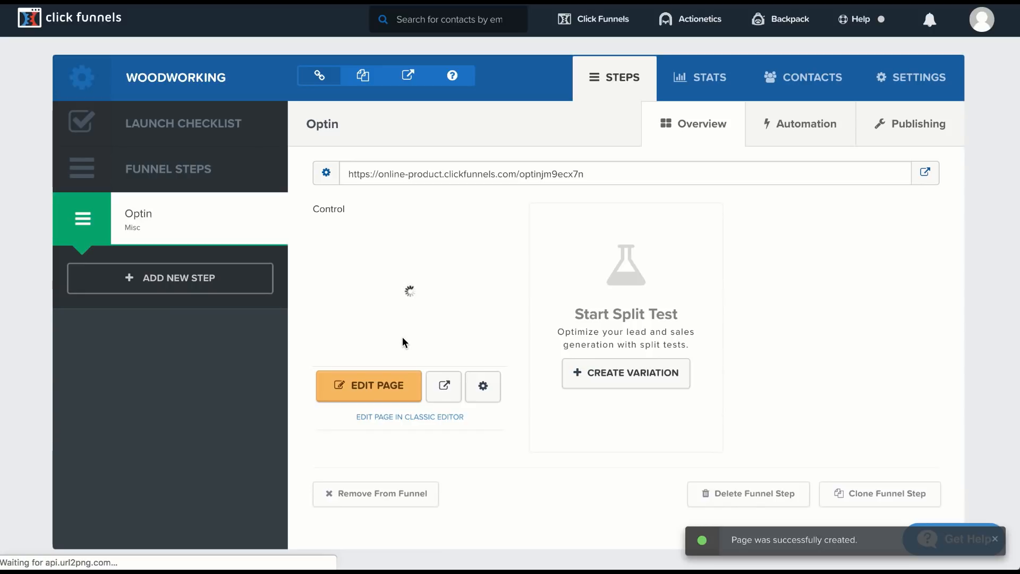
{"action": "left_click", "coordinate": [366, 400]}
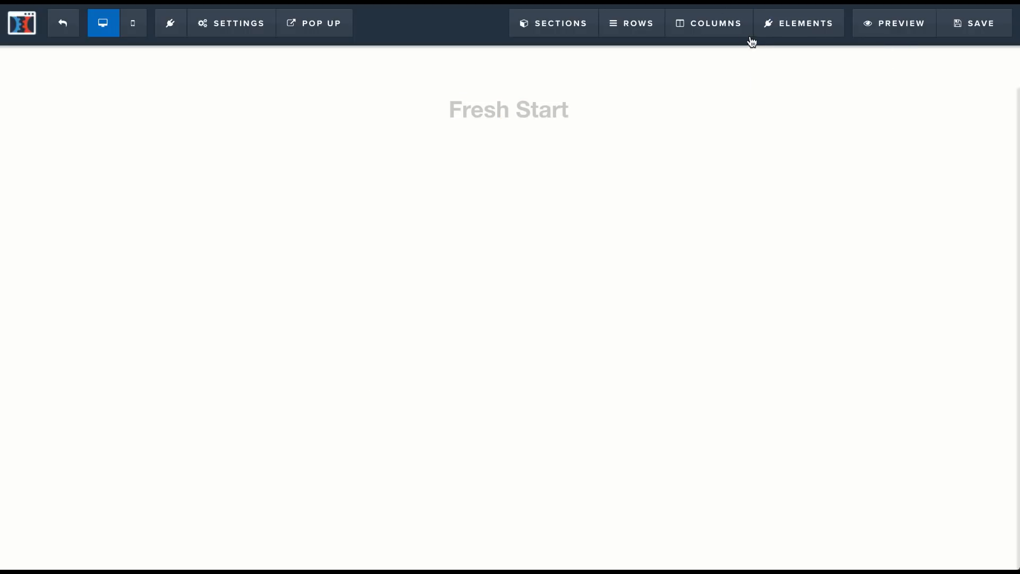
Step: Add a headline element beneath the Fresh Start text and delete the Fresh Start placeholder
{"action": "left_click", "coordinate": [789, 51]}
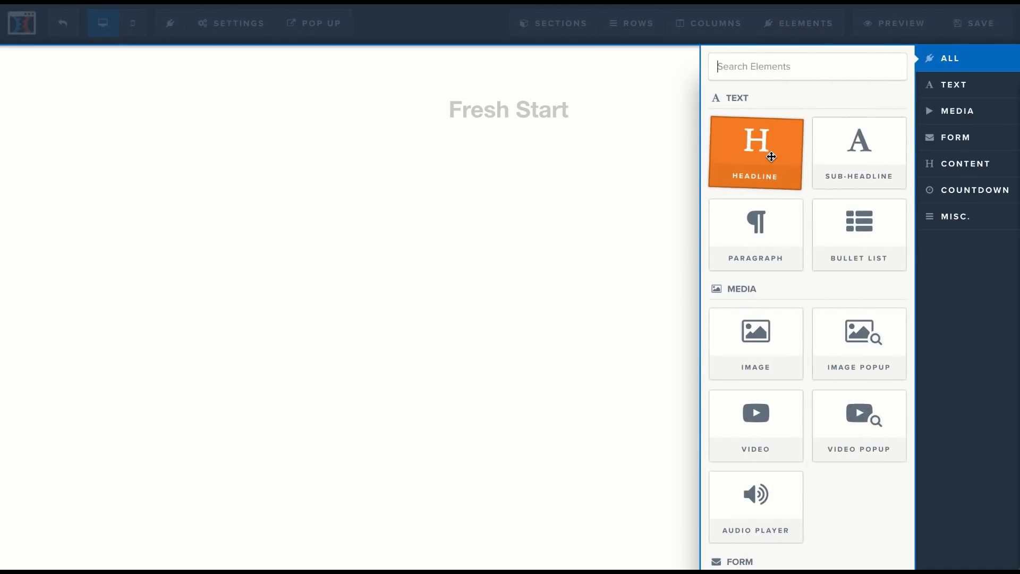
{"action": "left_click_drag", "start_coordinate": [771, 157], "coordinate": [542, 125]}
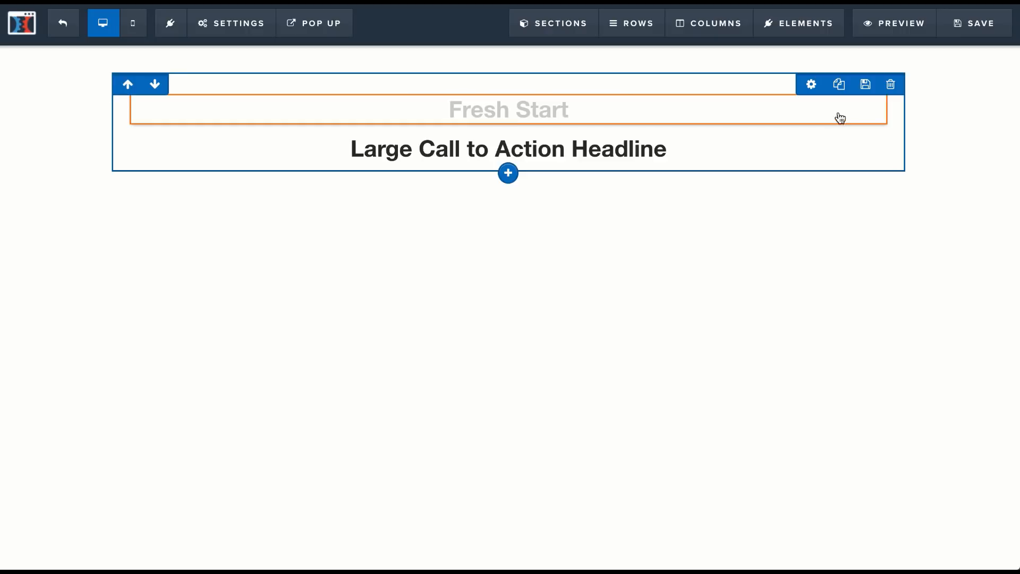
{"action": "left_click", "coordinate": [874, 86]}
{"action": "left_click", "coordinate": [637, 72]}
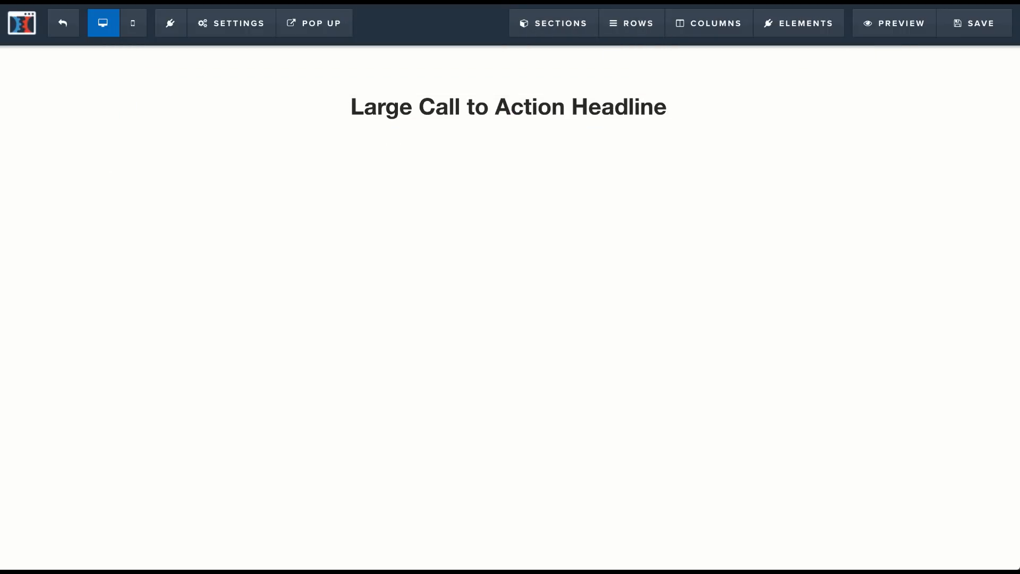
Step: Replace the headline's placeholder text with "Attention All Woodworkers"
{"action": "triple_click", "coordinate": [506, 110]}
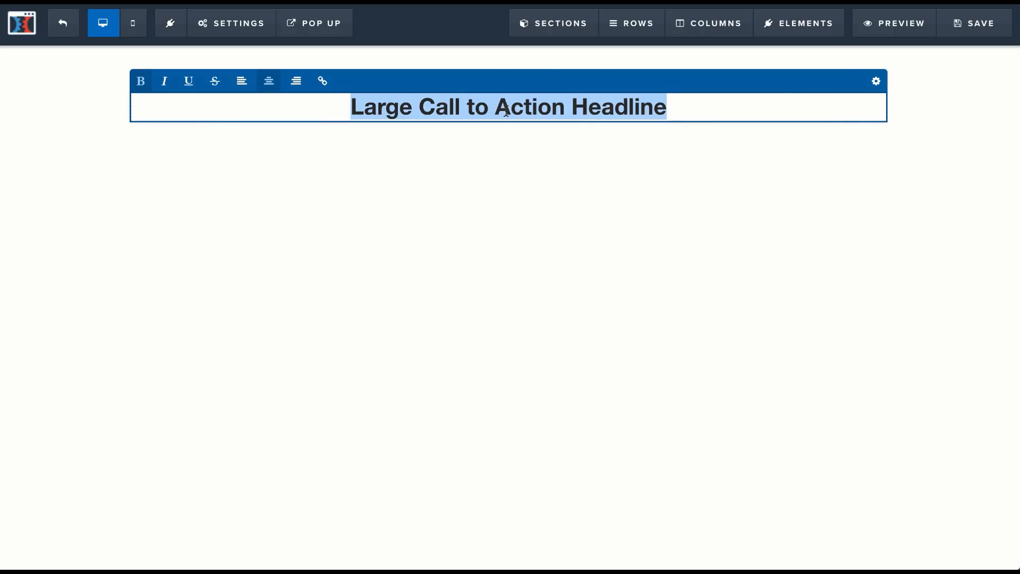
{"action": "type", "text": "Attemt"}
{"action": "key", "text": "BackSpace"}
{"action": "key", "text": "BackSpace"}
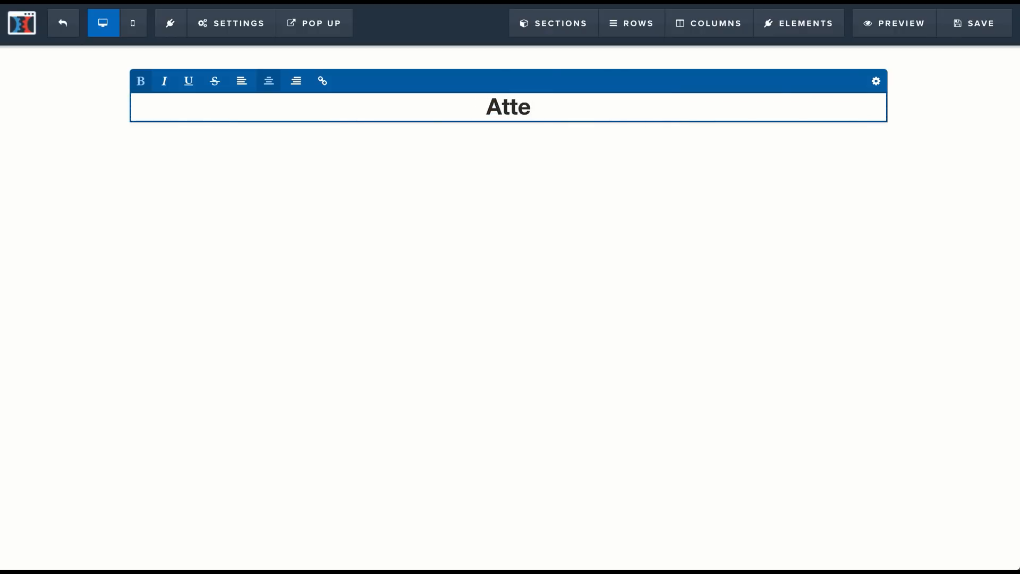
{"action": "type", "text": "ntion All Woodwor"}
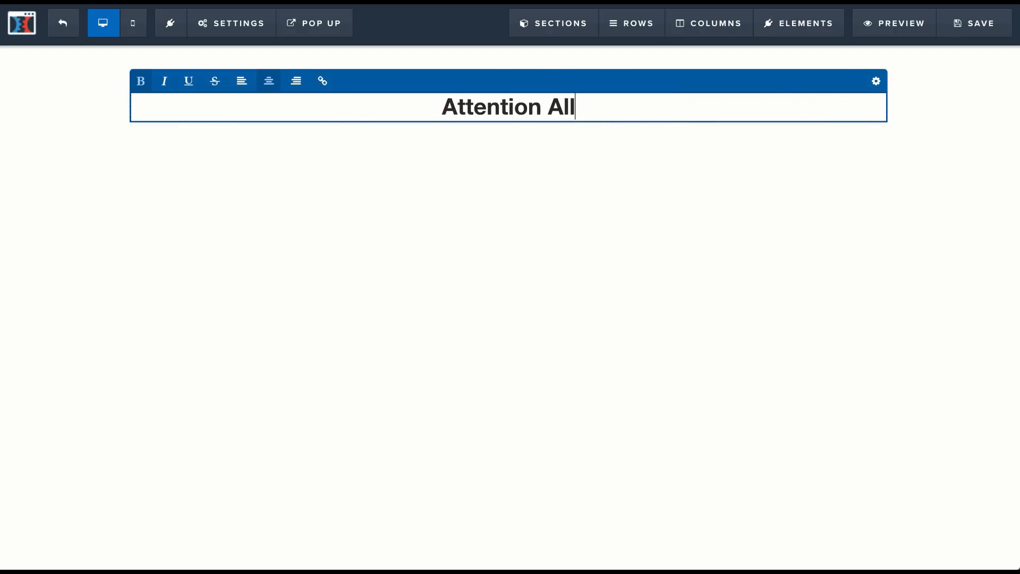
{"action": "type", "text": "kers"}
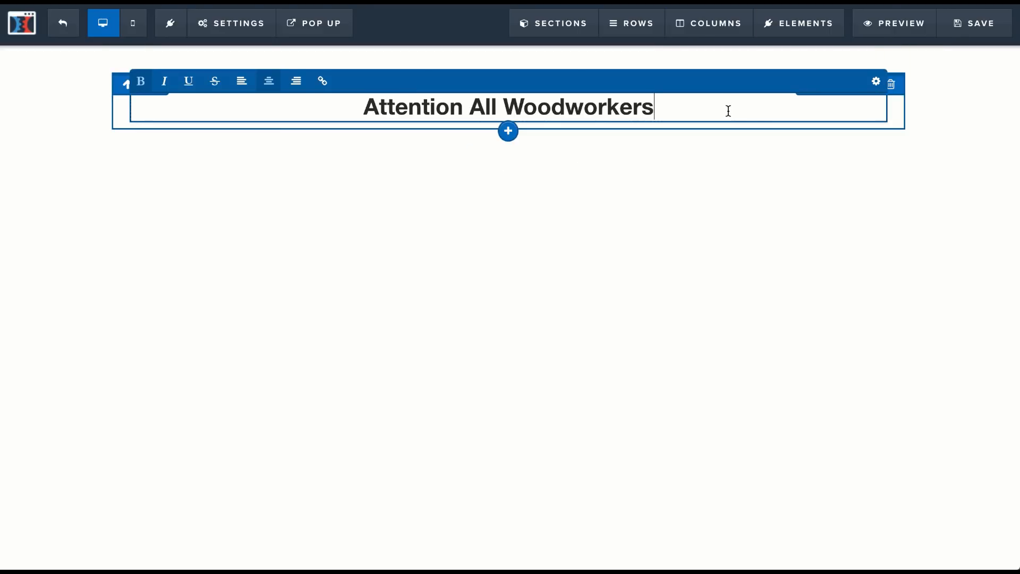
Step: Rewrite the headline text in capitals as "ATTENTION ALL WOODWORKERS"
{"action": "triple_click", "coordinate": [728, 112]}
{"action": "type", "text": "A"}
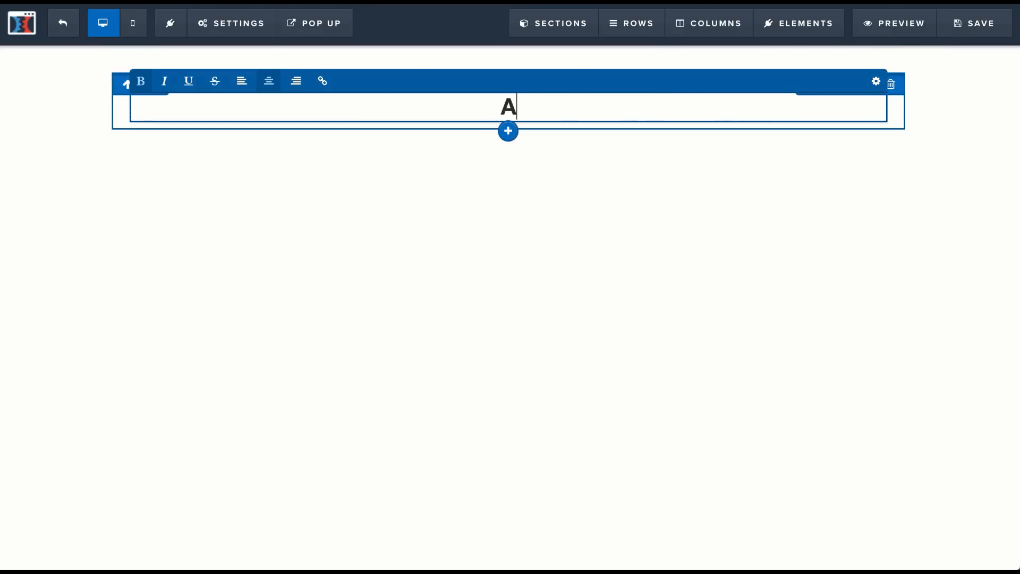
{"action": "type", "text": "TTENTION "}
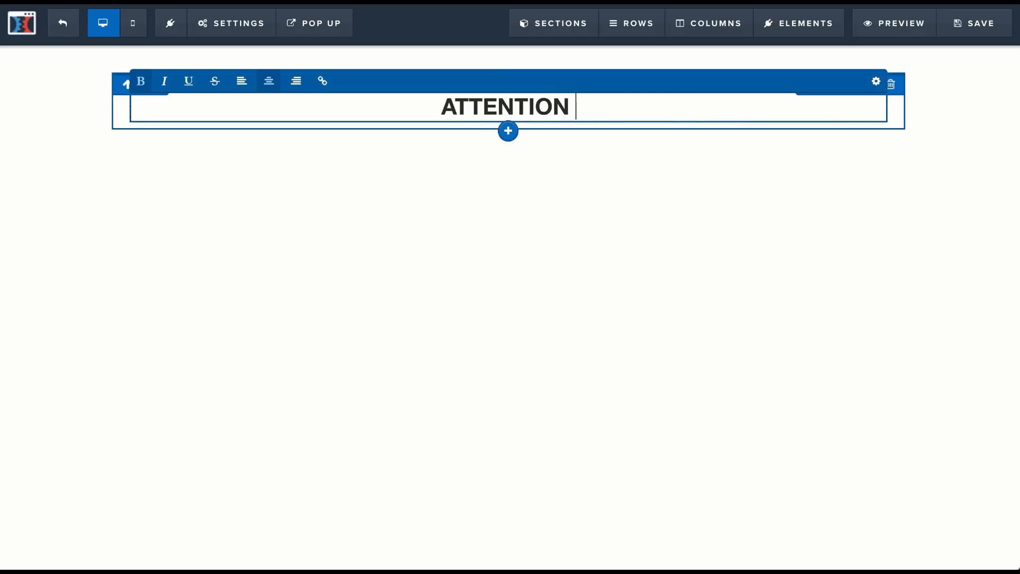
{"action": "type", "text": "ALL WOODWORKERS"}
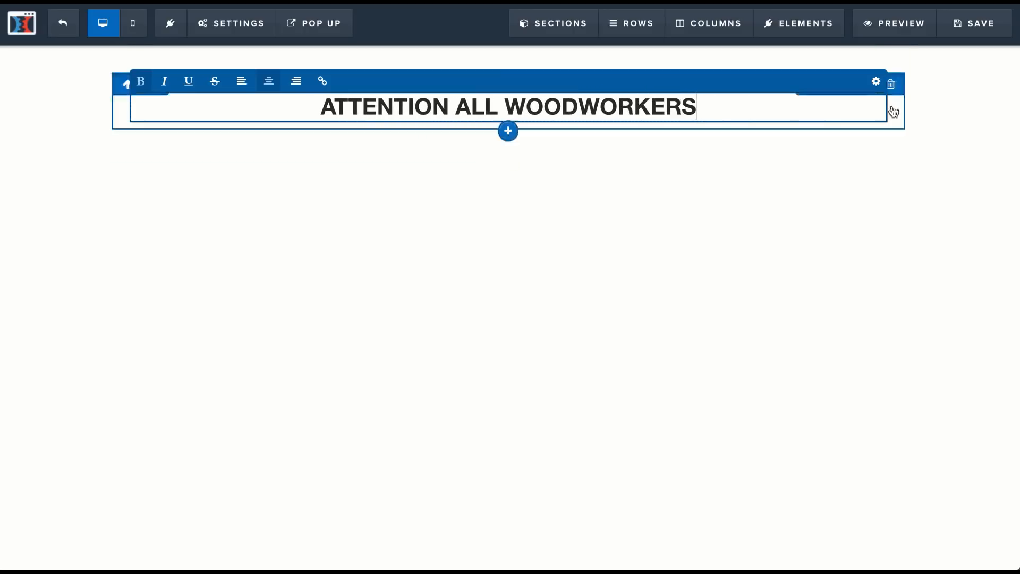
Step: Set the top margin of the "ATTENTION ALL WOODWORKERS" headline to 0
{"action": "left_click", "coordinate": [875, 81]}
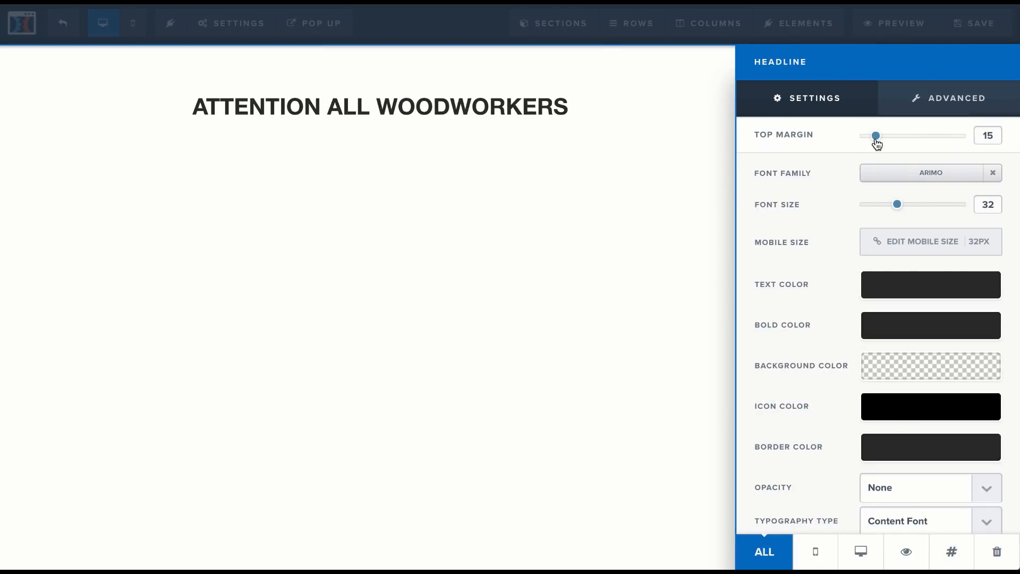
{"action": "left_click_drag", "start_coordinate": [875, 139], "coordinate": [855, 140]}
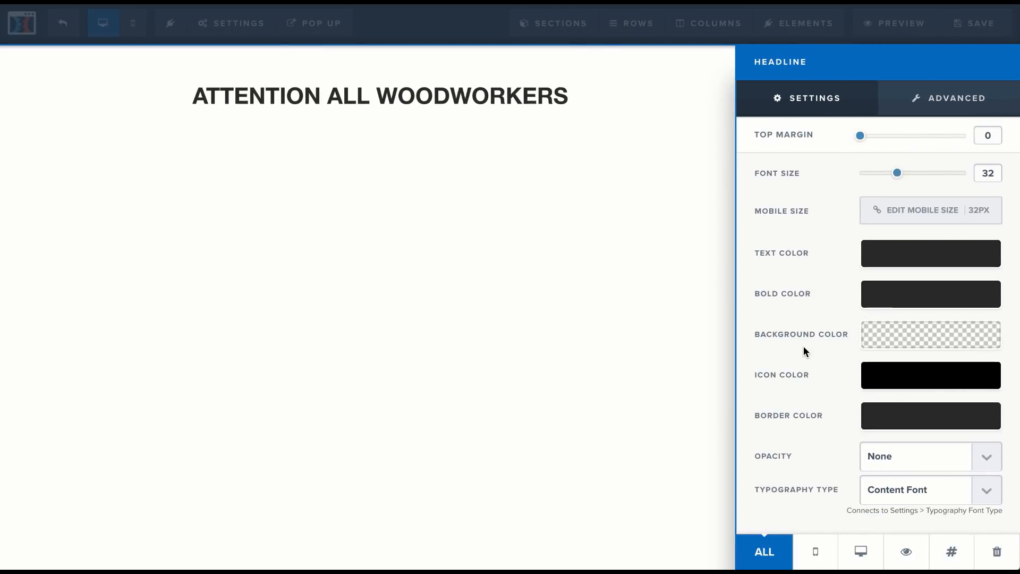
{"action": "left_click", "coordinate": [680, 234]}
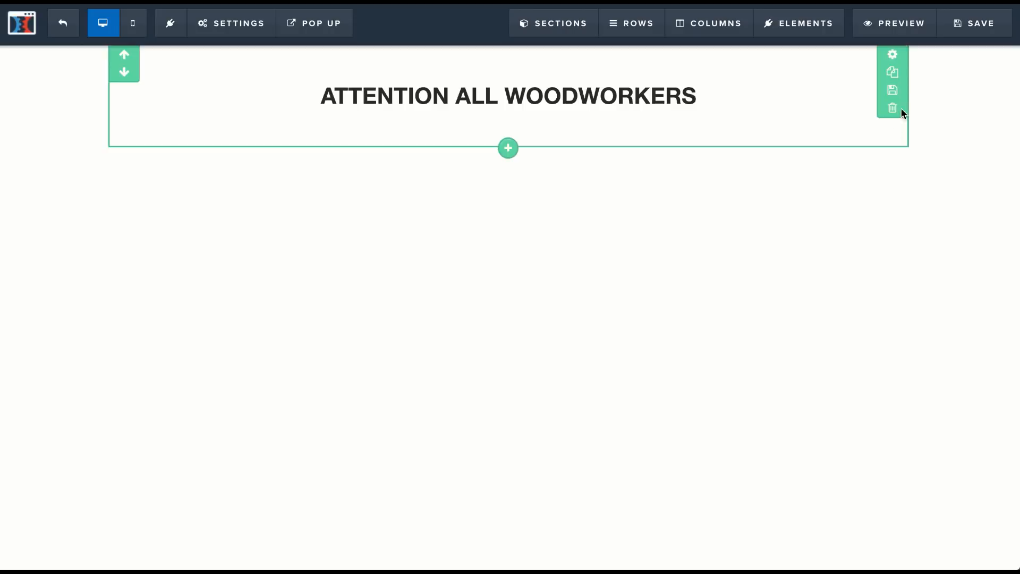
Step: Set the padding of the section around the headline to 0 at the top and 15 at the bottom
{"action": "left_click", "coordinate": [892, 54]}
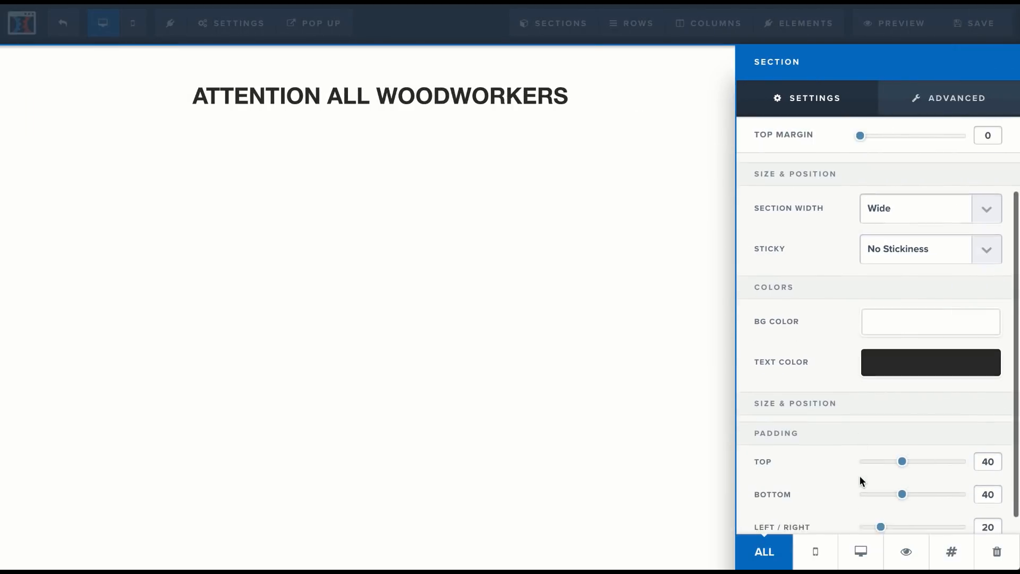
{"action": "left_click_drag", "start_coordinate": [897, 466], "coordinate": [875, 477]}
{"action": "scroll", "coordinate": [848, 502], "scroll_direction": "down", "scroll_amount": 1}
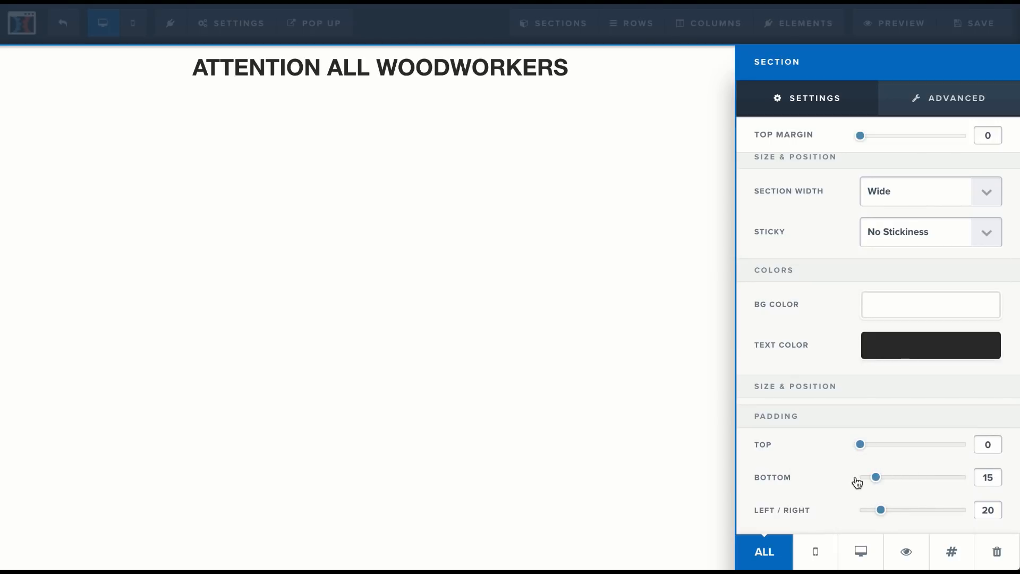
{"action": "left_click", "coordinate": [601, 301]}
Step: Add a second headline element beneath "ATTENTION ALL WOODWORKERS", following the affiliate page's layout
{"action": "mouse_move", "coordinate": [828, 47]}
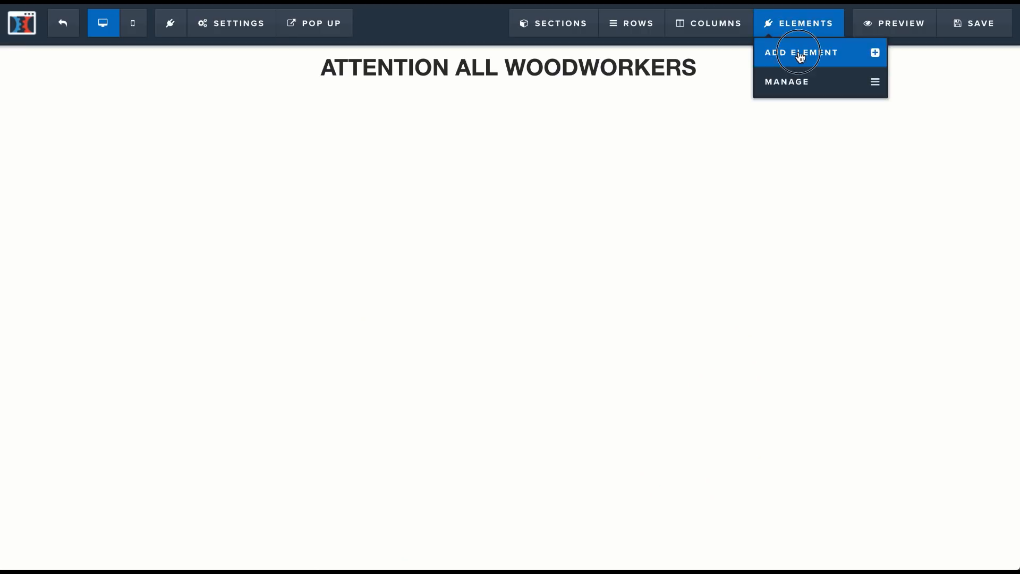
{"action": "left_click", "coordinate": [799, 57]}
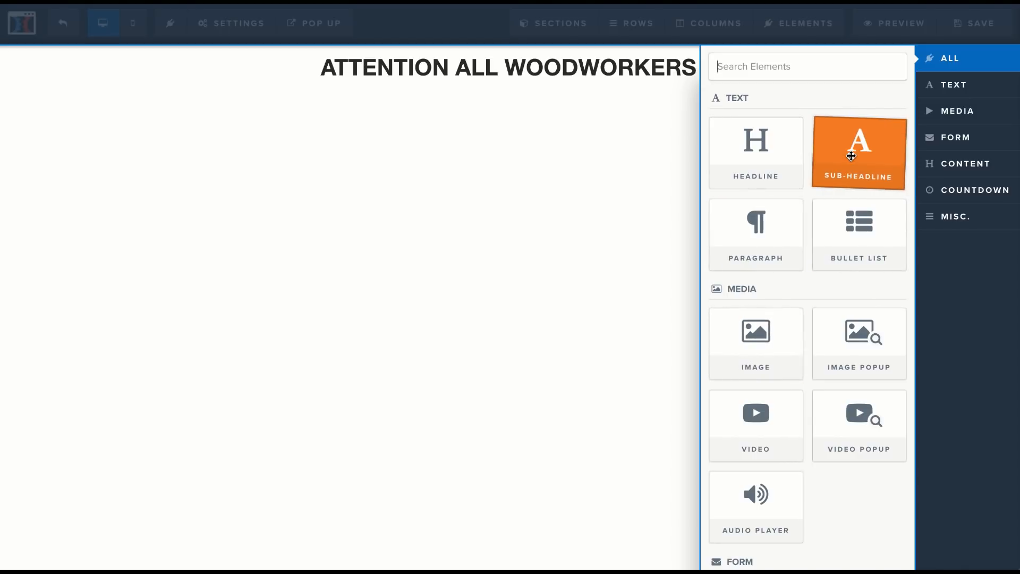
{"action": "scroll", "coordinate": [827, 194], "scroll_direction": "down", "scroll_amount": 2}
{"action": "scroll", "coordinate": [827, 194], "scroll_direction": "up", "scroll_amount": 2}
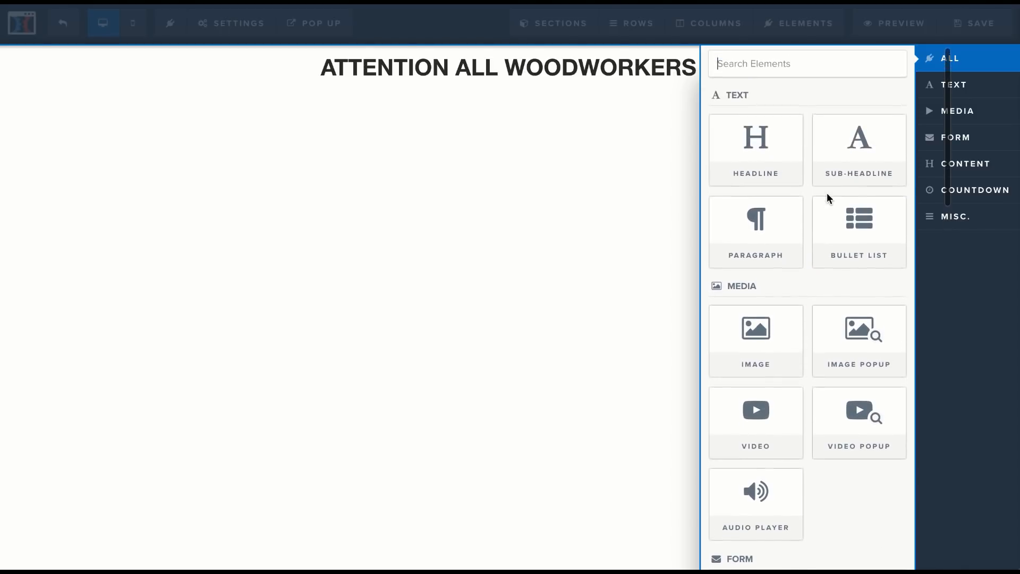
{"action": "left_click", "coordinate": [735, 150]}
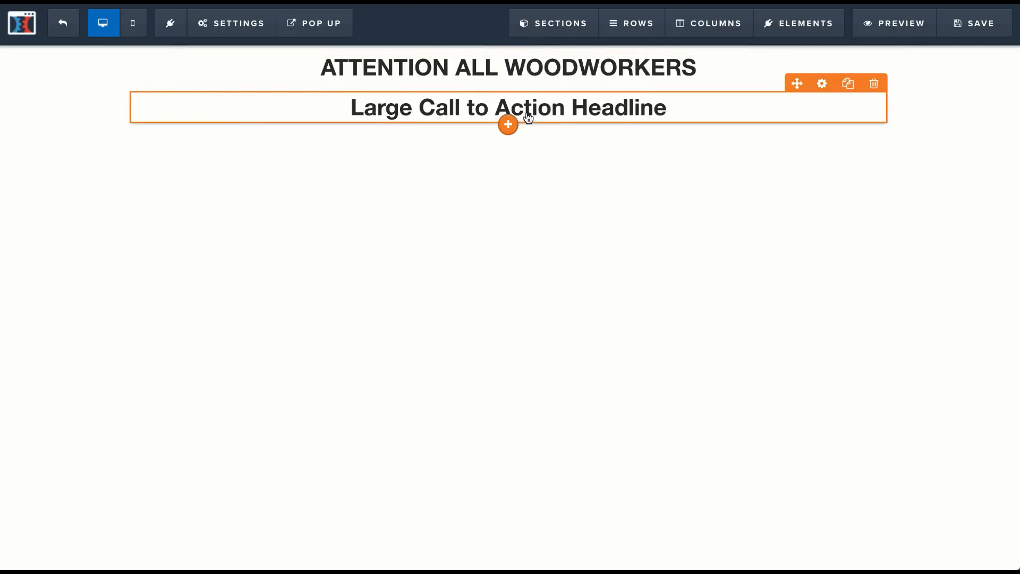
Step: Replace the second headline's placeholder text with "Finally! Master Woodworker Reveals Secret Archive Of Woodworking Plans"
{"action": "triple_click", "coordinate": [616, 108]}
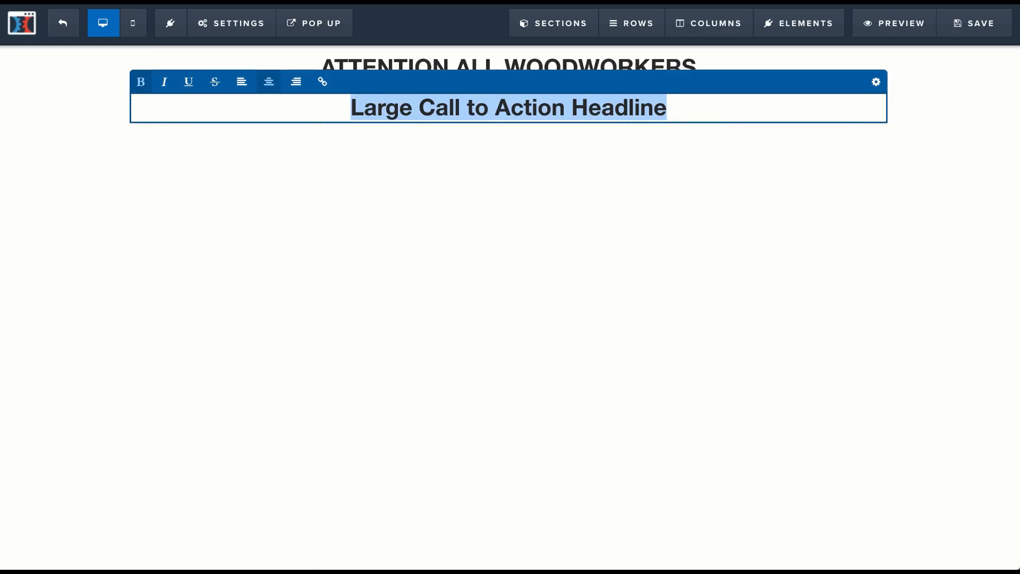
{"action": "type", "text": "FINA"}
{"action": "key", "text": "BackSpace"}
{"action": "key", "text": "BackSpace"}
{"action": "key", "text": "BackSpace"}
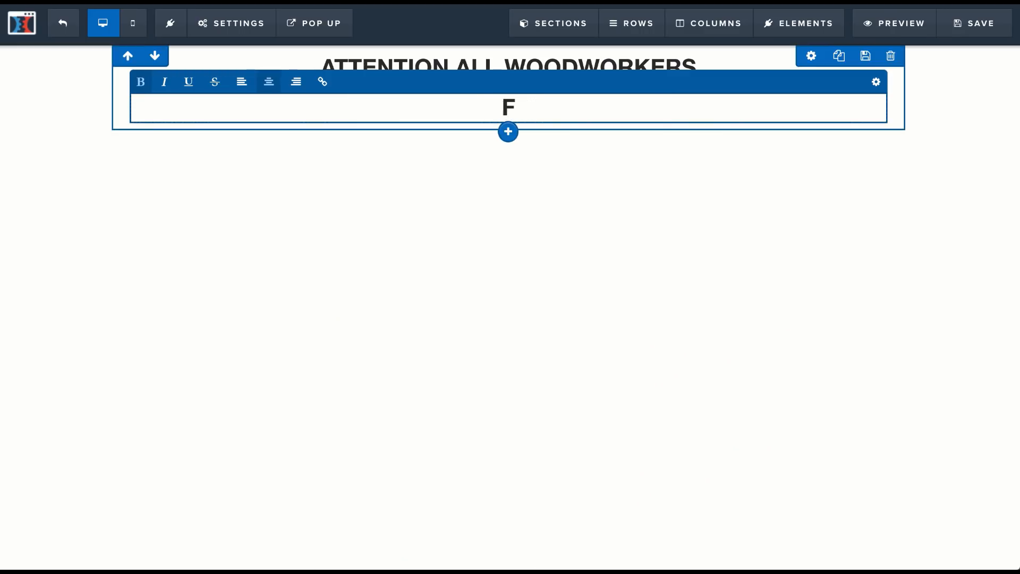
{"action": "type", "text": "inally! "}
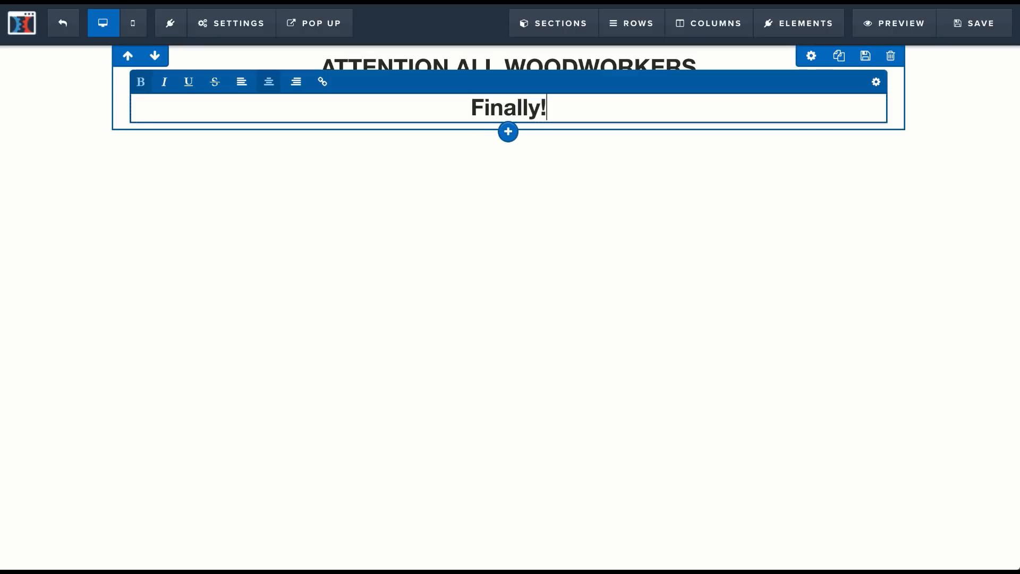
{"action": "type", "text": "Master "}
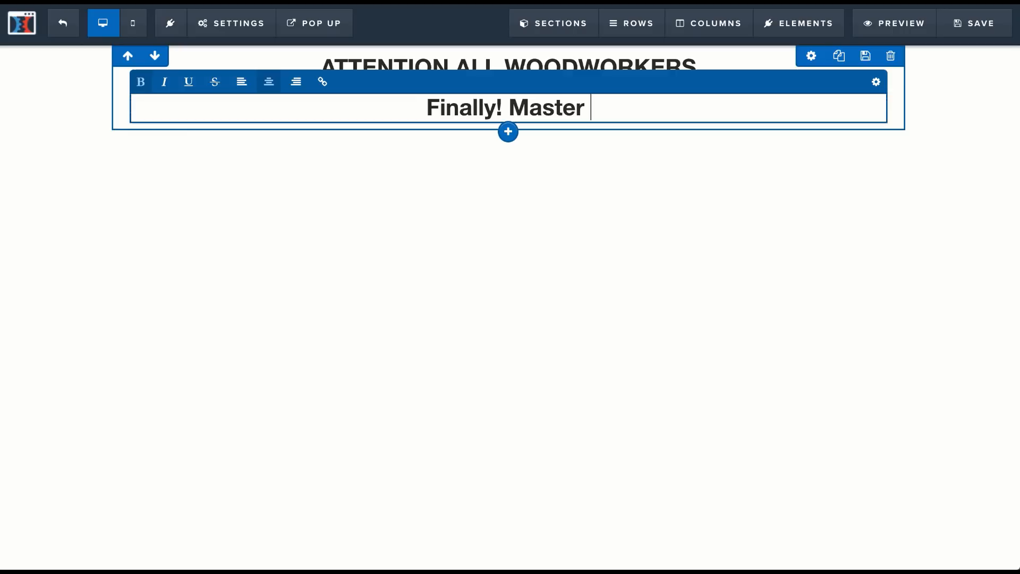
{"action": "type", "text": "Woodworke"}
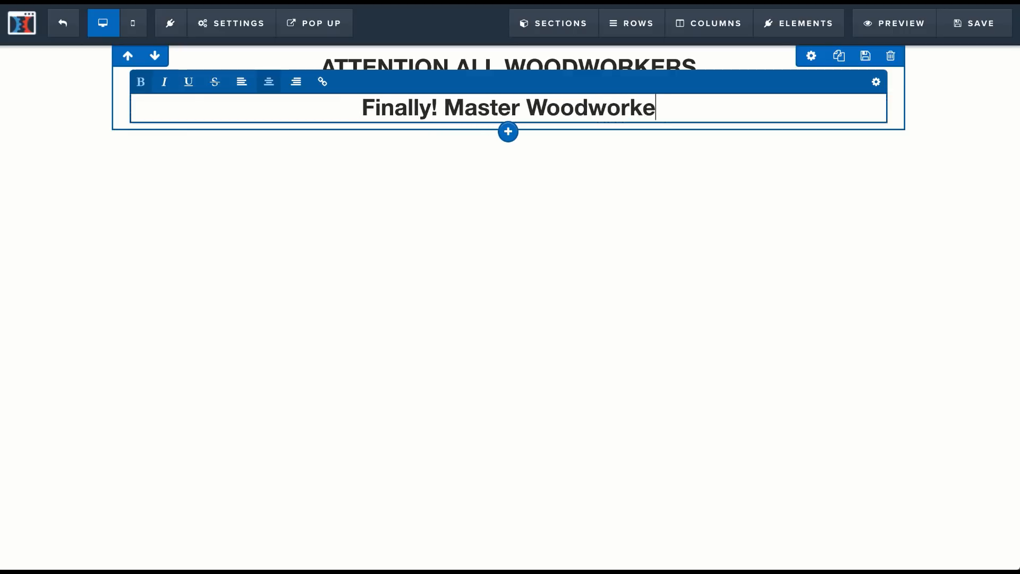
{"action": "type", "text": "r Revea"}
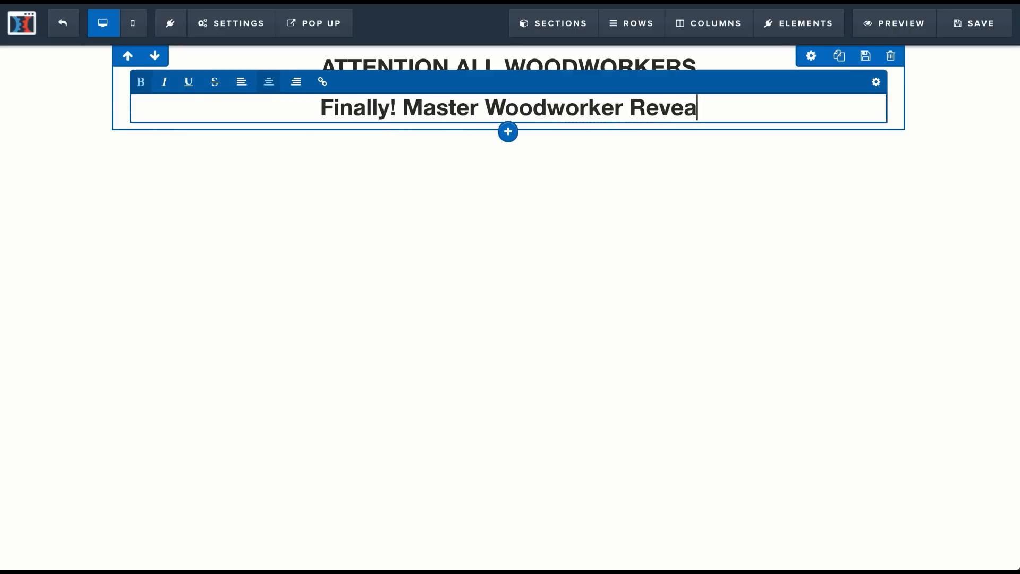
{"action": "type", "text": "ks"}
{"action": "key", "text": "BackSpace"}
{"action": "key", "text": "BackSpace"}
{"action": "type", "text": "ls "}
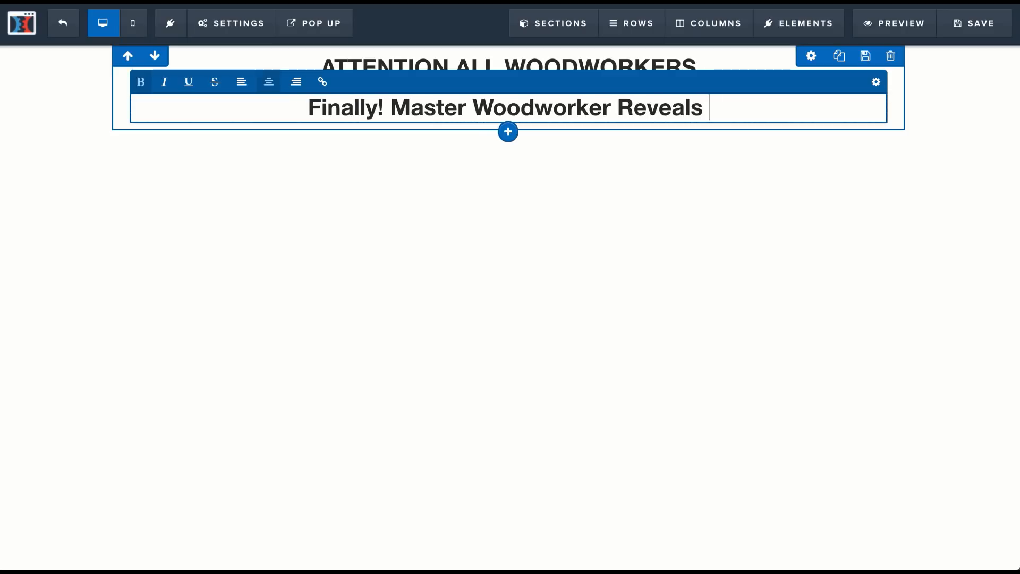
{"action": "type", "text": "Secret A"}
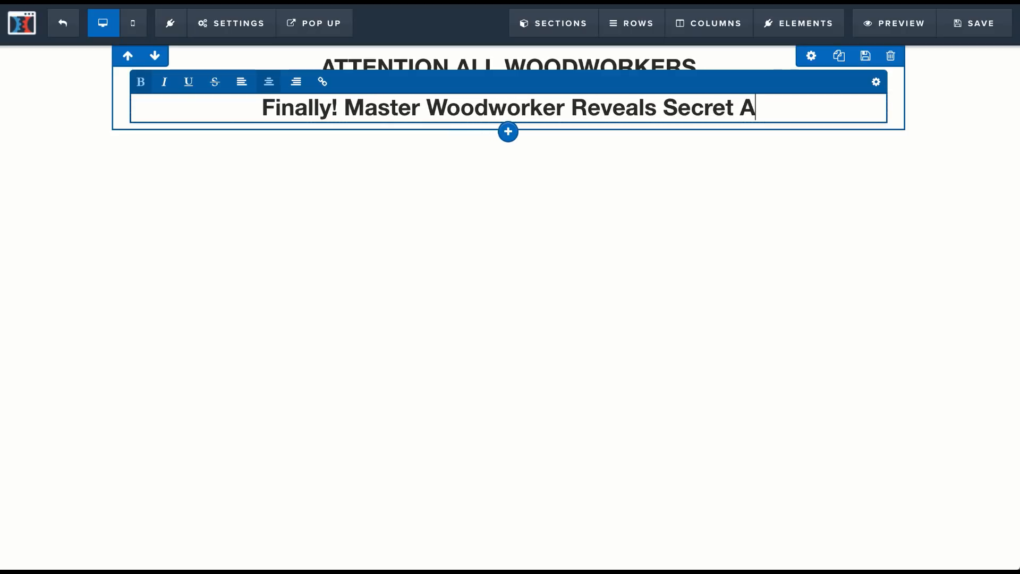
{"action": "type", "text": "rchive Of "}
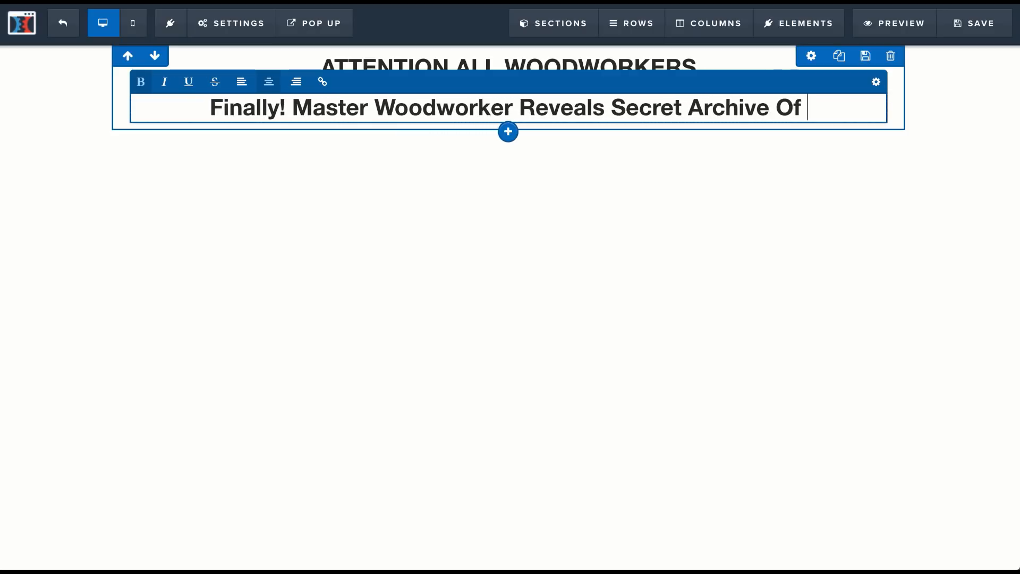
{"action": "type", "text": "Woodworki"}
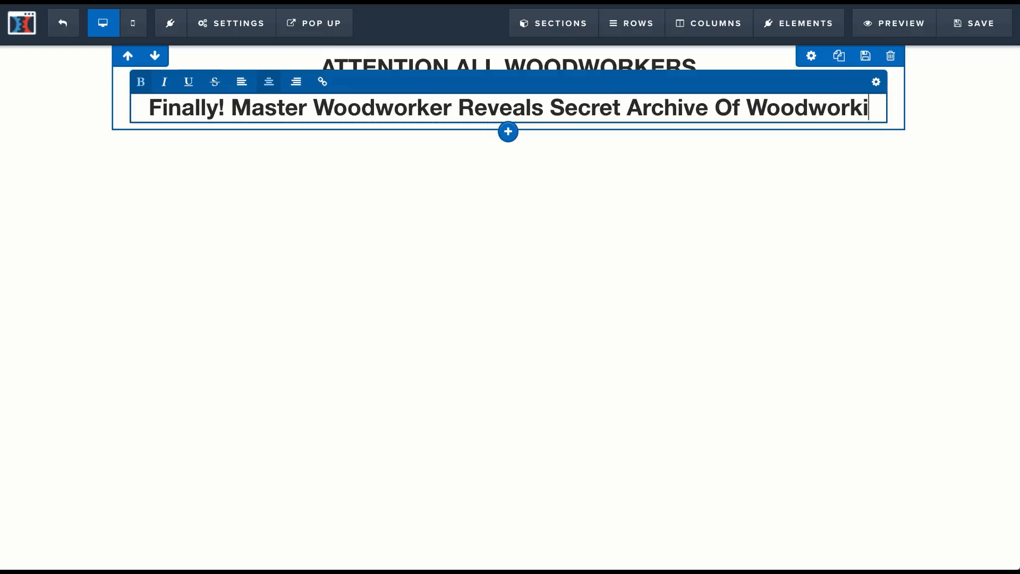
{"action": "type", "text": "ng Plans"}
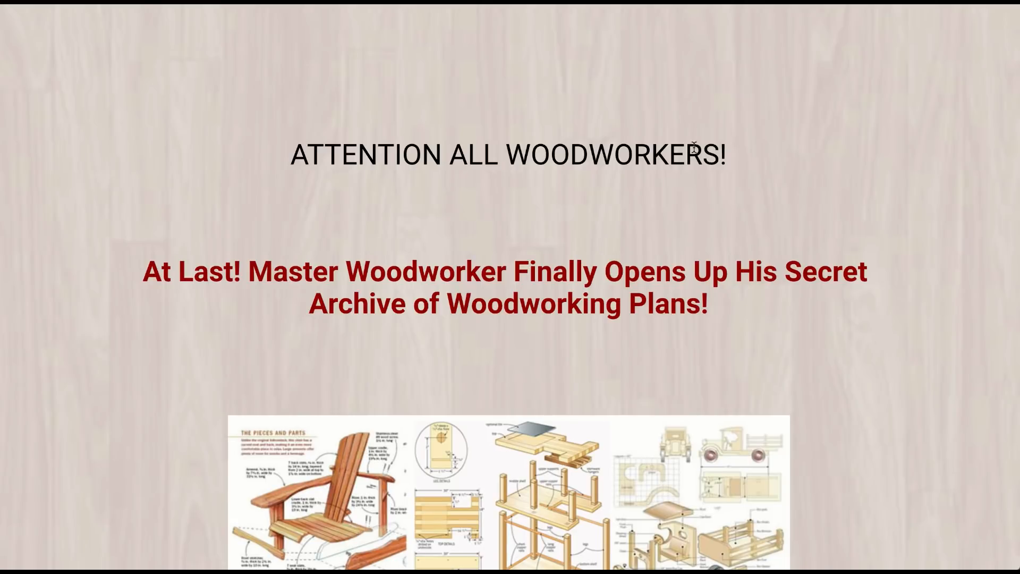
Step: Color the second headline's text dark red like the affiliate page's and increase its top margin to about 40
{"action": "scroll", "coordinate": [694, 148], "scroll_direction": "down", "scroll_amount": 9}
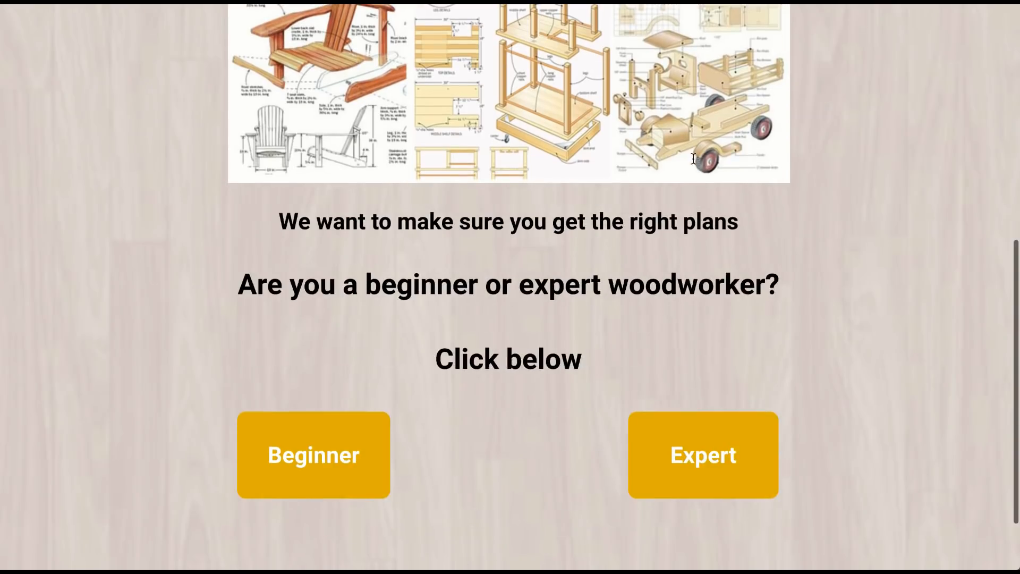
{"action": "scroll", "coordinate": [692, 158], "scroll_direction": "up", "scroll_amount": 5}
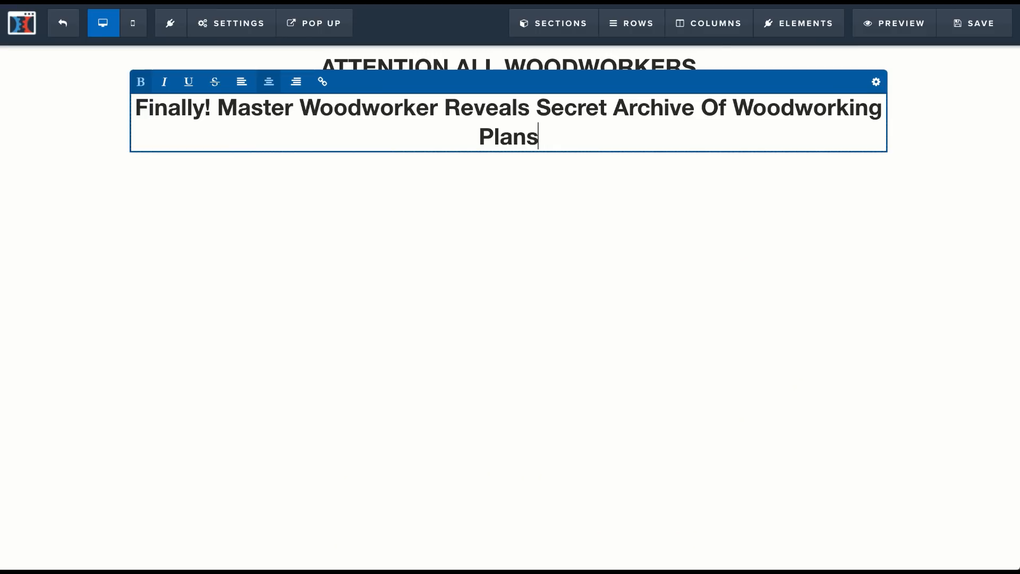
{"action": "left_click", "coordinate": [662, 215]}
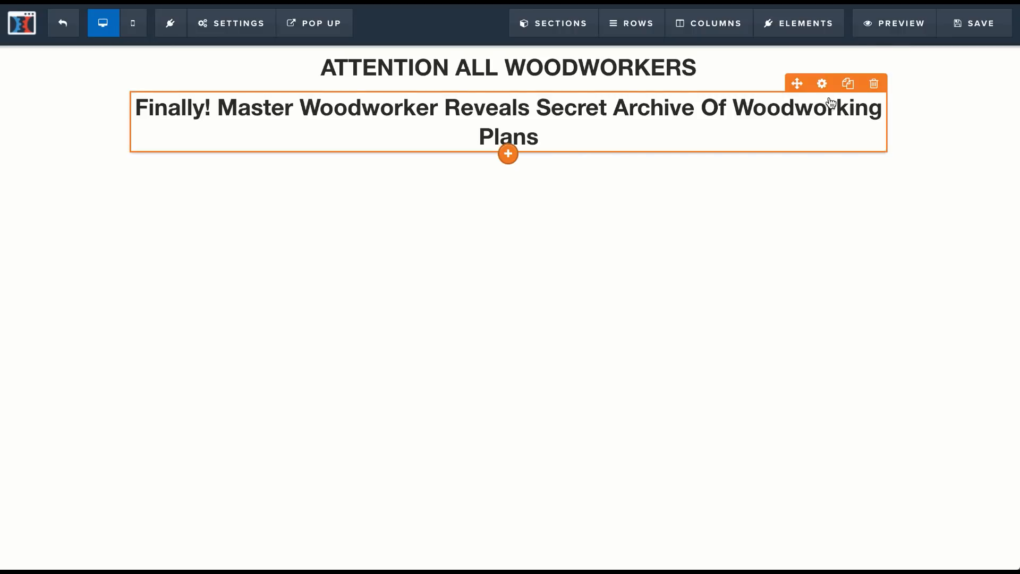
{"action": "left_click", "coordinate": [822, 82]}
{"action": "left_click", "coordinate": [903, 285]}
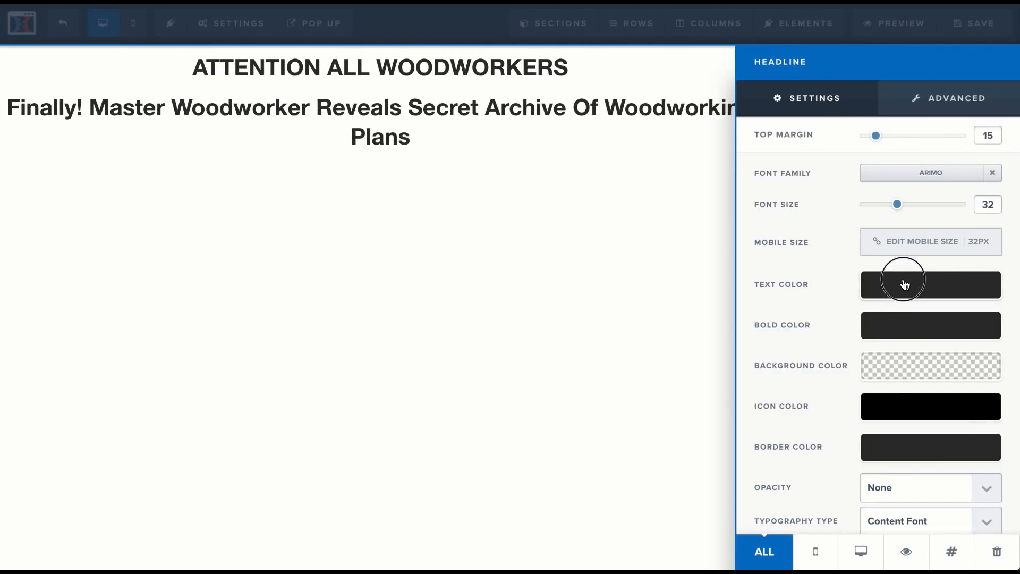
{"action": "left_click_drag", "start_coordinate": [903, 376], "coordinate": [982, 333]}
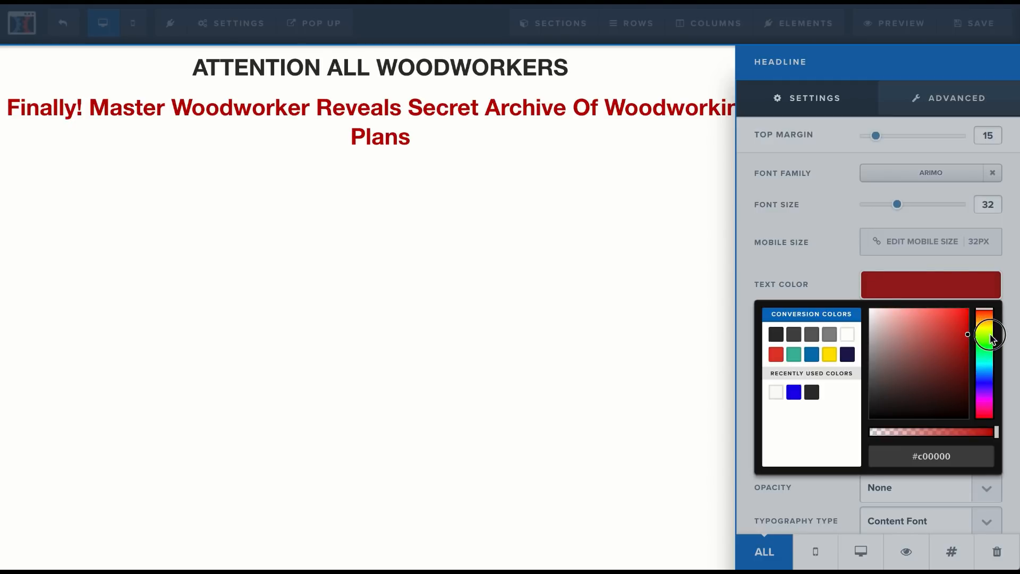
{"action": "left_click", "coordinate": [840, 230]}
{"action": "left_click_drag", "start_coordinate": [873, 139], "coordinate": [899, 140]}
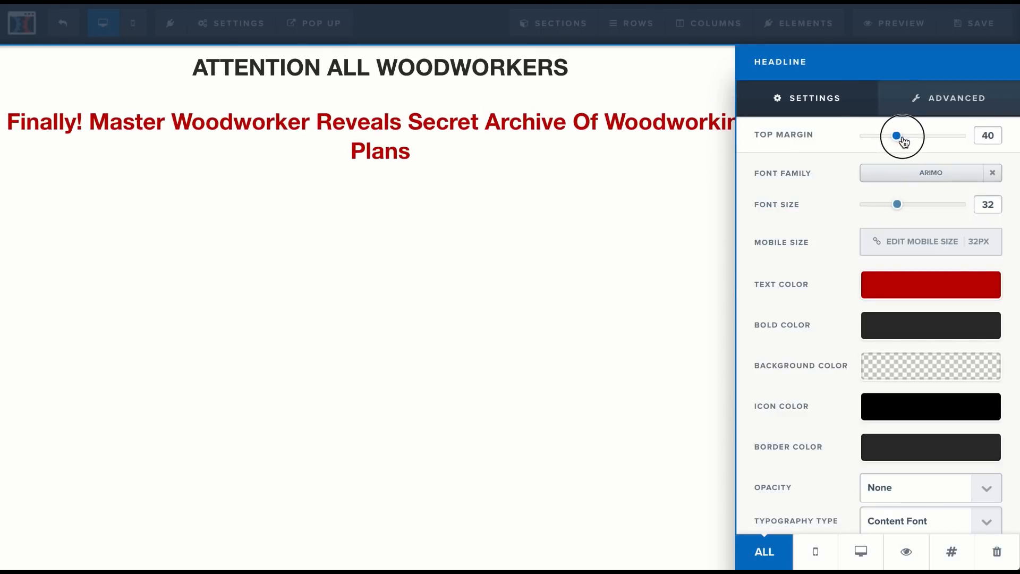
{"action": "left_click", "coordinate": [416, 169]}
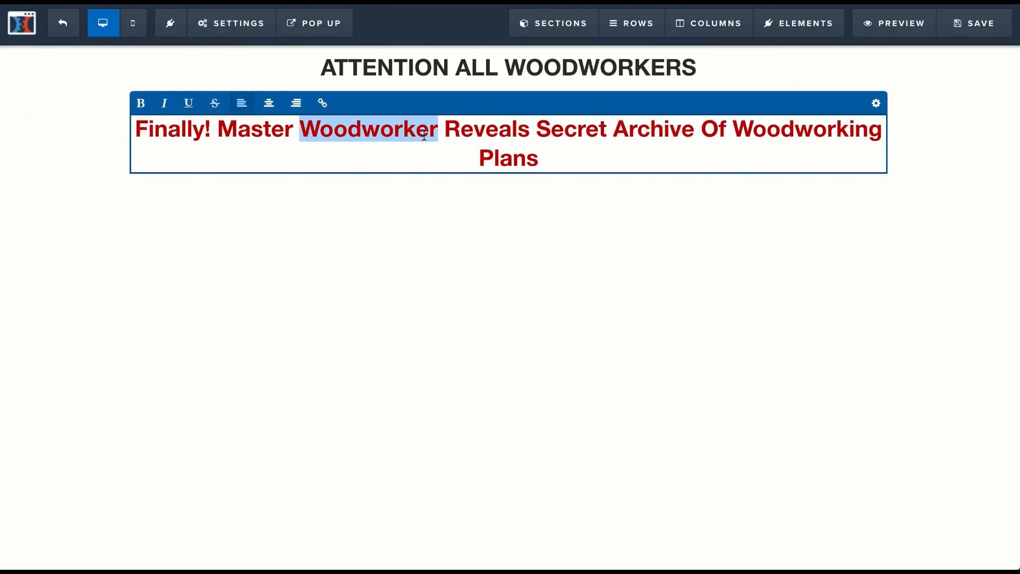
{"action": "triple_click", "coordinate": [424, 138]}
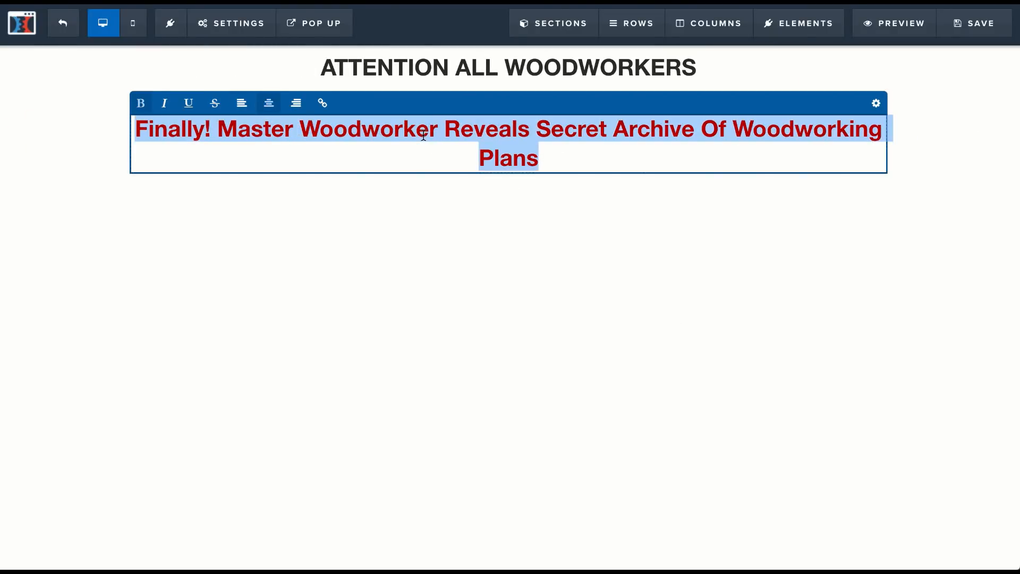
{"action": "left_click", "coordinate": [576, 133]}
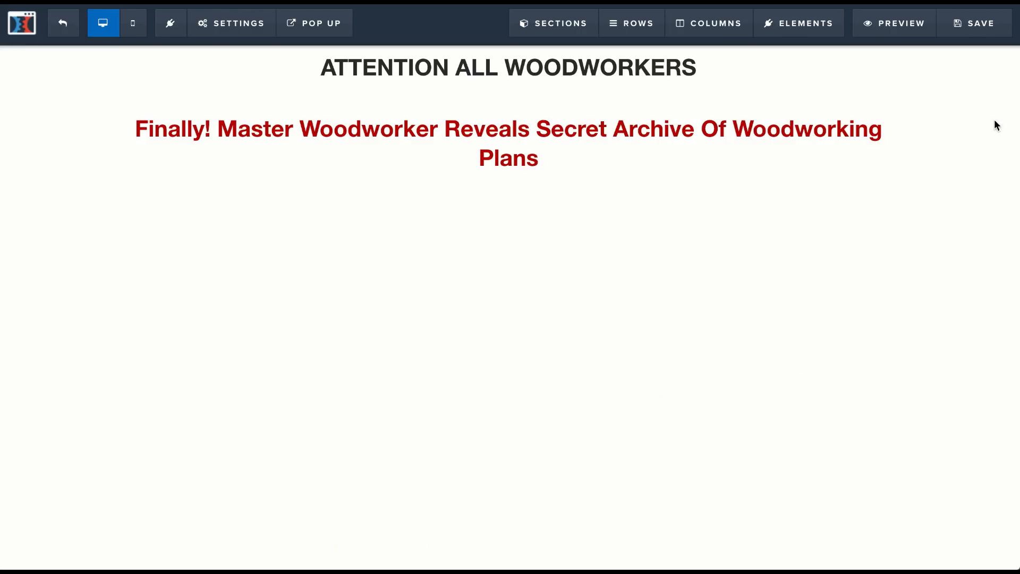
Step: Add an image element beneath the red headline
{"action": "mouse_move", "coordinate": [803, 23]}
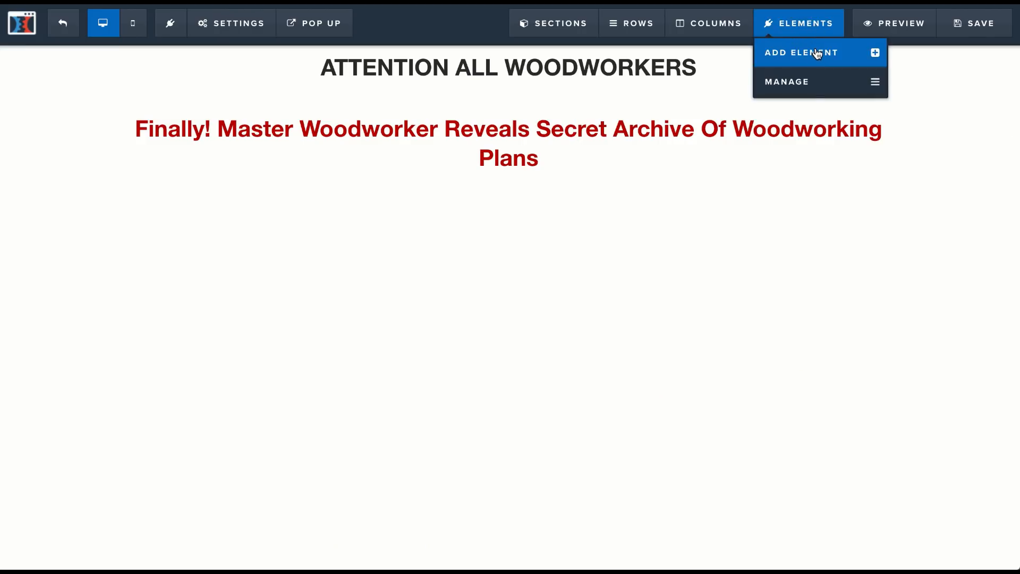
{"action": "left_click", "coordinate": [817, 53]}
{"action": "left_click_drag", "start_coordinate": [759, 335], "coordinate": [511, 176]}
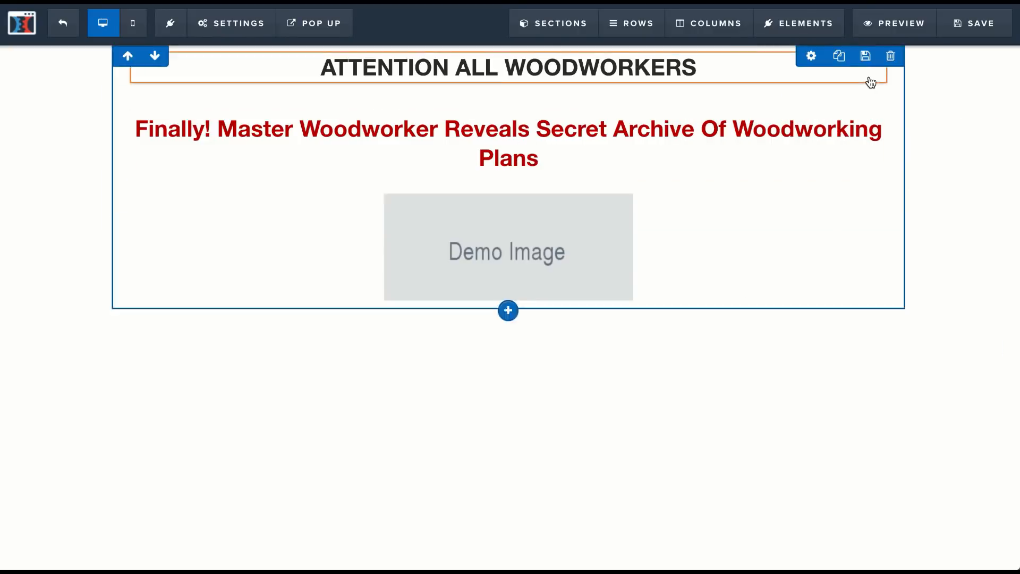
Step: Capture the woodworking plans picture from the affiliate page as a screenshot and use it in place of the Demo Image placeholder
{"action": "left_click", "coordinate": [613, 224]}
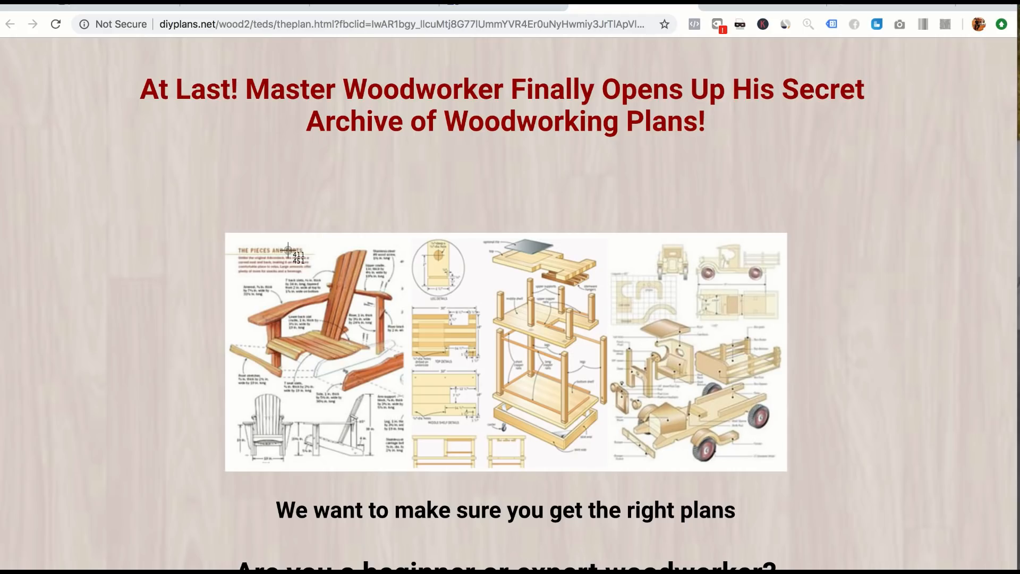
{"action": "key", "text": "super+shift+4"}
{"action": "left_click_drag", "start_coordinate": [226, 232], "coordinate": [785, 471]}
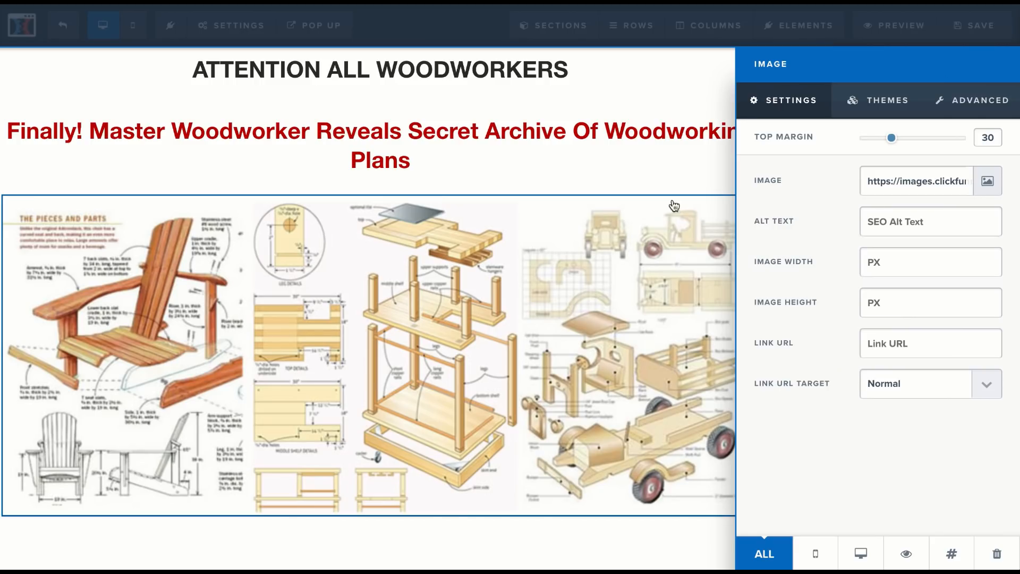
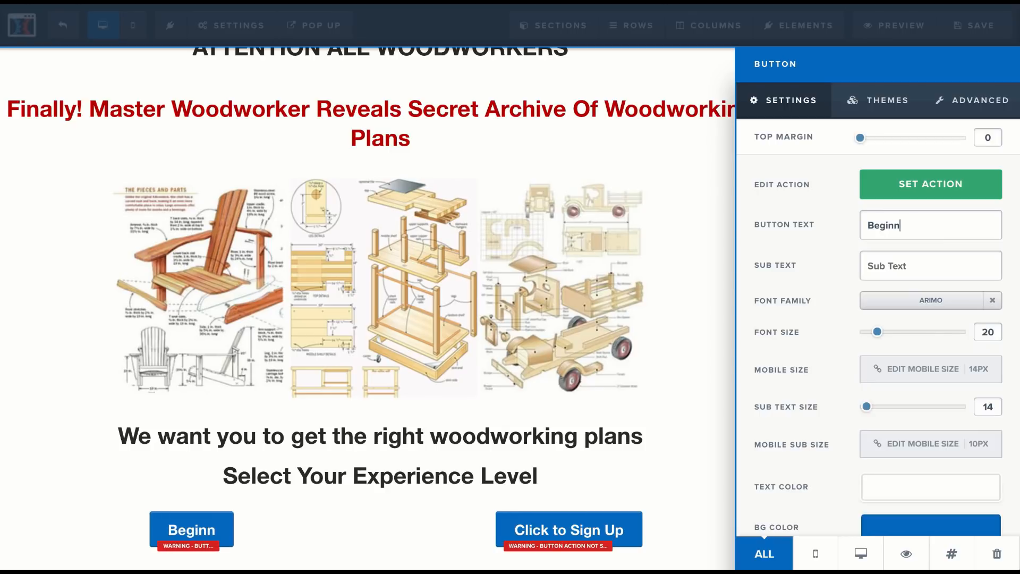
Step: Change the text of the second button, "Click to Sign Up", to "Expert"
{"action": "left_click", "coordinate": [638, 527]}
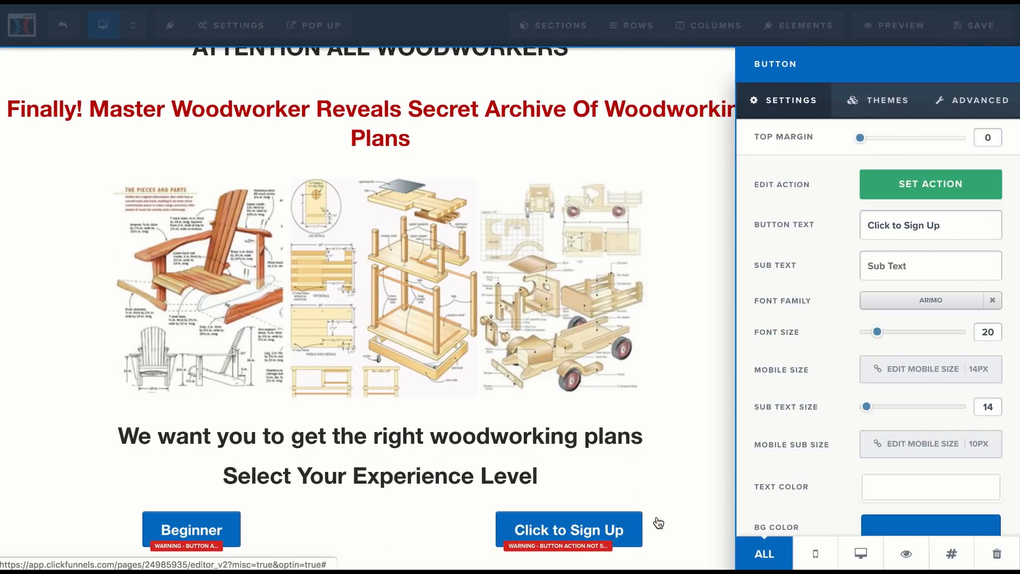
{"action": "triple_click", "coordinate": [906, 235]}
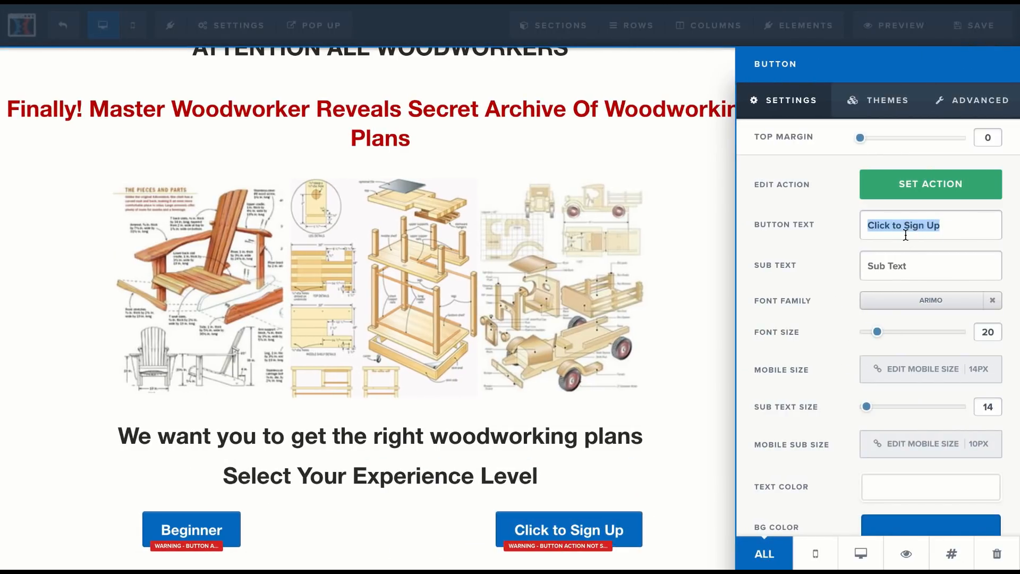
{"action": "type", "text": "Expert"}
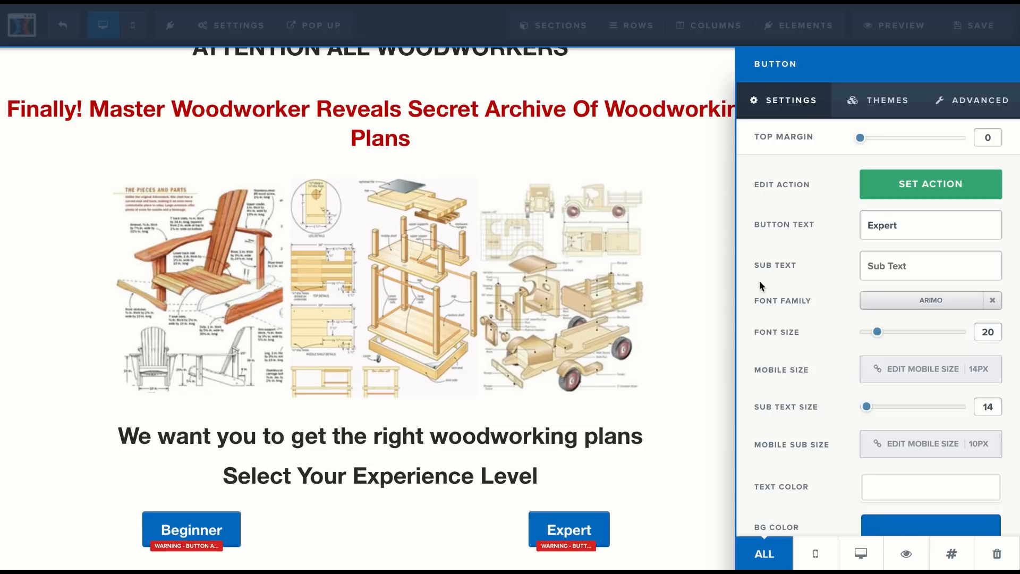
{"action": "left_click", "coordinate": [641, 488]}
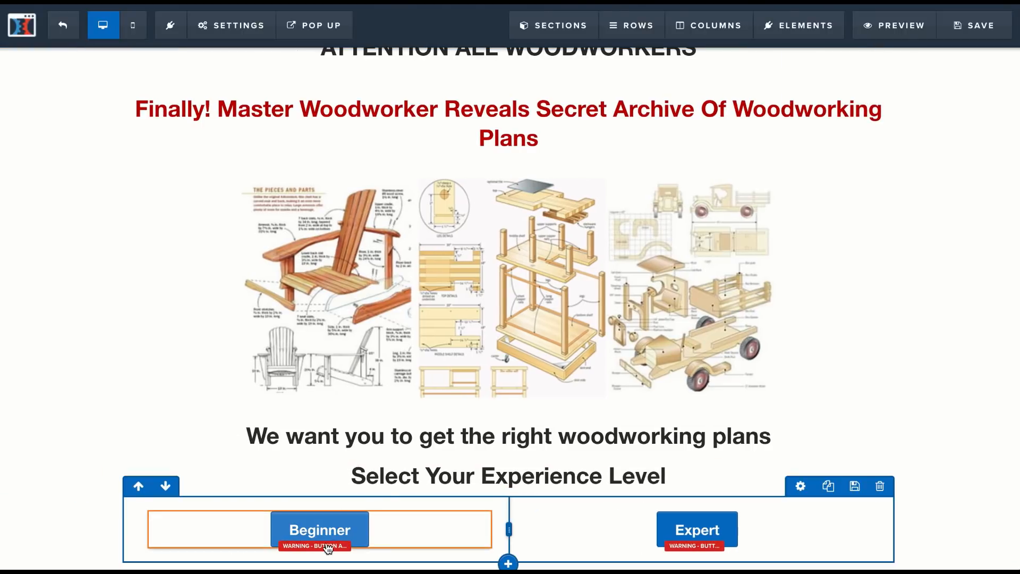
Step: Look through the Beginner button's styling options and apply the Orange Button theme to it
{"action": "left_click", "coordinate": [321, 532]}
{"action": "left_click", "coordinate": [1005, 107]}
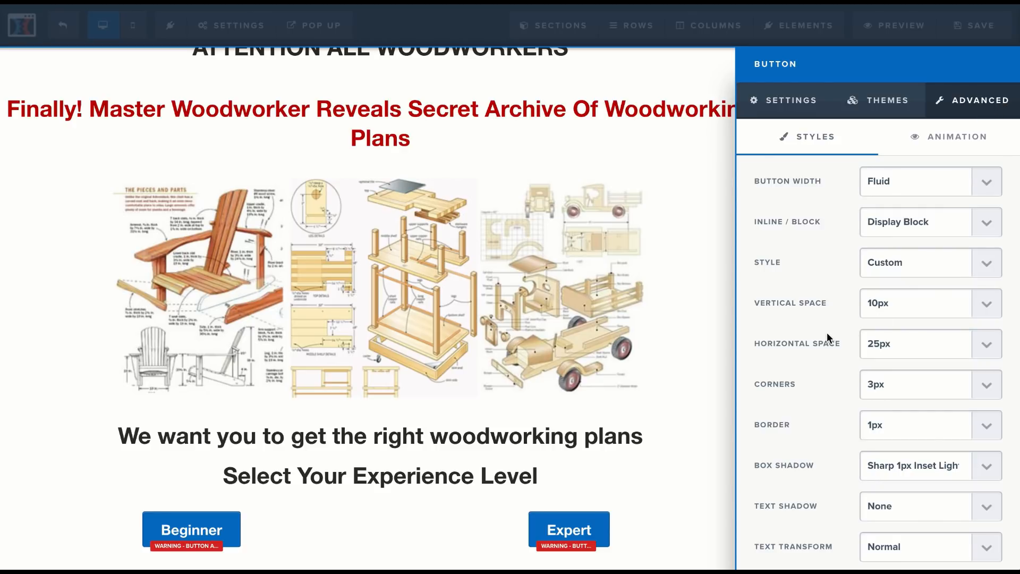
{"action": "scroll", "coordinate": [826, 337], "scroll_direction": "down", "scroll_amount": 4}
{"action": "scroll", "coordinate": [827, 335], "scroll_direction": "up", "scroll_amount": 4}
{"action": "left_click", "coordinate": [963, 138]}
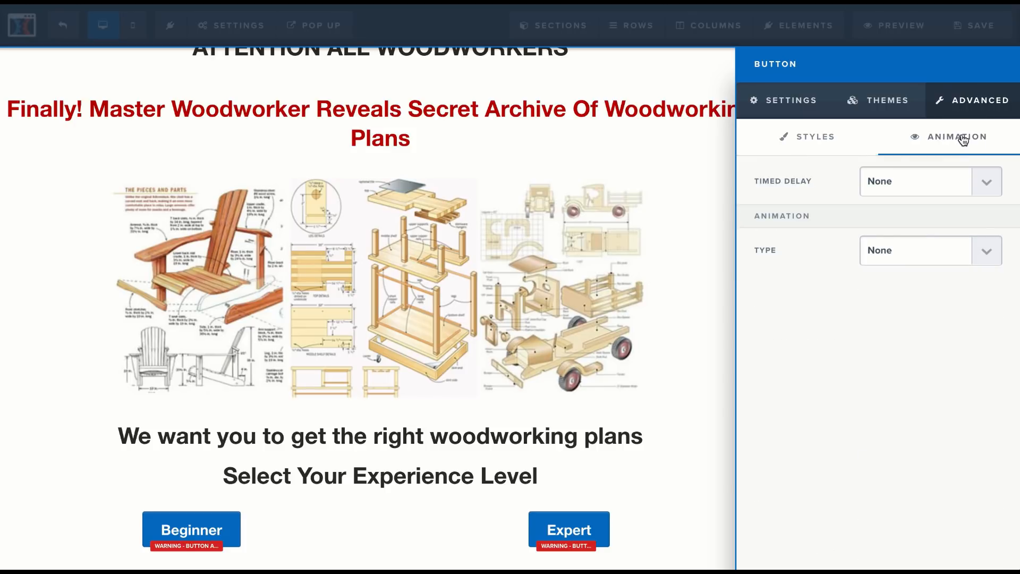
{"action": "left_click", "coordinate": [886, 104]}
{"action": "scroll", "coordinate": [876, 316], "scroll_direction": "down", "scroll_amount": 3}
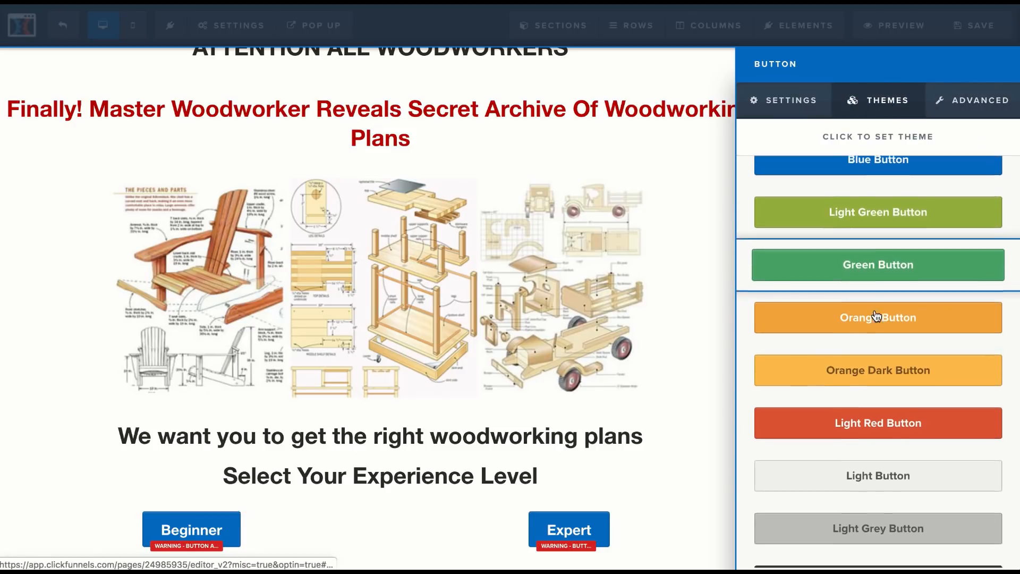
{"action": "scroll", "coordinate": [876, 316], "scroll_direction": "down", "scroll_amount": 1}
{"action": "scroll", "coordinate": [876, 316], "scroll_direction": "up", "scroll_amount": 3}
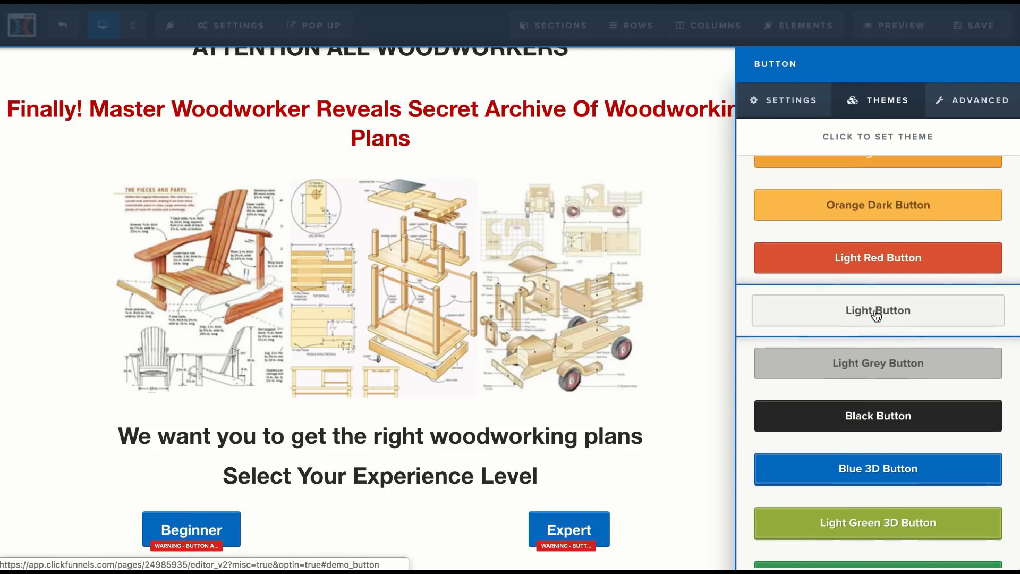
{"action": "scroll", "coordinate": [876, 316], "scroll_direction": "down", "scroll_amount": 1}
{"action": "scroll", "coordinate": [876, 316], "scroll_direction": "down", "scroll_amount": 5}
{"action": "scroll", "coordinate": [876, 316], "scroll_direction": "up", "scroll_amount": 4}
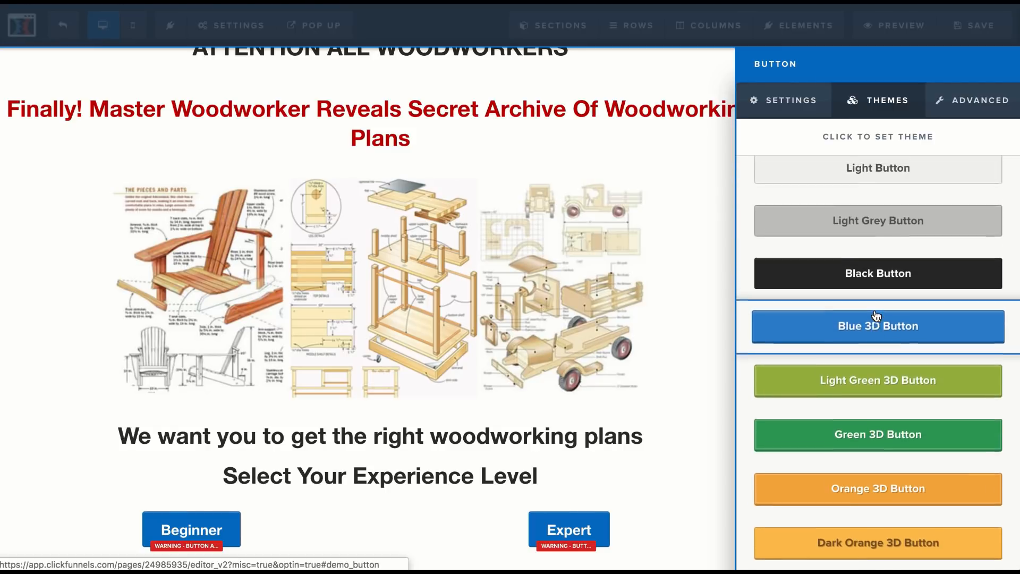
{"action": "scroll", "coordinate": [876, 316], "scroll_direction": "up", "scroll_amount": 3}
{"action": "left_click", "coordinate": [876, 344]}
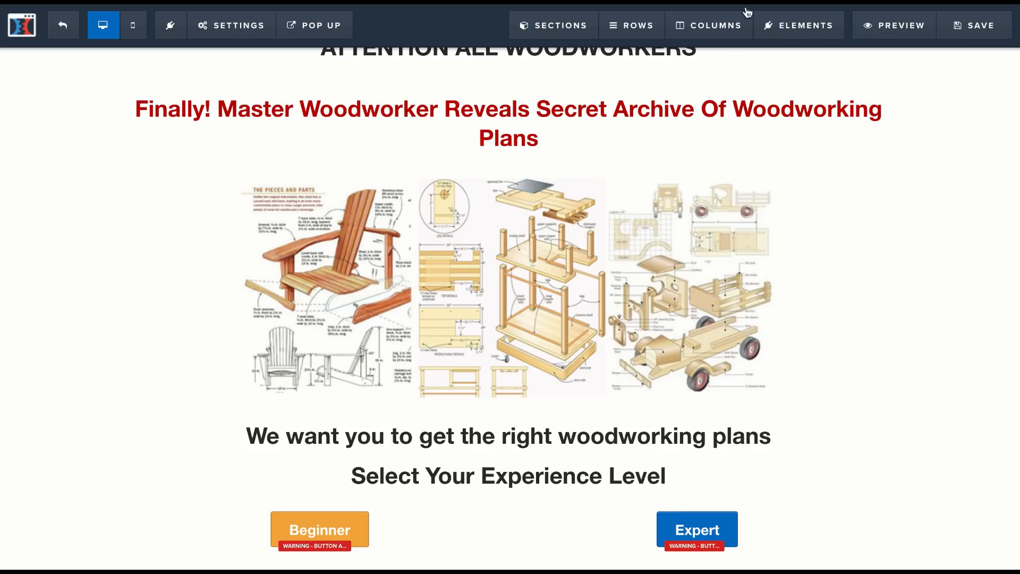
Step: Apply the Orange Button theme to the Expert button as well
{"action": "scroll", "coordinate": [508, 303], "scroll_direction": "up", "scroll_amount": 1}
{"action": "left_click", "coordinate": [721, 539]}
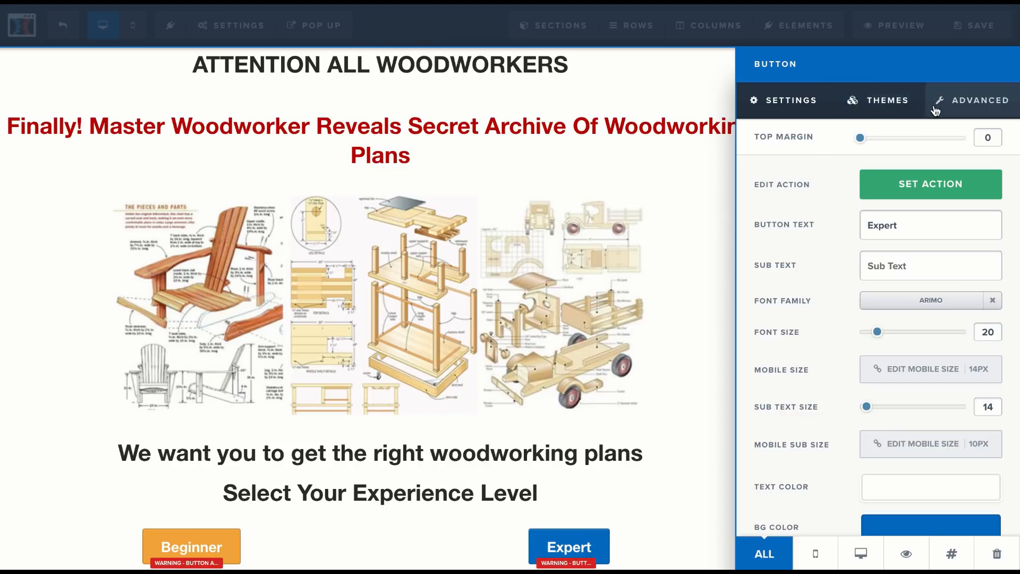
{"action": "left_click", "coordinate": [879, 101]}
{"action": "left_click", "coordinate": [873, 347]}
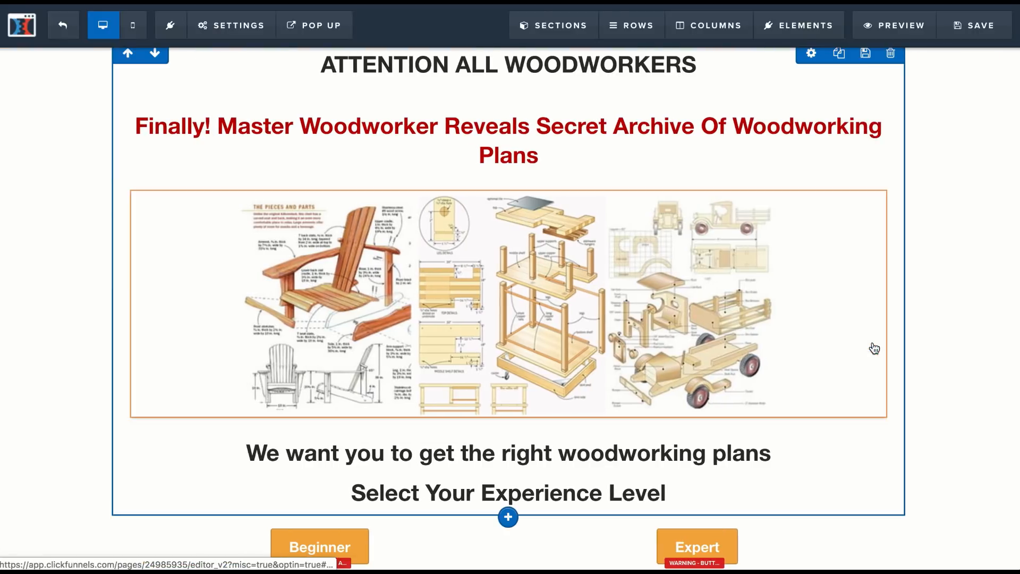
Step: Increase the Beginner button's font size to 40
{"action": "left_click", "coordinate": [355, 542]}
{"action": "left_click_drag", "start_coordinate": [876, 336], "coordinate": [909, 333]}
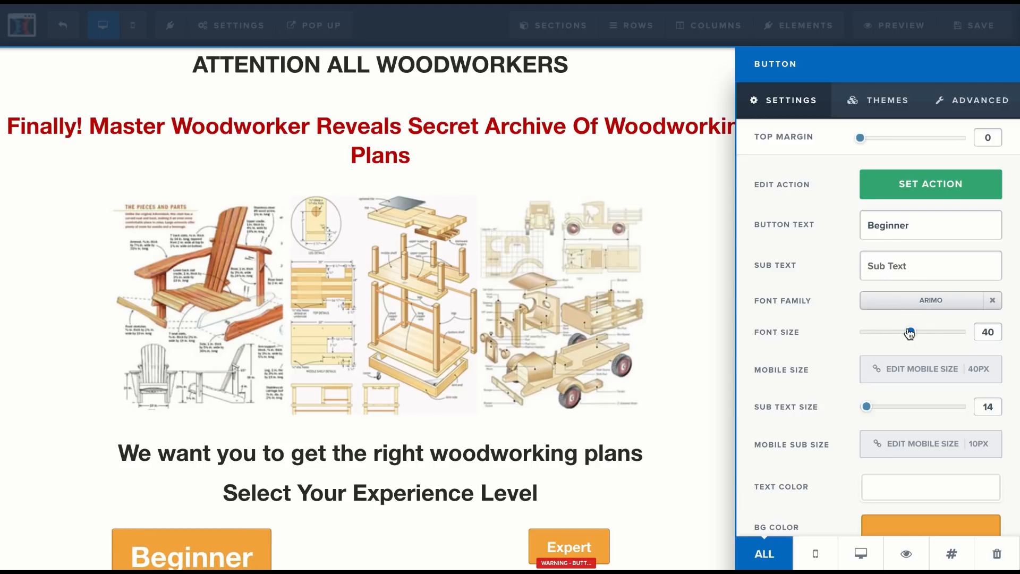
{"action": "left_click", "coordinate": [633, 511]}
Step: Set the Expert button's font size to 40 to match the Beginner button
{"action": "scroll", "coordinate": [633, 510], "scroll_direction": "down", "scroll_amount": 1}
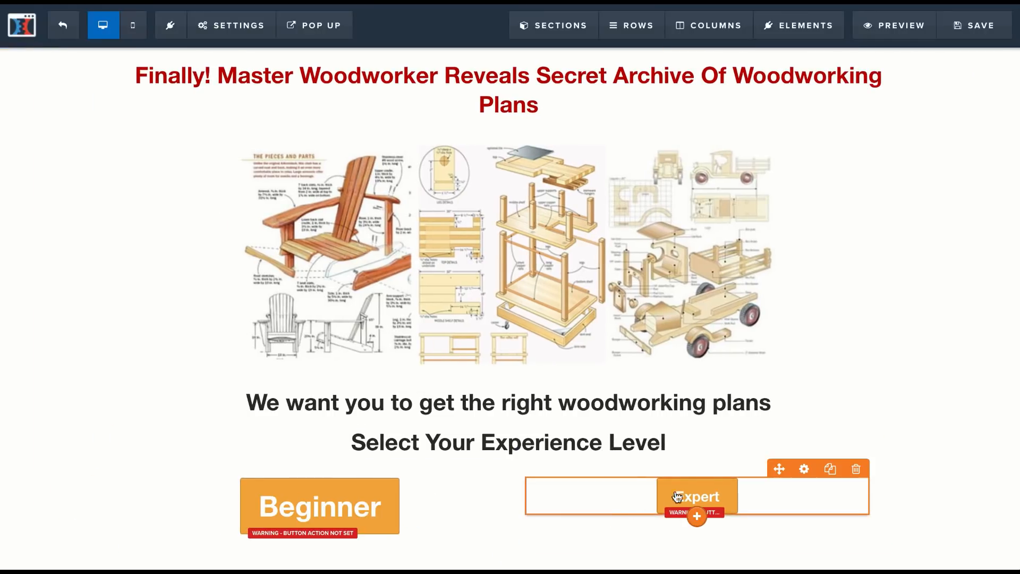
{"action": "left_click", "coordinate": [685, 494]}
{"action": "left_click_drag", "start_coordinate": [877, 334], "coordinate": [914, 342]}
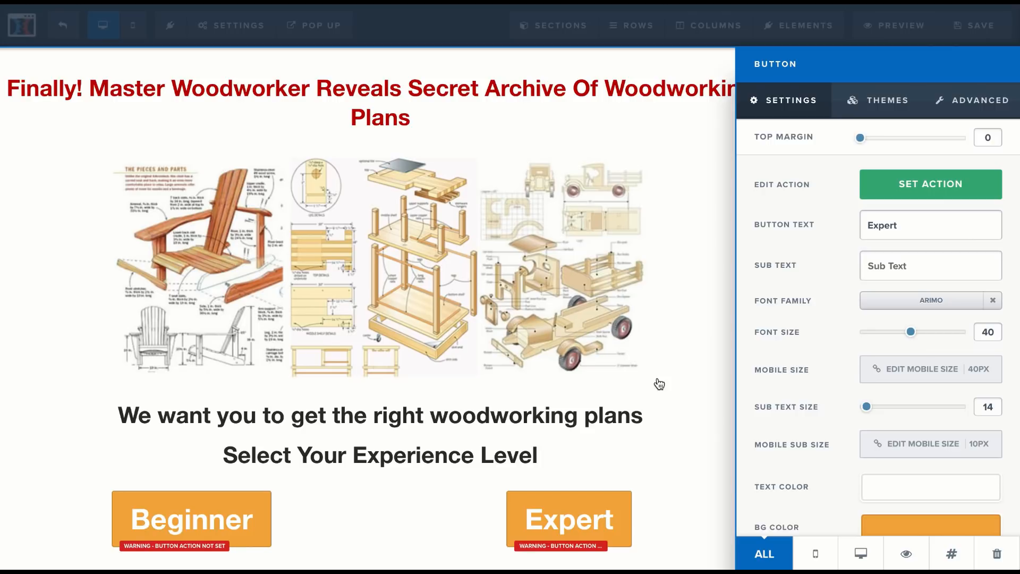
{"action": "left_click", "coordinate": [638, 380]}
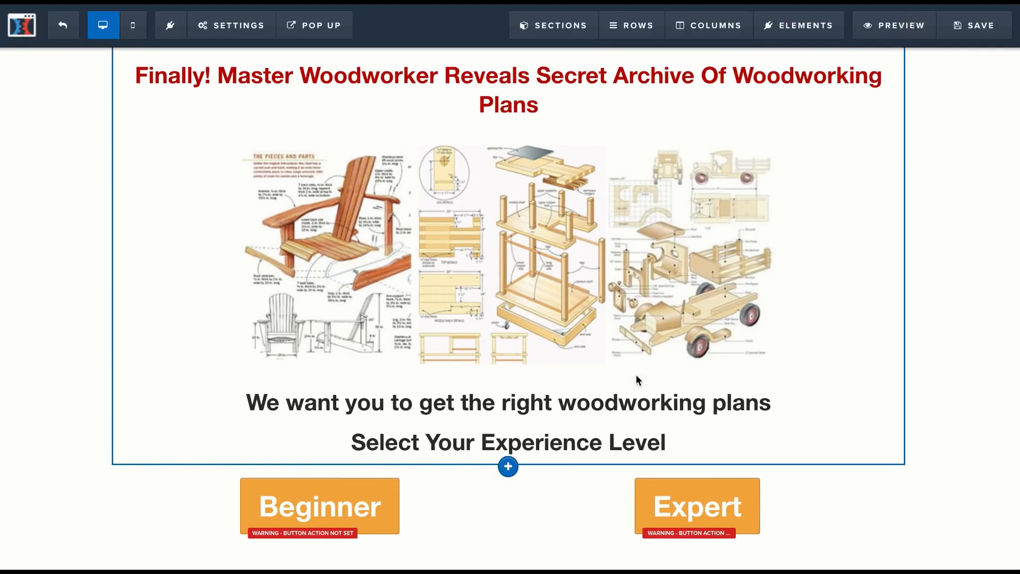
{"action": "scroll", "coordinate": [635, 375], "scroll_direction": "up", "scroll_amount": 1}
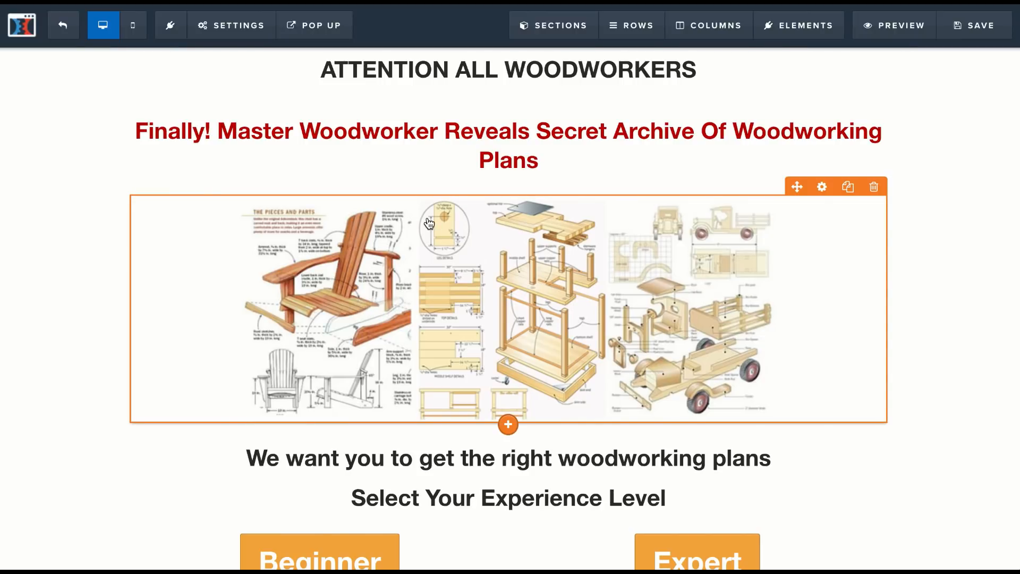
{"action": "scroll", "coordinate": [429, 223], "scroll_direction": "down", "scroll_amount": 1}
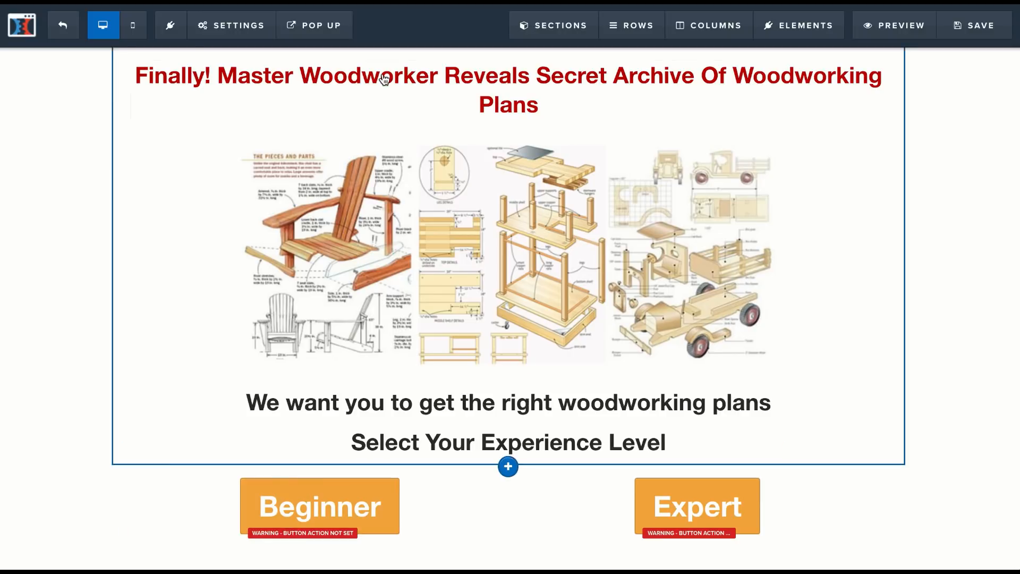
Step: Switch to the ClickBank marketplace and generate a Tedswoodworking HopLink with no tracking ID
{"action": "scroll", "coordinate": [382, 74], "scroll_direction": "up", "scroll_amount": 1}
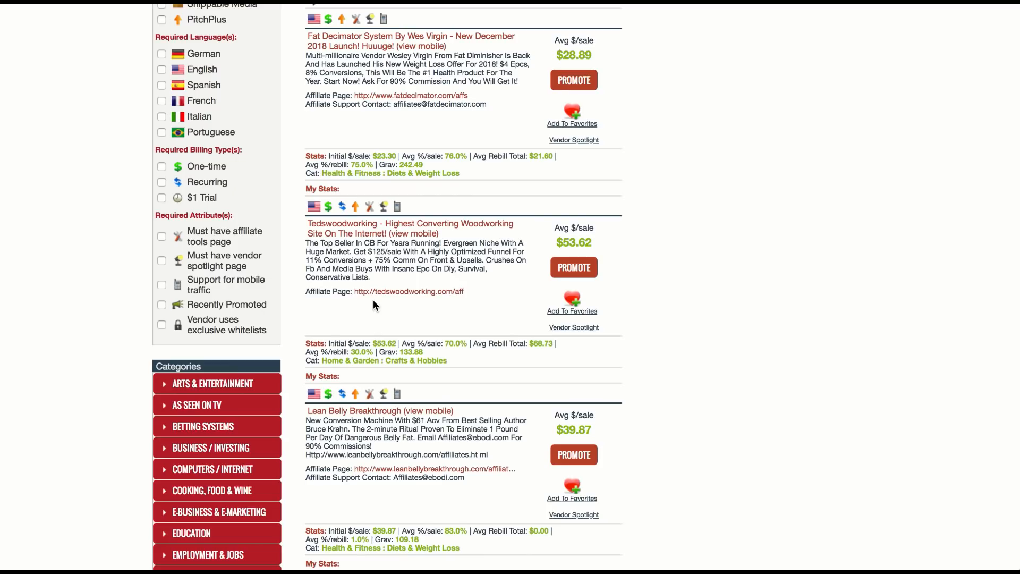
{"action": "scroll", "coordinate": [375, 305], "scroll_direction": "down", "scroll_amount": 3}
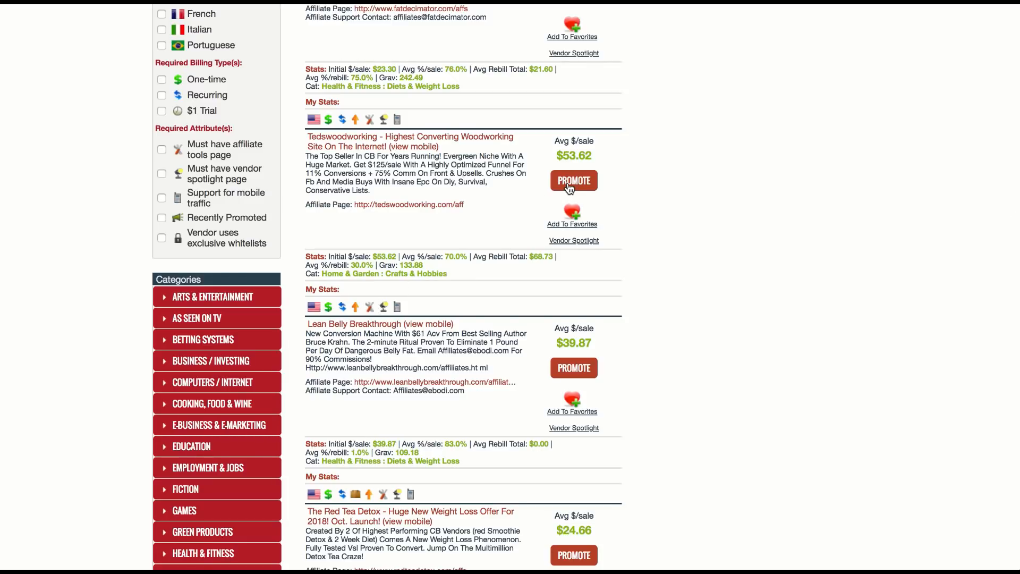
{"action": "left_click", "coordinate": [569, 183]}
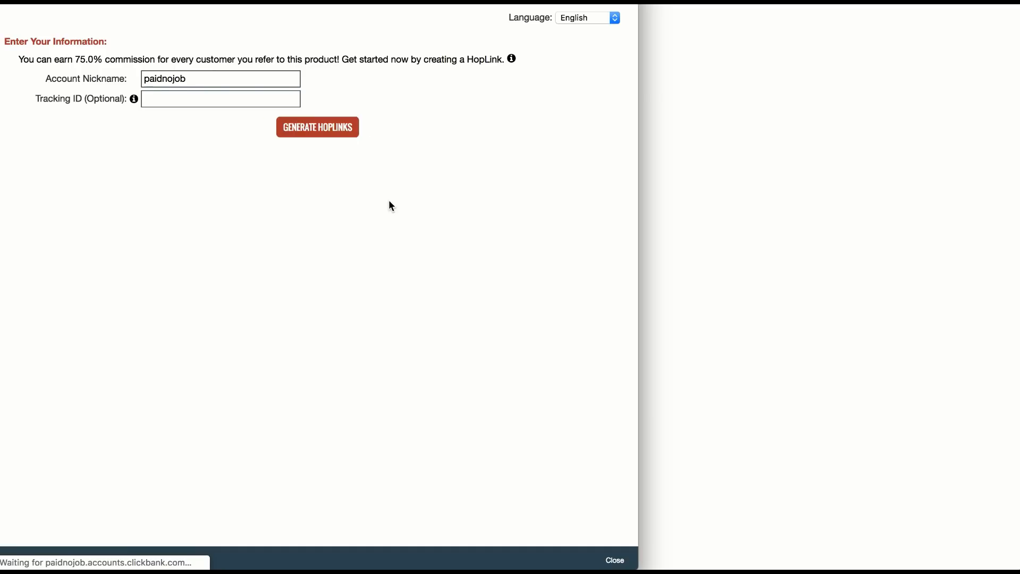
{"action": "left_click", "coordinate": [300, 136]}
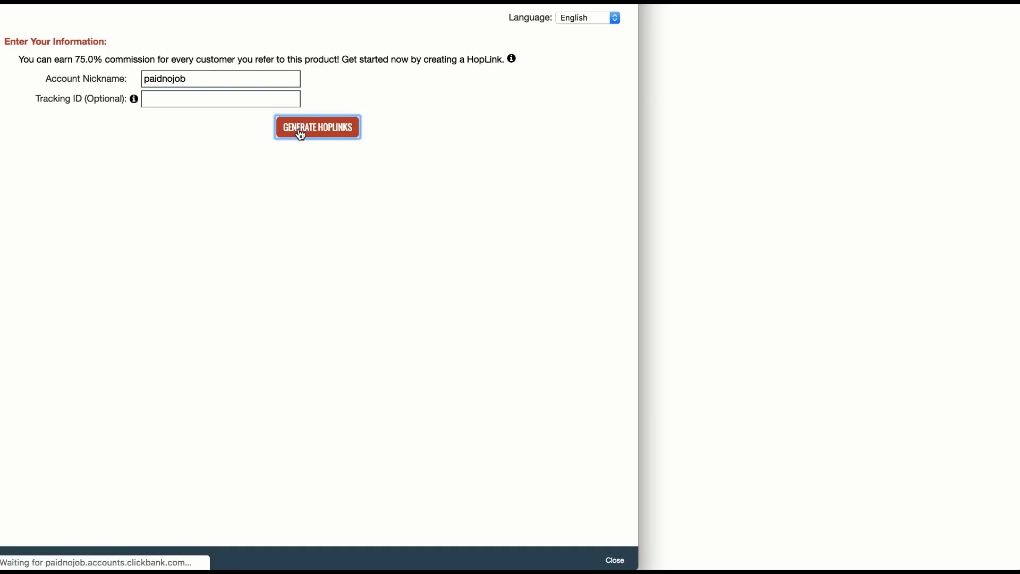
{"action": "left_click", "coordinate": [303, 230]}
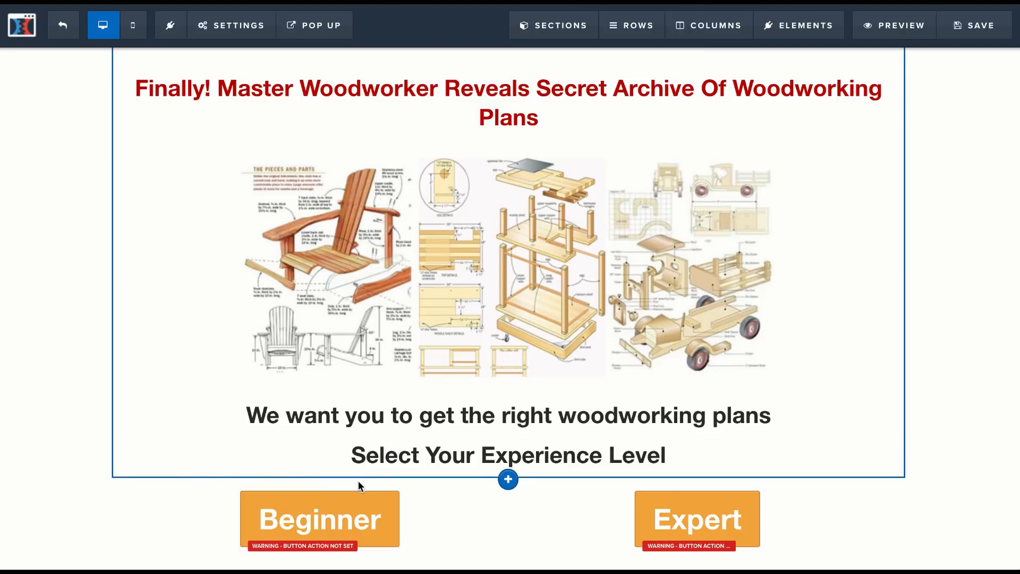
Step: Open the Beginner button's action settings in ClickFunnels, and in ClickBank generate and copy a Tedswoodworking HopLink with tracking ID "beginner"
{"action": "left_click", "coordinate": [355, 514]}
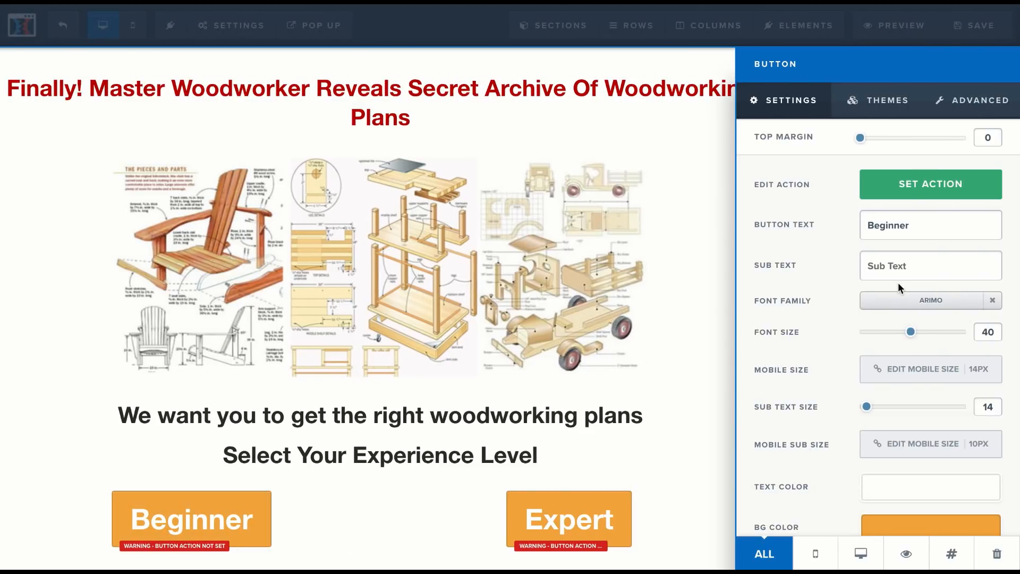
{"action": "left_click", "coordinate": [919, 196]}
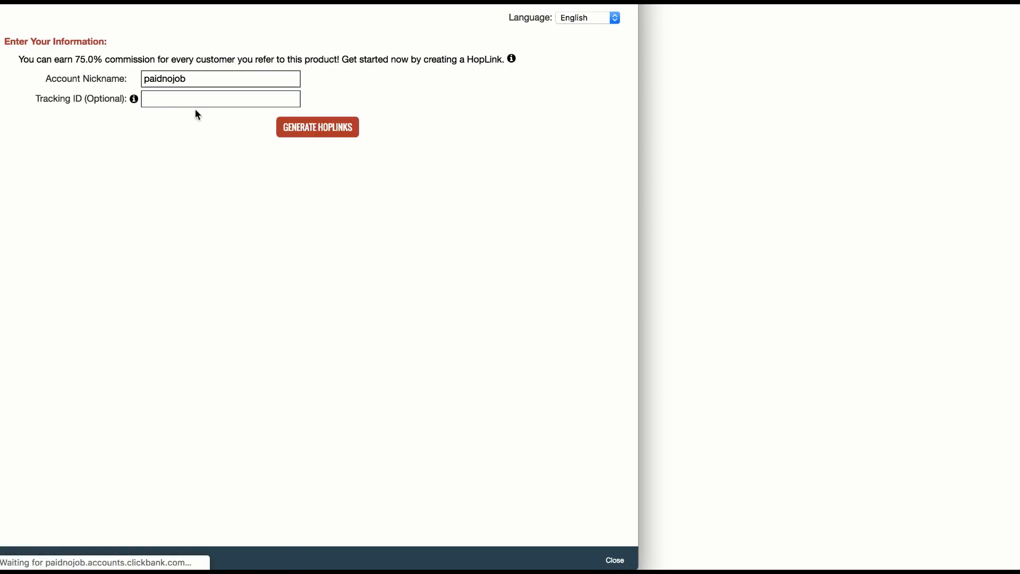
{"action": "left_click", "coordinate": [174, 101]}
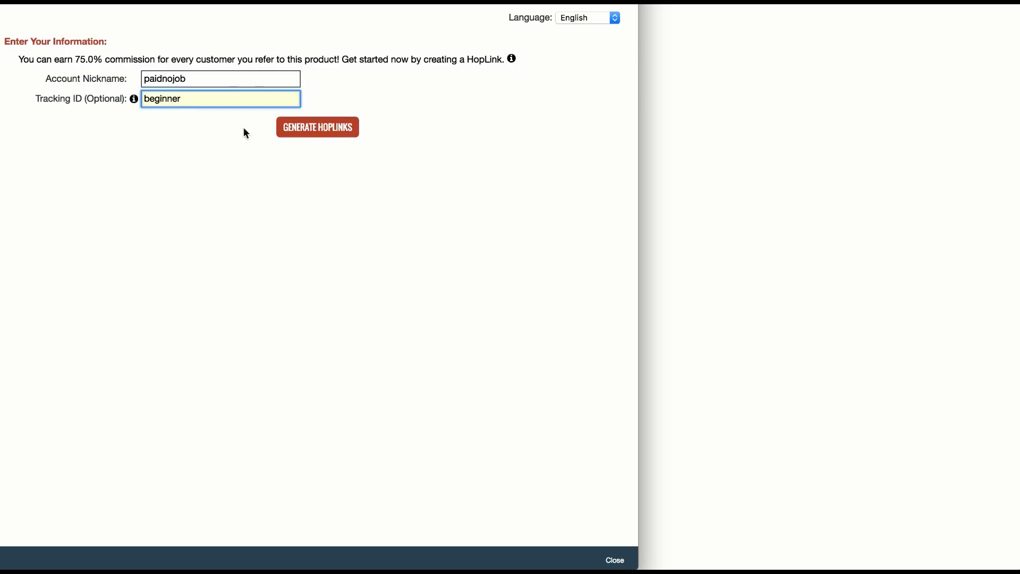
{"action": "left_click", "coordinate": [318, 127]}
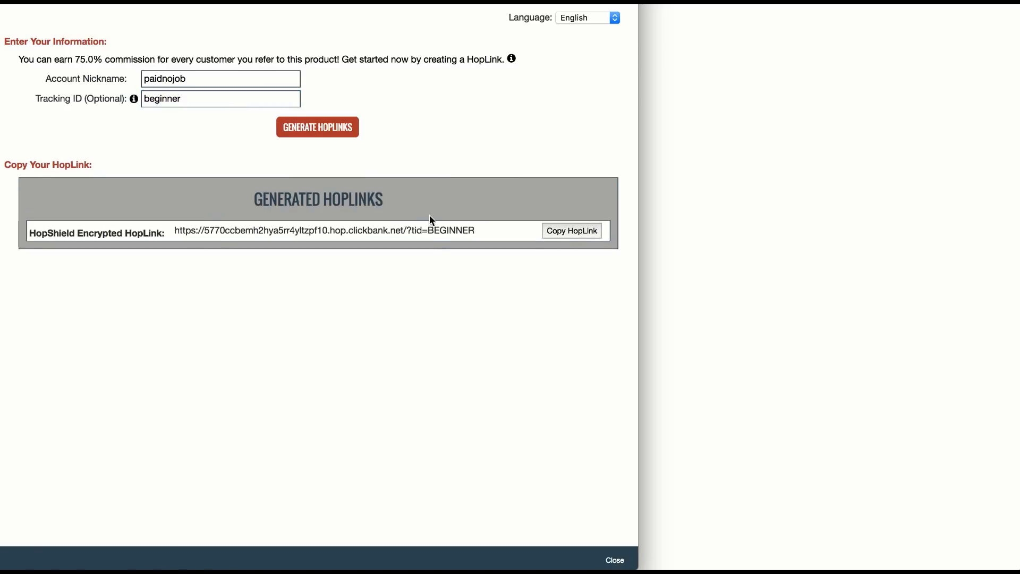
{"action": "triple_click", "coordinate": [432, 232]}
{"action": "key", "text": "ctrl+c"}
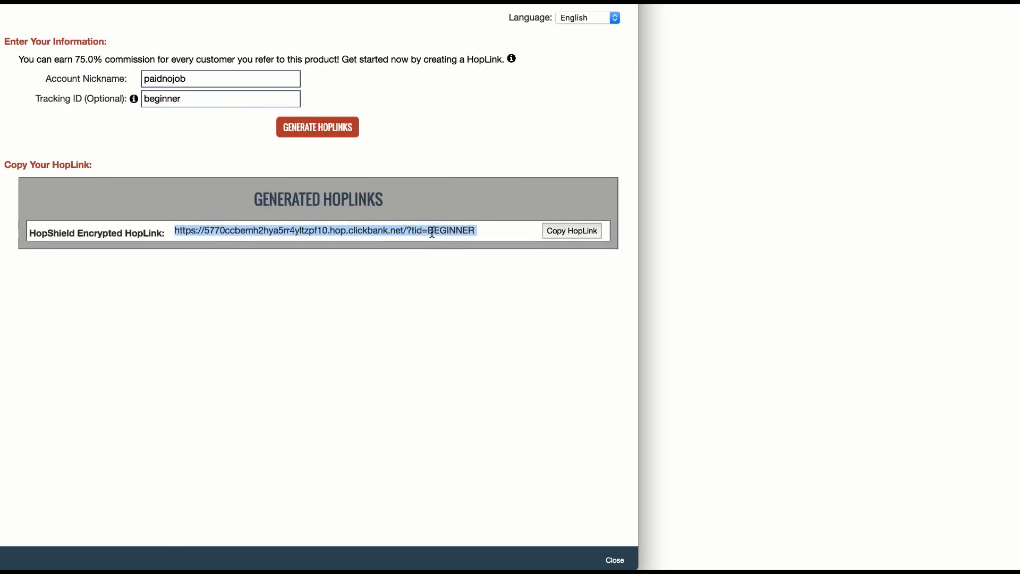
Step: Back in ClickFunnels, set the Beginner button's Go To Website URL action to the copied HopLink
{"action": "left_click", "coordinate": [740, 154]}
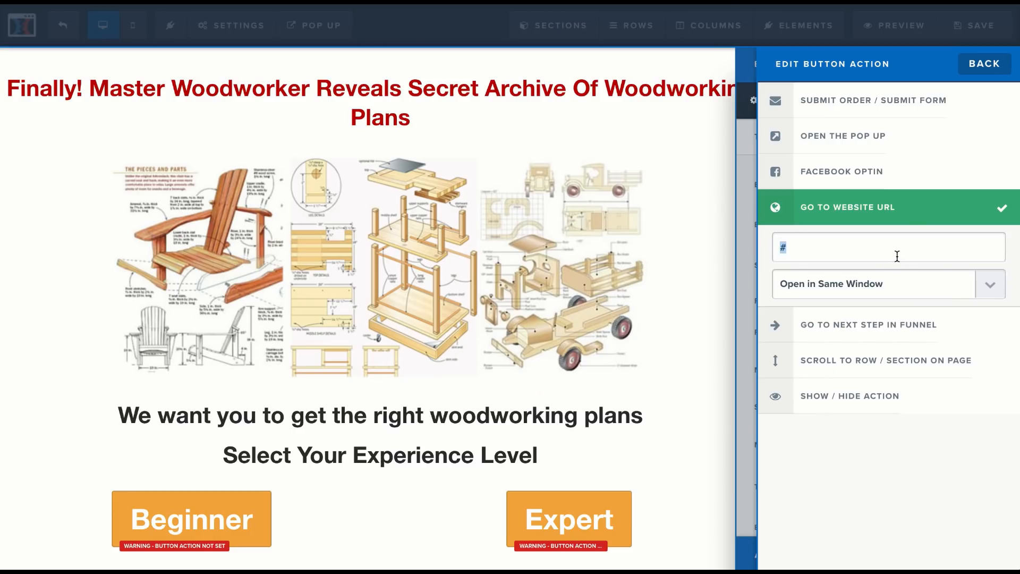
{"action": "key", "text": "ctrl+v"}
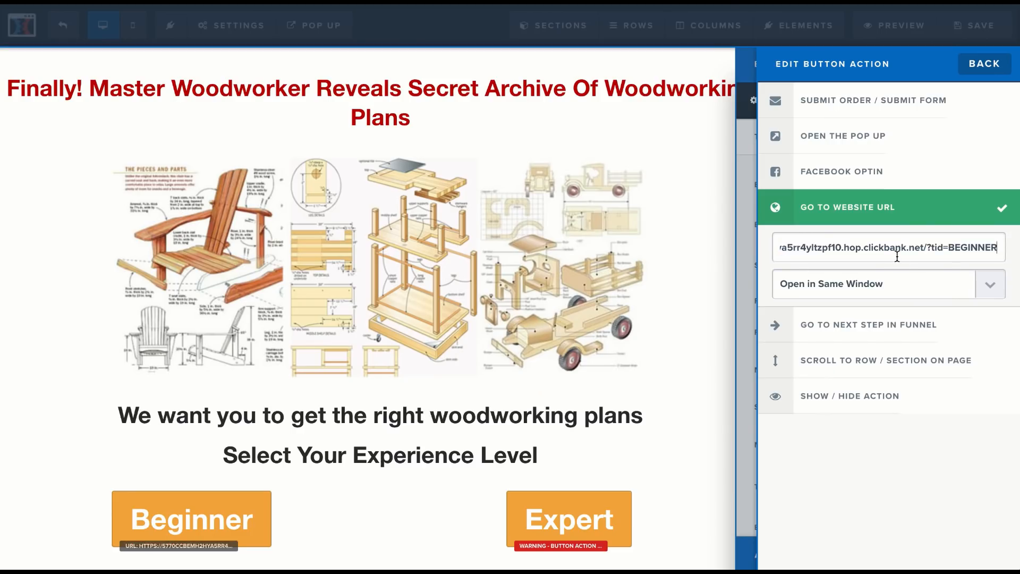
{"action": "left_click", "coordinate": [563, 348]}
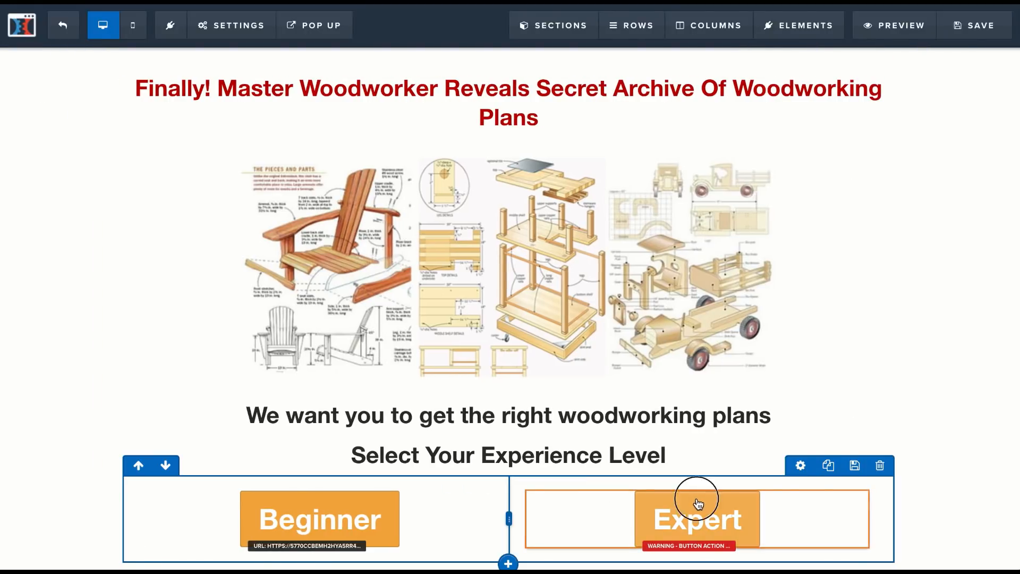
Step: Open the Expert button's settings, and in ClickBank generate and copy a Tedswoodworking HopLink with tracking ID "Expert"
{"action": "left_click", "coordinate": [698, 503]}
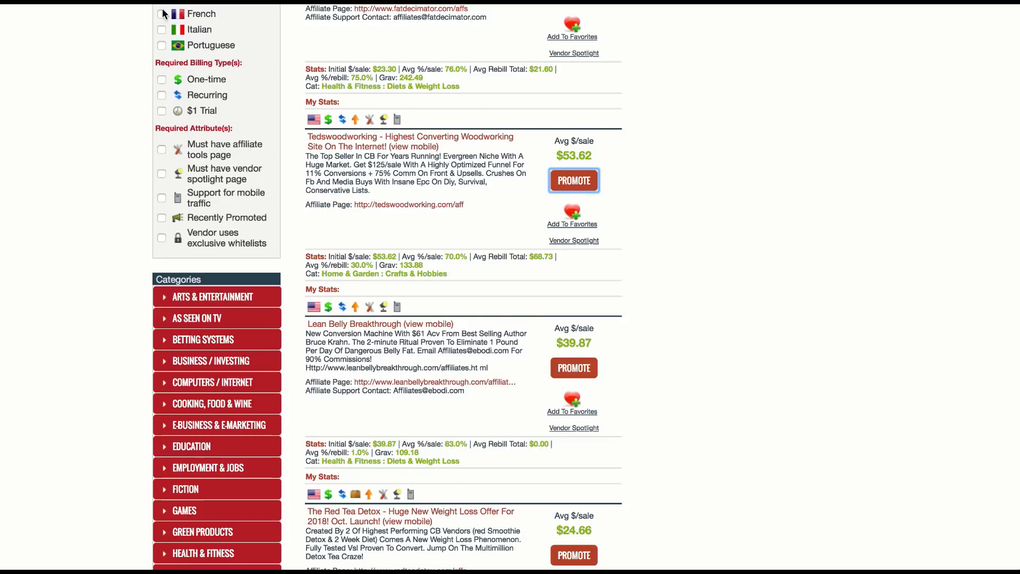
{"action": "left_click", "coordinate": [596, 182]}
{"action": "left_click", "coordinate": [206, 99]}
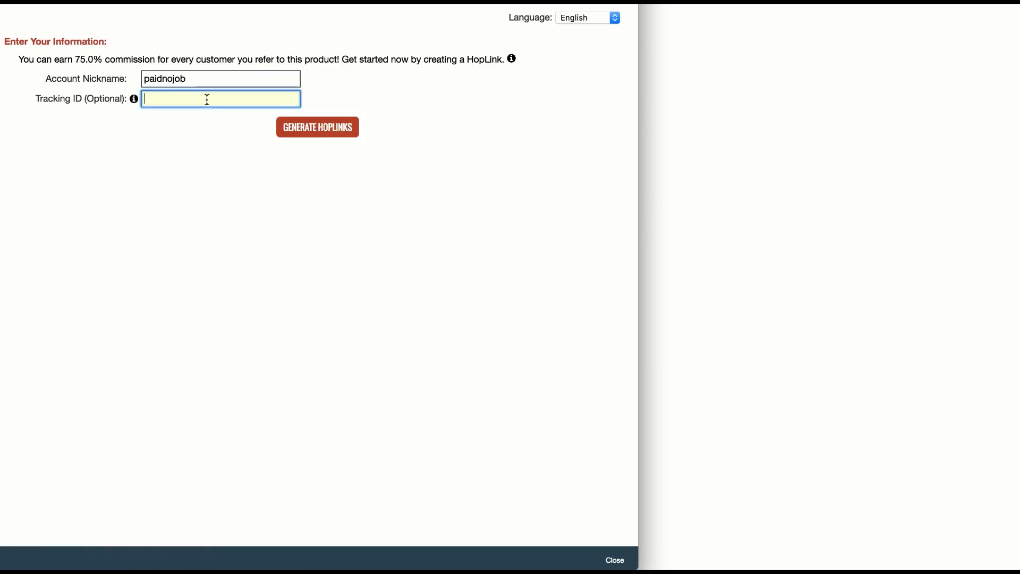
{"action": "left_click", "coordinate": [295, 134]}
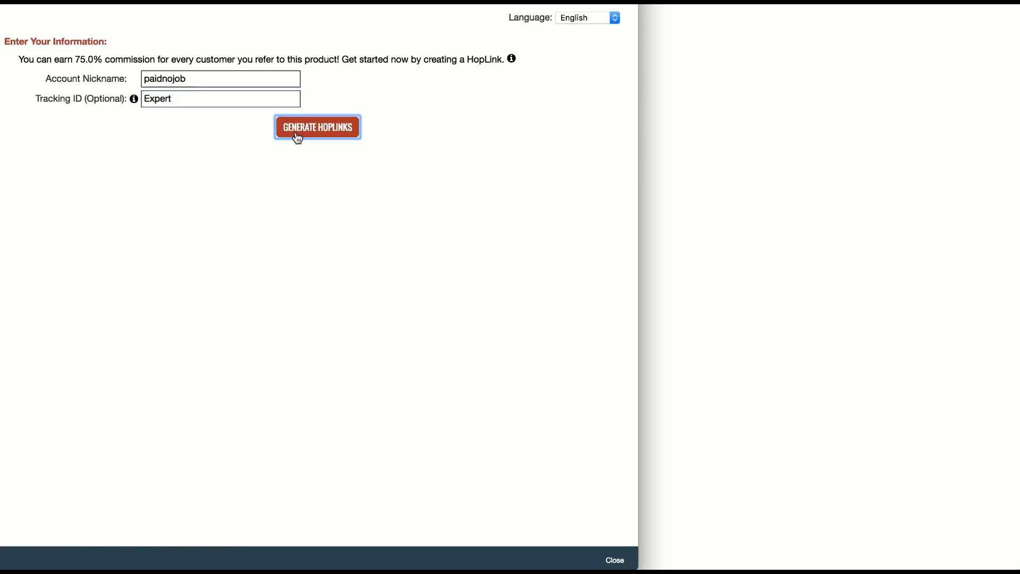
{"action": "left_click", "coordinate": [555, 229]}
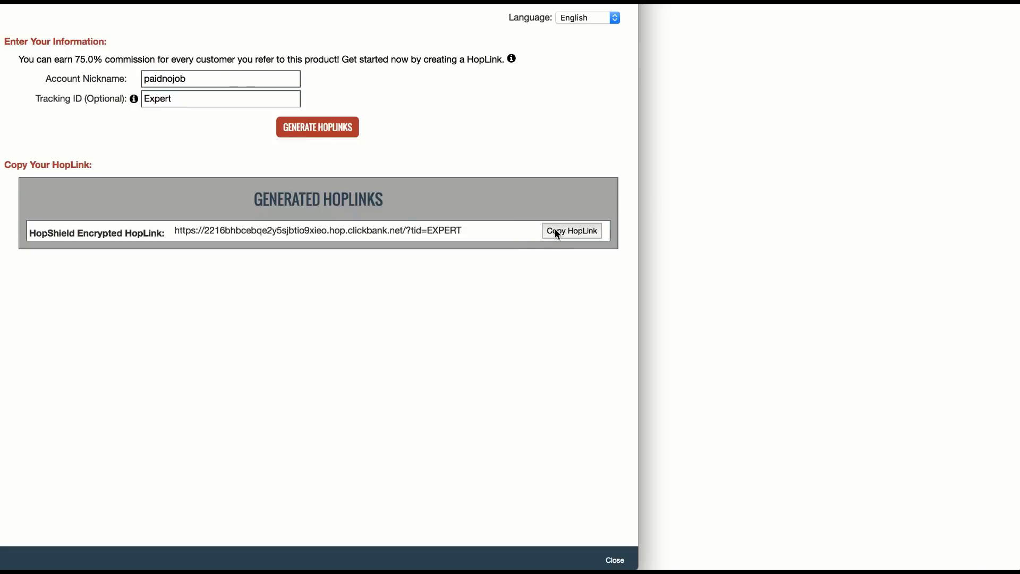
Step: Back in ClickFunnels, set the Expert button's Go To Website URL action to the copied HopLink and save the page
{"action": "left_click", "coordinate": [698, 187]}
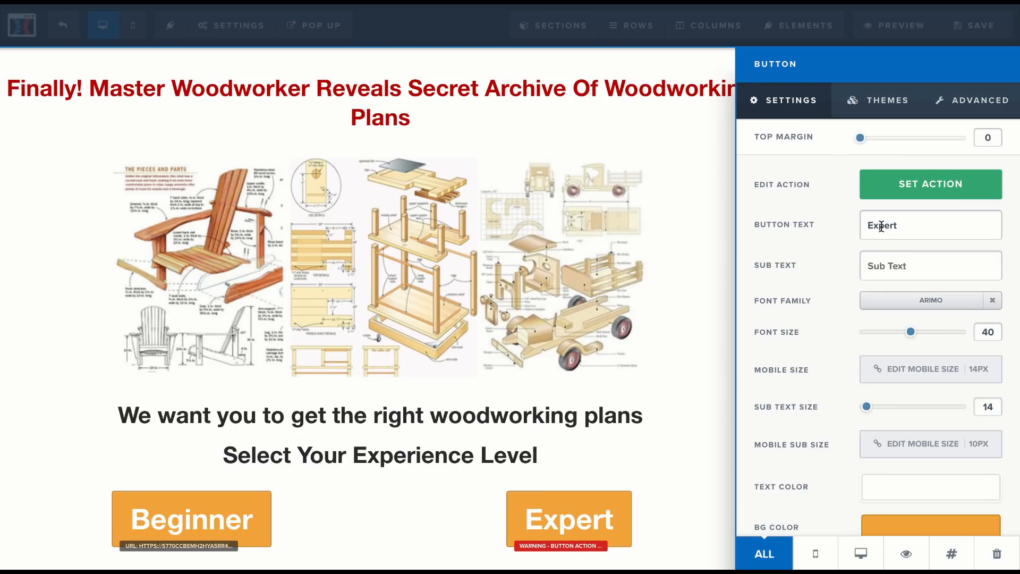
{"action": "left_click", "coordinate": [925, 197]}
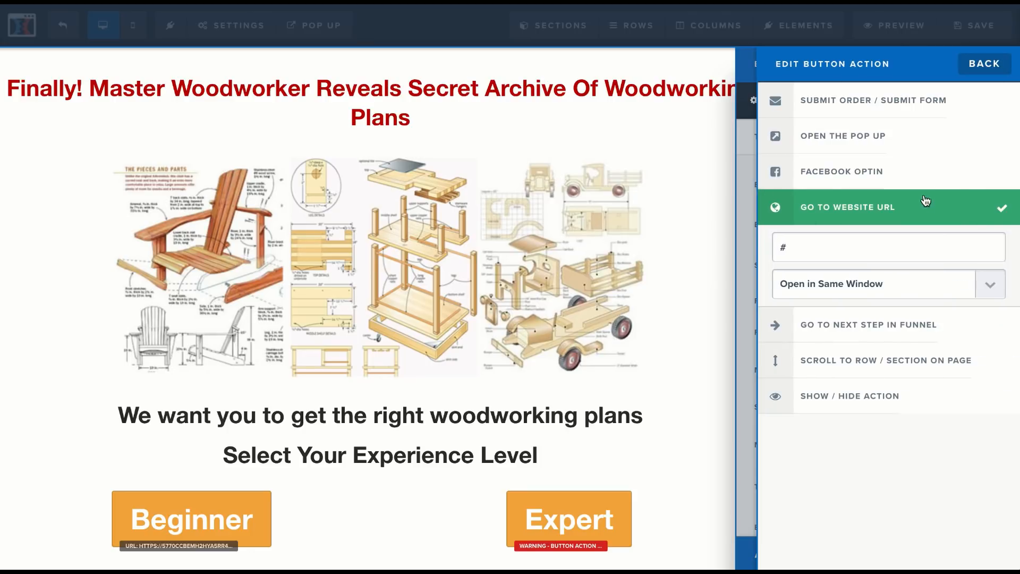
{"action": "key", "text": "ctrl+v"}
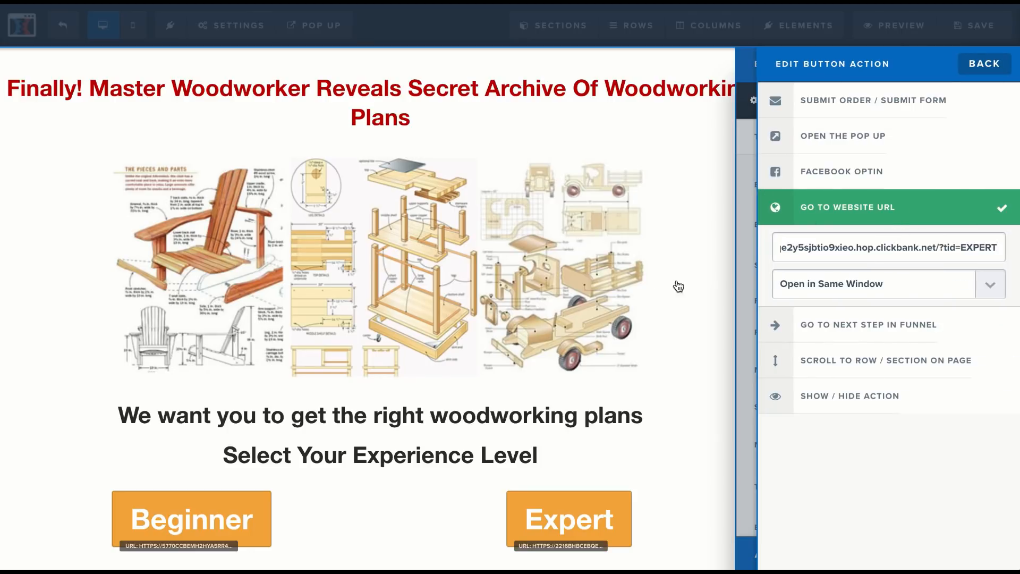
{"action": "left_click", "coordinate": [651, 294]}
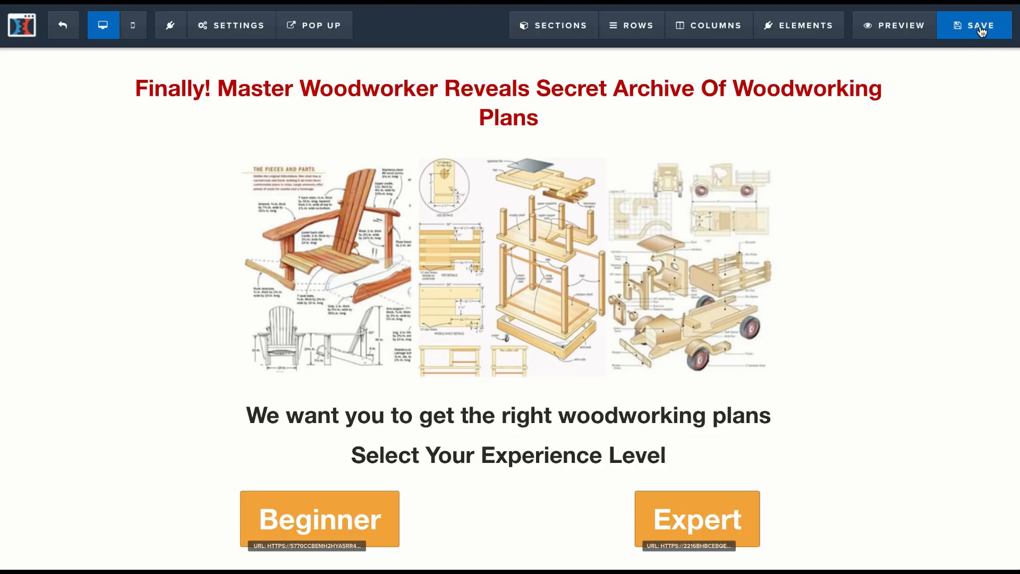
{"action": "left_click", "coordinate": [981, 32]}
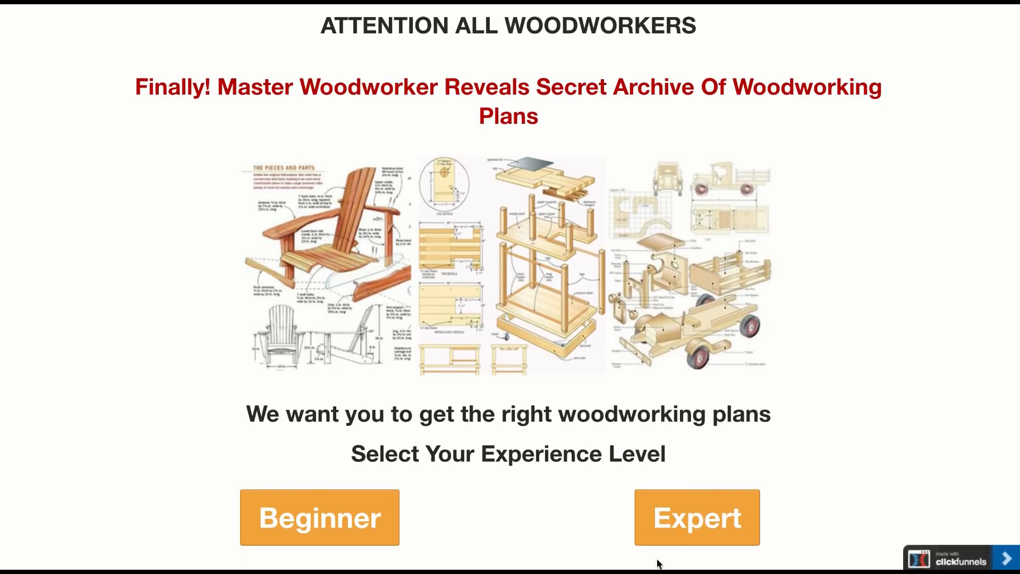
Step: Test the Expert button in the page preview and look over the sales page it links to
{"action": "left_click", "coordinate": [688, 520]}
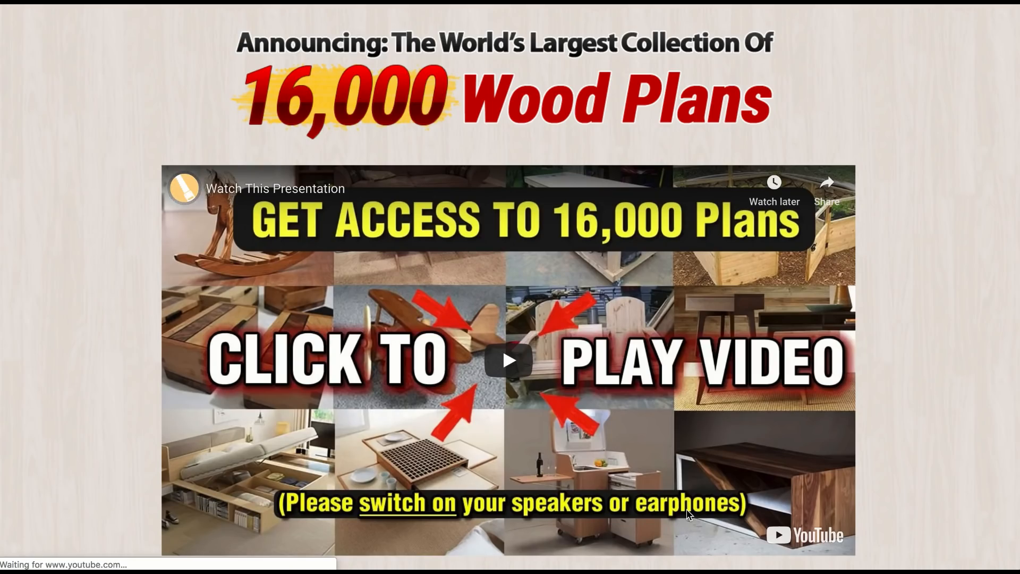
{"action": "scroll", "coordinate": [556, 413], "scroll_direction": "down", "scroll_amount": 10}
{"action": "scroll", "coordinate": [556, 413], "scroll_direction": "down", "scroll_amount": 15}
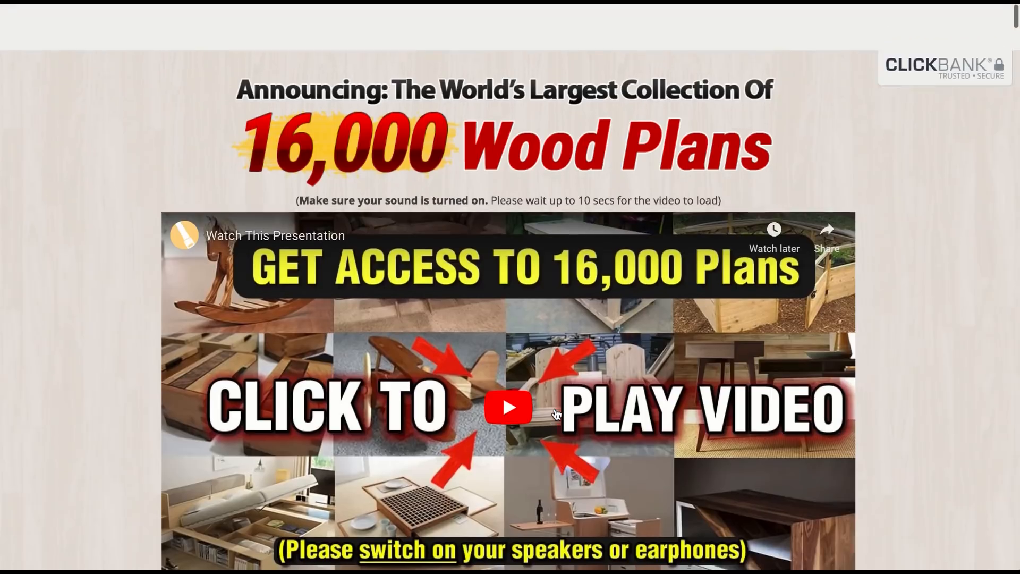
{"action": "scroll", "coordinate": [559, 386], "scroll_direction": "down", "scroll_amount": 1}
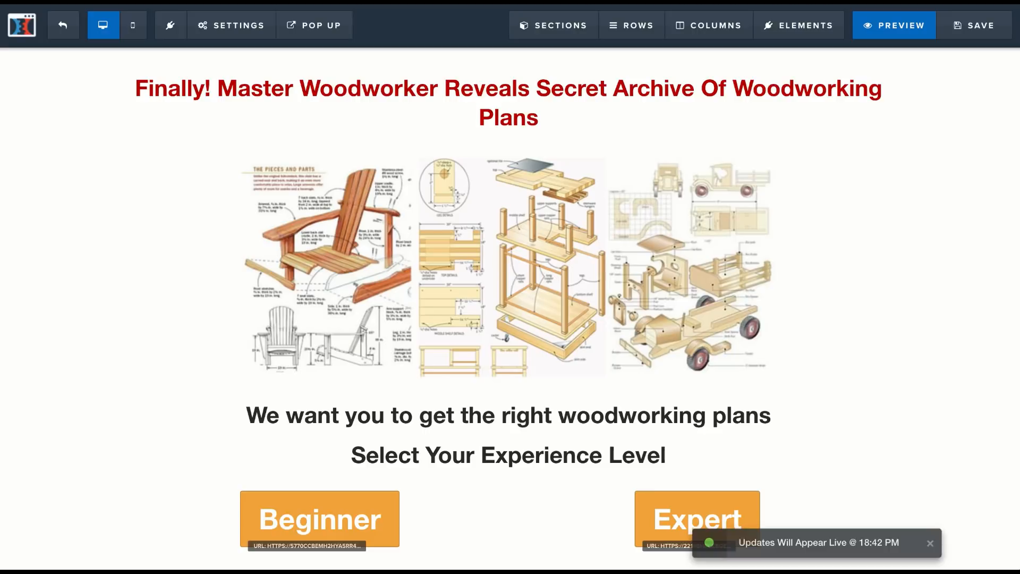
Step: In the page's general settings, hide the affiliate badge and set the search engine visibility, saving the page and returning to the editor
{"action": "left_click", "coordinate": [238, 32]}
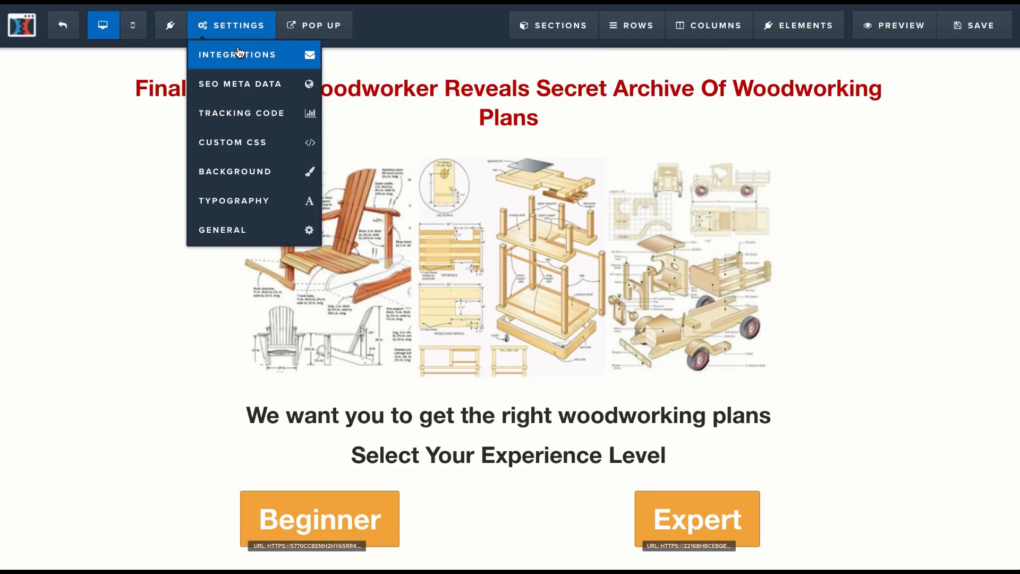
{"action": "left_click", "coordinate": [255, 230]}
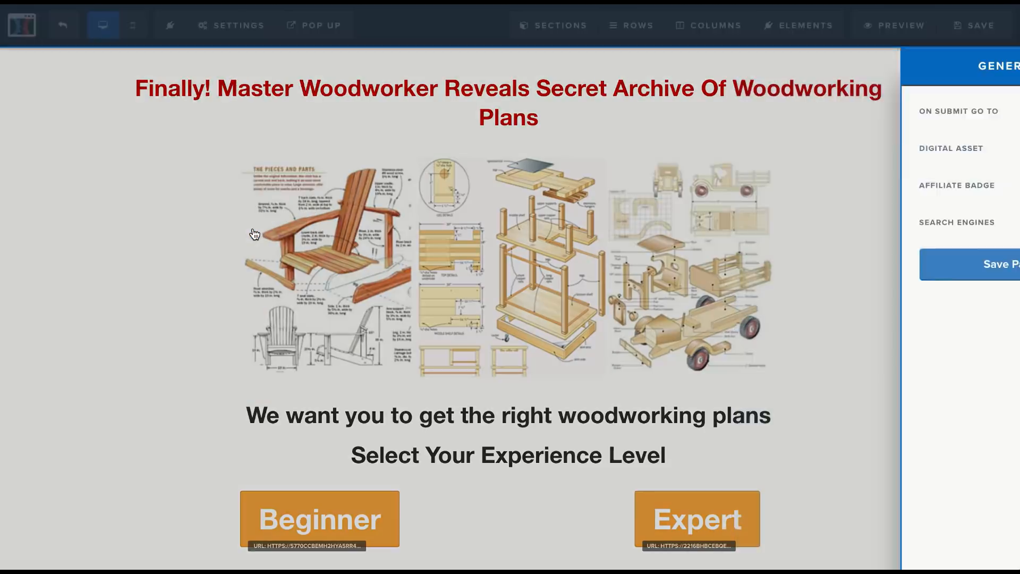
{"action": "left_click", "coordinate": [949, 189]}
{"action": "left_click", "coordinate": [942, 172]}
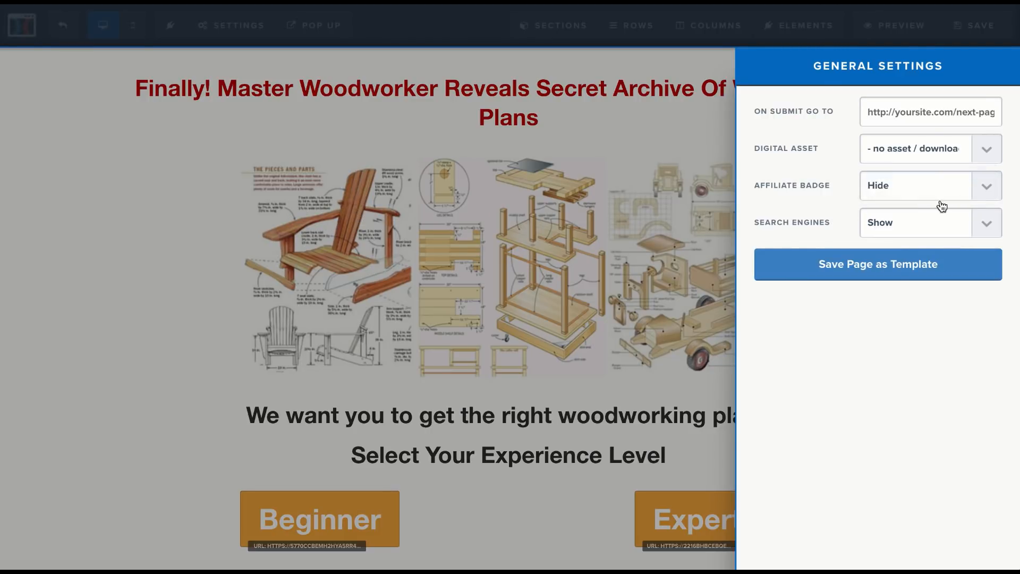
{"action": "left_click", "coordinate": [936, 222]}
{"action": "left_click", "coordinate": [930, 236]}
{"action": "left_click", "coordinate": [1004, 36]}
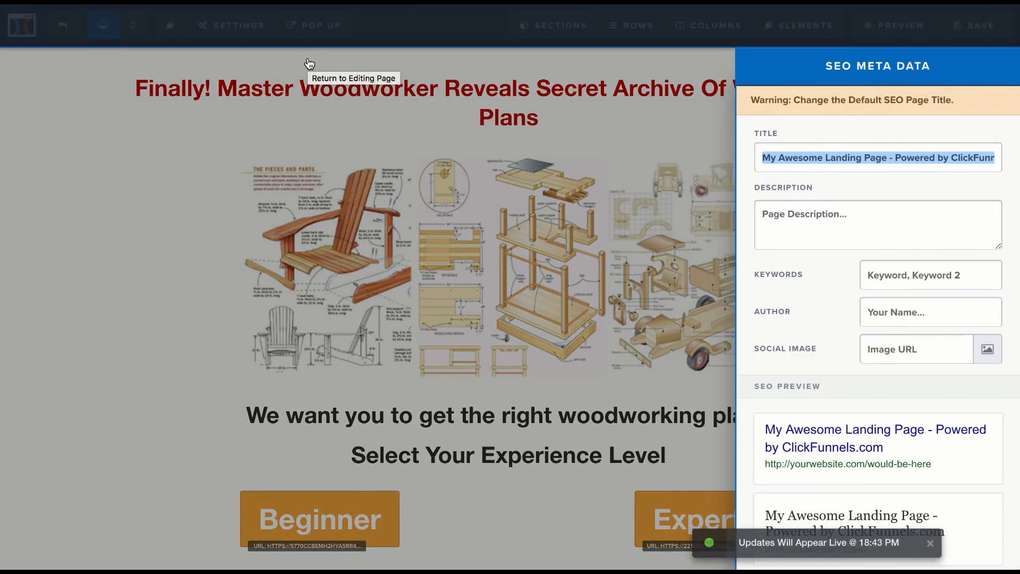
{"action": "left_click", "coordinate": [308, 63]}
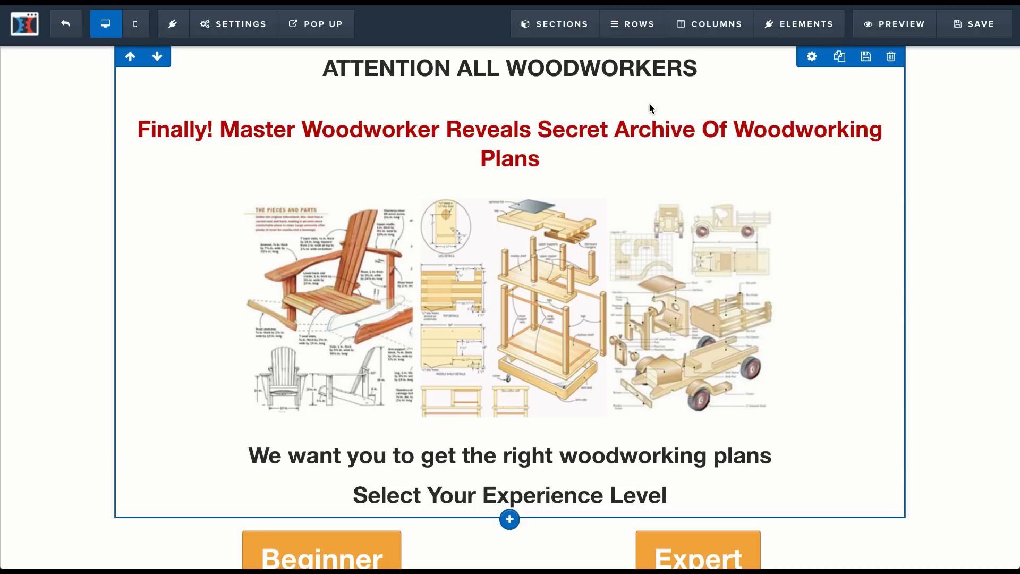
{"action": "left_click", "coordinate": [814, 27]}
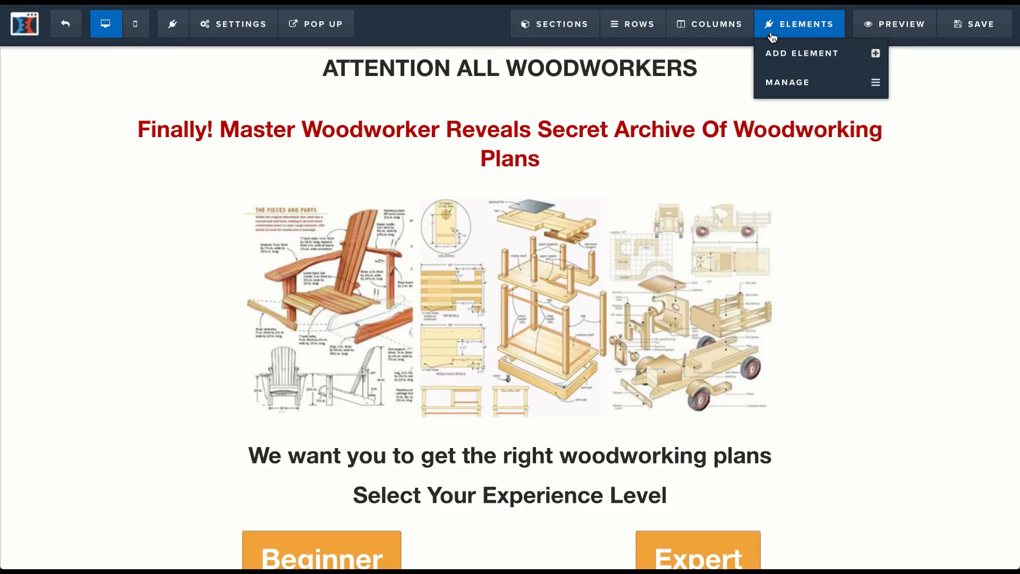
{"action": "left_click", "coordinate": [776, 53]}
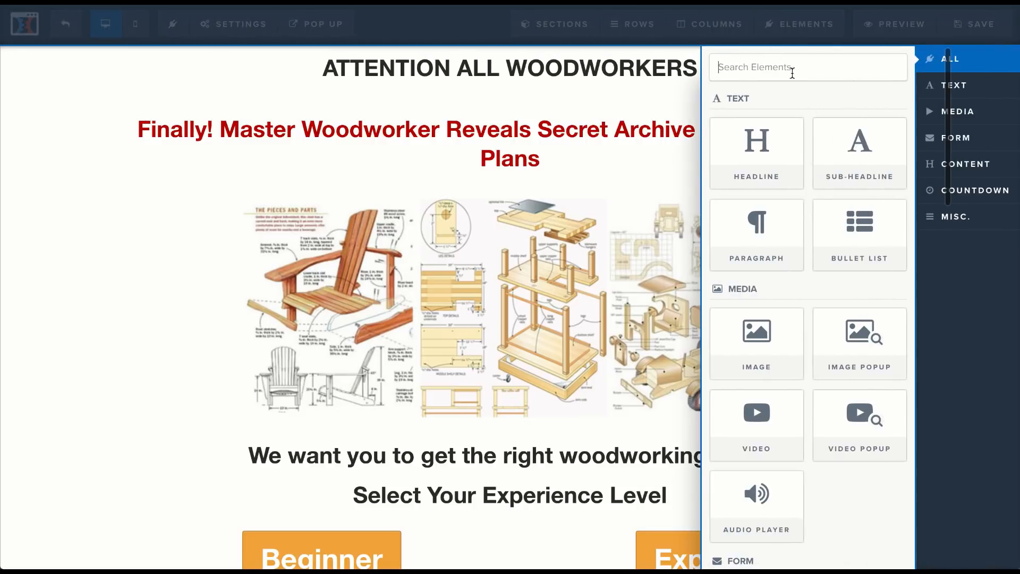
{"action": "scroll", "coordinate": [860, 154], "scroll_direction": "down", "scroll_amount": 5}
{"action": "scroll", "coordinate": [848, 161], "scroll_direction": "up", "scroll_amount": 5}
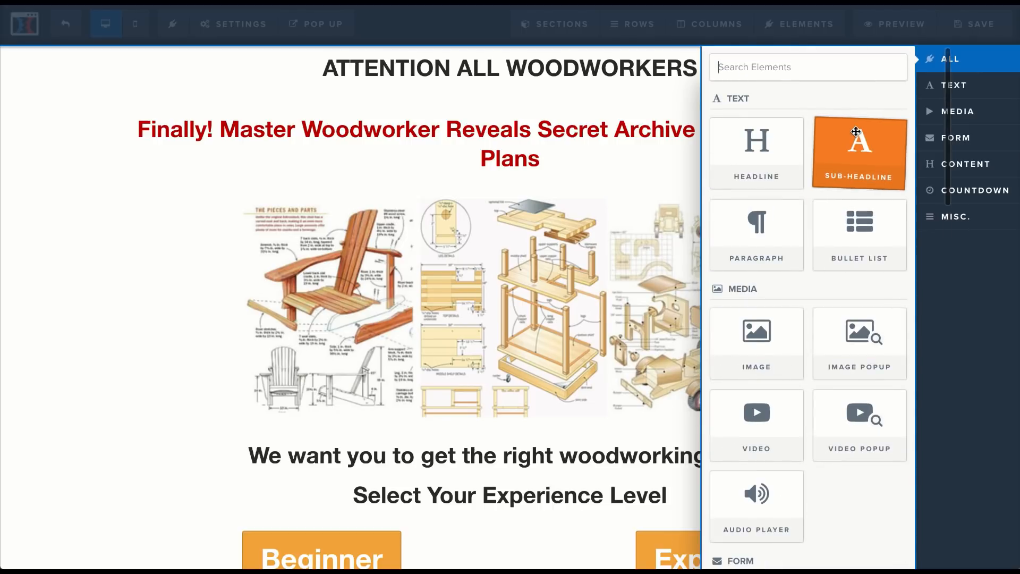
{"action": "left_click_drag", "start_coordinate": [853, 149], "coordinate": [506, 561]}
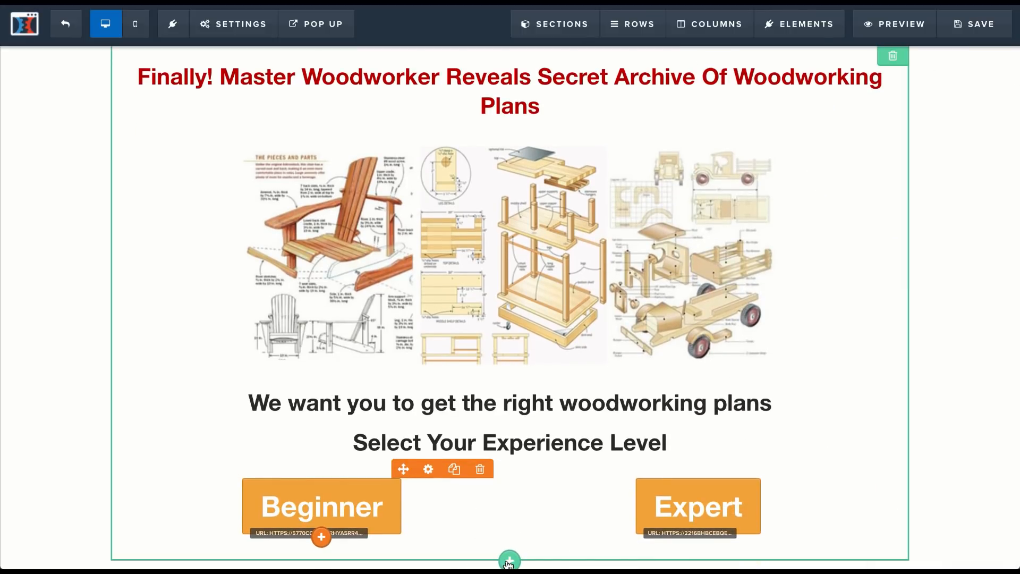
Step: Add a single-column row below the Beginner and Expert buttons and insert a sub-headline element in it
{"action": "mouse_move", "coordinate": [564, 27]}
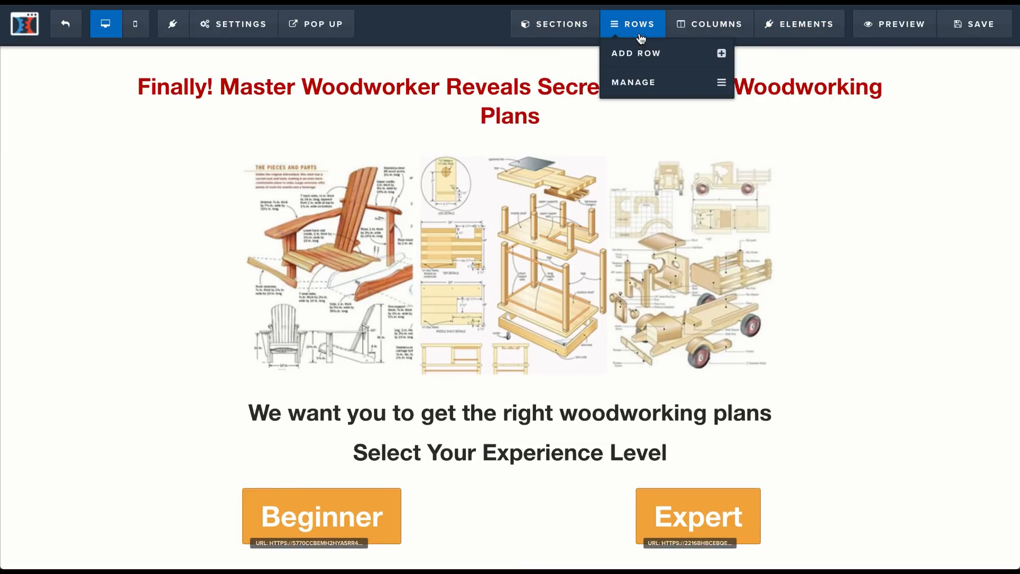
{"action": "left_click", "coordinate": [646, 52]}
{"action": "left_click_drag", "start_coordinate": [757, 85], "coordinate": [549, 527]}
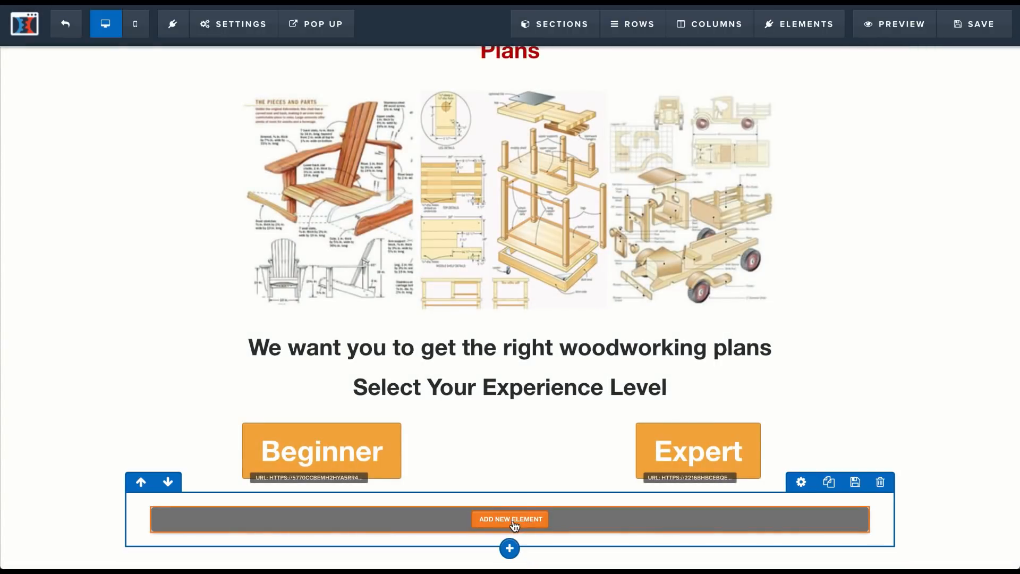
{"action": "left_click", "coordinate": [511, 524]}
{"action": "left_click", "coordinate": [857, 143]}
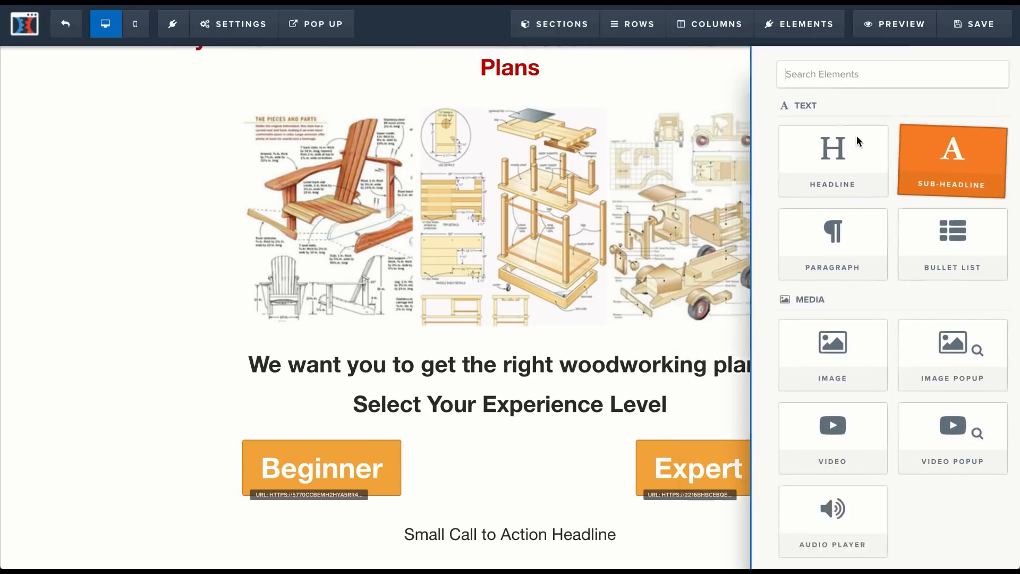
Step: Replace the new sub-headline's text with the copied Facebook non-affiliation disclaimer and set its font size to 10
{"action": "triple_click", "coordinate": [611, 532]}
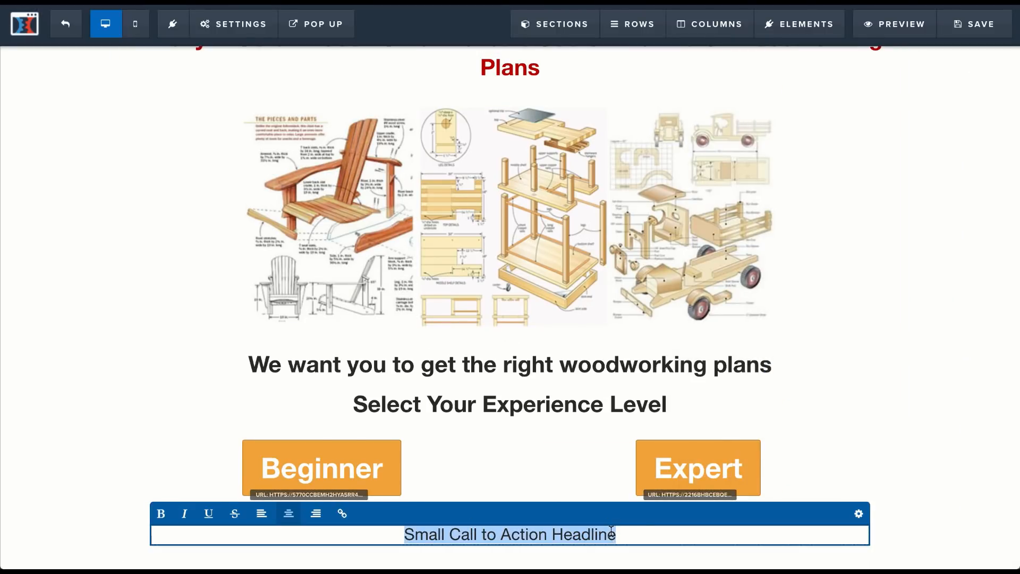
{"action": "type", "text": "THIS SITE IS NOT A PART OF THE FACEBOOK WEBSITE OR FACEBOOK INC. ADDITIONALLY, THIS SITE IS NOT ENDORSED BY FACEBOOK IN ANY WAY. FACEBOOK IS A TRADEMARK OF FACEBOOK, INC."}
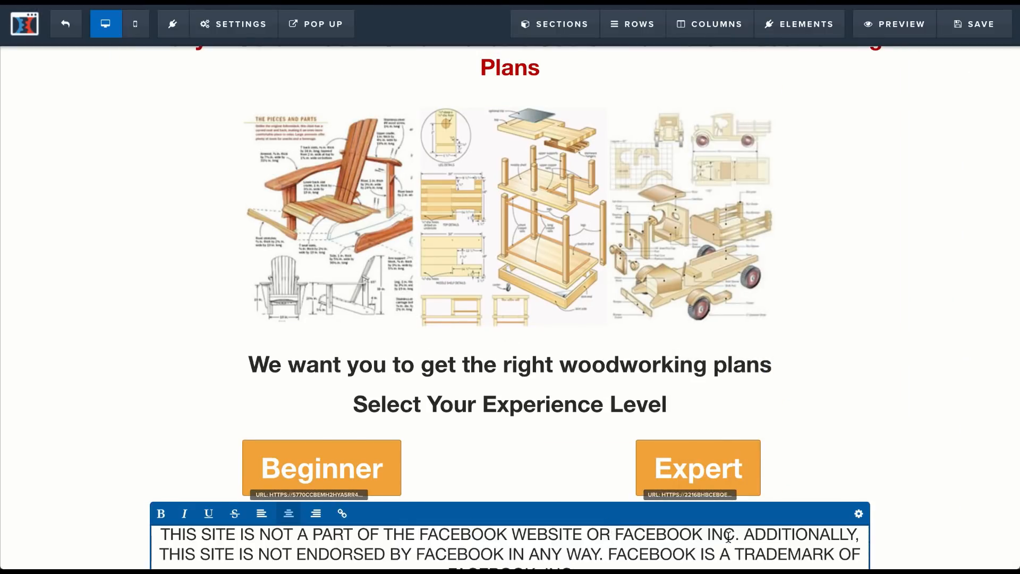
{"action": "left_click", "coordinate": [859, 513]}
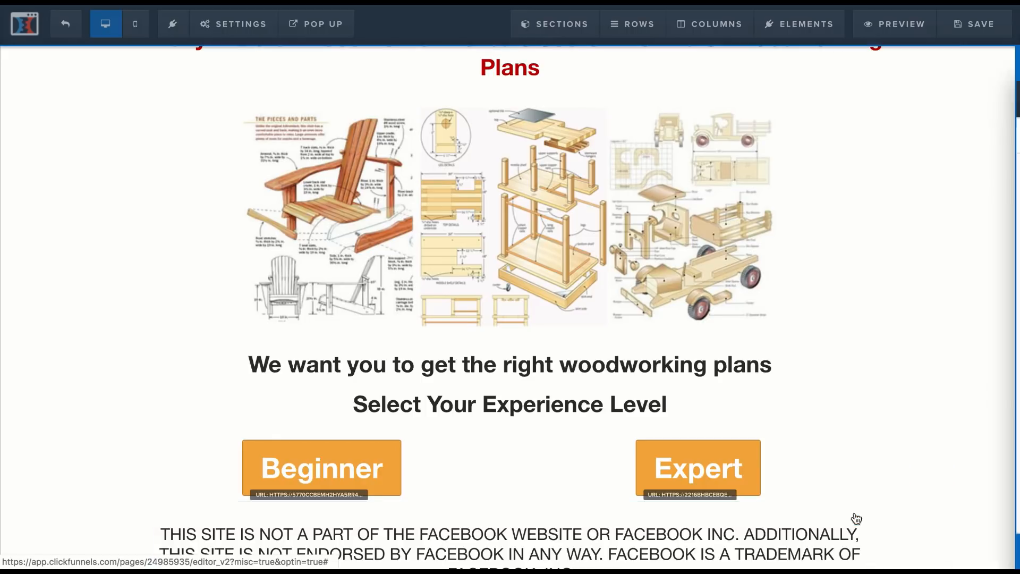
{"action": "left_click_drag", "start_coordinate": [886, 208], "coordinate": [864, 213]}
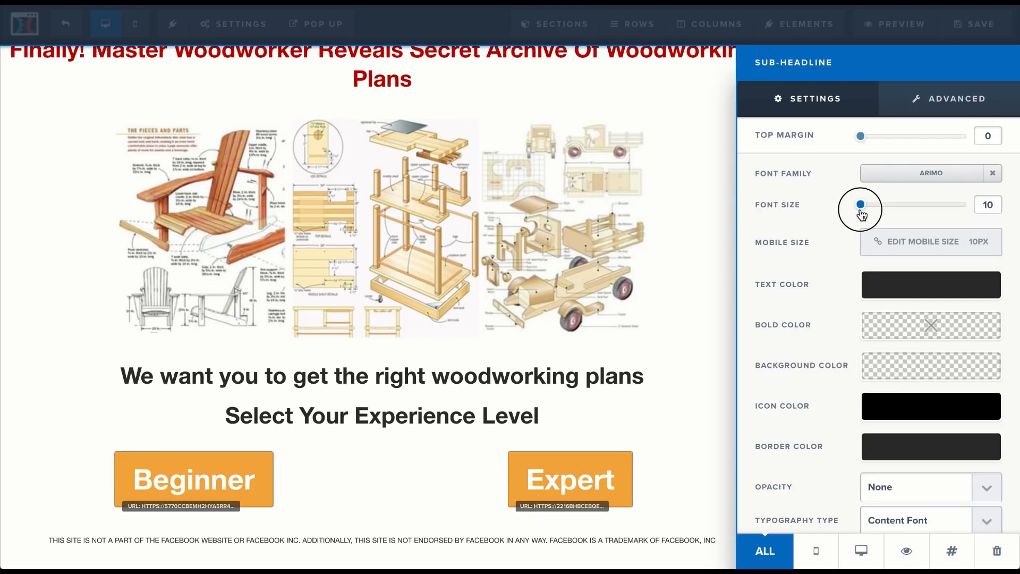
{"action": "left_click", "coordinate": [705, 497]}
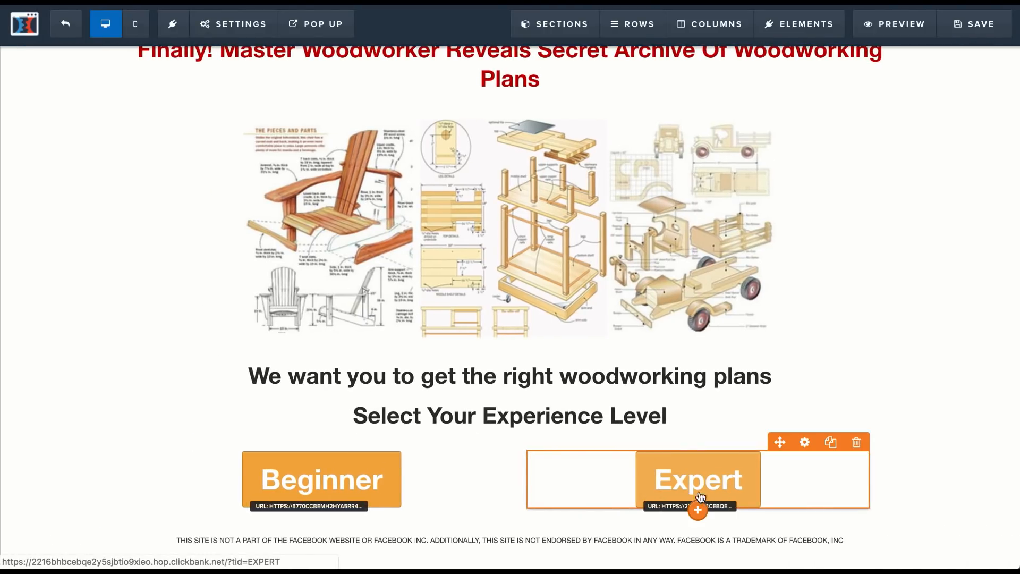
{"action": "mouse_move", "coordinate": [807, 24]}
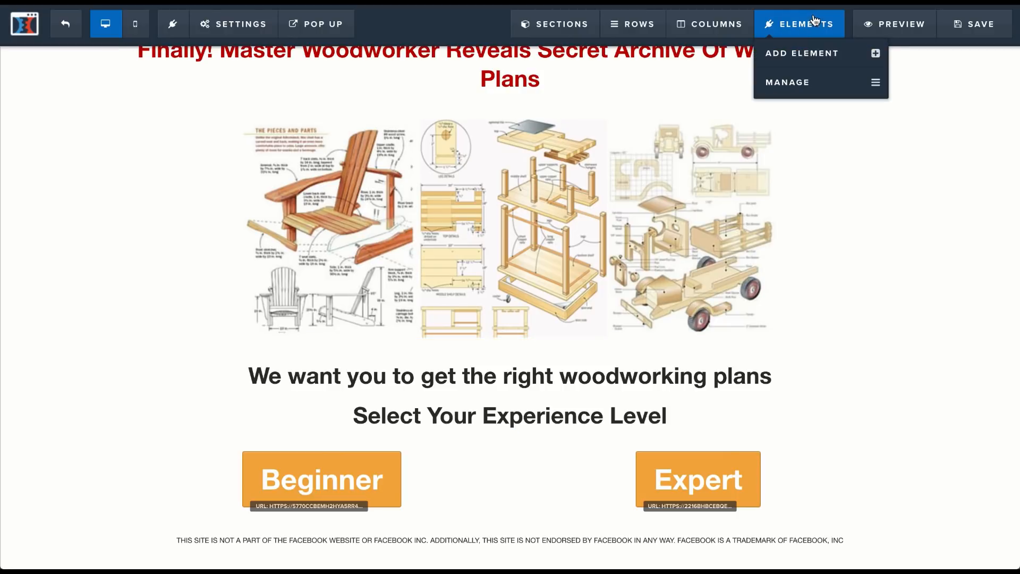
{"action": "left_click", "coordinate": [805, 51]}
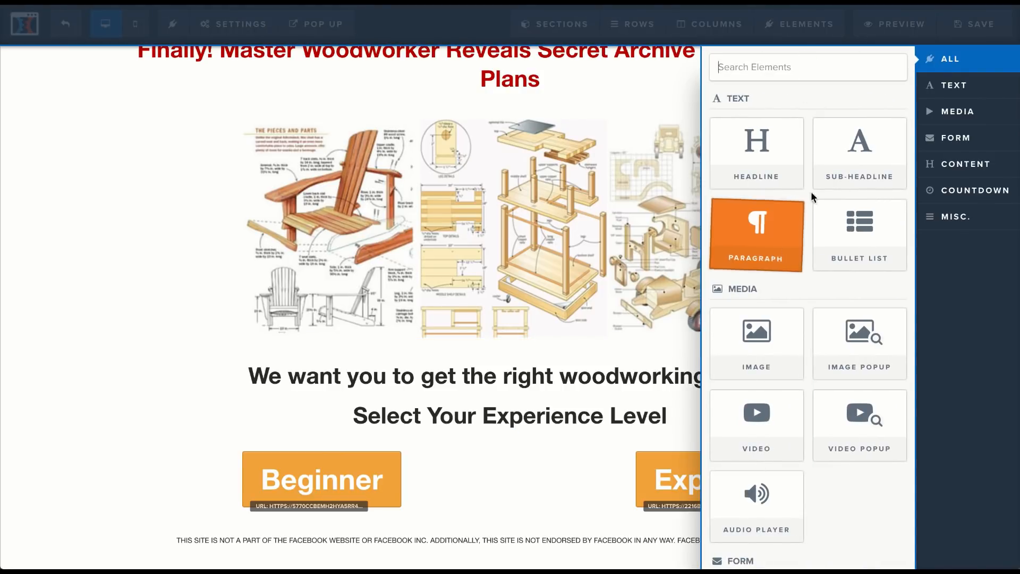
{"action": "left_click_drag", "start_coordinate": [843, 153], "coordinate": [945, 248]}
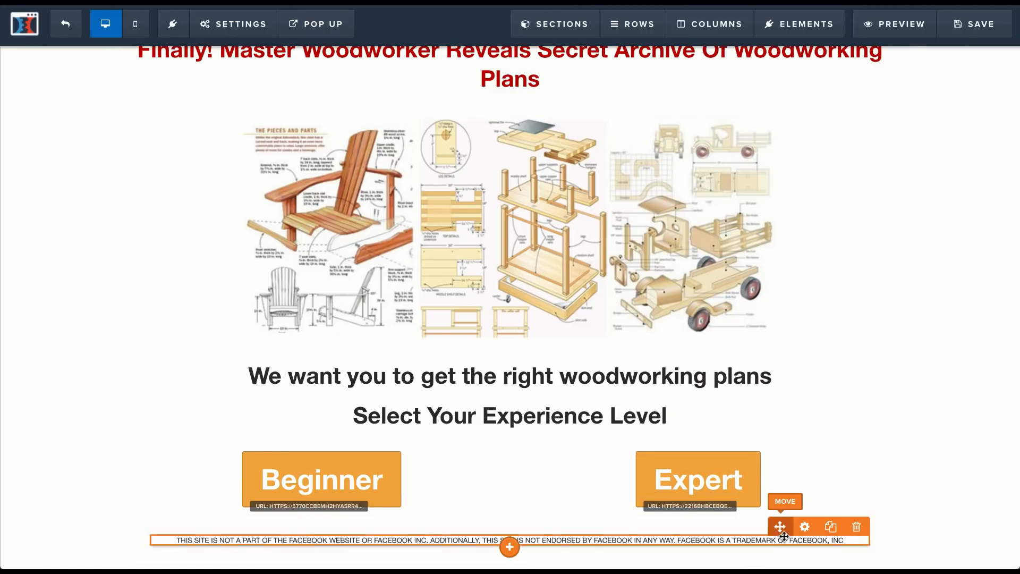
Step: Duplicate the Facebook disclaimer sub-headline and clear the text of the lower copy
{"action": "left_click", "coordinate": [831, 528]}
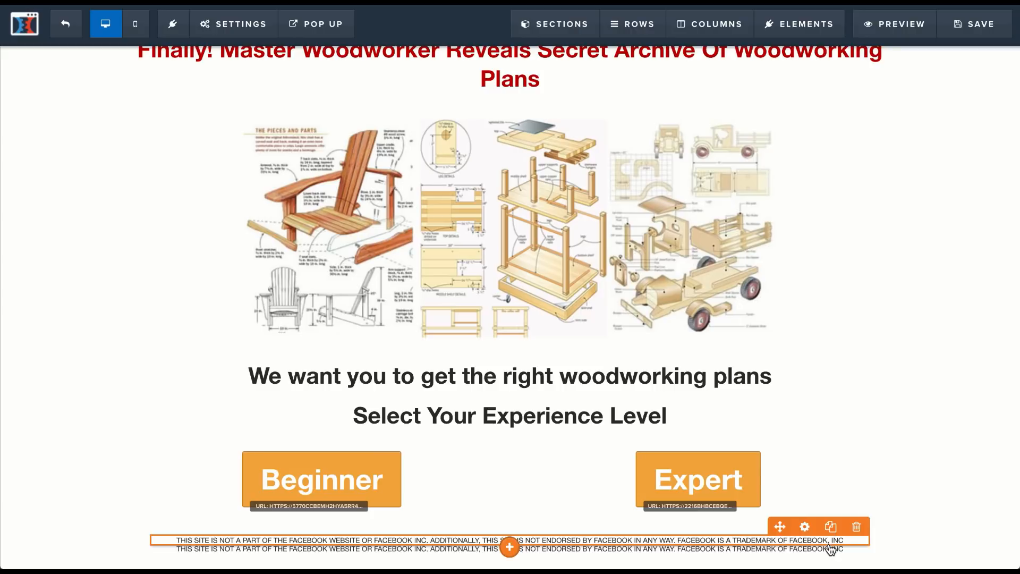
{"action": "triple_click", "coordinate": [828, 547]}
{"action": "key", "text": "BackSpace"}
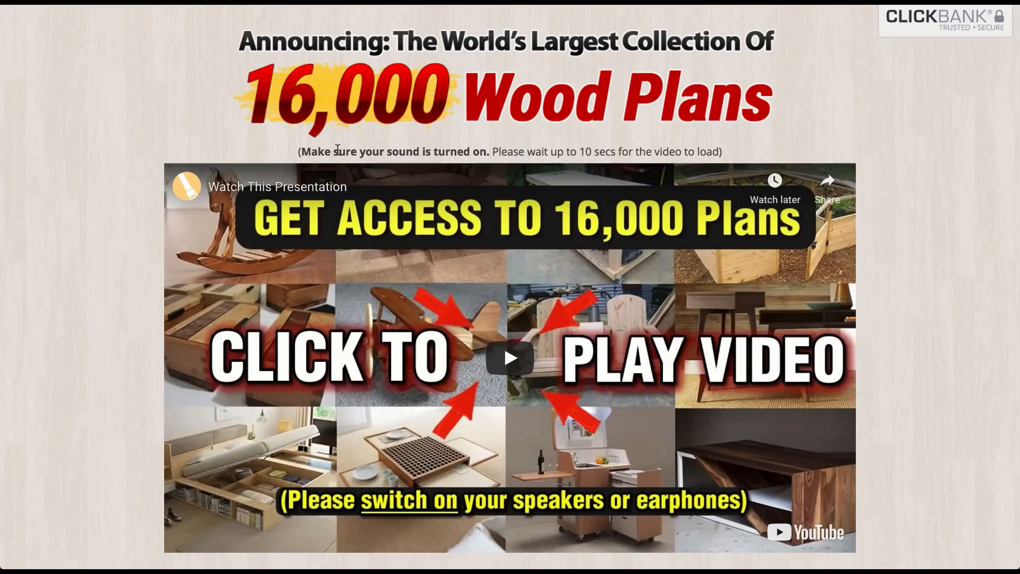
Step: Copy the words Privacy and Terms from the TedsWoodworking sales page footer and paste them into the emptied sub-headline in ClickFunnels
{"action": "scroll", "coordinate": [337, 150], "scroll_direction": "down", "scroll_amount": 6}
{"action": "scroll", "coordinate": [337, 150], "scroll_direction": "down", "scroll_amount": 15}
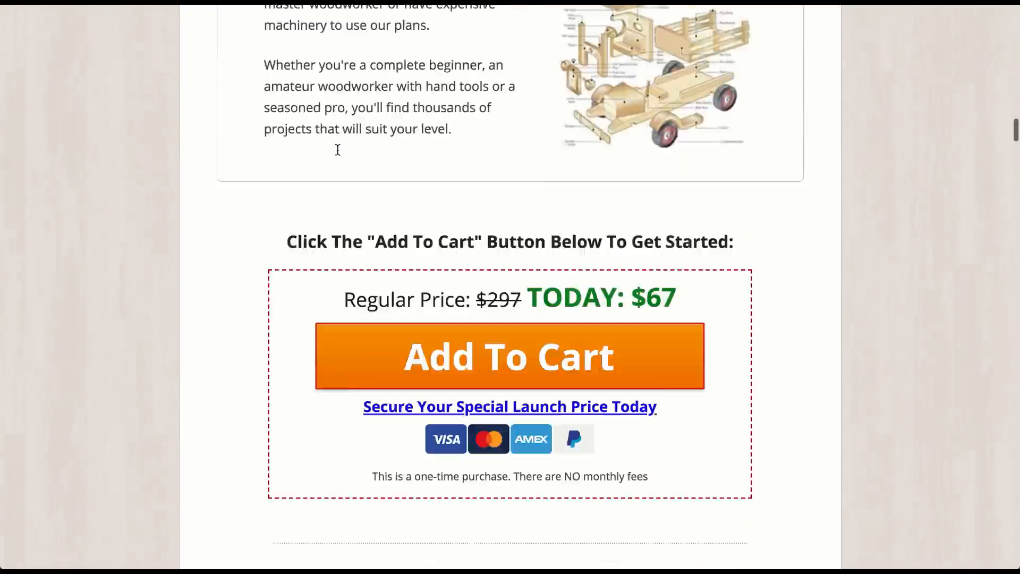
{"action": "scroll", "coordinate": [337, 150], "scroll_direction": "down", "scroll_amount": 20}
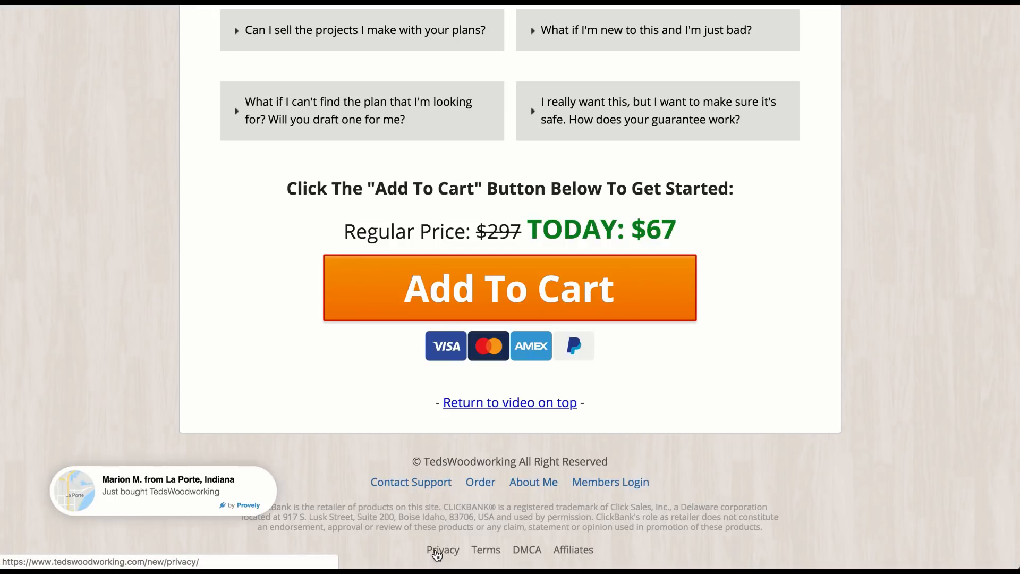
{"action": "left_click_drag", "start_coordinate": [412, 552], "coordinate": [504, 558]}
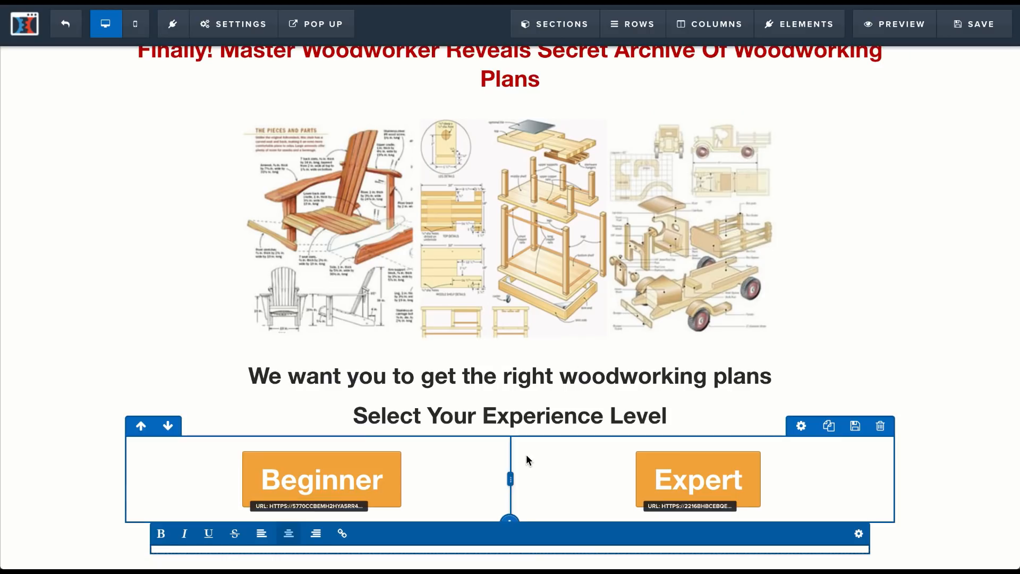
{"action": "type", "text": "Privacy Terms"}
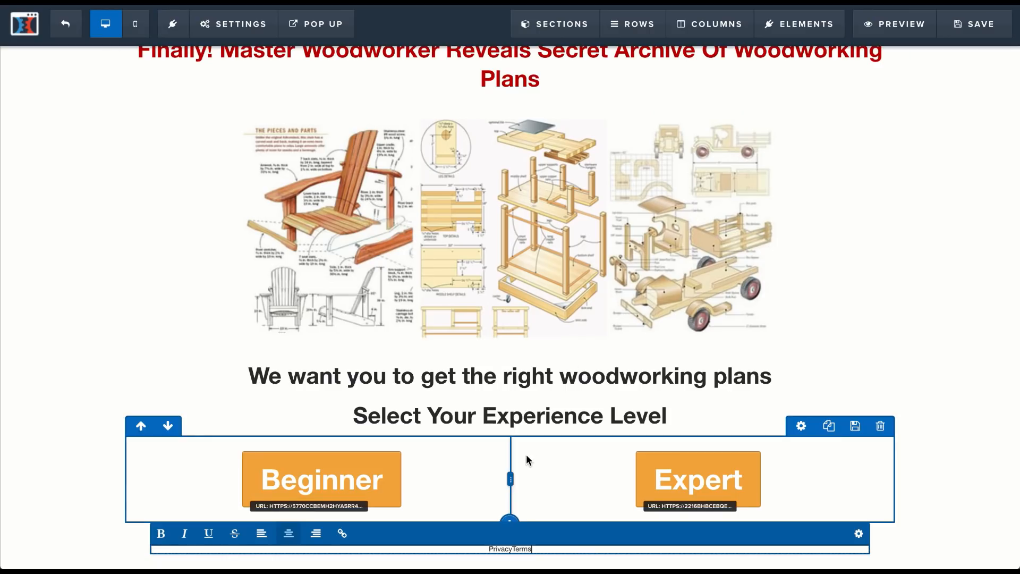
Step: Separate the words Privacy and Terms in the footer sub-headline with a space and turn Privacy into a link
{"action": "left_click", "coordinate": [513, 548]}
{"action": "mouse_move", "coordinate": [492, 549]}
{"action": "left_mouse_down"}
{"action": "mouse_move", "coordinate": [507, 550]}
{"action": "mouse_move", "coordinate": [486, 549]}
{"action": "left_mouse_up"}
{"action": "left_click", "coordinate": [509, 550]}
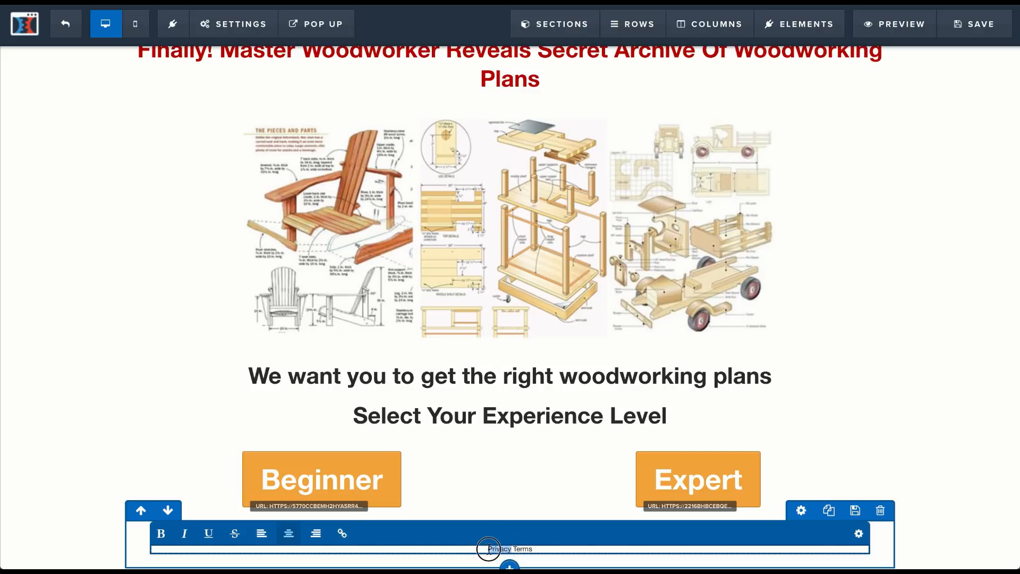
{"action": "left_click", "coordinate": [342, 533]}
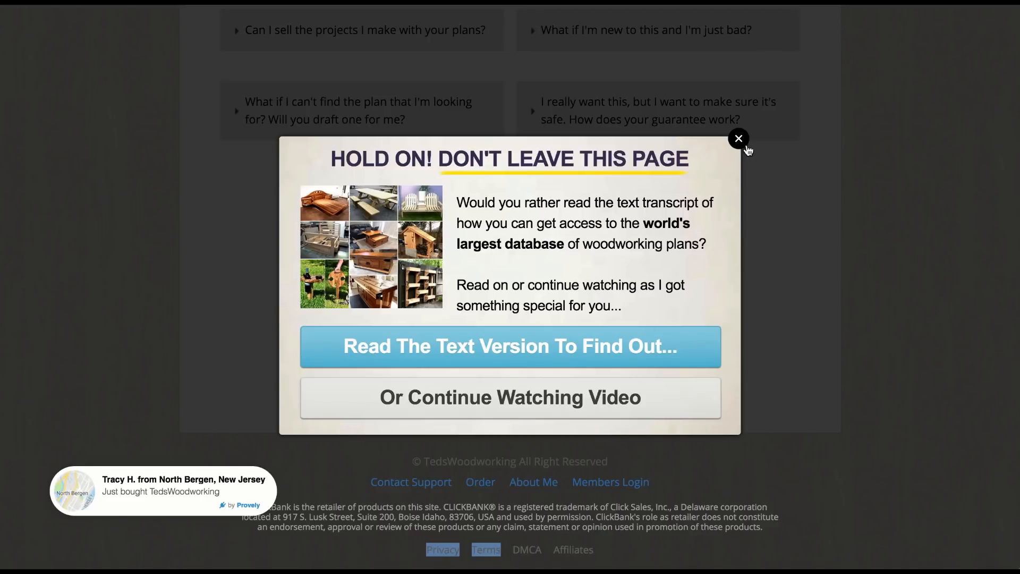
Step: Point the Privacy link to the privacy page address copied from the TedsWoodworking footer and color the link black
{"action": "left_click", "coordinate": [745, 146]}
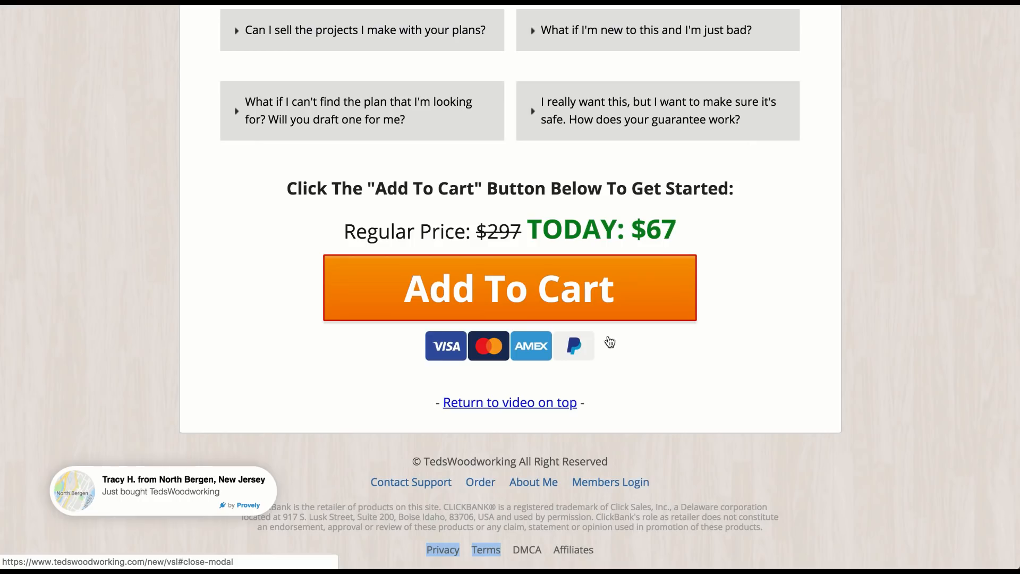
{"action": "right_click", "coordinate": [449, 552]}
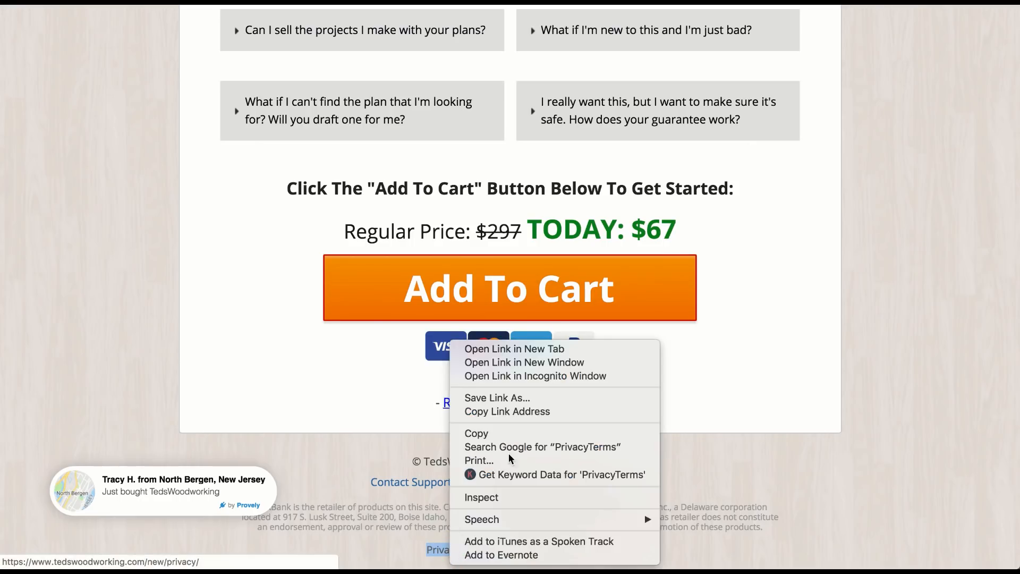
{"action": "left_click", "coordinate": [537, 410]}
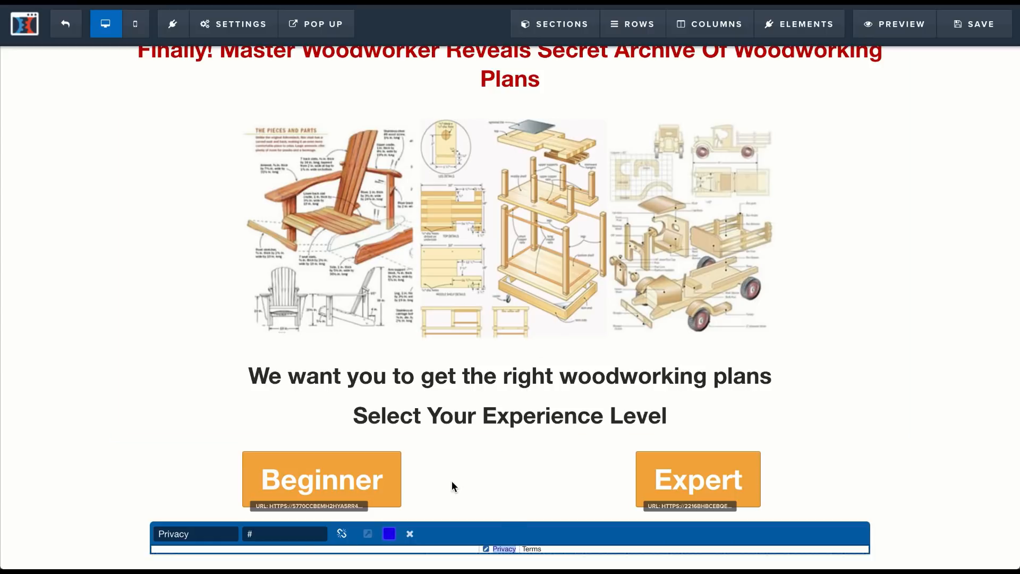
{"action": "left_click", "coordinate": [287, 533]}
{"action": "key", "text": "ctrl+a"}
{"action": "key", "text": "ctrl+v"}
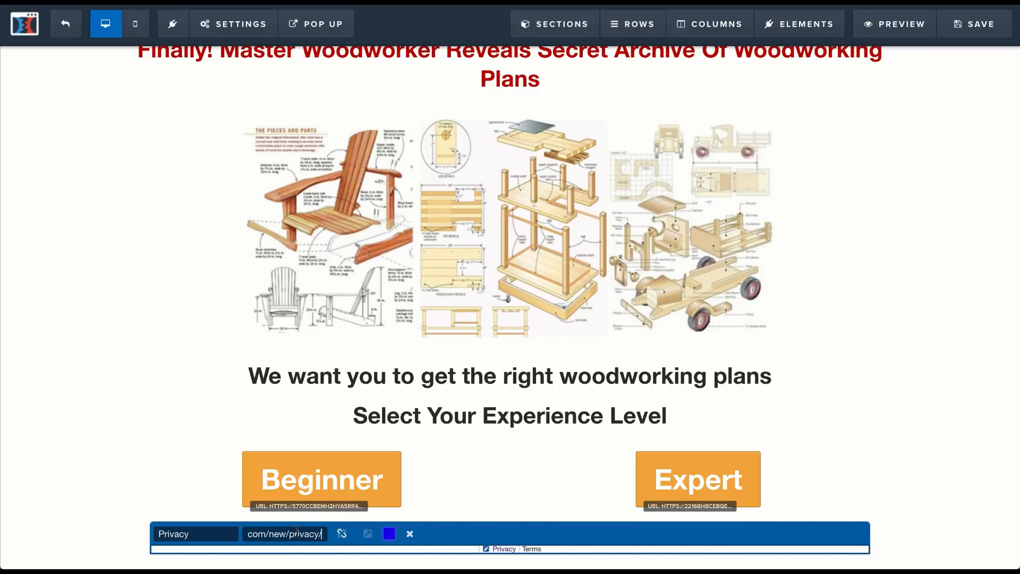
{"action": "left_click", "coordinate": [388, 534]}
{"action": "left_click", "coordinate": [534, 550]}
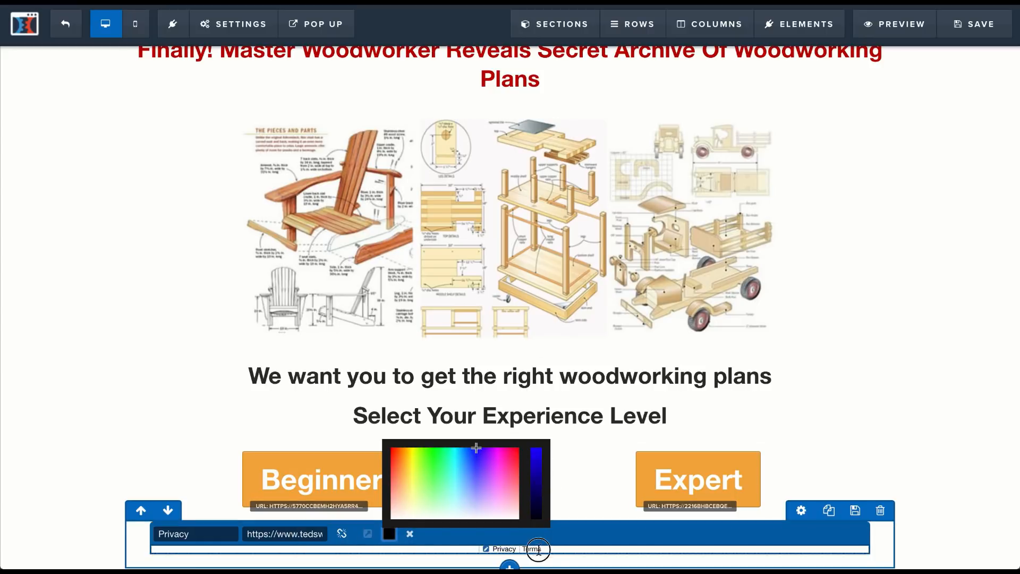
Step: Turn the word Terms into a link to the terms page address copied from the TedsWoodworking footer
{"action": "left_click", "coordinate": [534, 553]}
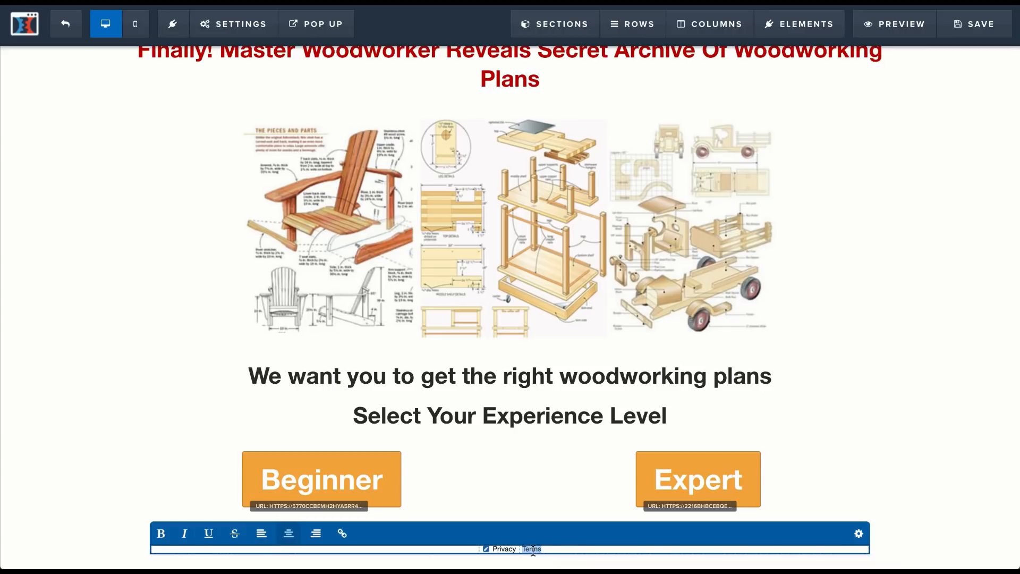
{"action": "left_click", "coordinate": [341, 534]}
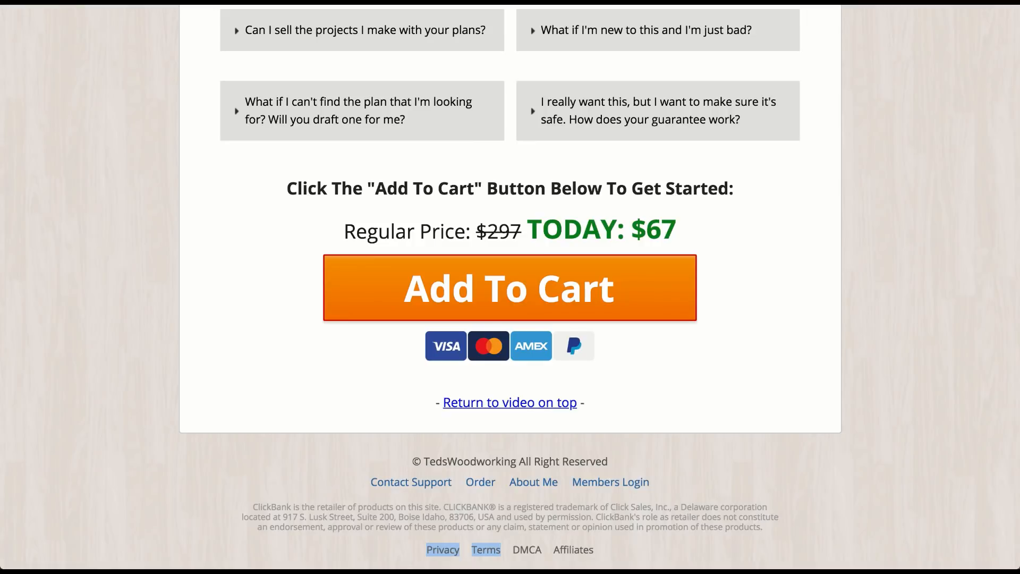
{"action": "right_click", "coordinate": [495, 551]}
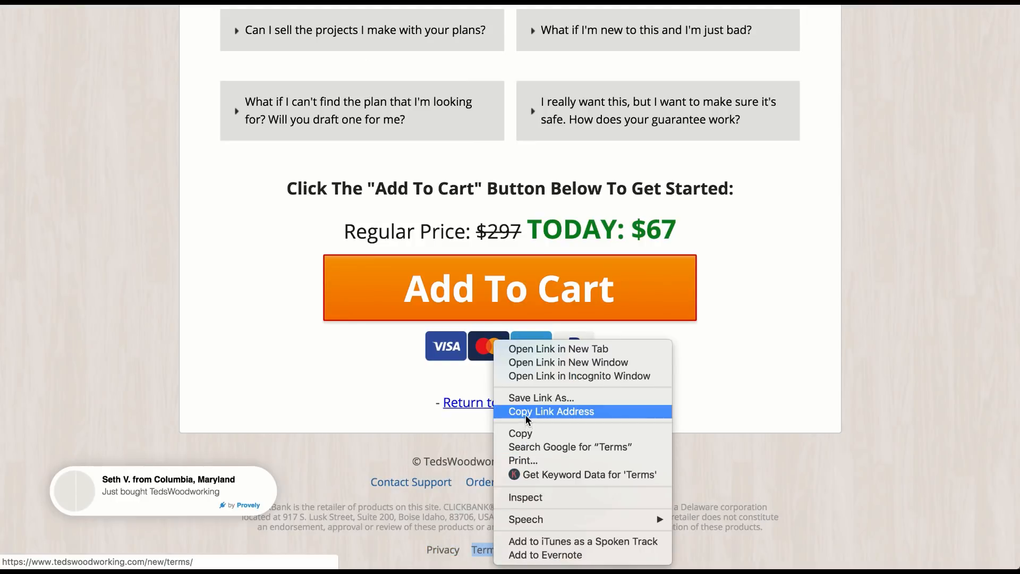
{"action": "left_click", "coordinate": [525, 413]}
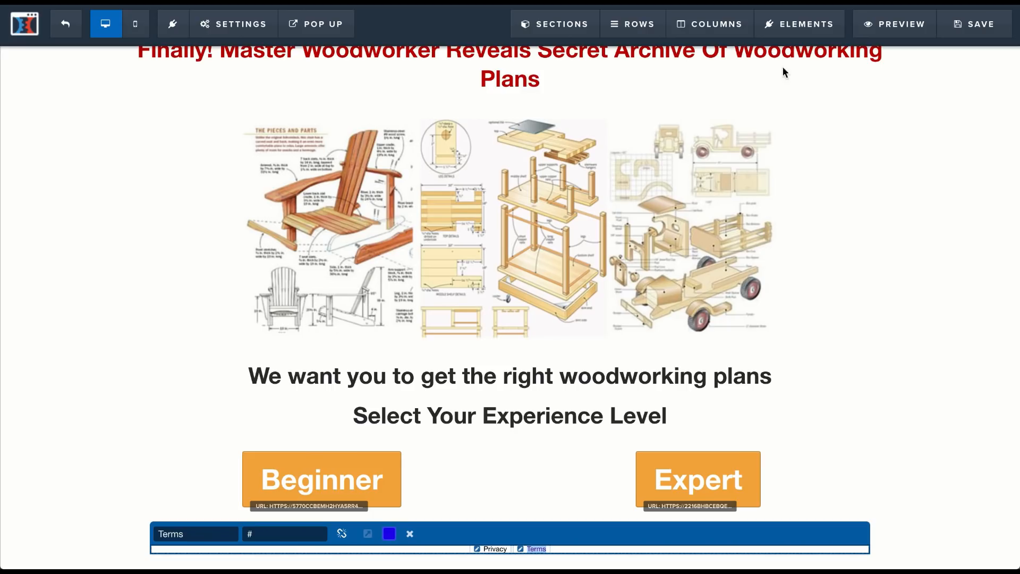
{"action": "triple_click", "coordinate": [298, 535]}
{"action": "key", "text": "ctrl+v"}
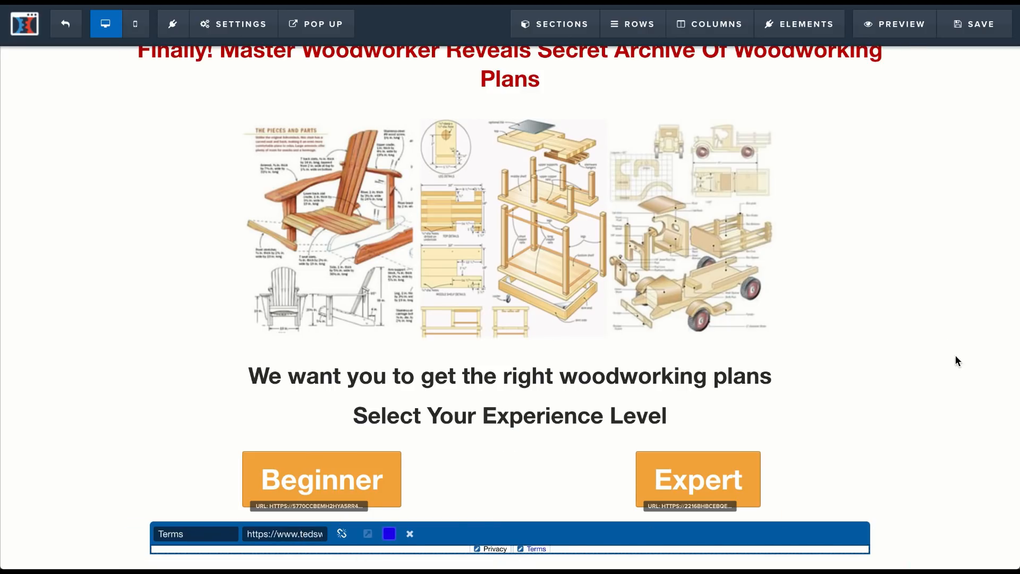
{"action": "left_click", "coordinate": [957, 361]}
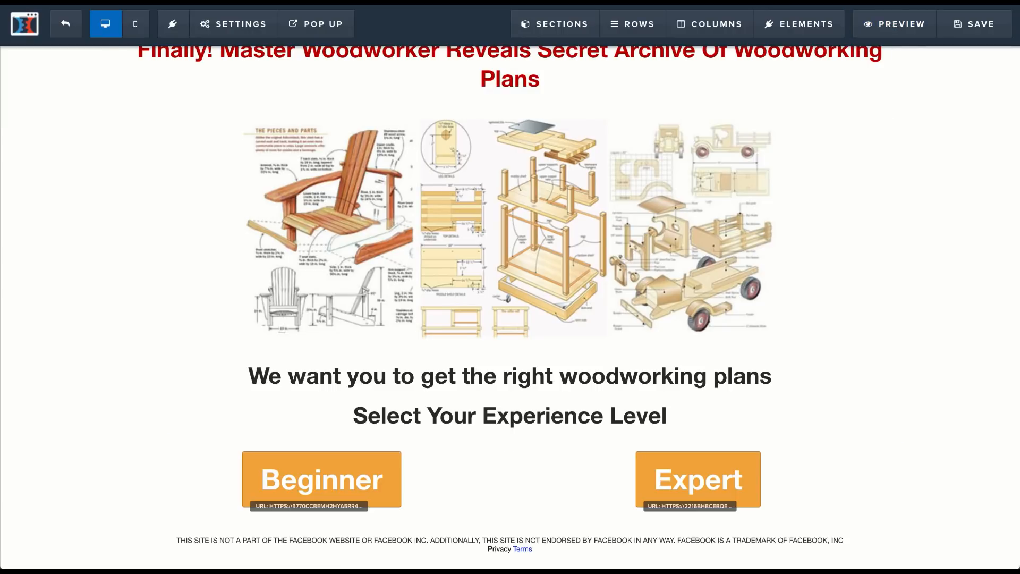
Step: Change the color of the Terms link to black
{"action": "left_click", "coordinate": [528, 551]}
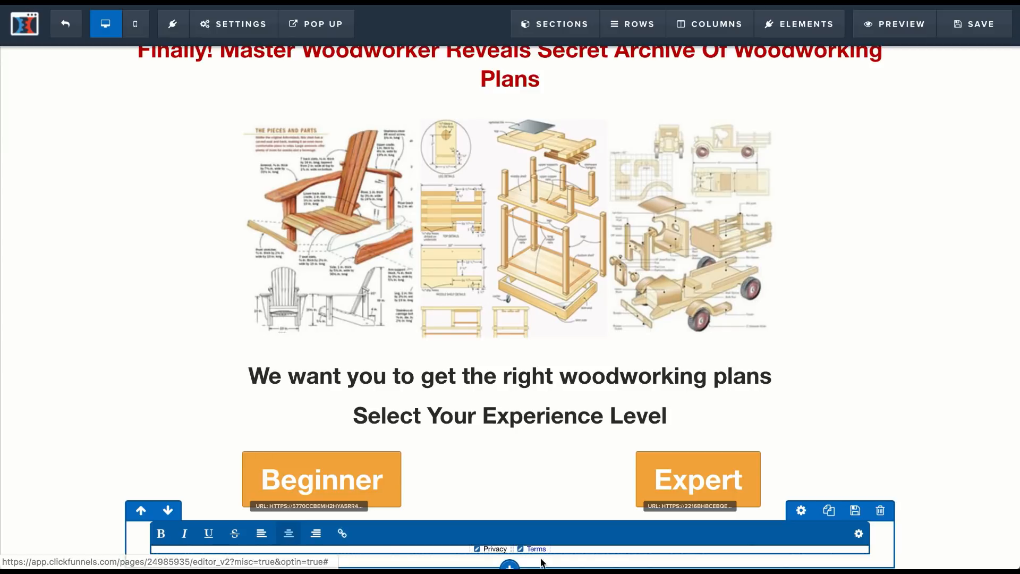
{"action": "left_click", "coordinate": [523, 549]}
{"action": "left_click", "coordinate": [390, 533]}
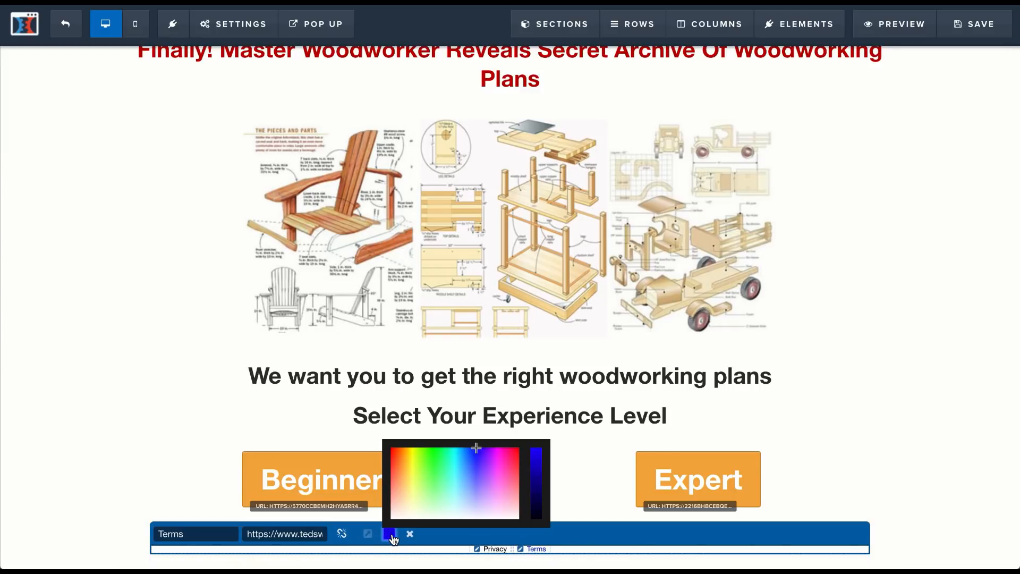
{"action": "left_click", "coordinate": [543, 530]}
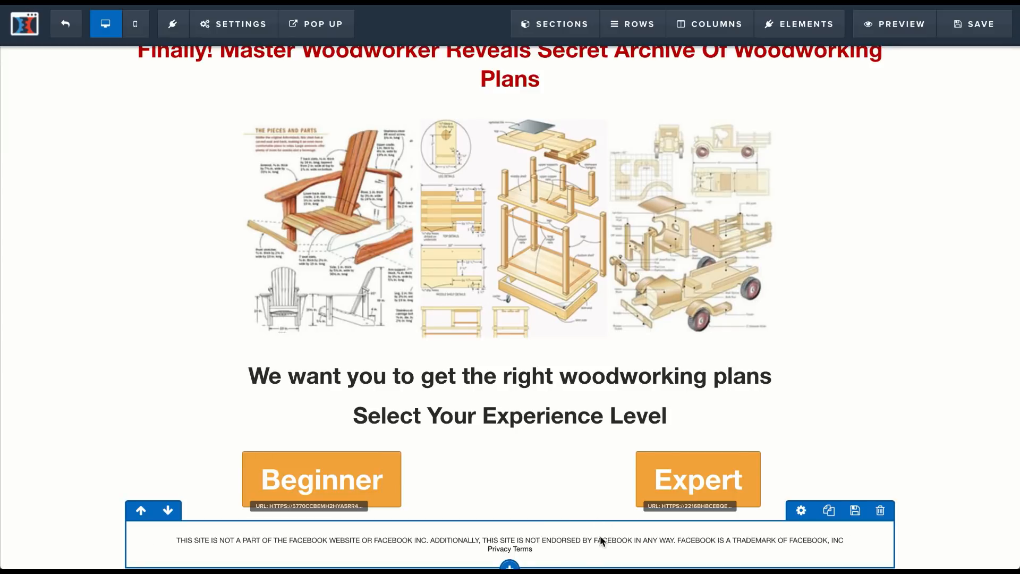
Step: Add the word Contact after Terms in the footer sub-headline and turn it into a link
{"action": "left_click", "coordinate": [577, 548]}
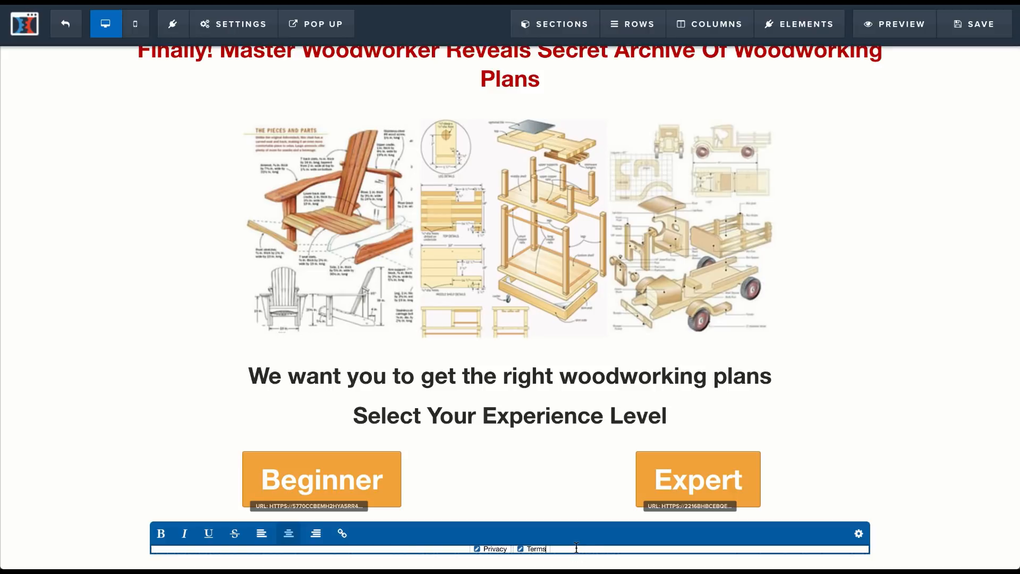
{"action": "type", "text": "Contact"}
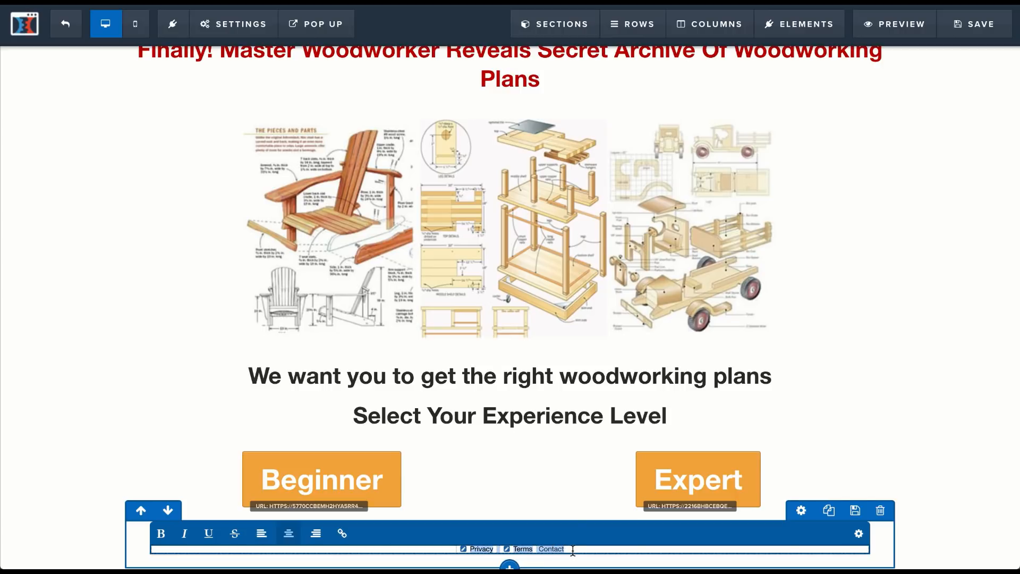
{"action": "left_click", "coordinate": [546, 551]}
{"action": "left_click_drag", "start_coordinate": [539, 550], "coordinate": [571, 548]}
{"action": "left_click", "coordinate": [342, 533]}
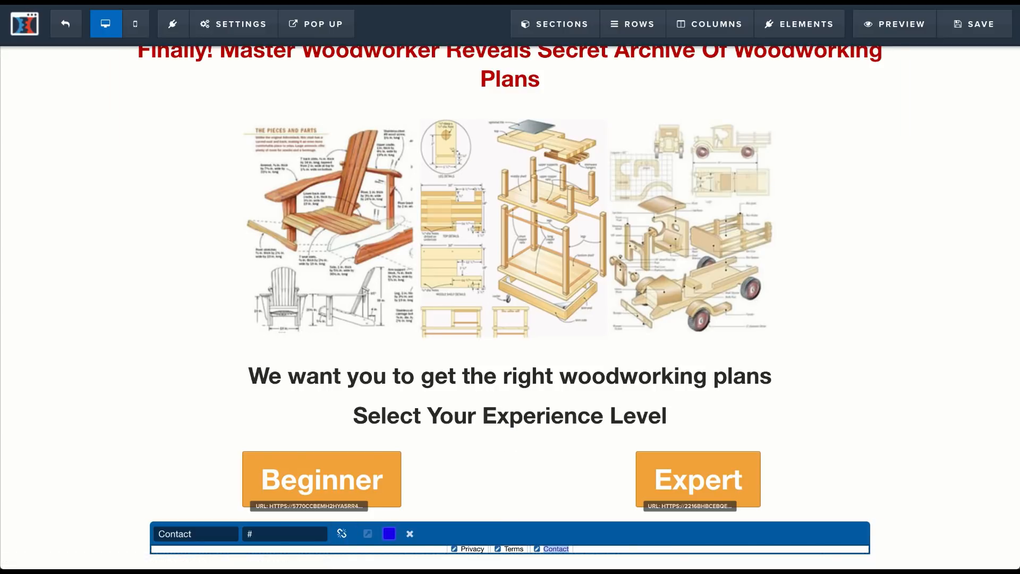
Step: Copy the Contact Support link address from the TedsWoodworking footer and paste it as the Contact link's URL
{"action": "key", "text": "ctrl+Tab"}
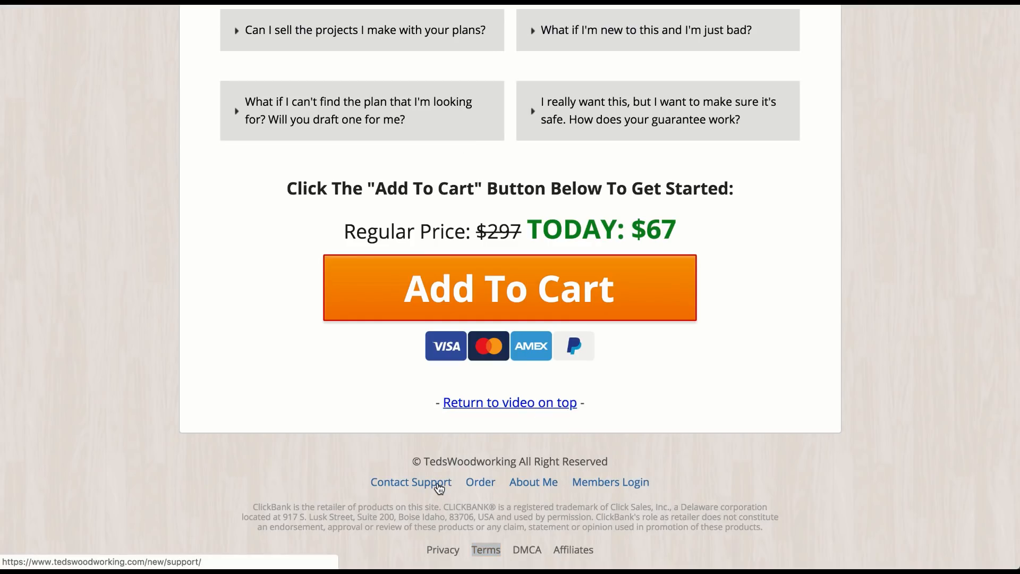
{"action": "right_click", "coordinate": [438, 487]}
{"action": "left_click", "coordinate": [486, 415]}
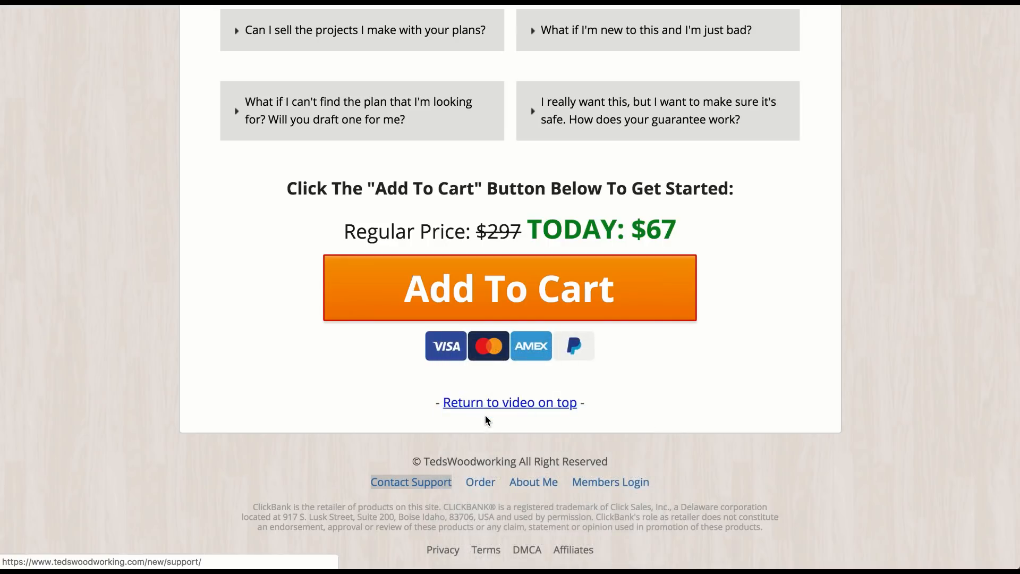
{"action": "key", "text": "ctrl+shift+Tab"}
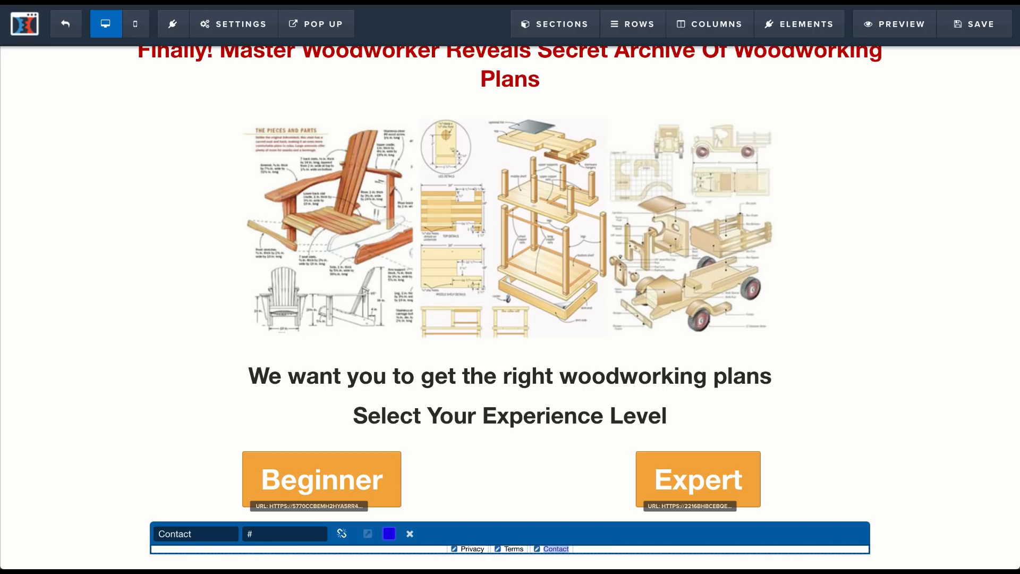
{"action": "double_click", "coordinate": [260, 534]}
{"action": "key", "text": "ctrl+v"}
Step: Change the color of the Contact link to black and finish editing the footer text
{"action": "left_click", "coordinate": [389, 534]}
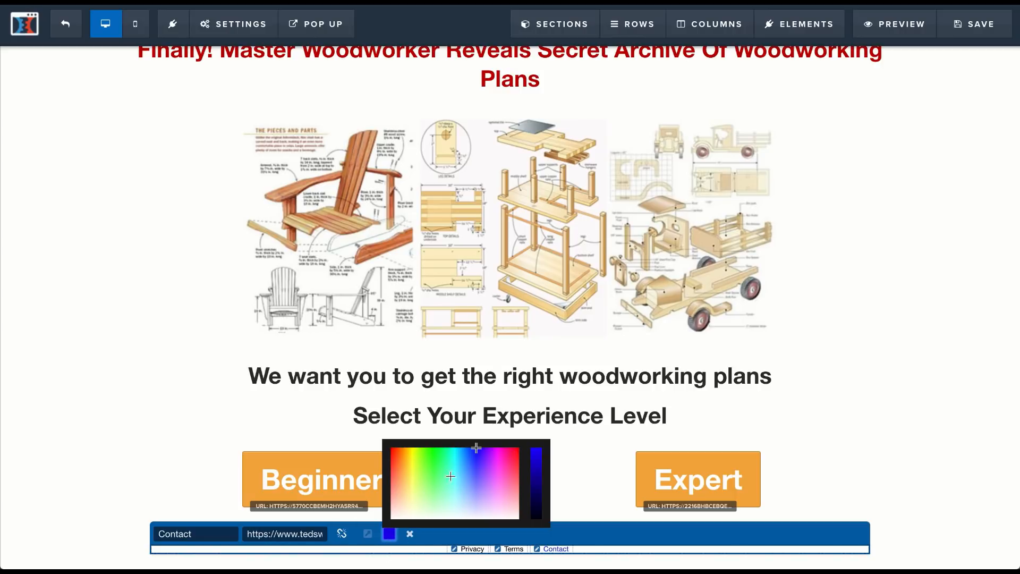
{"action": "left_click_drag", "start_coordinate": [538, 456], "coordinate": [533, 531]}
{"action": "left_click", "coordinate": [578, 537]}
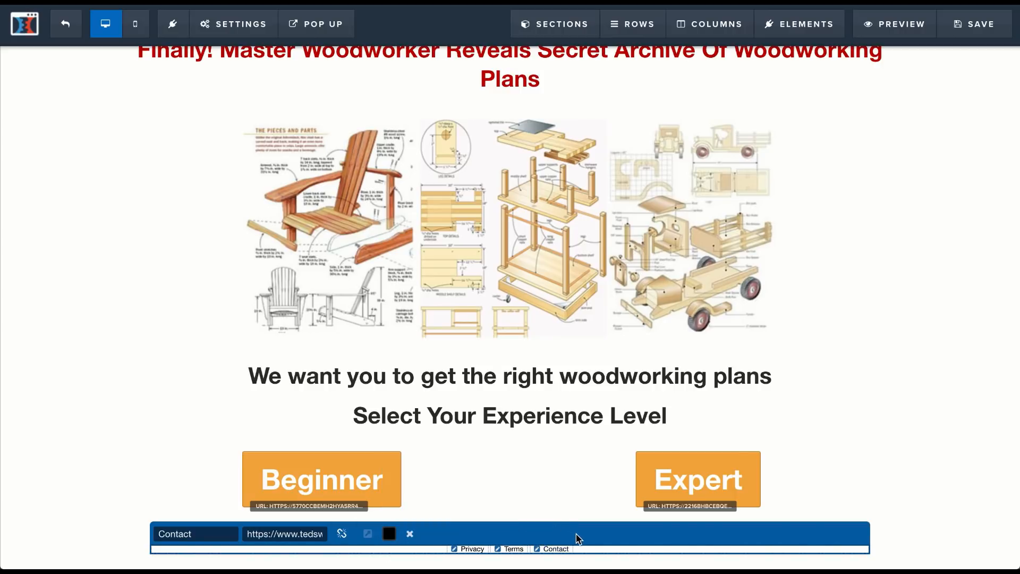
{"action": "left_click", "coordinate": [544, 514]}
Step: Give the Privacy Terms Contact sub-headline a top margin of 10 and a font size of 12, and save the page
{"action": "scroll", "coordinate": [588, 549], "scroll_direction": "down", "scroll_amount": 1}
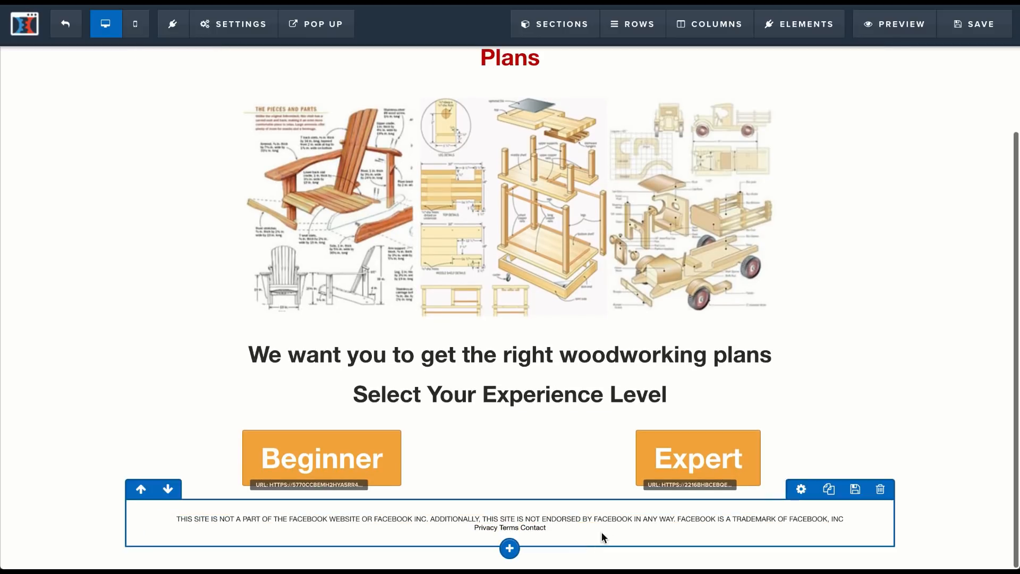
{"action": "left_click", "coordinate": [805, 514]}
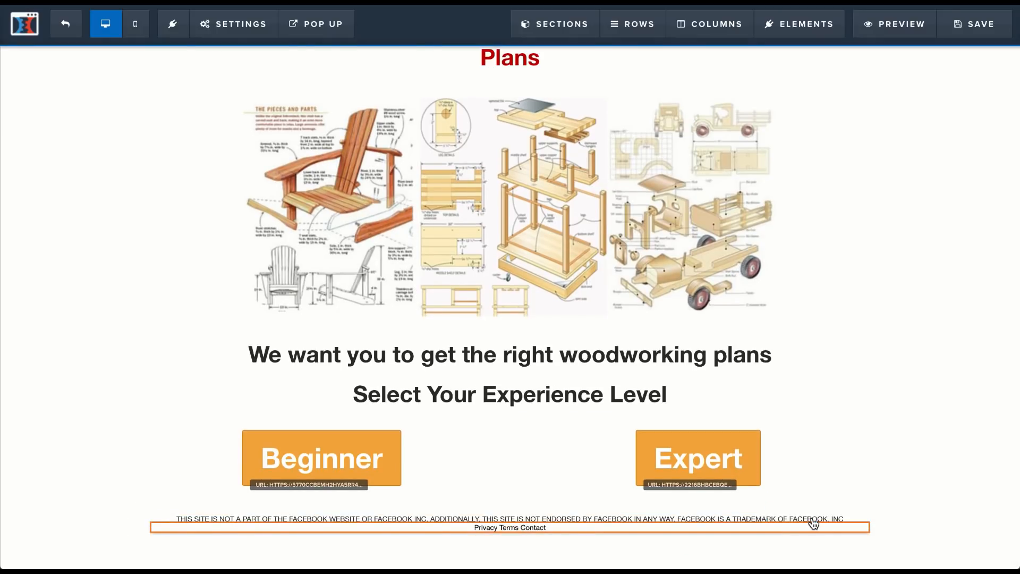
{"action": "left_click_drag", "start_coordinate": [861, 137], "coordinate": [874, 138]}
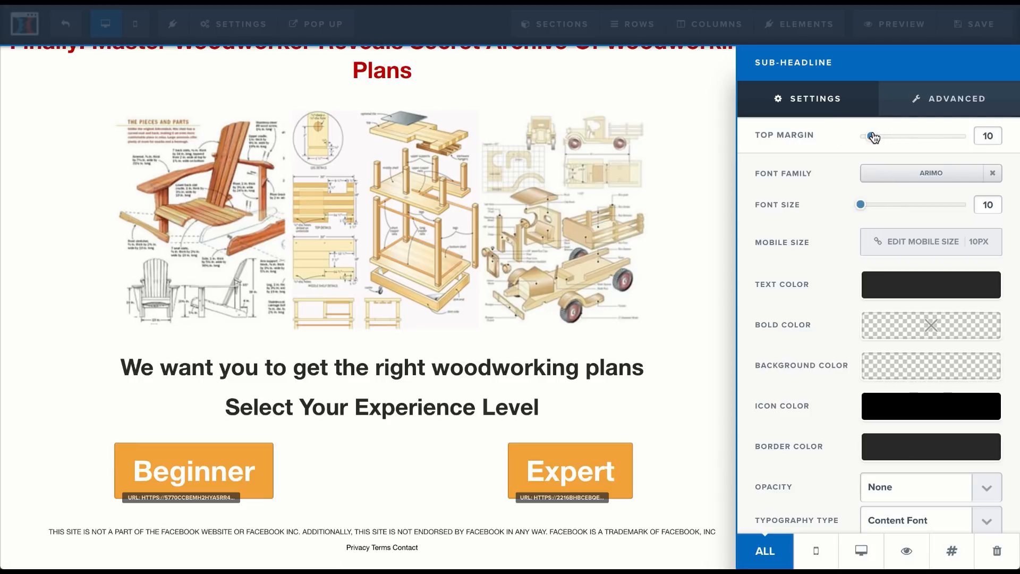
{"action": "left_click_drag", "start_coordinate": [863, 204], "coordinate": [866, 209]}
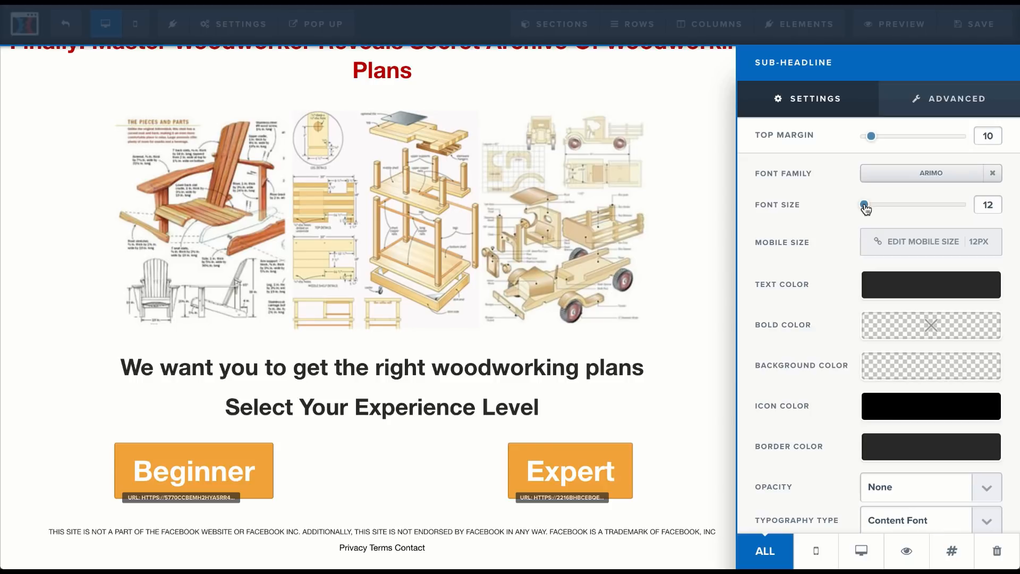
{"action": "left_click", "coordinate": [674, 372]}
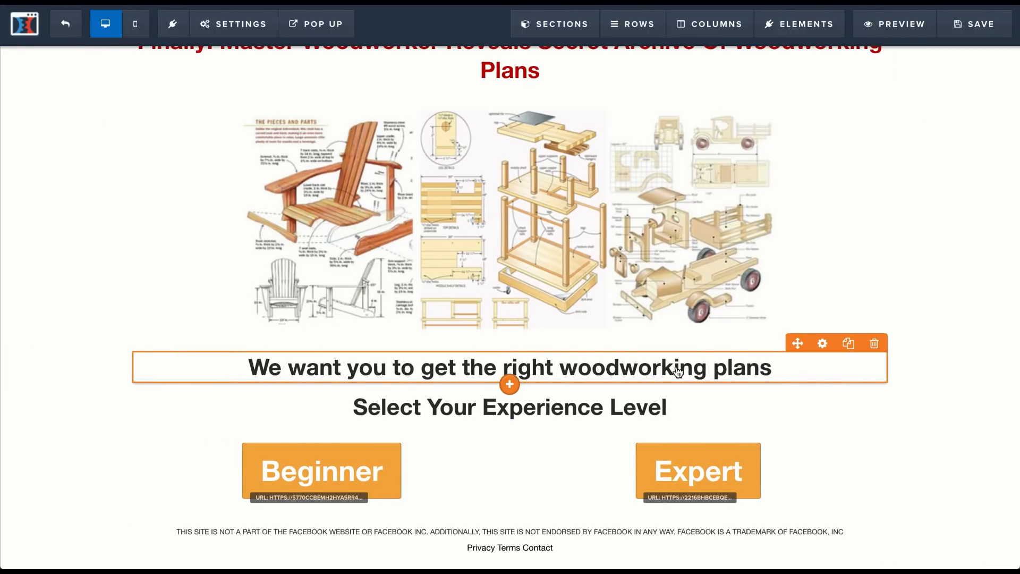
{"action": "left_click", "coordinate": [958, 37]}
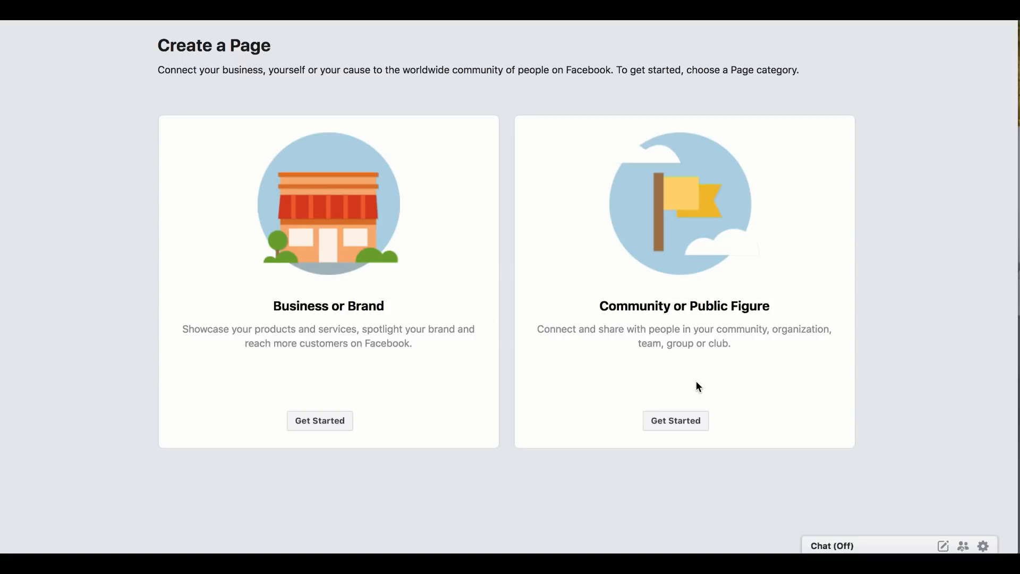
Step: On Facebook, start a new Community or Public Figure page and name it The Woodworkers Club
{"action": "left_click", "coordinate": [657, 426]}
{"action": "left_click", "coordinate": [581, 212]}
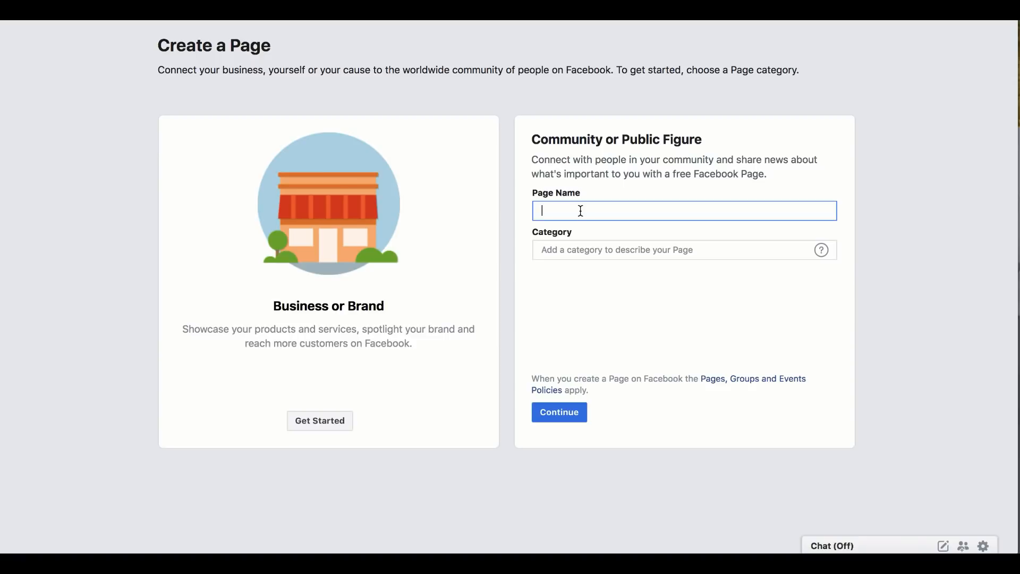
{"action": "type", "text": "The Woodworkers Club"}
Step: Set the new Facebook page's category to Community and continue with its creation
{"action": "left_click", "coordinate": [575, 242]}
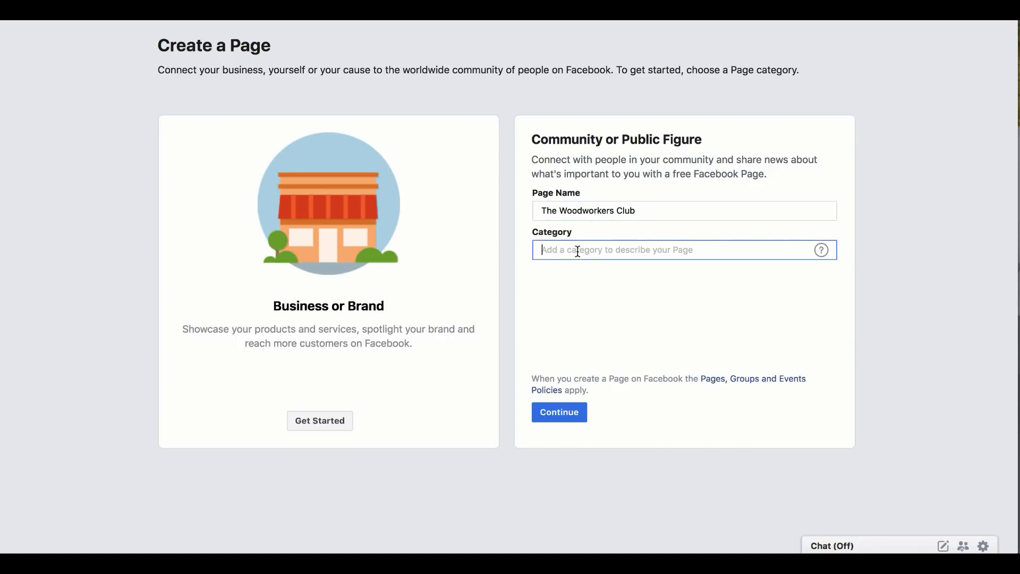
{"action": "type", "text": "co"}
{"action": "left_click", "coordinate": [583, 271]}
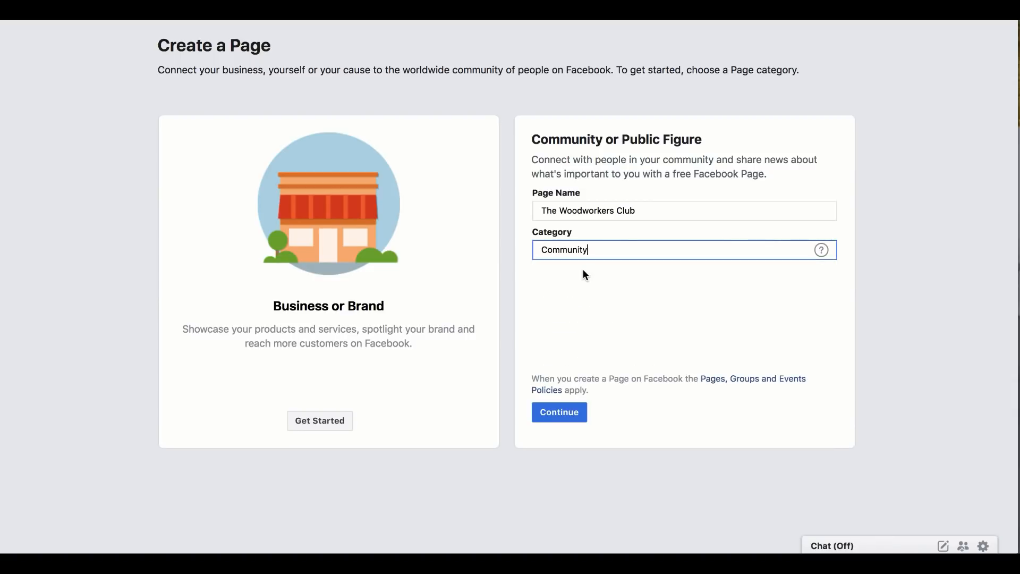
{"action": "left_click", "coordinate": [564, 414]}
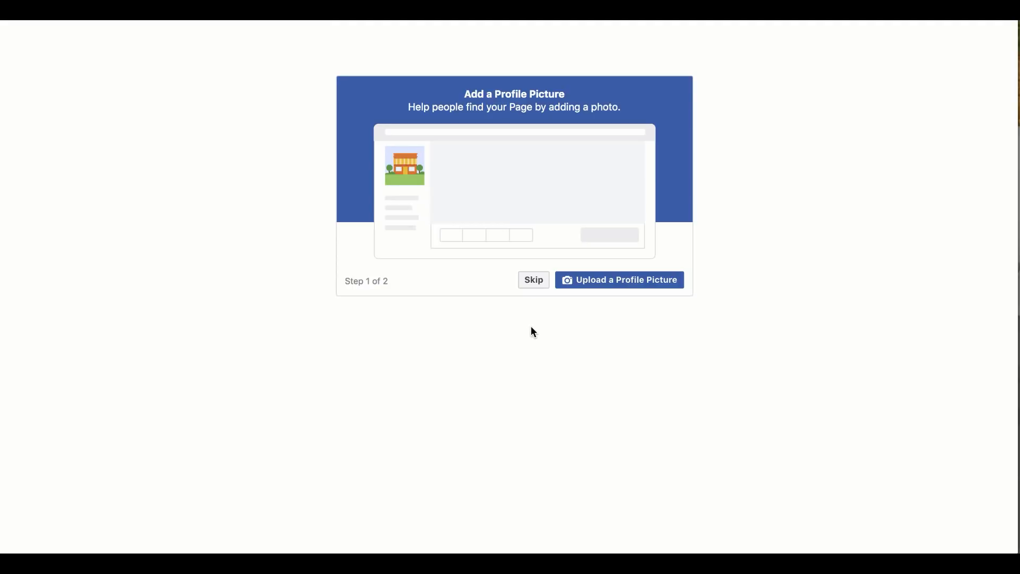
Step: Upload shutterstock_382064143.jpg from the Desktop as the new page's profile picture
{"action": "left_click", "coordinate": [591, 282]}
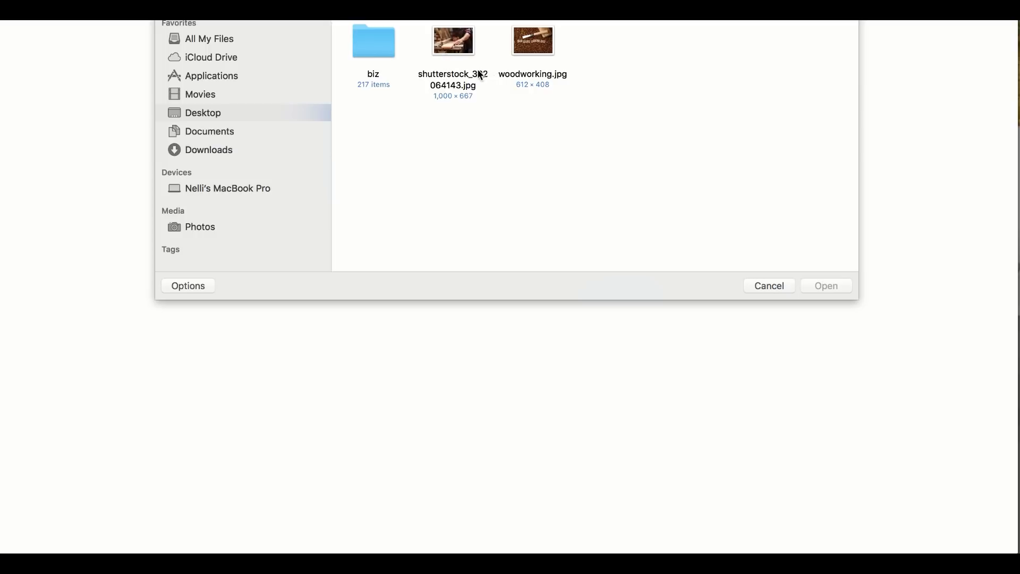
{"action": "left_click", "coordinate": [476, 77]}
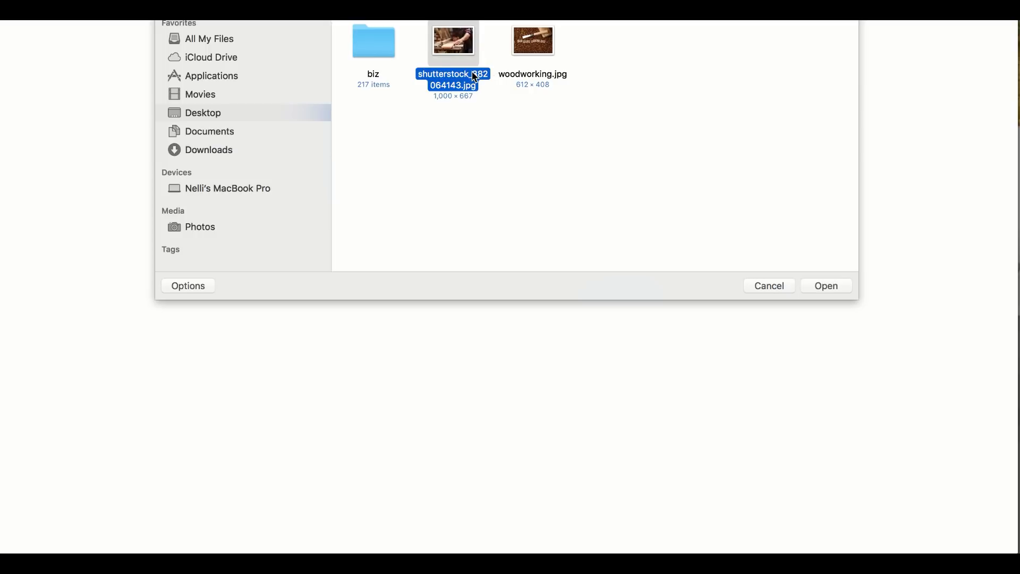
{"action": "left_click", "coordinate": [843, 291]}
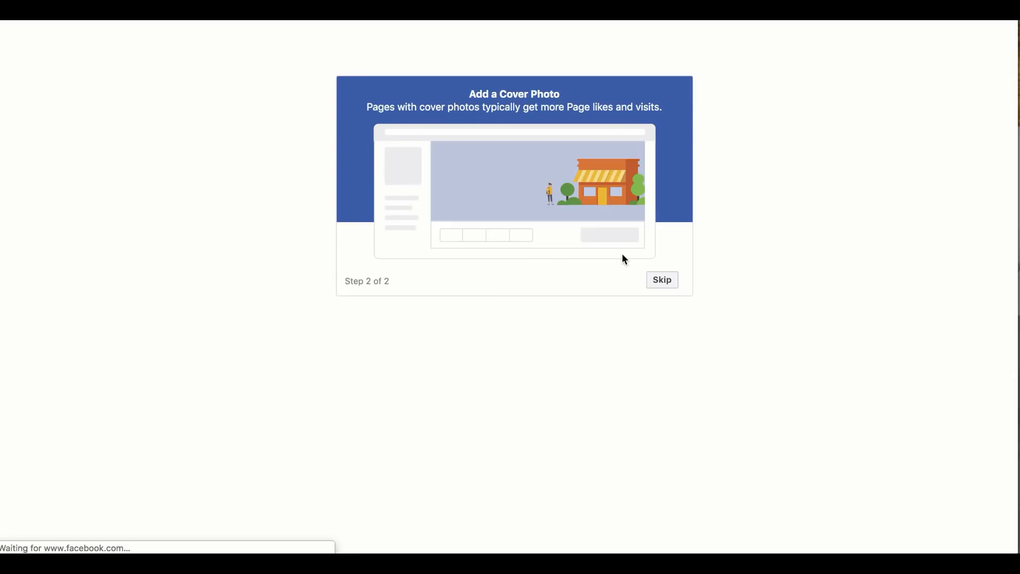
Step: Try to upload woodworking.jpg from the Desktop as the cover photo in the page setup
{"action": "left_click", "coordinate": [626, 280]}
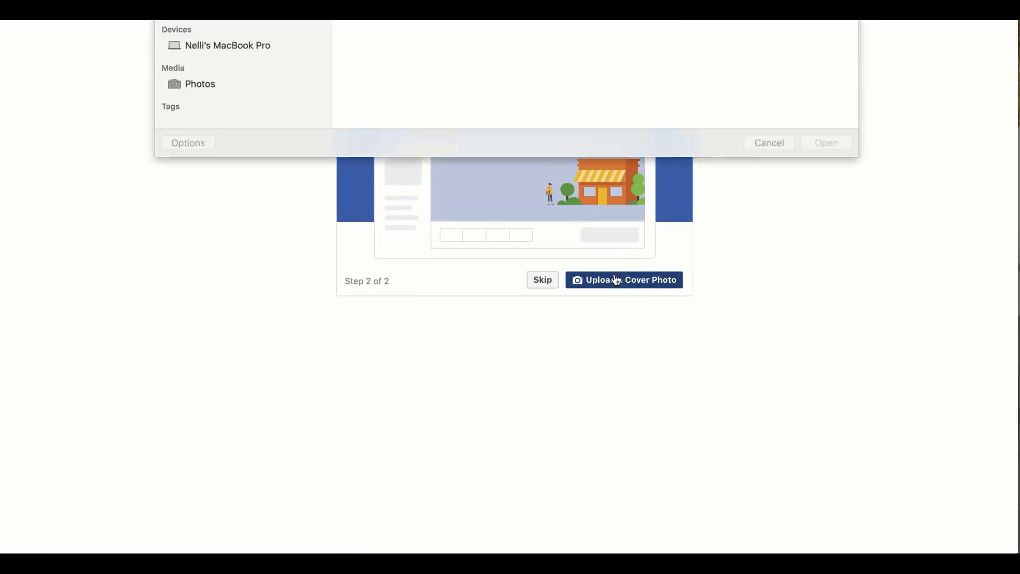
{"action": "left_click", "coordinate": [518, 80]}
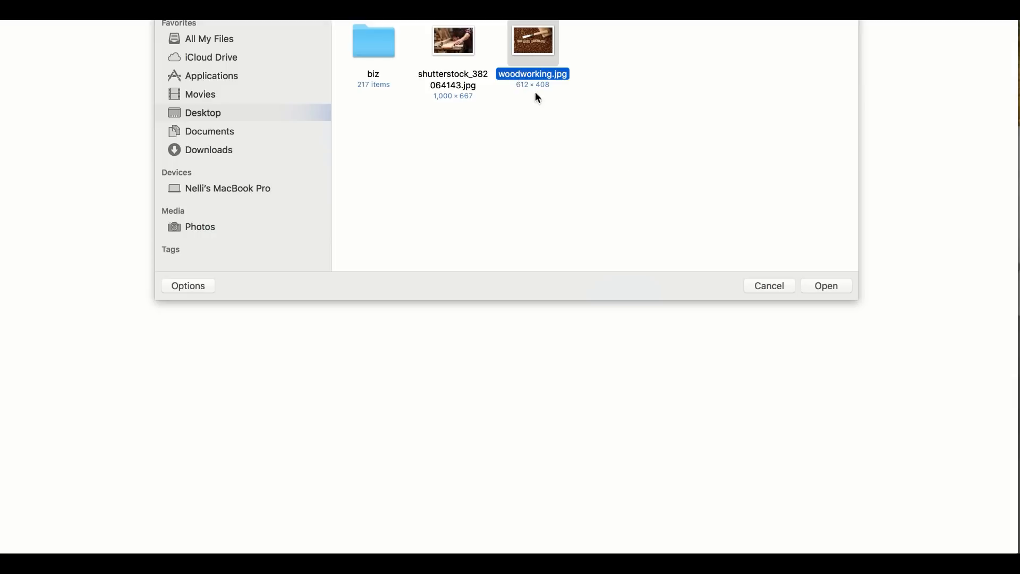
{"action": "left_click", "coordinate": [822, 290]}
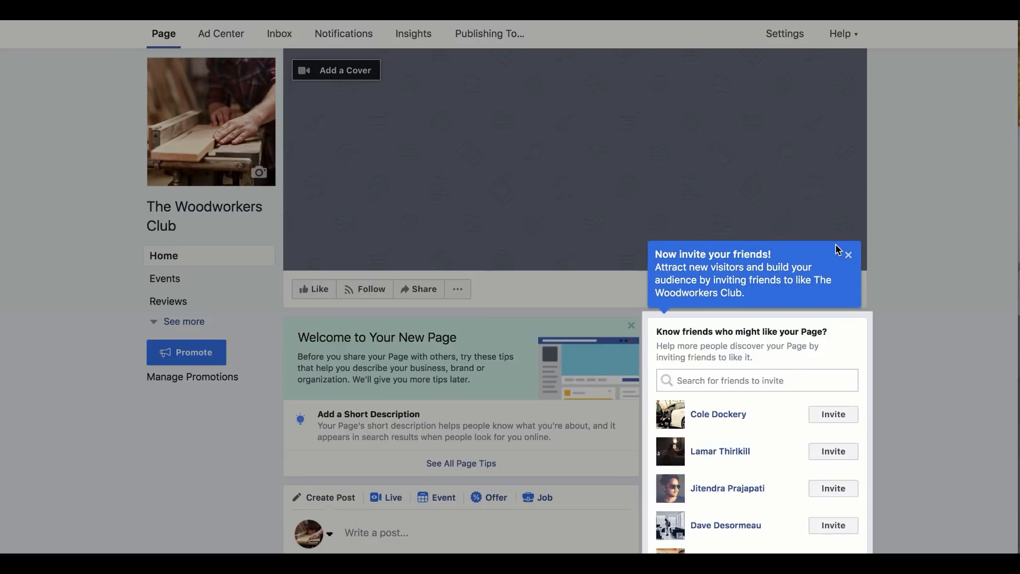
Step: Dismiss the friend invitation tip, upload woodworking.jpg as the page's cover photo, shift it slightly upward and save it
{"action": "left_click", "coordinate": [848, 257]}
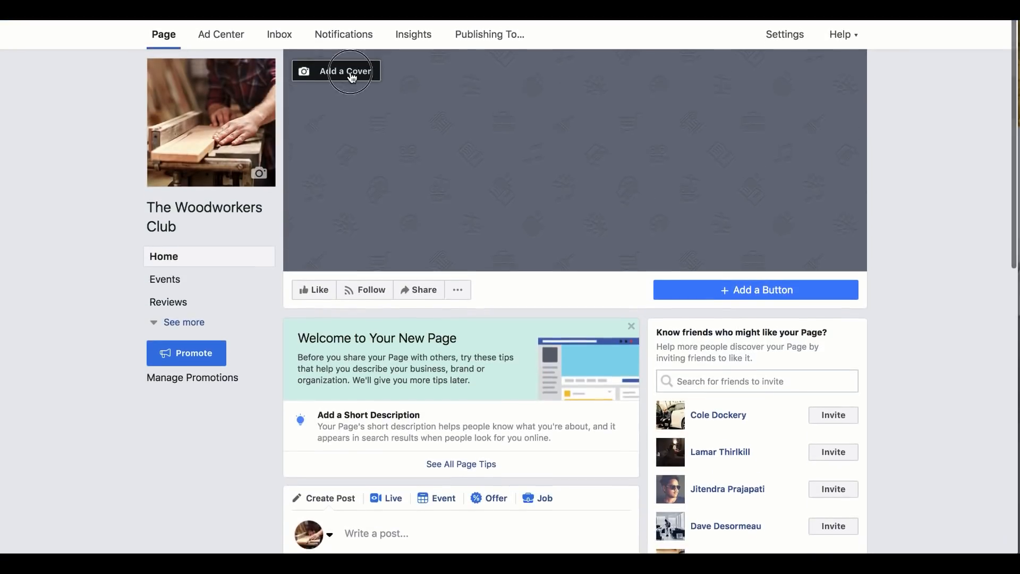
{"action": "left_click", "coordinate": [352, 75]}
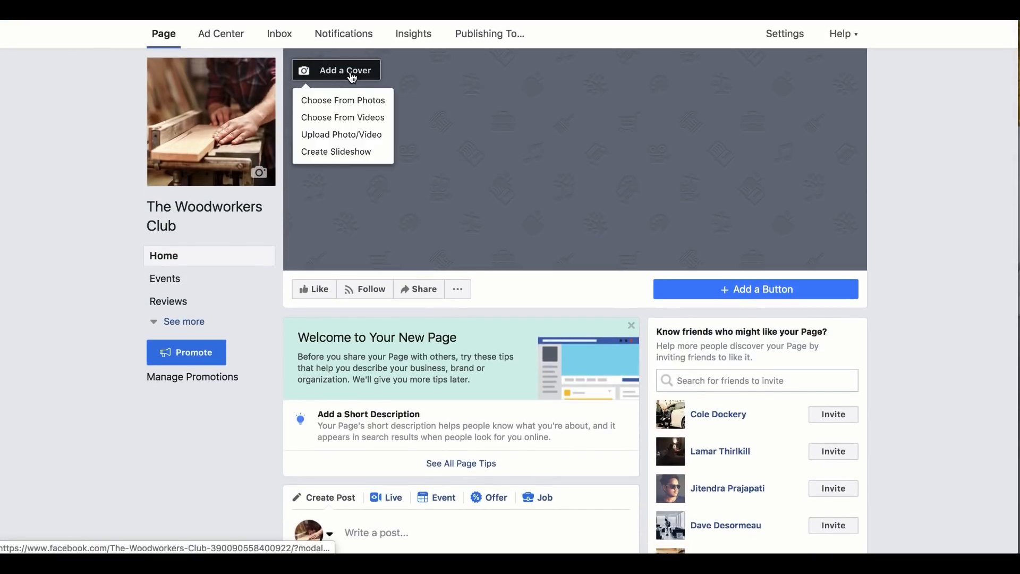
{"action": "left_click", "coordinate": [366, 139]}
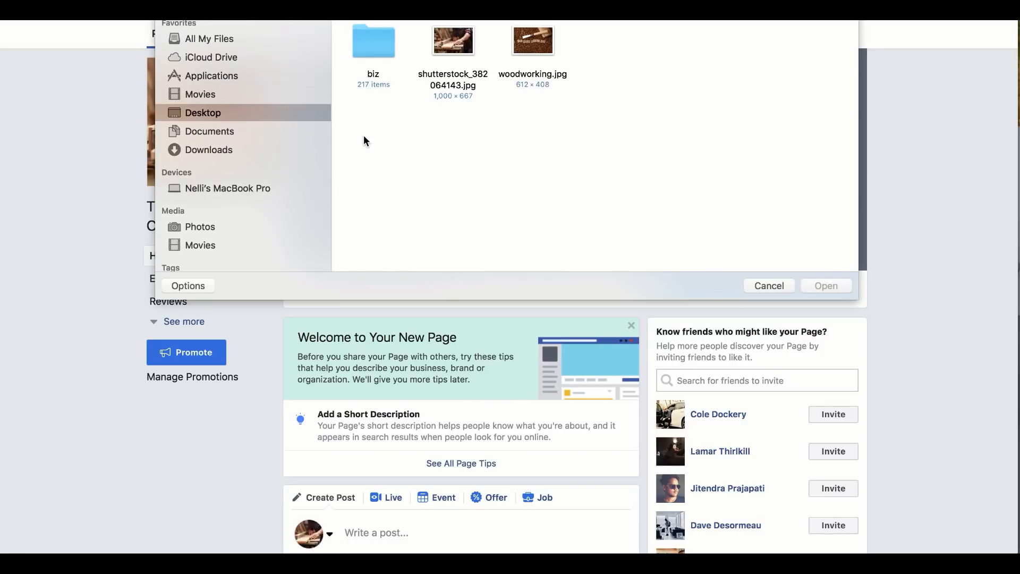
{"action": "left_click", "coordinate": [532, 37]}
{"action": "left_click", "coordinate": [810, 286]}
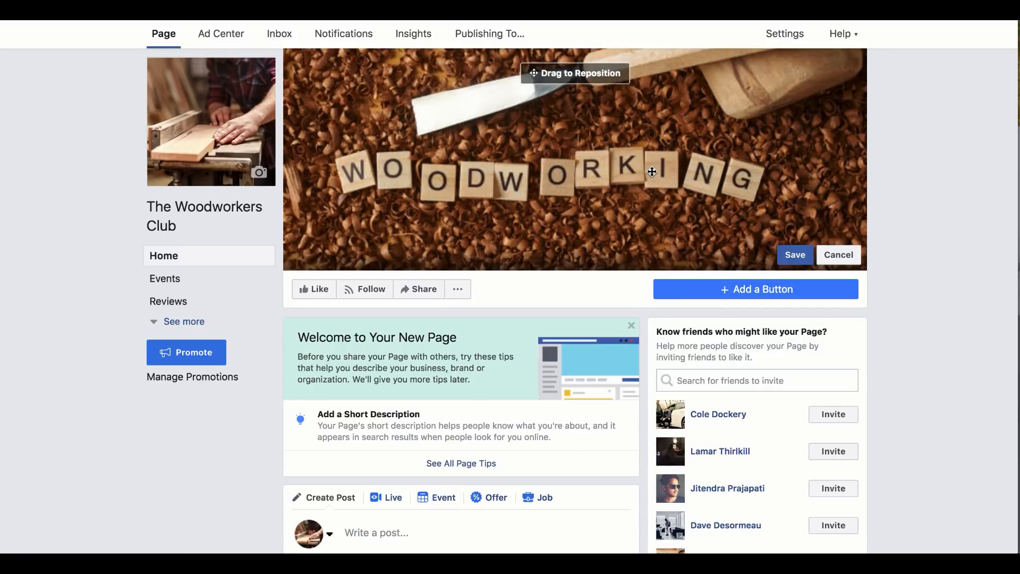
{"action": "left_click_drag", "start_coordinate": [652, 169], "coordinate": [651, 167]}
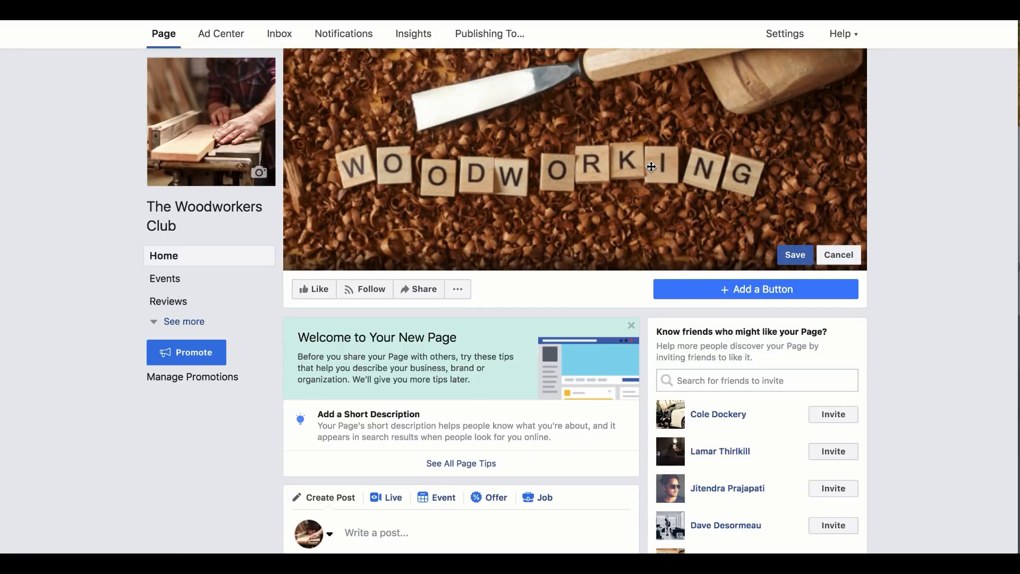
{"action": "left_click", "coordinate": [801, 256]}
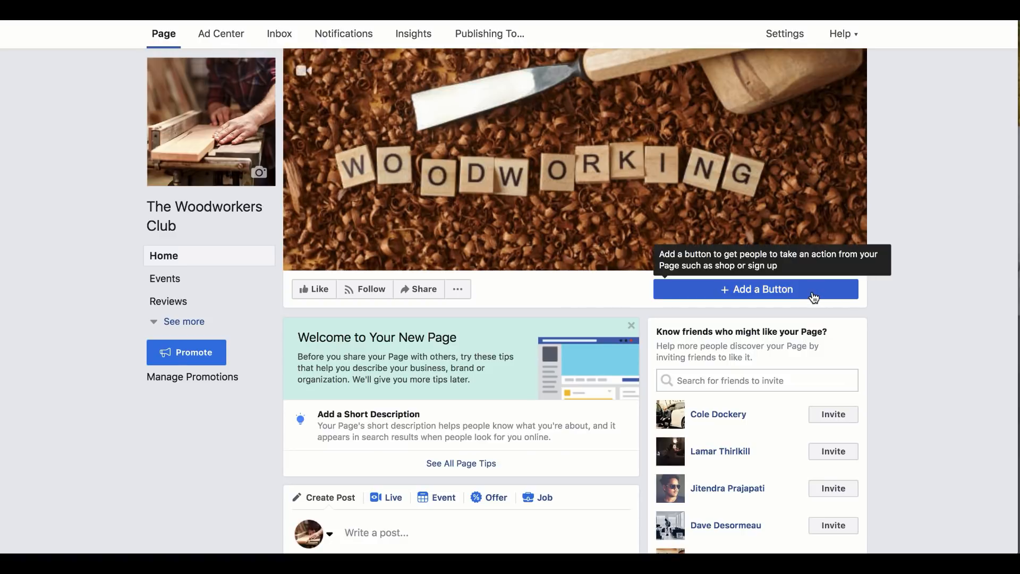
Step: Start adding a Learn More button to the page and continue to its destination setup
{"action": "left_click", "coordinate": [685, 293]}
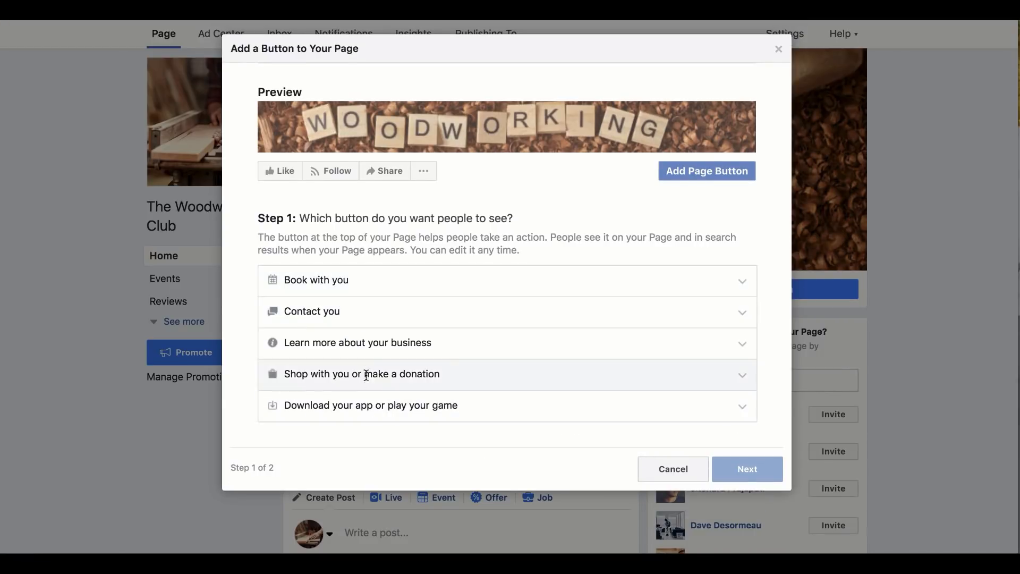
{"action": "left_click", "coordinate": [364, 344]}
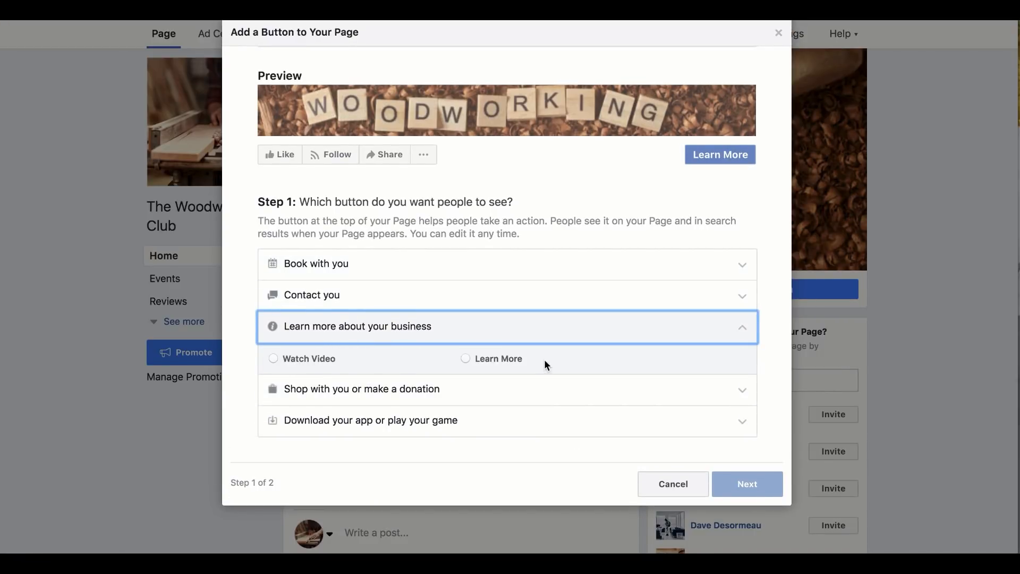
{"action": "left_click", "coordinate": [465, 359]}
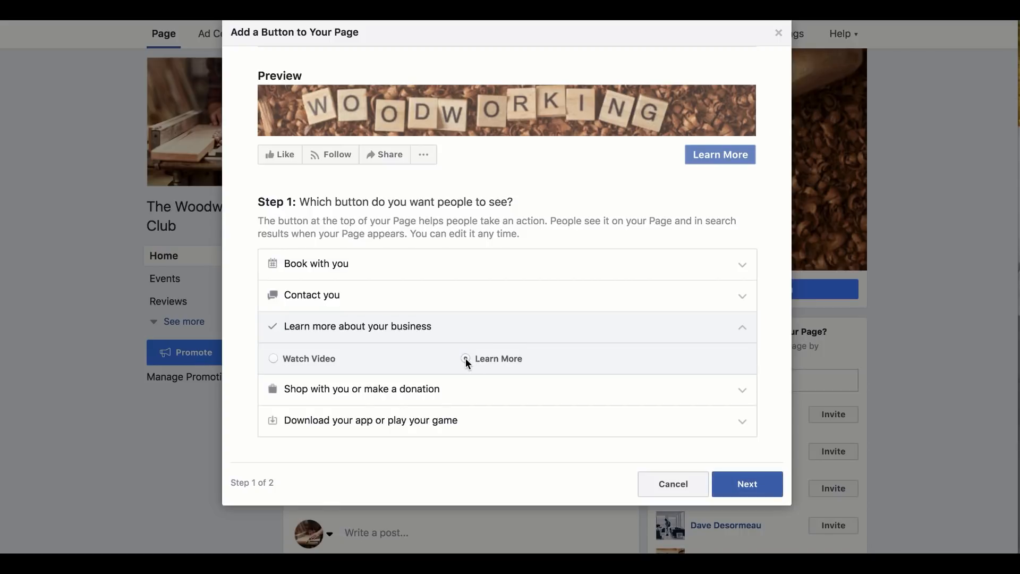
{"action": "left_click", "coordinate": [737, 479]}
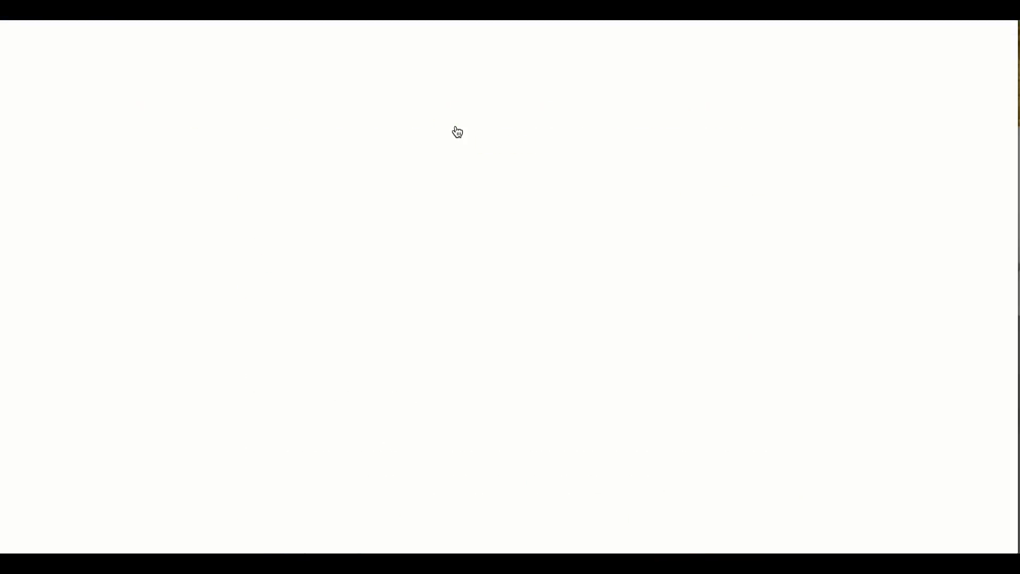
{"action": "left_click", "coordinate": [469, 165]}
{"action": "key", "text": "ctrl+c"}
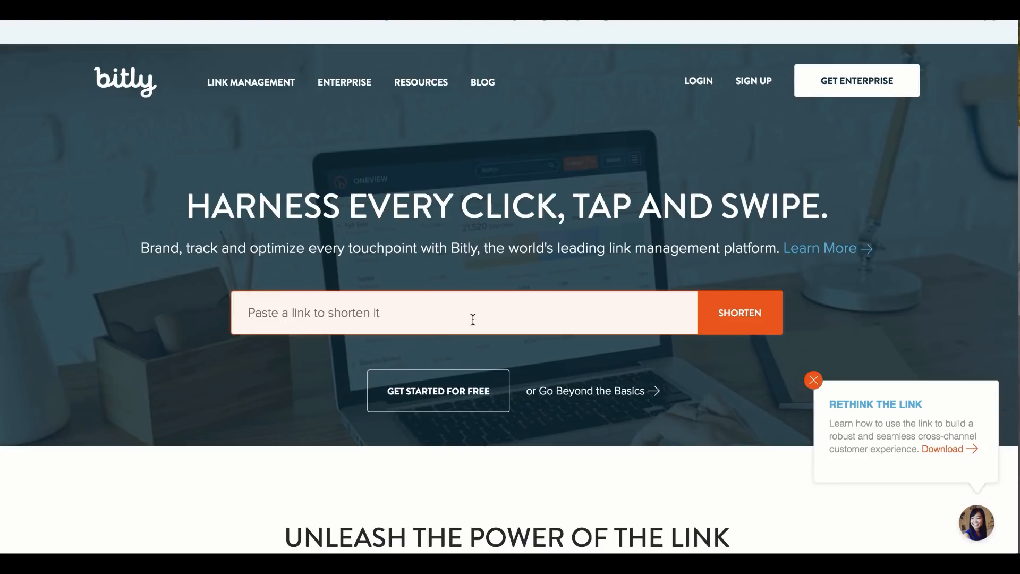
{"action": "left_click", "coordinate": [471, 317]}
{"action": "key", "text": "ctrl+v"}
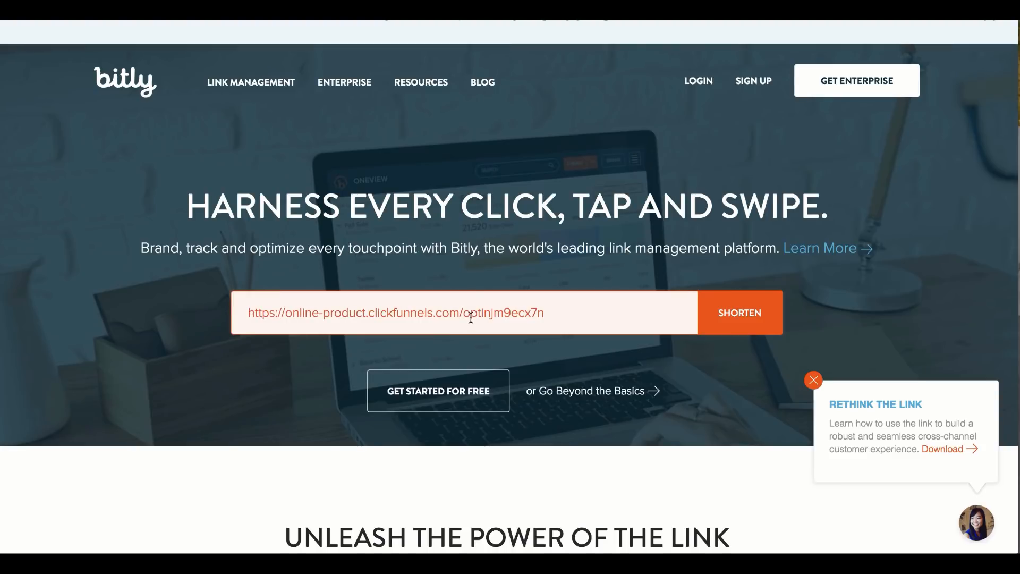
{"action": "key", "text": "Return"}
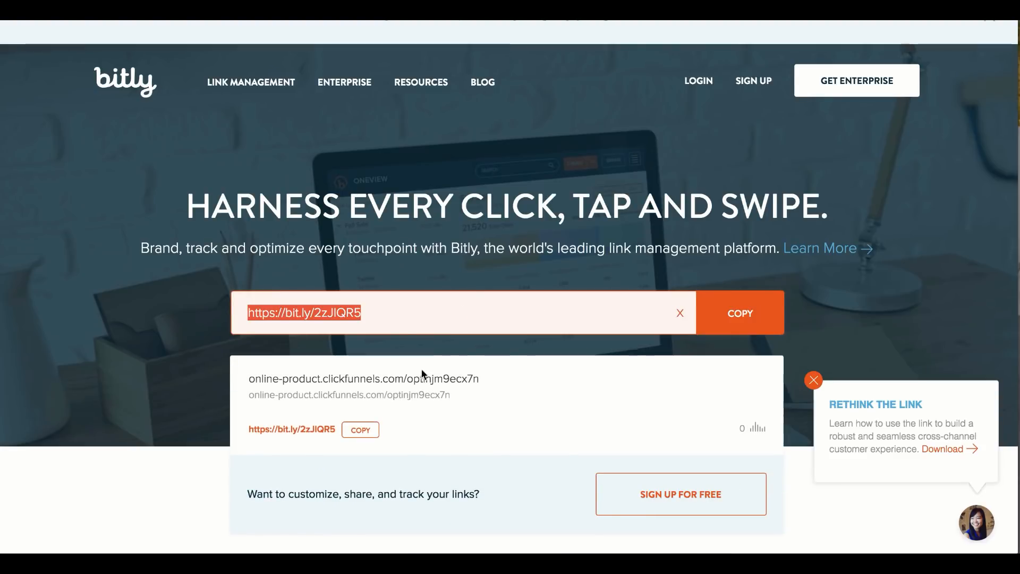
{"action": "left_click", "coordinate": [371, 431]}
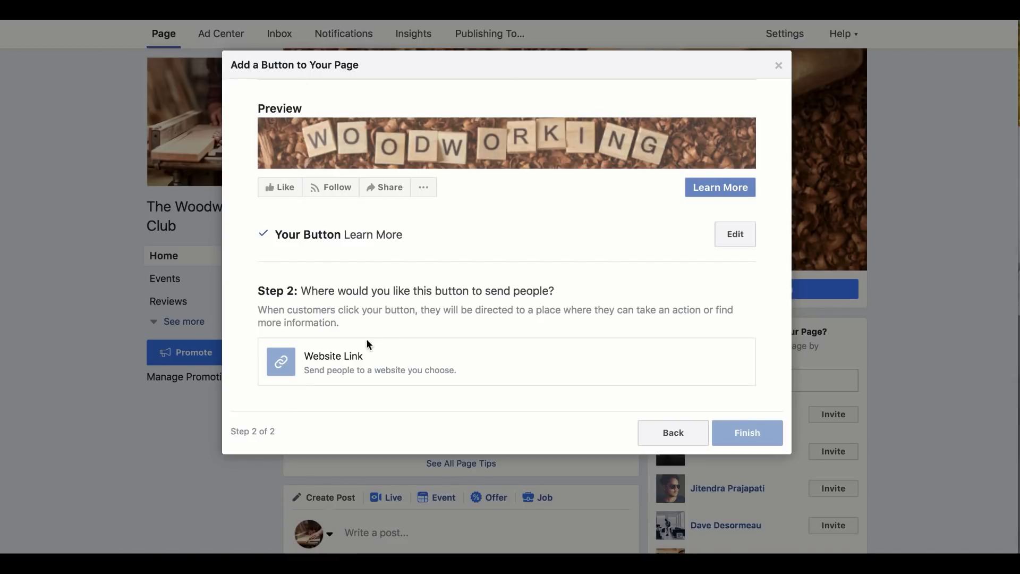
Step: Back on Facebook, set the copied Bitly link as the Learn More button's website link and save it
{"action": "left_click", "coordinate": [343, 356]}
{"action": "left_click", "coordinate": [389, 137]}
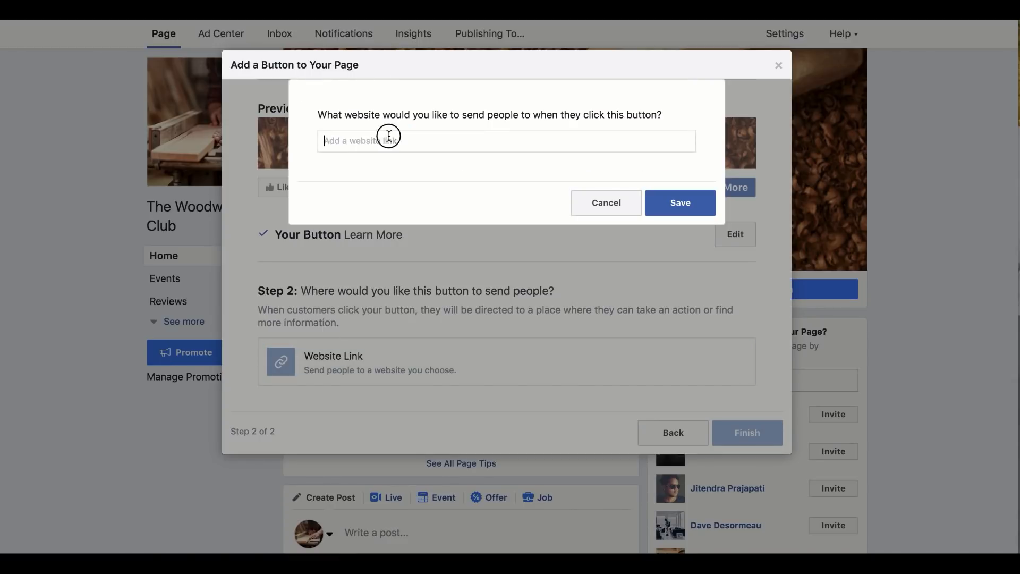
{"action": "key", "text": "super+v"}
{"action": "left_click", "coordinate": [655, 201]}
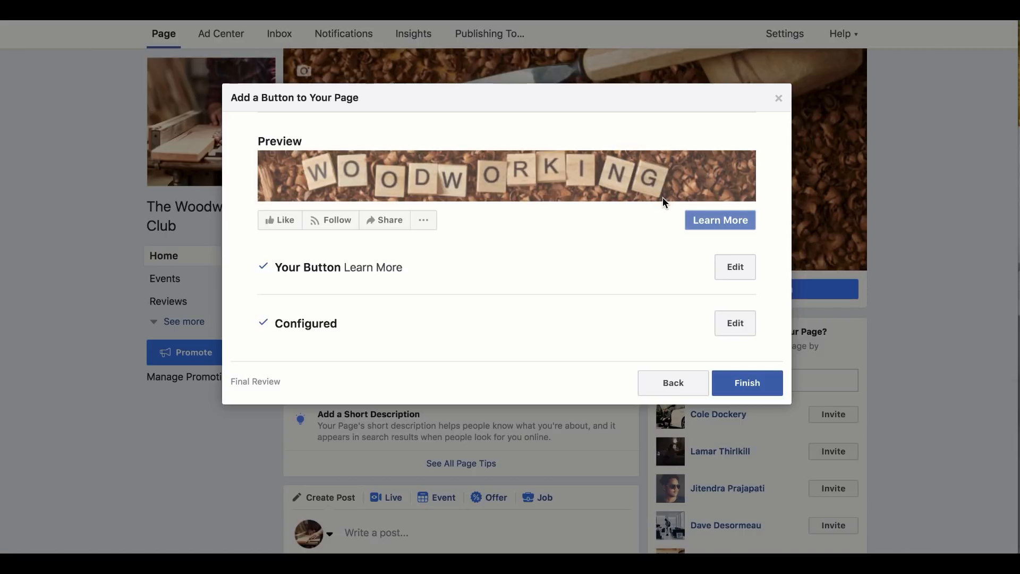
Step: Test the Bitly link in a new browser tab by looking over the landing page, and finish adding the Learn More button
{"action": "key", "text": "super+t"}
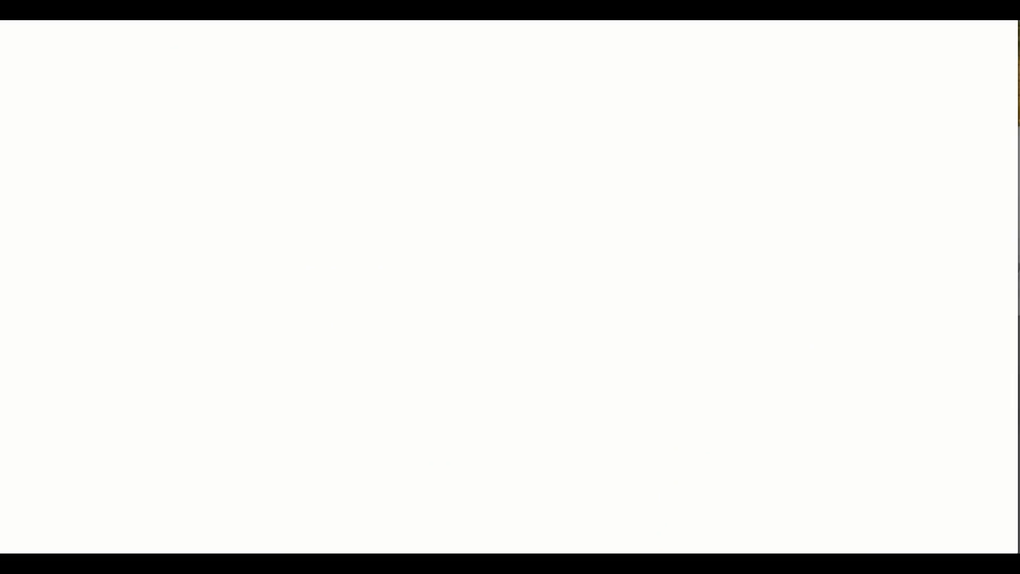
{"action": "key", "text": "super+v"}
{"action": "key", "text": "Return"}
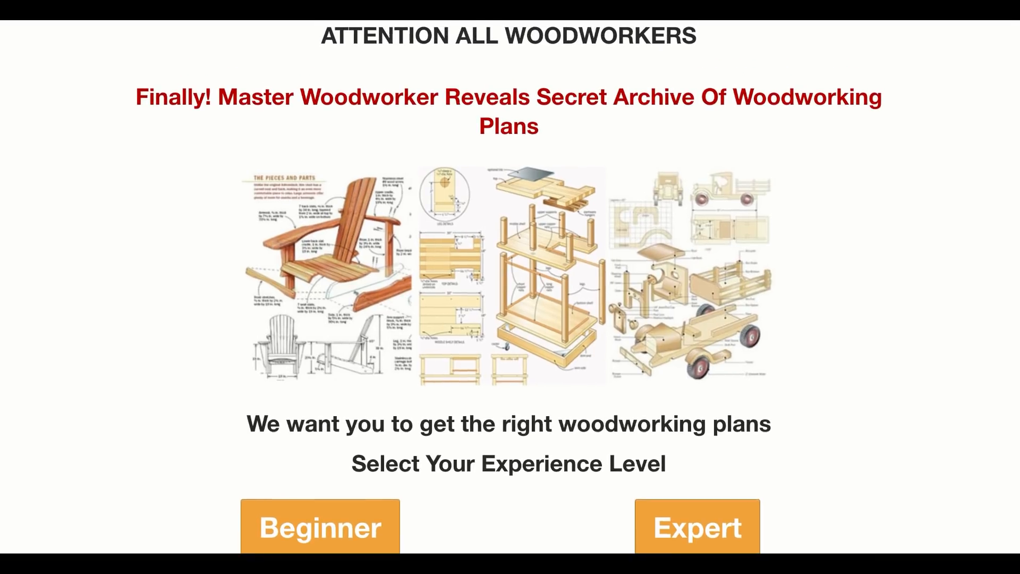
{"action": "scroll", "coordinate": [772, 255], "scroll_direction": "down", "scroll_amount": 1}
{"action": "scroll", "coordinate": [773, 255], "scroll_direction": "up", "scroll_amount": 2}
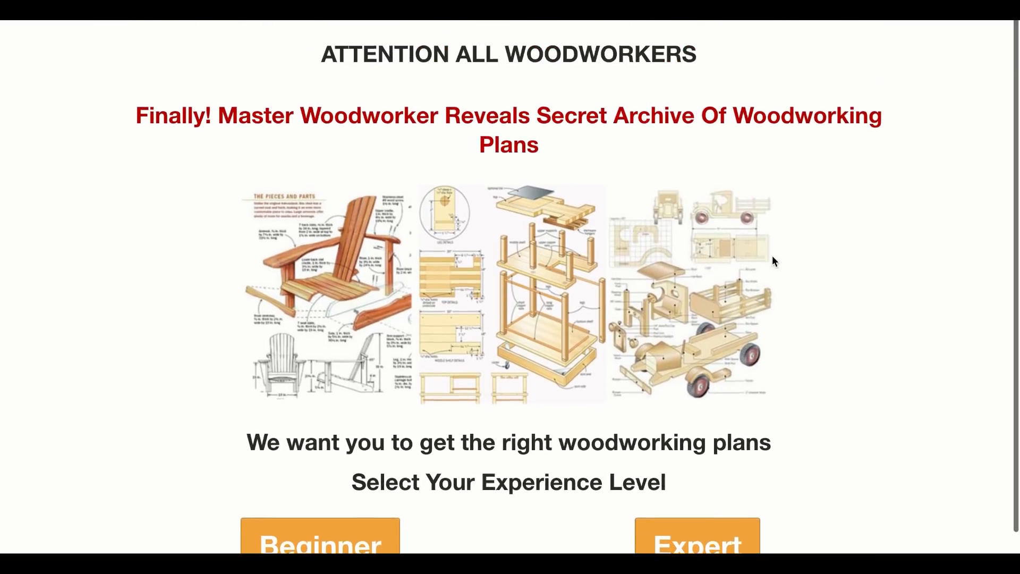
{"action": "scroll", "coordinate": [773, 256], "scroll_direction": "down", "scroll_amount": 2}
{"action": "scroll", "coordinate": [772, 255], "scroll_direction": "up", "scroll_amount": 2}
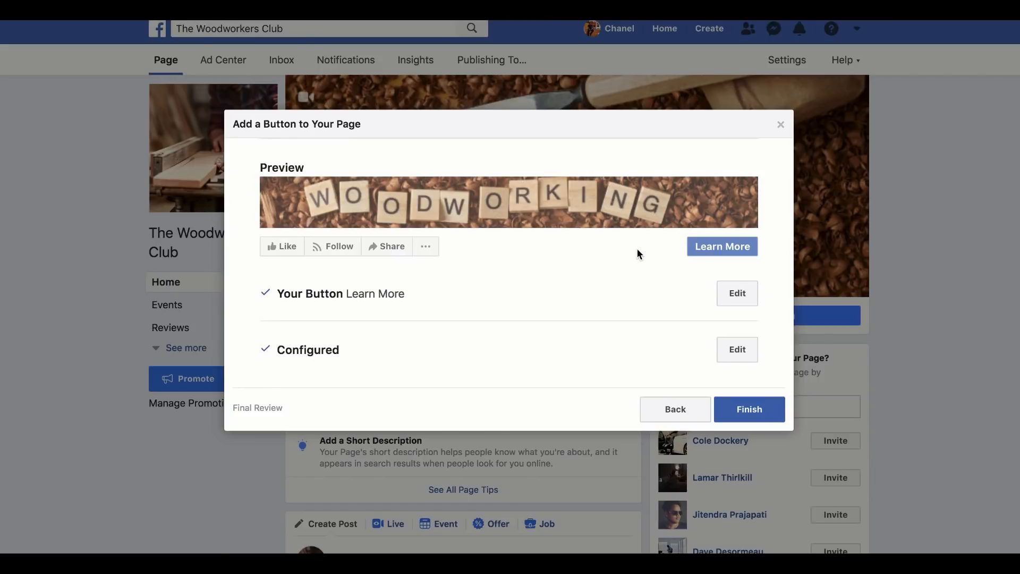
{"action": "left_click", "coordinate": [758, 406]}
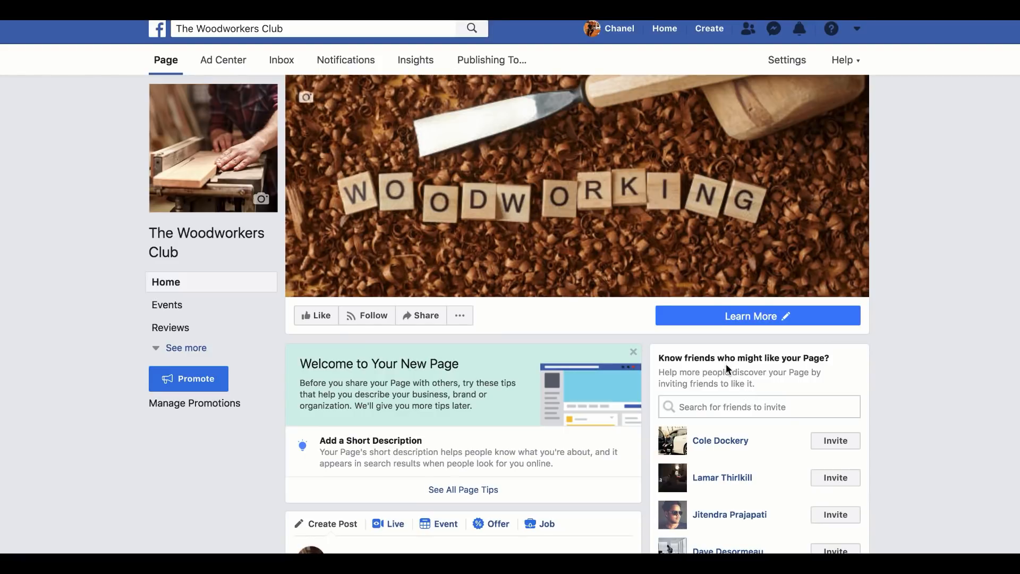
Step: In the page's Page Info settings, mark the page as having no phone number and save the change
{"action": "scroll", "coordinate": [633, 304], "scroll_direction": "down", "scroll_amount": 10}
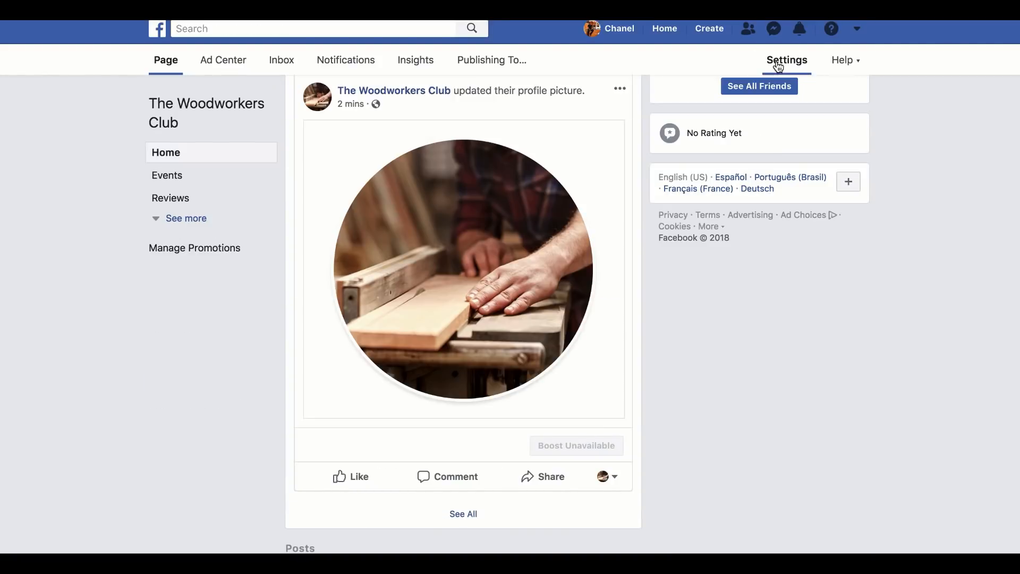
{"action": "left_click", "coordinate": [785, 61]}
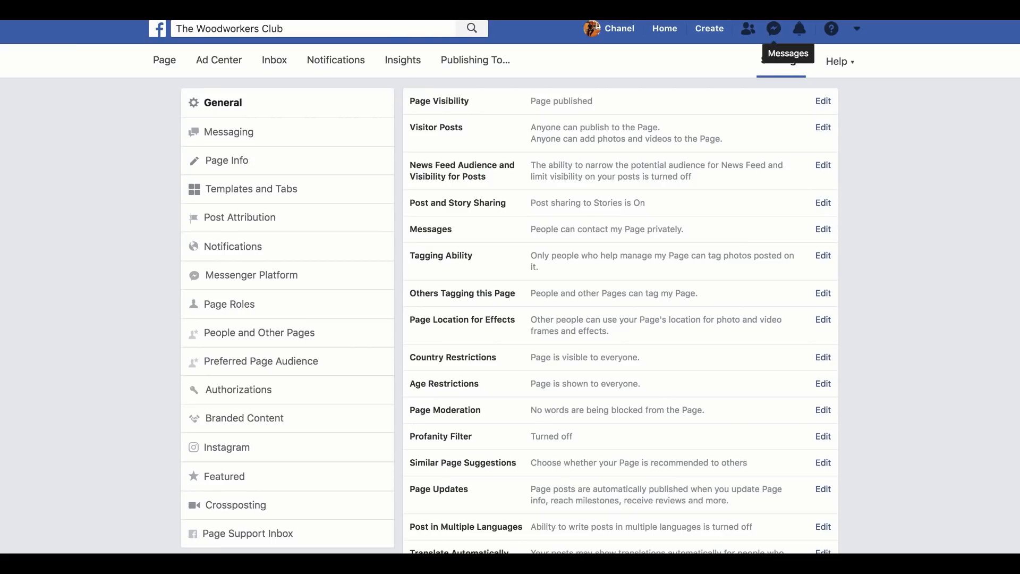
{"action": "scroll", "coordinate": [476, 190], "scroll_direction": "down", "scroll_amount": 4}
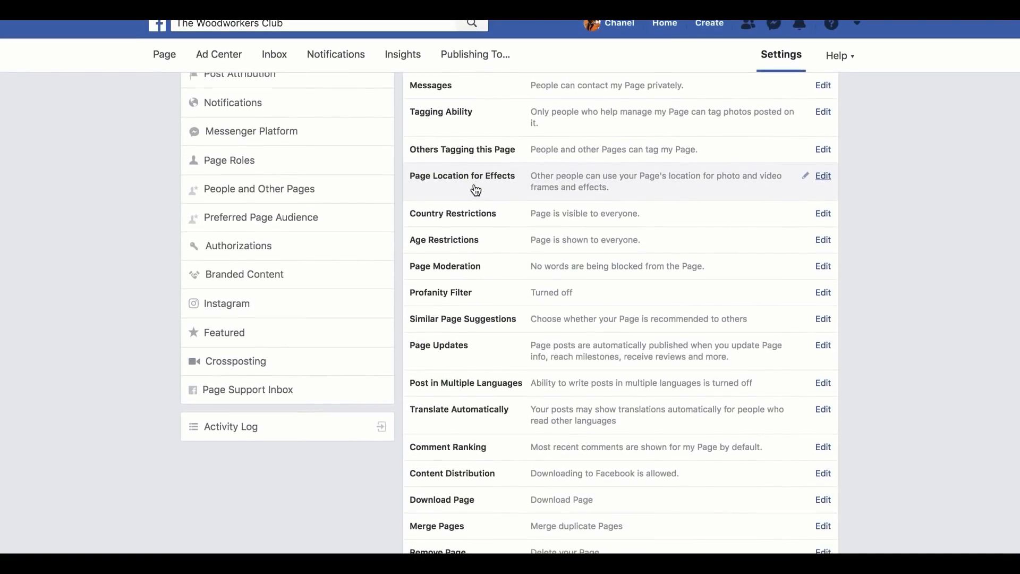
{"action": "scroll", "coordinate": [358, 149], "scroll_direction": "up", "scroll_amount": 4}
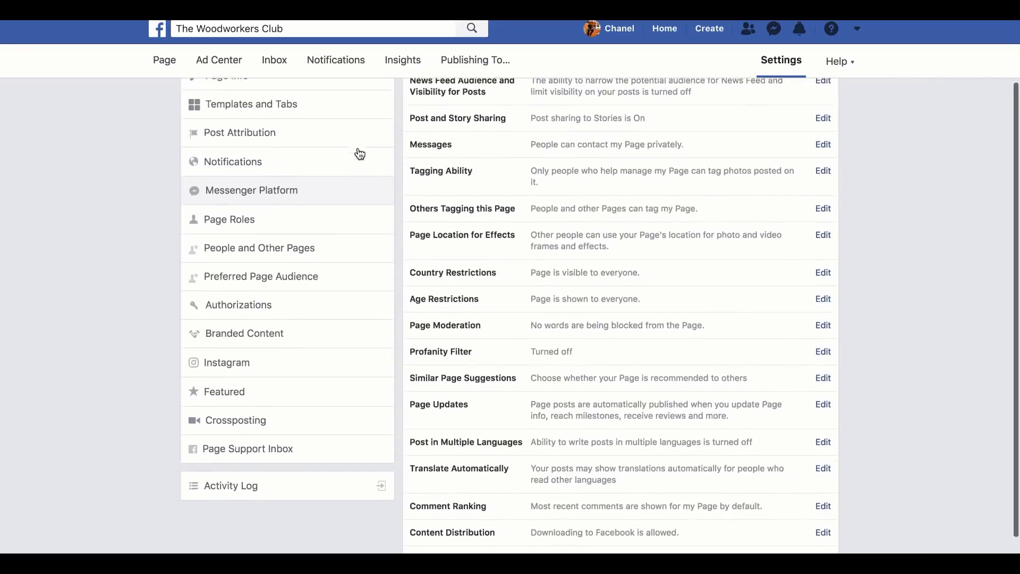
{"action": "left_click", "coordinate": [359, 154]}
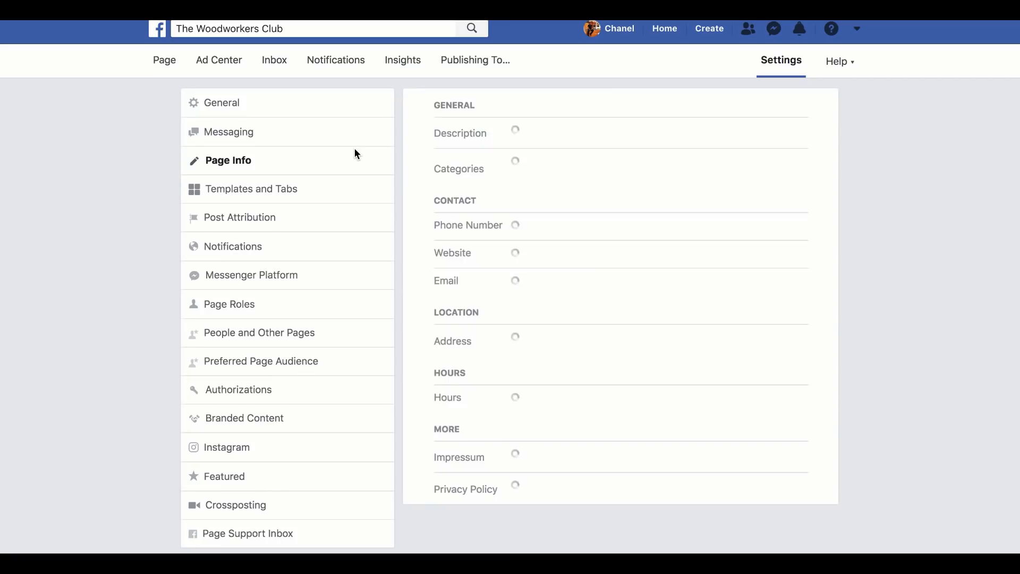
{"action": "scroll", "coordinate": [491, 202], "scroll_direction": "down", "scroll_amount": 2}
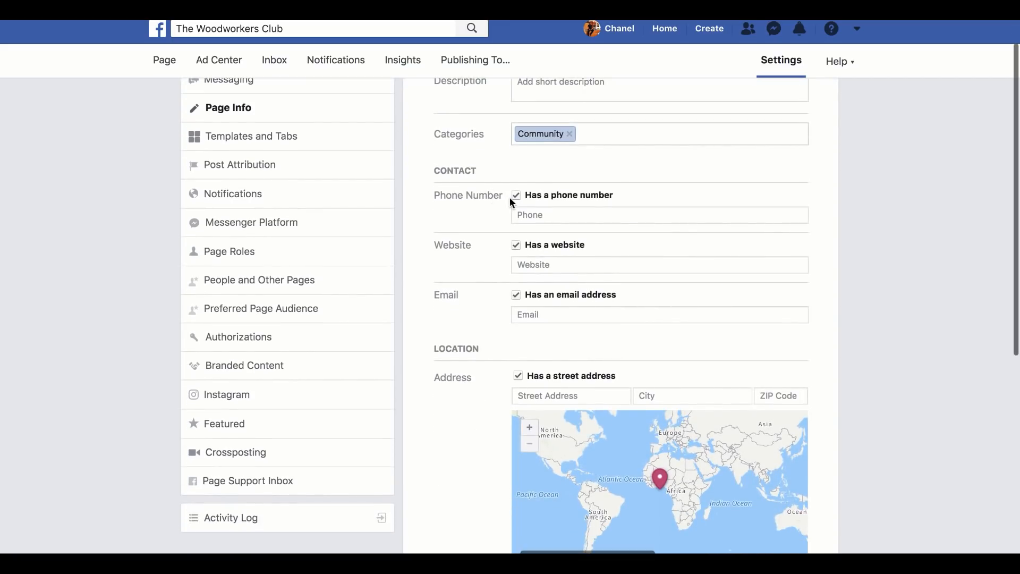
{"action": "left_click", "coordinate": [516, 195]}
{"action": "left_click", "coordinate": [531, 242]}
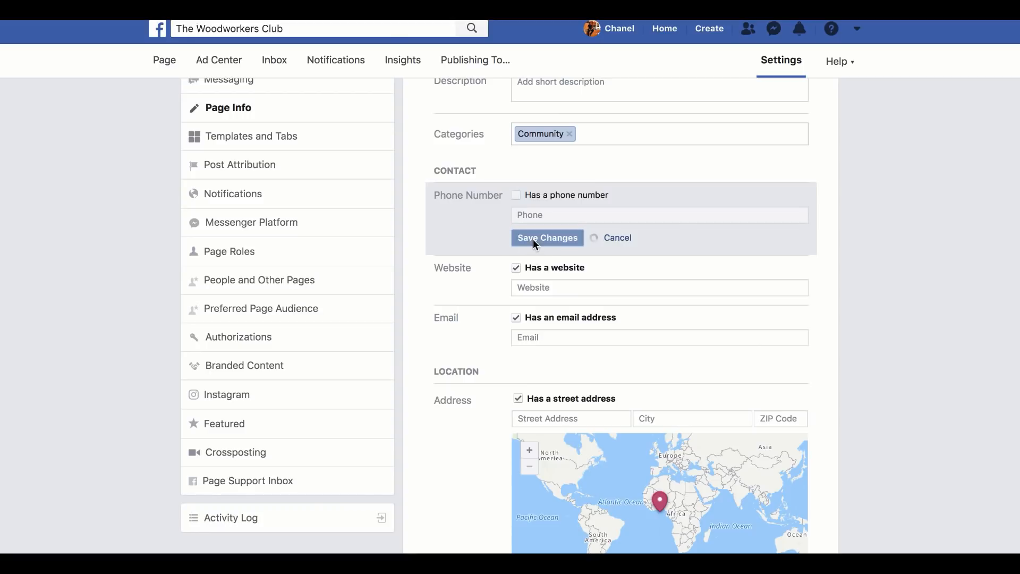
Step: Set the copied Bitly link as the page's website in the contact details and save the change
{"action": "left_click", "coordinate": [542, 288]}
{"action": "key", "text": "ctrl+v"}
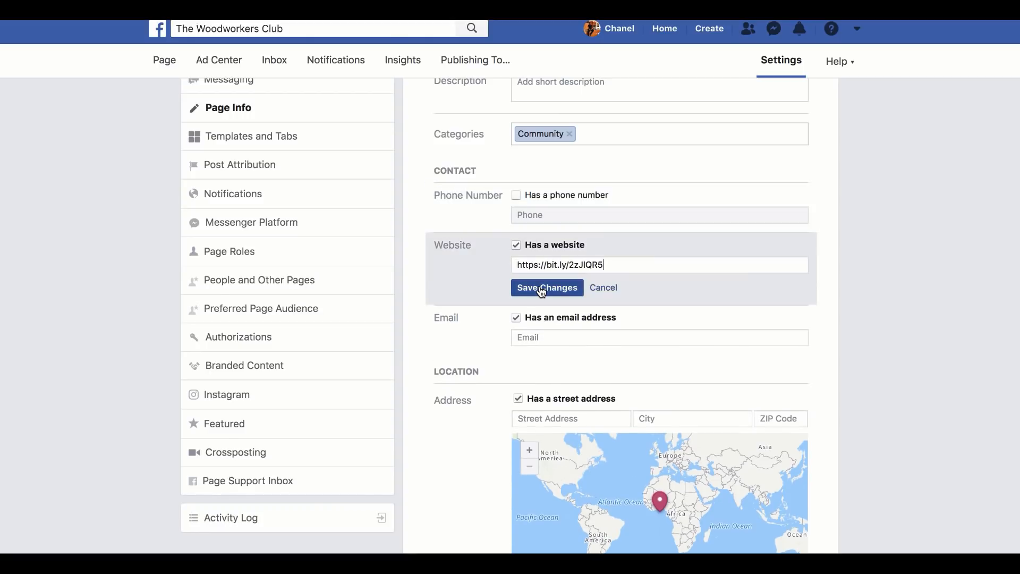
{"action": "left_click", "coordinate": [540, 287]}
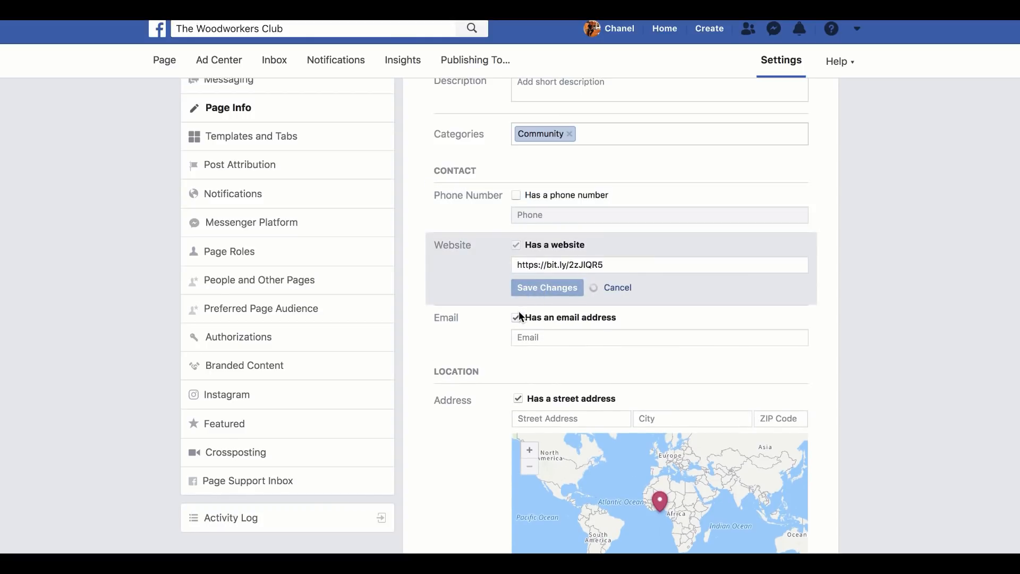
Step: Mark the page as having no email address and no street address, saving each change
{"action": "left_click", "coordinate": [516, 296]}
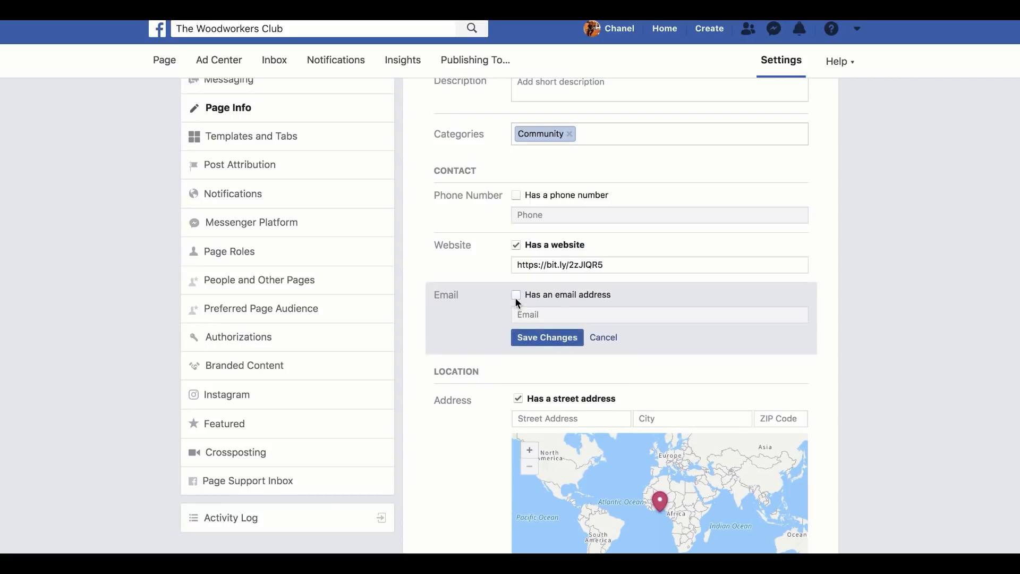
{"action": "left_click", "coordinate": [525, 341]}
{"action": "left_click", "coordinate": [517, 376]}
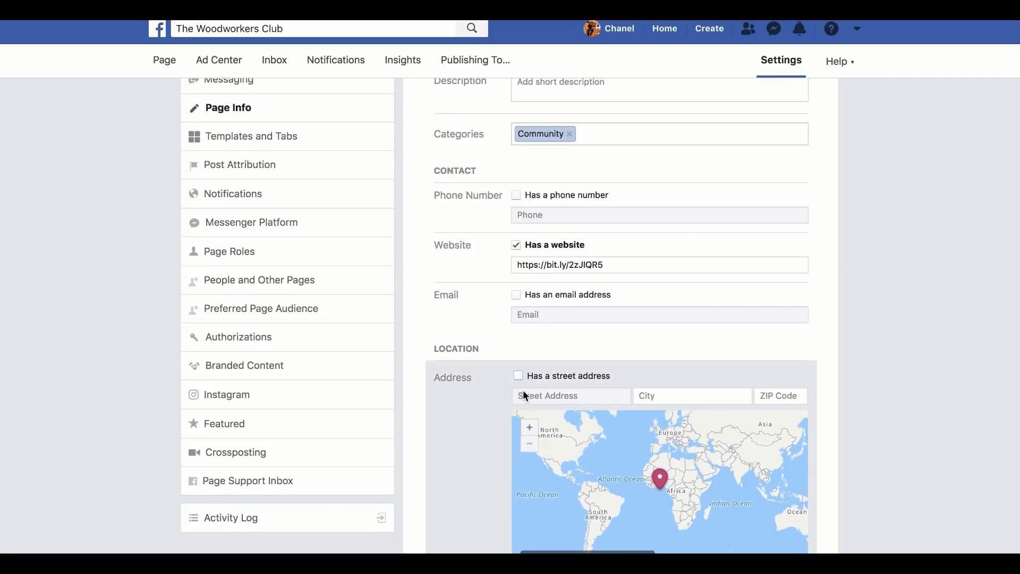
{"action": "scroll", "coordinate": [522, 390], "scroll_direction": "down", "scroll_amount": 5}
{"action": "left_click", "coordinate": [525, 366]}
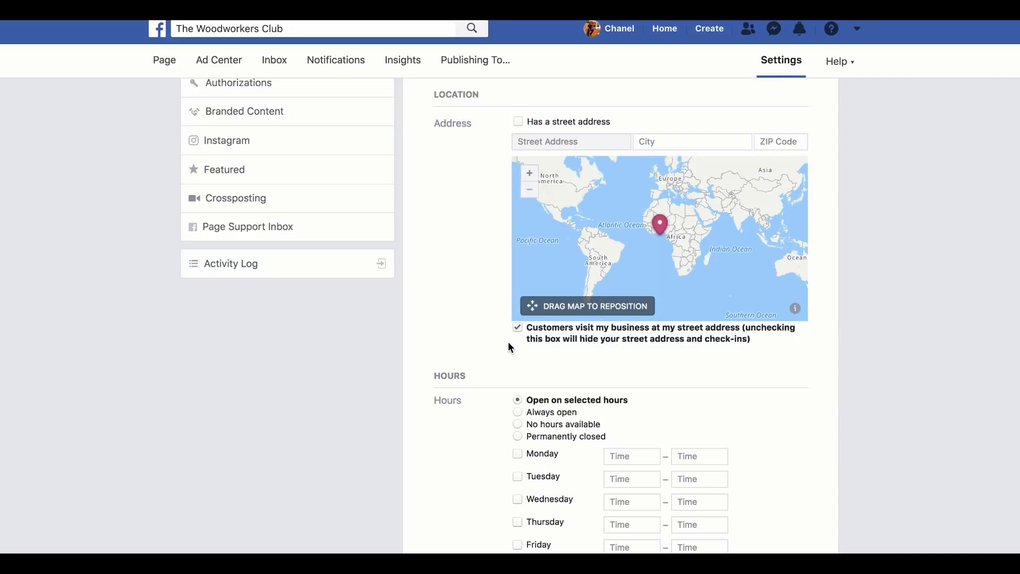
Step: Set the page's hours to Always open, save the change and return to the Facebook page
{"action": "scroll", "coordinate": [508, 341], "scroll_direction": "down", "scroll_amount": 4}
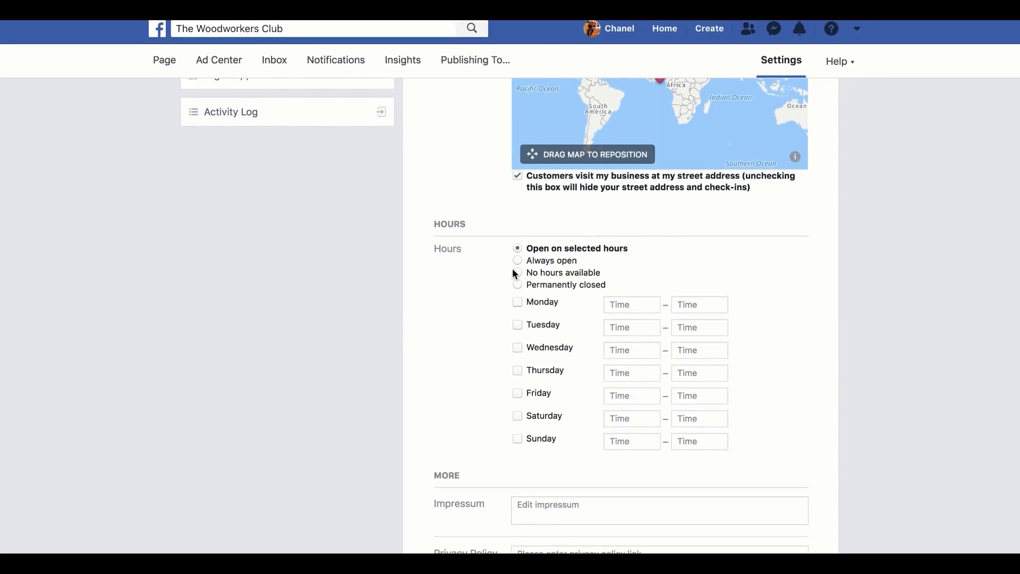
{"action": "left_click", "coordinate": [516, 260]}
{"action": "left_click", "coordinate": [537, 441]}
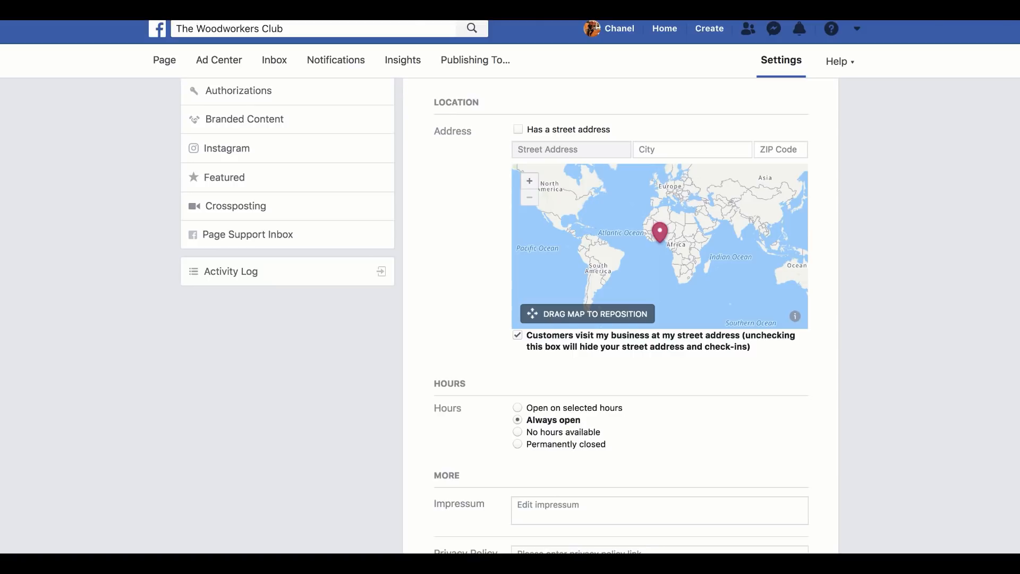
{"action": "scroll", "coordinate": [352, 224], "scroll_direction": "up", "scroll_amount": 5}
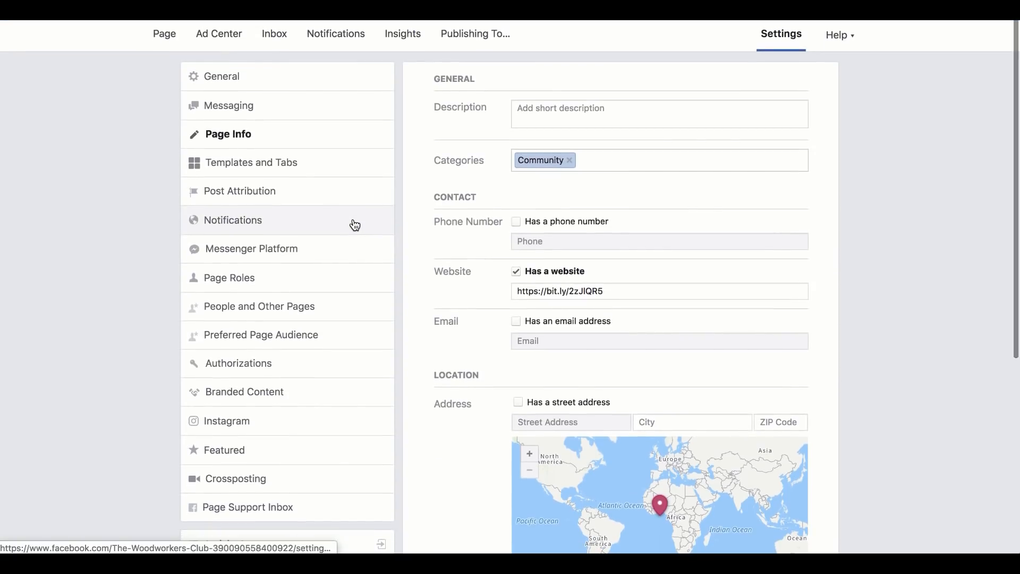
{"action": "left_click", "coordinate": [150, 46]}
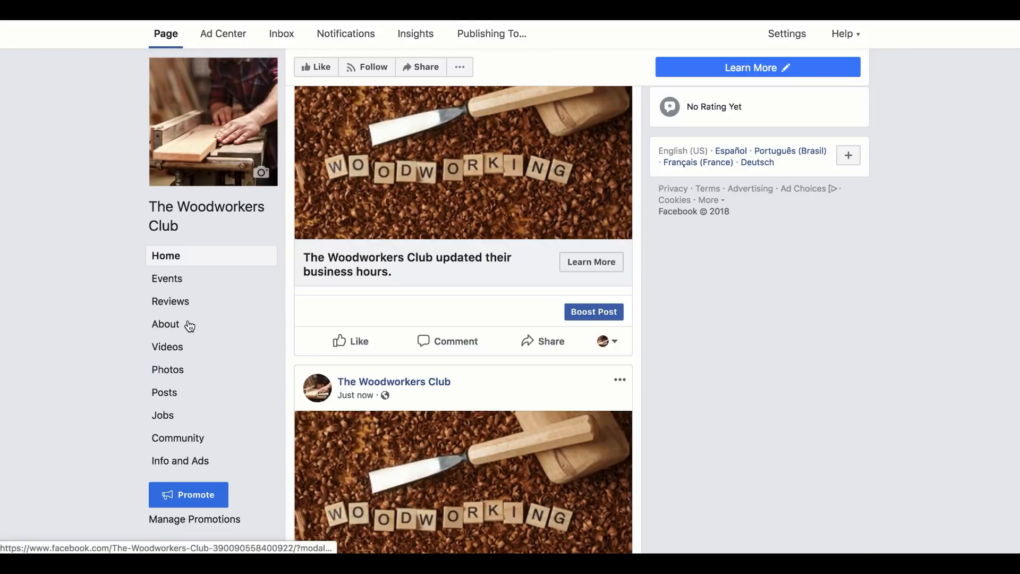
Step: In the page's general settings, set the Profanity Filter to Strong and save the change
{"action": "left_click", "coordinate": [787, 36]}
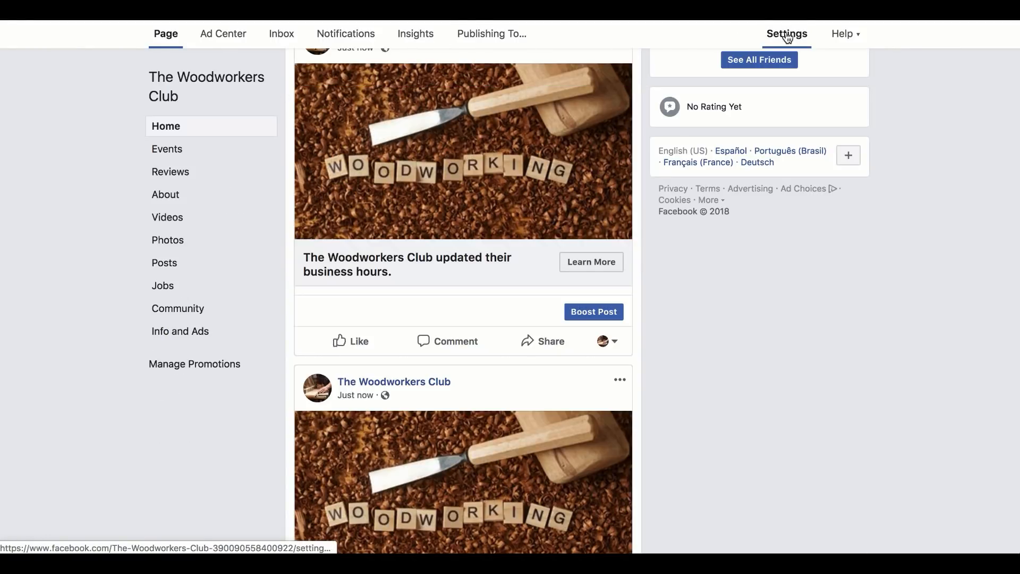
{"action": "scroll", "coordinate": [626, 359], "scroll_direction": "down", "scroll_amount": 2}
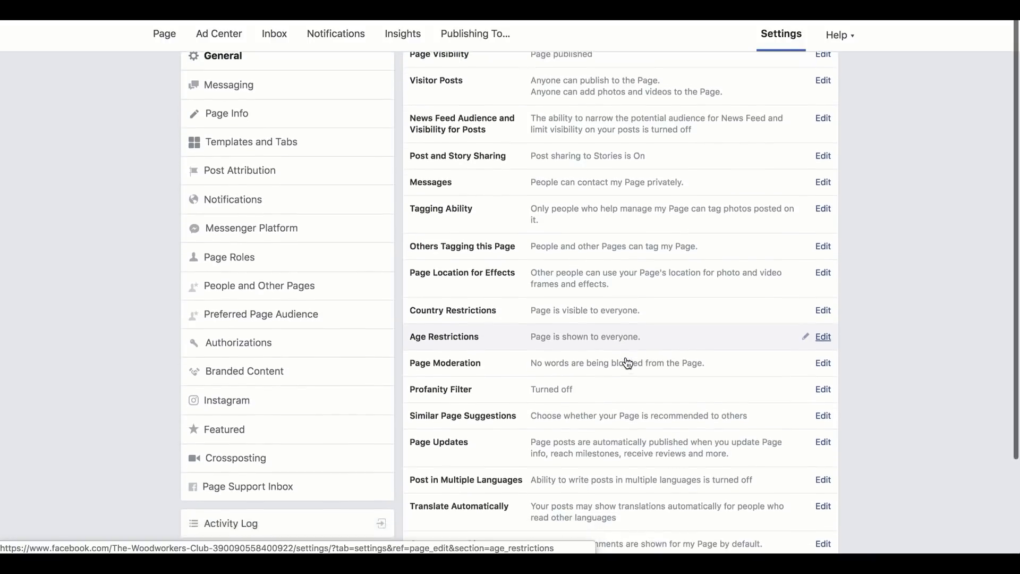
{"action": "left_click", "coordinate": [822, 375]}
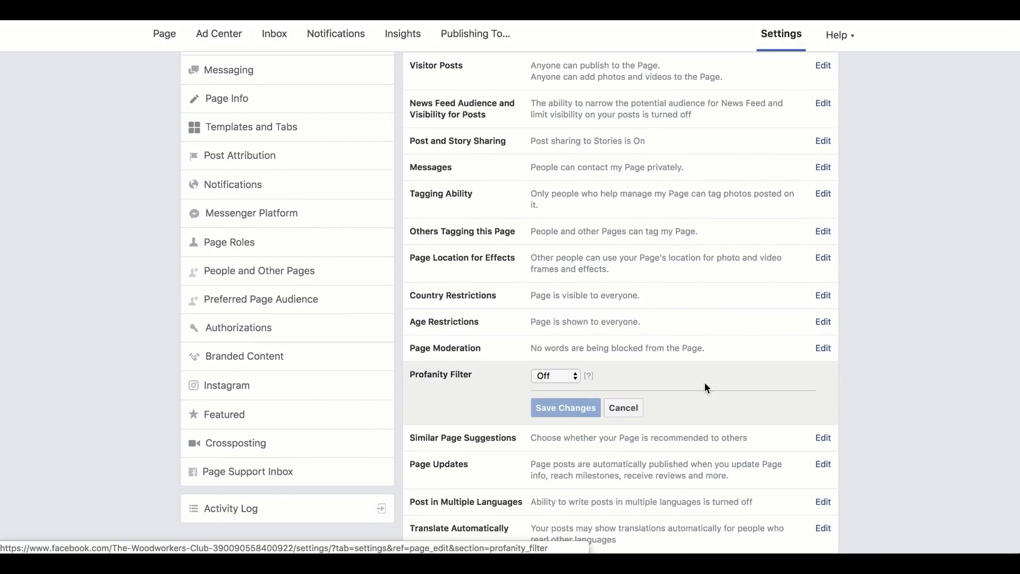
{"action": "left_click", "coordinate": [571, 378]}
{"action": "left_click", "coordinate": [564, 401]}
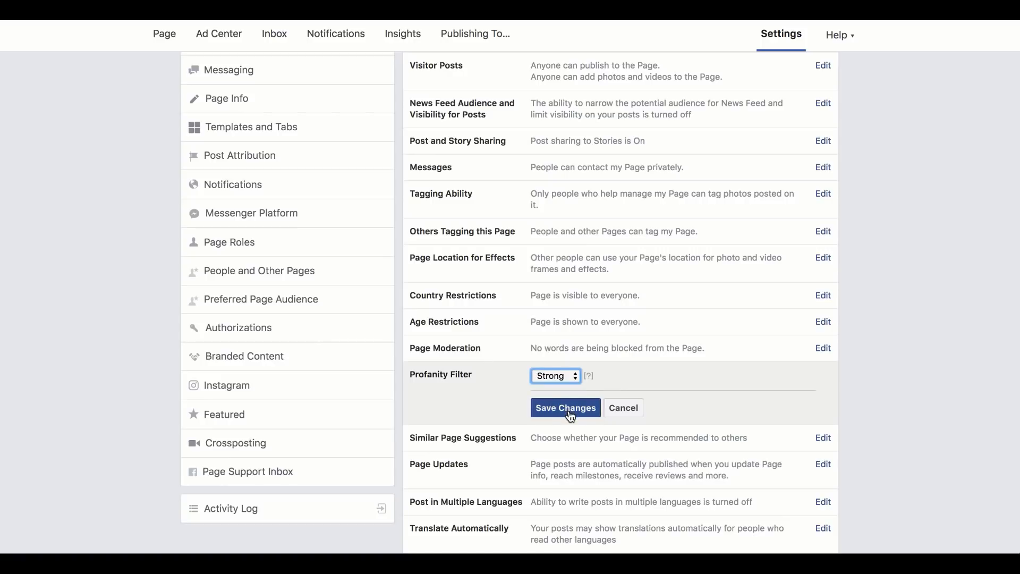
{"action": "left_click", "coordinate": [566, 407]}
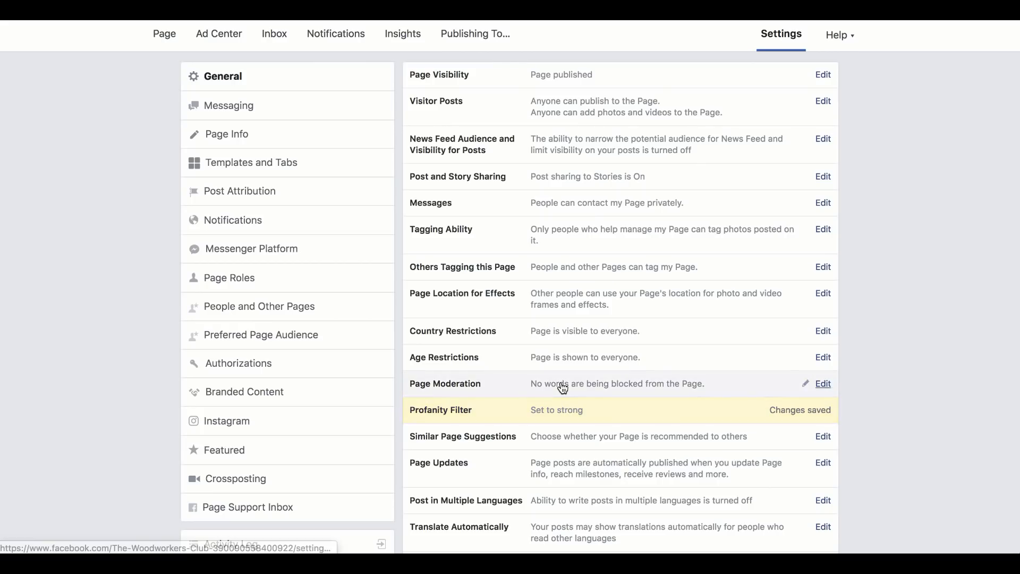
Step: In the page's messaging settings, turn on instant replies to anyone who messages the page
{"action": "left_click", "coordinate": [282, 113]}
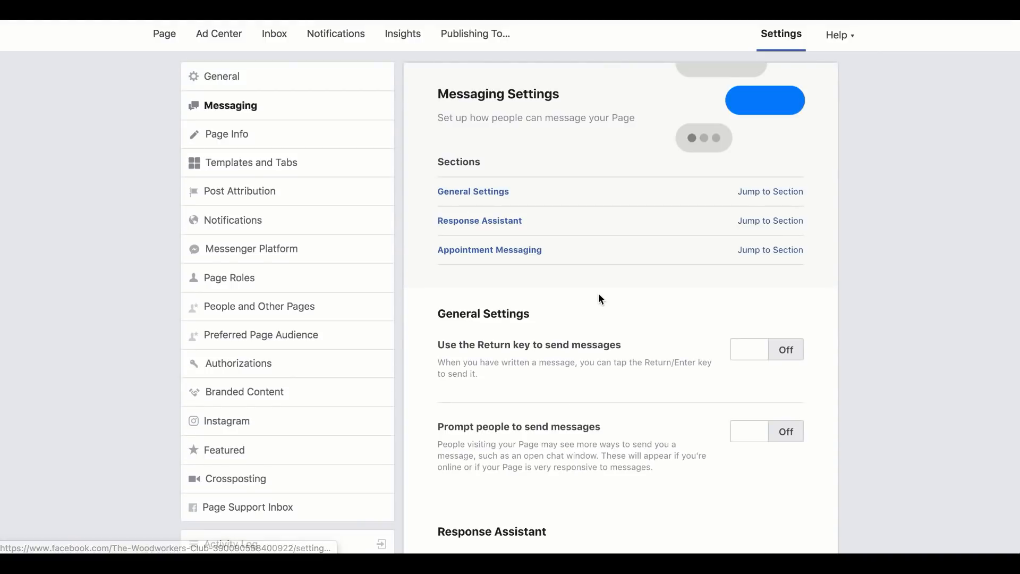
{"action": "scroll", "coordinate": [600, 299], "scroll_direction": "down", "scroll_amount": 4}
{"action": "scroll", "coordinate": [599, 298], "scroll_direction": "down", "scroll_amount": 1}
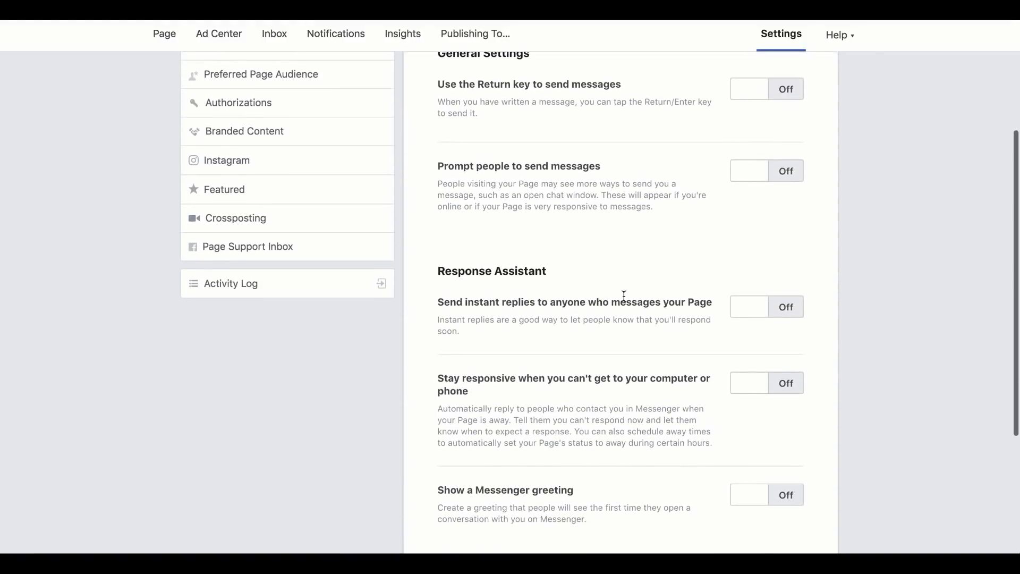
{"action": "left_click", "coordinate": [763, 312]}
Step: Replace the instant reply text with "Hello, If you're interested in woodworking plans please visit our site:"
{"action": "left_click", "coordinate": [762, 338]}
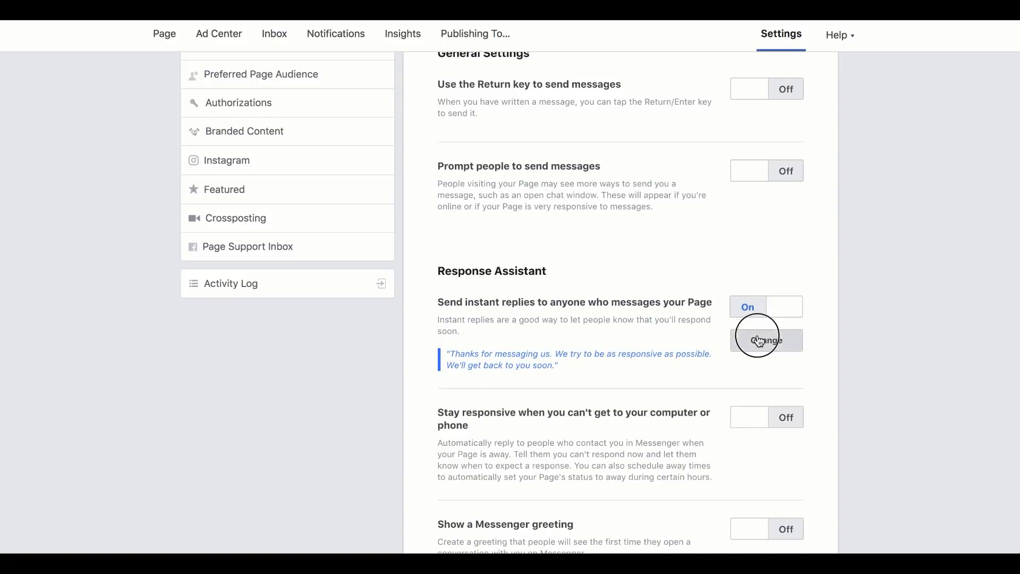
{"action": "scroll", "coordinate": [623, 382], "scroll_direction": "down", "scroll_amount": 10}
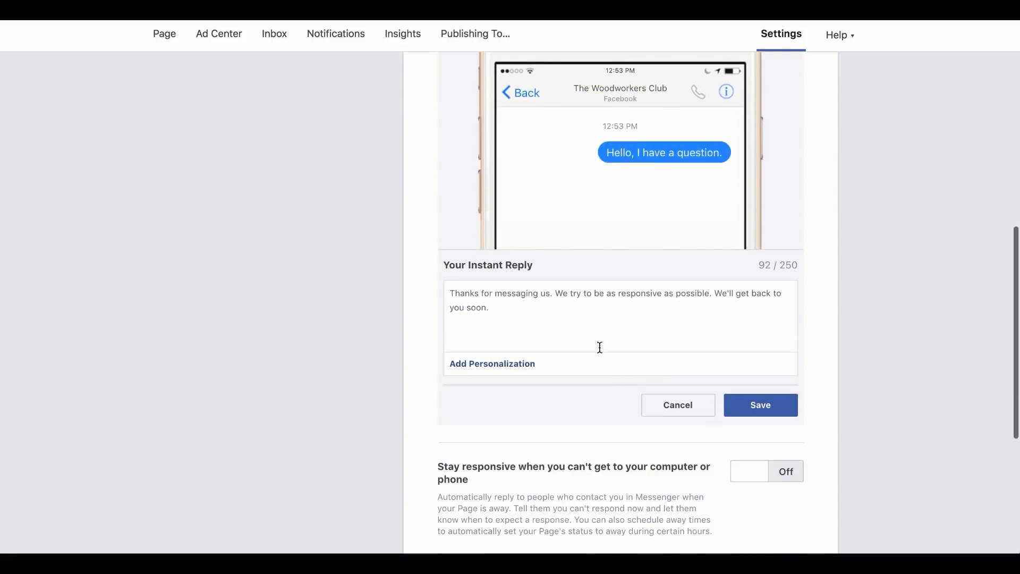
{"action": "triple_click", "coordinate": [556, 305]}
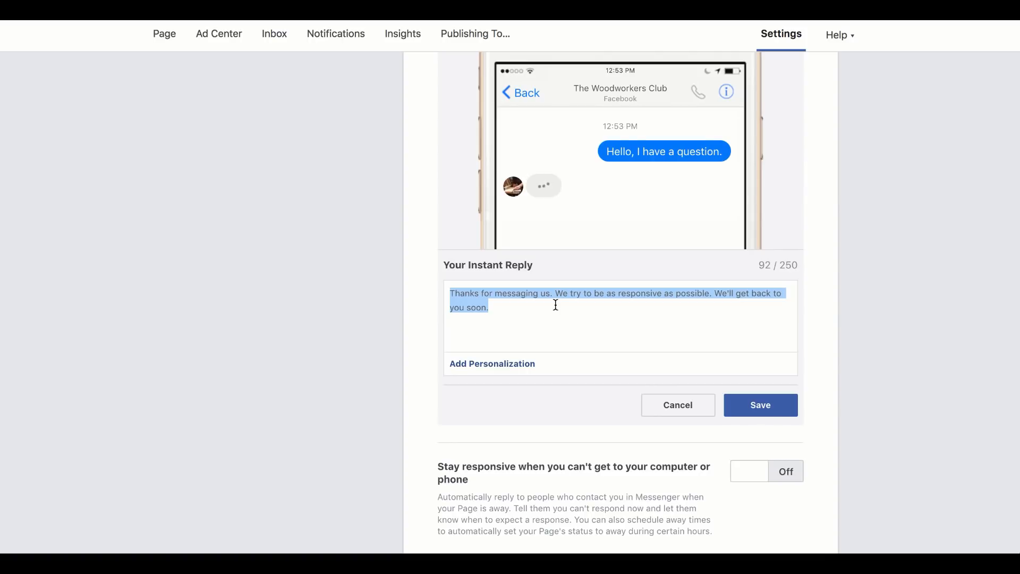
{"action": "type", "text": "Hell"}
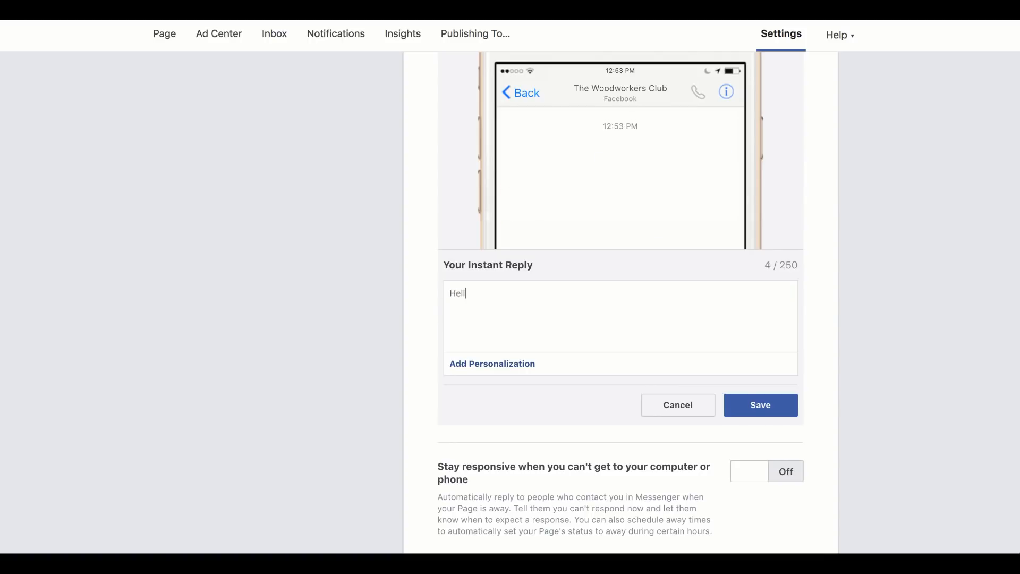
{"action": "type", "text": "o, If you're interesatedin woodworking plans"}
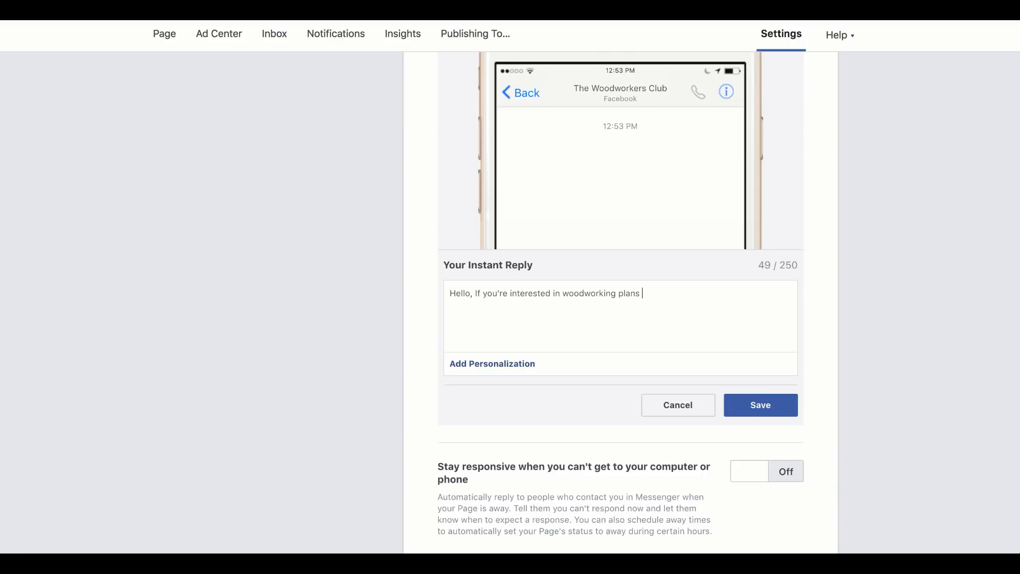
{"action": "type", "text": " please visit our site:"}
Step: Append the website URL personalization to the end of the instant reply and save it
{"action": "left_click", "coordinate": [462, 363]}
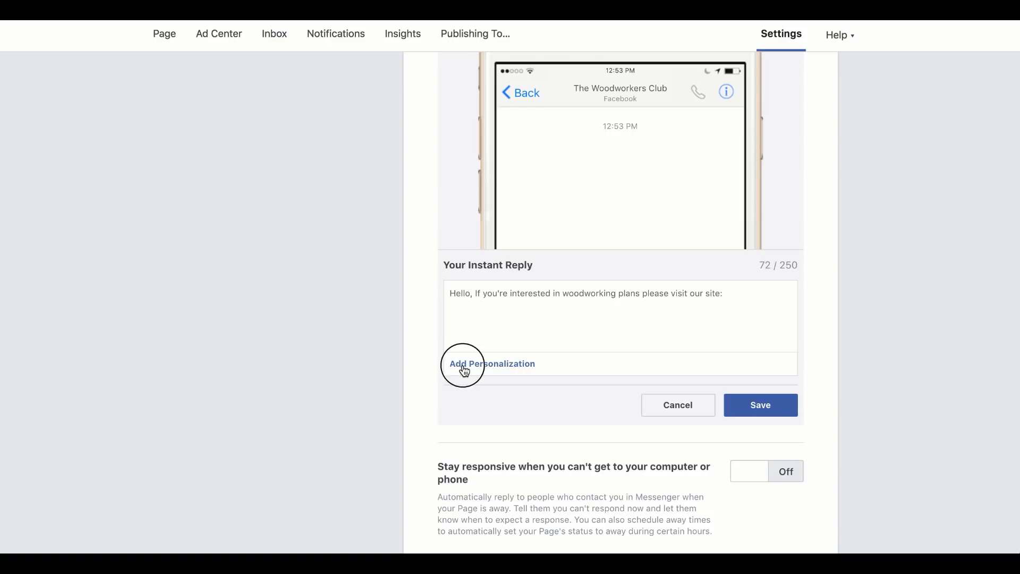
{"action": "left_click", "coordinate": [513, 310]}
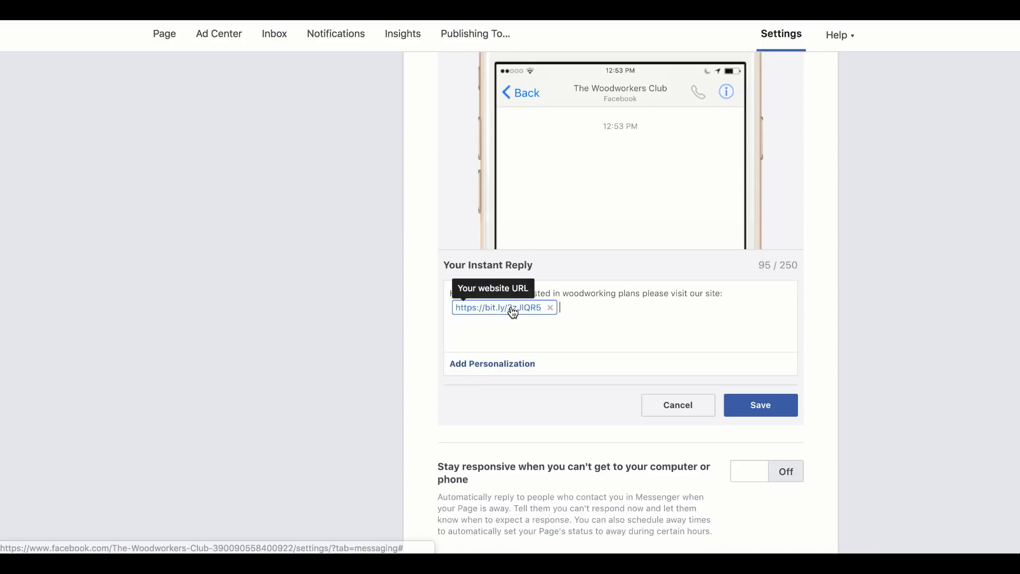
{"action": "left_click", "coordinate": [754, 411]}
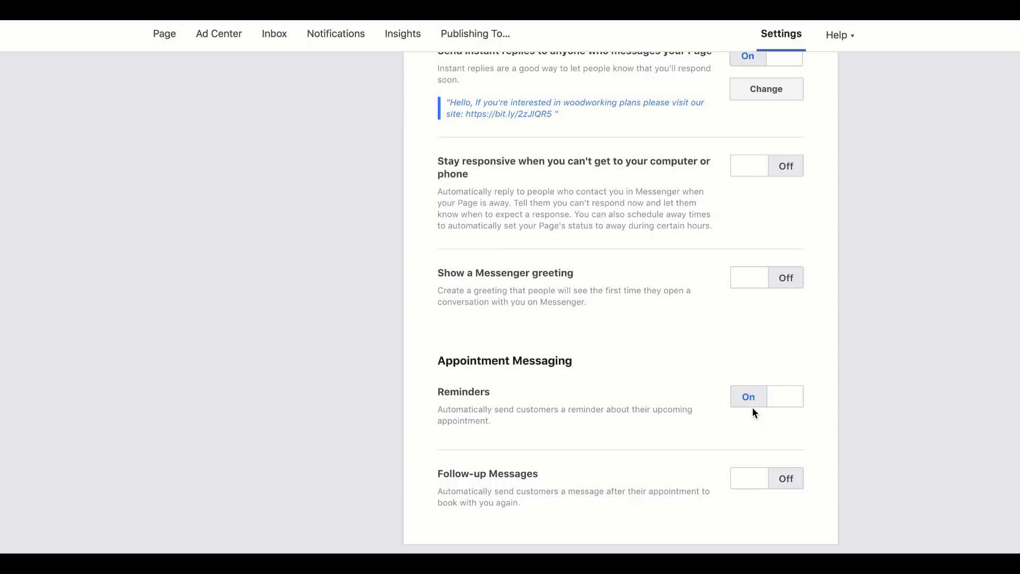
Step: Turn off the automatic reminders for upcoming appointments in Appointment Messaging
{"action": "scroll", "coordinate": [909, 409], "scroll_direction": "up", "scroll_amount": 1}
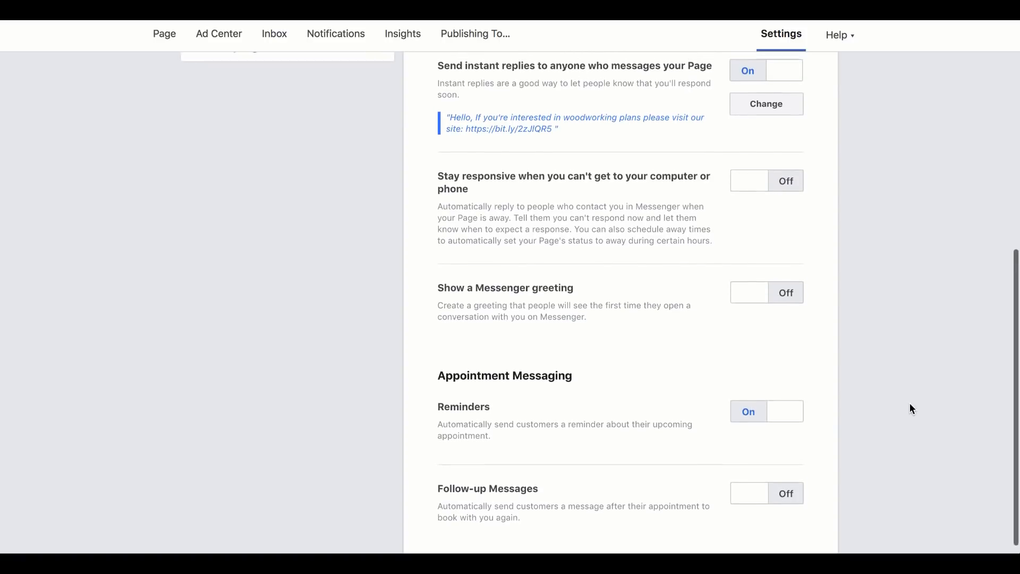
{"action": "left_click", "coordinate": [787, 417]}
{"action": "scroll", "coordinate": [853, 417], "scroll_direction": "up", "scroll_amount": 10}
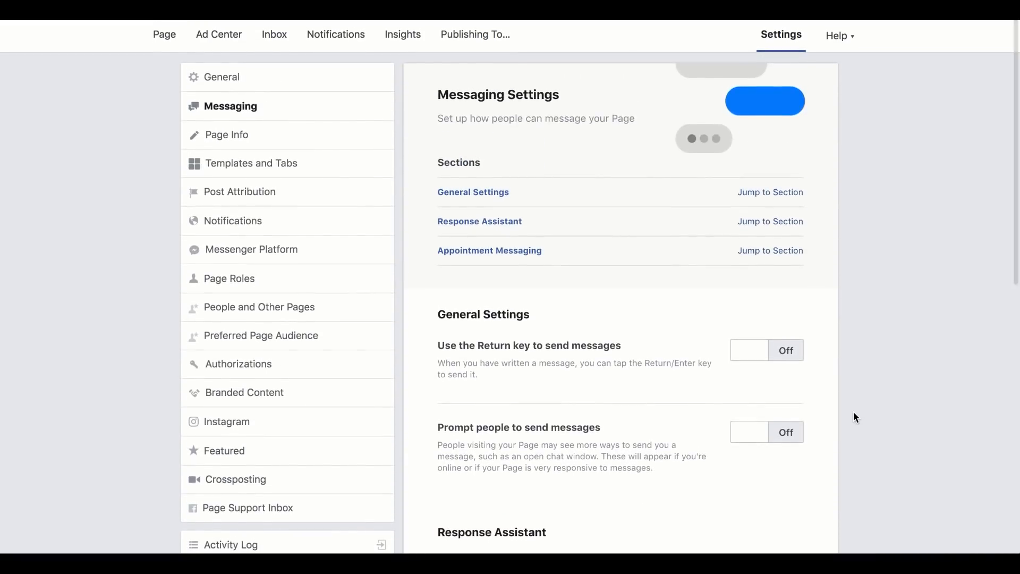
Step: Review the Facebook page and the contact details in its About section, and go back to the page's Home
{"action": "left_click", "coordinate": [165, 45]}
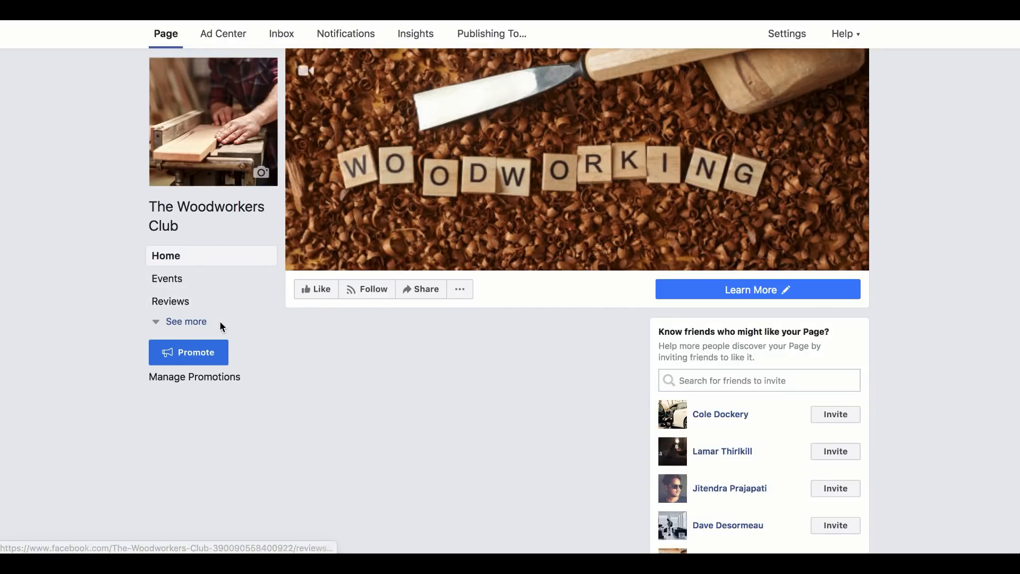
{"action": "left_click", "coordinate": [192, 322]}
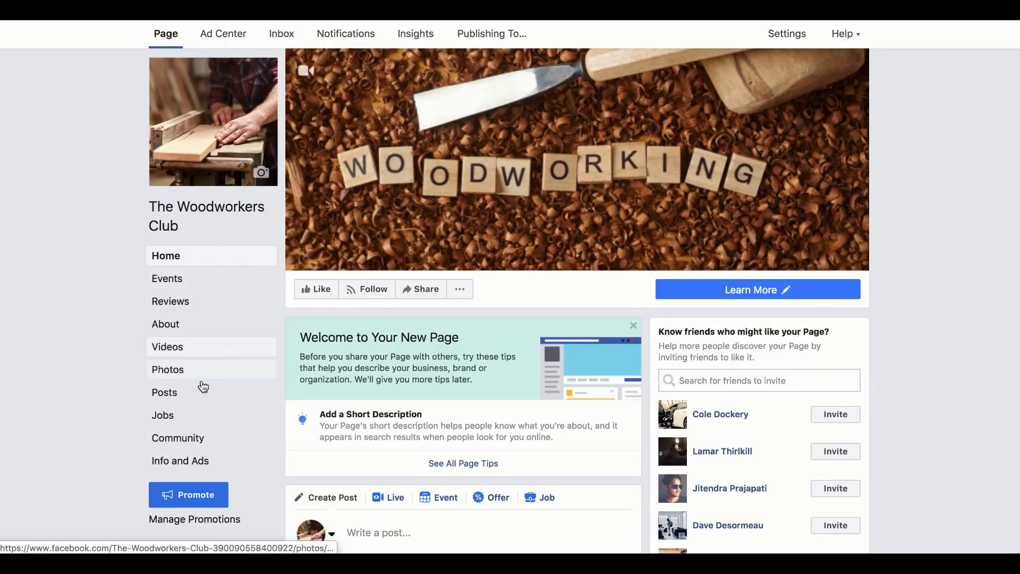
{"action": "scroll", "coordinate": [229, 298], "scroll_direction": "down", "scroll_amount": 3}
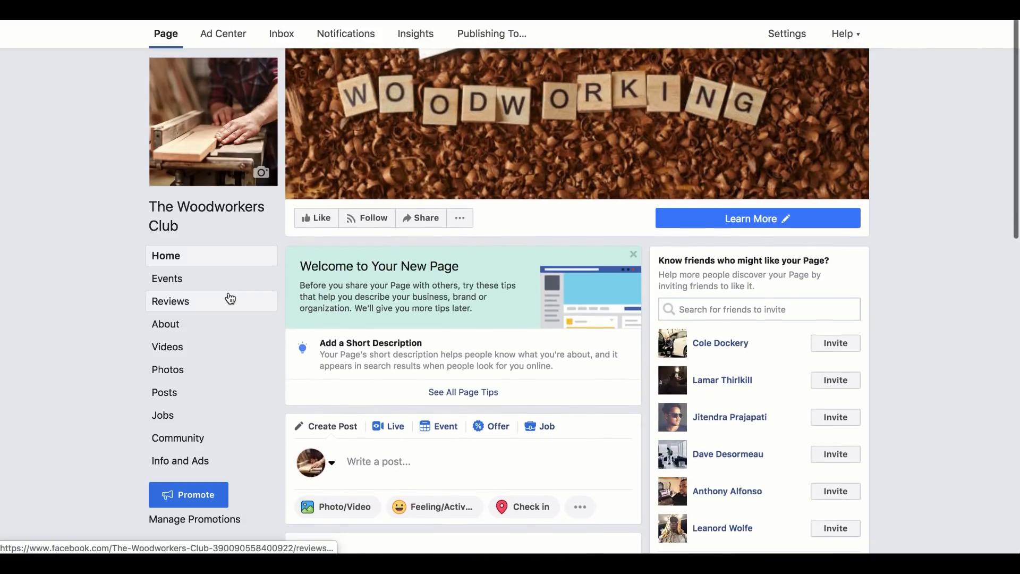
{"action": "left_click", "coordinate": [230, 328]}
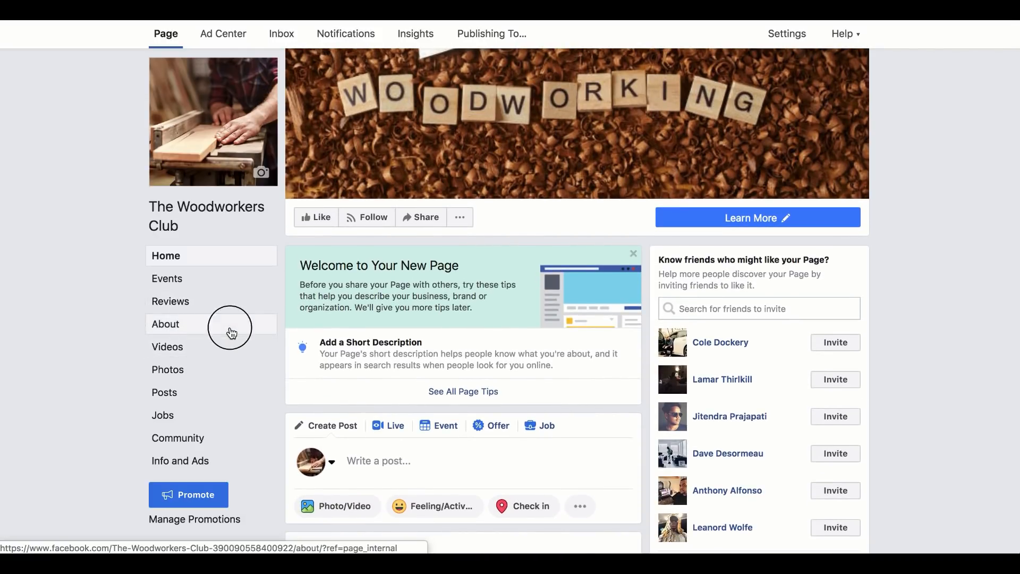
{"action": "scroll", "coordinate": [348, 343], "scroll_direction": "down", "scroll_amount": 4}
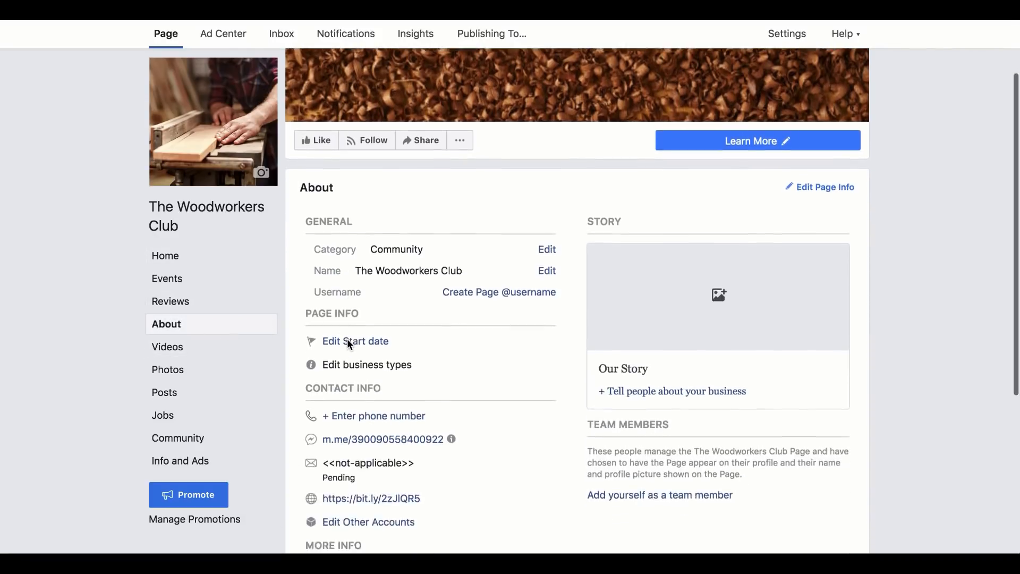
{"action": "scroll", "coordinate": [465, 361], "scroll_direction": "down", "scroll_amount": 5}
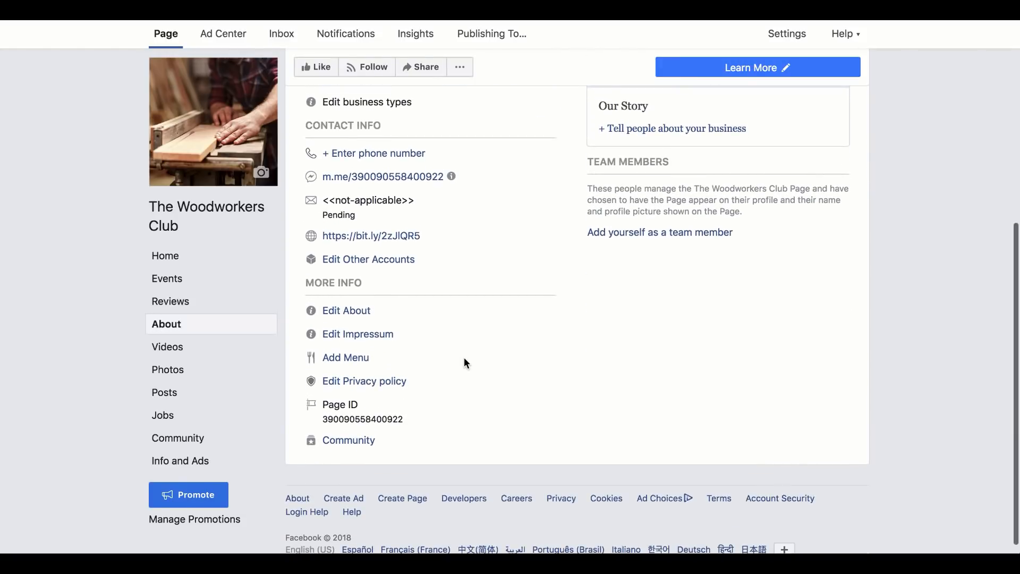
{"action": "scroll", "coordinate": [463, 363], "scroll_direction": "up", "scroll_amount": 7}
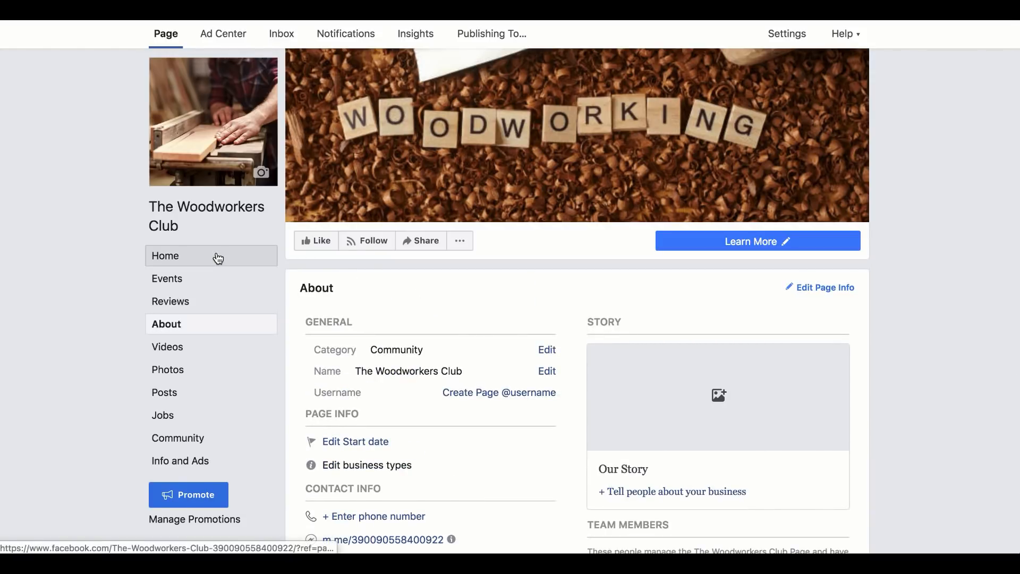
{"action": "left_click", "coordinate": [218, 258]}
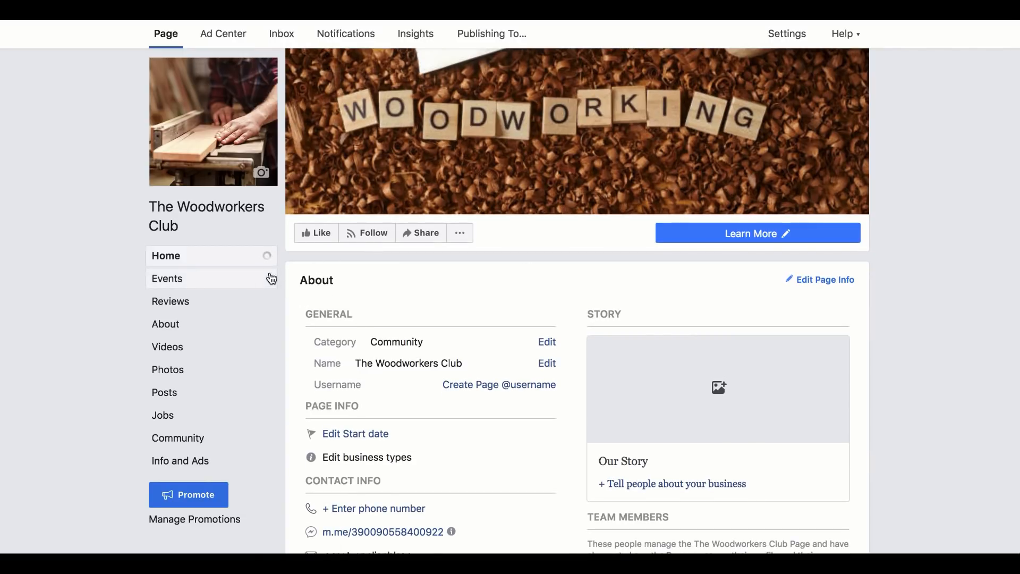
{"action": "left_click", "coordinate": [206, 257]}
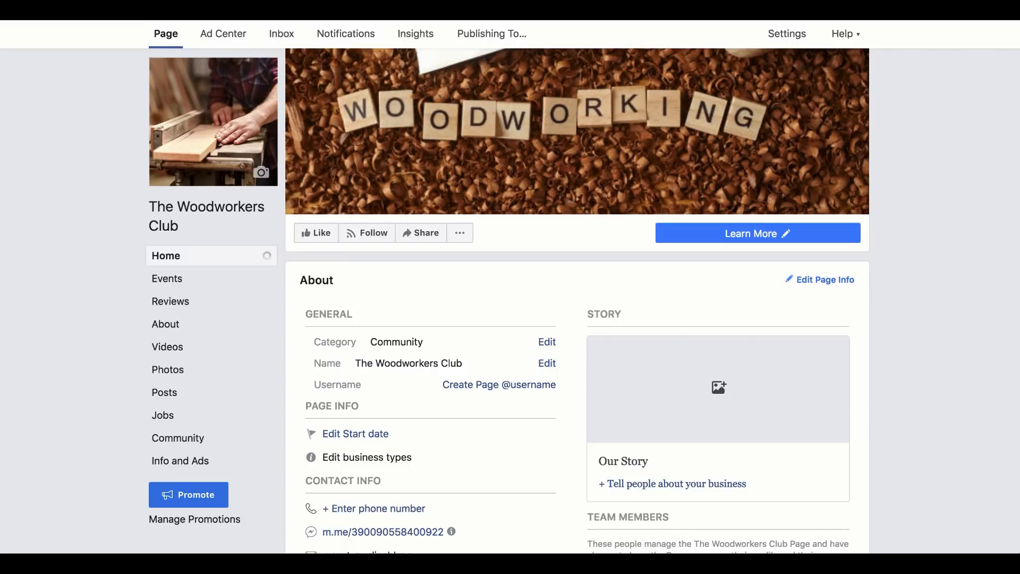
Step: Look over The Woodworkers Club page's Home feed and its posts, and dismiss the Welcome to Your New Page tips
{"action": "left_click", "coordinate": [162, 222]}
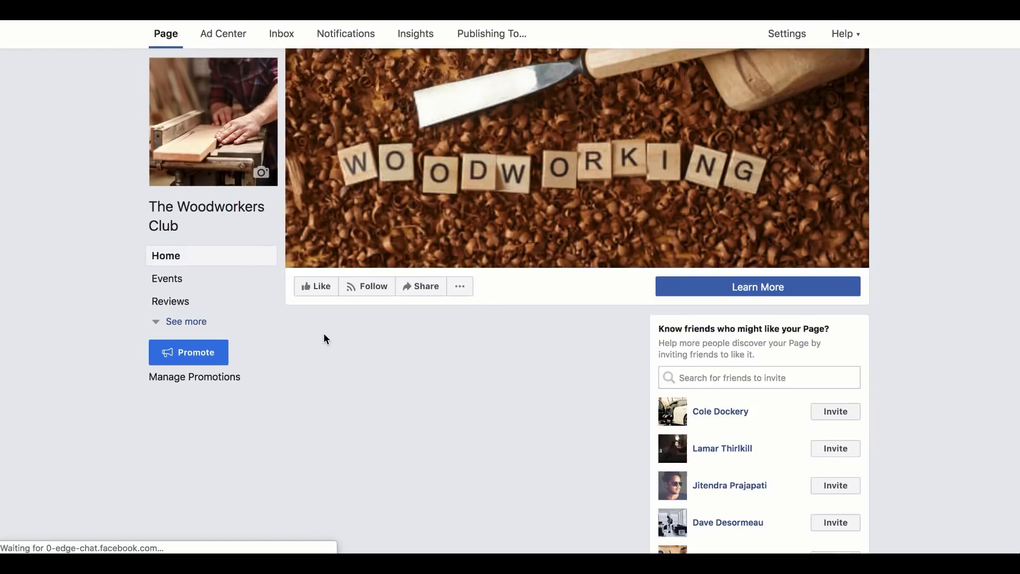
{"action": "scroll", "coordinate": [326, 339], "scroll_direction": "down", "scroll_amount": 3}
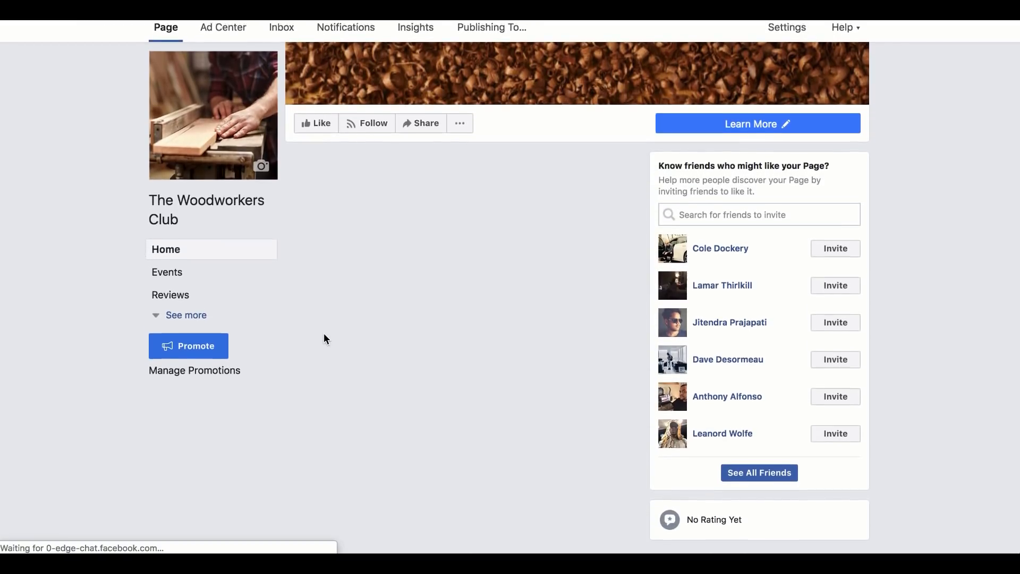
{"action": "scroll", "coordinate": [326, 339], "scroll_direction": "up", "scroll_amount": 4}
{"action": "scroll", "coordinate": [326, 339], "scroll_direction": "down", "scroll_amount": 1}
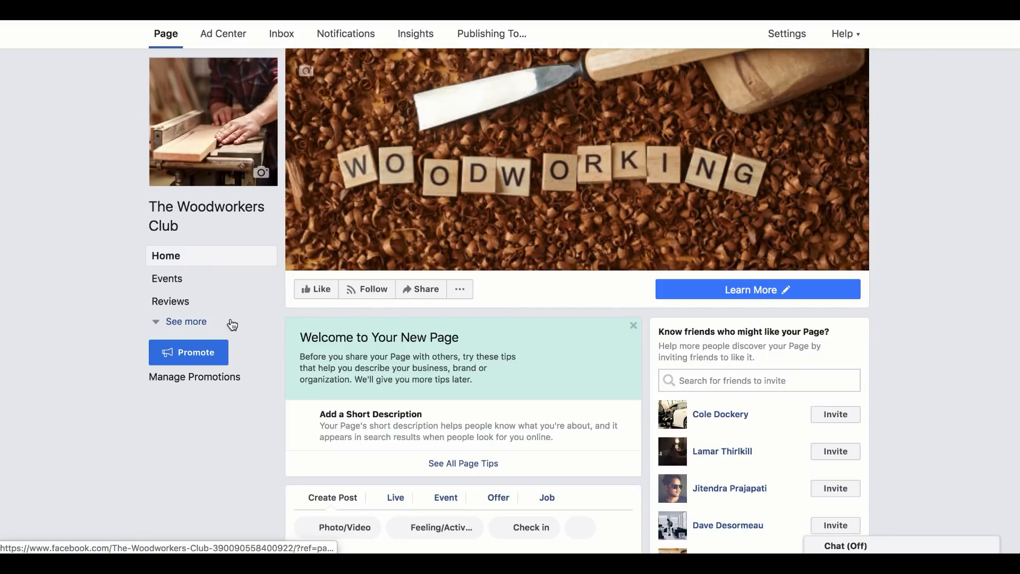
{"action": "scroll", "coordinate": [278, 388], "scroll_direction": "down", "scroll_amount": 4}
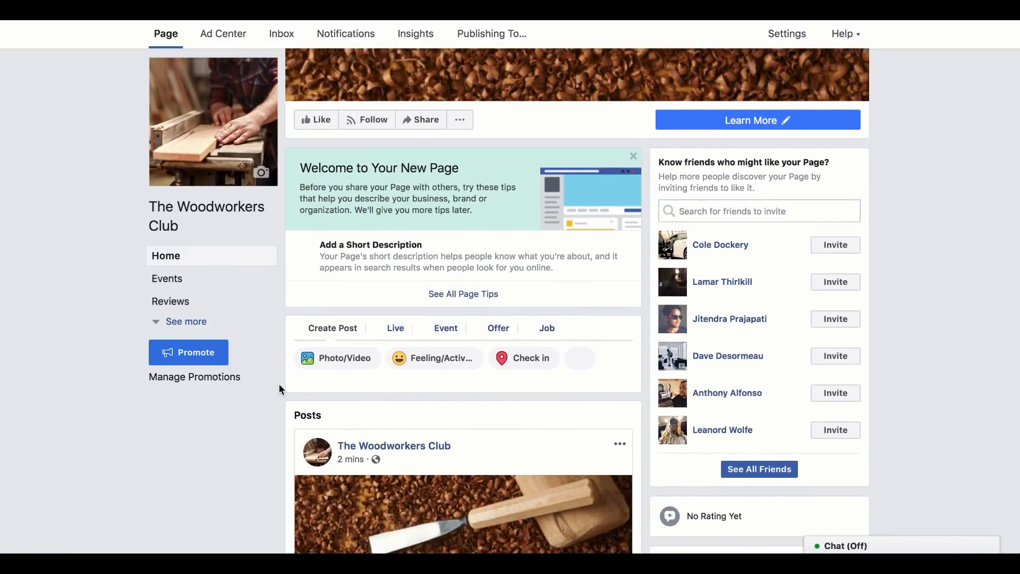
{"action": "scroll", "coordinate": [279, 385], "scroll_direction": "down", "scroll_amount": 10}
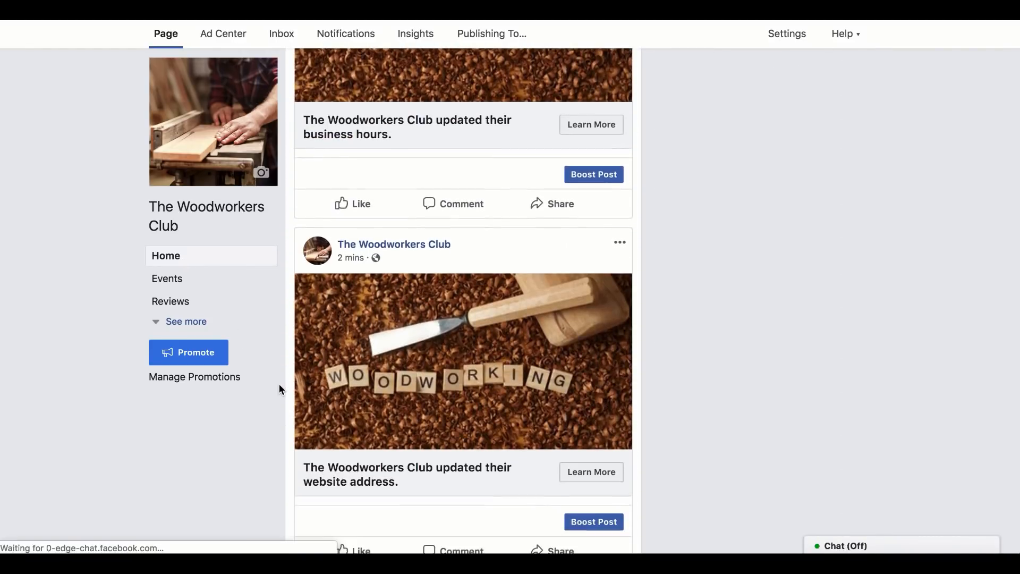
{"action": "scroll", "coordinate": [281, 389], "scroll_direction": "up", "scroll_amount": 10}
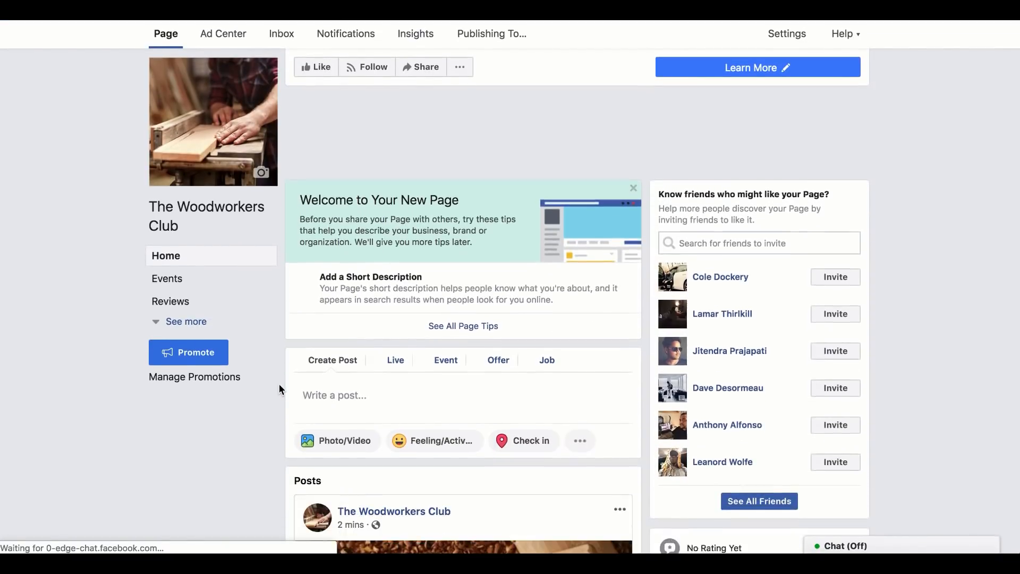
{"action": "left_click", "coordinate": [633, 161]}
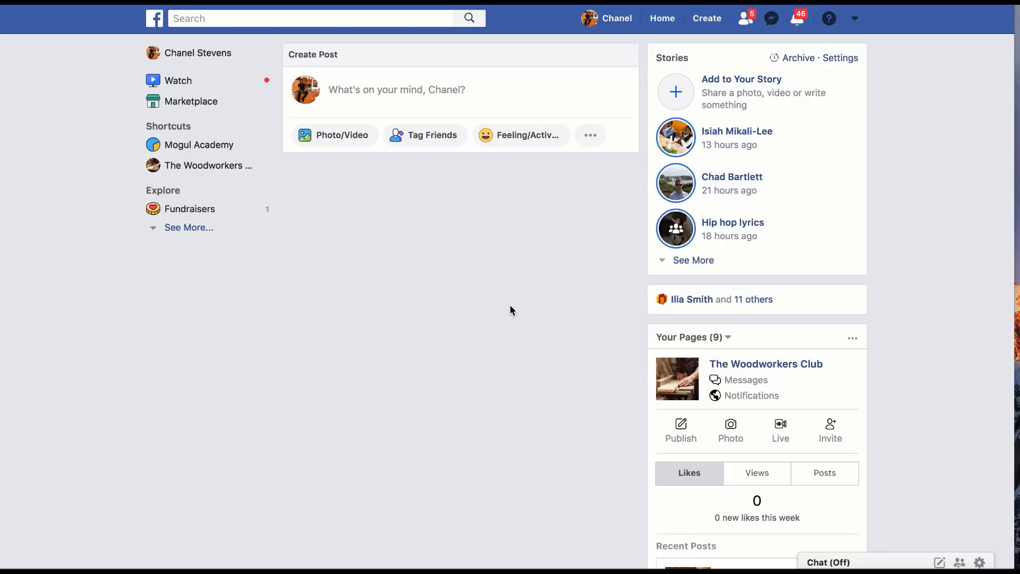
Step: Search Facebook for "woodworking", limit the results to photos, and open the full list of public photos
{"action": "left_click", "coordinate": [390, 17]}
{"action": "type", "text": "wood"}
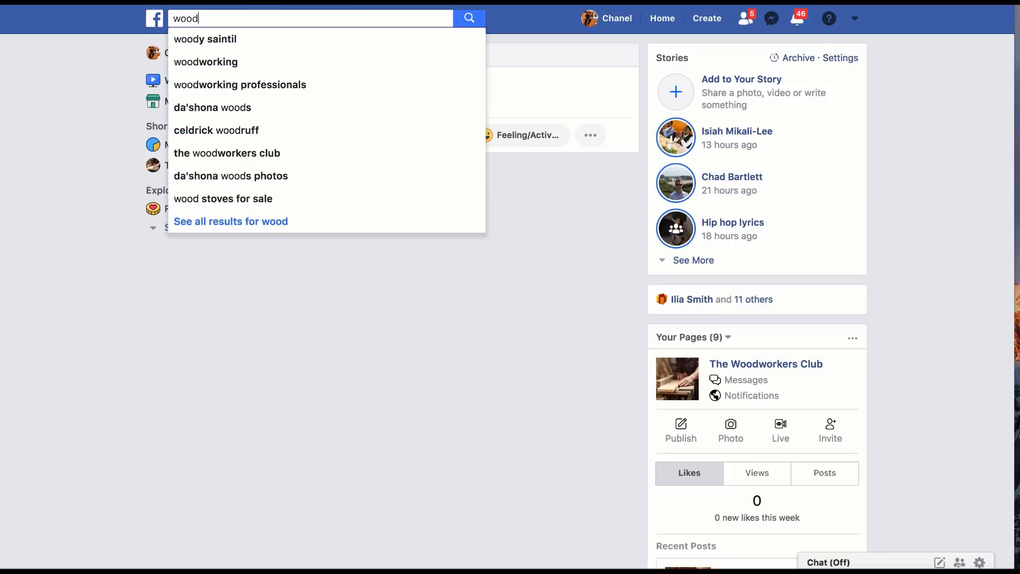
{"action": "type", "text": "working"}
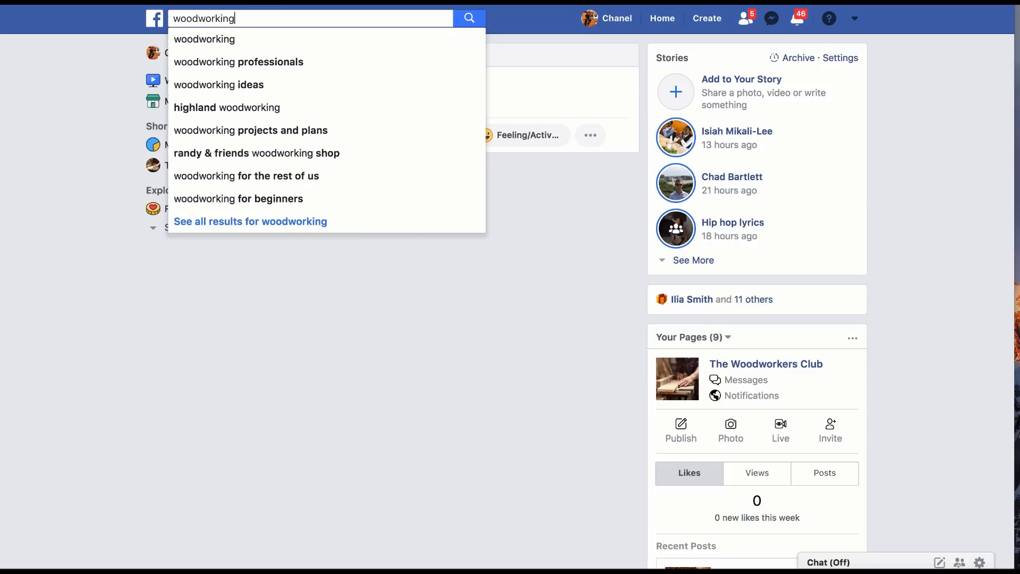
{"action": "key", "text": "Return"}
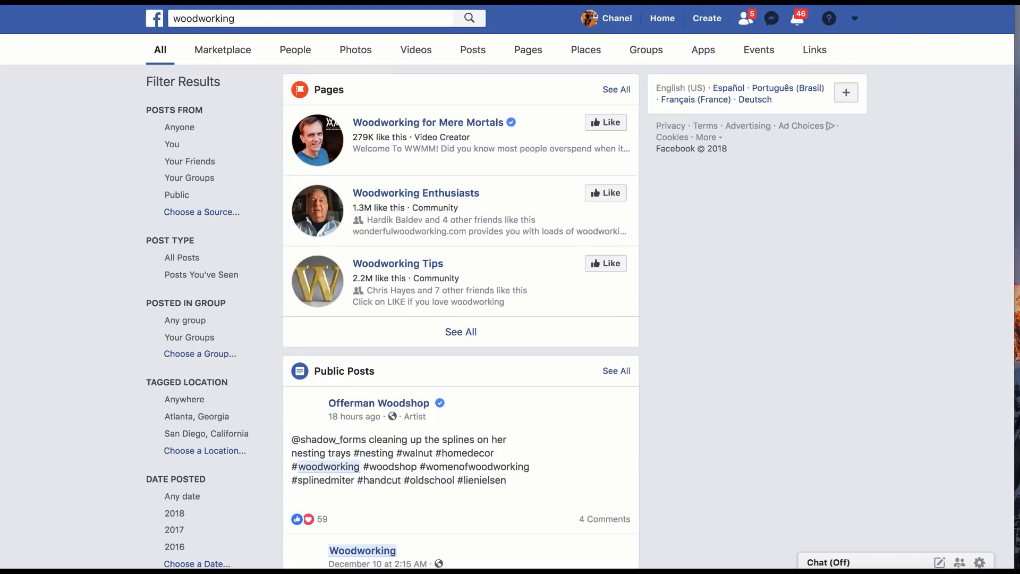
{"action": "left_click", "coordinate": [342, 52]}
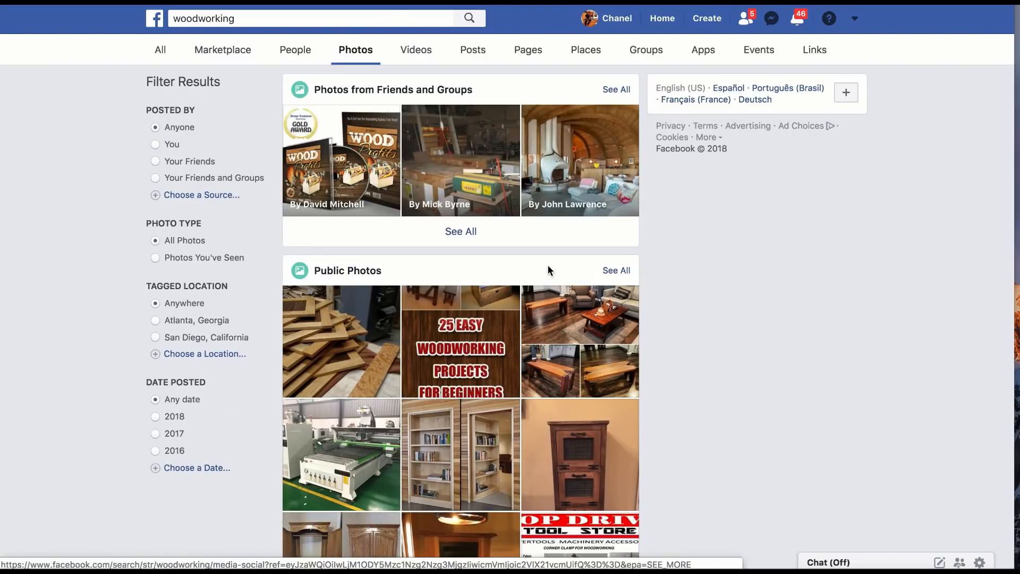
{"action": "scroll", "coordinate": [547, 263], "scroll_direction": "down", "scroll_amount": 1}
{"action": "scroll", "coordinate": [549, 271], "scroll_direction": "down", "scroll_amount": 1}
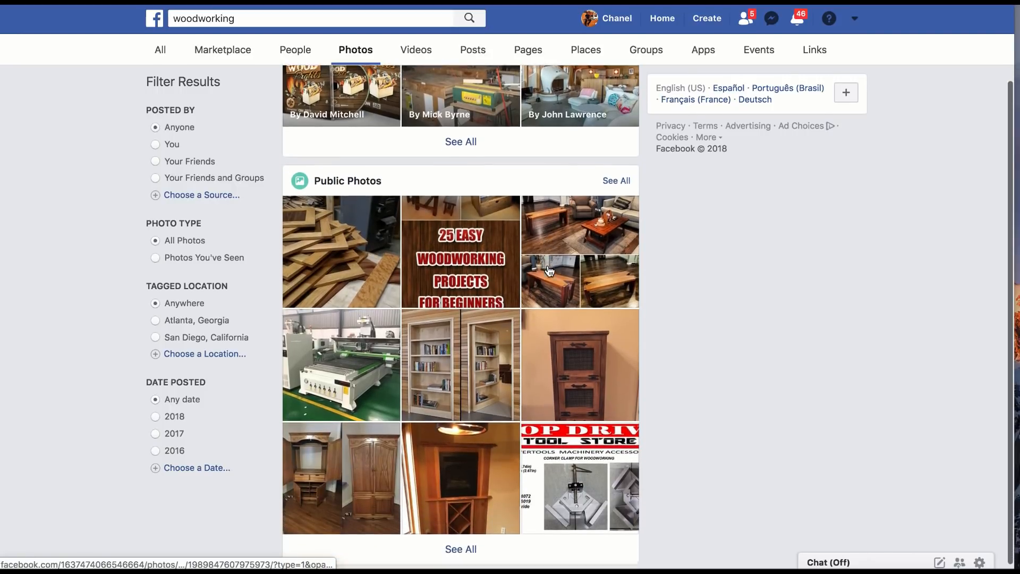
{"action": "left_click", "coordinate": [460, 541]}
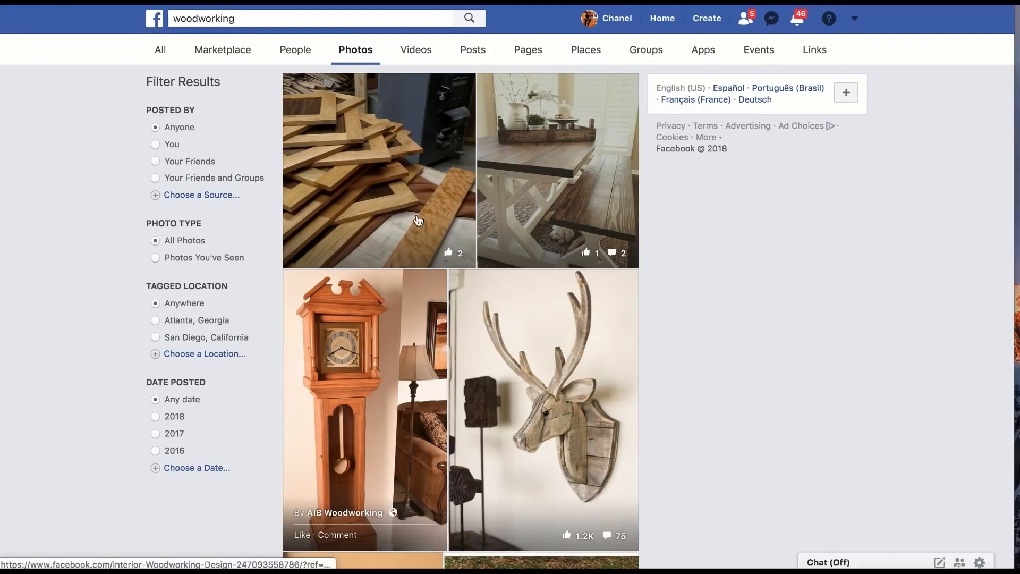
Step: Browse the public woodworking photos for project pictures suitable for posting on the page
{"action": "scroll", "coordinate": [467, 172], "scroll_direction": "down", "scroll_amount": 4}
{"action": "scroll", "coordinate": [467, 171], "scroll_direction": "down", "scroll_amount": 10}
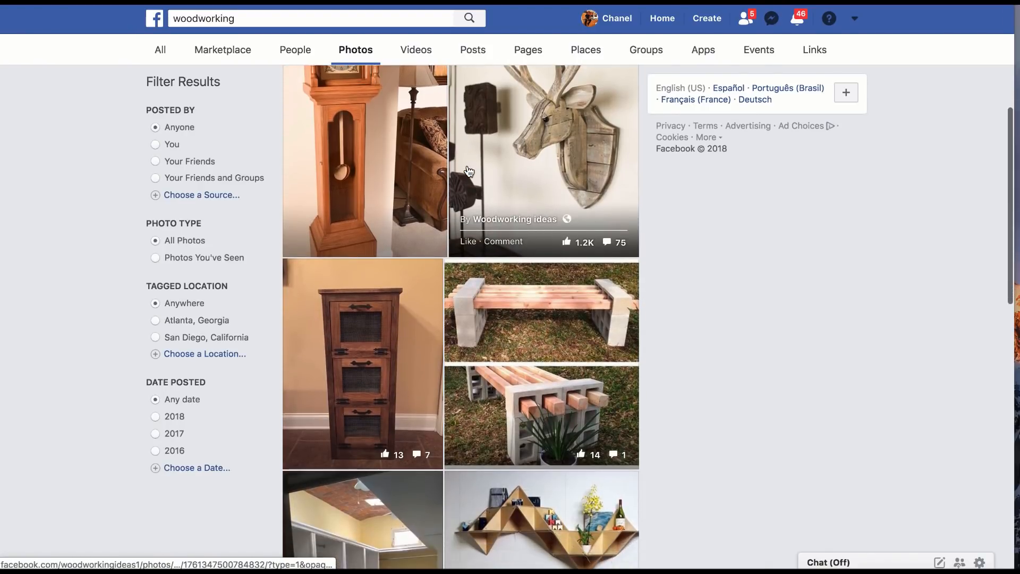
{"action": "scroll", "coordinate": [468, 171], "scroll_direction": "down", "scroll_amount": 8}
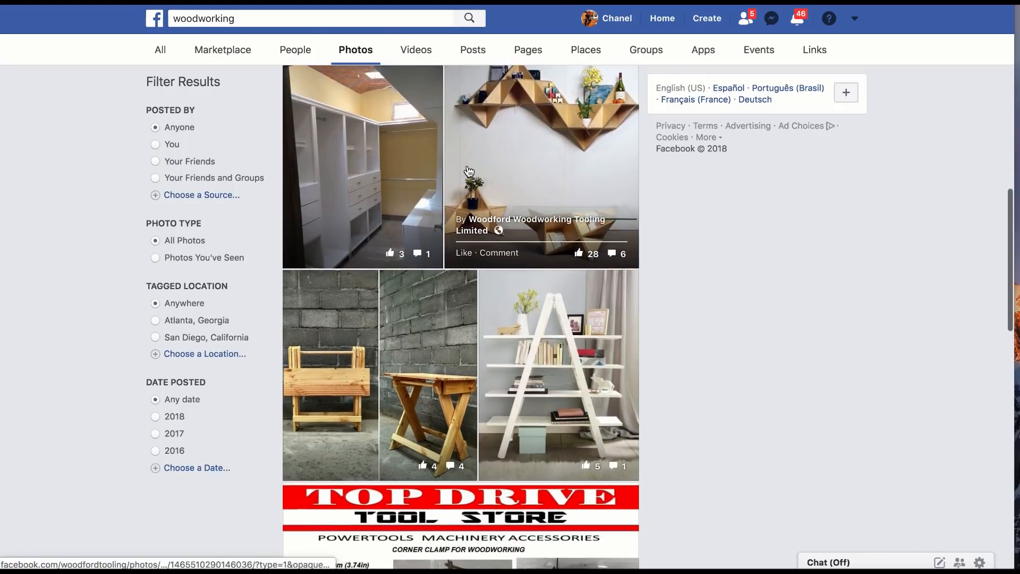
{"action": "scroll", "coordinate": [467, 171], "scroll_direction": "down", "scroll_amount": 11}
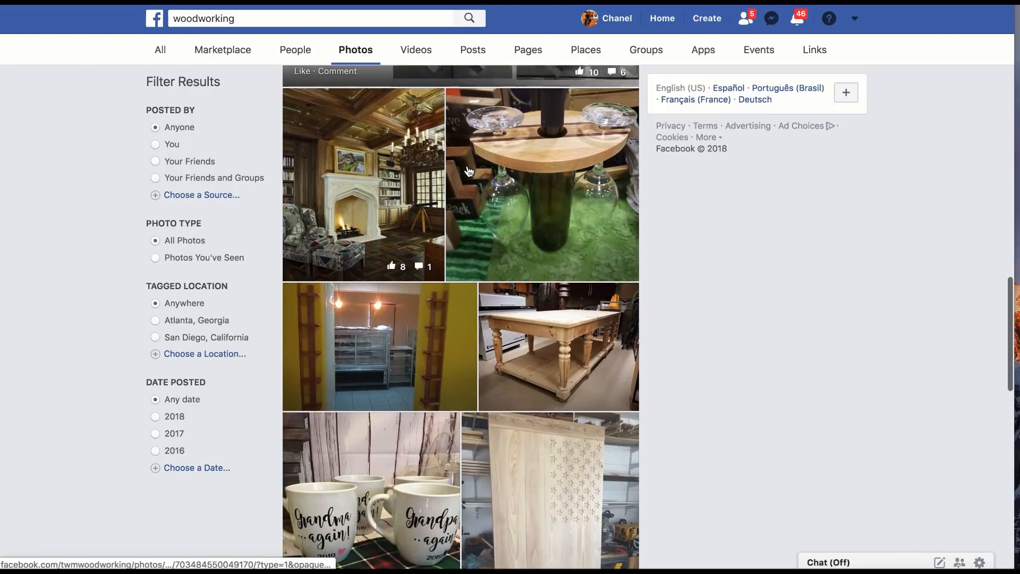
{"action": "scroll", "coordinate": [468, 171], "scroll_direction": "down", "scroll_amount": 4}
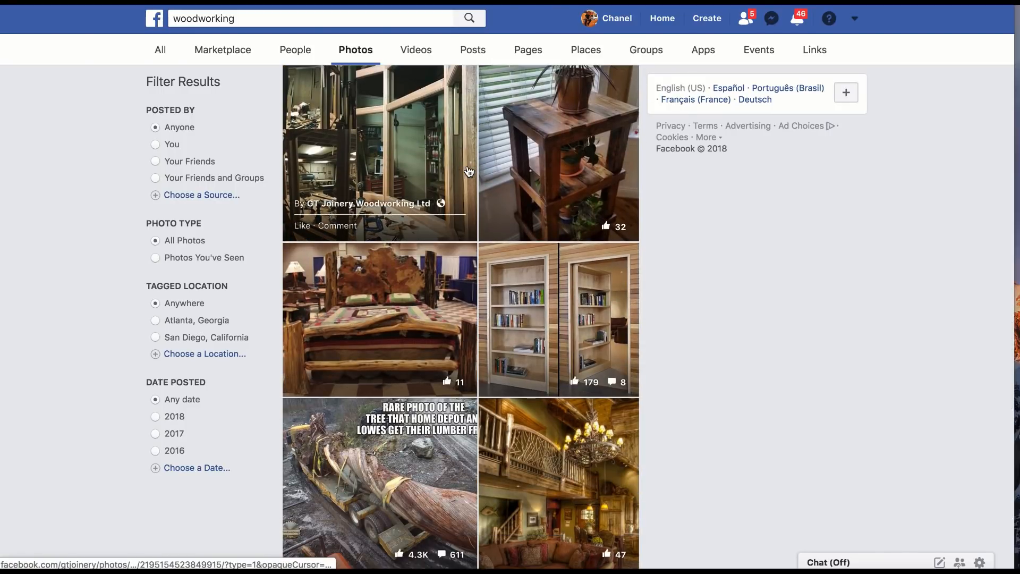
{"action": "scroll", "coordinate": [467, 171], "scroll_direction": "down", "scroll_amount": 3}
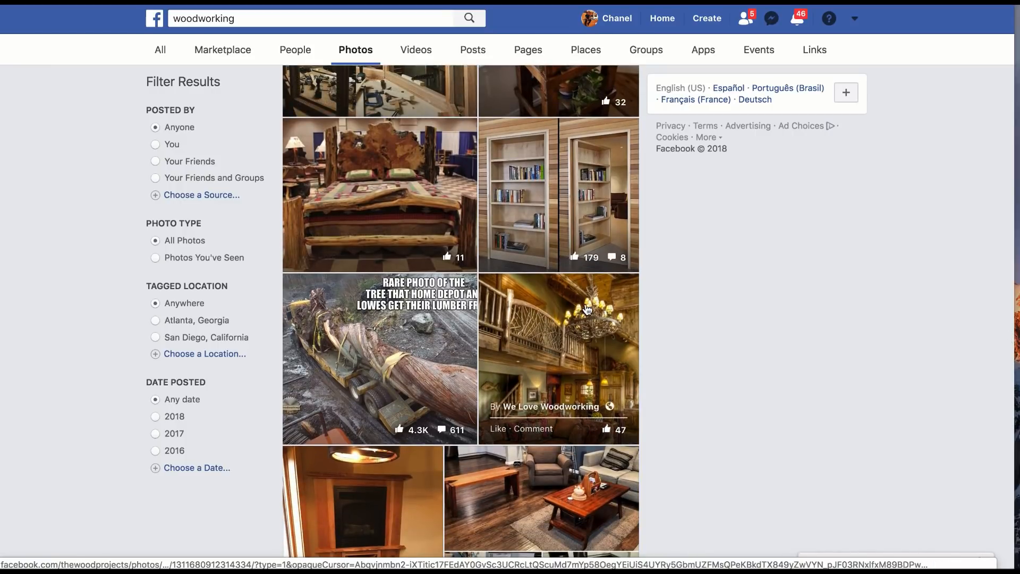
{"action": "scroll", "coordinate": [508, 296], "scroll_direction": "down", "scroll_amount": 1}
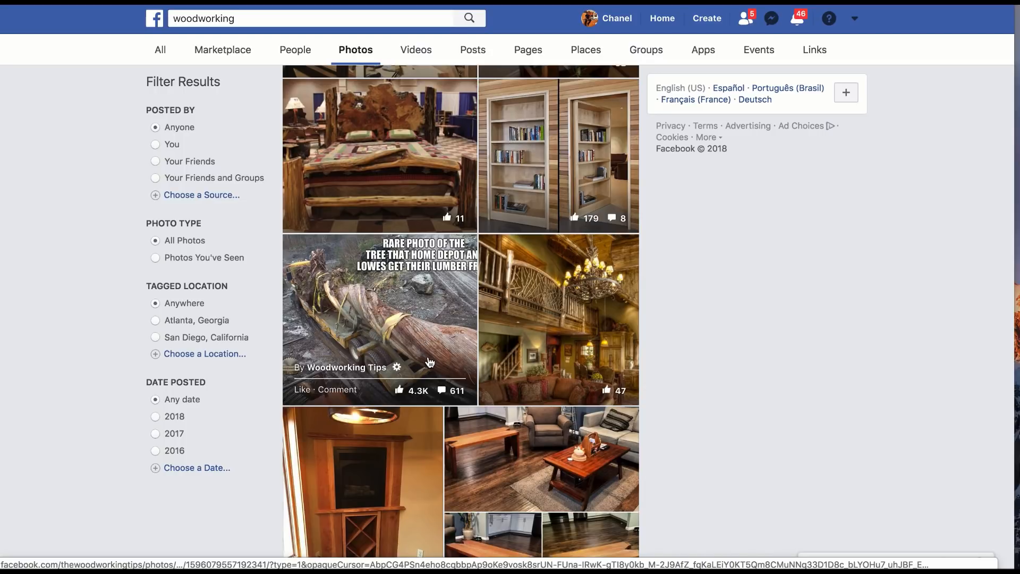
{"action": "scroll", "coordinate": [445, 339], "scroll_direction": "down", "scroll_amount": 8}
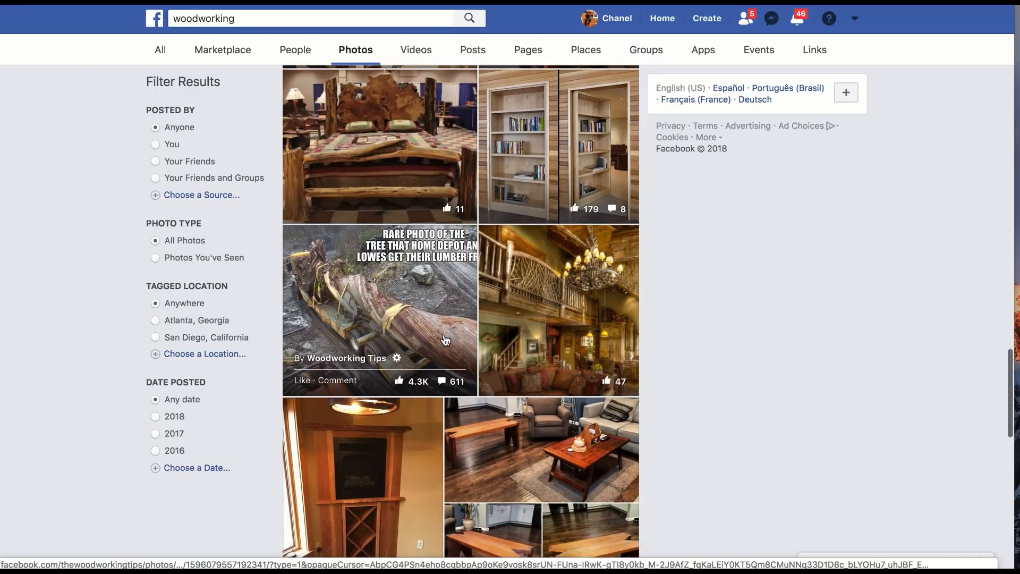
{"action": "scroll", "coordinate": [445, 339], "scroll_direction": "down", "scroll_amount": 10}
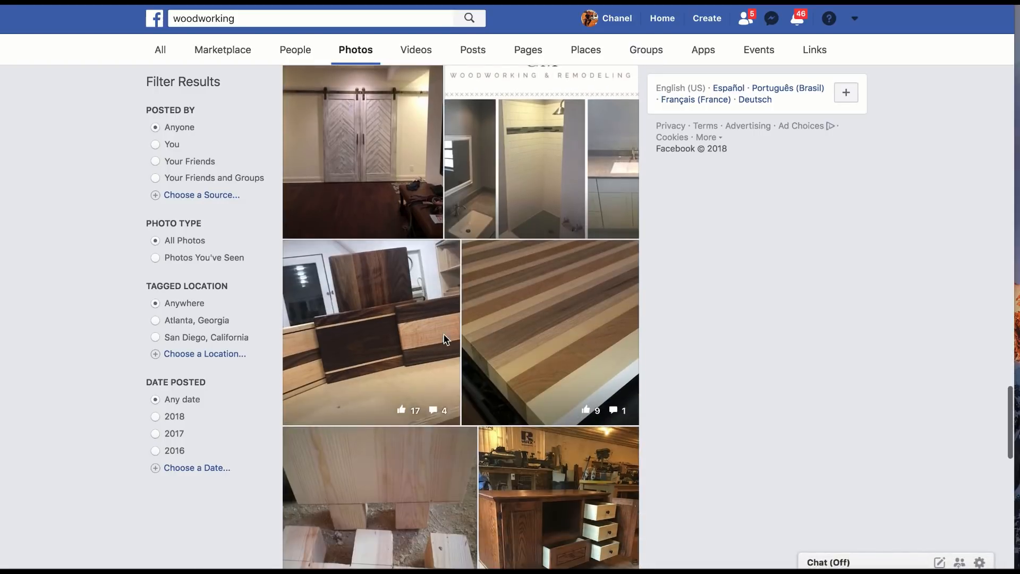
{"action": "scroll", "coordinate": [445, 340], "scroll_direction": "down", "scroll_amount": 18}
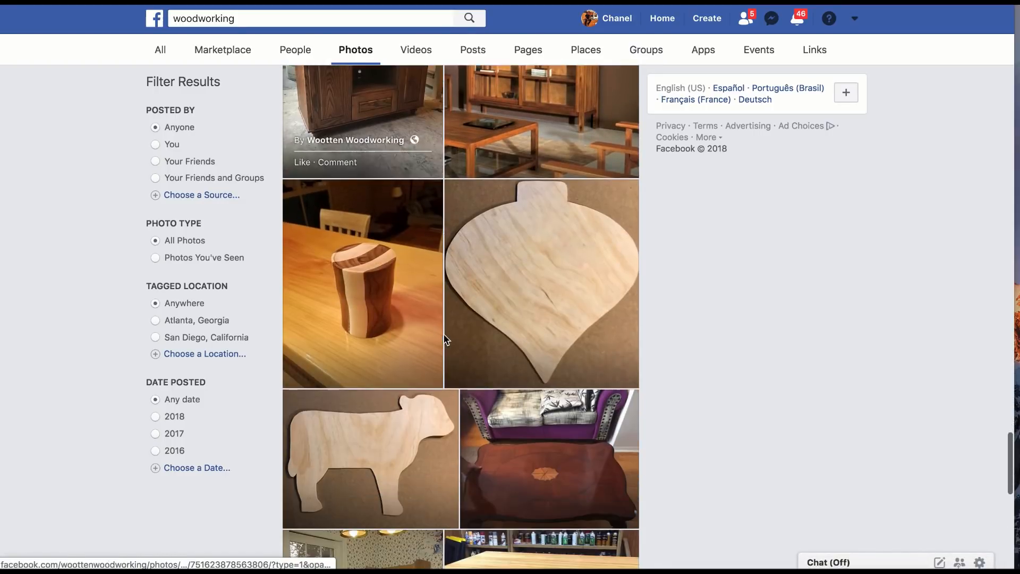
{"action": "scroll", "coordinate": [445, 340], "scroll_direction": "down", "scroll_amount": 8}
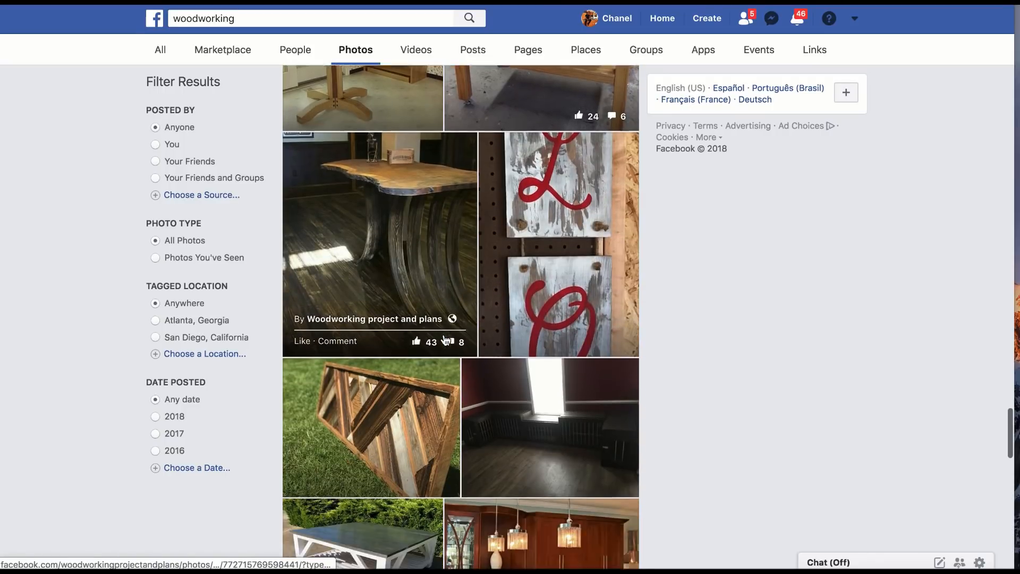
{"action": "scroll", "coordinate": [445, 340], "scroll_direction": "down", "scroll_amount": 2}
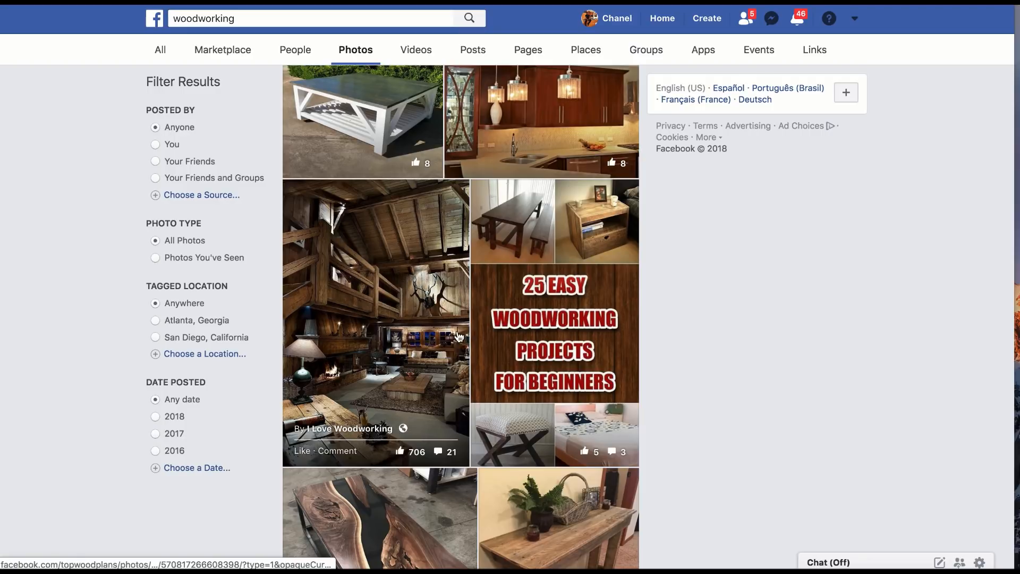
{"action": "scroll", "coordinate": [412, 267], "scroll_direction": "down", "scroll_amount": 1}
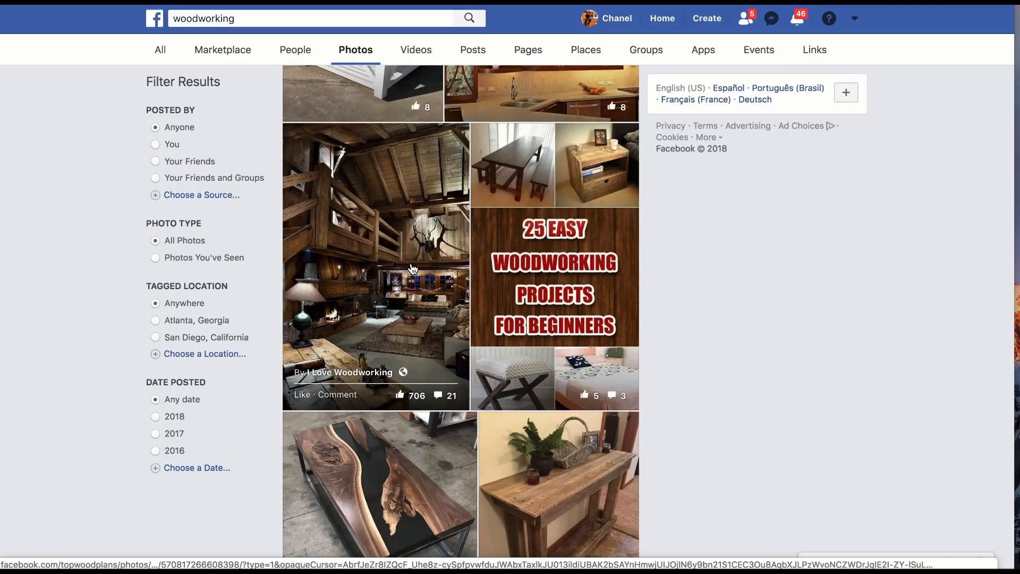
{"action": "scroll", "coordinate": [412, 268], "scroll_direction": "down", "scroll_amount": 1}
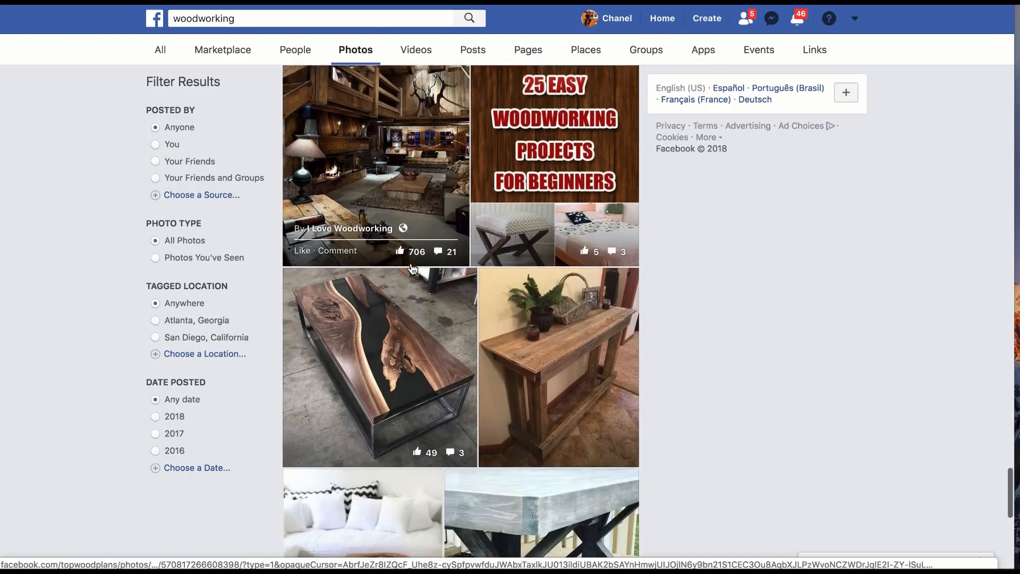
{"action": "scroll", "coordinate": [412, 267], "scroll_direction": "down", "scroll_amount": 15}
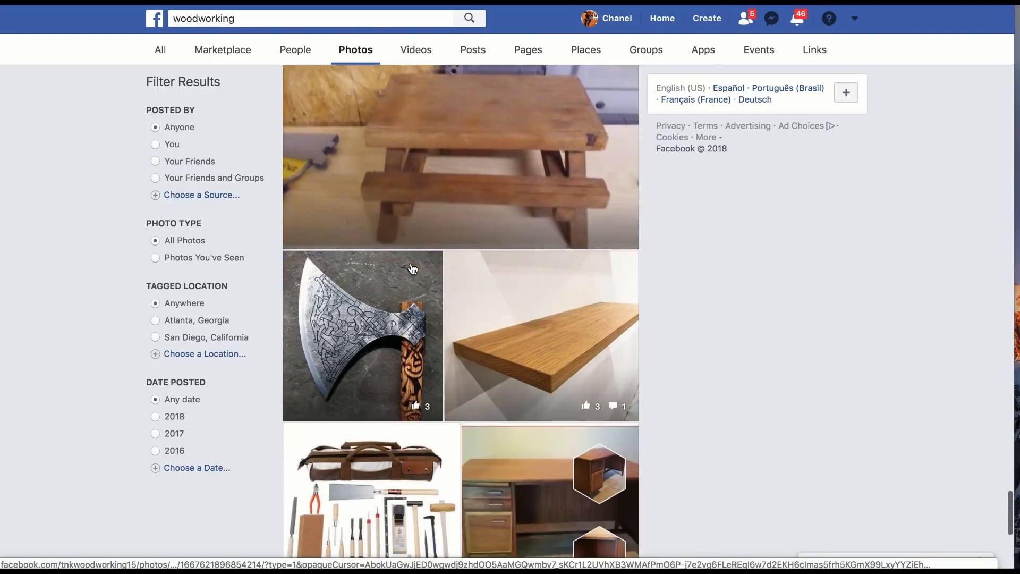
{"action": "scroll", "coordinate": [412, 267], "scroll_direction": "down", "scroll_amount": 12}
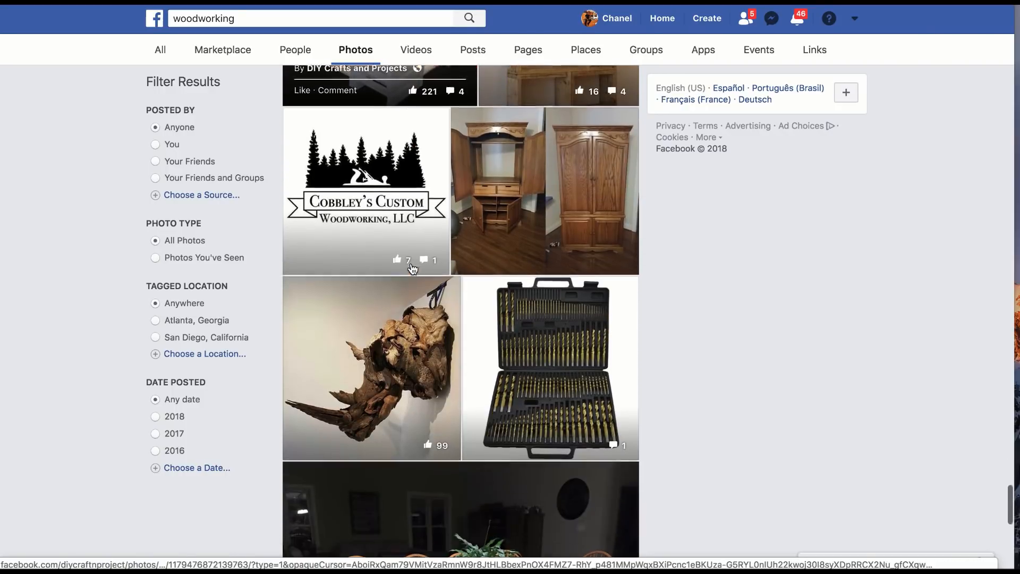
{"action": "scroll", "coordinate": [412, 267], "scroll_direction": "down", "scroll_amount": 15}
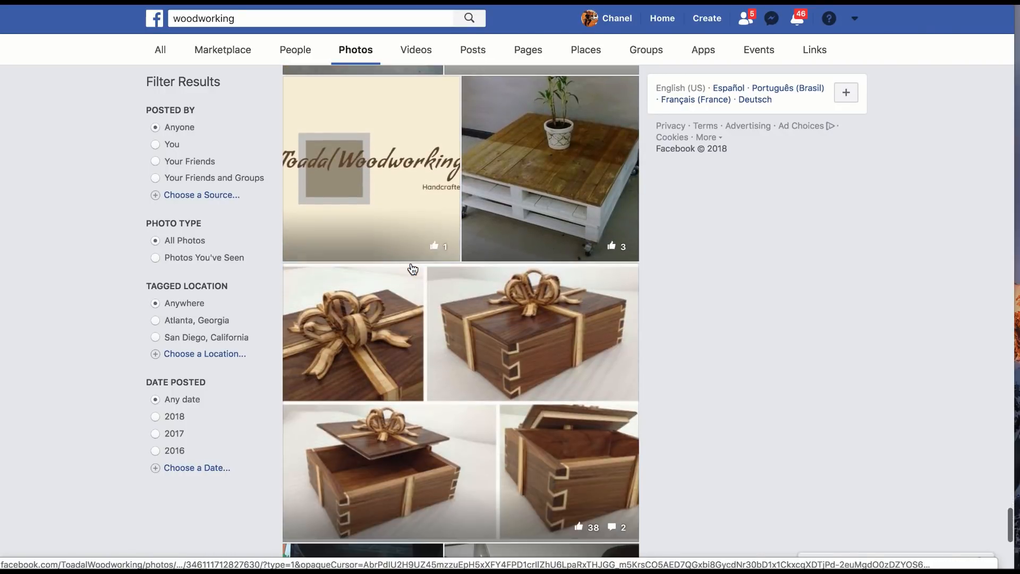
{"action": "scroll", "coordinate": [412, 267], "scroll_direction": "down", "scroll_amount": 9}
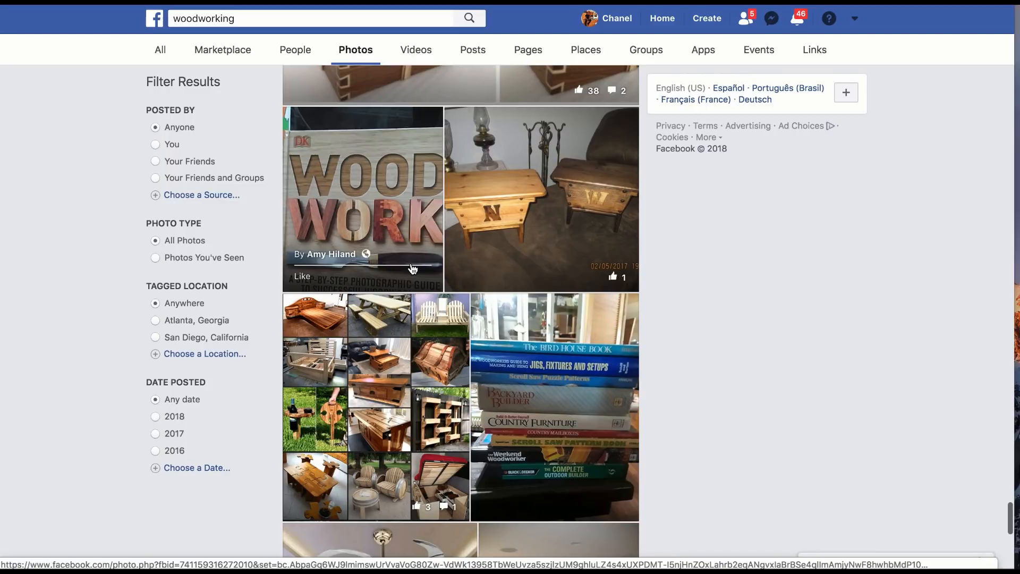
{"action": "scroll", "coordinate": [413, 267], "scroll_direction": "down", "scroll_amount": 4}
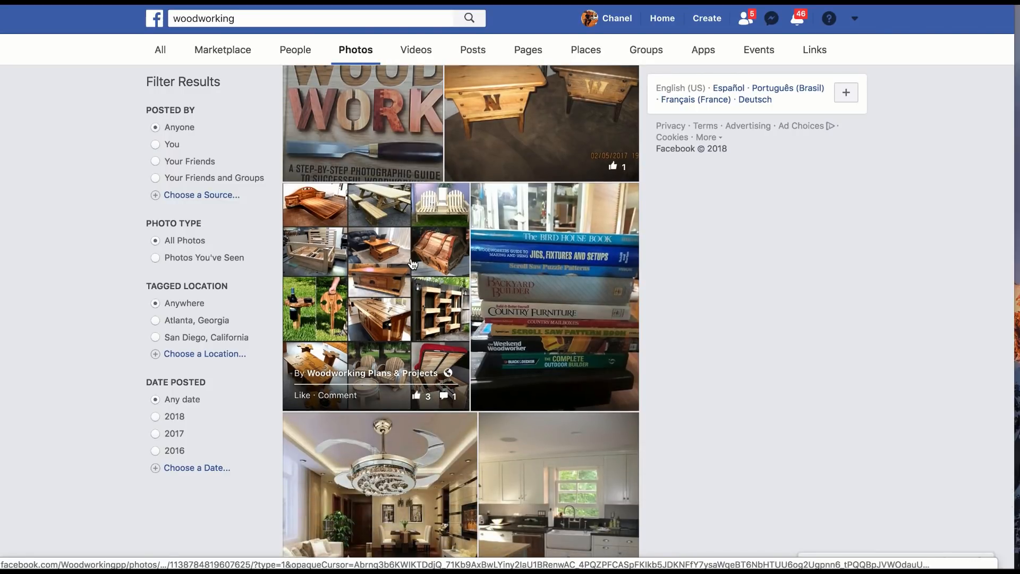
{"action": "scroll", "coordinate": [413, 264], "scroll_direction": "down", "scroll_amount": 20}
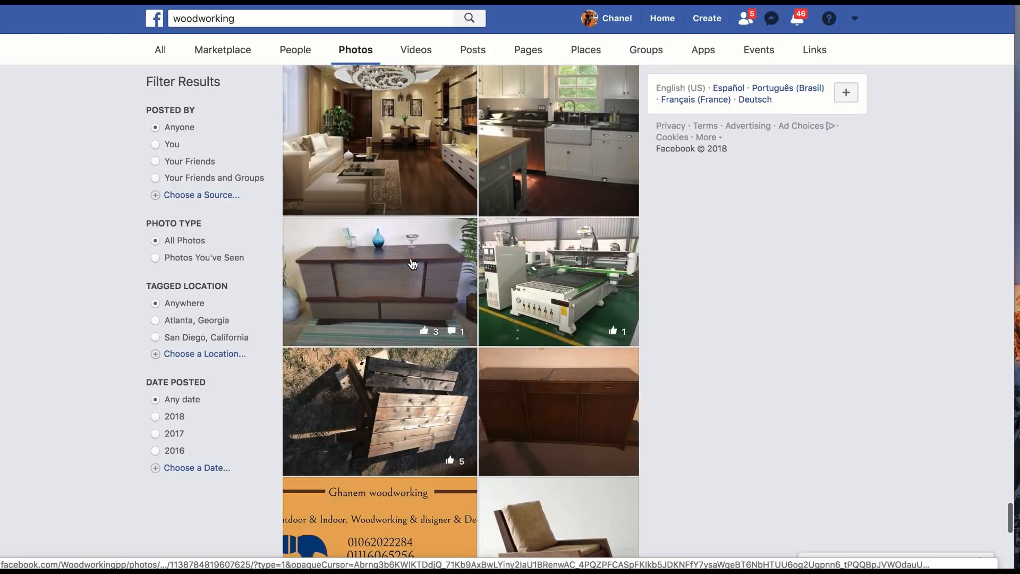
Step: Open the Woodworking Plans & Projects collage of finished projects and save the image to the "wood" folder on the desktop
{"action": "scroll", "coordinate": [413, 264], "scroll_direction": "down", "scroll_amount": 3}
{"action": "scroll", "coordinate": [413, 260], "scroll_direction": "up", "scroll_amount": 20}
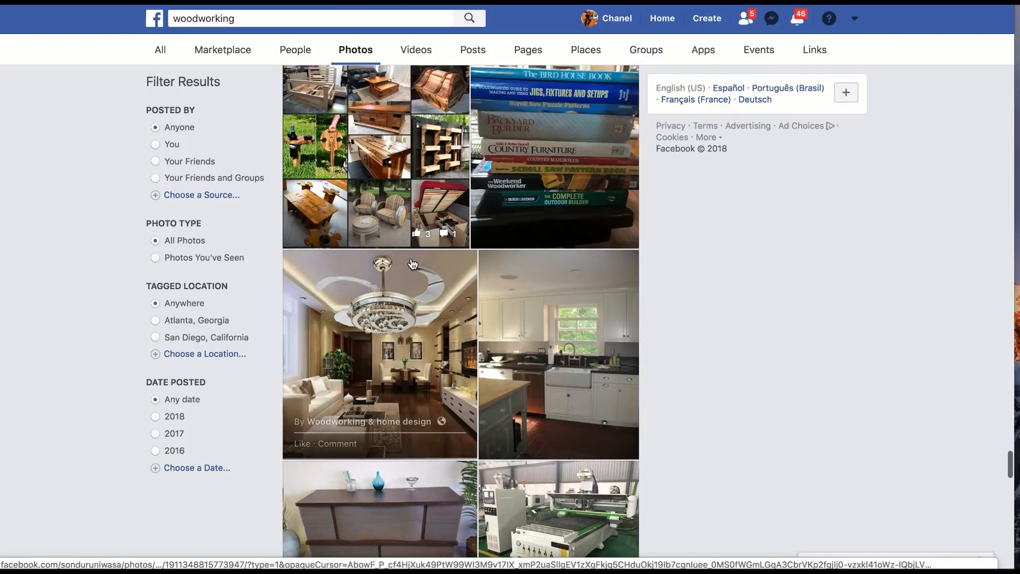
{"action": "left_click", "coordinate": [391, 158]}
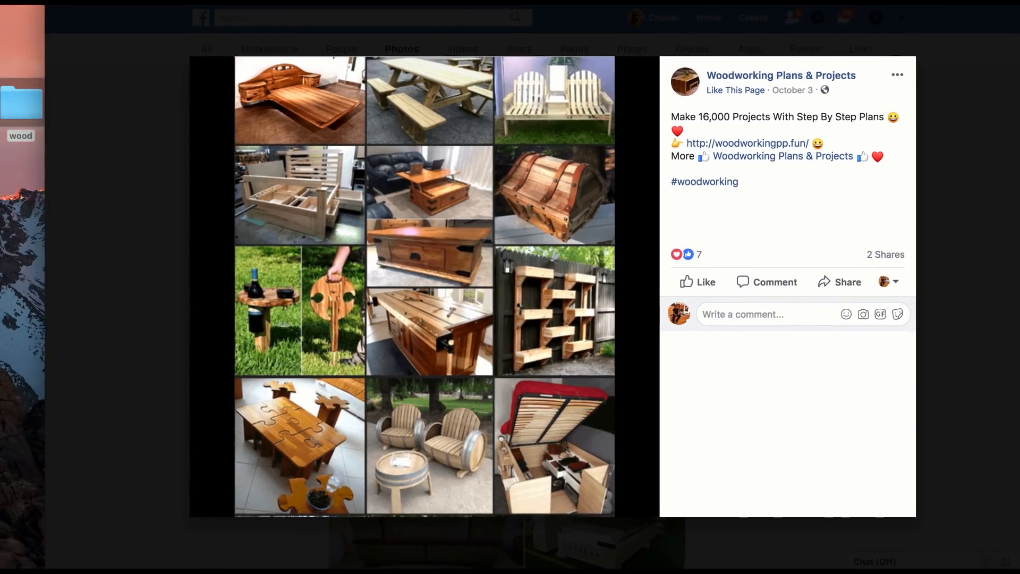
{"action": "left_click_drag", "start_coordinate": [548, 227], "coordinate": [16, 101]}
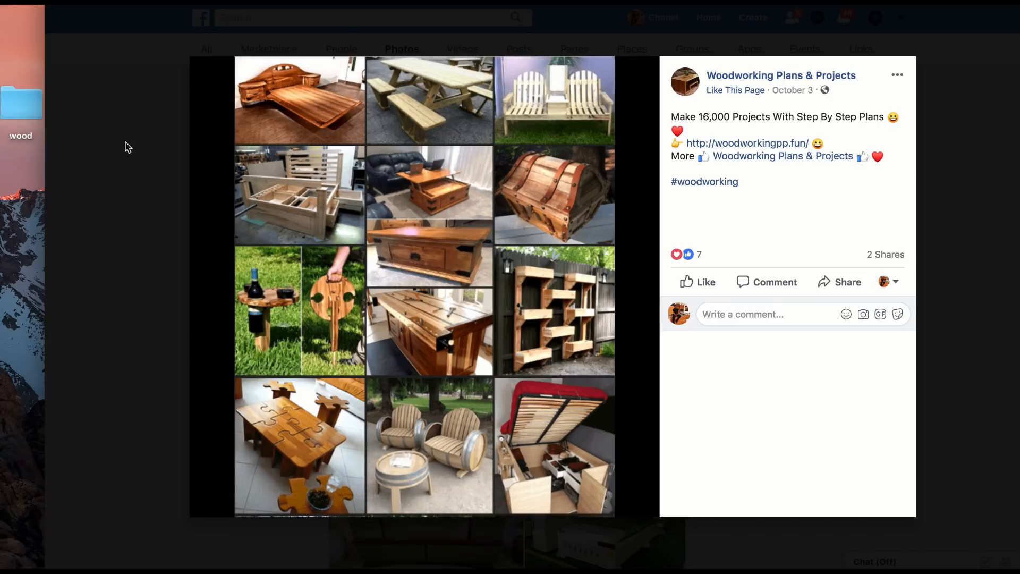
Step: Take another look at the Woodworking Plans & Projects collage, close it, and look back over the woodworking photo results
{"action": "left_click", "coordinate": [125, 141]}
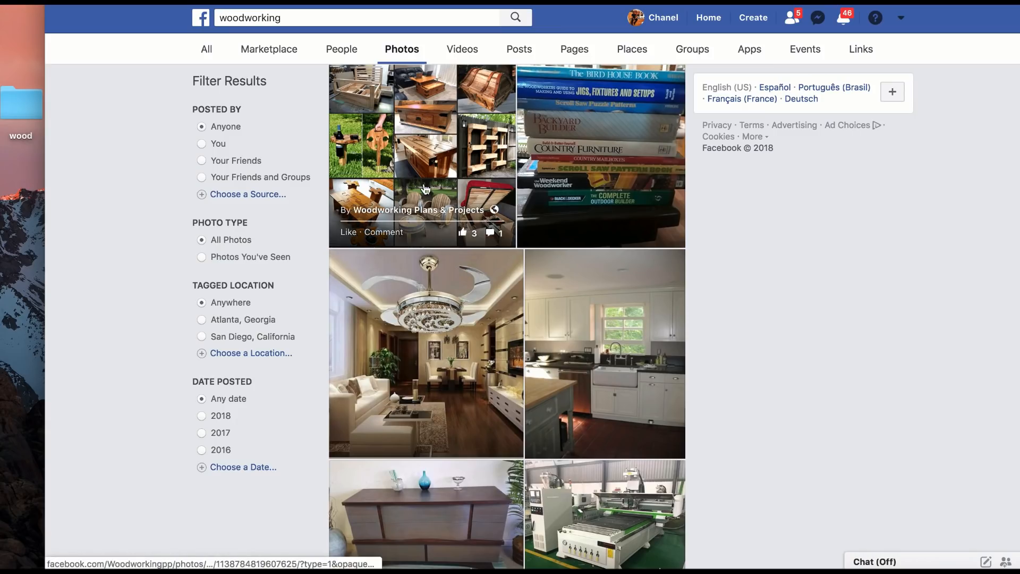
{"action": "left_click", "coordinate": [431, 143]}
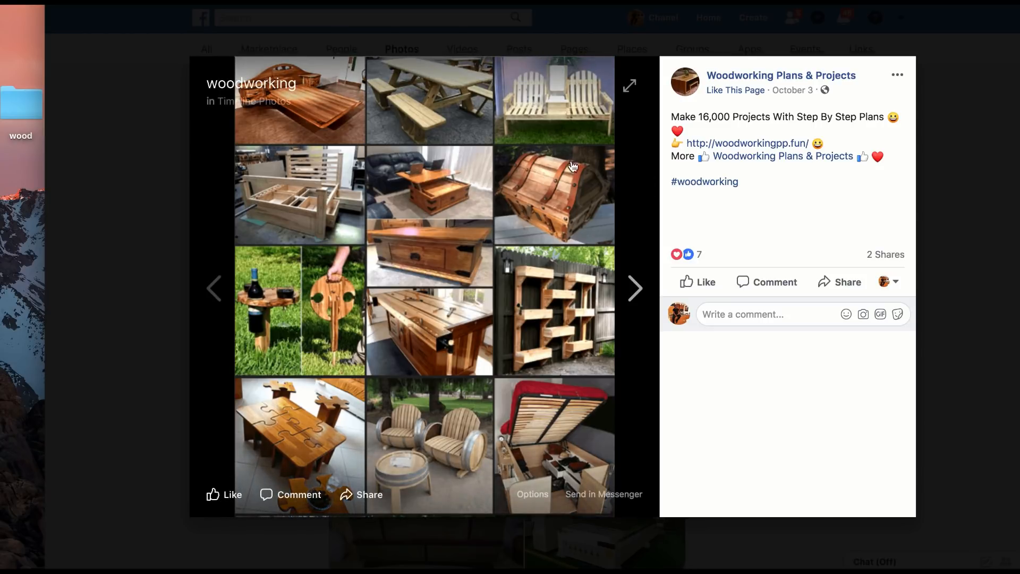
{"action": "left_click", "coordinate": [972, 134]}
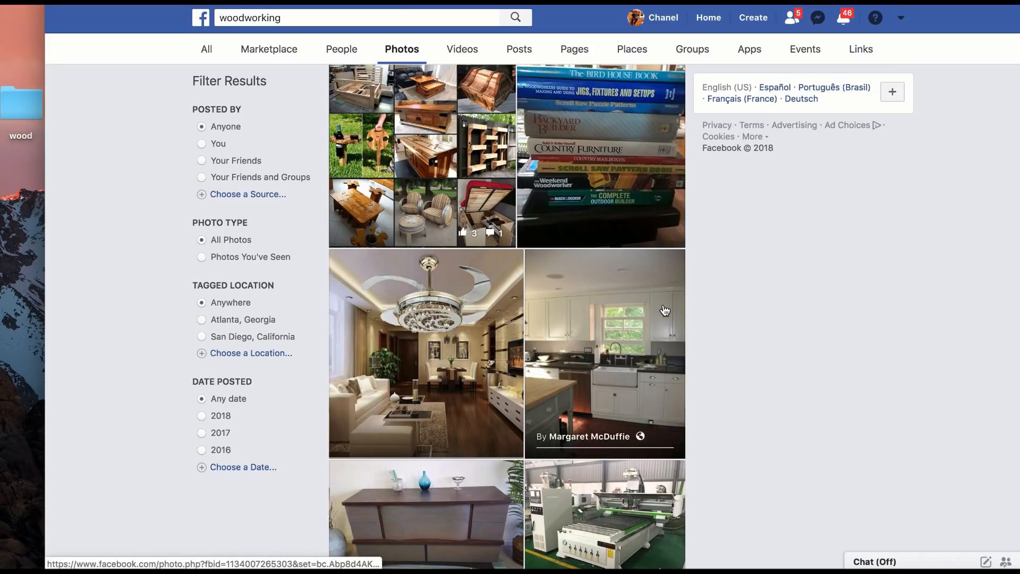
{"action": "scroll", "coordinate": [664, 311], "scroll_direction": "up", "scroll_amount": 10}
{"action": "scroll", "coordinate": [664, 310], "scroll_direction": "up", "scroll_amount": 15}
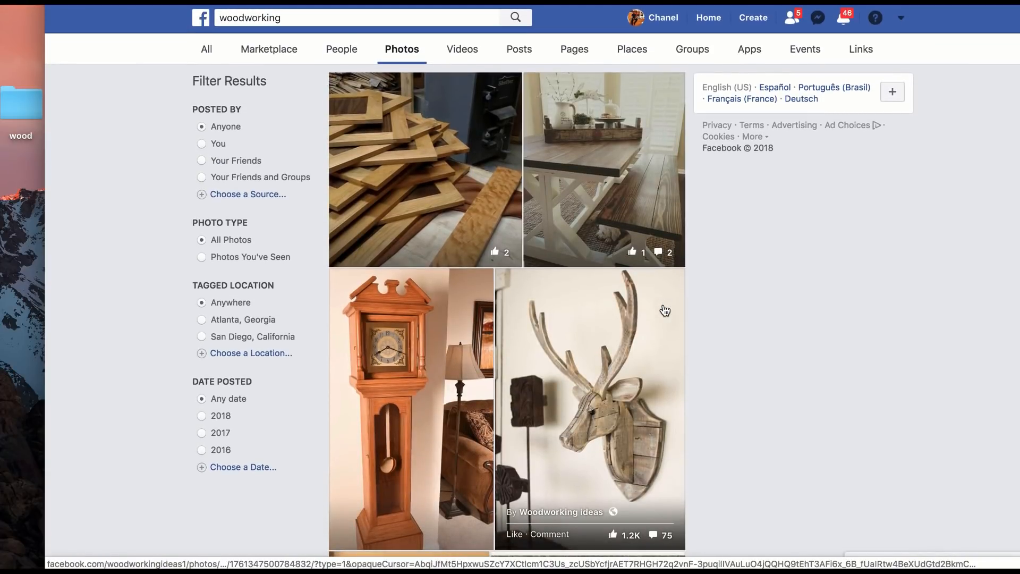
Step: Search Facebook for "woodworking ideas" and open the full list of its public photos
{"action": "left_click", "coordinate": [326, 17]}
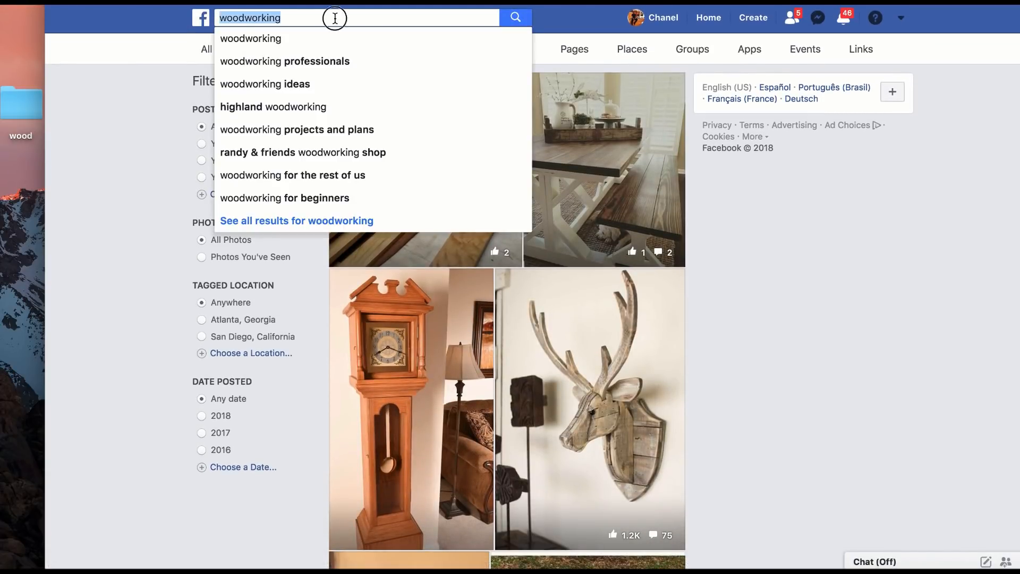
{"action": "left_click", "coordinate": [335, 18]}
{"action": "left_click", "coordinate": [321, 82]}
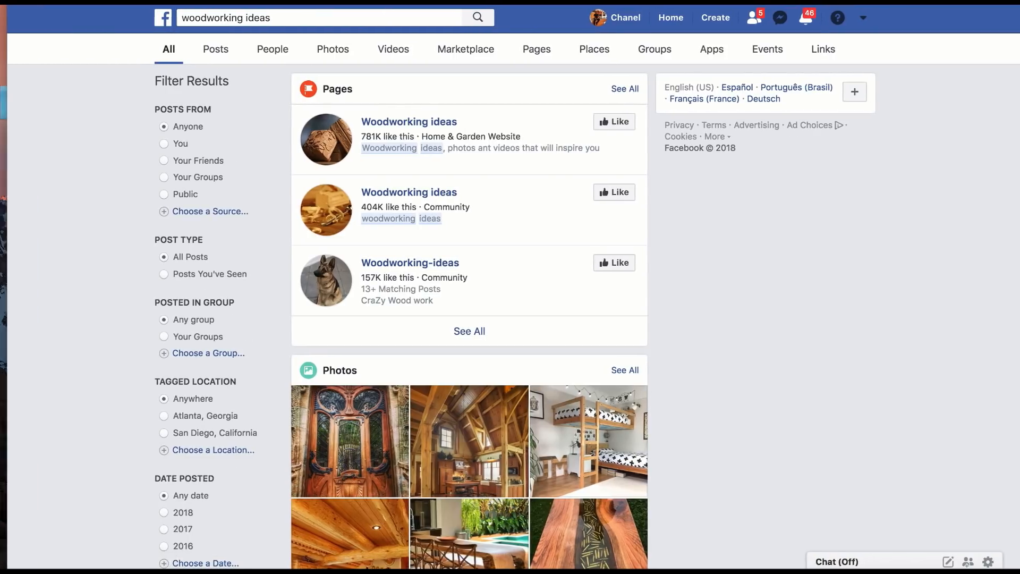
{"action": "scroll", "coordinate": [557, 334], "scroll_direction": "down", "scroll_amount": 5}
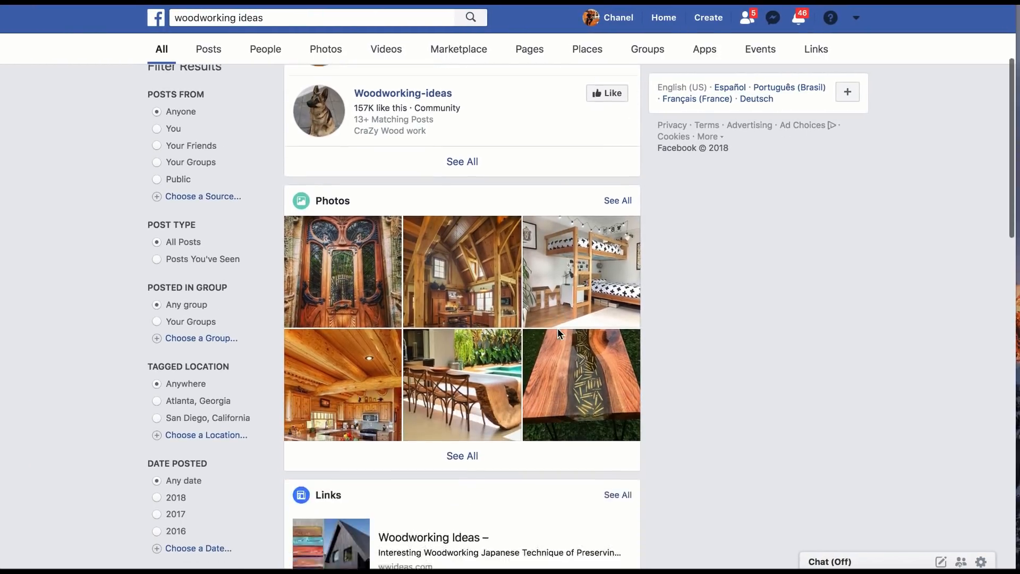
{"action": "left_click", "coordinate": [468, 442]}
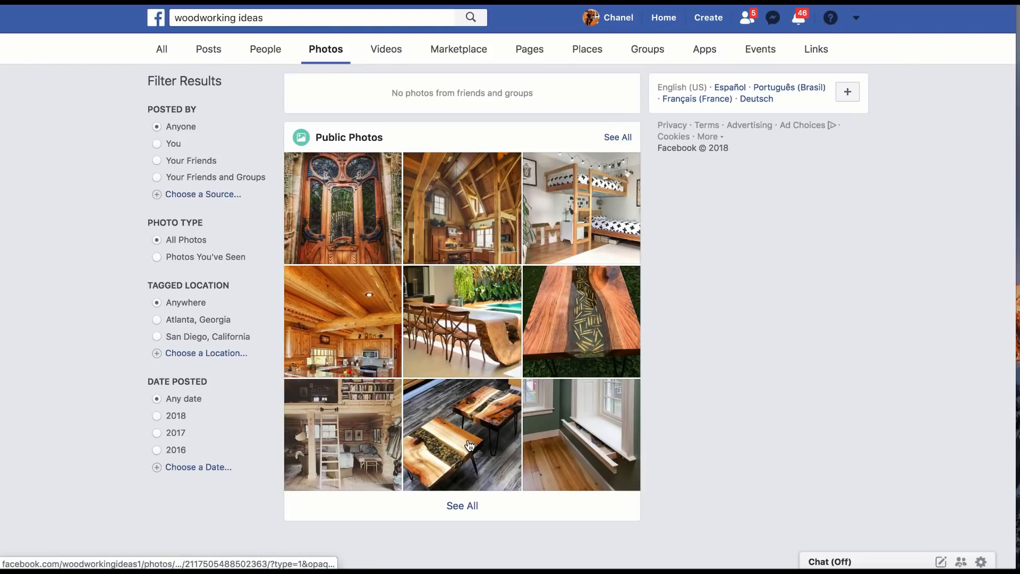
{"action": "left_click", "coordinate": [469, 507]}
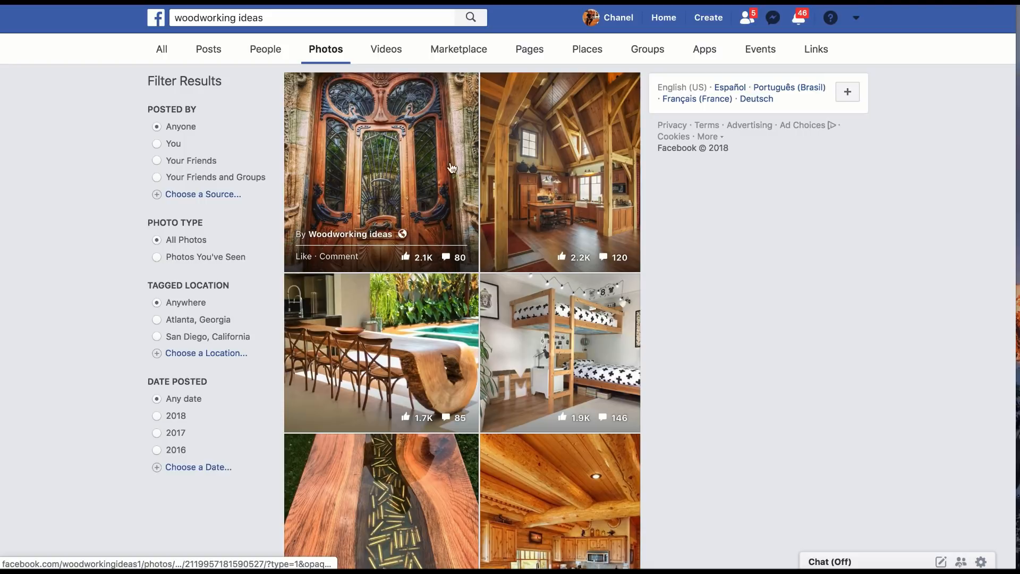
Step: Open the Woodworking ideas photo of the carved leaf-back chair, save the image to the "wood" folder on the desktop, and close the photo
{"action": "scroll", "coordinate": [536, 169], "scroll_direction": "down", "scroll_amount": 3}
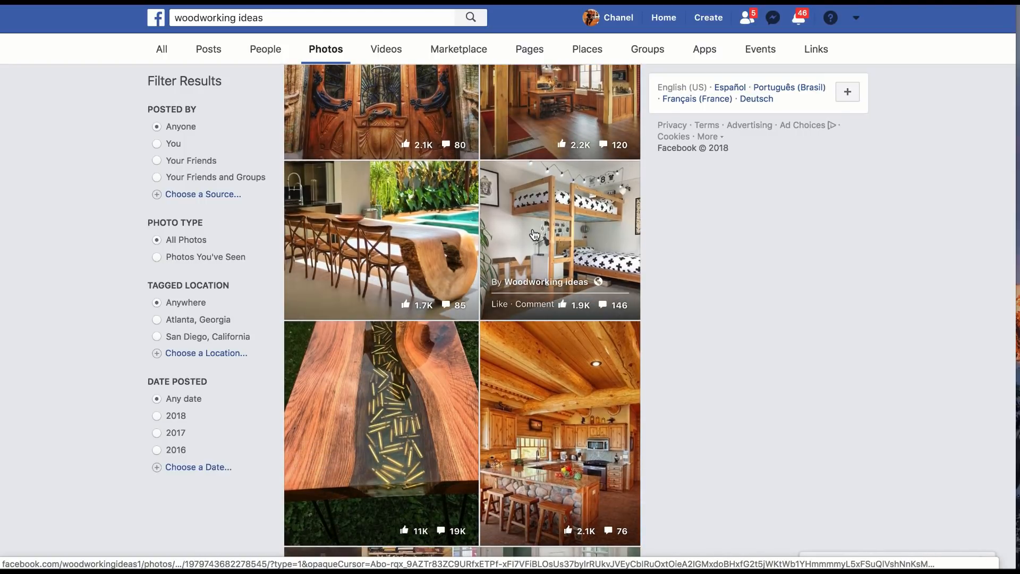
{"action": "scroll", "coordinate": [535, 234], "scroll_direction": "down", "scroll_amount": 5}
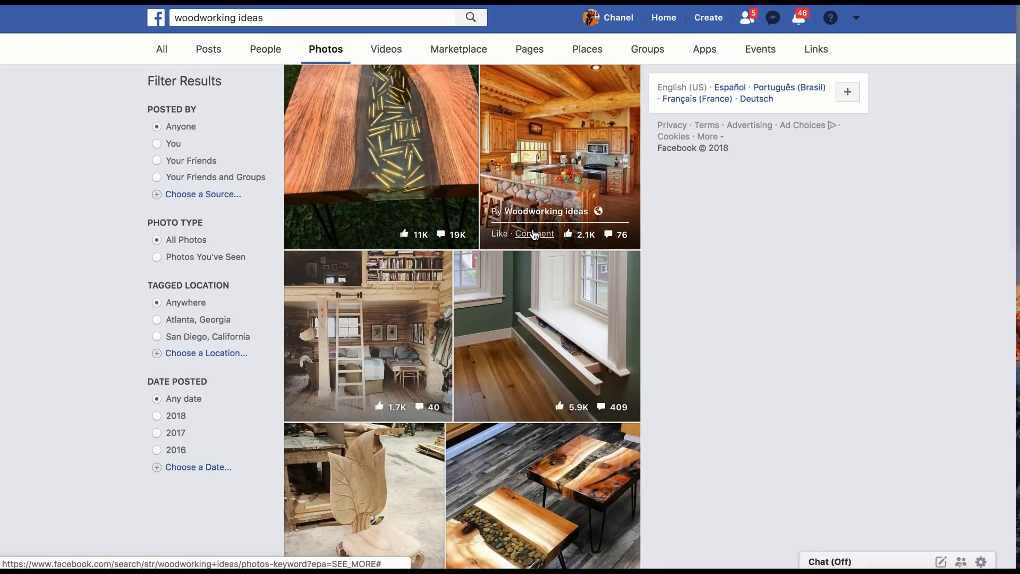
{"action": "scroll", "coordinate": [534, 234], "scroll_direction": "down", "scroll_amount": 2}
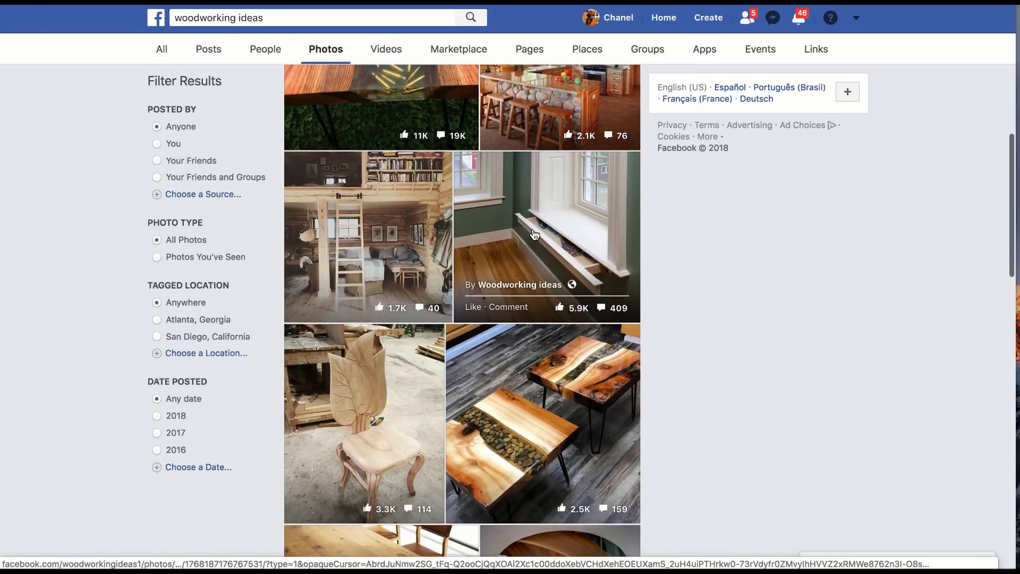
{"action": "scroll", "coordinate": [535, 234], "scroll_direction": "down", "scroll_amount": 5}
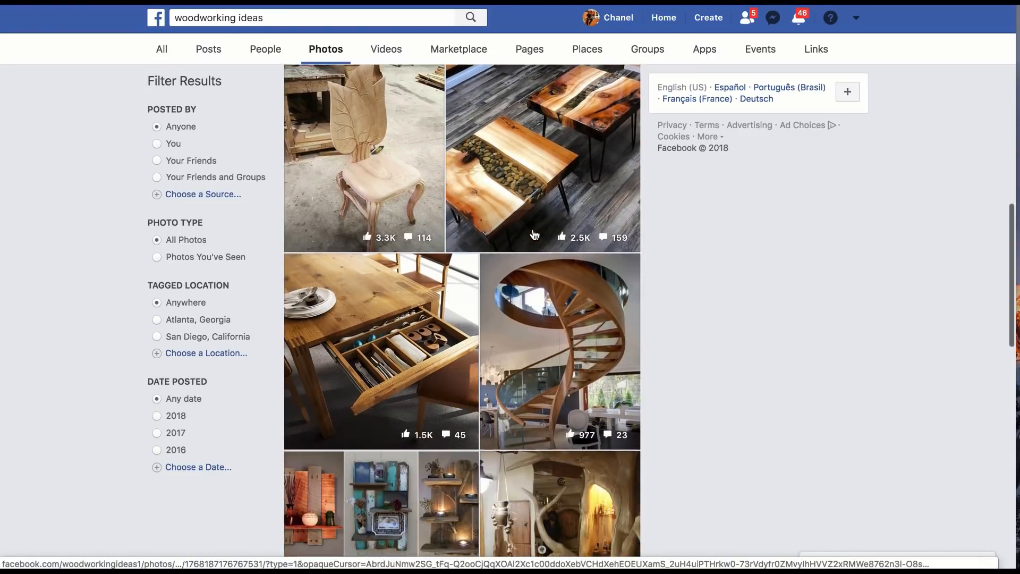
{"action": "scroll", "coordinate": [534, 234], "scroll_direction": "up", "scroll_amount": 1}
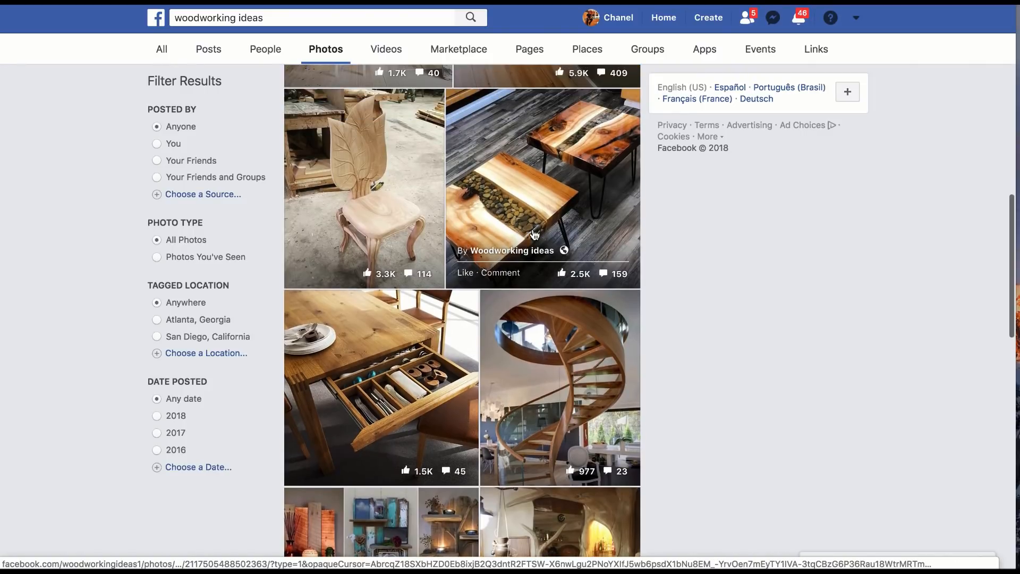
{"action": "left_click", "coordinate": [368, 206]}
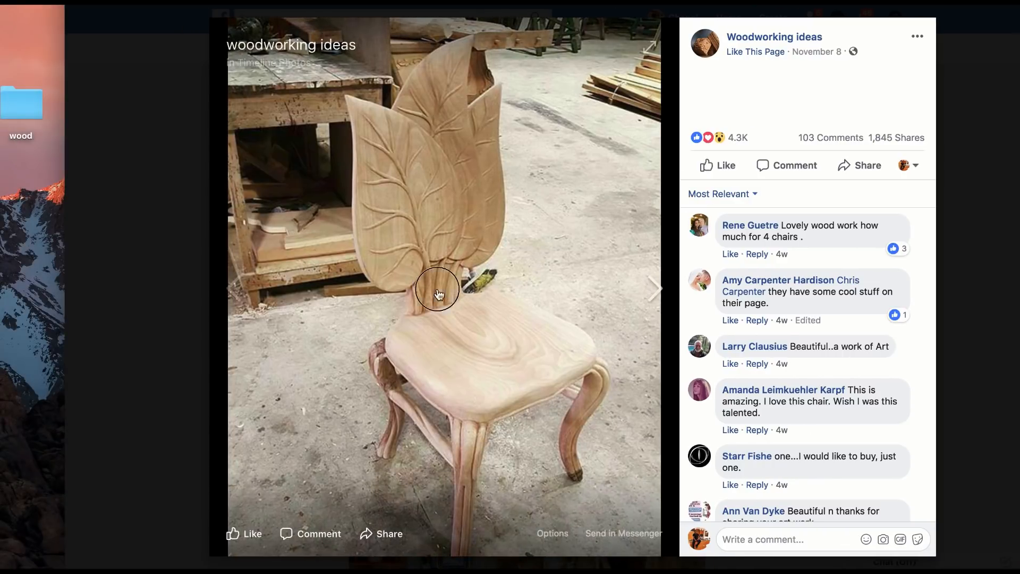
{"action": "left_click_drag", "start_coordinate": [440, 288], "coordinate": [28, 115]}
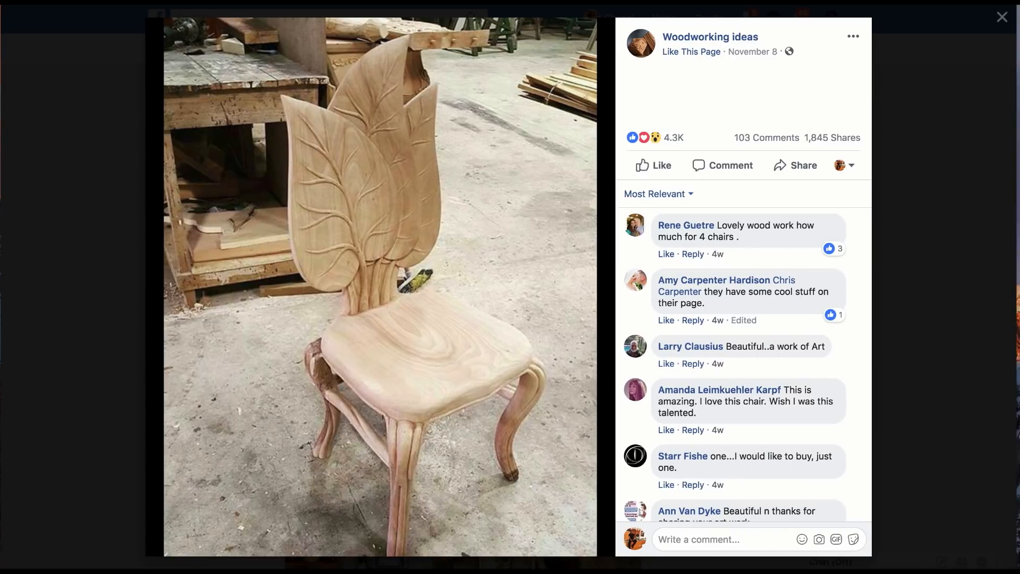
{"action": "left_click", "coordinate": [884, 217]}
Step: Switch the "woodworking ideas" results to videos, look through them, and open "Episode 04: Woodworking Tricks" by Brainy Crafts
{"action": "scroll", "coordinate": [519, 290], "scroll_direction": "up", "scroll_amount": 1}
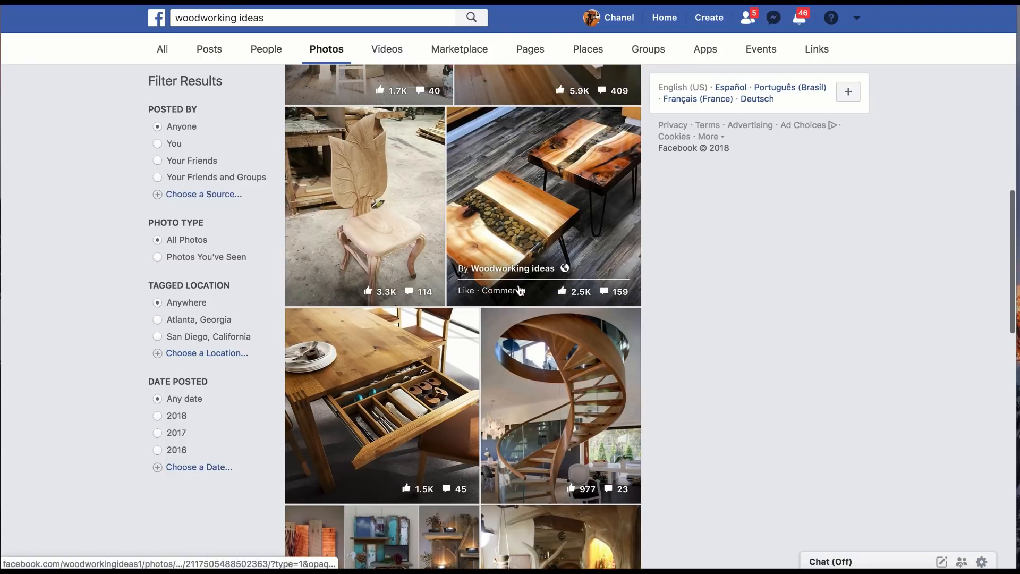
{"action": "scroll", "coordinate": [519, 289], "scroll_direction": "up", "scroll_amount": 10}
{"action": "left_click", "coordinate": [399, 57]}
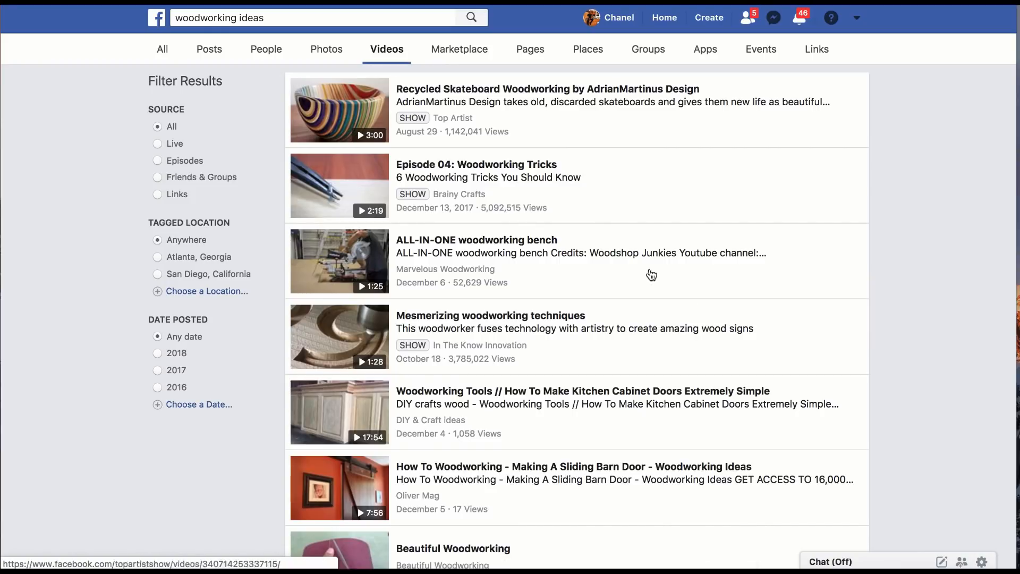
{"action": "scroll", "coordinate": [685, 296], "scroll_direction": "down", "scroll_amount": 1}
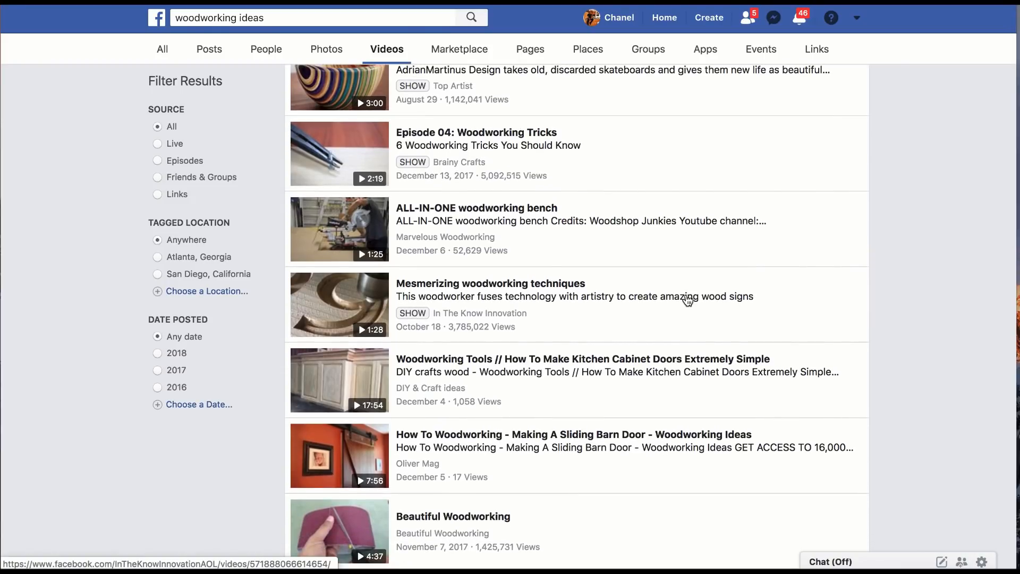
{"action": "scroll", "coordinate": [547, 307], "scroll_direction": "up", "scroll_amount": 1}
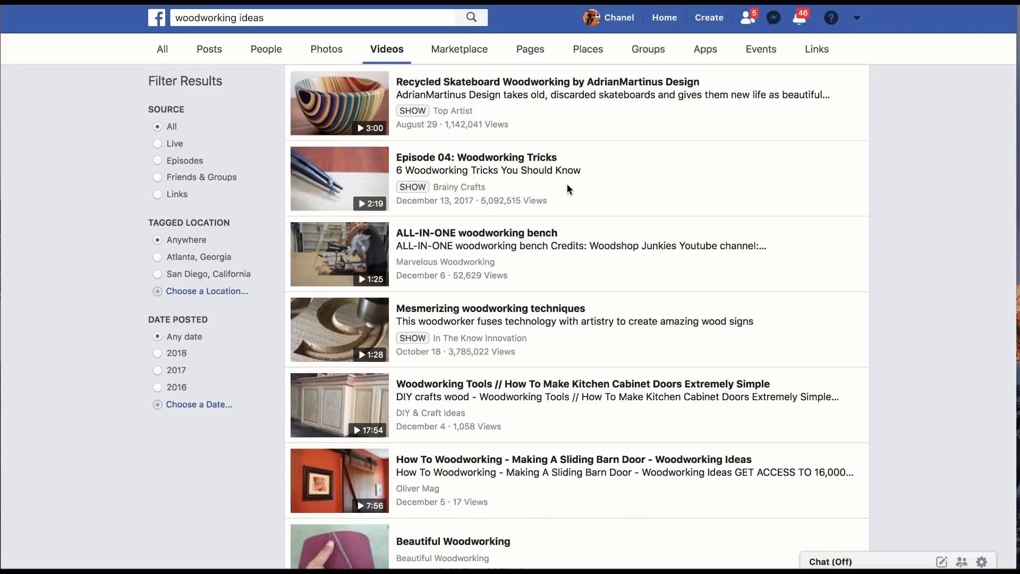
{"action": "scroll", "coordinate": [563, 183], "scroll_direction": "down", "scroll_amount": 3}
{"action": "scroll", "coordinate": [561, 183], "scroll_direction": "up", "scroll_amount": 3}
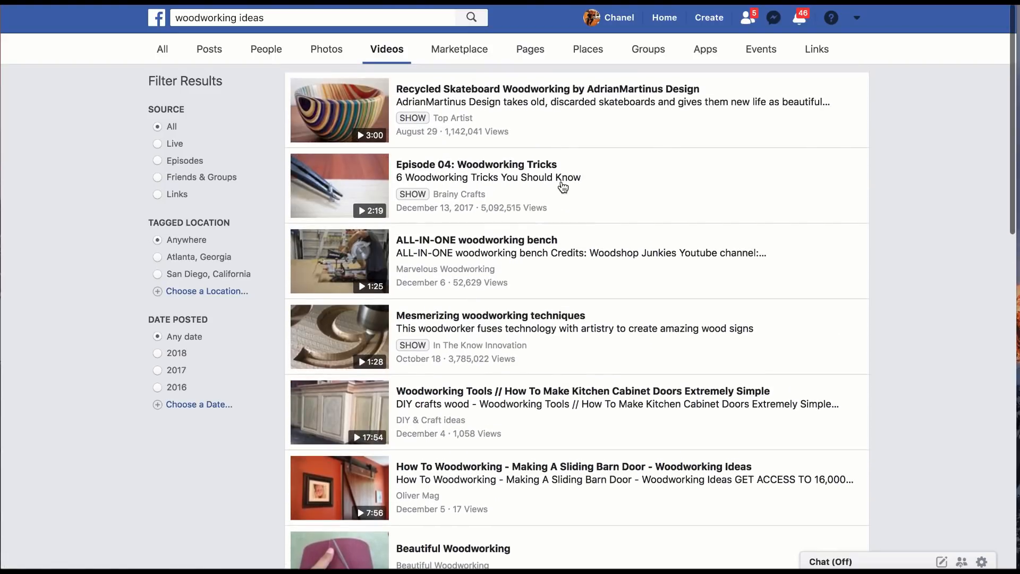
{"action": "left_click", "coordinate": [562, 185]}
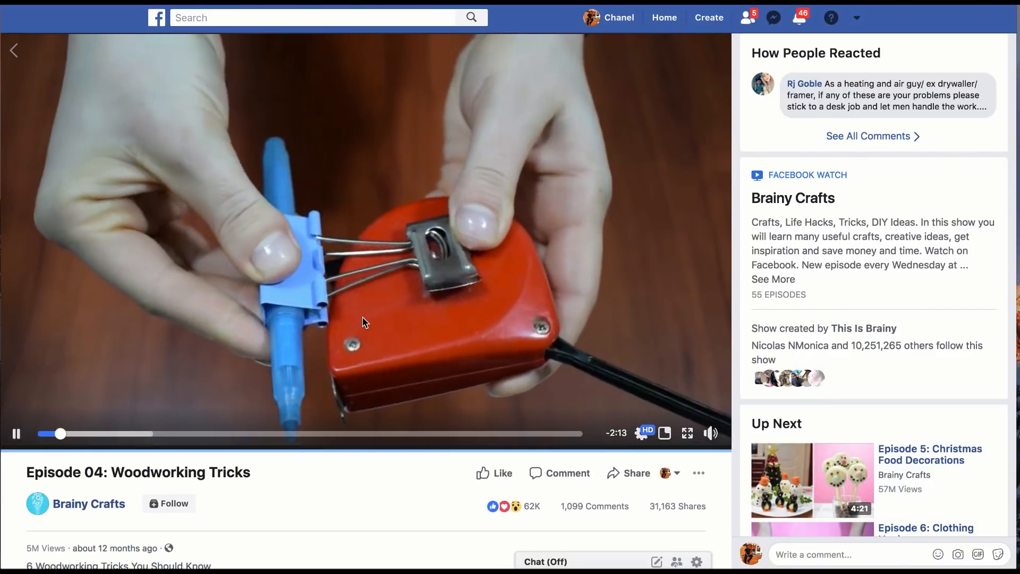
Step: Pause the Woodworking Tricks video and skim its scenes up to a little past the halfway point
{"action": "left_click", "coordinate": [17, 436]}
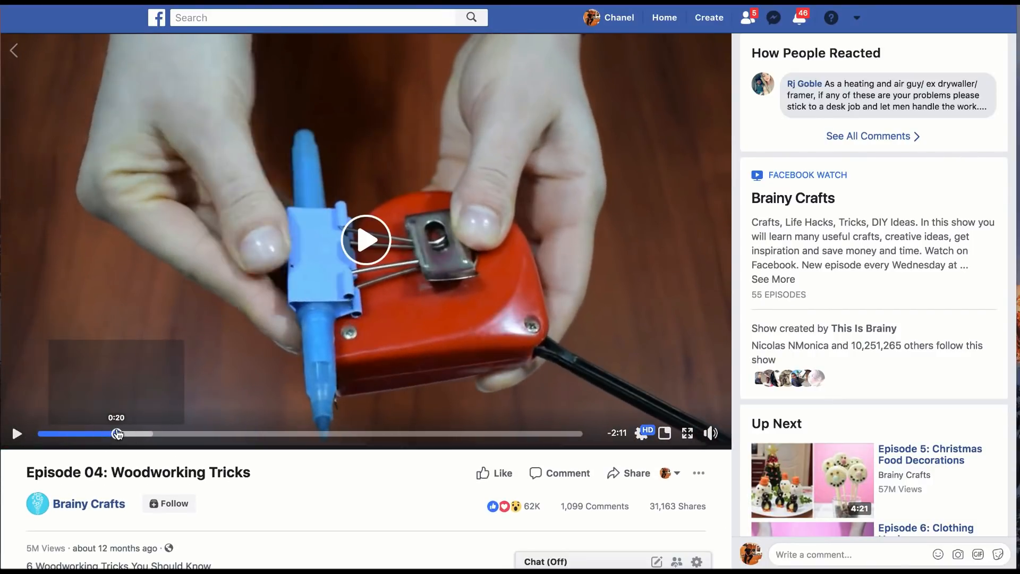
{"action": "left_click", "coordinate": [179, 435]}
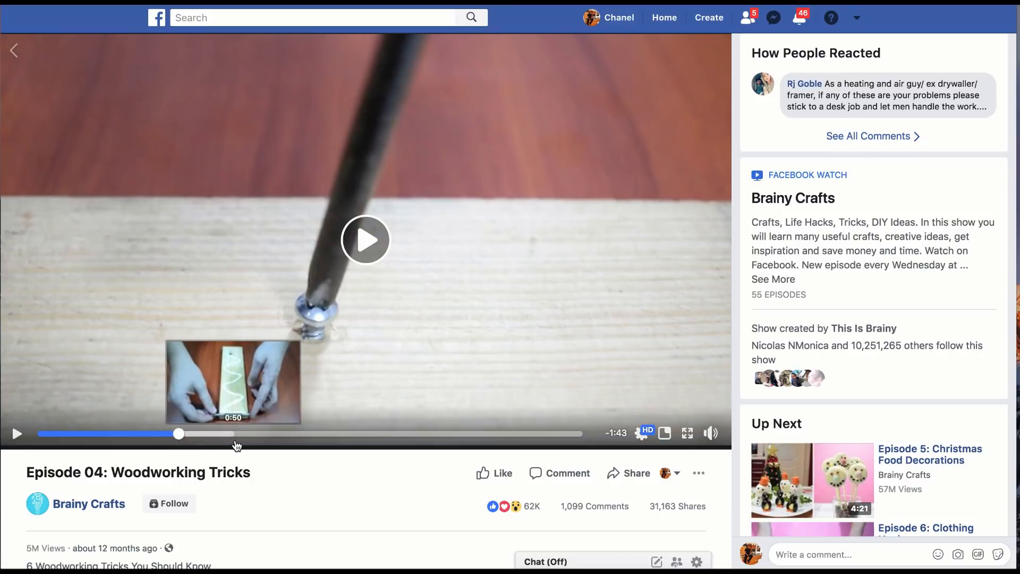
{"action": "left_click", "coordinate": [235, 436]}
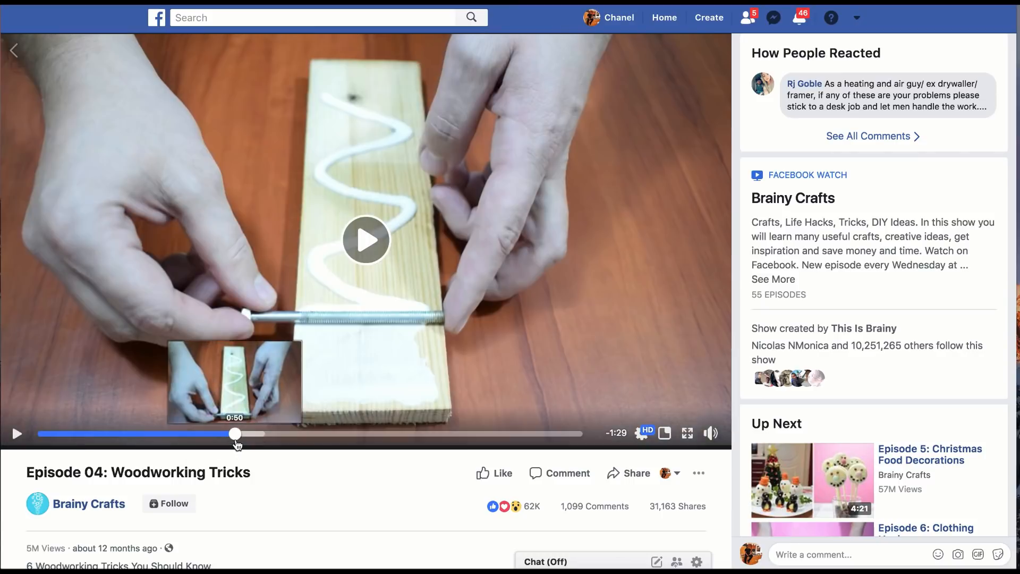
{"action": "left_click", "coordinate": [328, 436]}
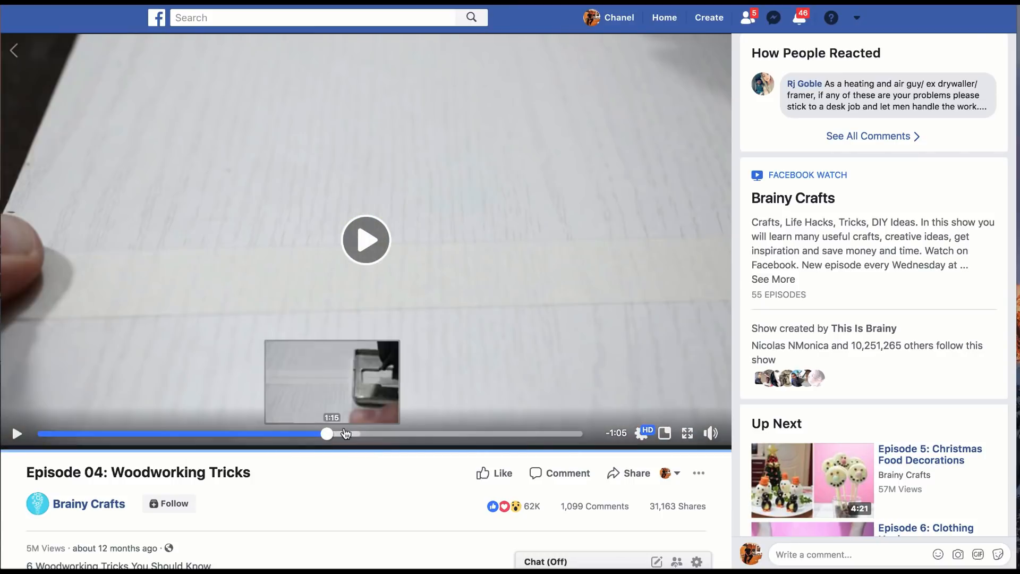
{"action": "left_click", "coordinate": [373, 434]}
Step: Open all comments on the Woodworking Tricks video and read through viewers' reactions
{"action": "left_click", "coordinate": [896, 137]}
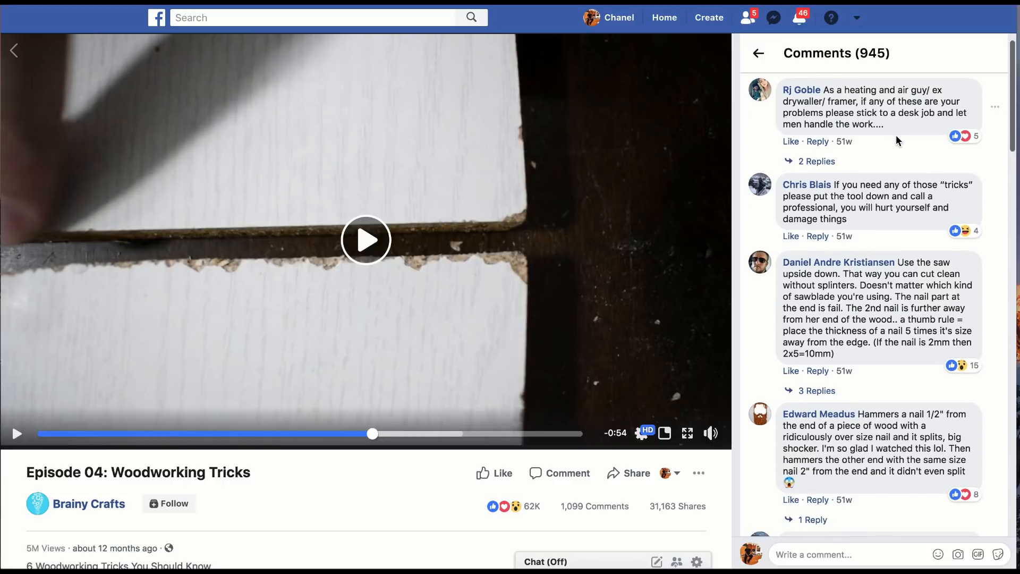
{"action": "scroll", "coordinate": [896, 136], "scroll_direction": "down", "scroll_amount": 3}
{"action": "scroll", "coordinate": [895, 135], "scroll_direction": "down", "scroll_amount": 6}
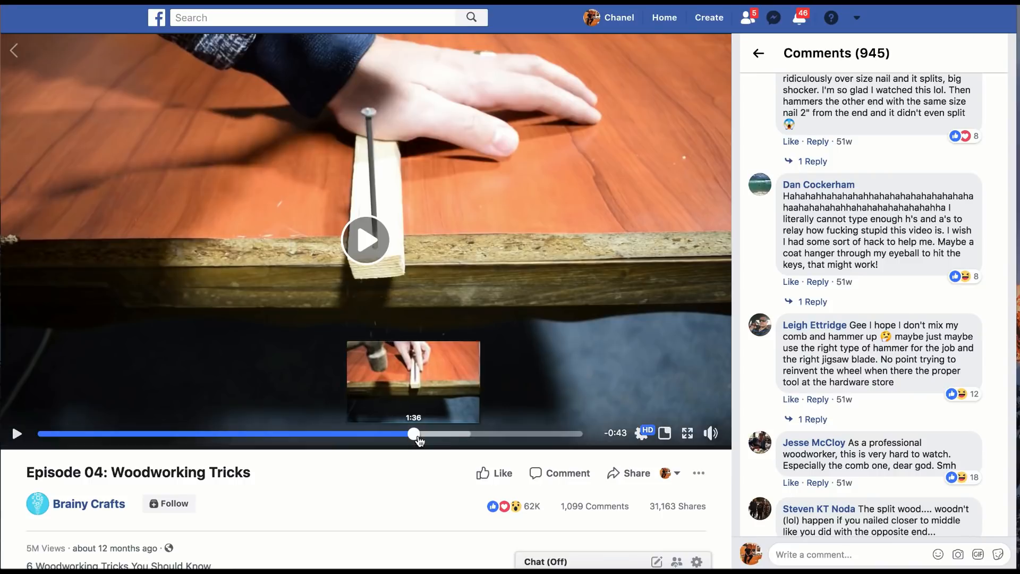
Step: Skim the rest of the Woodworking Tricks video, checking its closing Brainy Crafts logo sequence and the nail-splitting trick before it
{"action": "left_click", "coordinate": [414, 434]}
{"action": "left_click", "coordinate": [457, 442]}
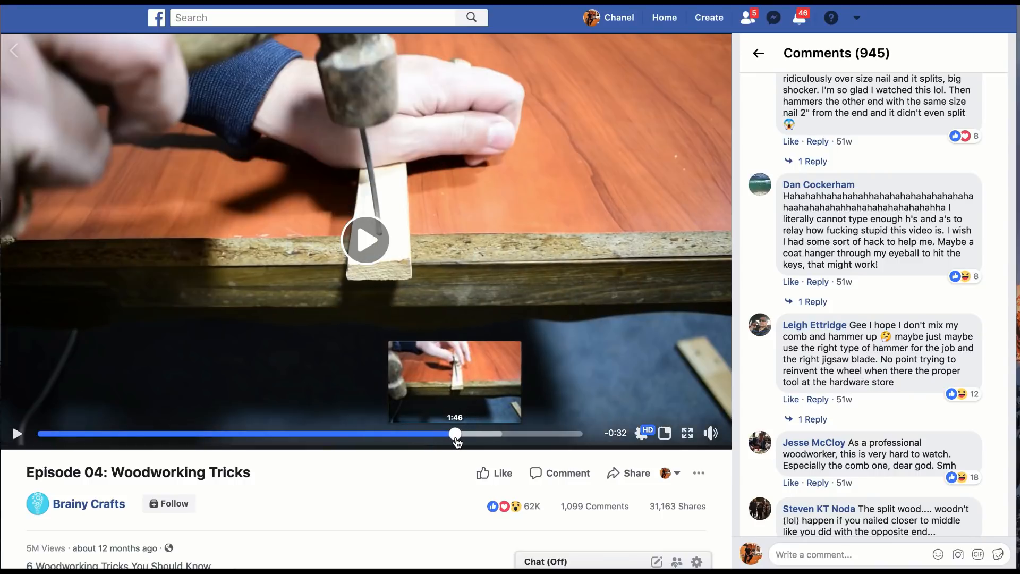
{"action": "left_click", "coordinate": [498, 441]}
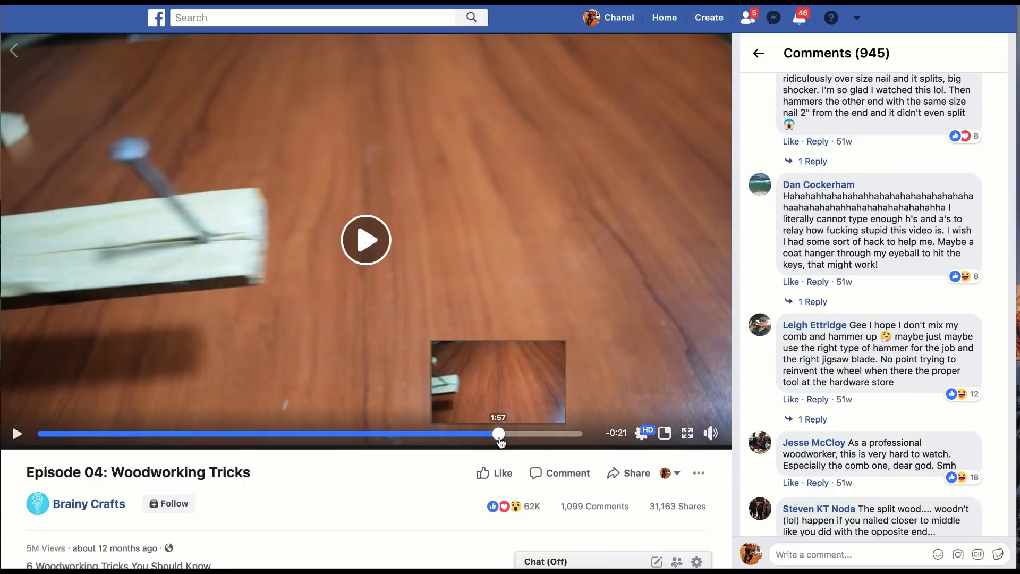
{"action": "left_click", "coordinate": [554, 441]}
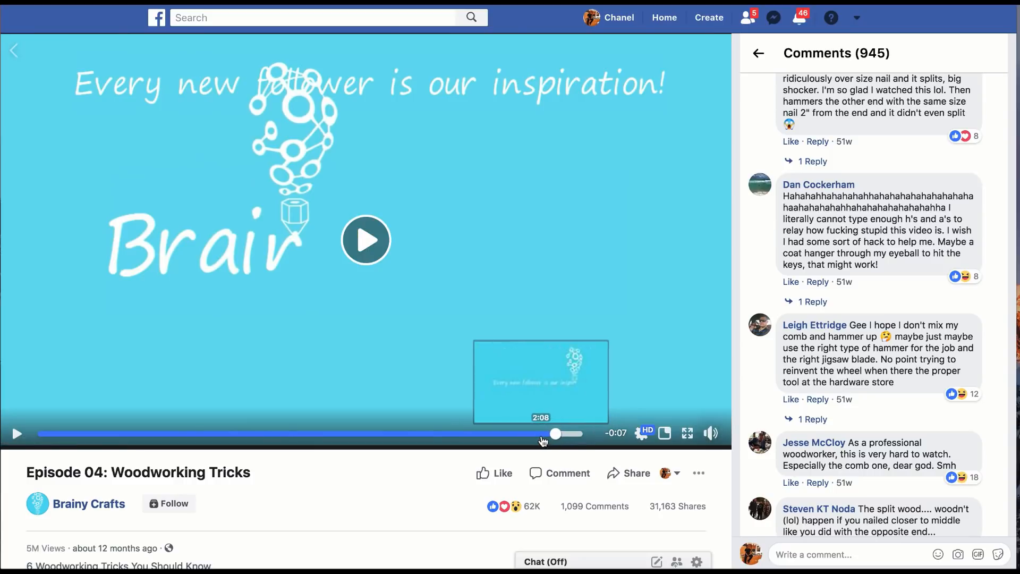
{"action": "left_click", "coordinate": [525, 441]}
{"action": "left_click", "coordinate": [506, 441]}
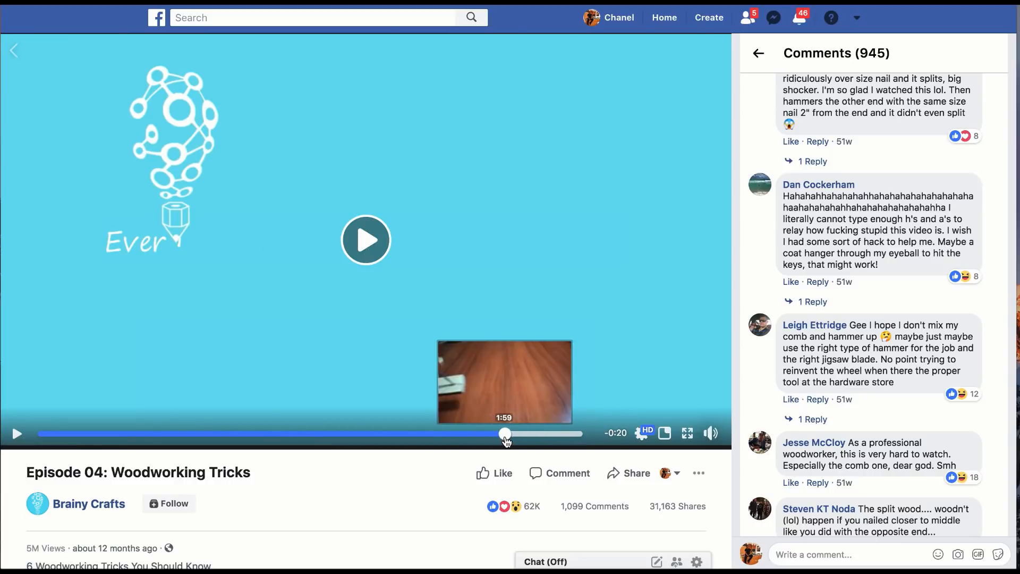
{"action": "left_click", "coordinate": [476, 440]}
{"action": "left_click", "coordinate": [500, 436]}
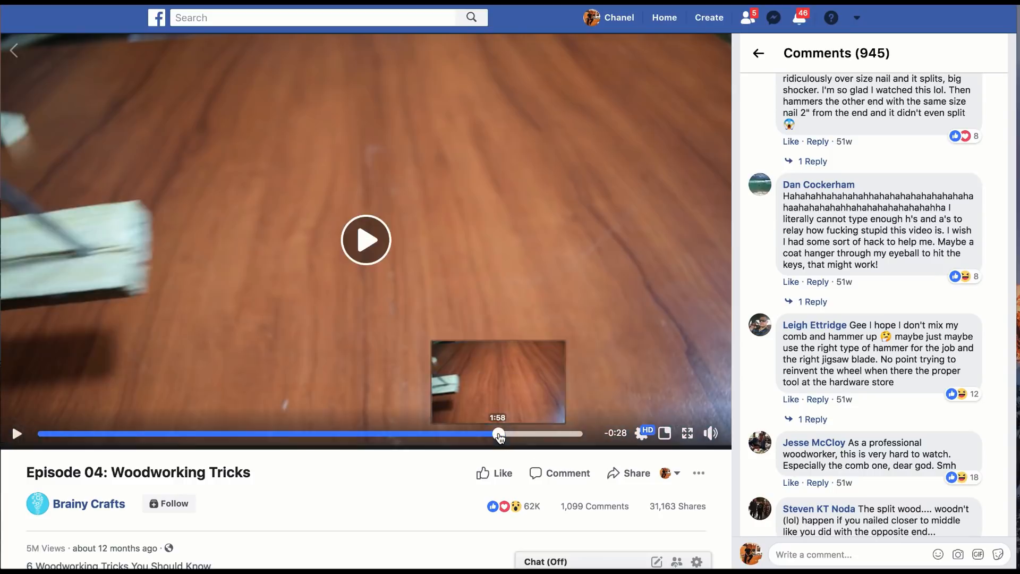
{"action": "left_click", "coordinate": [548, 435]}
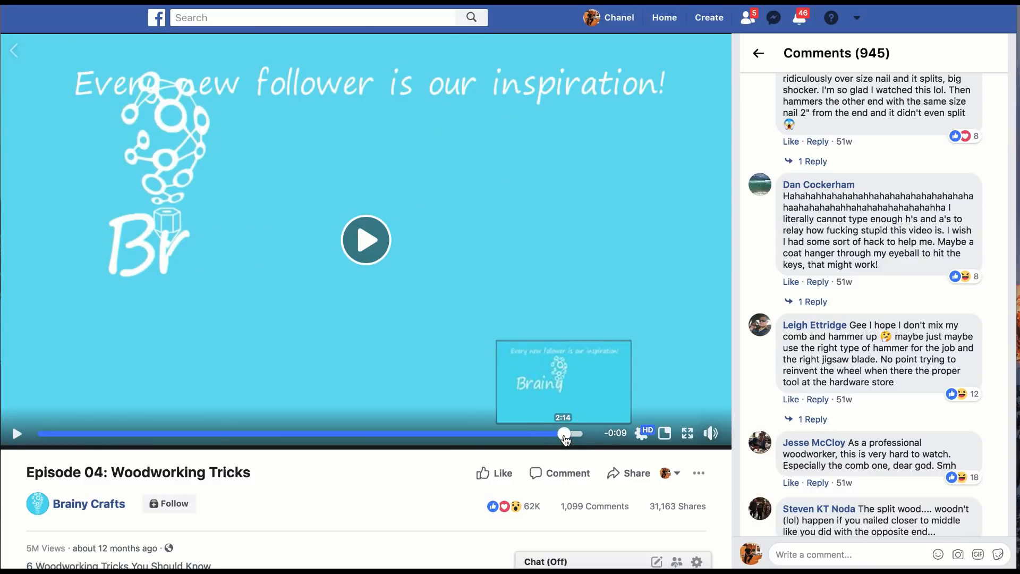
{"action": "left_click", "coordinate": [489, 433]}
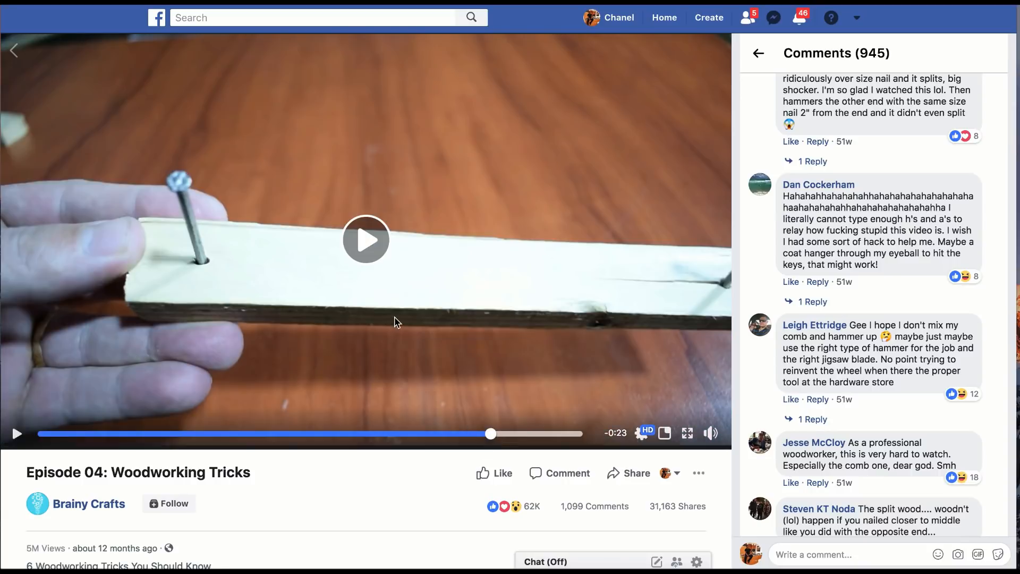
Step: Show the URL of the Woodworking Tricks video and select the whole address
{"action": "right_click", "coordinate": [395, 319]}
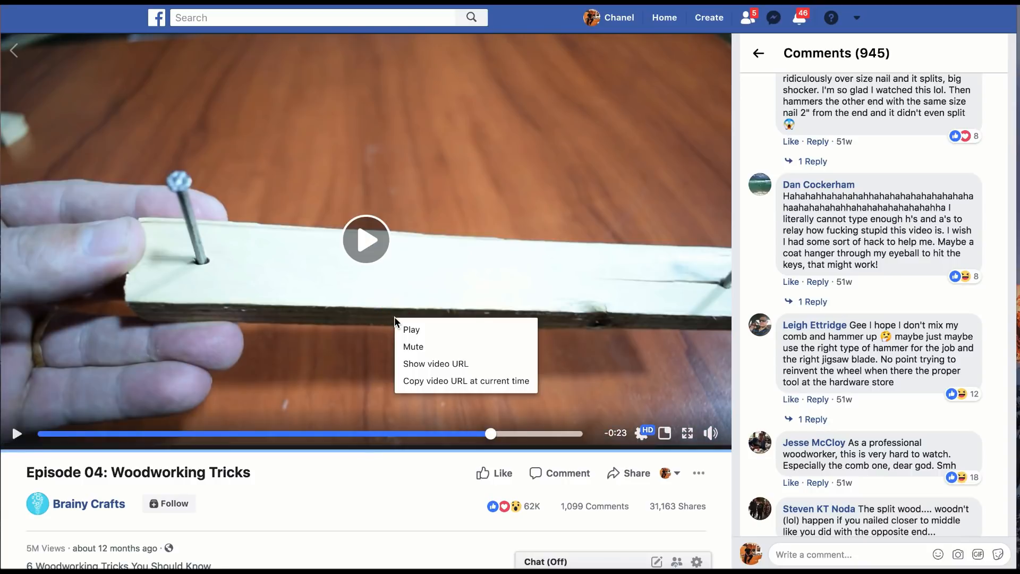
{"action": "left_click", "coordinate": [428, 365]}
{"action": "left_click", "coordinate": [385, 51]}
{"action": "key", "text": "super+c"}
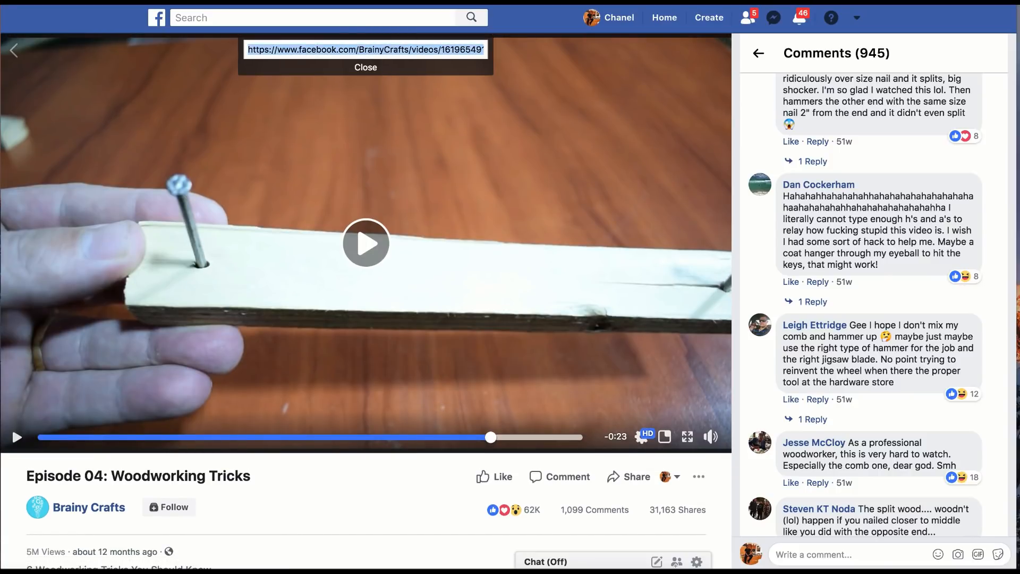
Step: Submit the copied Woodworking Tricks video link to savefrom.net, request the MP4 download and close the advert page it opens
{"action": "key", "text": "super+t"}
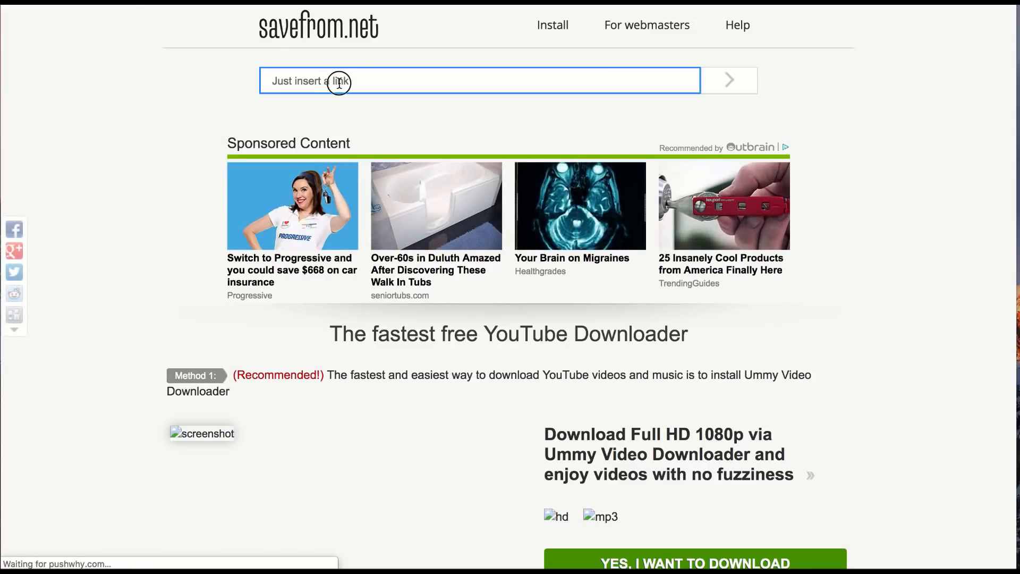
{"action": "key", "text": "super+v"}
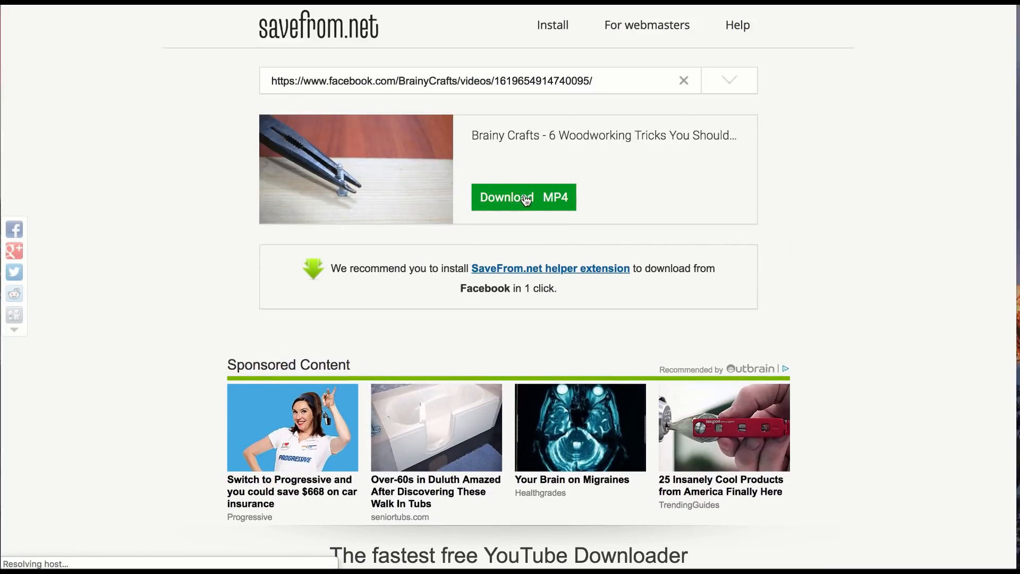
{"action": "left_click", "coordinate": [525, 200]}
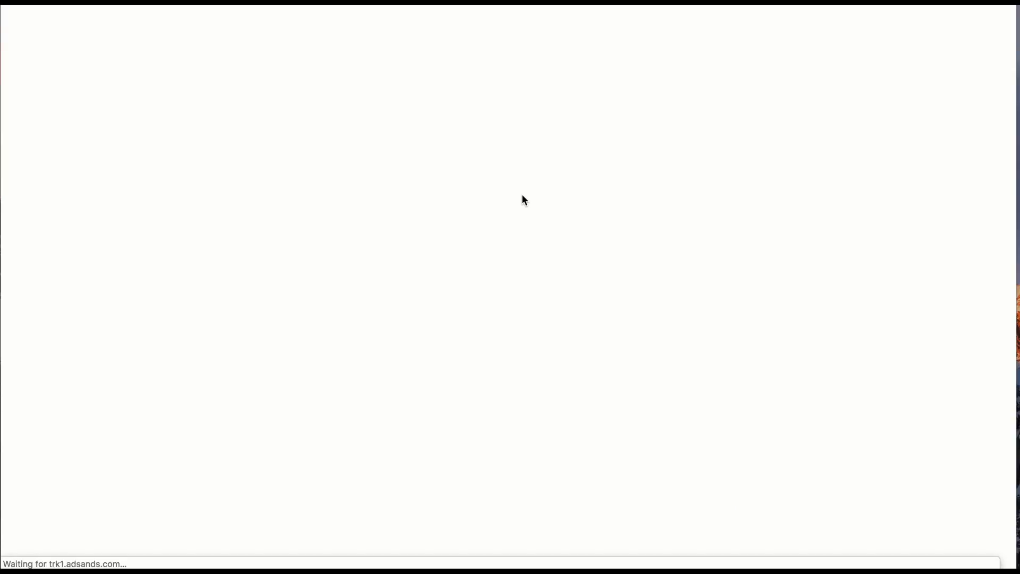
{"action": "key", "text": "super+w"}
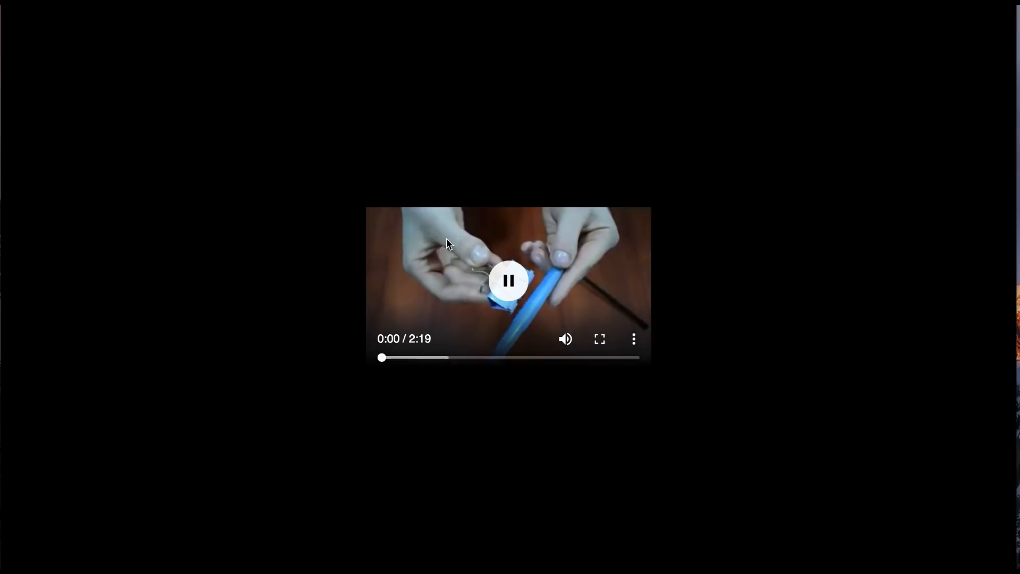
Step: Pause the opened MP4 and save it as wwc-vid in the wood folder, in MPEG-4 movie format
{"action": "left_click", "coordinate": [505, 284]}
{"action": "right_click", "coordinate": [576, 298]}
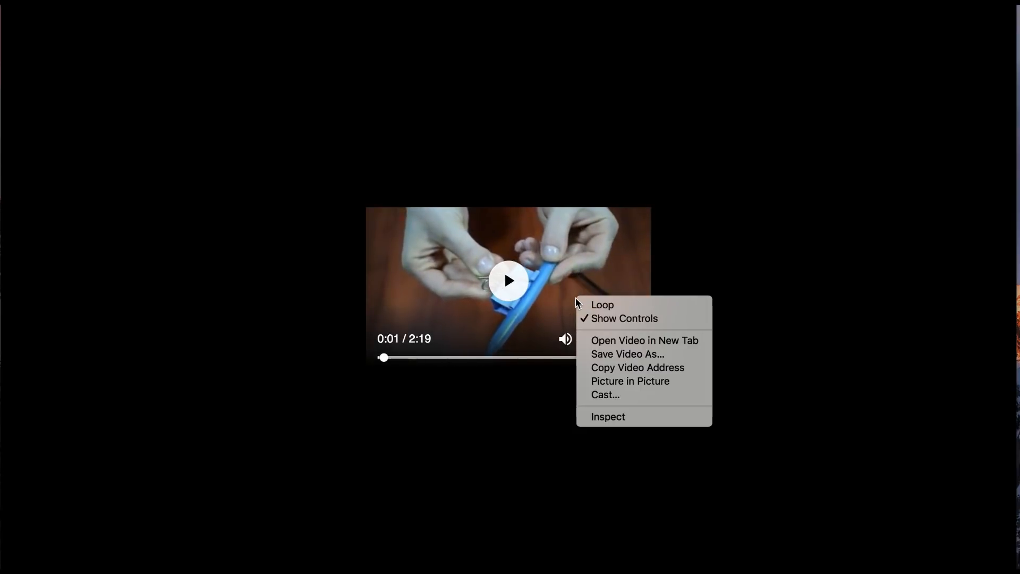
{"action": "left_click", "coordinate": [620, 355]}
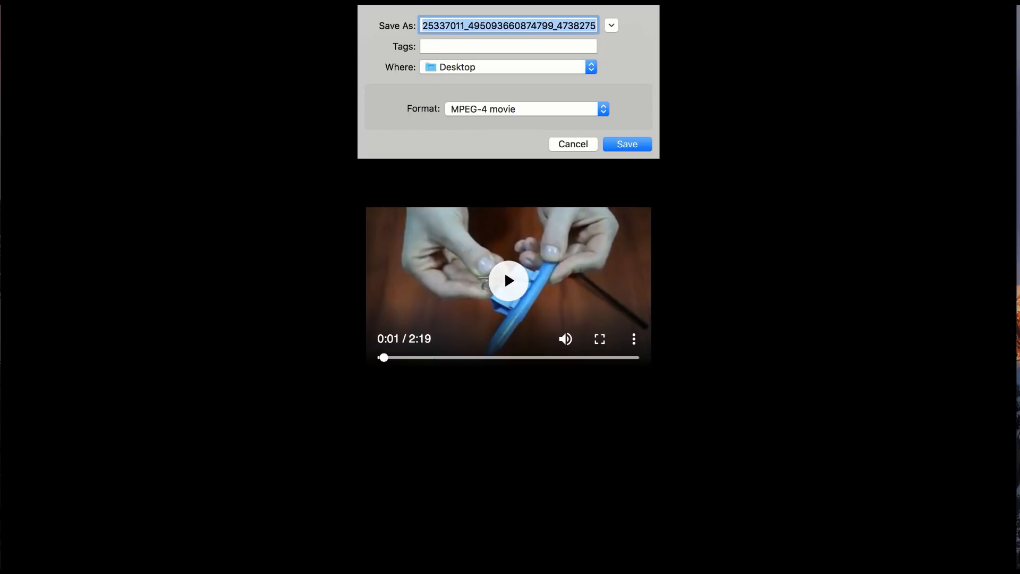
{"action": "scroll", "coordinate": [509, 280], "scroll_direction": "left", "scroll_amount": 1}
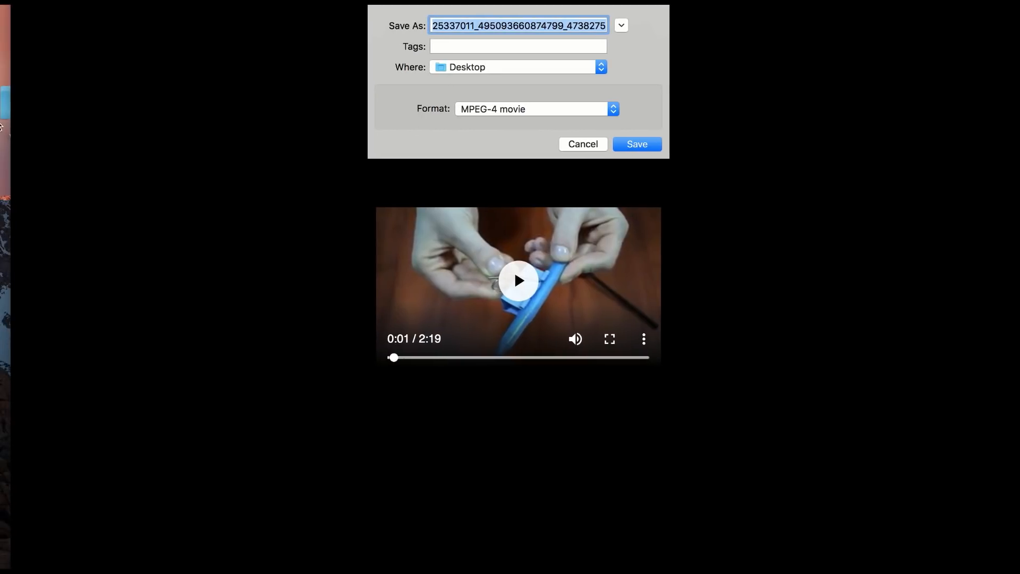
{"action": "left_click_drag", "start_coordinate": [9, 118], "coordinate": [552, 67]}
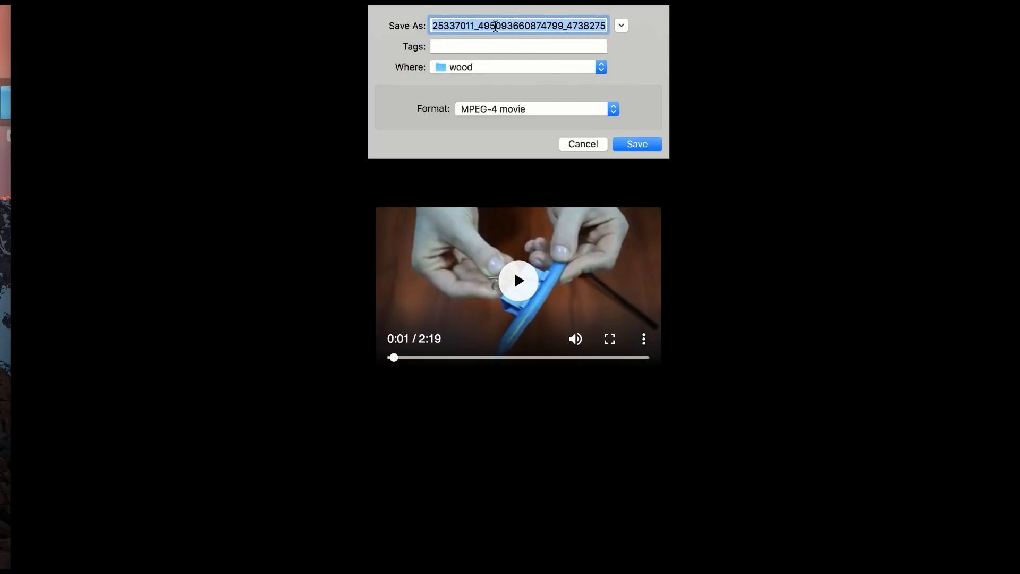
{"action": "type", "text": "wwc-vid"}
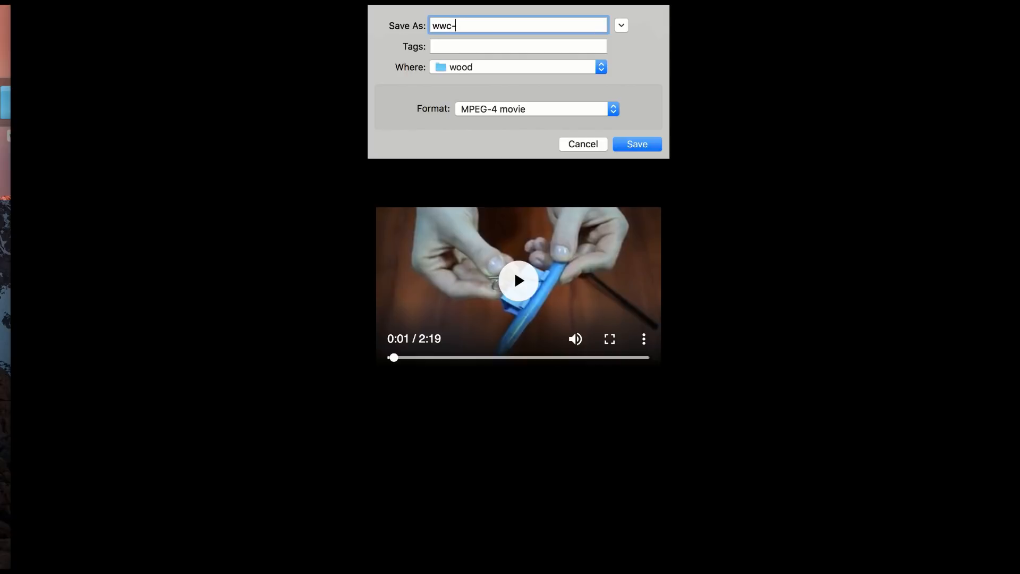
{"action": "left_click", "coordinate": [649, 150]}
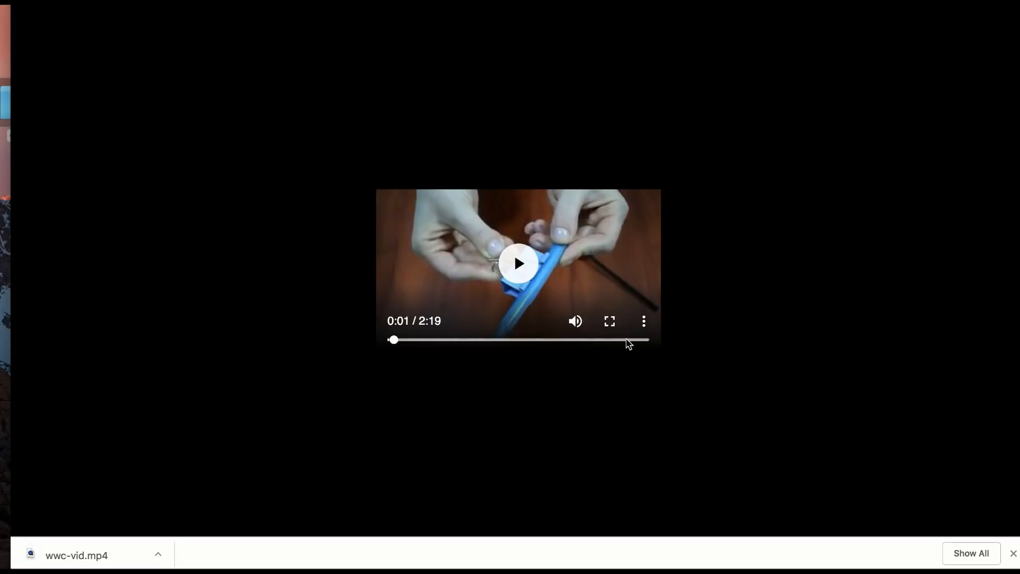
Step: Jump to about 2:06 in the browser video and check its closing logo sequence in full screen
{"action": "left_click", "coordinate": [623, 341]}
{"action": "left_click", "coordinate": [610, 321]}
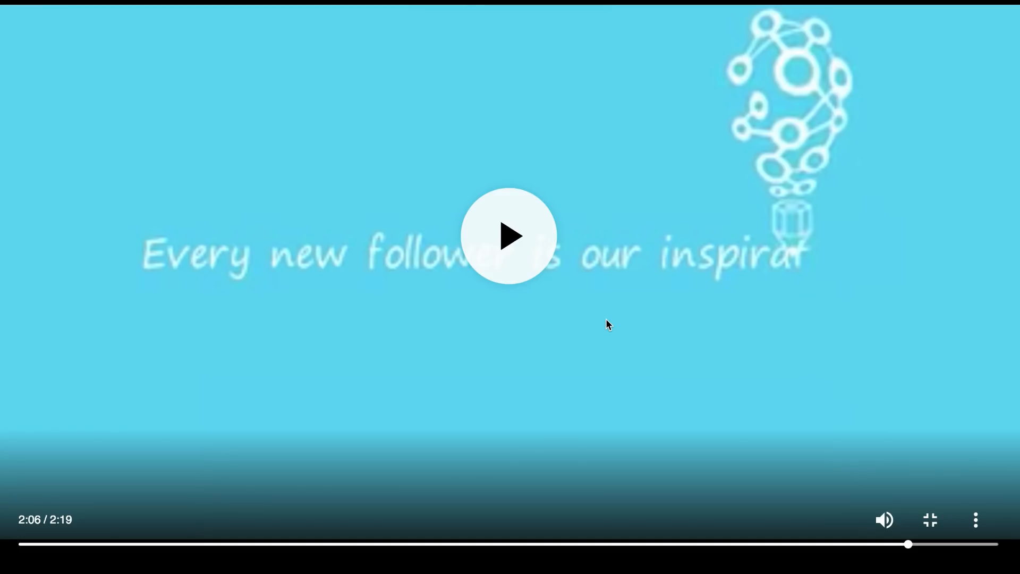
{"action": "key", "text": "Escape"}
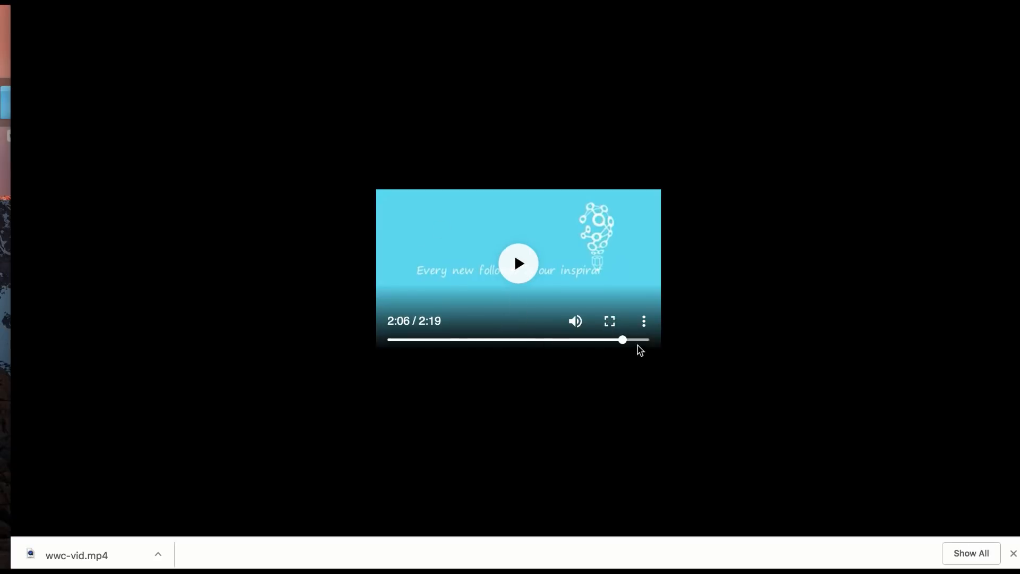
{"action": "mouse_move", "coordinate": [627, 341]}
{"action": "left_mouse_down"}
{"action": "mouse_move", "coordinate": [643, 339]}
{"action": "mouse_move", "coordinate": [623, 342]}
{"action": "left_mouse_up"}
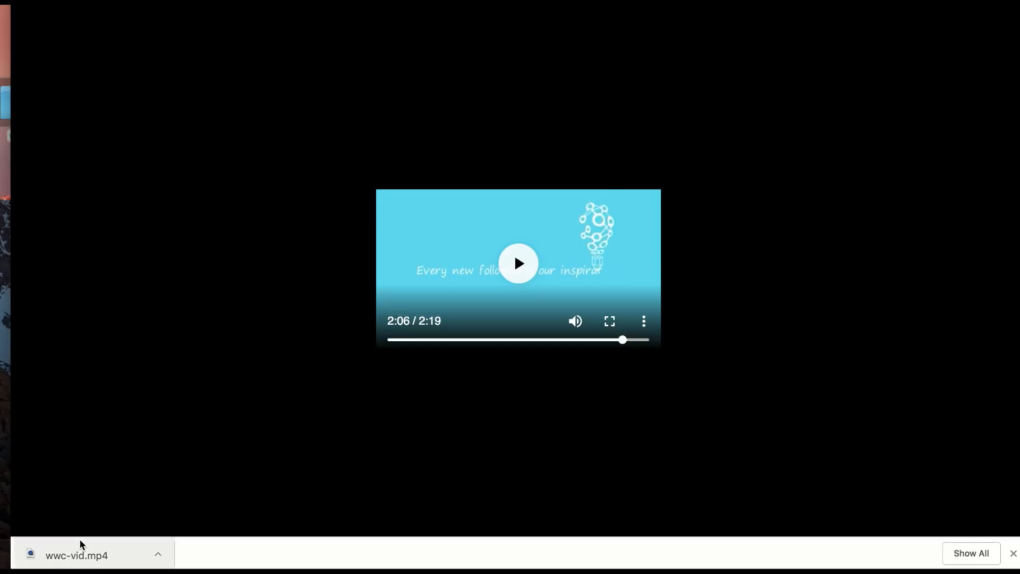
Step: Reveal the downloaded wwc-vid.mp4 in Finder and open it with QuickTime Player
{"action": "right_click", "coordinate": [79, 562]}
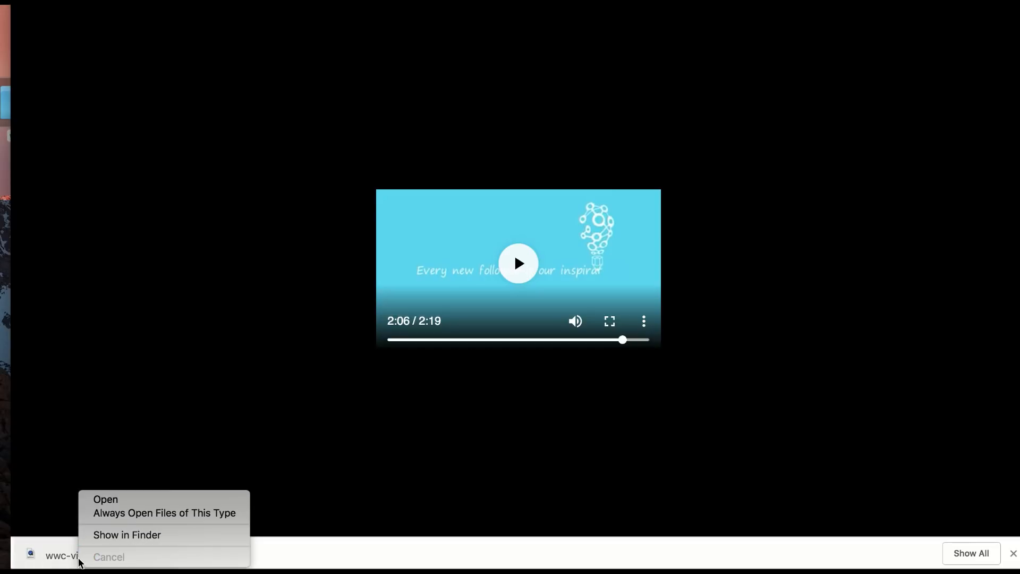
{"action": "left_click", "coordinate": [131, 535]}
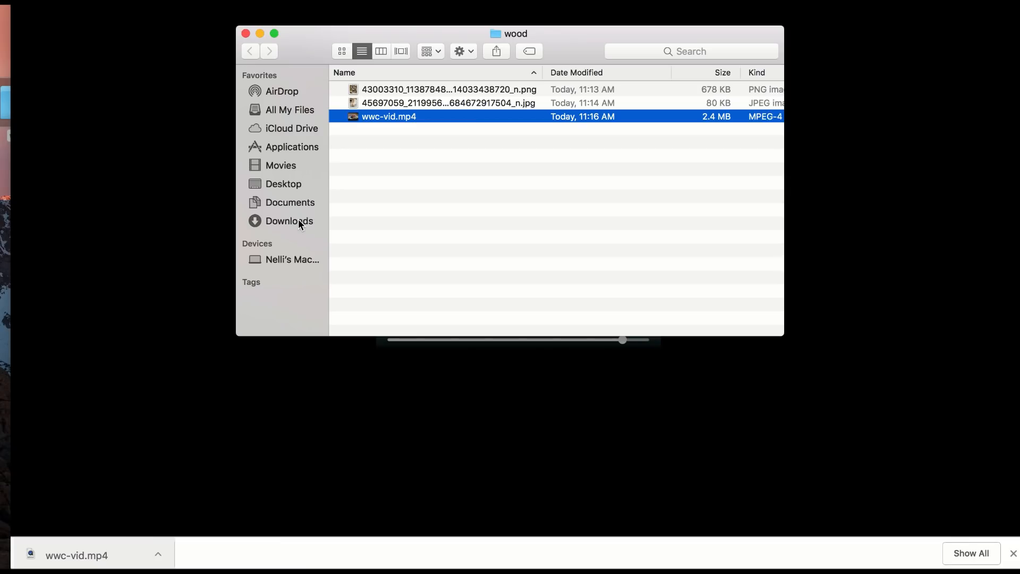
{"action": "right_click", "coordinate": [401, 120]}
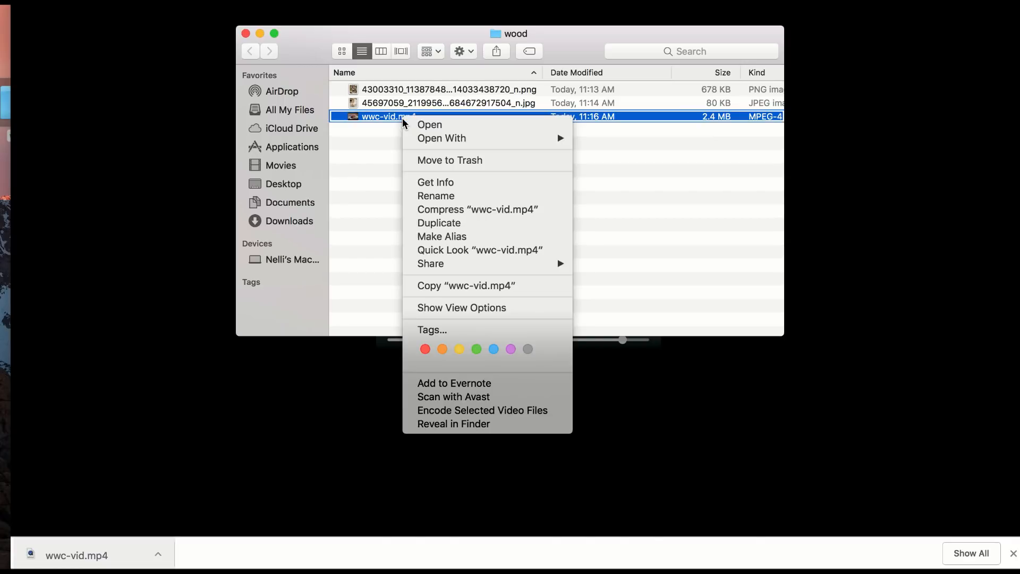
{"action": "mouse_move", "coordinate": [510, 139]}
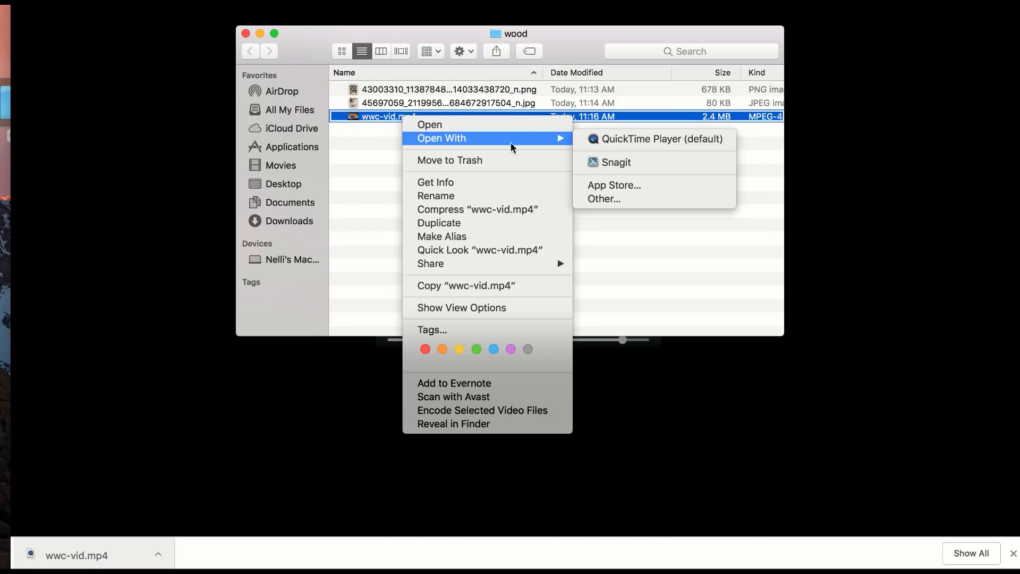
{"action": "left_click", "coordinate": [643, 140]}
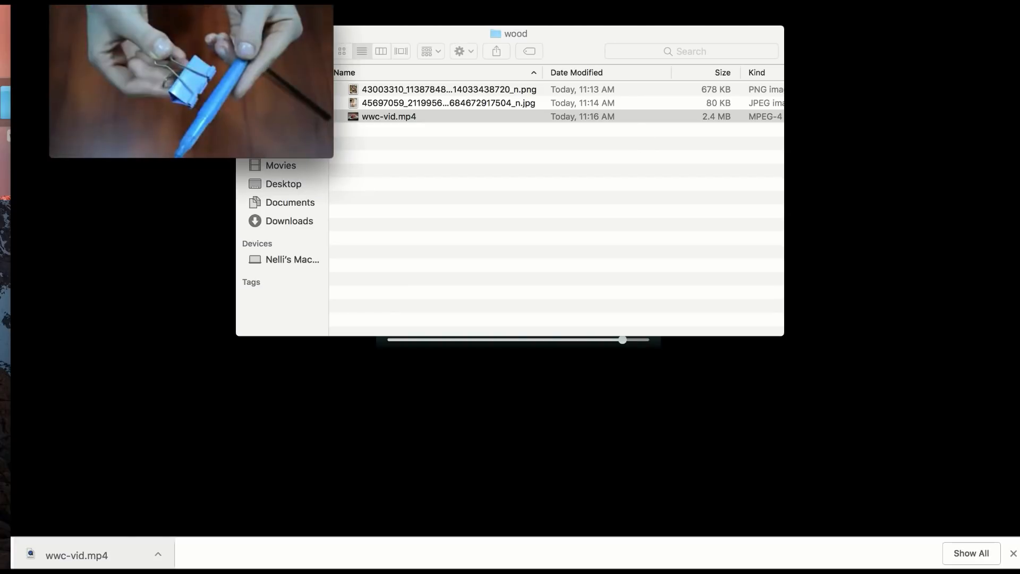
Step: Trim the closing logo sequence off the video so the clip ends at about 1:57
{"action": "left_click", "coordinate": [140, 1]}
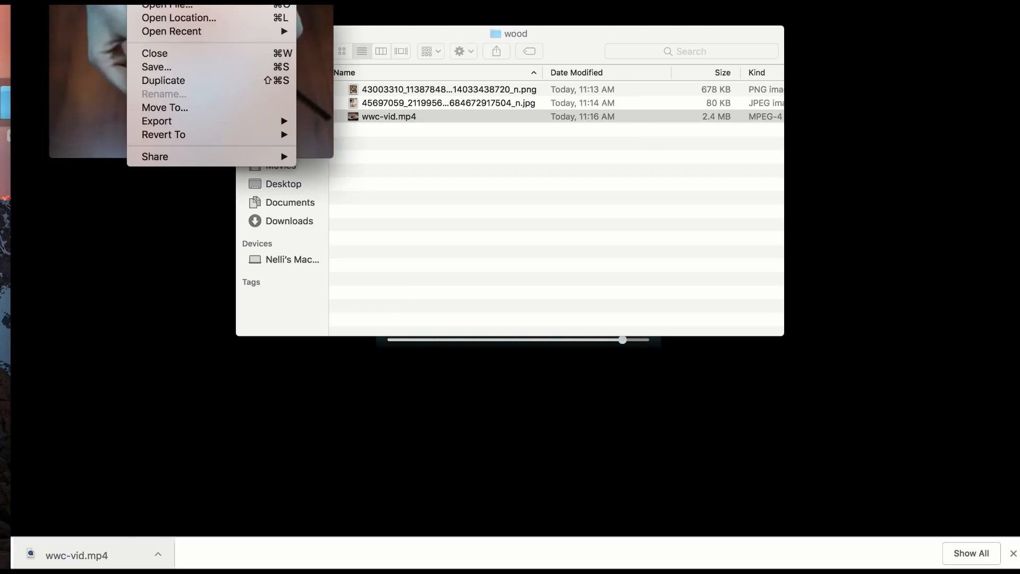
{"action": "mouse_move", "coordinate": [170, 1]}
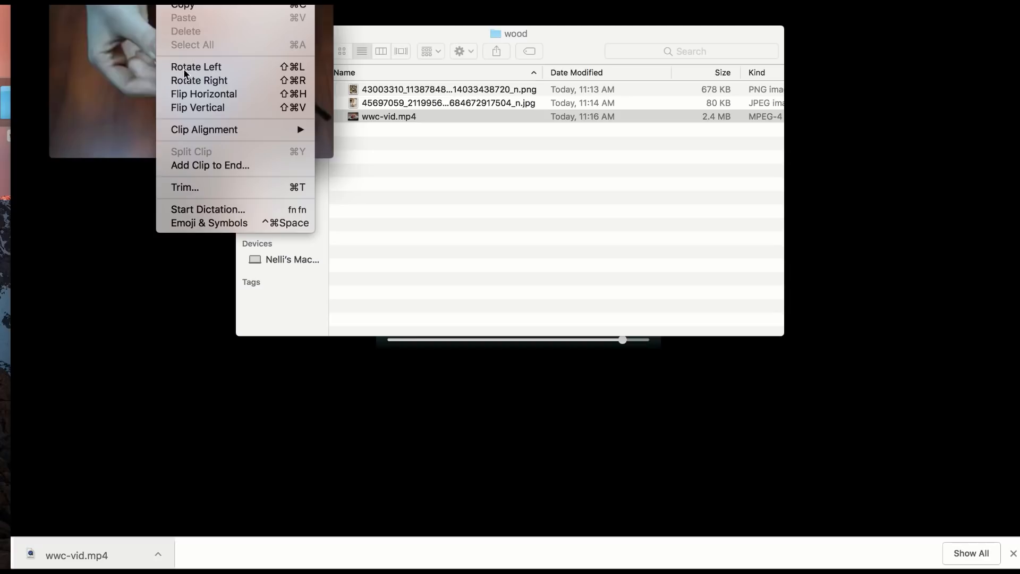
{"action": "left_click", "coordinate": [195, 189]}
{"action": "left_click_drag", "start_coordinate": [271, 14], "coordinate": [818, 32]}
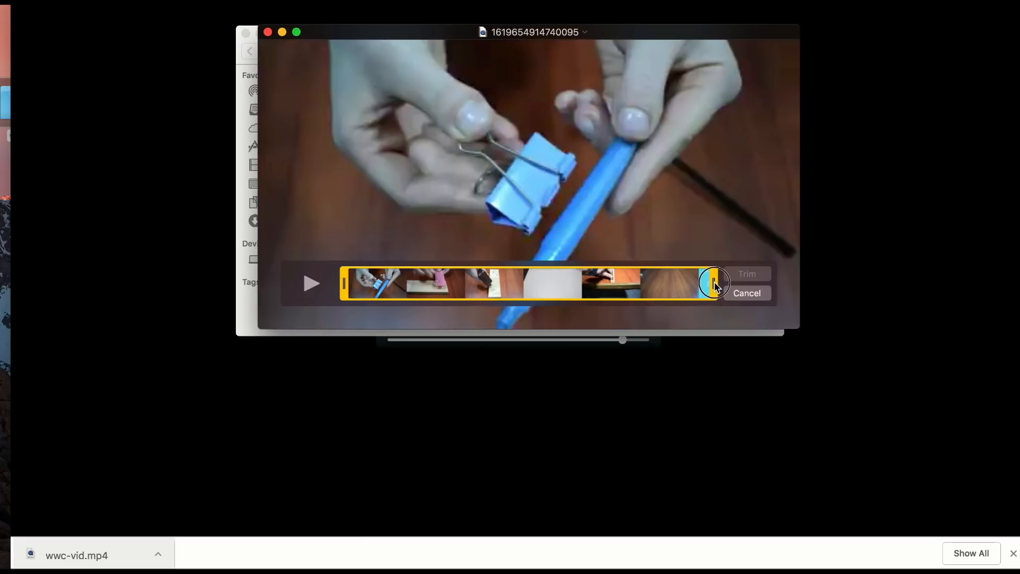
{"action": "left_click_drag", "start_coordinate": [714, 287], "coordinate": [658, 291]}
{"action": "left_click", "coordinate": [768, 275]}
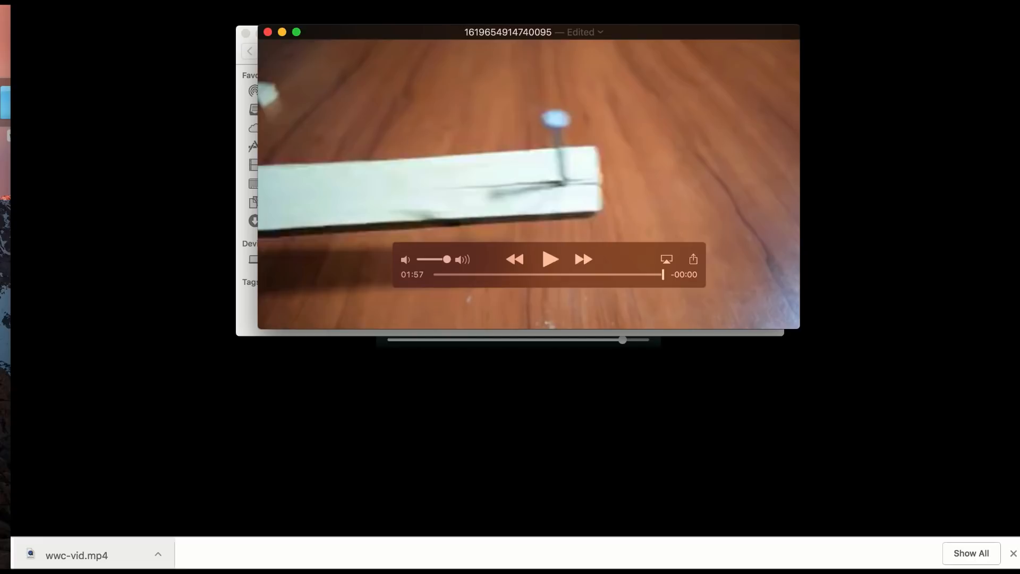
Step: Save the trimmed video as wwc-finalvid in the wood folder
{"action": "left_click", "coordinate": [139, 3]}
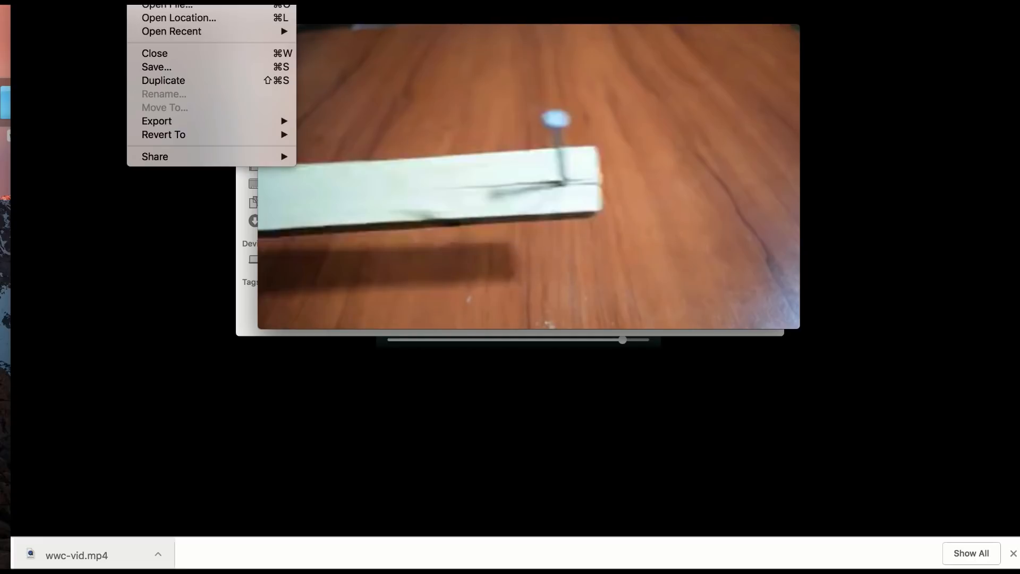
{"action": "left_click", "coordinate": [162, 67]}
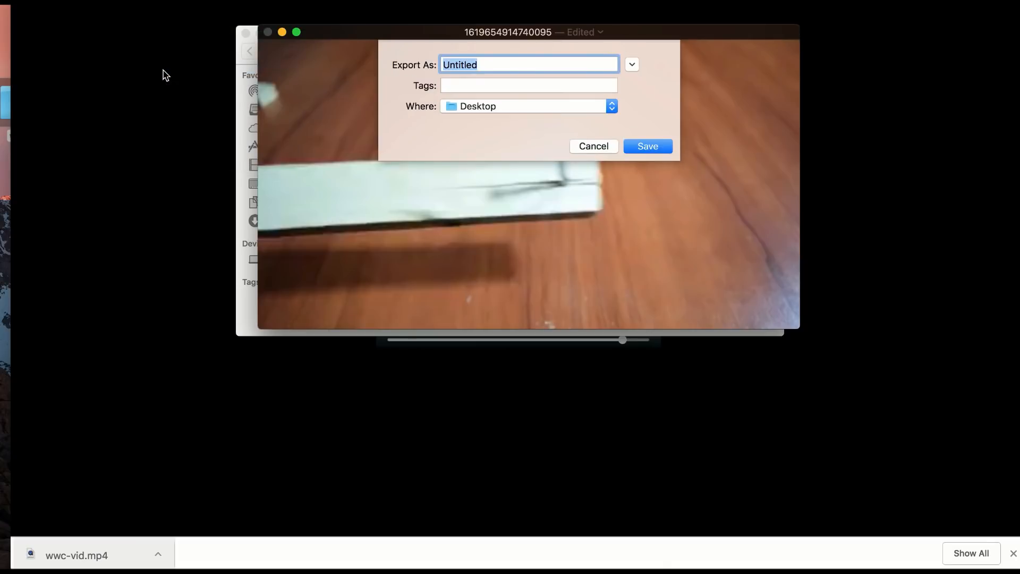
{"action": "left_click", "coordinate": [480, 107]}
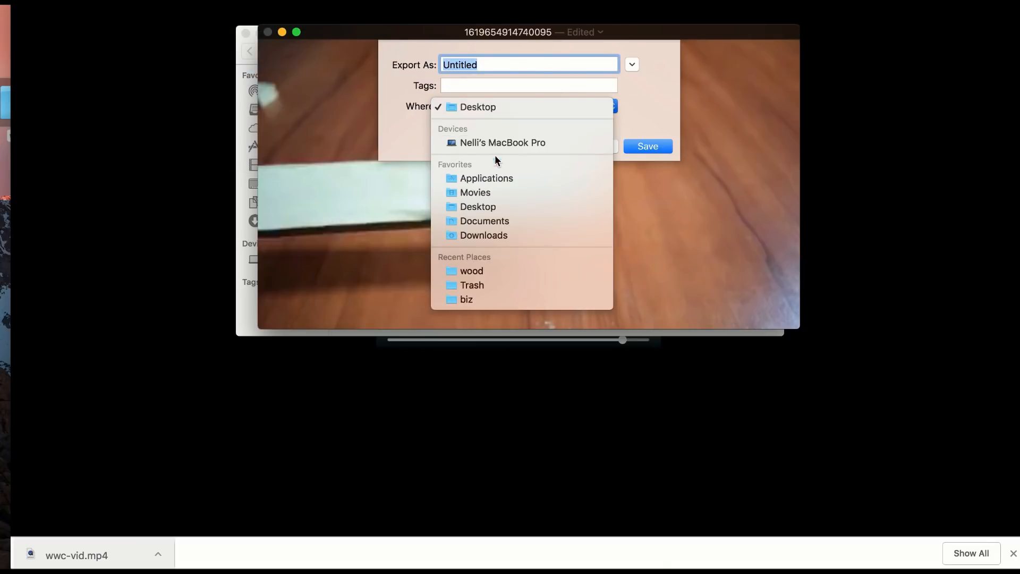
{"action": "scroll", "coordinate": [481, 267], "scroll_direction": "down", "scroll_amount": 2}
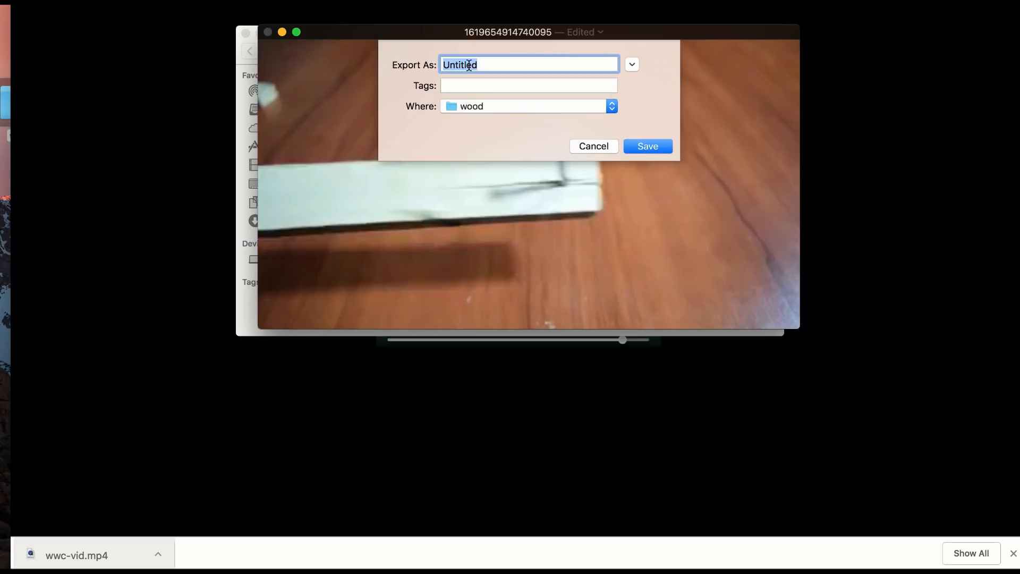
{"action": "type", "text": "woo"}
{"action": "key", "text": "BackSpace"}
{"action": "key", "text": "BackSpace"}
{"action": "key", "text": "BackSpace"}
{"action": "type", "text": "wwc-final"}
{"action": "type", "text": "-vid"}
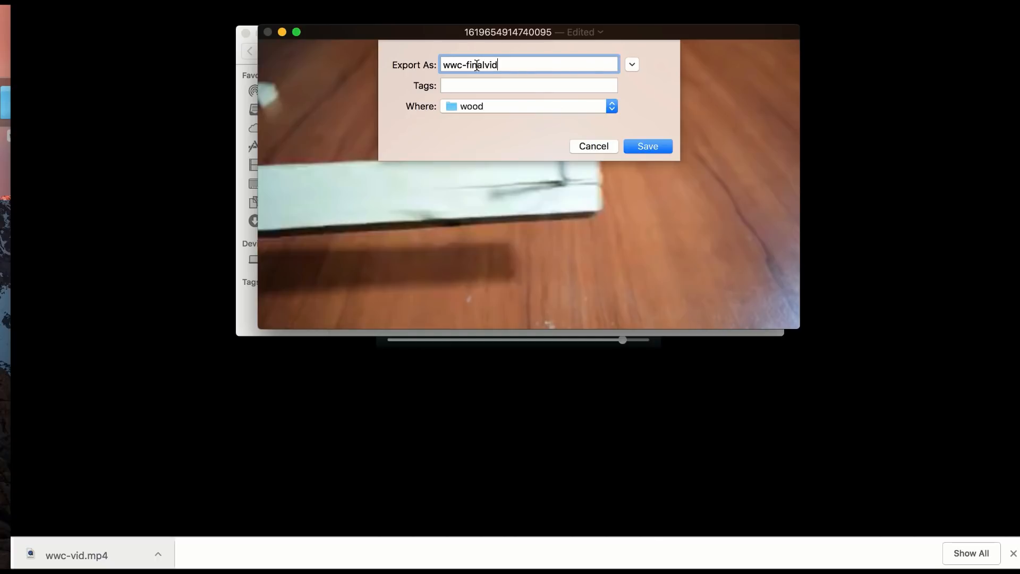
{"action": "left_click", "coordinate": [639, 145]}
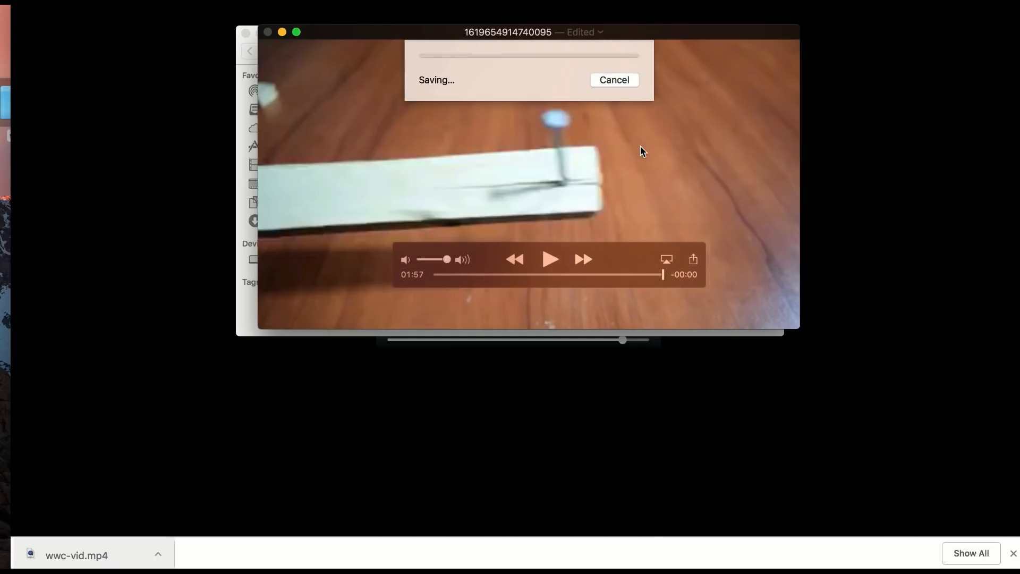
Step: Close the video player, the wood folder window and both video pages to return to The Woodworkers Club page
{"action": "left_click", "coordinate": [267, 32]}
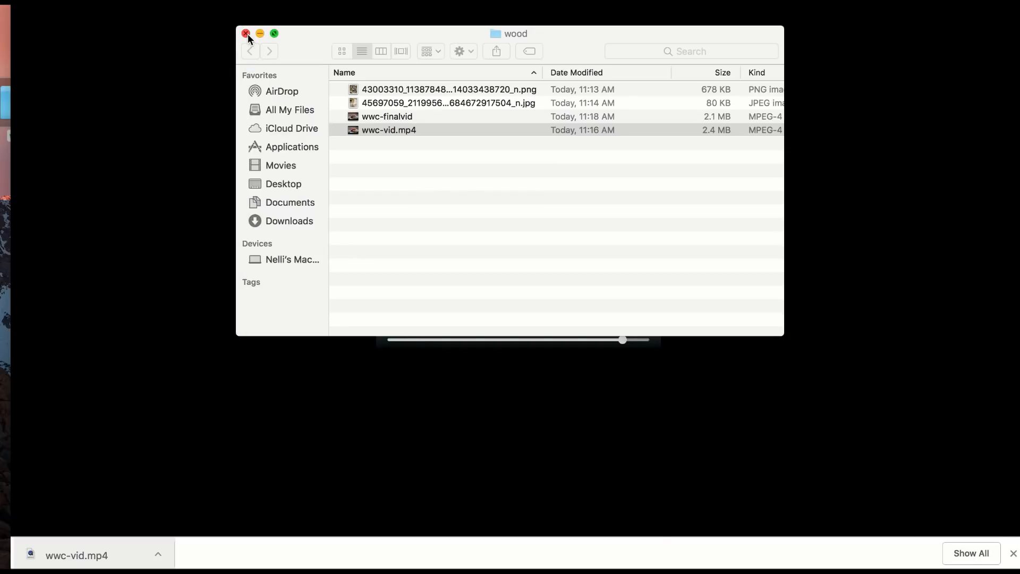
{"action": "left_click", "coordinate": [246, 33]}
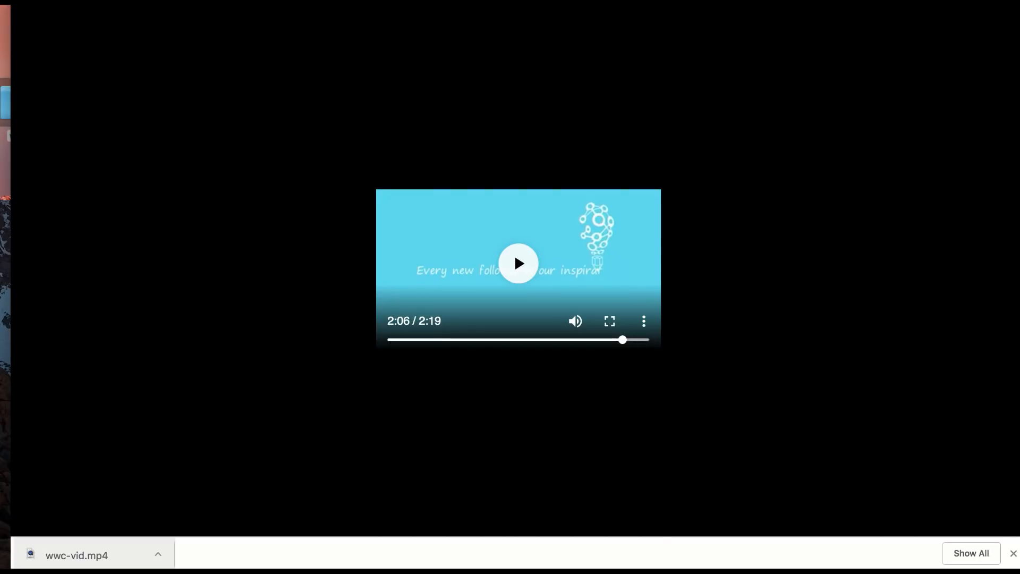
{"action": "key", "text": "super+w"}
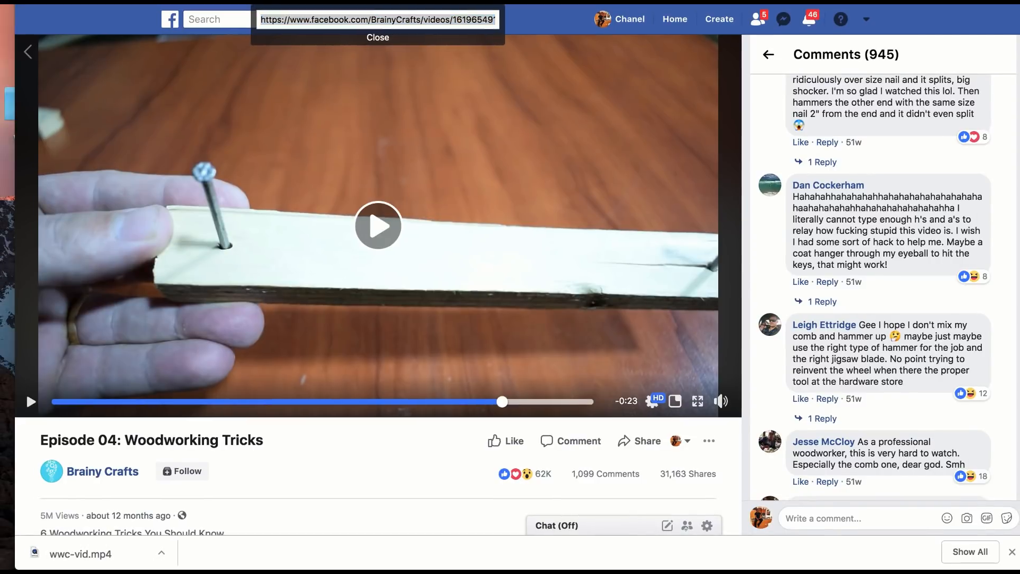
{"action": "key", "text": "super+w"}
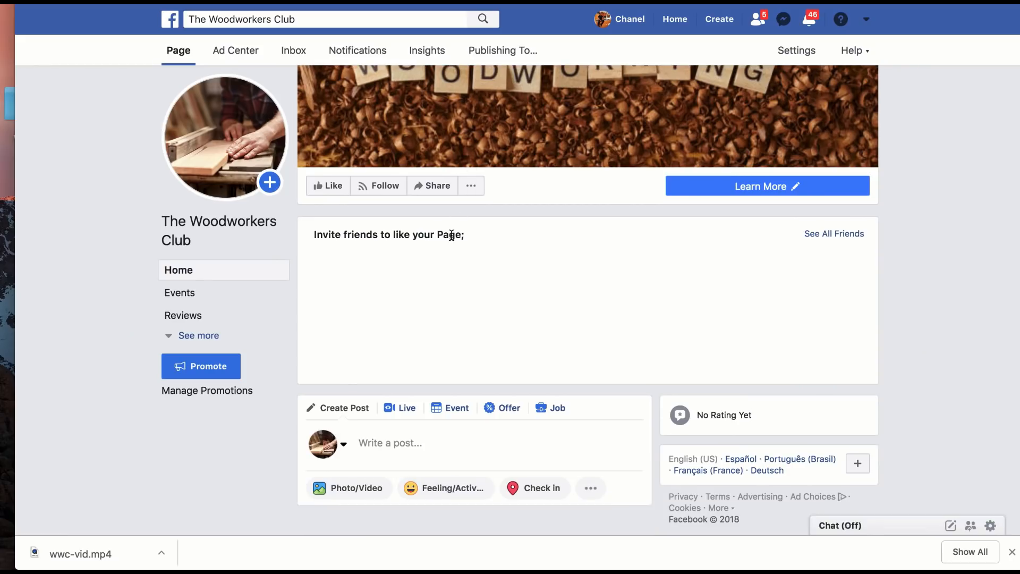
Step: Start a photo/video post on The Woodworkers Club page and upload the 640 × 796 JPG image from the wood folder
{"action": "scroll", "coordinate": [452, 235], "scroll_direction": "down", "scroll_amount": 1}
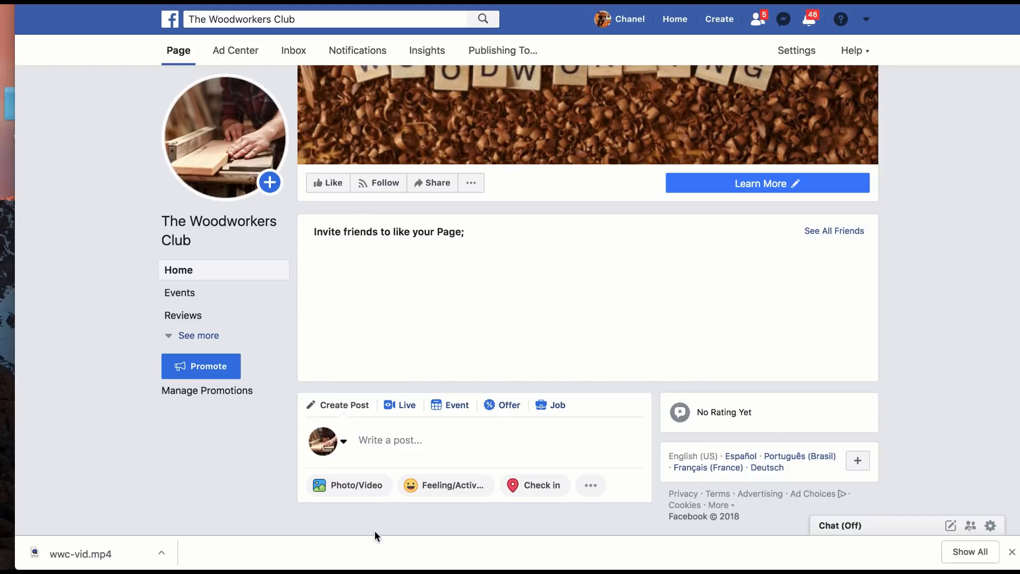
{"action": "left_click", "coordinate": [355, 489]}
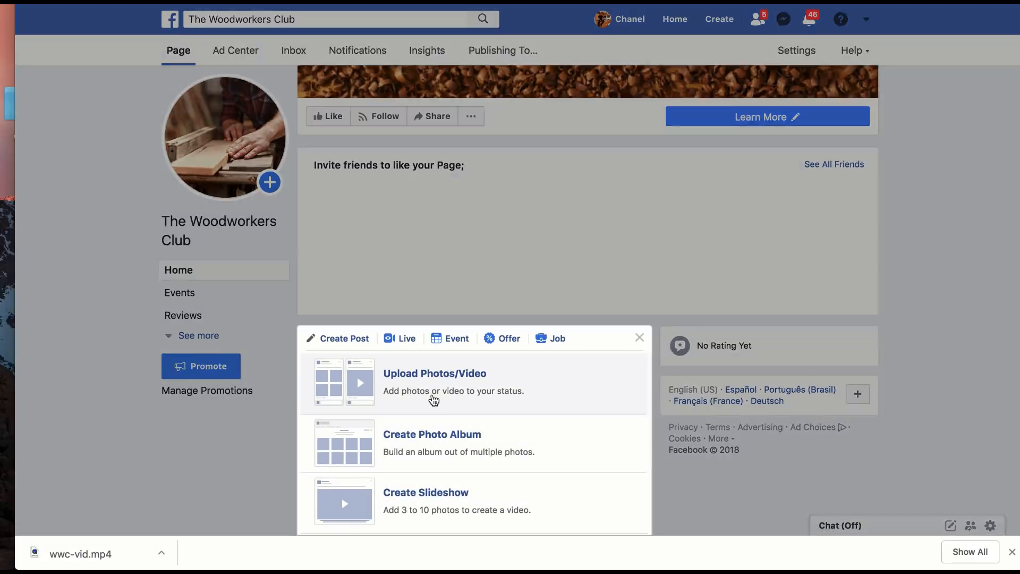
{"action": "left_click", "coordinate": [434, 399]}
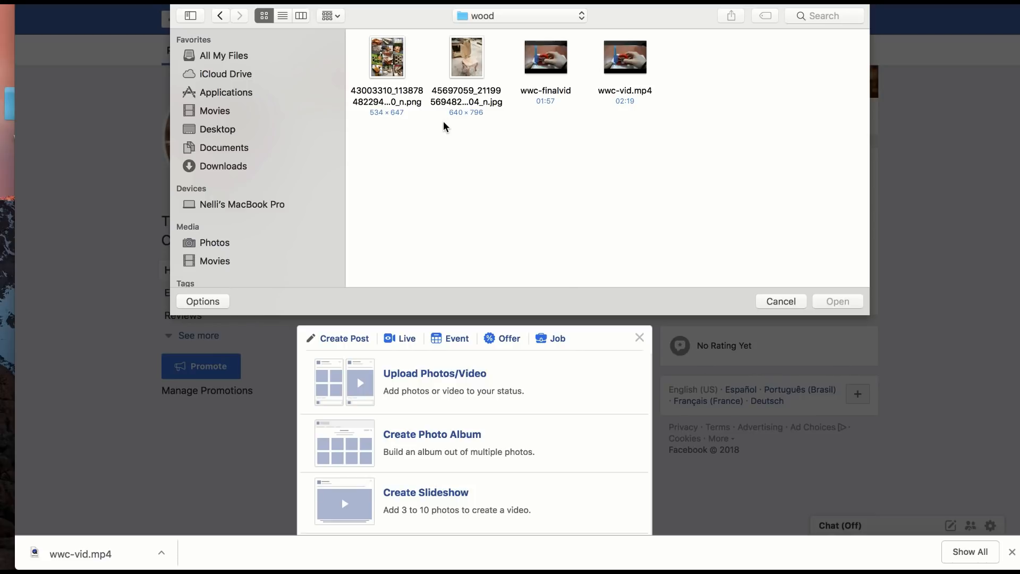
{"action": "left_click", "coordinate": [481, 97]}
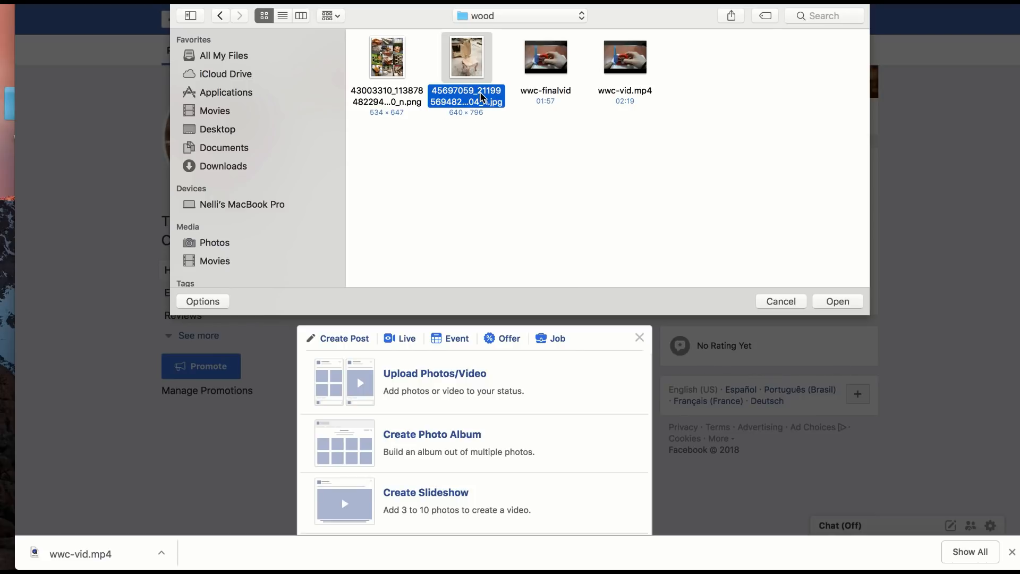
{"action": "left_click", "coordinate": [855, 301]}
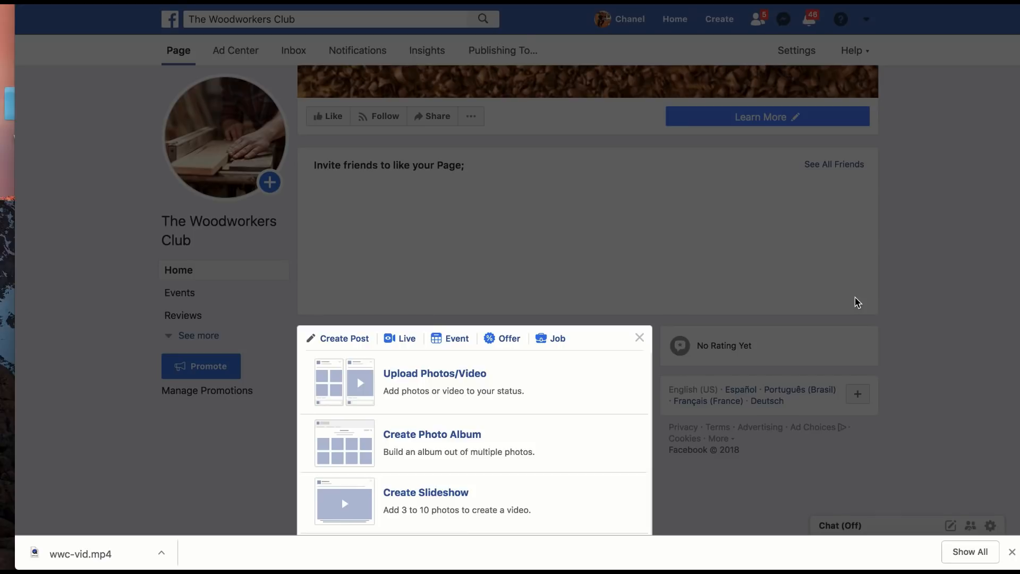
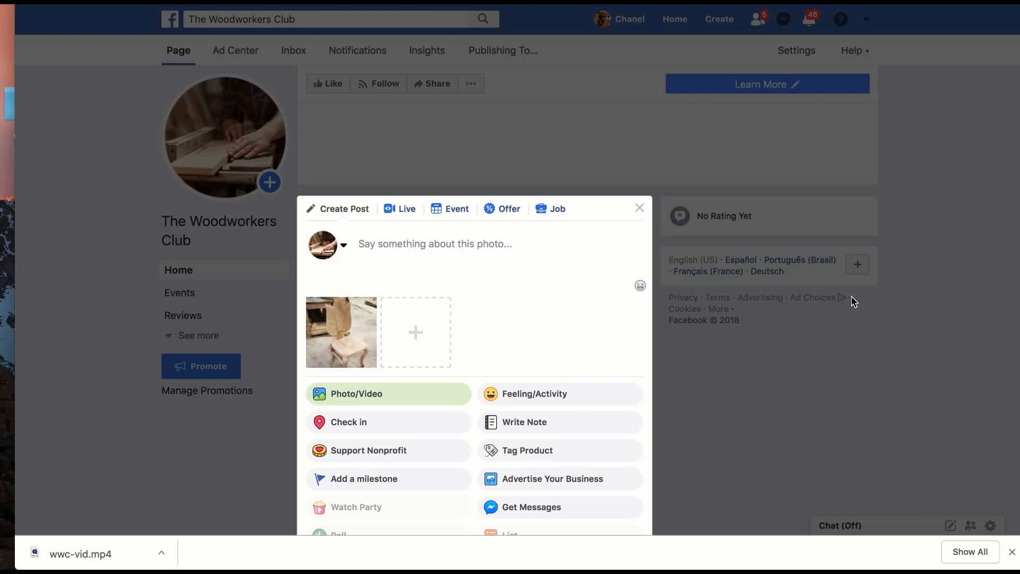
Step: Write "Like this chair idea?" as the first caption line of the chair photo post
{"action": "left_click", "coordinate": [514, 250]}
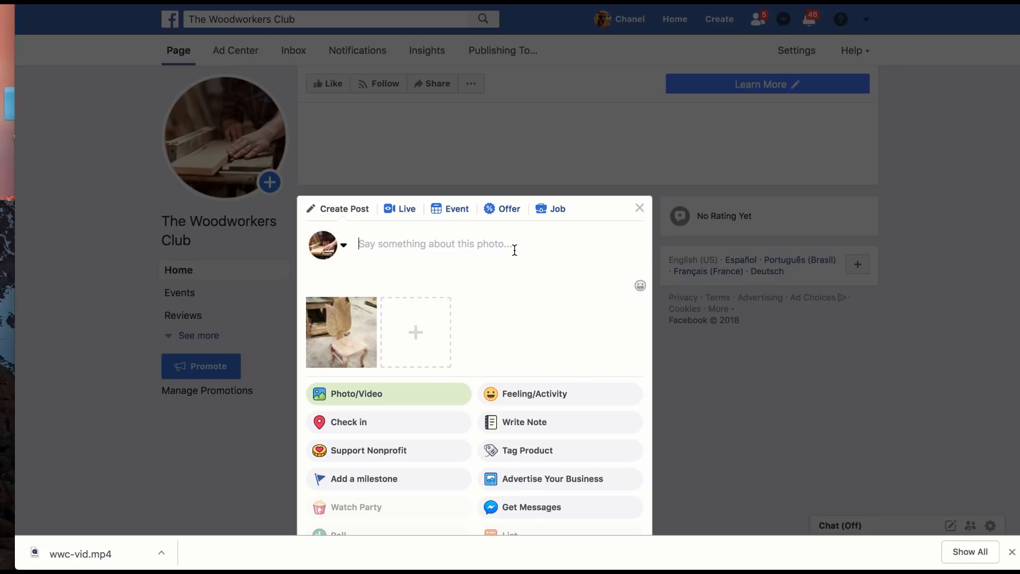
{"action": "type", "text": "Like this "}
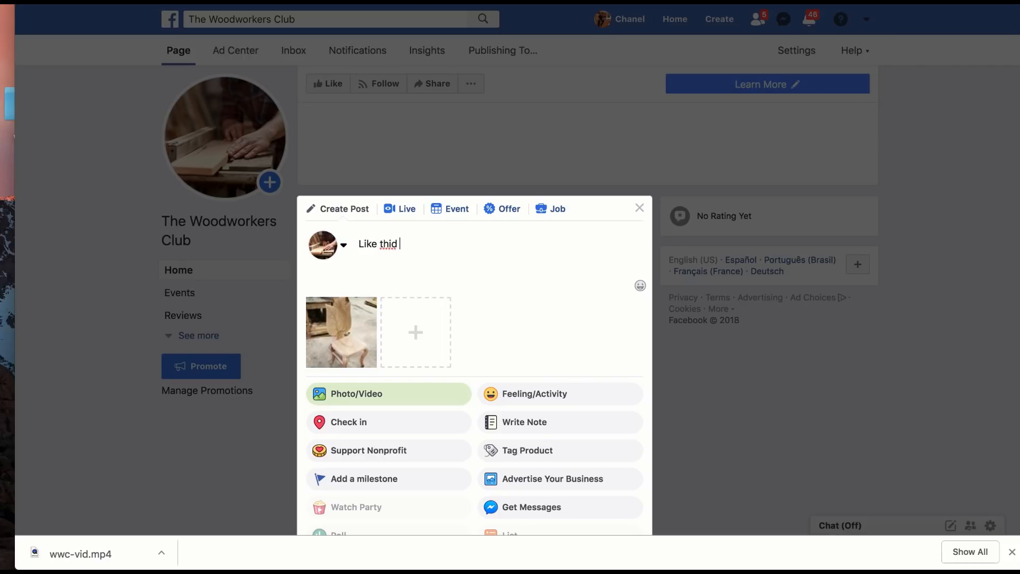
{"action": "type", "text": "chair"}
{"action": "key", "text": "BackSpace"}
{"action": "key", "text": "BackSpace"}
{"action": "key", "text": "BackSpace"}
{"action": "key", "text": "BackSpace"}
{"action": "key", "text": "BackSpace"}
{"action": "type", "text": "chair idea?"}
{"action": "key", "text": "Return"}
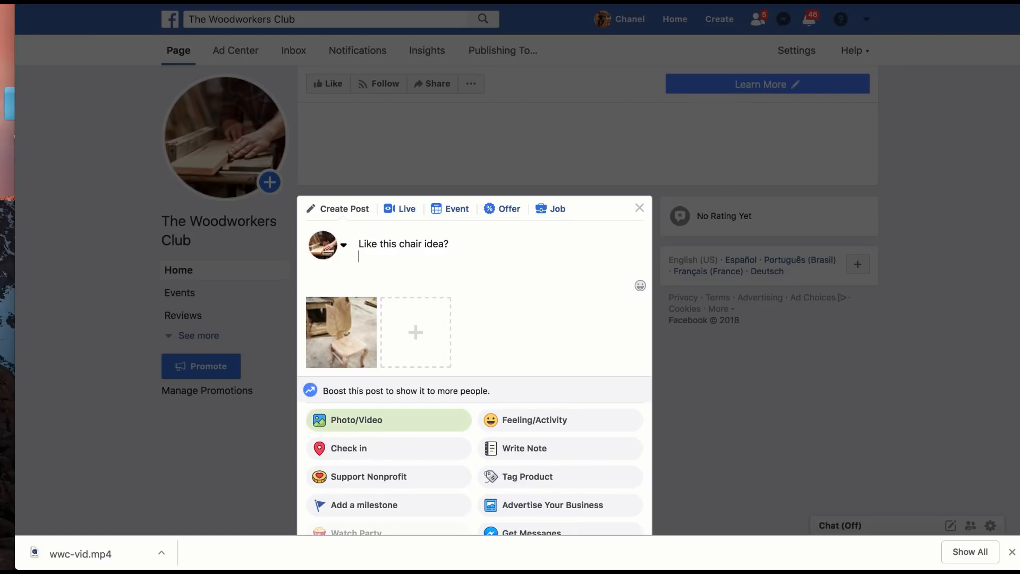
Step: Add the second caption line "Check out more woodworking plans here:" to the chair photo post
{"action": "type", "text": "Che"}
{"action": "type", "text": "ckd"}
{"action": "key", "text": "BackSpace"}
{"action": "type", "text": "out more woodworking plans "}
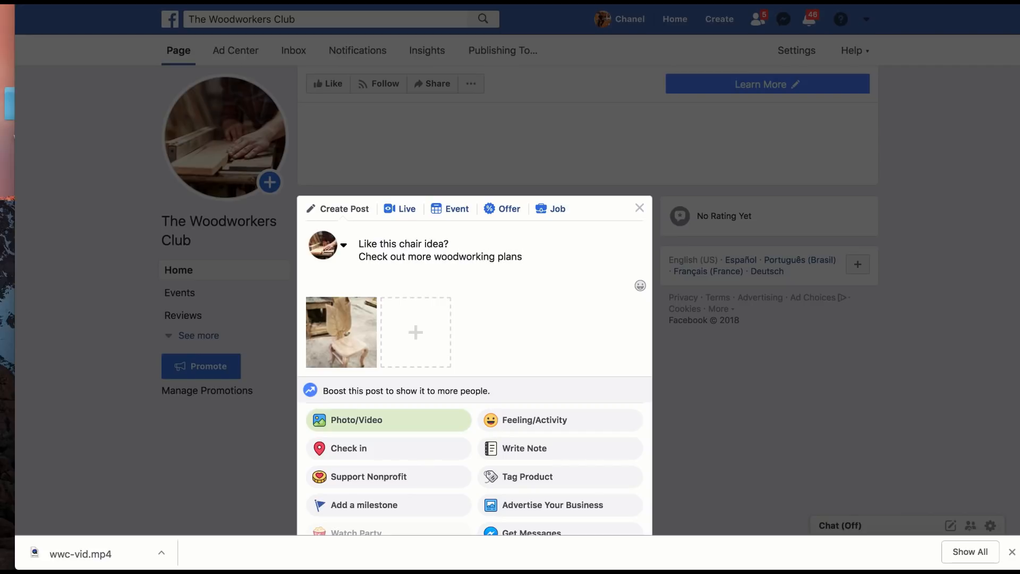
{"action": "type", "text": "here:"}
{"action": "key", "text": "ctrl+super+n"}
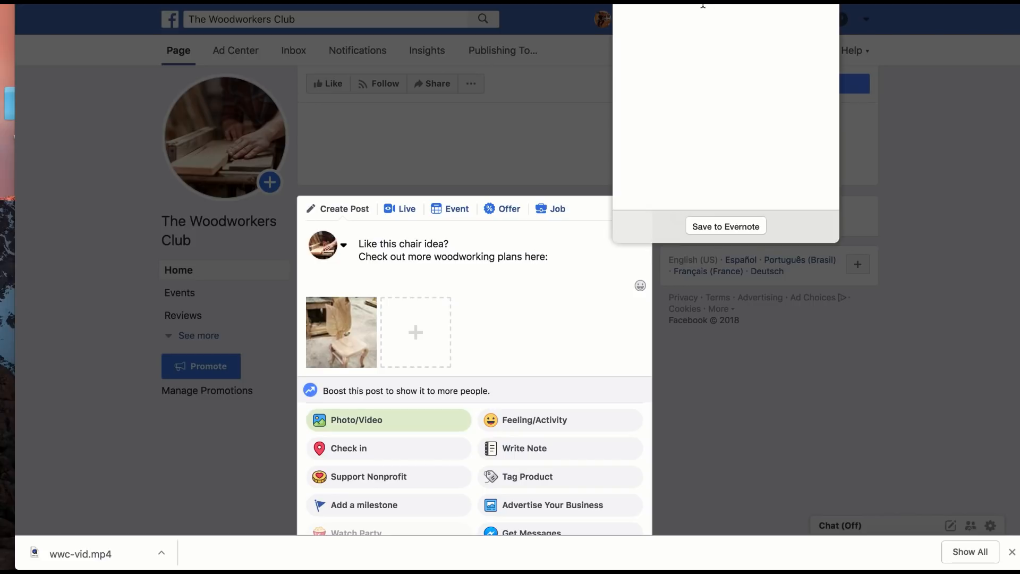
{"action": "left_click", "coordinate": [569, 252]}
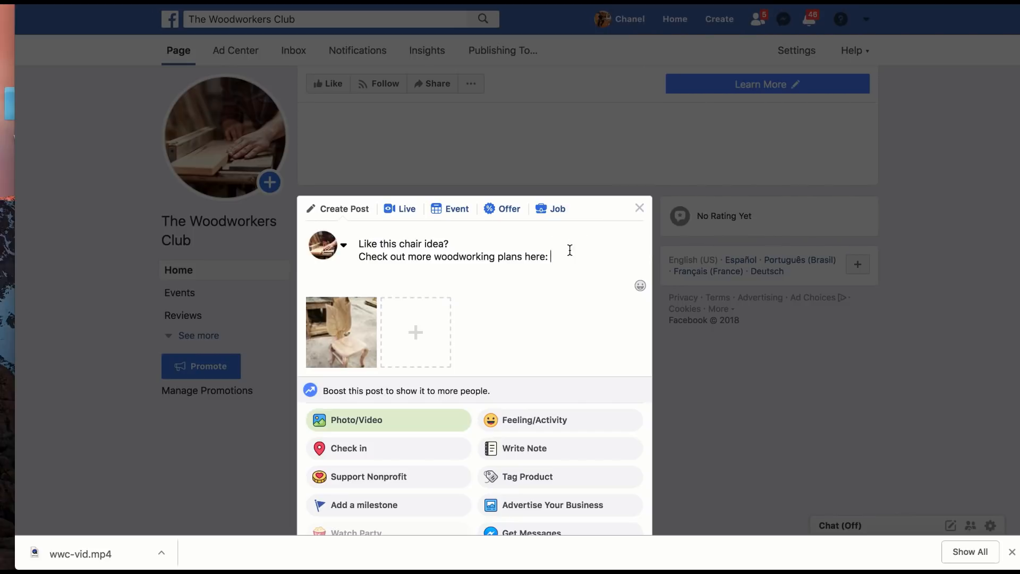
{"action": "type", "text": "https://bit.ly/2zJlQR5"}
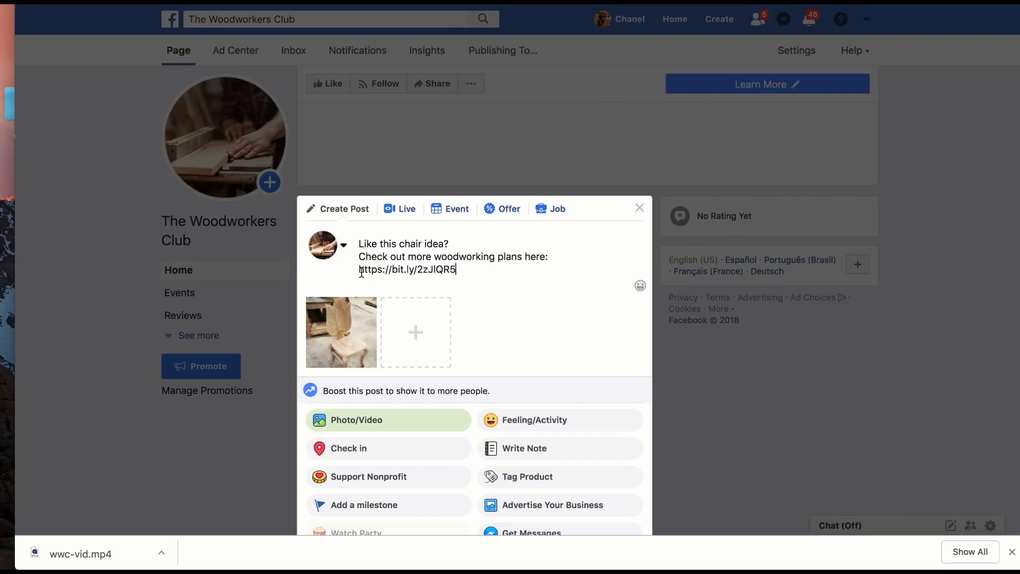
{"action": "key", "text": "super+Left"}
{"action": "key", "text": "BackSpace"}
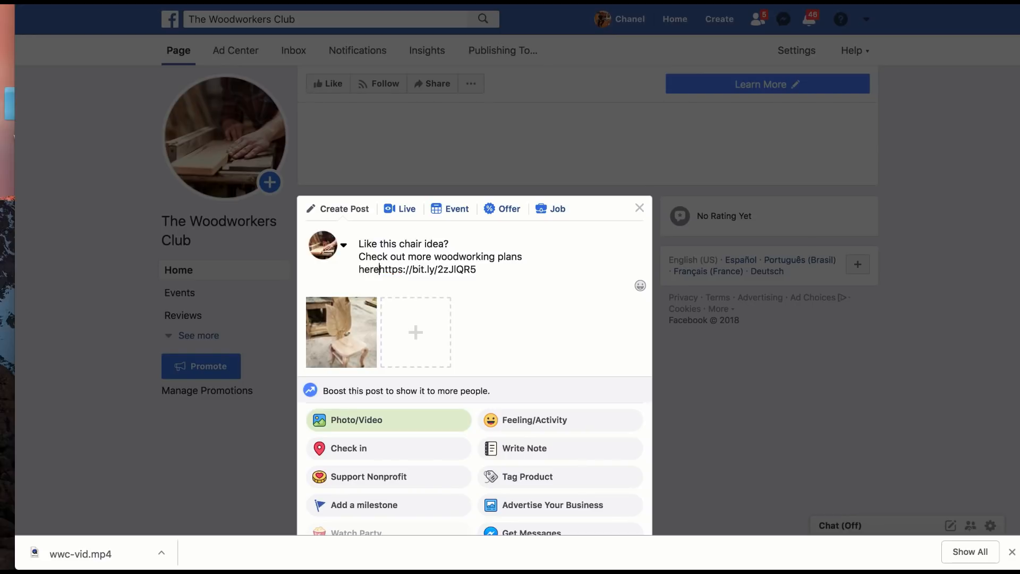
{"action": "key", "text": "BackSpace"}
{"action": "key", "text": "Return"}
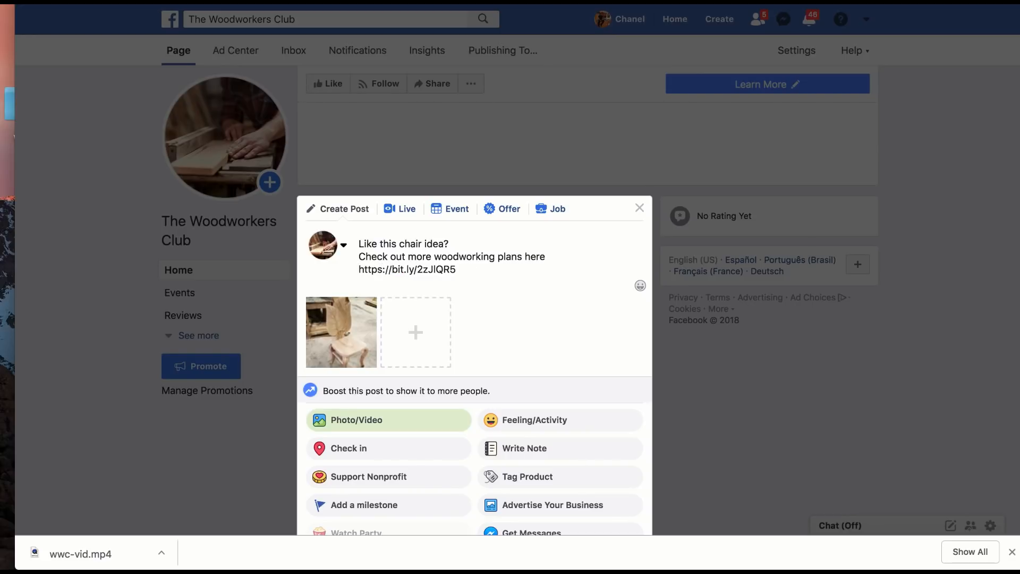
Step: Insert the right-arrow symbol emoji after "here" in the chair post's caption
{"action": "left_click", "coordinate": [123, 1]}
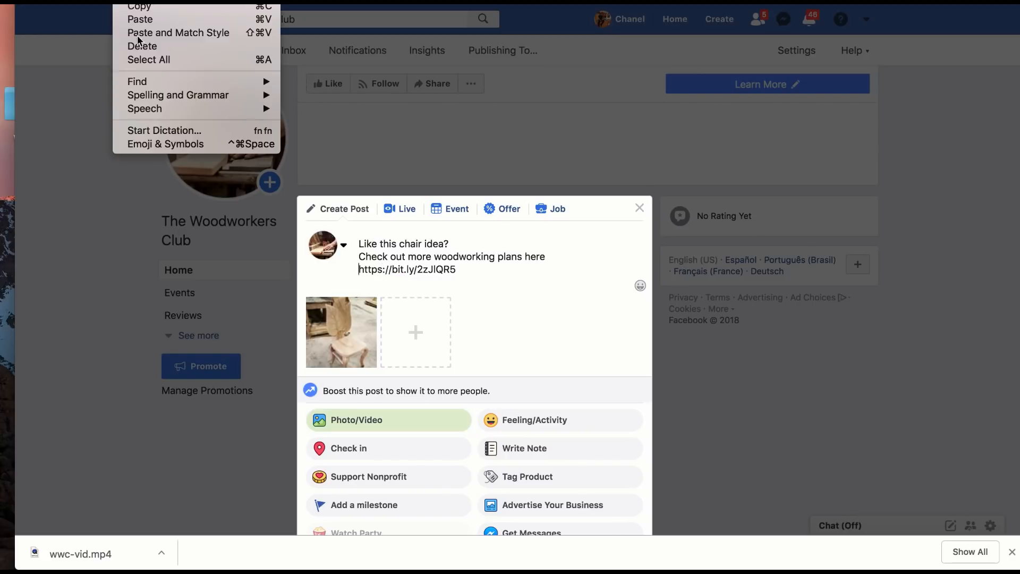
{"action": "left_click", "coordinate": [163, 153]}
{"action": "key", "text": "ctrl+super+space"}
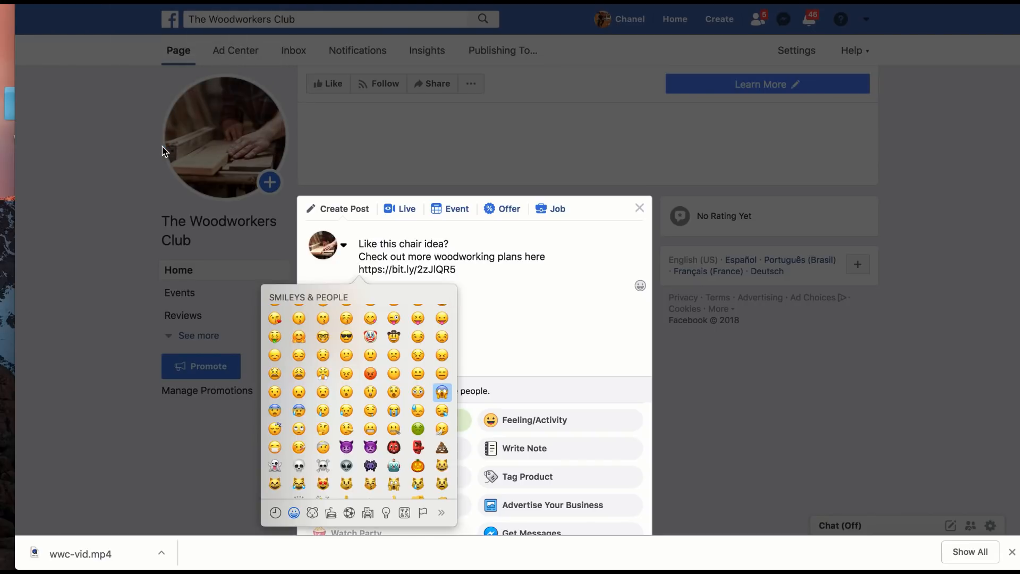
{"action": "scroll", "coordinate": [351, 436], "scroll_direction": "down", "scroll_amount": 5}
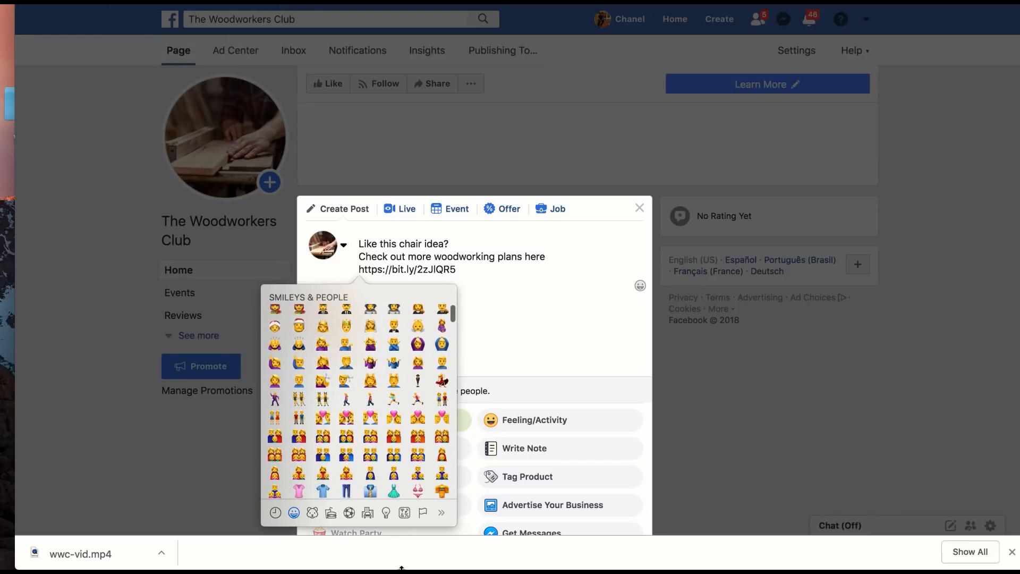
{"action": "left_click", "coordinate": [403, 512]}
{"action": "scroll", "coordinate": [355, 338], "scroll_direction": "down", "scroll_amount": 10}
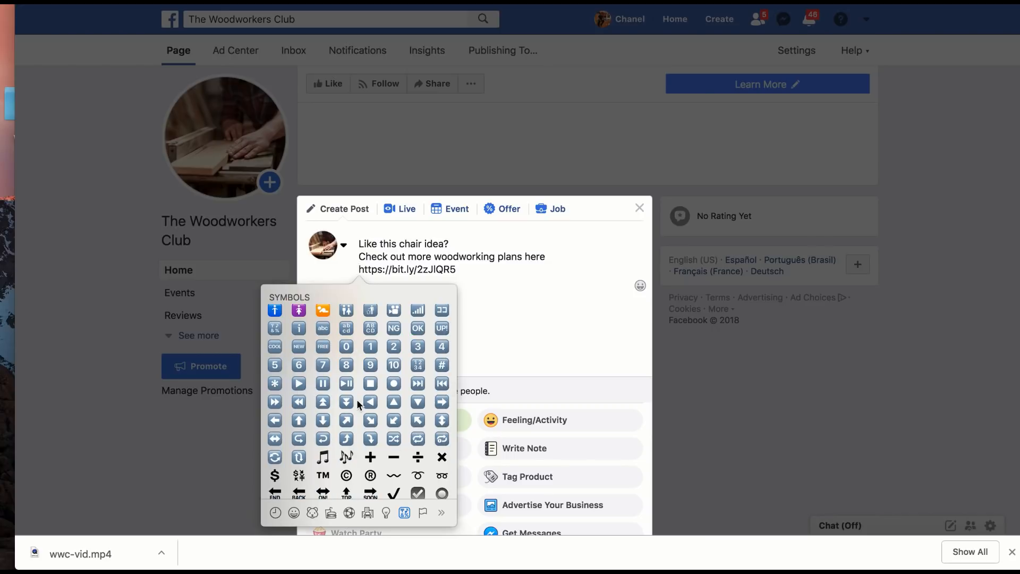
{"action": "left_click", "coordinate": [441, 403]}
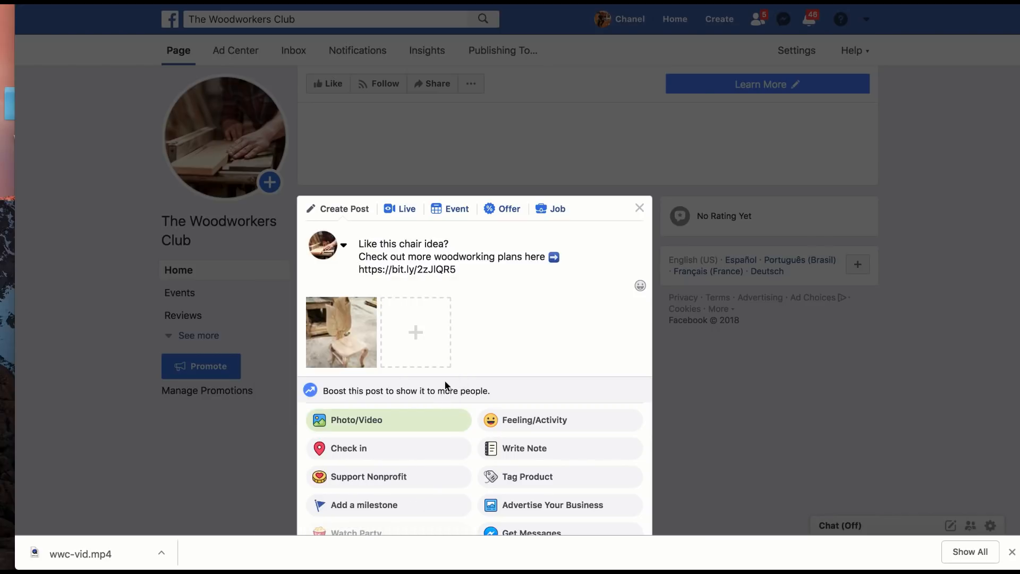
Step: Capitalize the first caption line as "Like This Chair Idea?" and publish the chair photo post
{"action": "left_click", "coordinate": [383, 244]}
{"action": "key", "text": "BackSpace"}
{"action": "type", "text": "T"}
{"action": "left_click", "coordinate": [411, 243]}
{"action": "key", "text": "BackSpace"}
{"action": "type", "text": "C"}
{"action": "left_click", "coordinate": [432, 241]}
{"action": "key", "text": "BackSpace"}
{"action": "type", "text": "I"}
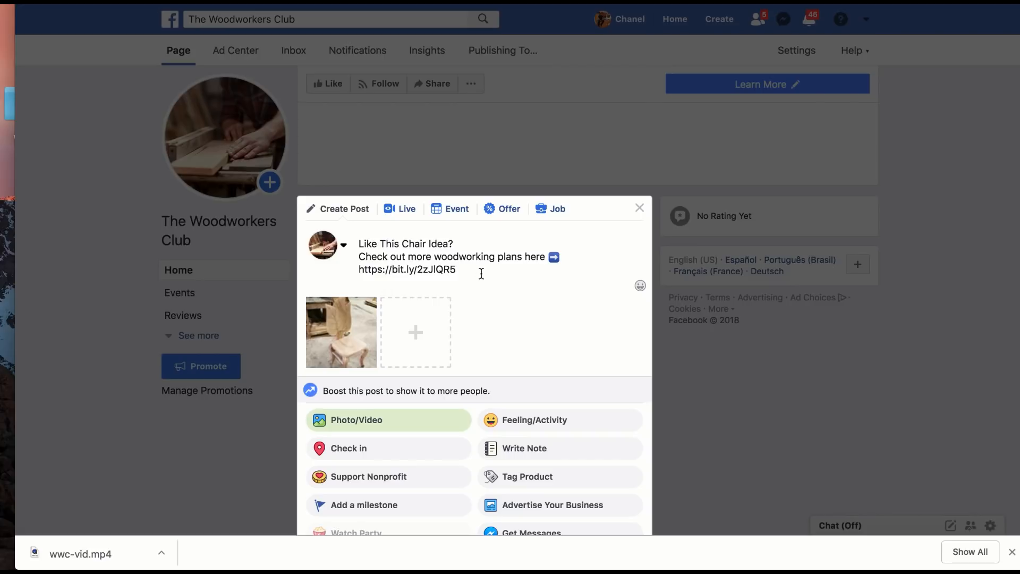
{"action": "scroll", "coordinate": [481, 286], "scroll_direction": "down", "scroll_amount": 3}
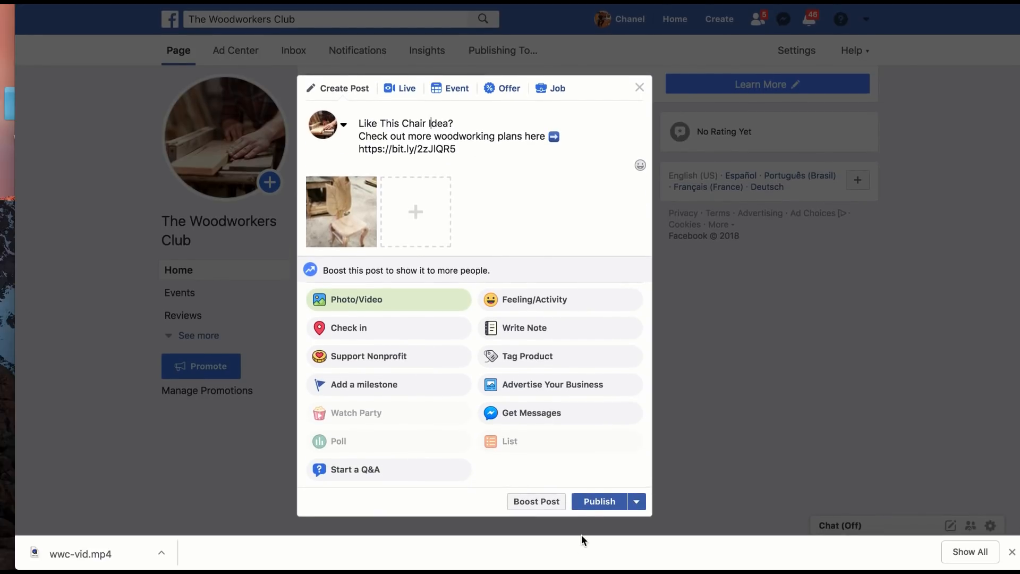
{"action": "left_click", "coordinate": [594, 511]}
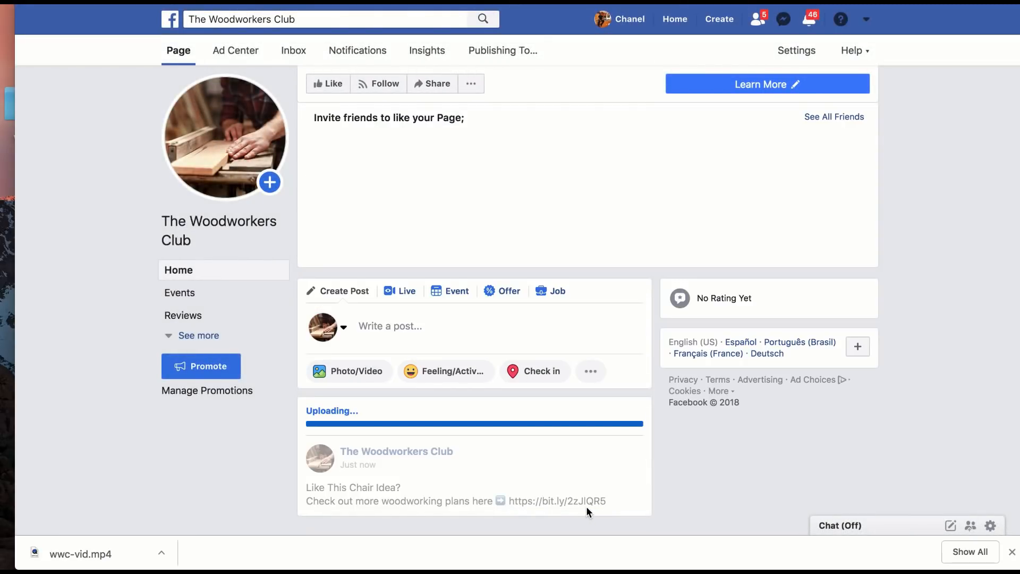
Step: Start a new photo/video post on the page and upload wwc-finalvid from the wood folder
{"action": "left_click", "coordinate": [343, 372]}
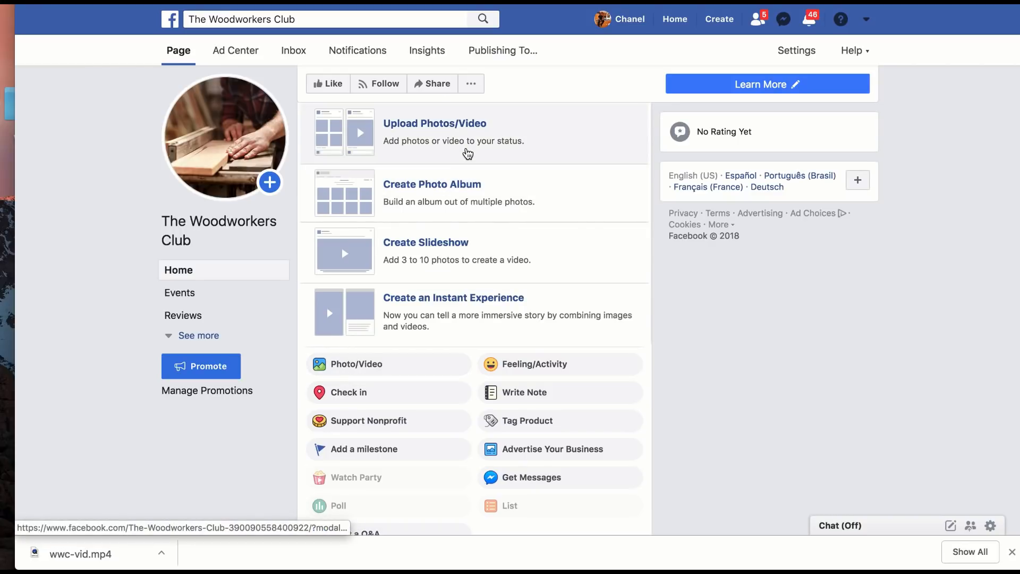
{"action": "left_click", "coordinate": [464, 156]}
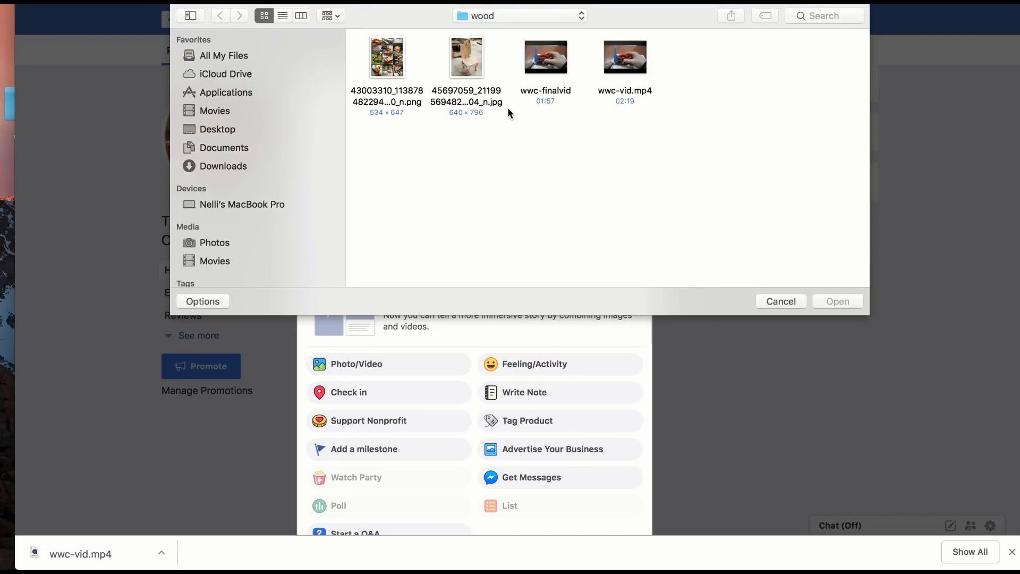
{"action": "left_click", "coordinate": [542, 88]}
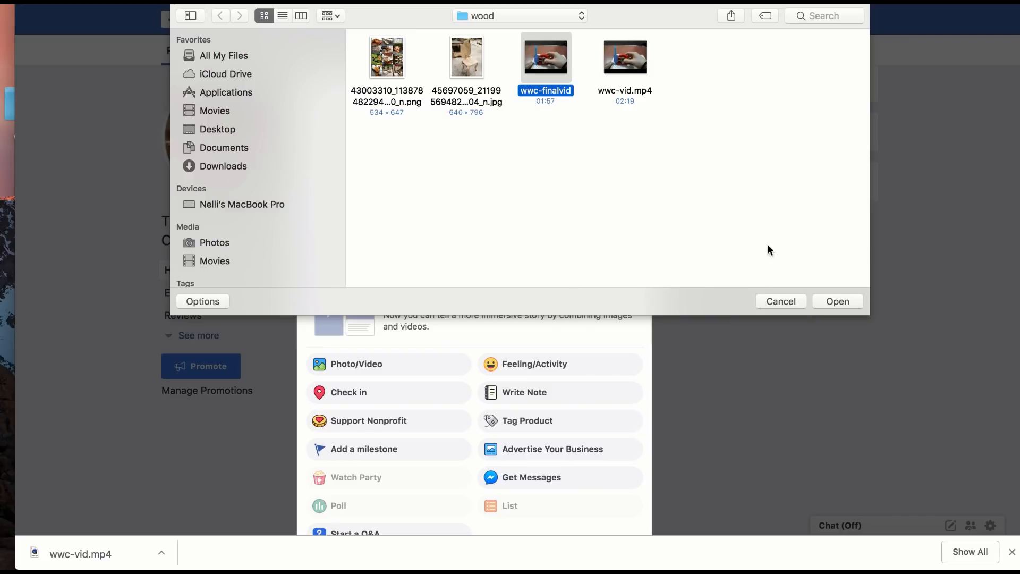
{"action": "left_click", "coordinate": [836, 300]}
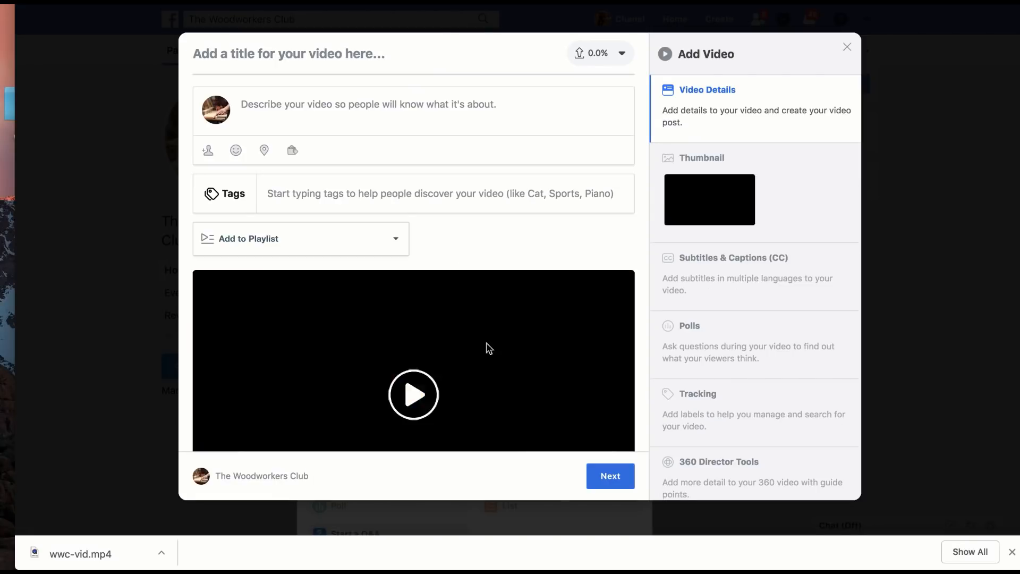
Step: Write "Cool Woodworking Tips & Tricks!" as the first line of the video's description
{"action": "left_click", "coordinate": [354, 114]}
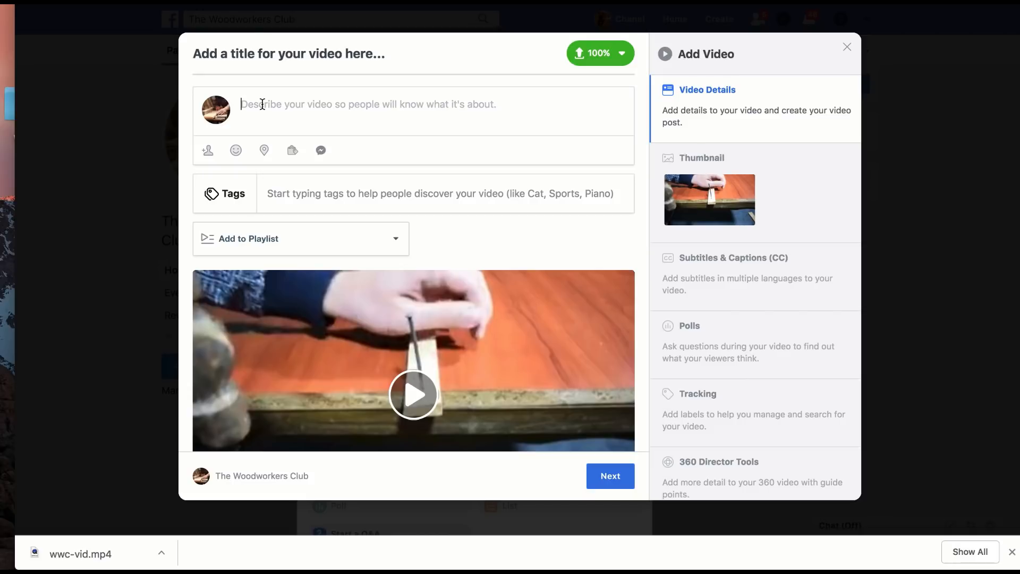
{"action": "type", "text": "Coo"}
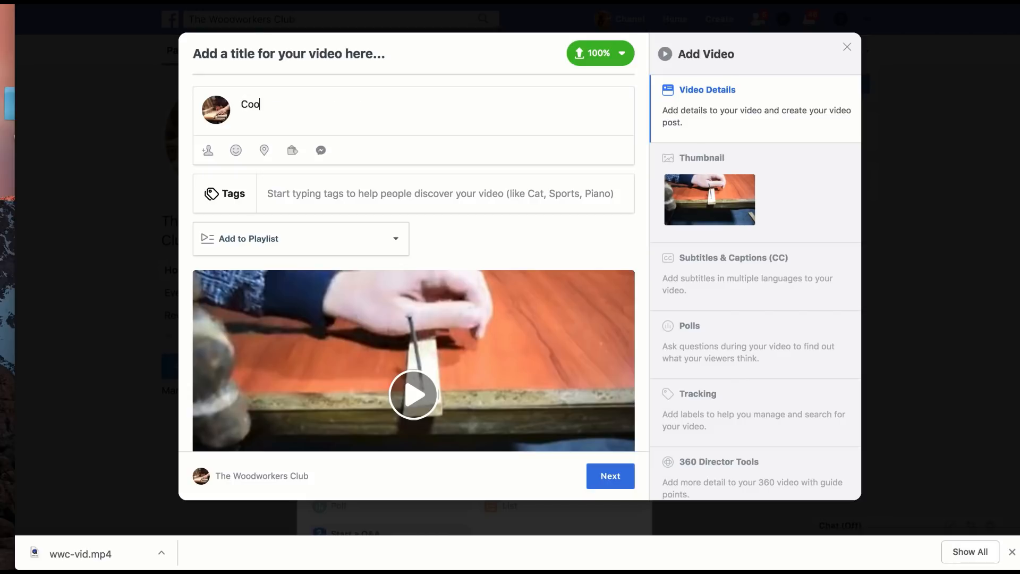
{"action": "type", "text": "l Woodworking Tips & tricks"}
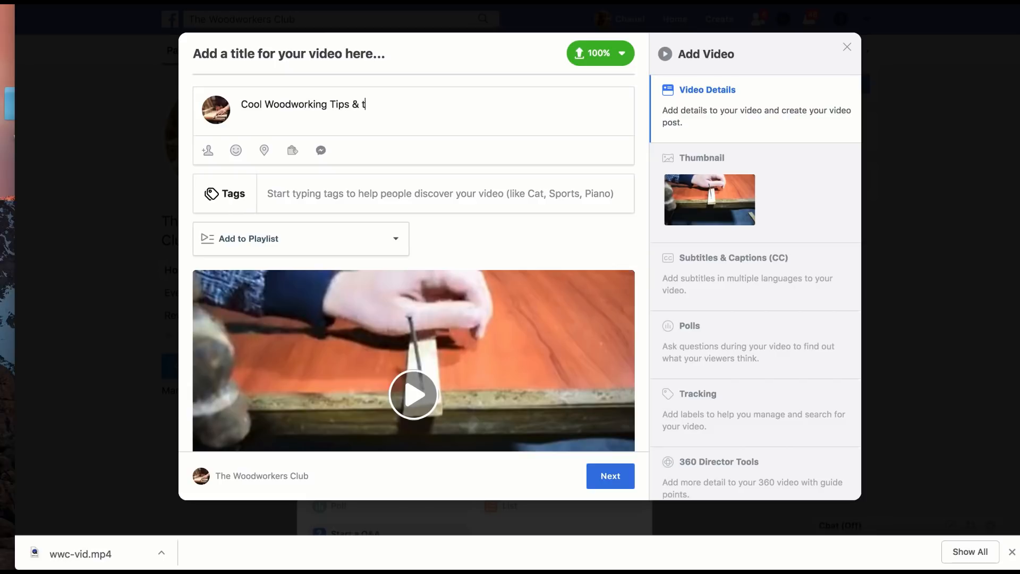
{"action": "key", "text": "BackSpace"}
{"action": "key", "text": "BackSpace"}
{"action": "key", "text": "BackSpace"}
{"action": "key", "text": "BackSpace"}
{"action": "key", "text": "BackSpace"}
{"action": "key", "text": "BackSpace"}
{"action": "type", "text": "Tricks!"}
Step: Add the second line "Checkout More Woodworking Plans Here" to the video's description
{"action": "key", "text": "Return"}
{"action": "type", "text": "Checkout ou"}
{"action": "type", "text": "r"}
{"action": "key", "text": "BackSpace"}
{"action": "key", "text": "BackSpace"}
{"action": "type", "text": "More "}
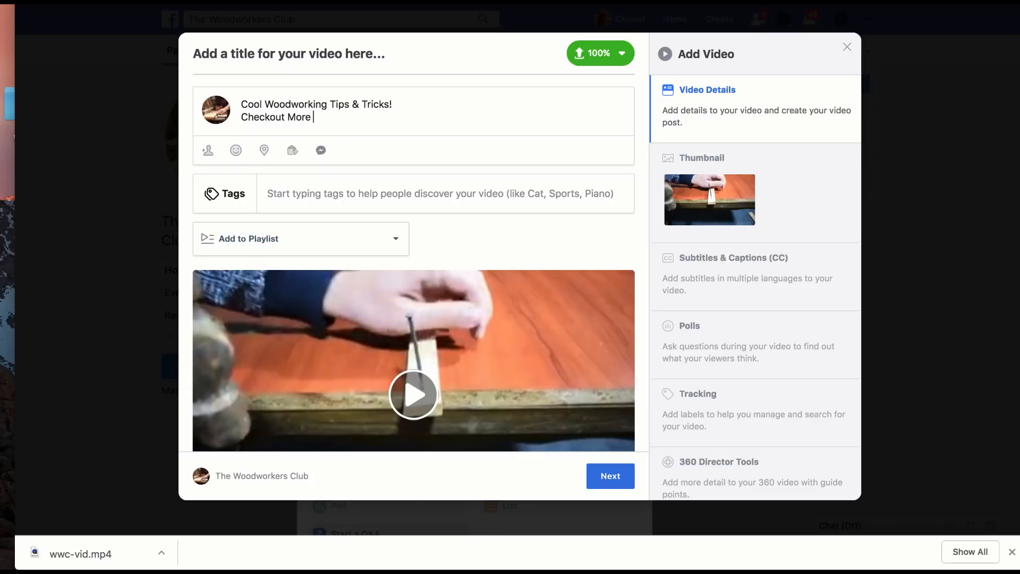
{"action": "type", "text": "Woodworking Plans Here"}
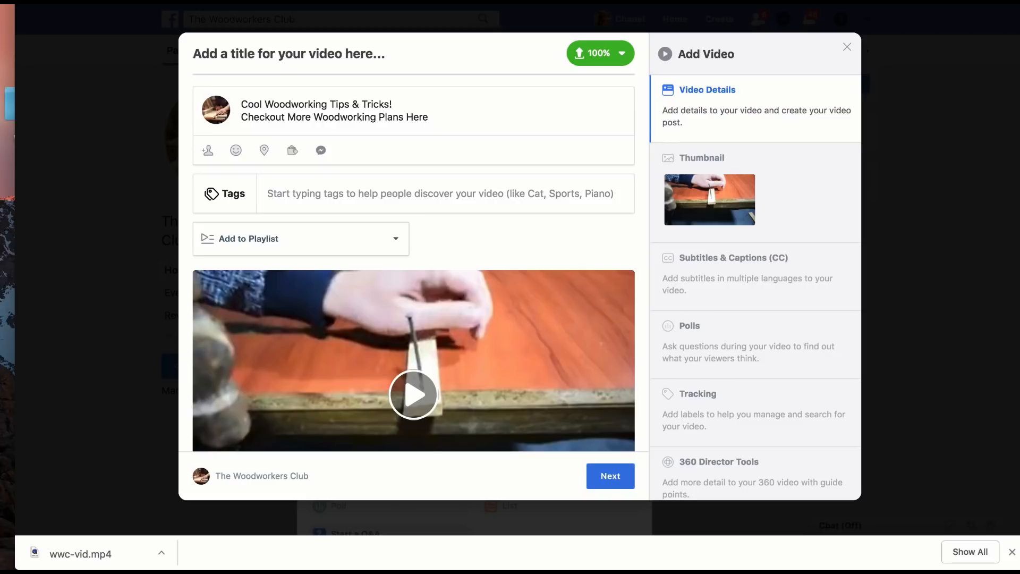
{"action": "left_click", "coordinate": [126, 1]}
{"action": "left_click", "coordinate": [158, 144]}
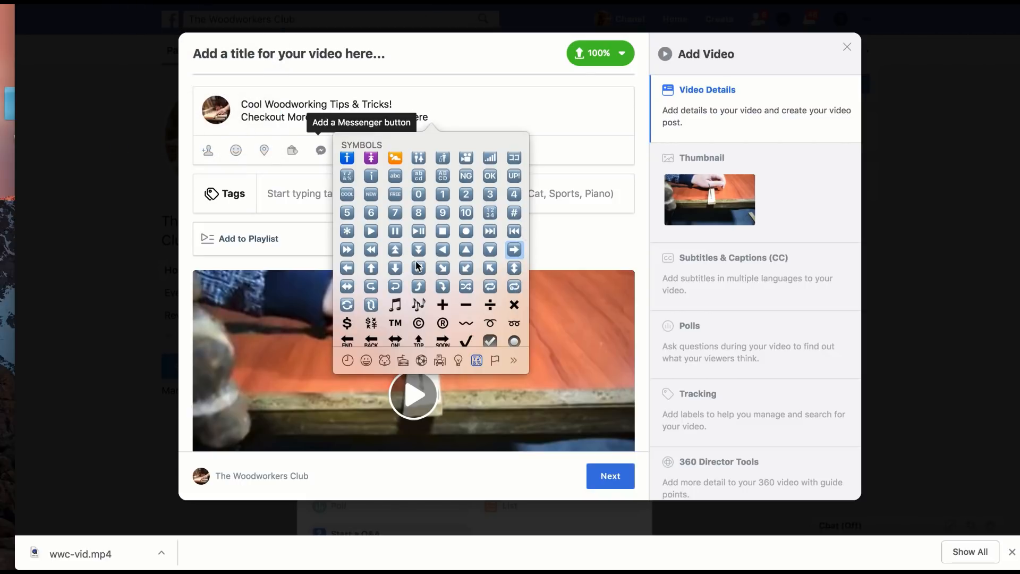
{"action": "left_click", "coordinate": [514, 253]}
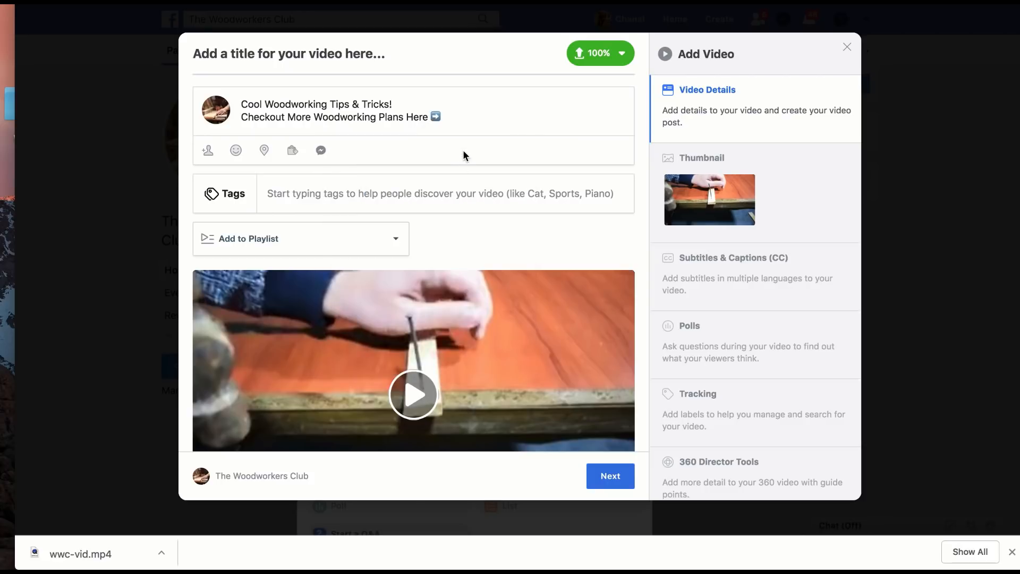
{"action": "type", "text": "https://bit.ly/2zJlQR5"}
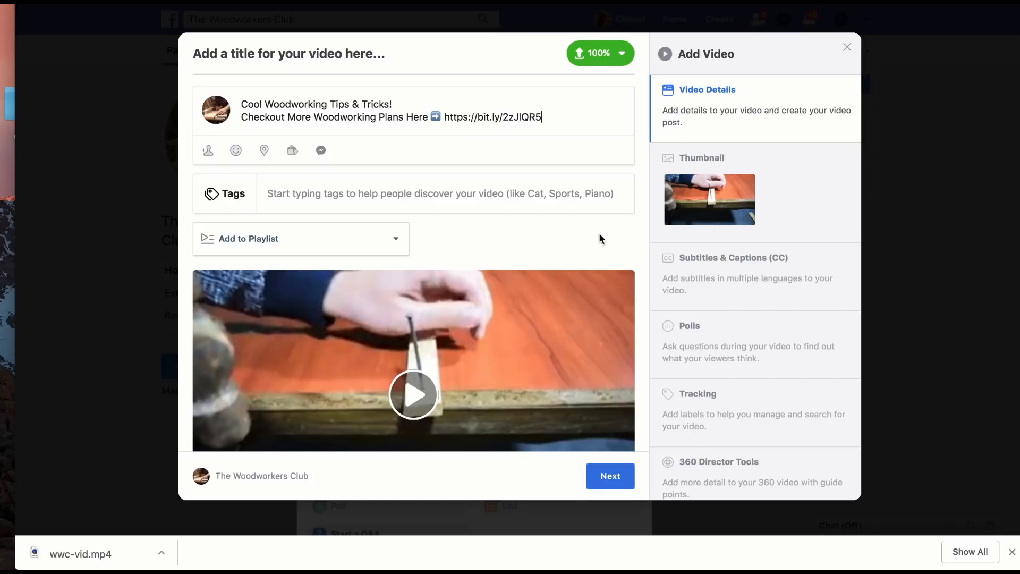
Step: Look through the video's subtitles and captions, polls and tracking settings
{"action": "scroll", "coordinate": [701, 283], "scroll_direction": "down", "scroll_amount": 1}
{"action": "left_click", "coordinate": [701, 283]}
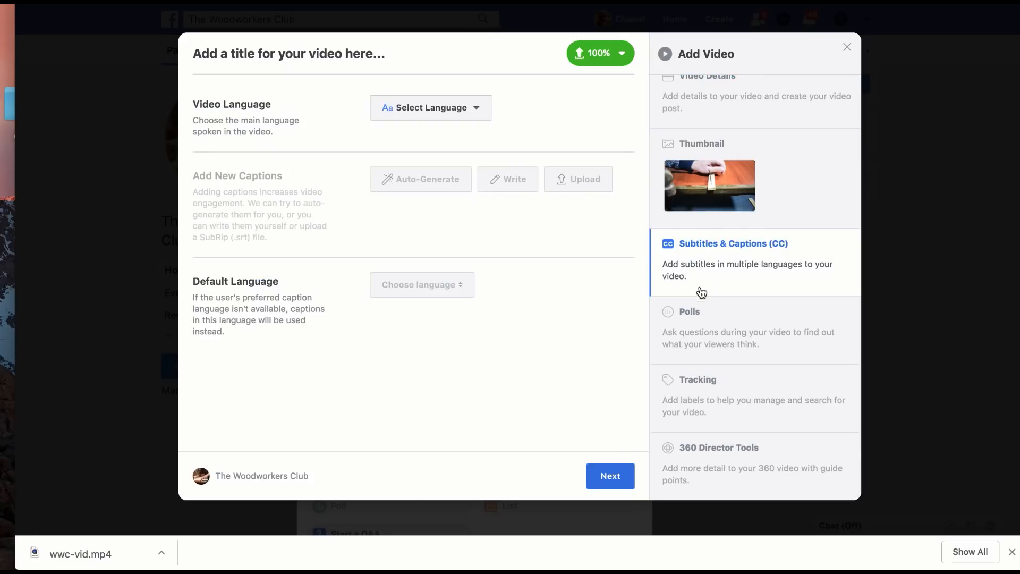
{"action": "left_click", "coordinate": [704, 318]}
{"action": "left_click", "coordinate": [716, 289]}
{"action": "left_click", "coordinate": [769, 358]}
{"action": "left_click", "coordinate": [764, 389]}
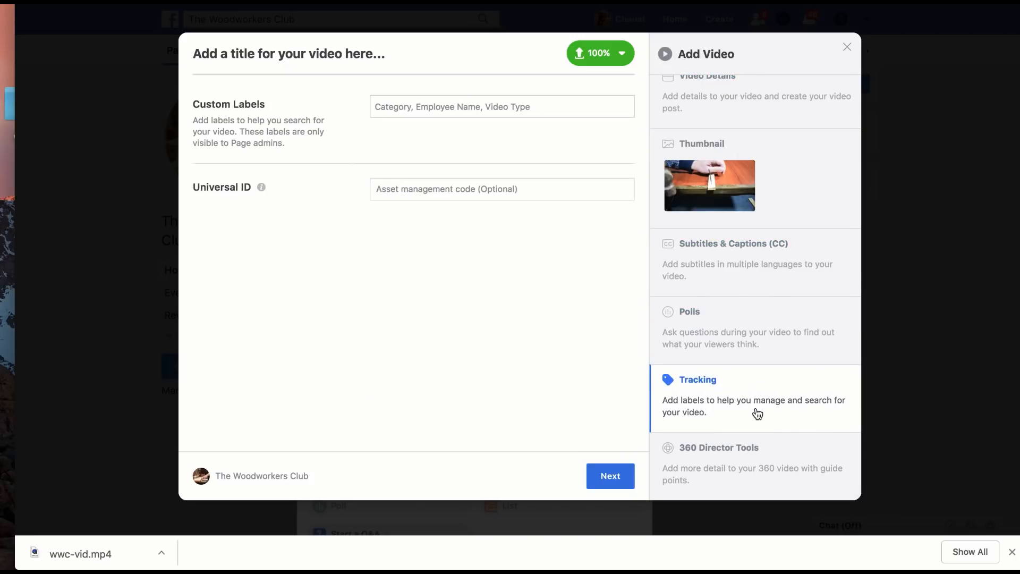
{"action": "left_click", "coordinate": [803, 125]}
Step: Choose the auto-generated frame of glue being spread in a zigzag on the wooden board as the video's thumbnail
{"action": "left_click", "coordinate": [792, 186]}
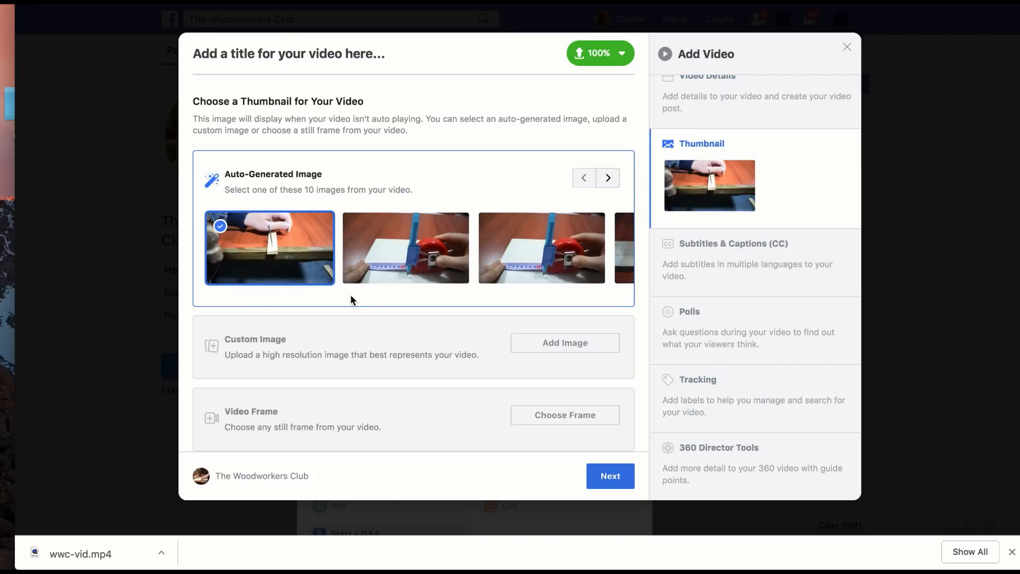
{"action": "left_click", "coordinate": [603, 182]}
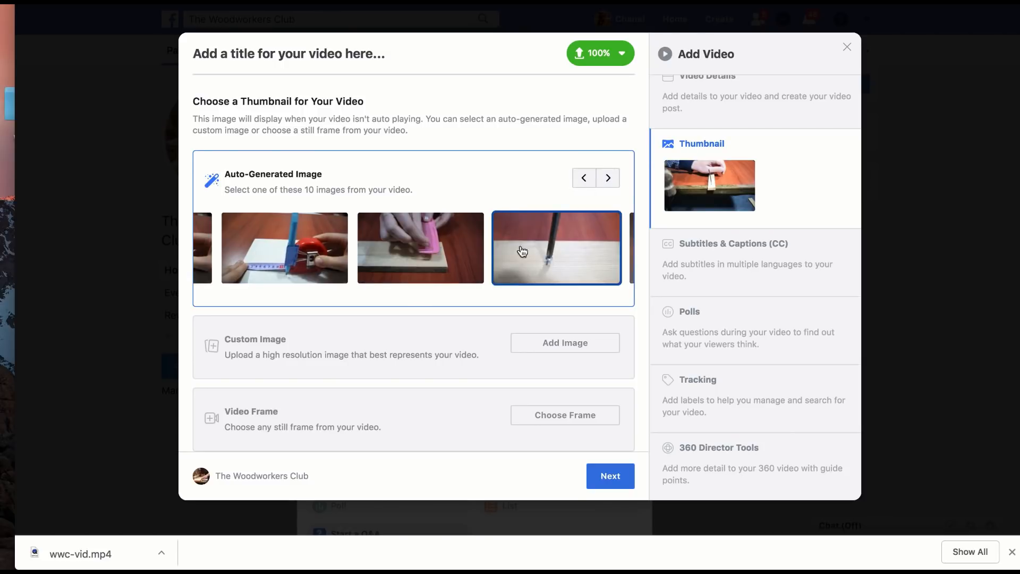
{"action": "left_click", "coordinate": [470, 264]}
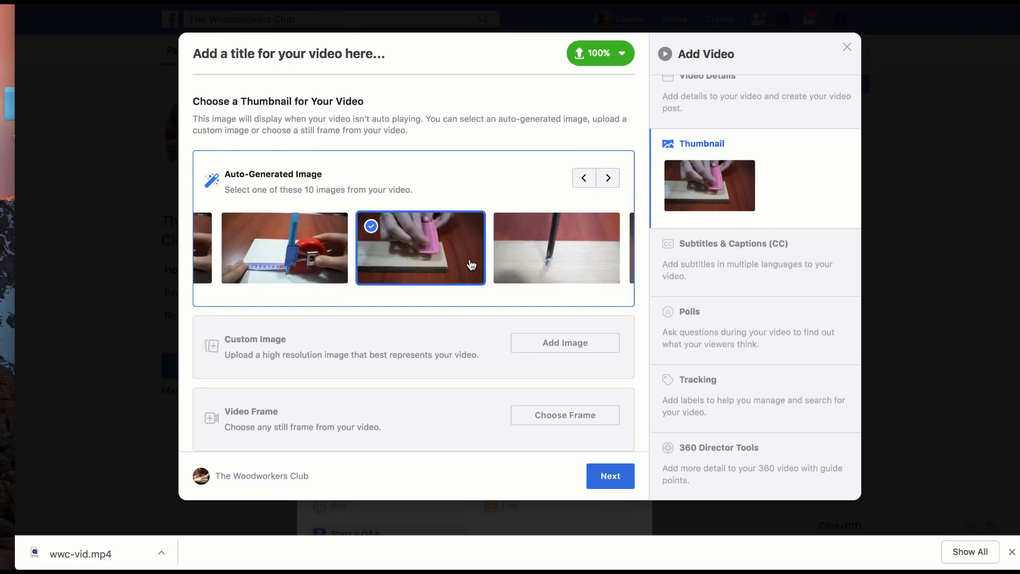
{"action": "left_click", "coordinate": [617, 184]}
{"action": "left_click", "coordinate": [616, 184]}
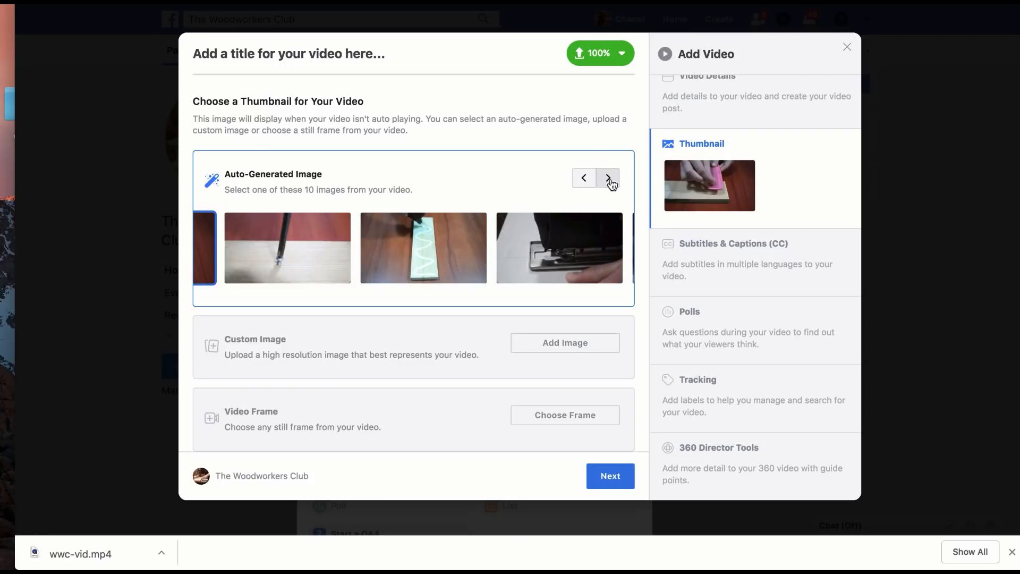
{"action": "left_click", "coordinate": [440, 264]}
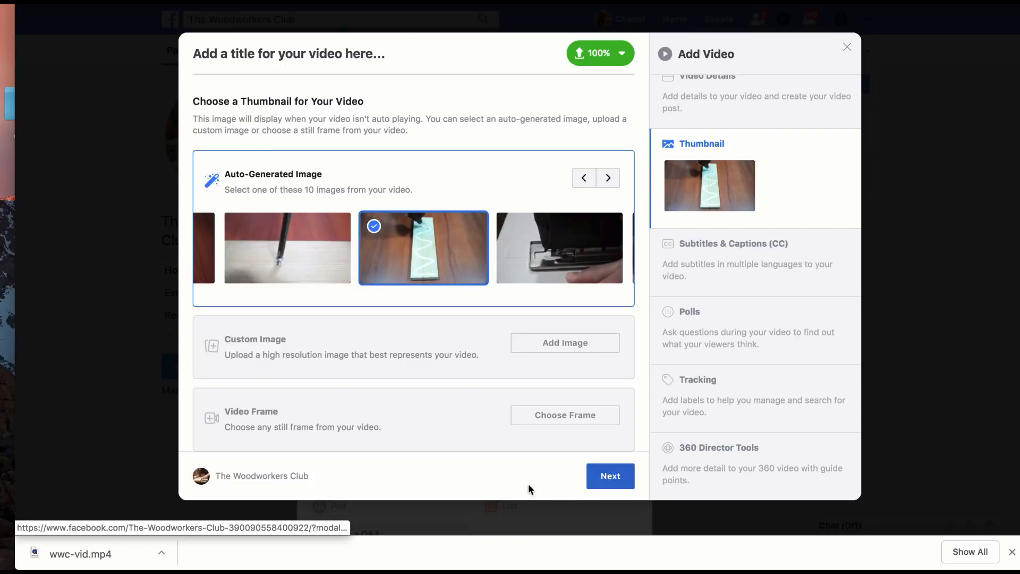
Step: Title the video "Cool Woodworking Tips & Tricks!" and publish it immediately
{"action": "left_click", "coordinate": [610, 474]}
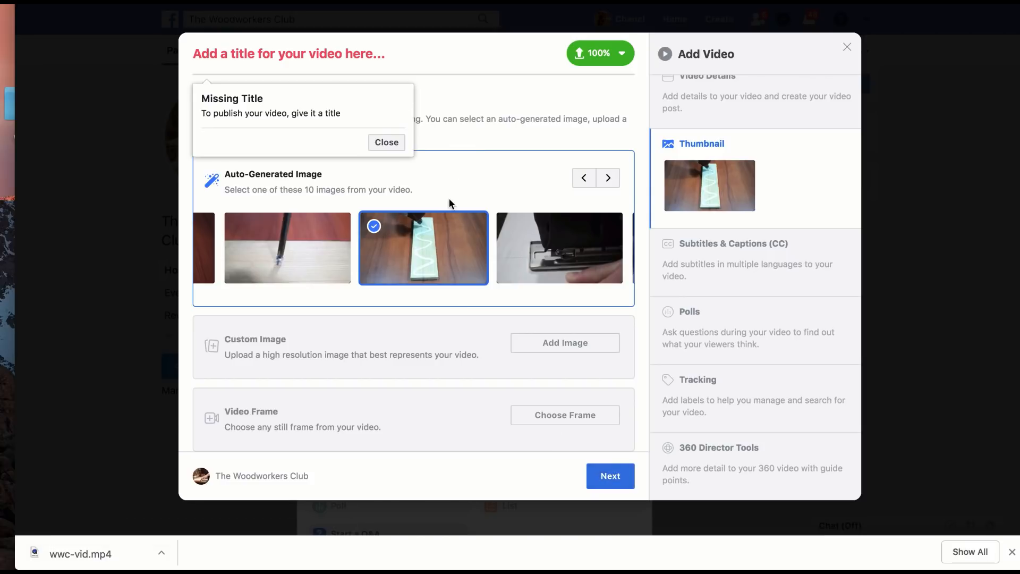
{"action": "left_click", "coordinate": [390, 144]}
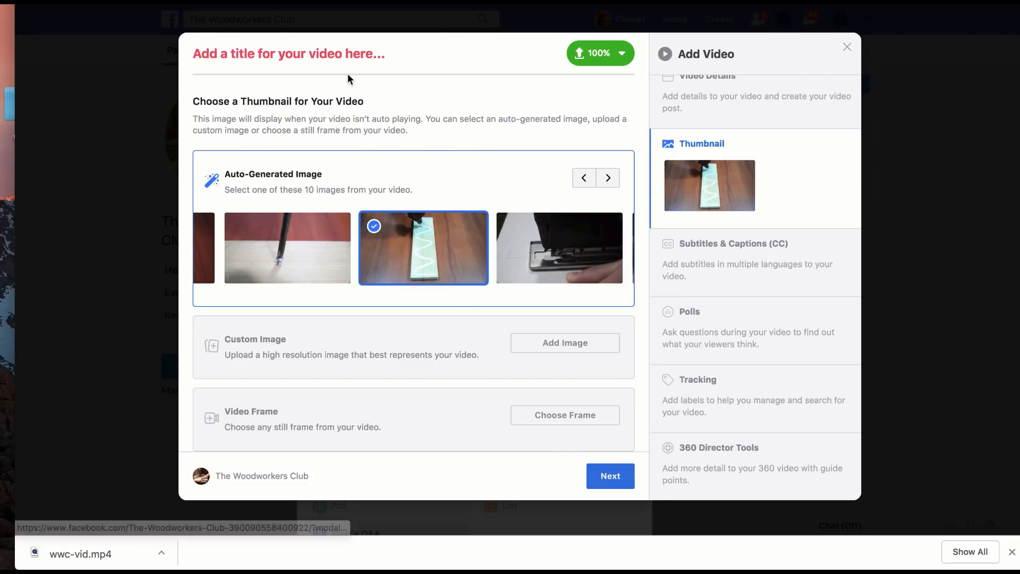
{"action": "left_click", "coordinate": [735, 116]}
{"action": "triple_click", "coordinate": [361, 101]}
{"action": "key", "text": "super+c"}
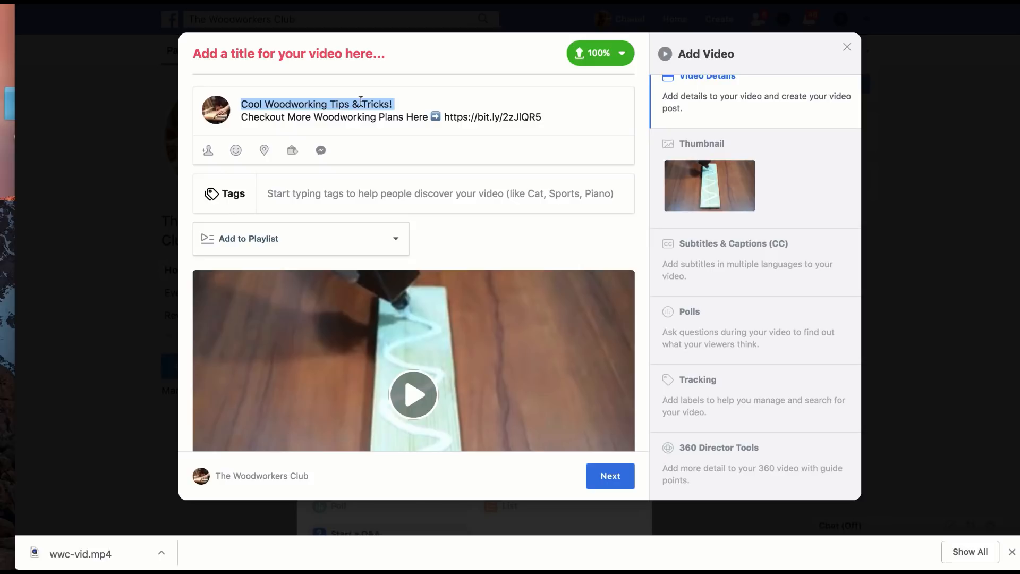
{"action": "left_click", "coordinate": [362, 64]}
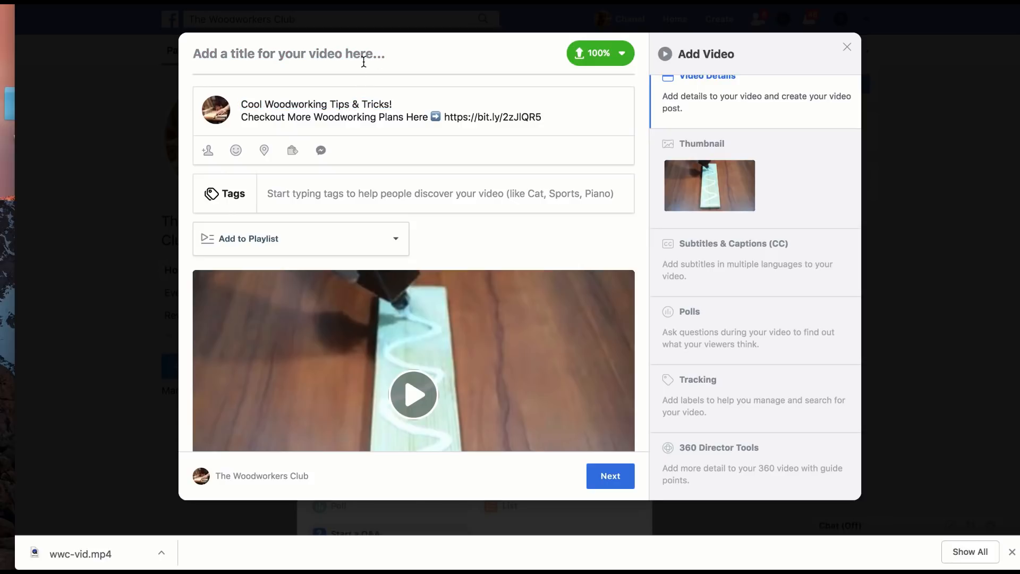
{"action": "key", "text": "super+v"}
{"action": "left_click", "coordinate": [598, 475]}
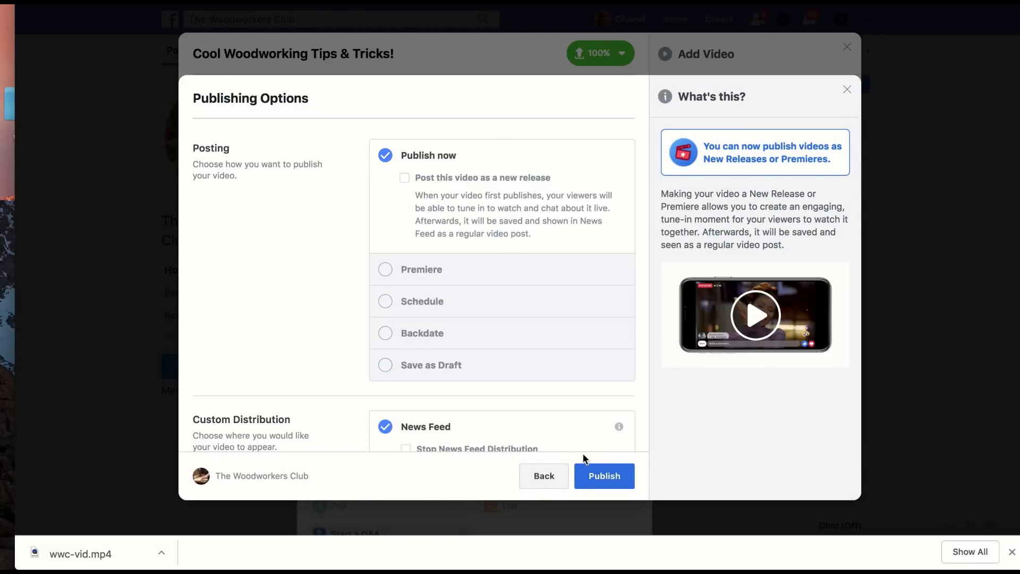
{"action": "left_click", "coordinate": [593, 476]}
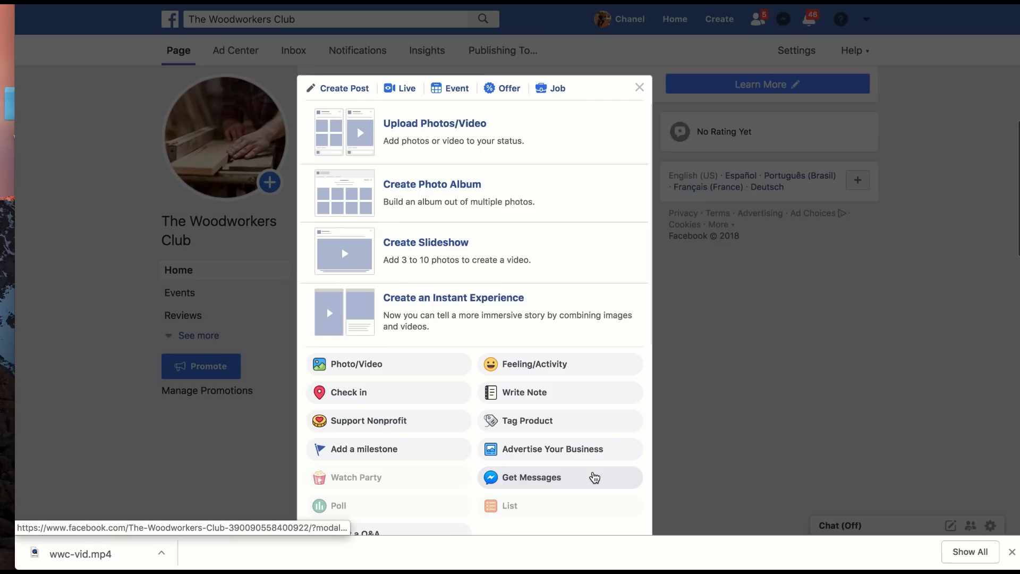
Step: Look over the new video post and the chair image post in the page's feed
{"action": "scroll", "coordinate": [689, 463], "scroll_direction": "down", "scroll_amount": 5}
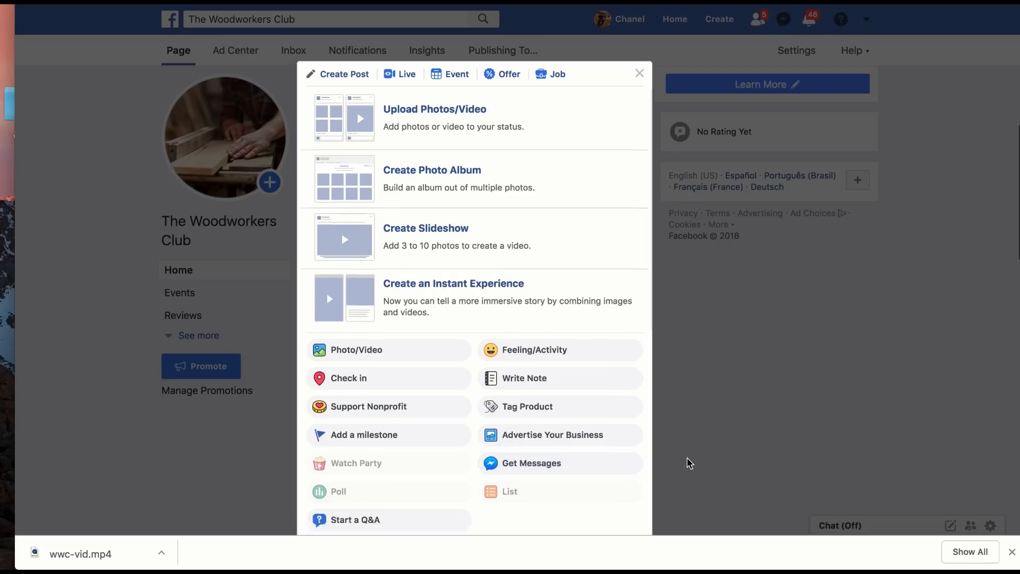
{"action": "scroll", "coordinate": [682, 409], "scroll_direction": "down", "scroll_amount": 7}
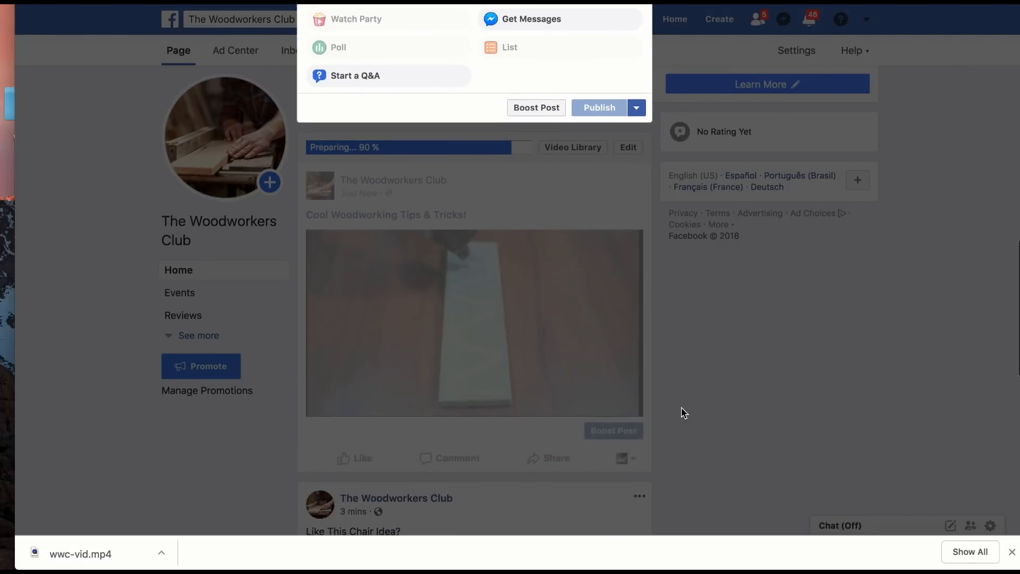
{"action": "scroll", "coordinate": [681, 407], "scroll_direction": "down", "scroll_amount": 3}
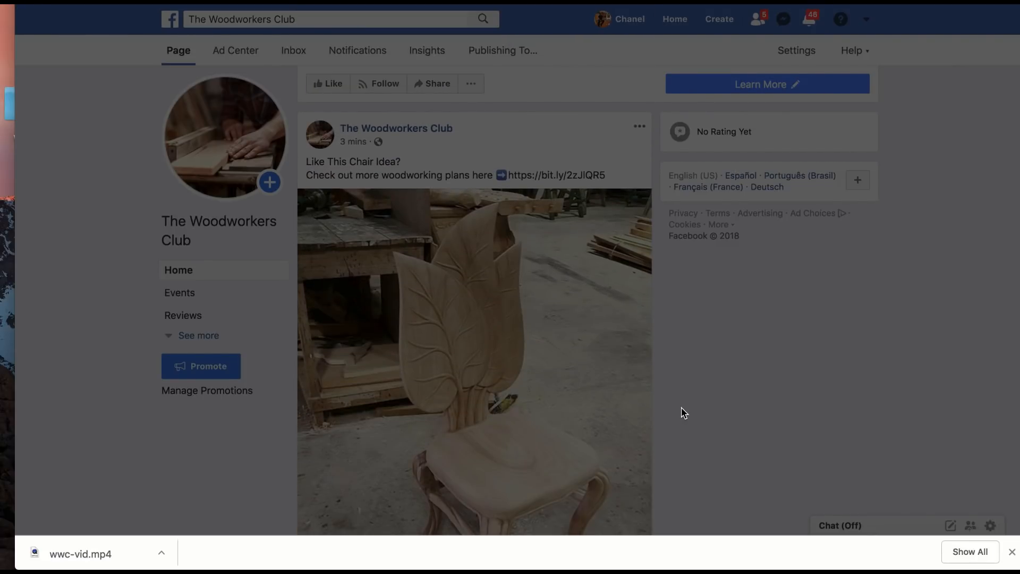
{"action": "scroll", "coordinate": [697, 367], "scroll_direction": "down", "scroll_amount": 1}
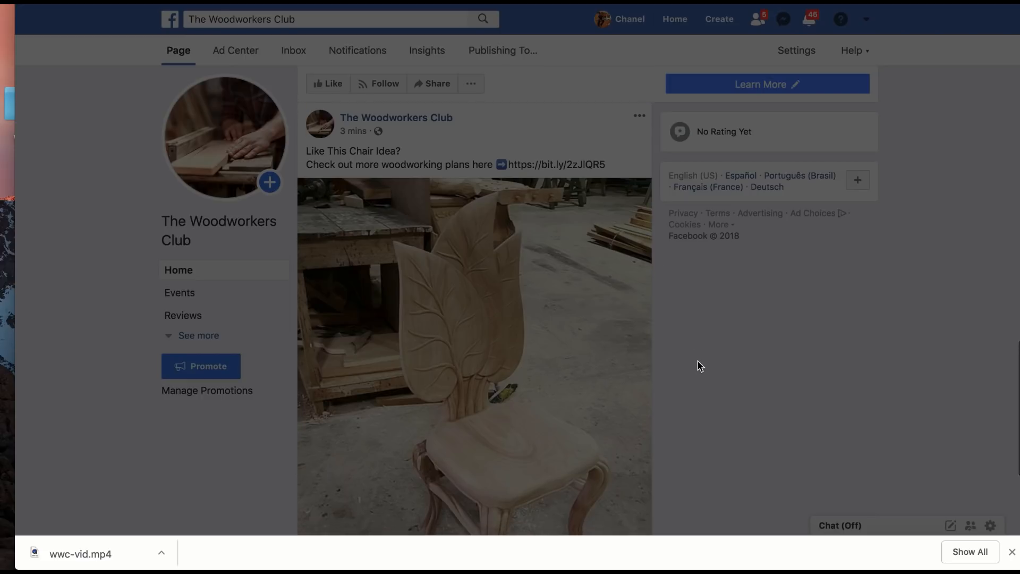
{"action": "scroll", "coordinate": [698, 367], "scroll_direction": "down", "scroll_amount": 2}
{"action": "scroll", "coordinate": [698, 367], "scroll_direction": "up", "scroll_amount": 3}
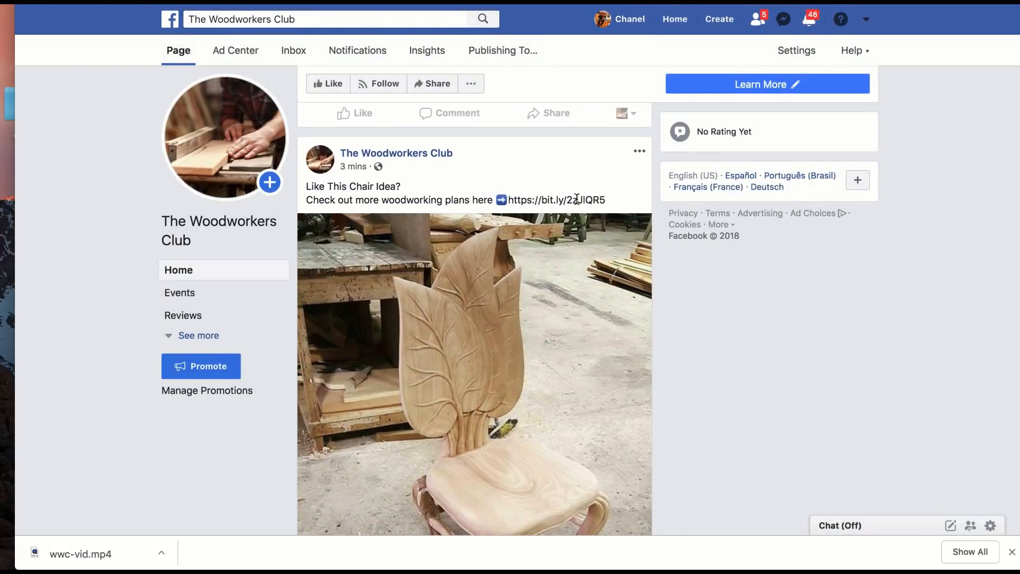
{"action": "scroll", "coordinate": [551, 172], "scroll_direction": "up", "scroll_amount": 10}
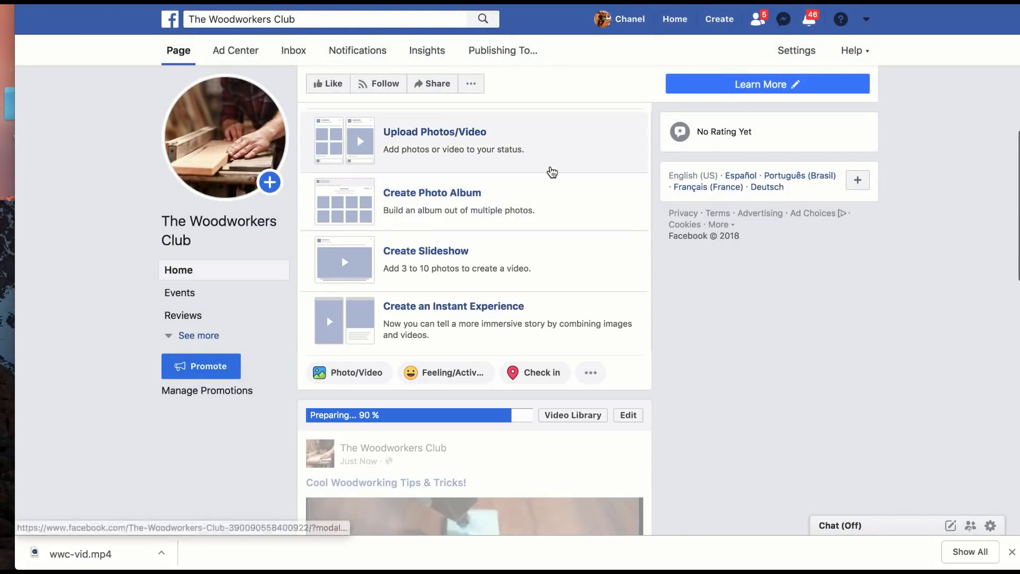
{"action": "scroll", "coordinate": [550, 171], "scroll_direction": "down", "scroll_amount": 10}
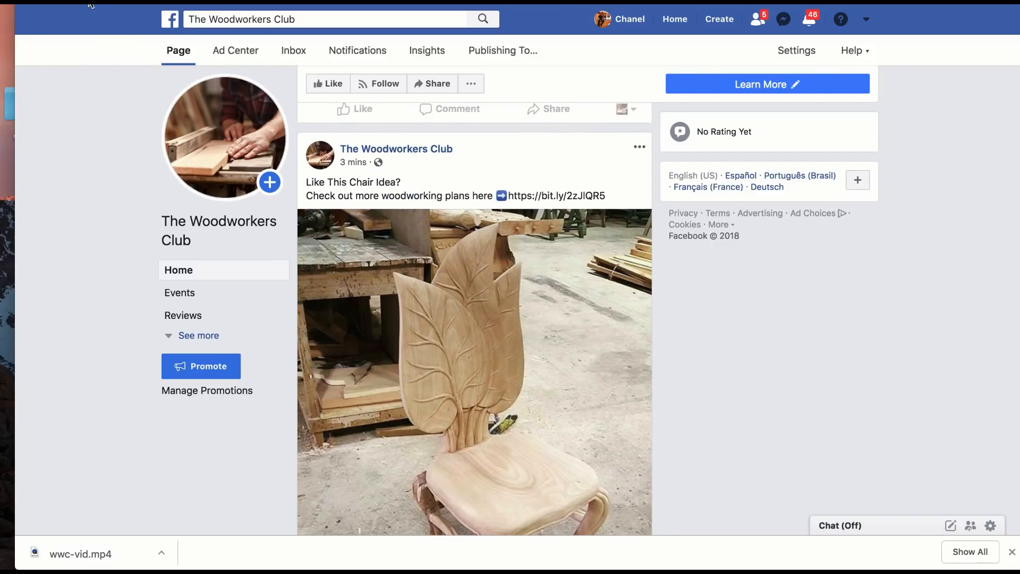
{"action": "scroll", "coordinate": [114, 162], "scroll_direction": "down", "scroll_amount": 10}
{"action": "scroll", "coordinate": [113, 161], "scroll_direction": "up", "scroll_amount": 5}
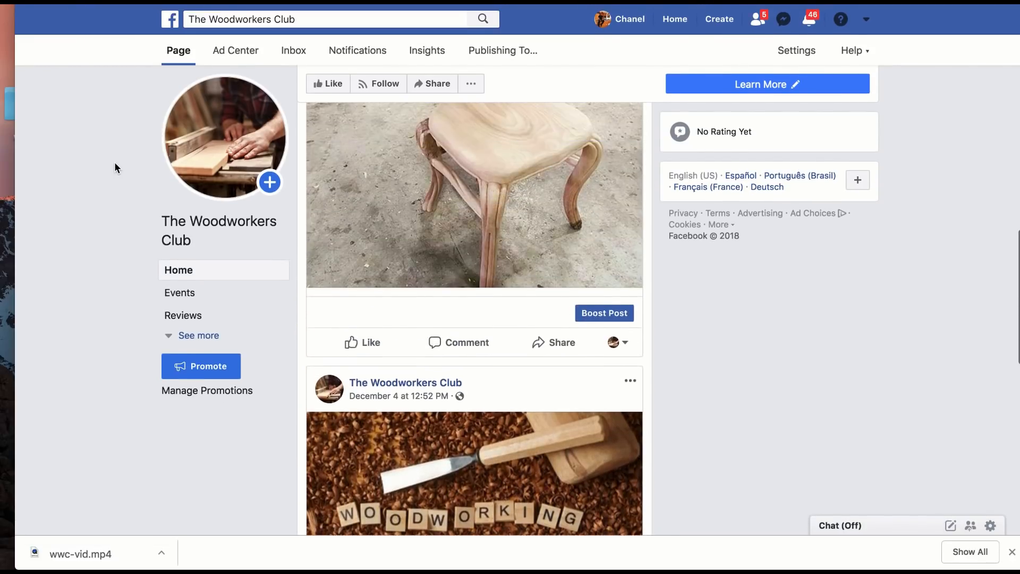
{"action": "scroll", "coordinate": [114, 161], "scroll_direction": "up", "scroll_amount": 5}
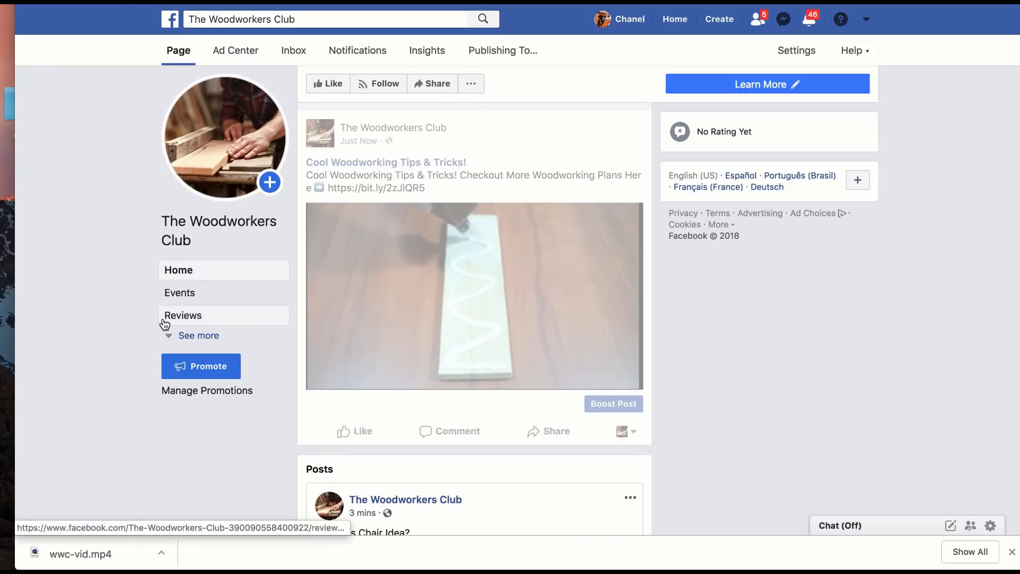
{"action": "scroll", "coordinate": [165, 324], "scroll_direction": "down", "scroll_amount": 10}
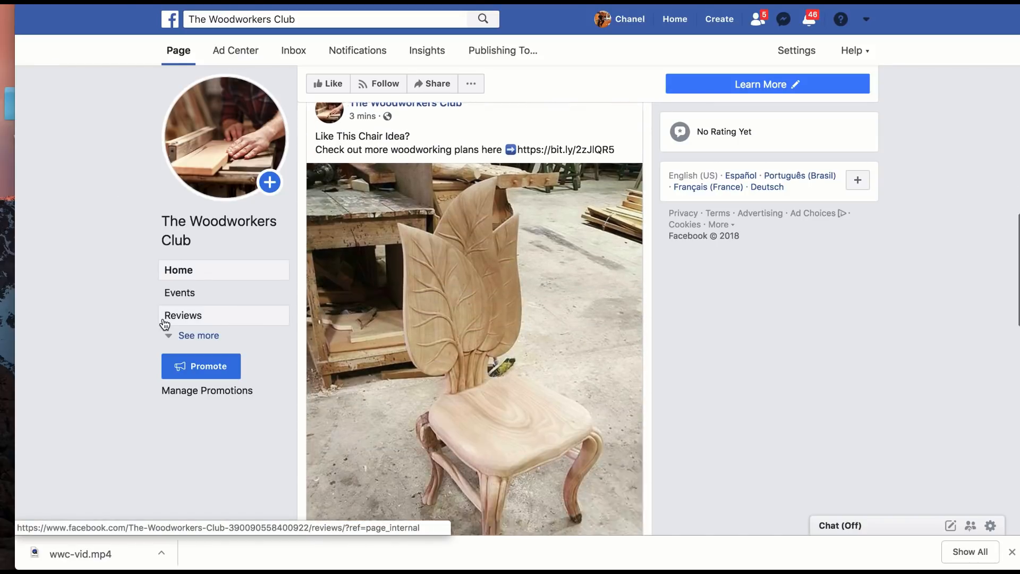
{"action": "scroll", "coordinate": [164, 324], "scroll_direction": "up", "scroll_amount": 3}
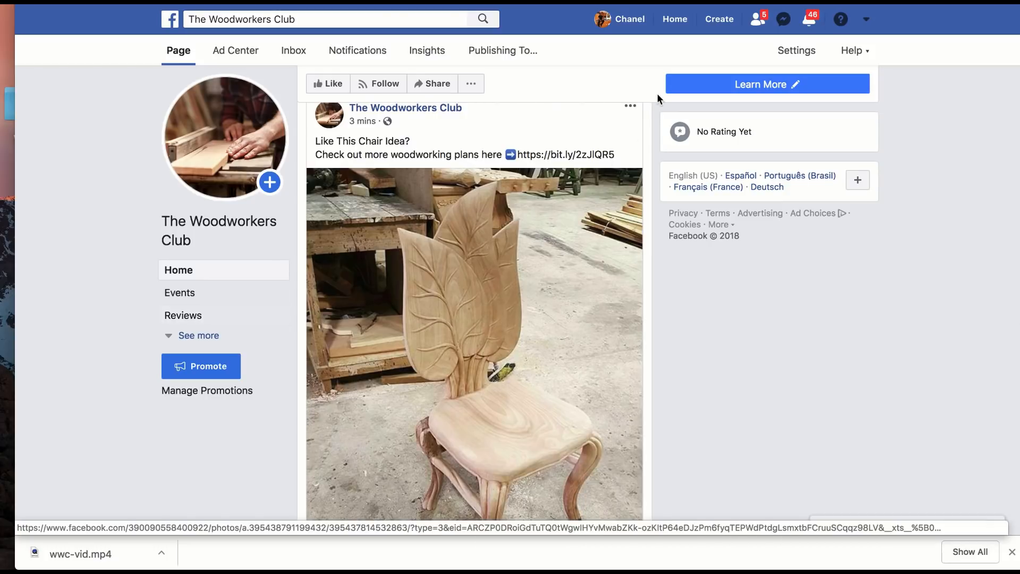
Step: Edit the chair post to insert a space between the arrow emoji and the bit.ly link, and save it
{"action": "left_click", "coordinate": [630, 109]}
{"action": "left_click", "coordinate": [596, 140]}
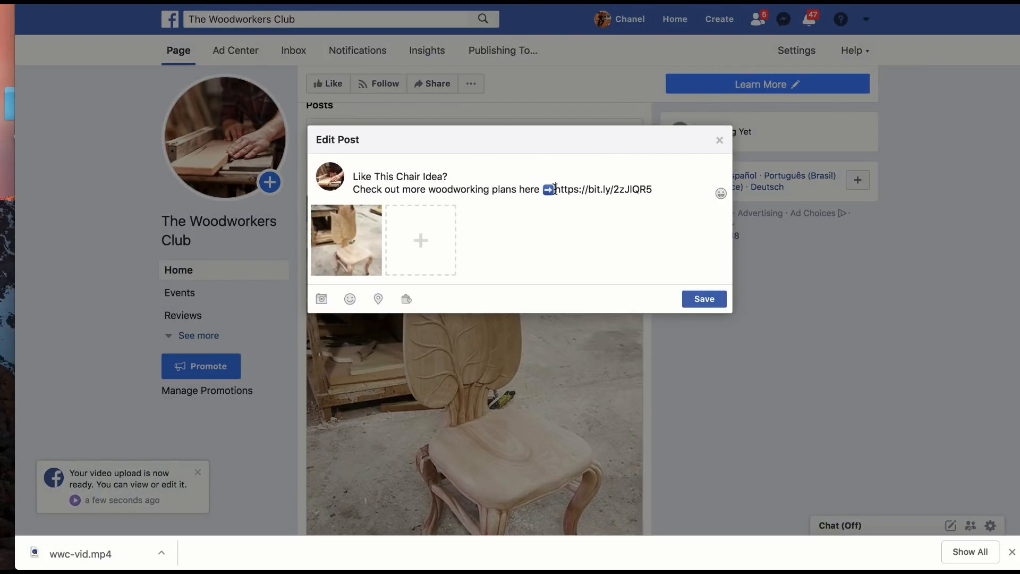
{"action": "left_click", "coordinate": [557, 189]}
{"action": "left_click", "coordinate": [719, 301]}
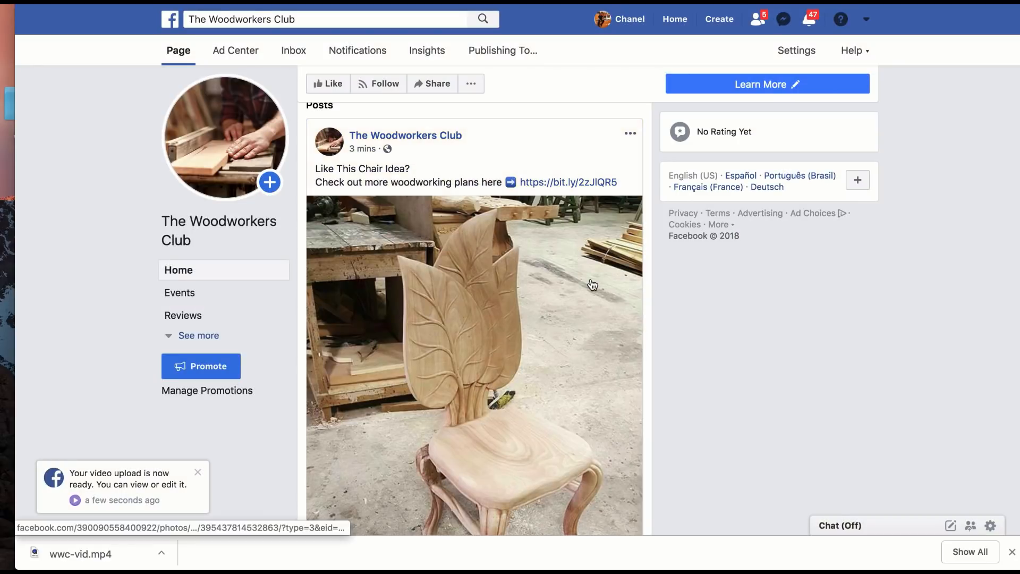
Step: Add a space between the arrow emoji and the link in the video post's description, and save the change
{"action": "scroll", "coordinate": [588, 284], "scroll_direction": "up", "scroll_amount": 2}
{"action": "scroll", "coordinate": [591, 281], "scroll_direction": "up", "scroll_amount": 6}
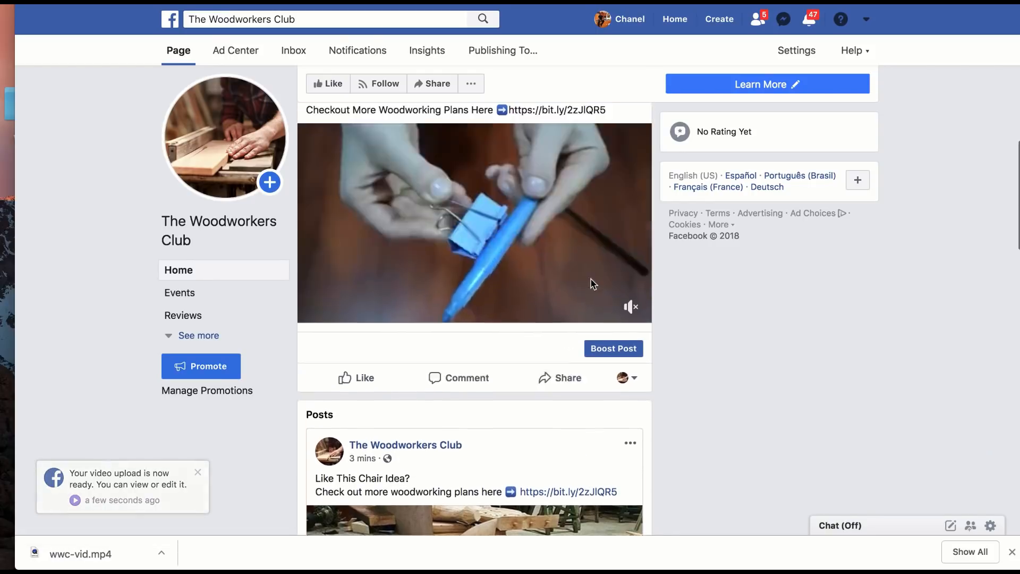
{"action": "left_click", "coordinate": [639, 271]}
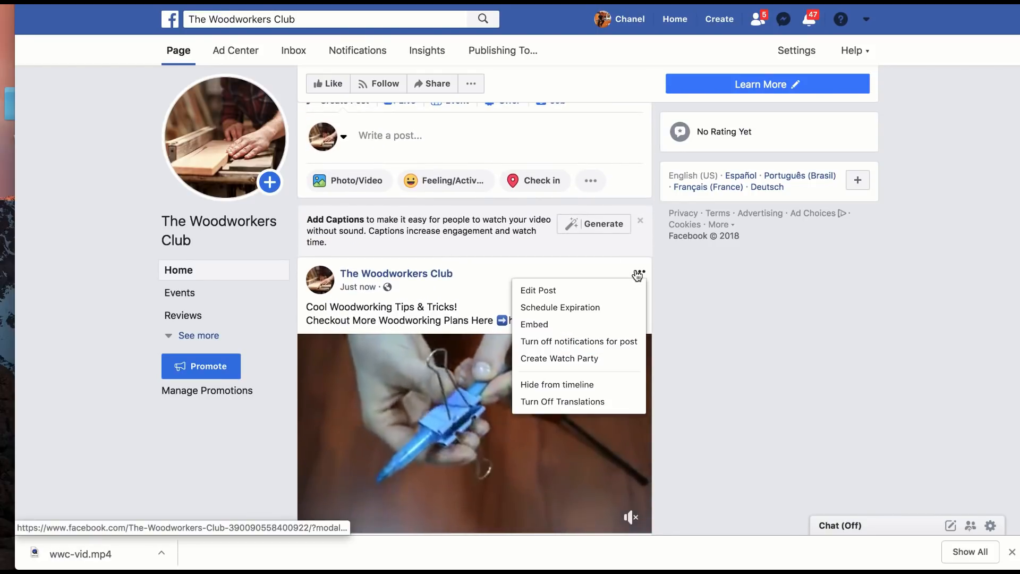
{"action": "left_click", "coordinate": [627, 290]}
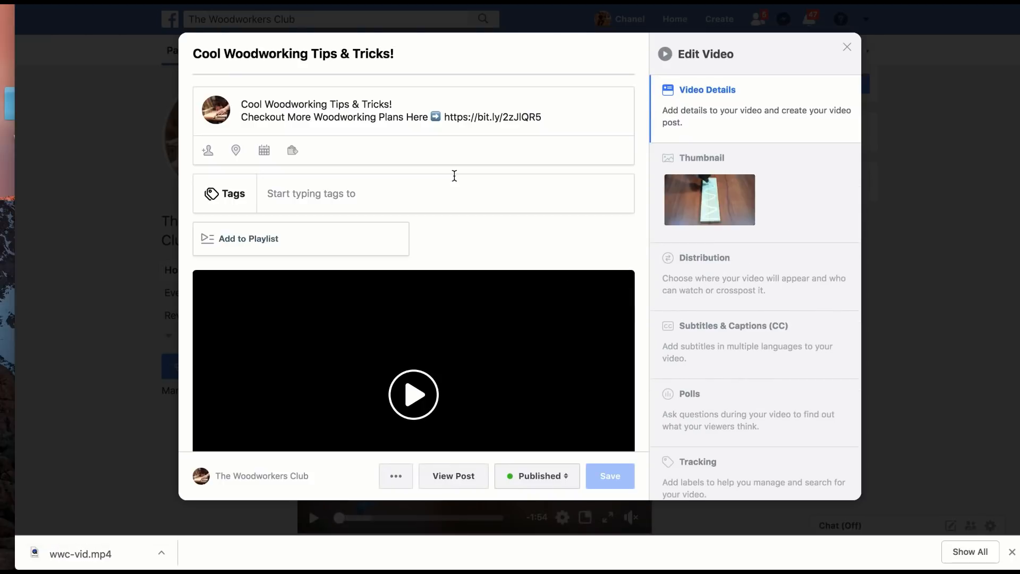
{"action": "left_click", "coordinate": [444, 119]}
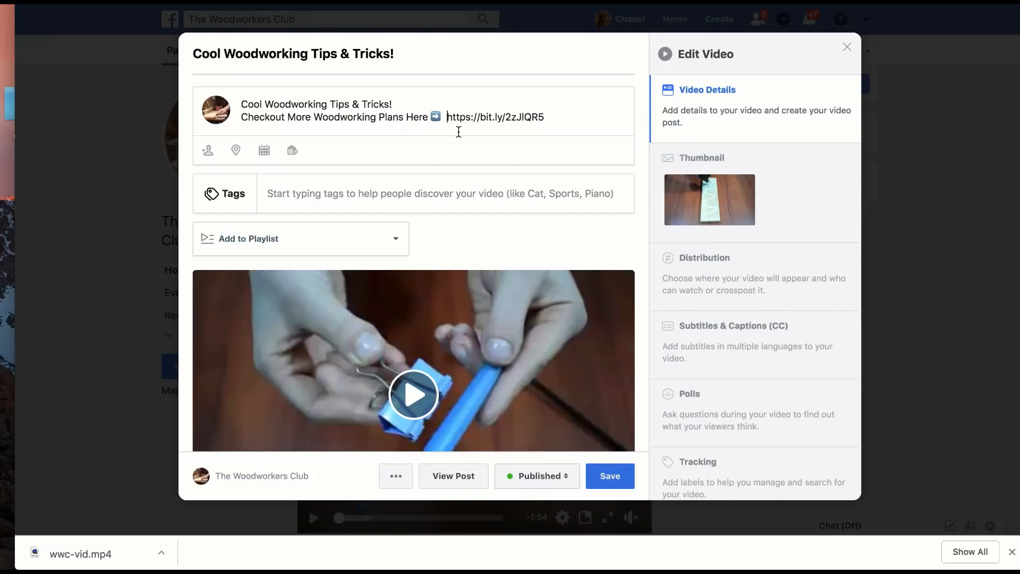
{"action": "left_click", "coordinate": [608, 474]}
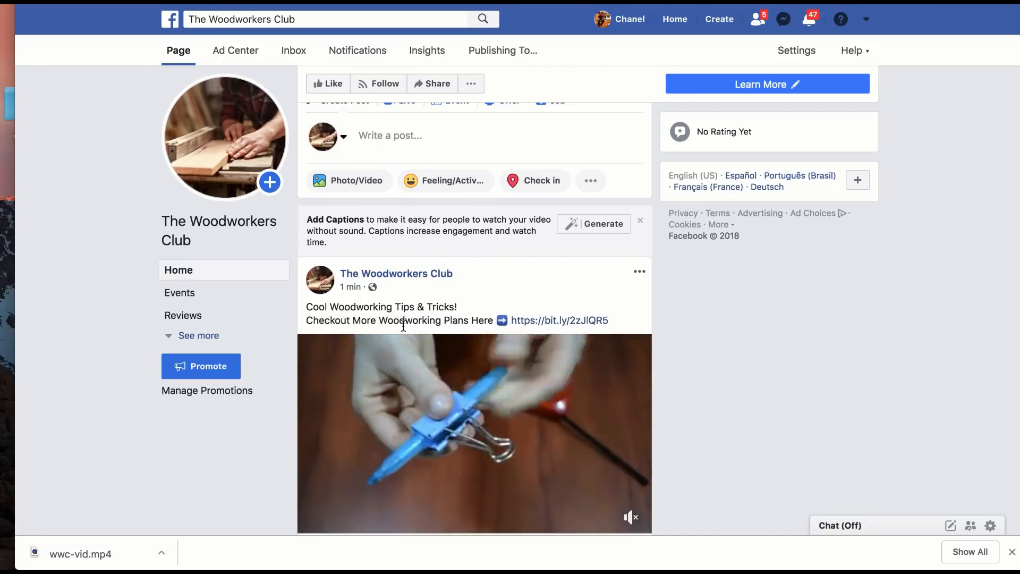
Step: Test the post's bit.ly link by following the landing page's Beginner option and skimming the wood plans sales page
{"action": "scroll", "coordinate": [387, 331], "scroll_direction": "down", "scroll_amount": 2}
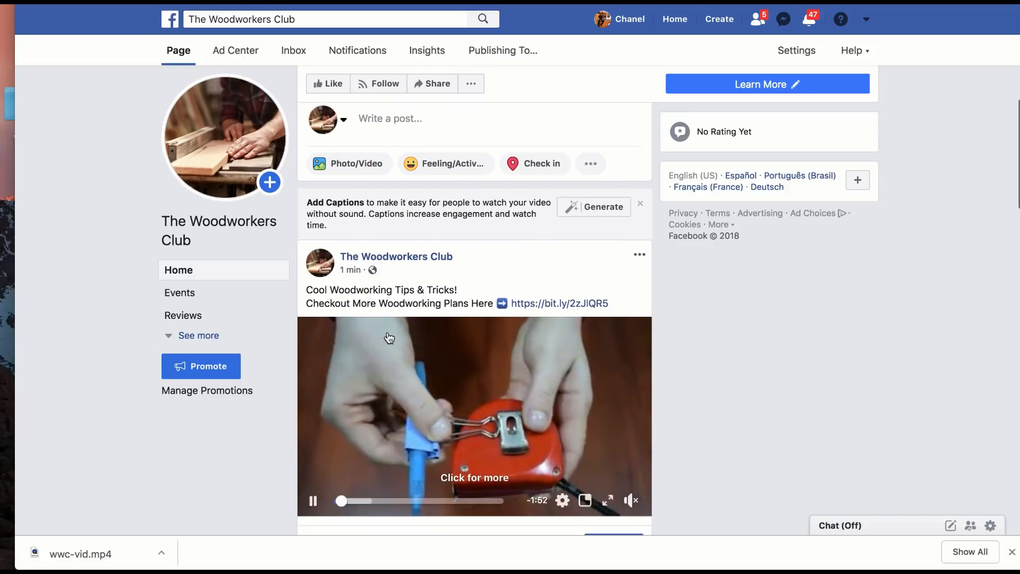
{"action": "left_click", "coordinate": [579, 266]}
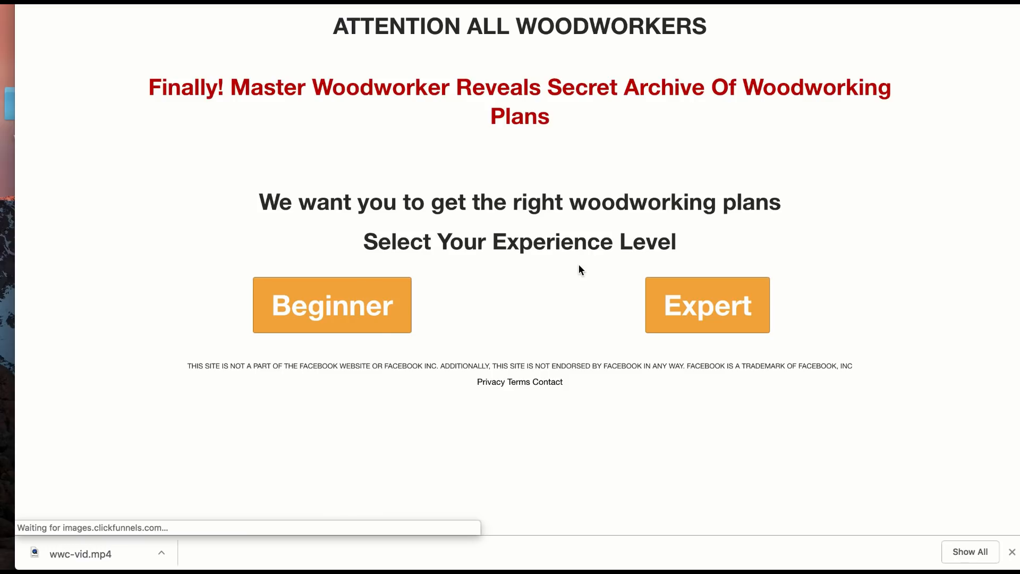
{"action": "scroll", "coordinate": [570, 288], "scroll_direction": "down", "scroll_amount": 3}
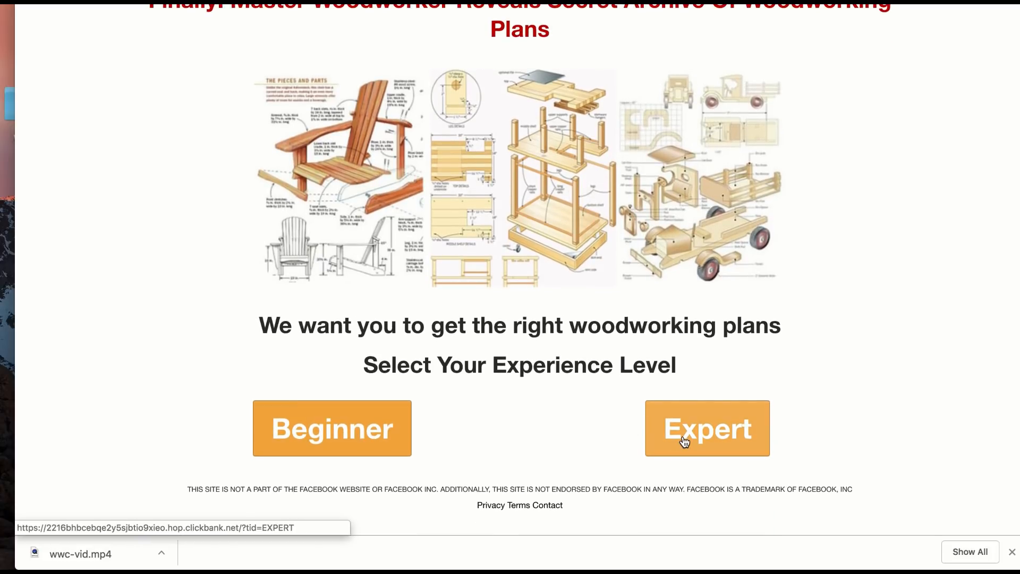
{"action": "left_click", "coordinate": [371, 443]}
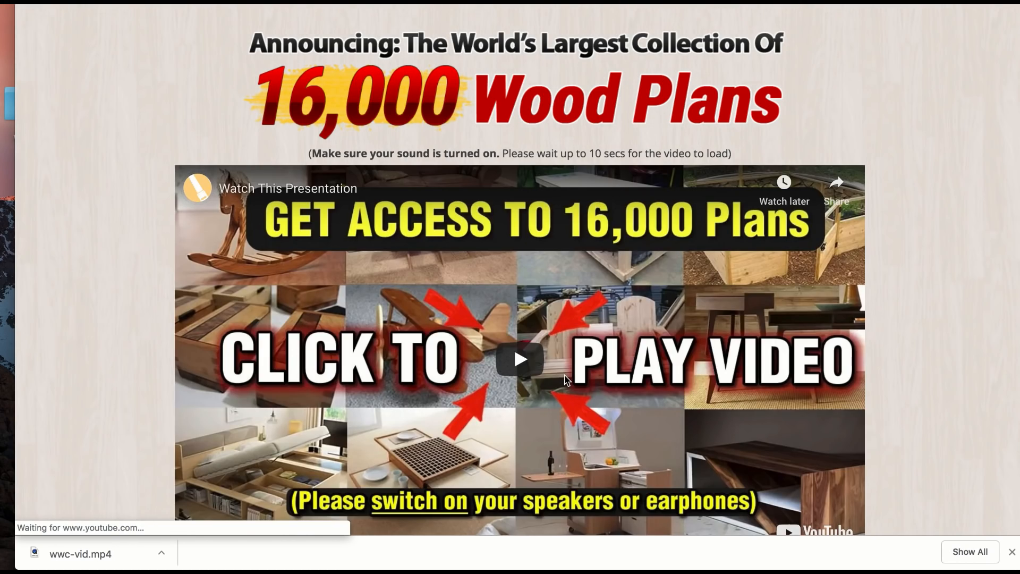
{"action": "scroll", "coordinate": [564, 374], "scroll_direction": "down", "scroll_amount": 10}
{"action": "scroll", "coordinate": [564, 374], "scroll_direction": "up", "scroll_amount": 10}
{"action": "scroll", "coordinate": [564, 374], "scroll_direction": "down", "scroll_amount": 10}
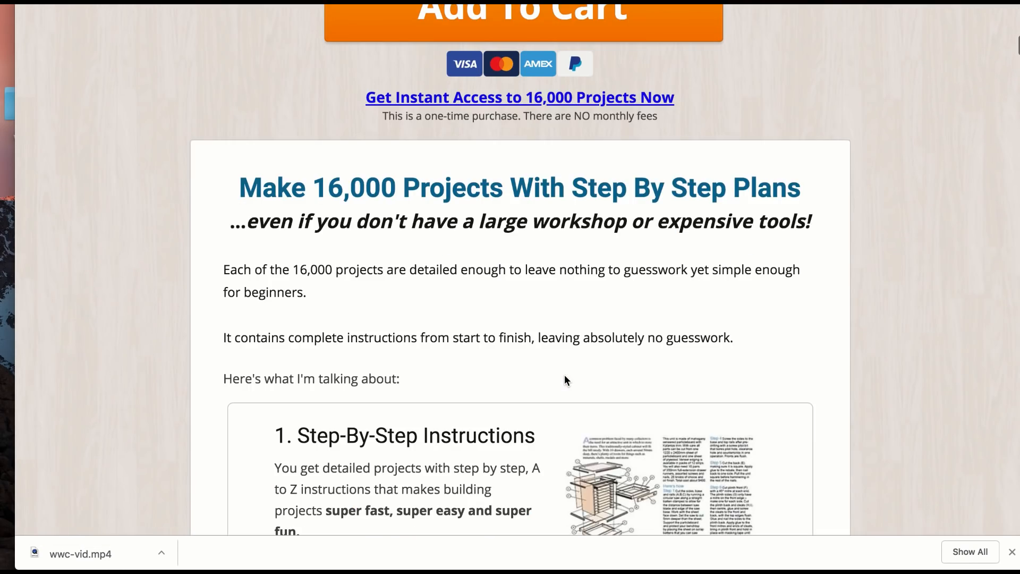
{"action": "scroll", "coordinate": [565, 375], "scroll_direction": "up", "scroll_amount": 10}
{"action": "scroll", "coordinate": [564, 375], "scroll_direction": "down", "scroll_amount": 1}
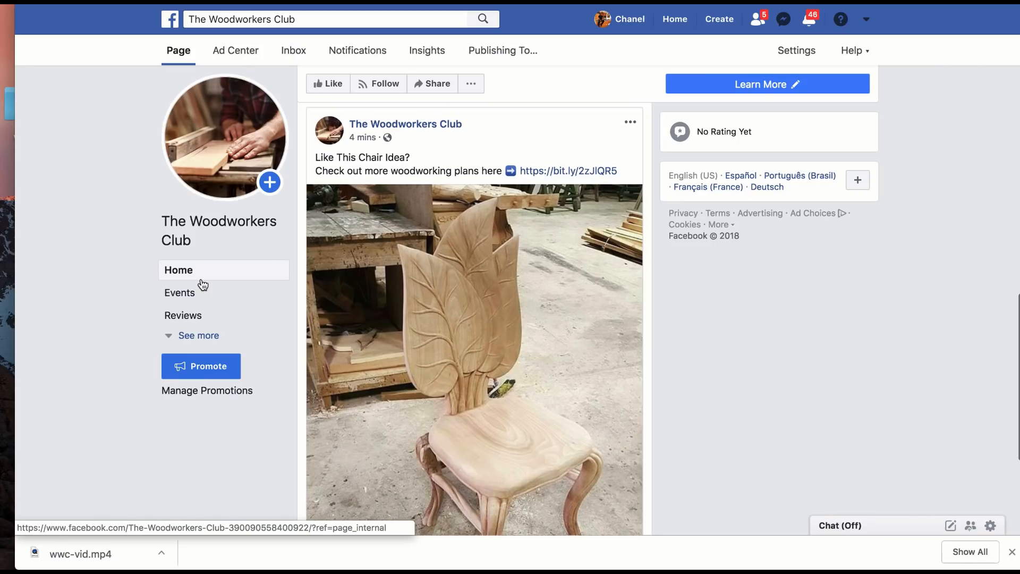
{"action": "scroll", "coordinate": [200, 284], "scroll_direction": "up", "scroll_amount": 1}
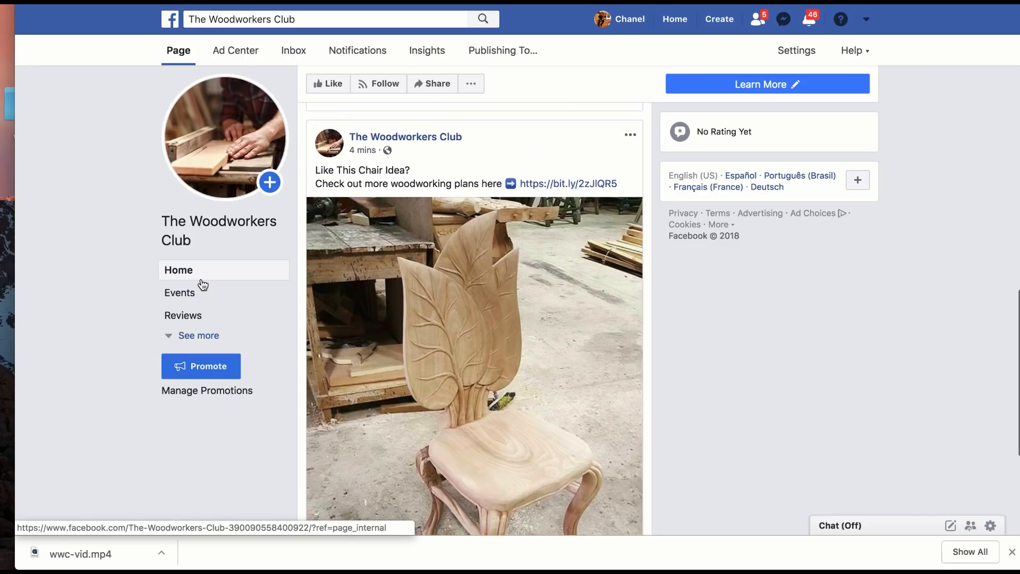
Step: Review the edited video and chair posts in the page's feed
{"action": "scroll", "coordinate": [201, 285], "scroll_direction": "up", "scroll_amount": 5}
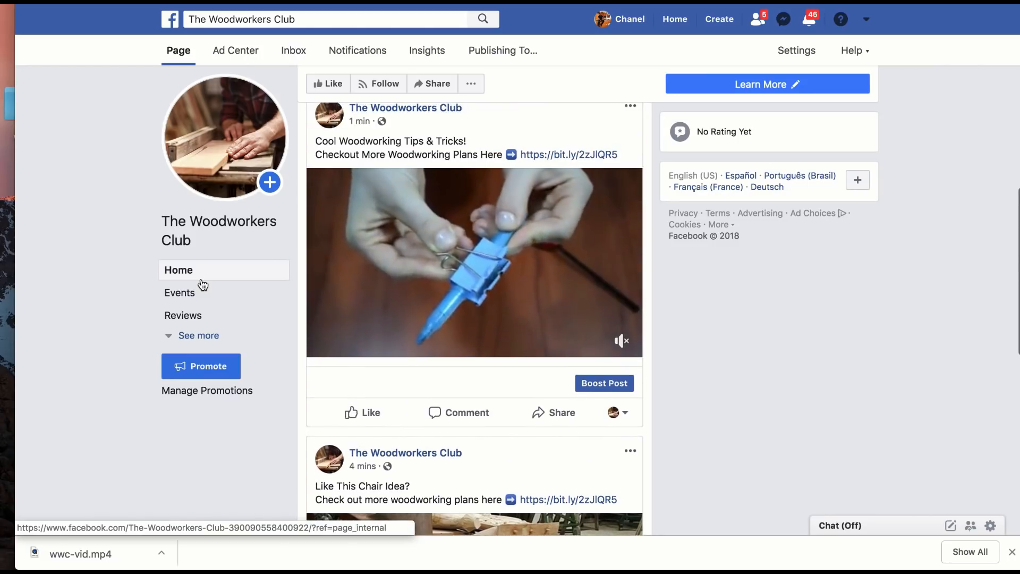
{"action": "scroll", "coordinate": [201, 284], "scroll_direction": "down", "scroll_amount": 2}
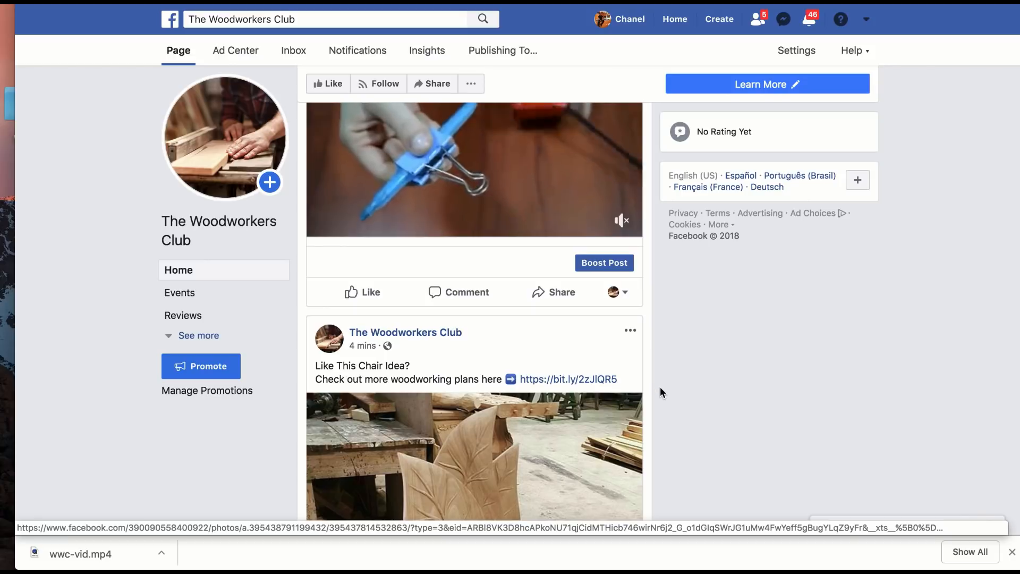
{"action": "scroll", "coordinate": [659, 388], "scroll_direction": "down", "scroll_amount": 8}
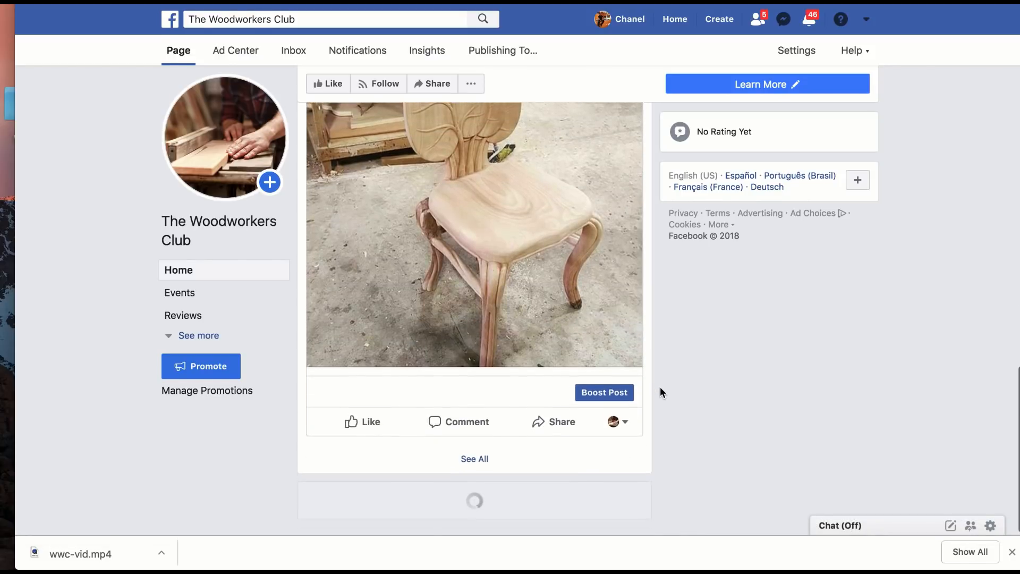
{"action": "scroll", "coordinate": [660, 390], "scroll_direction": "up", "scroll_amount": 4}
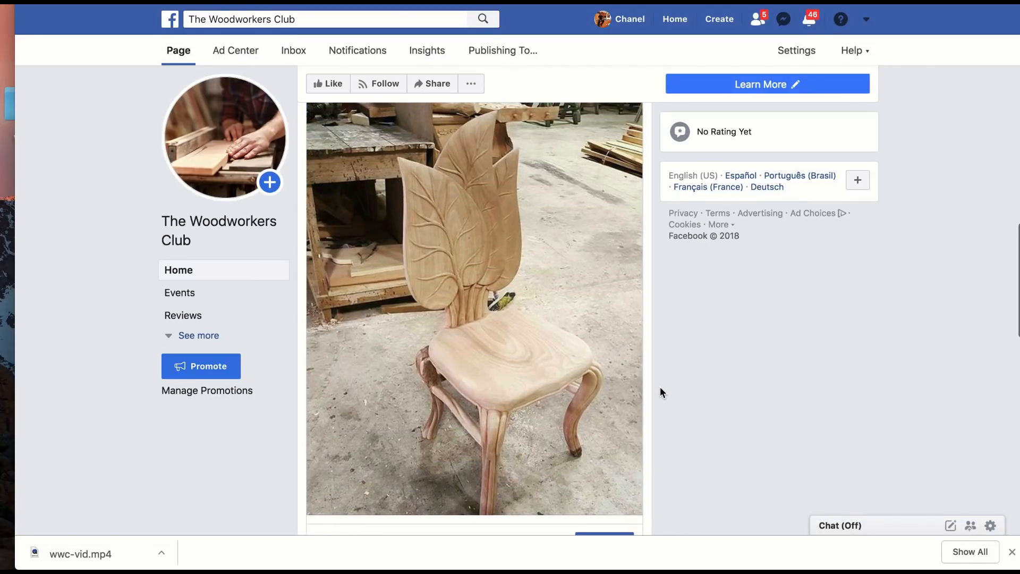
{"action": "scroll", "coordinate": [661, 392], "scroll_direction": "up", "scroll_amount": 4}
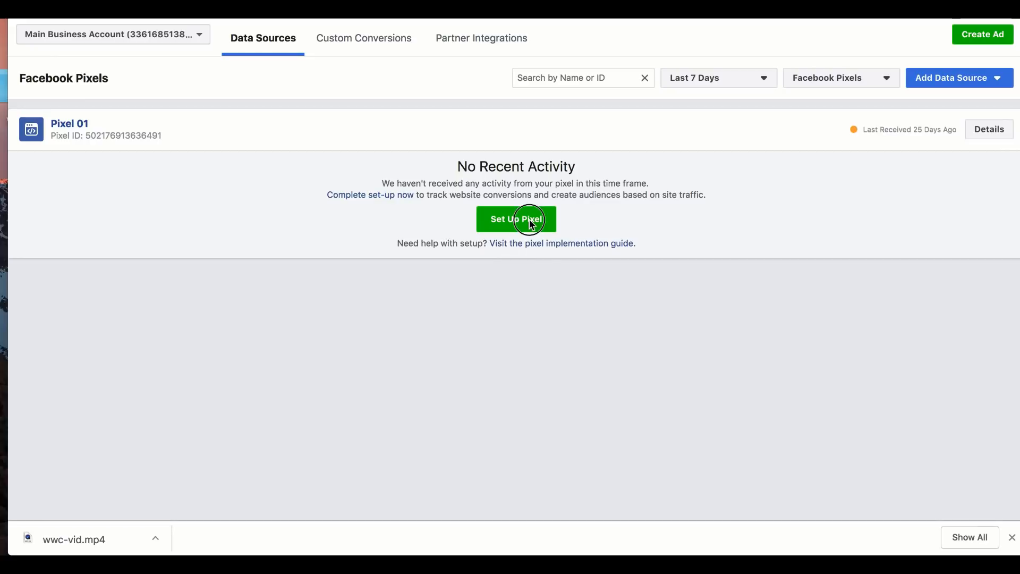
Step: Open Pixel 01 in the Pixels section of Facebook's Events Manager, leaving the setup method dialog unused
{"action": "left_click", "coordinate": [502, 220]}
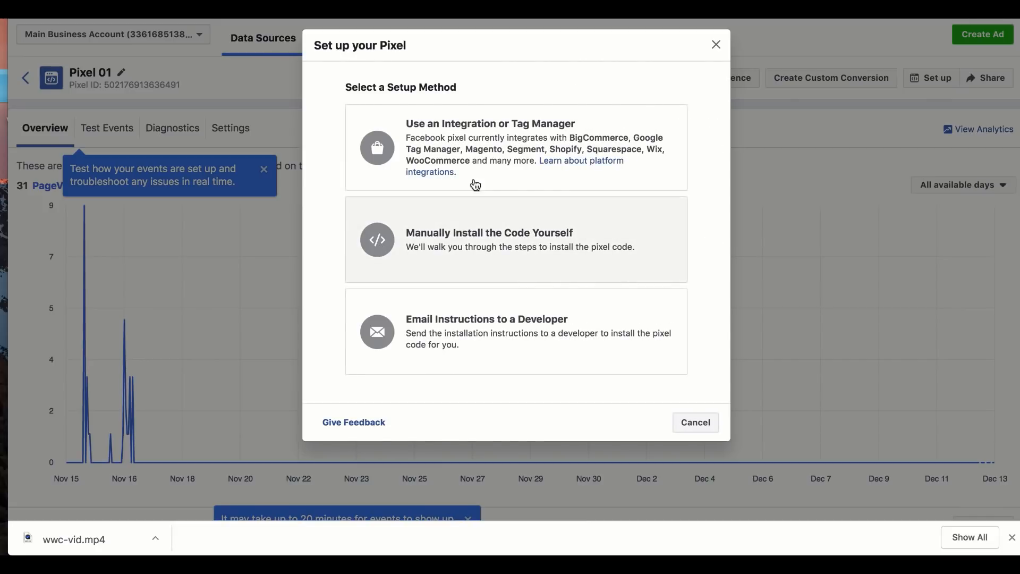
{"action": "left_click", "coordinate": [716, 46]}
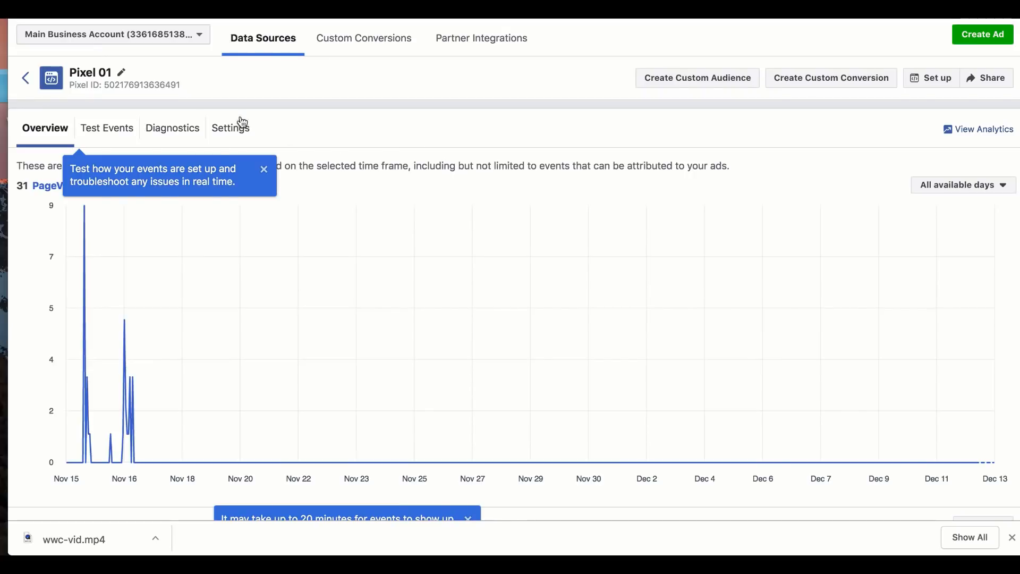
{"action": "left_click", "coordinate": [53, 20]}
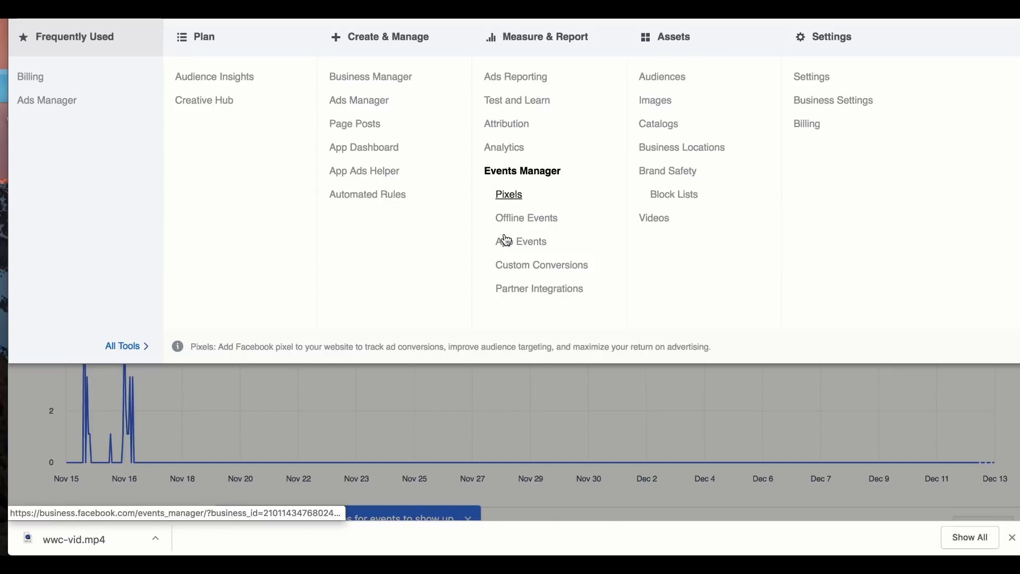
{"action": "left_click", "coordinate": [508, 195]}
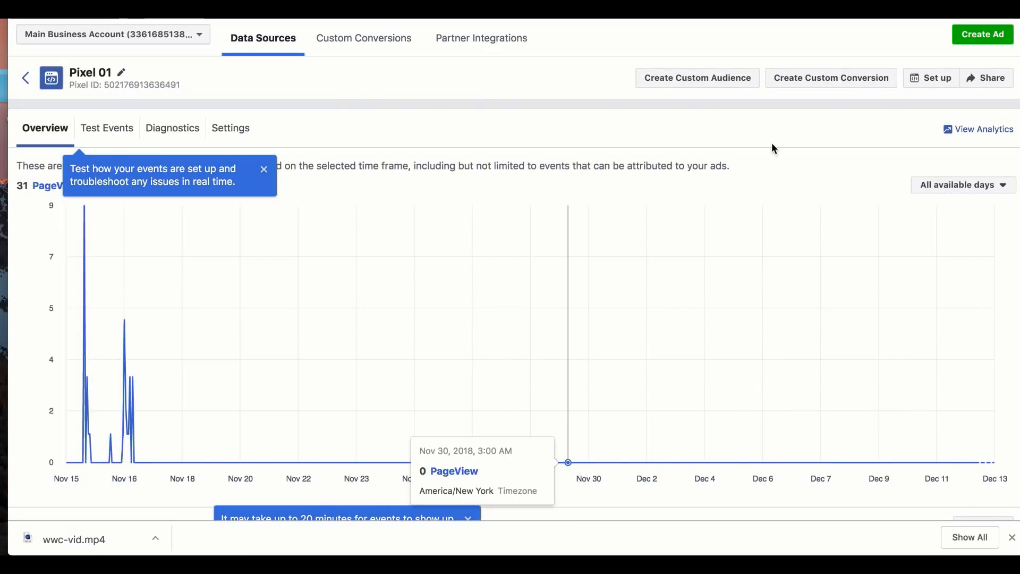
Step: Set up Pixel 01 by manual installation and copy its entire pixel code to the clipboard
{"action": "left_click", "coordinate": [917, 80]}
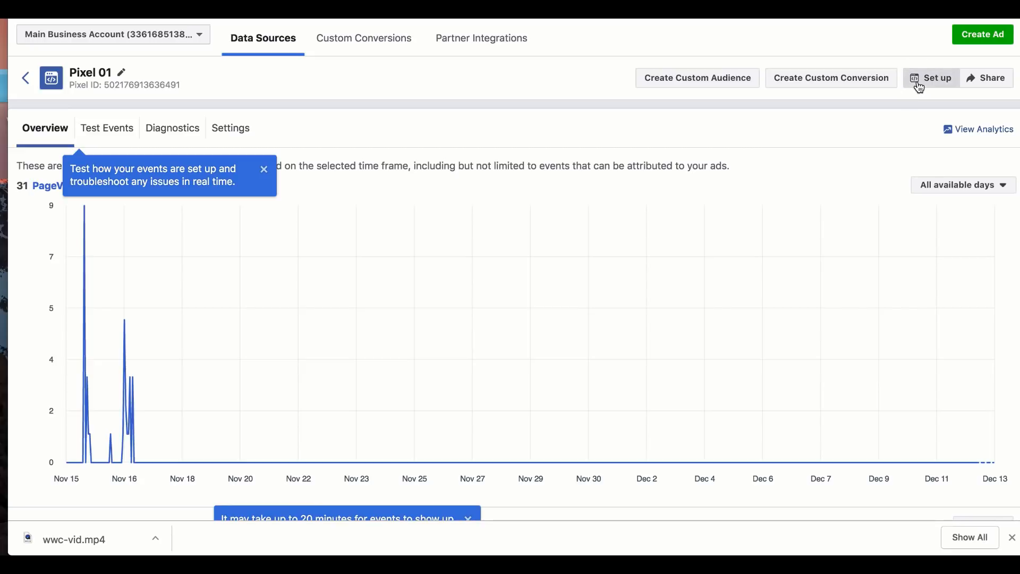
{"action": "left_click", "coordinate": [569, 276]}
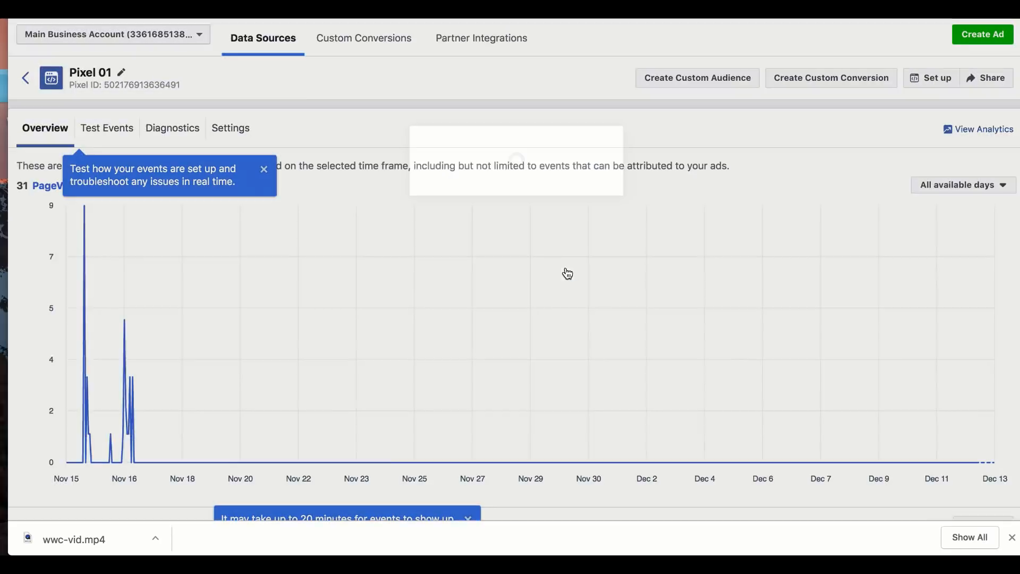
{"action": "scroll", "coordinate": [385, 289], "scroll_direction": "down", "scroll_amount": 5}
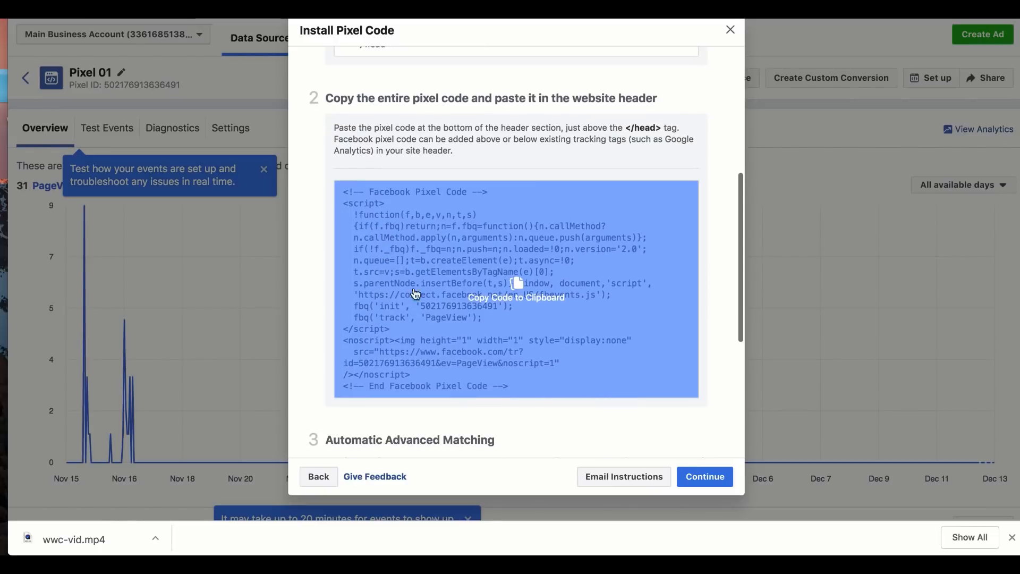
{"action": "left_click", "coordinate": [495, 298]}
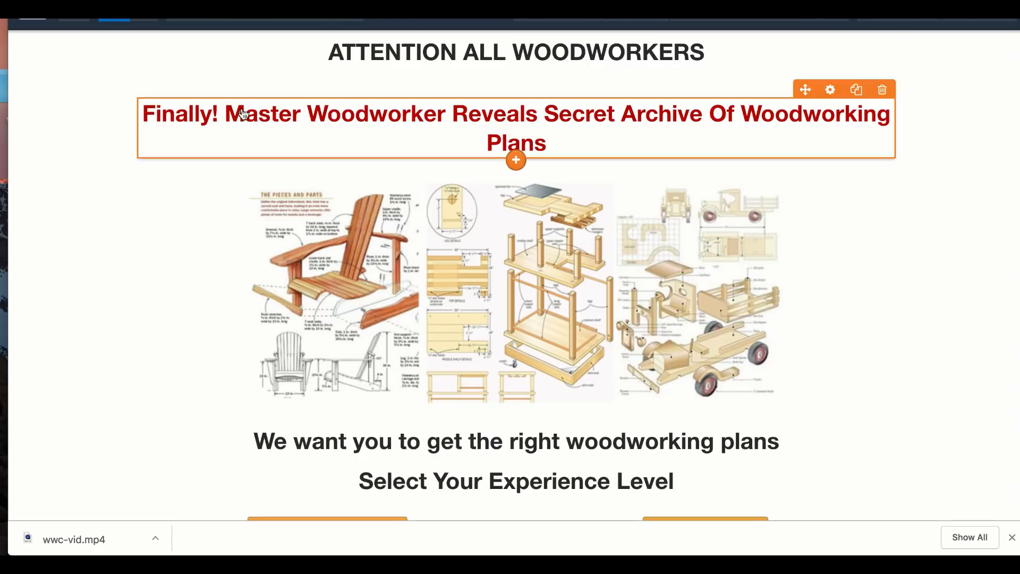
Step: Switch to the ClickFunnels editor, paste the Facebook pixel code into the landing page's header tracking code, and save the page
{"action": "mouse_move", "coordinate": [255, 20]}
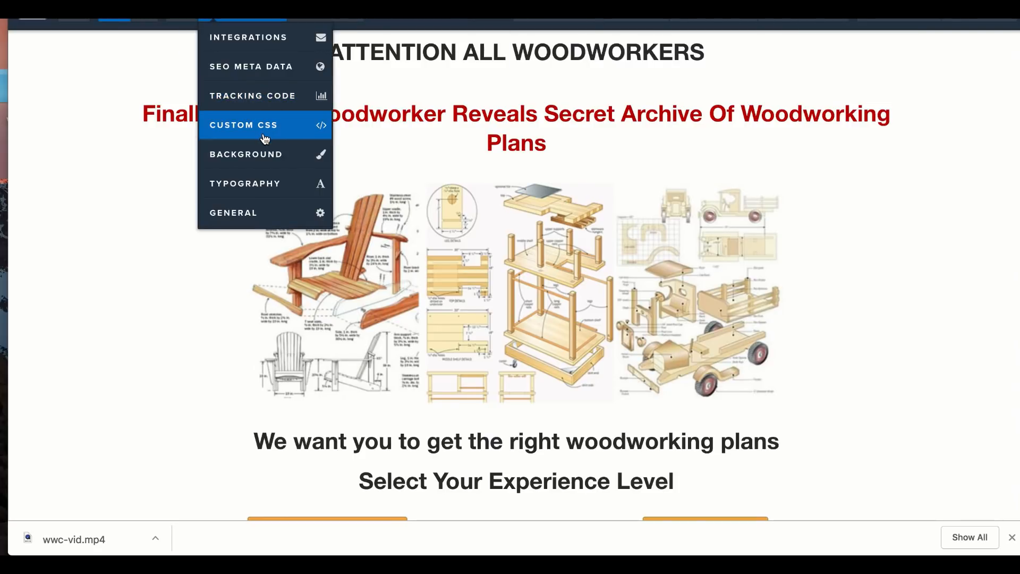
{"action": "left_click", "coordinate": [267, 110]}
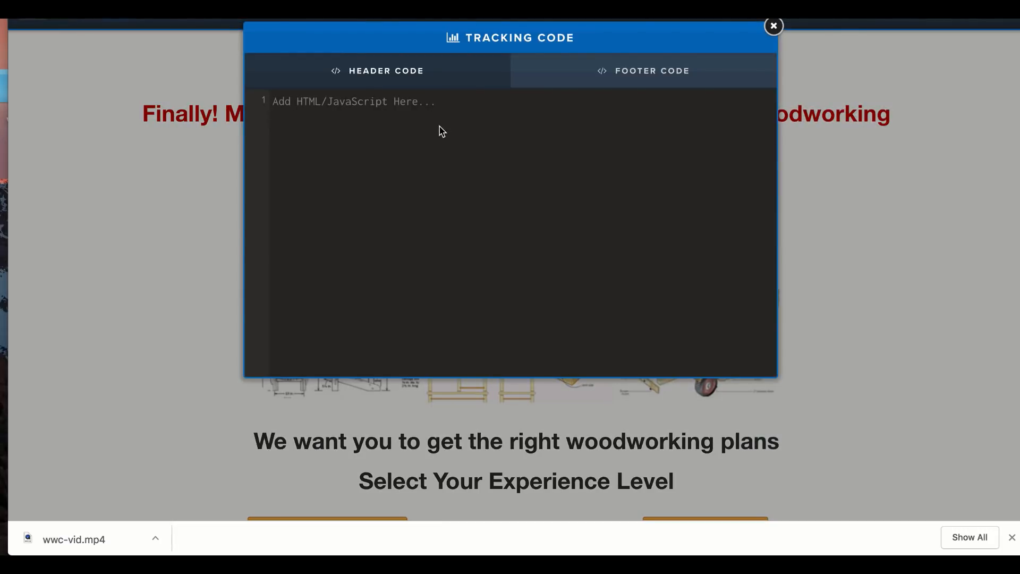
{"action": "key", "text": "ctrl+v"}
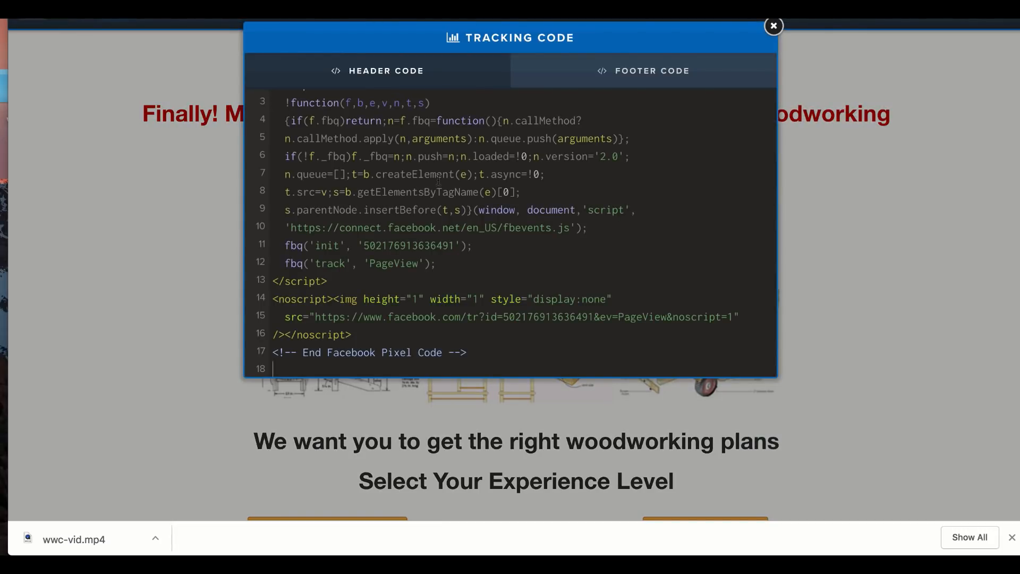
{"action": "scroll", "coordinate": [439, 180], "scroll_direction": "up", "scroll_amount": 2}
{"action": "left_click", "coordinate": [772, 27]}
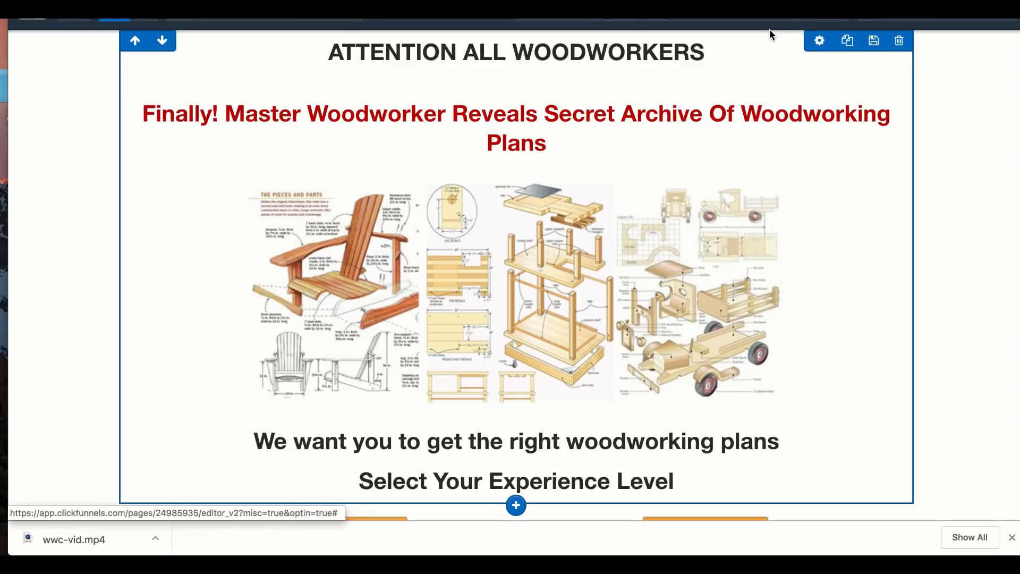
{"action": "left_click", "coordinate": [1003, 26]}
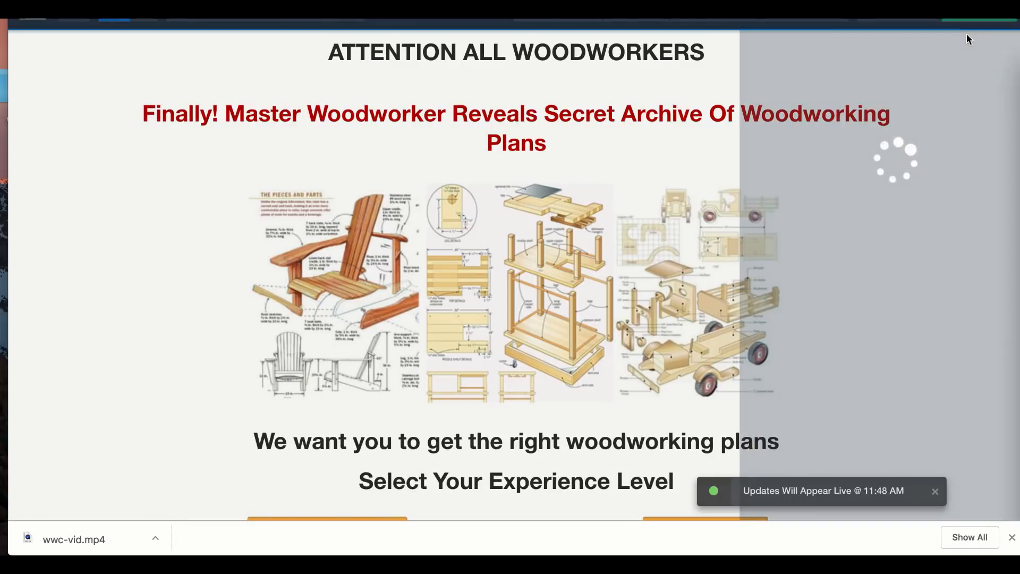
{"action": "left_click", "coordinate": [676, 183]}
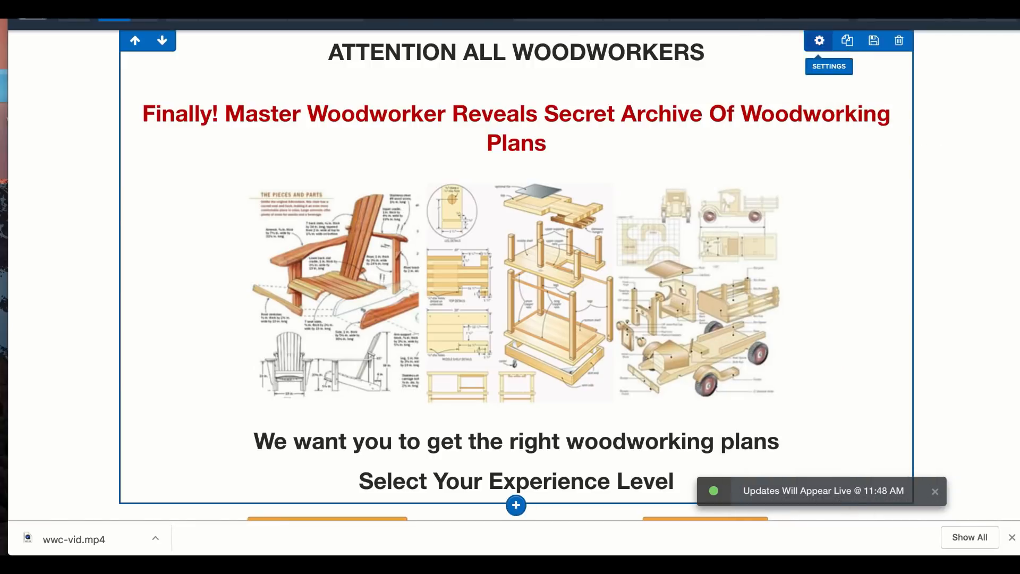
Step: Preview the landing page to check it with the Facebook pixel installed
{"action": "left_click", "coordinate": [896, 20]}
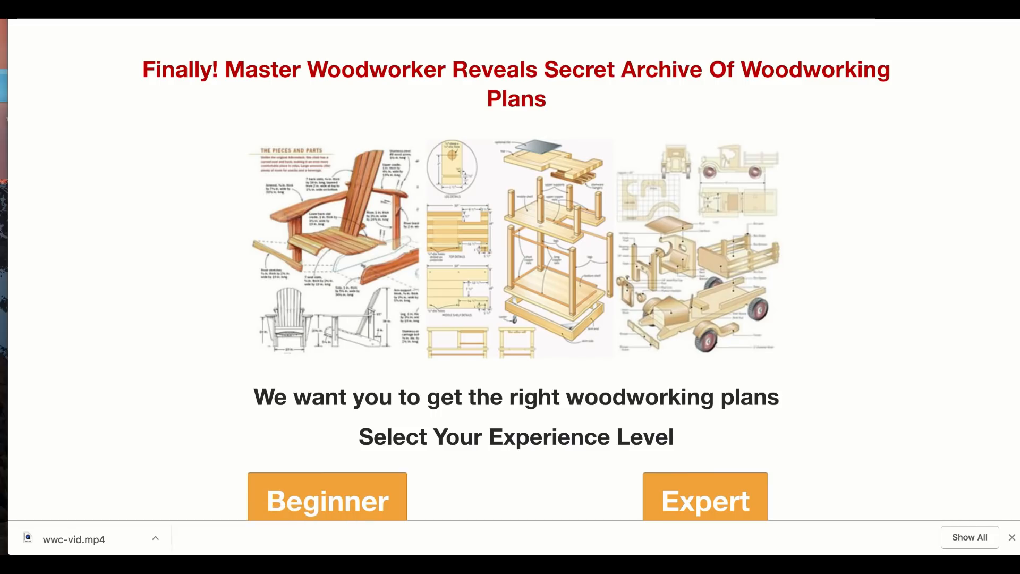
{"action": "left_click_drag", "start_coordinate": [965, 0], "coordinate": [965, 24]}
{"action": "left_click", "coordinate": [702, 25]}
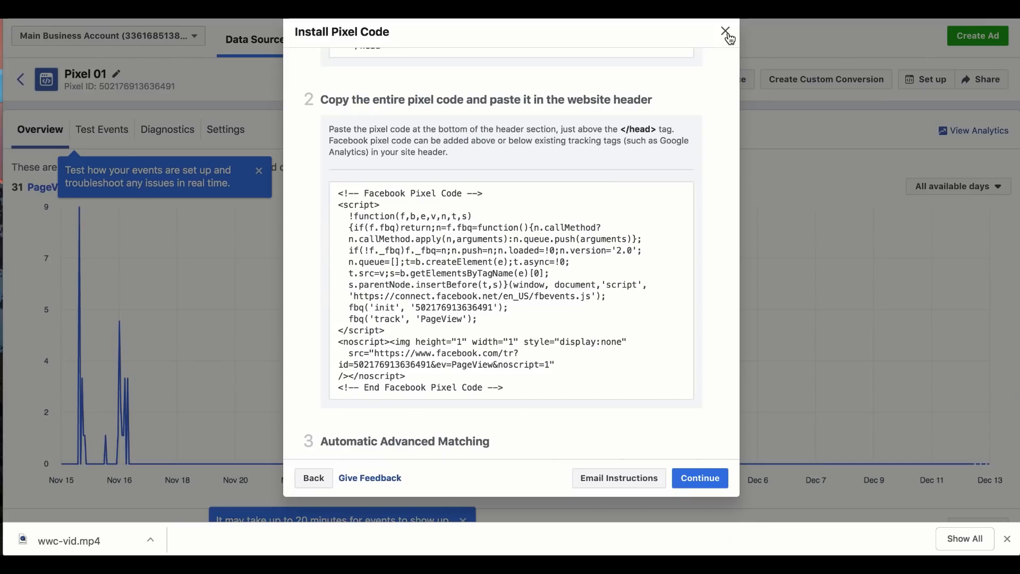
Step: Close the pixel installation dialog, switch to Facebook Ads Manager, and start creating a new ad
{"action": "left_click", "coordinate": [726, 32]}
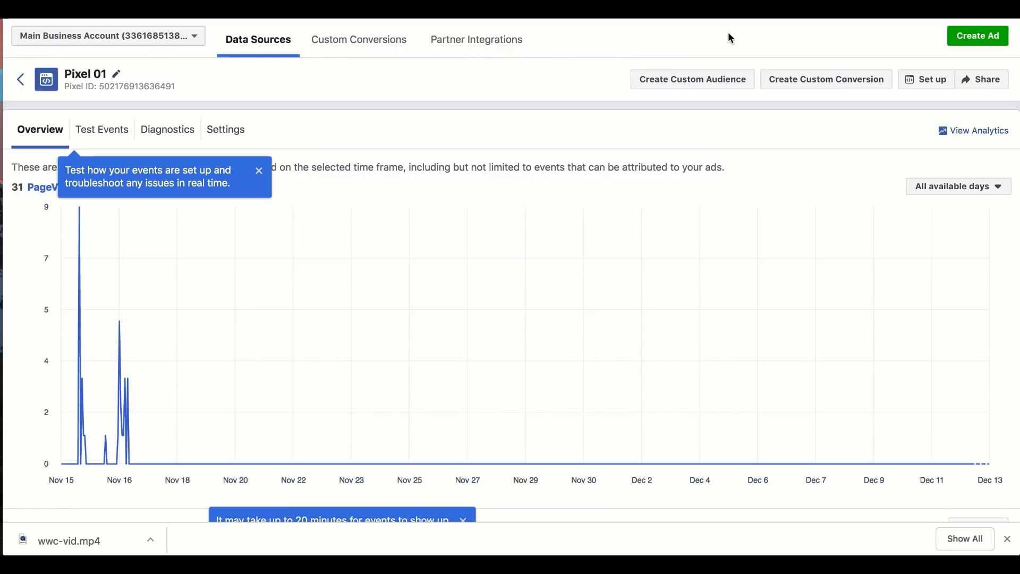
{"action": "left_click", "coordinate": [75, 11]}
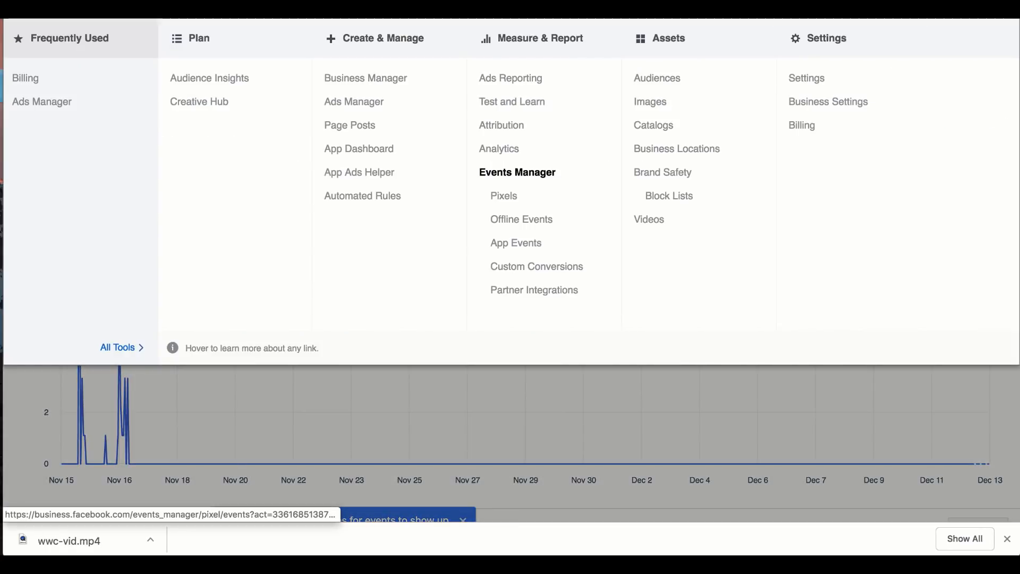
{"action": "left_click", "coordinate": [75, 106]}
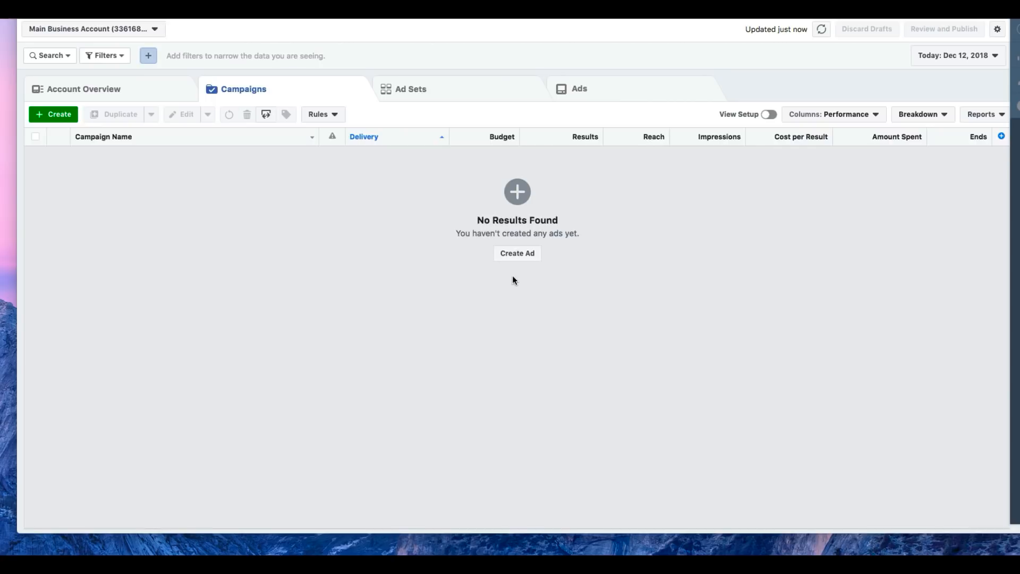
{"action": "left_click", "coordinate": [517, 255]}
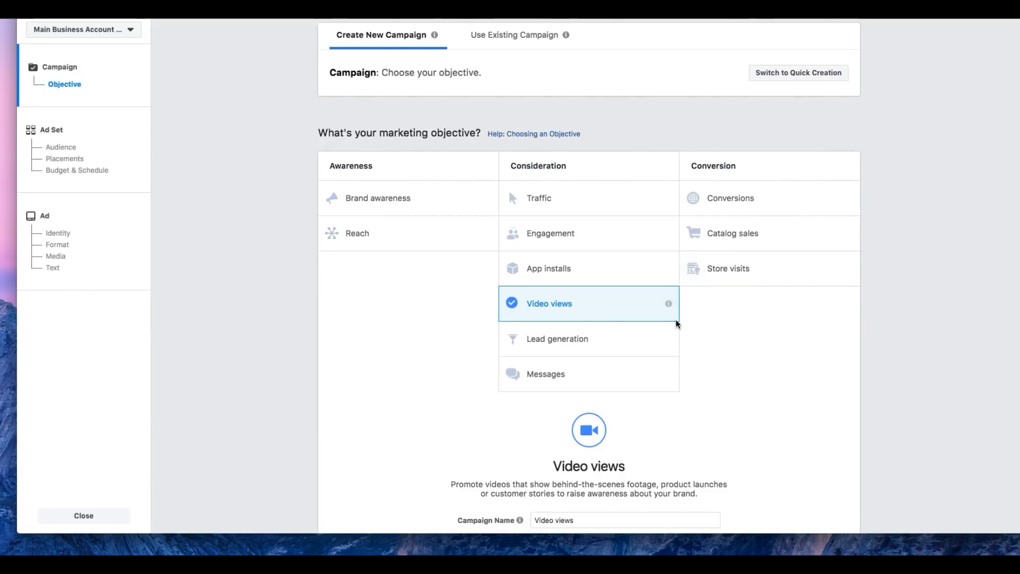
Step: Choose the Engagement objective with post engagement, name the campaign ww-PPE, continue to the ad set, and dismiss the lookalike audience tip
{"action": "left_click", "coordinate": [564, 242]}
{"action": "scroll", "coordinate": [564, 243], "scroll_direction": "down", "scroll_amount": 2}
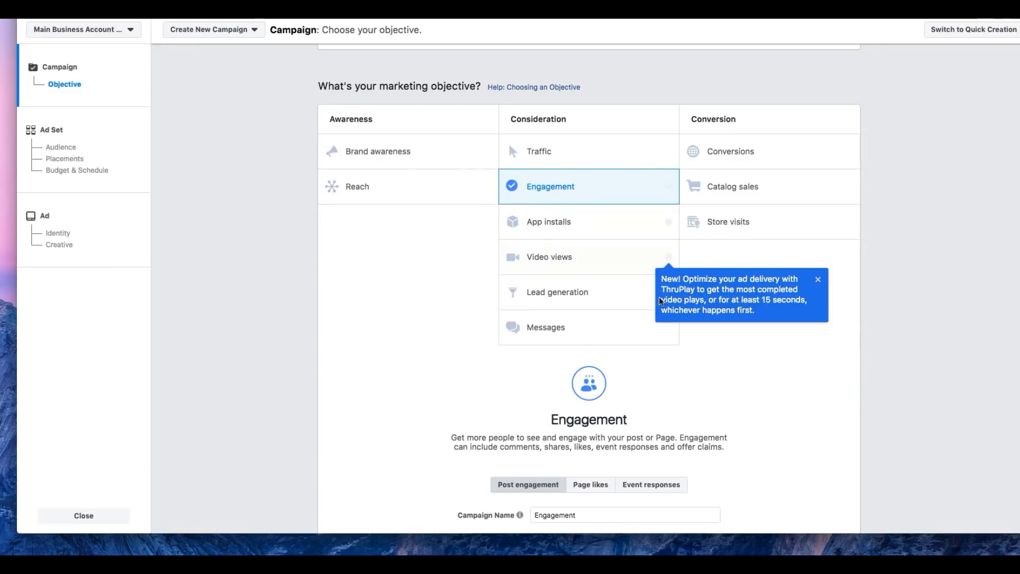
{"action": "scroll", "coordinate": [594, 349], "scroll_direction": "down", "scroll_amount": 3}
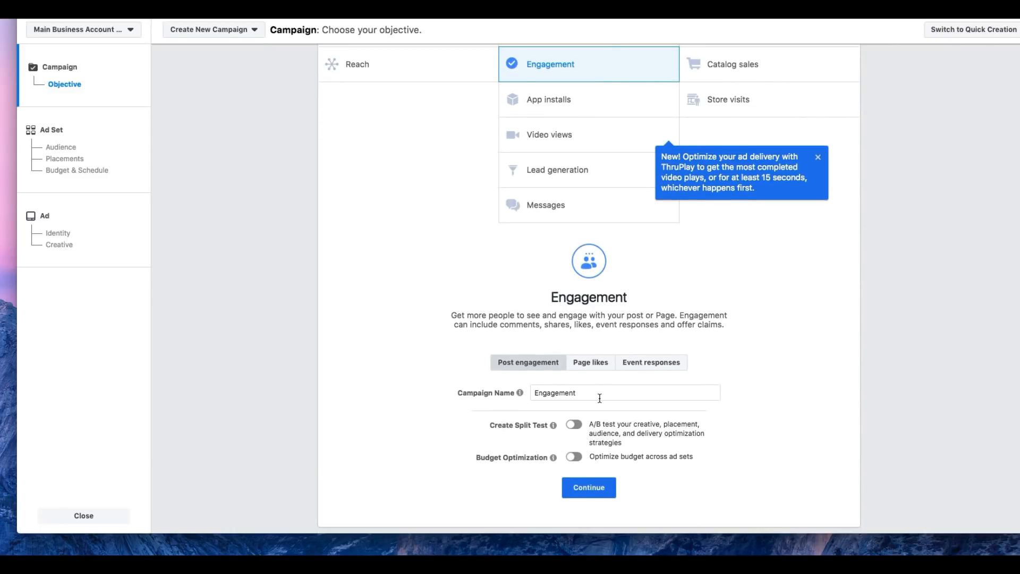
{"action": "double_click", "coordinate": [604, 392]}
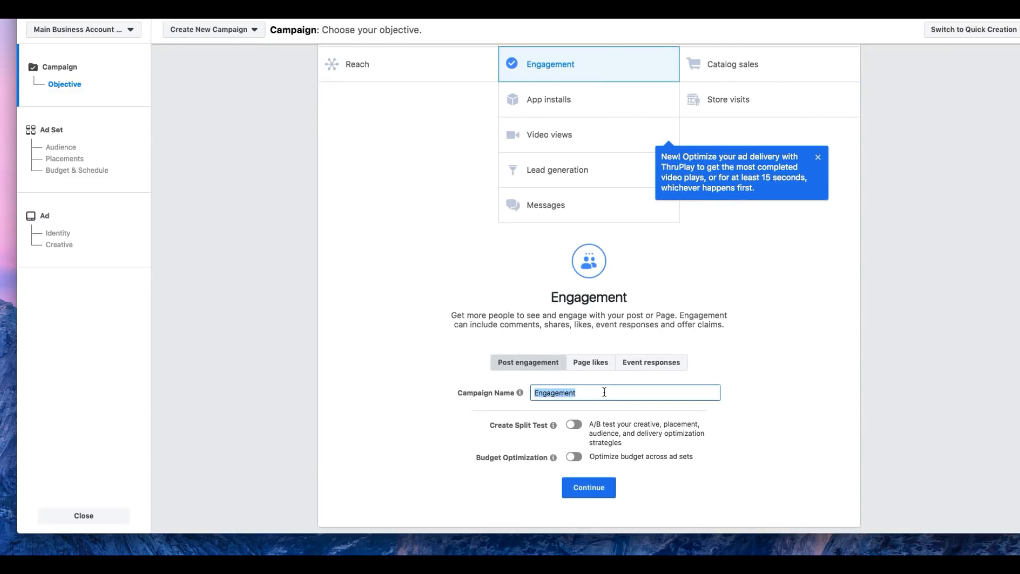
{"action": "type", "text": "ww-PPE"}
{"action": "left_click", "coordinate": [577, 494]}
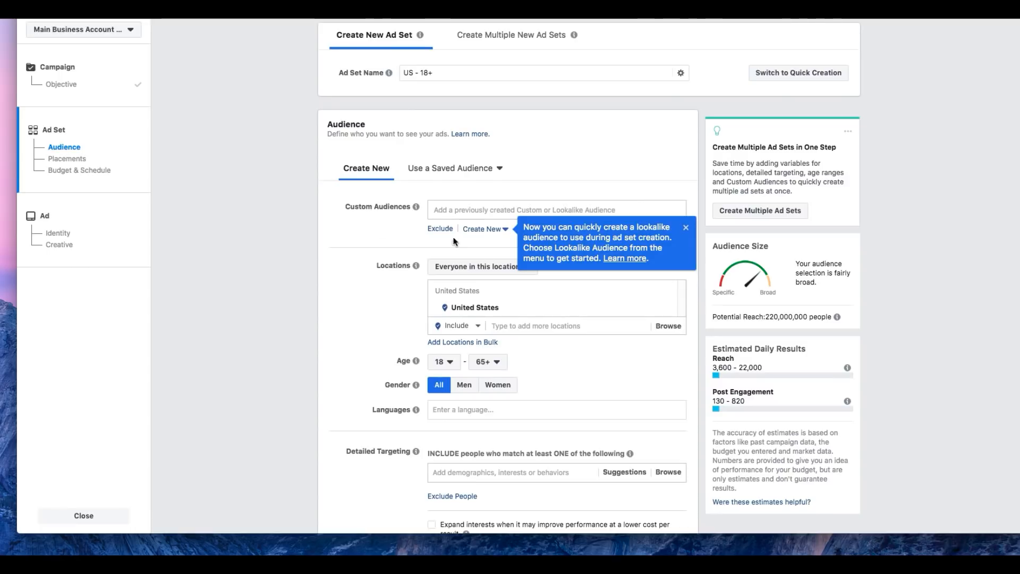
{"action": "left_click", "coordinate": [685, 227]}
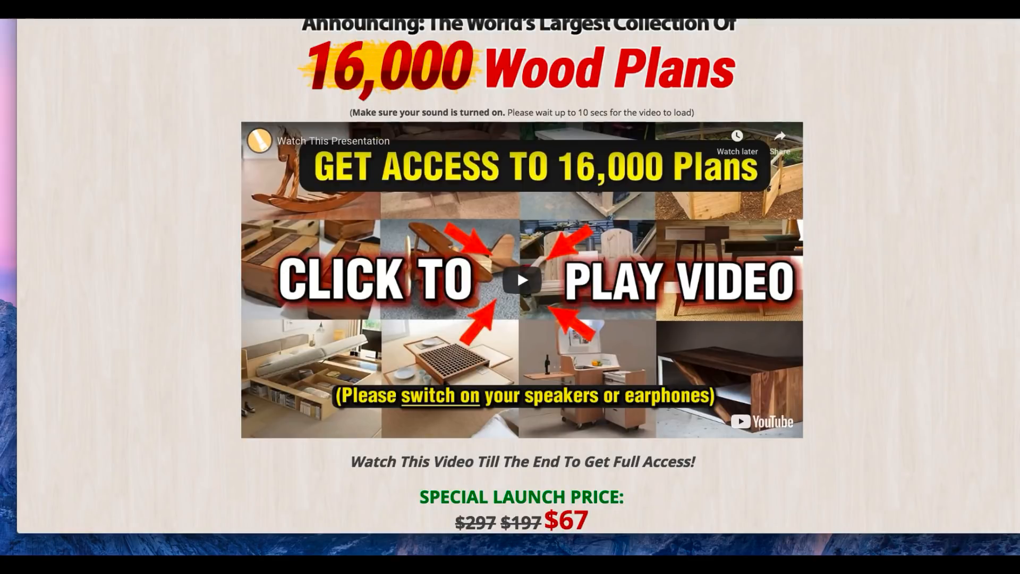
Step: Check the top visitor countries of the wood plans sales page with SimilarWeb
{"action": "left_click", "coordinate": [876, 11]}
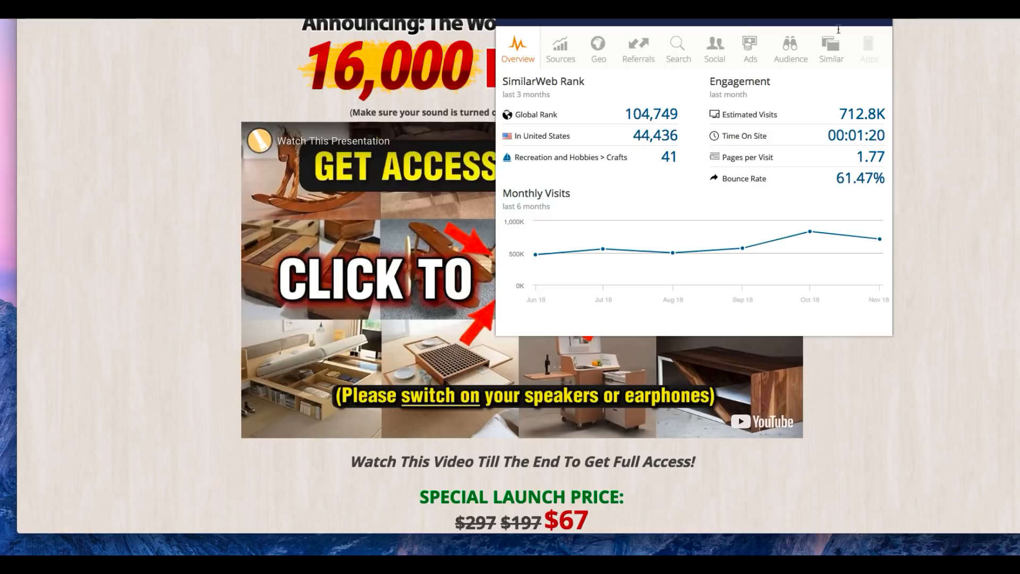
{"action": "left_click", "coordinate": [602, 62]}
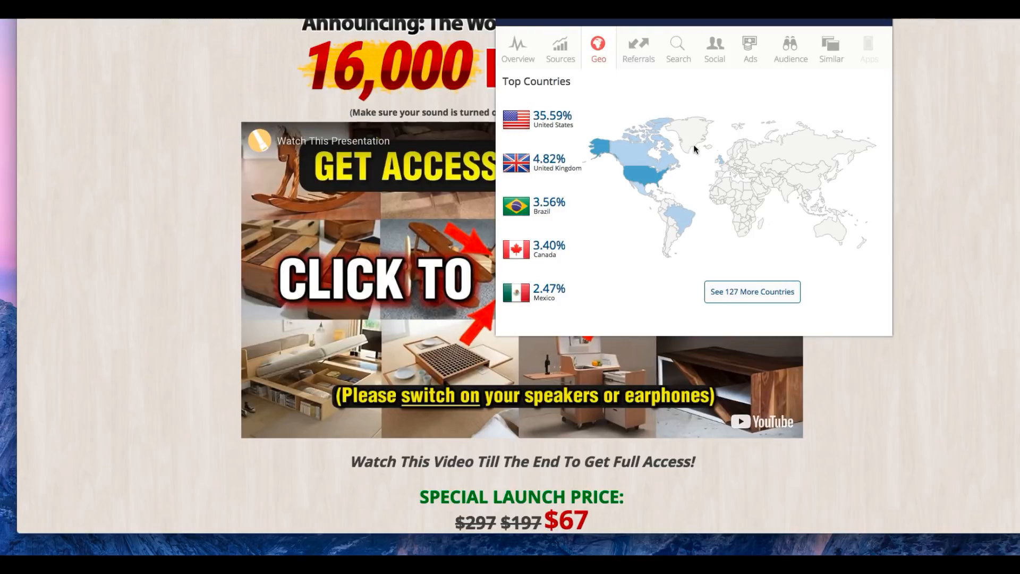
{"action": "mouse_move", "coordinate": [625, 169]}
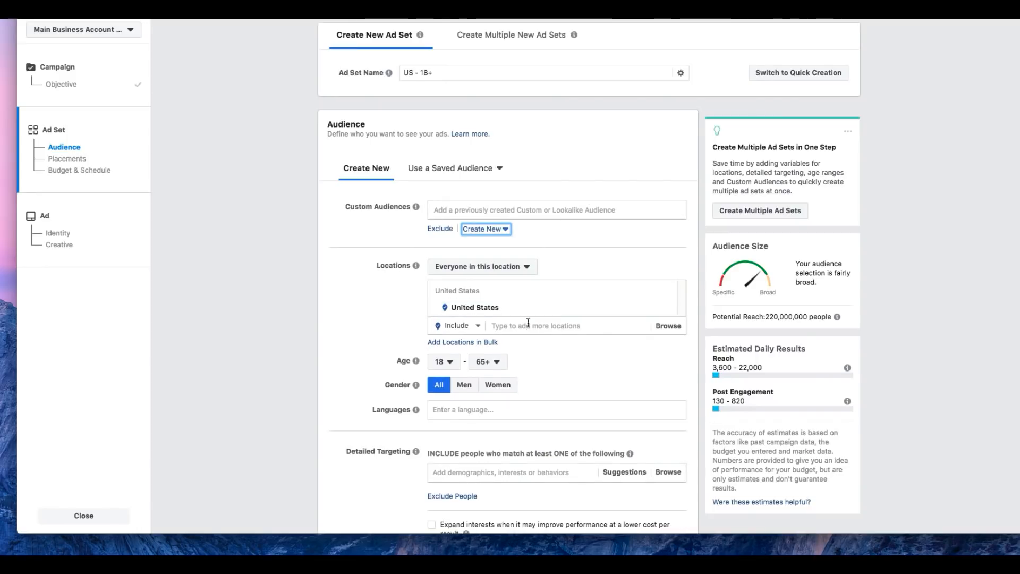
Step: Add United Kingdom to the ad set's audience locations alongside United States
{"action": "left_click", "coordinate": [529, 325]}
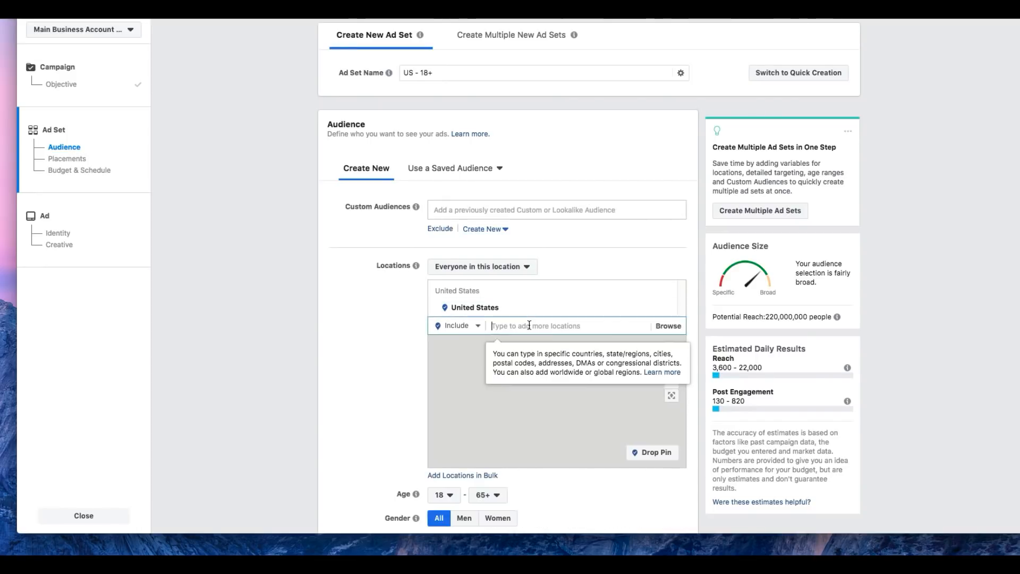
{"action": "type", "text": "united kin"}
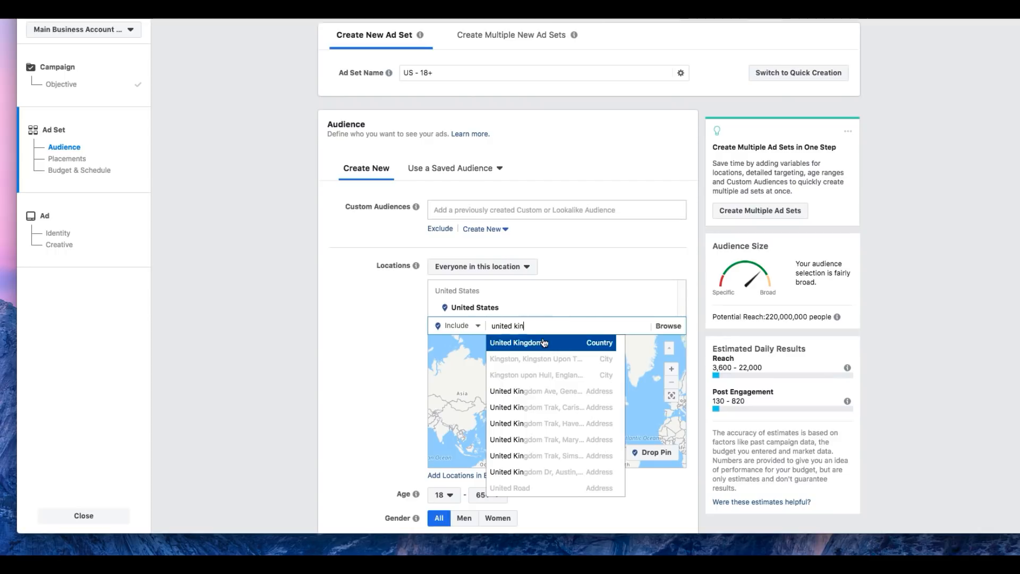
{"action": "left_click", "coordinate": [544, 343]}
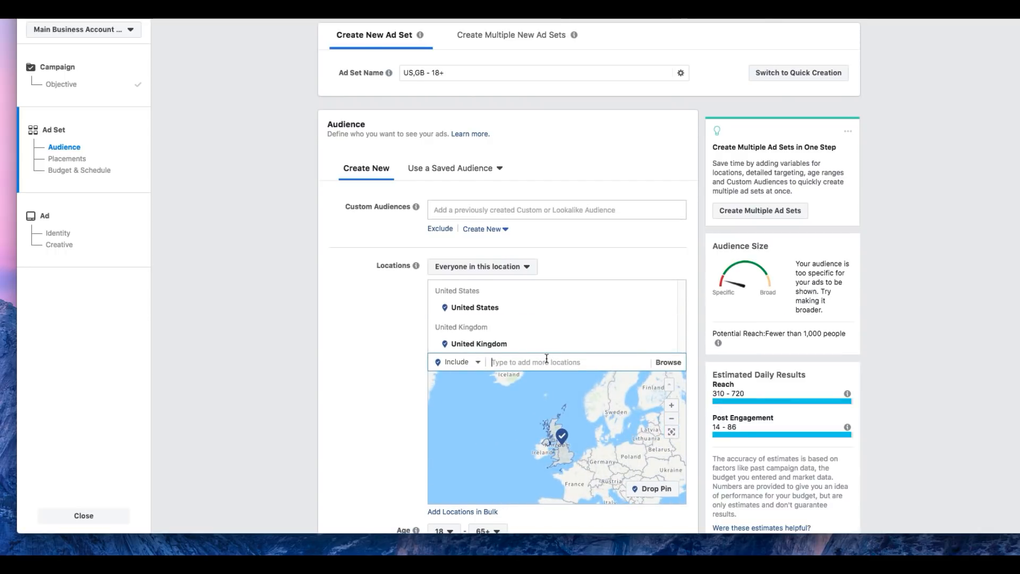
Step: Add the countries Canada, Brazil and Mexico to the ad set's audience locations
{"action": "type", "text": "can"}
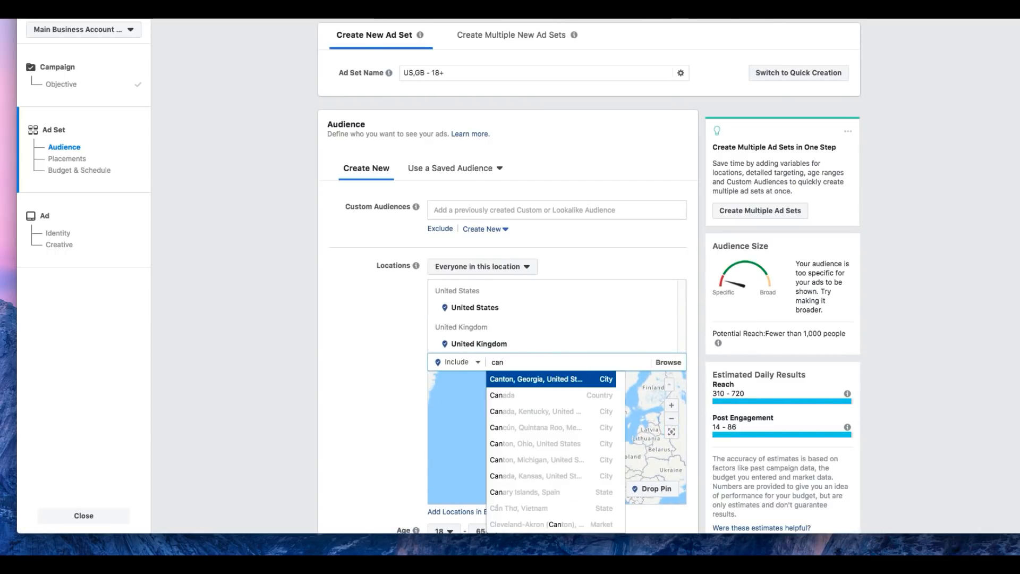
{"action": "left_click", "coordinate": [548, 396]}
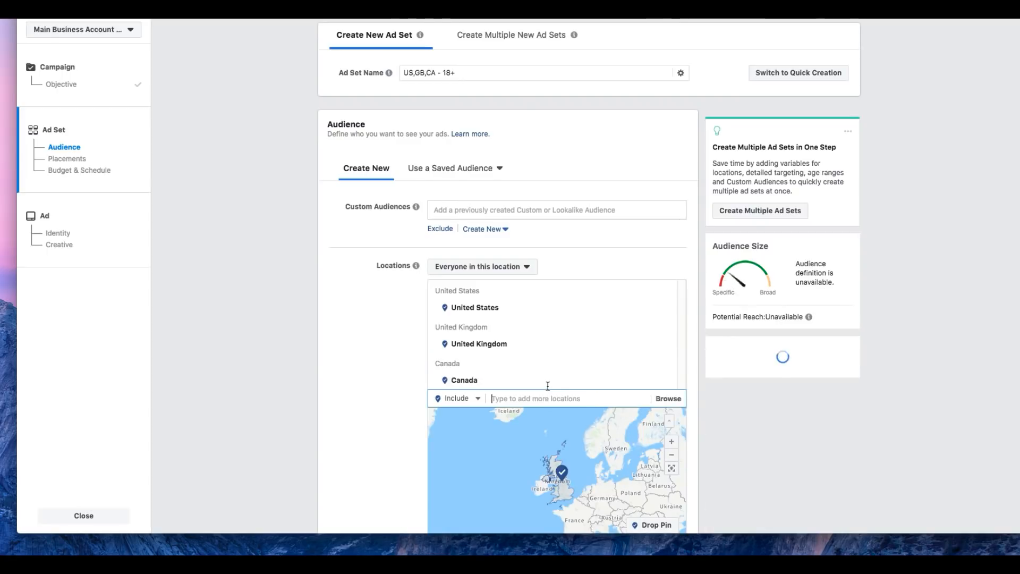
{"action": "type", "text": "BRAzil"}
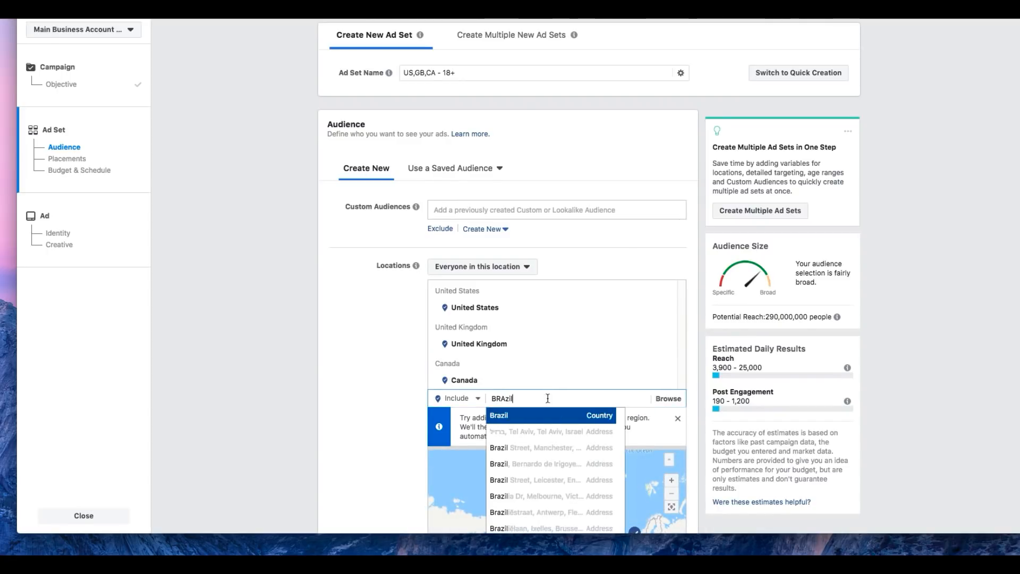
{"action": "left_click", "coordinate": [547, 416]}
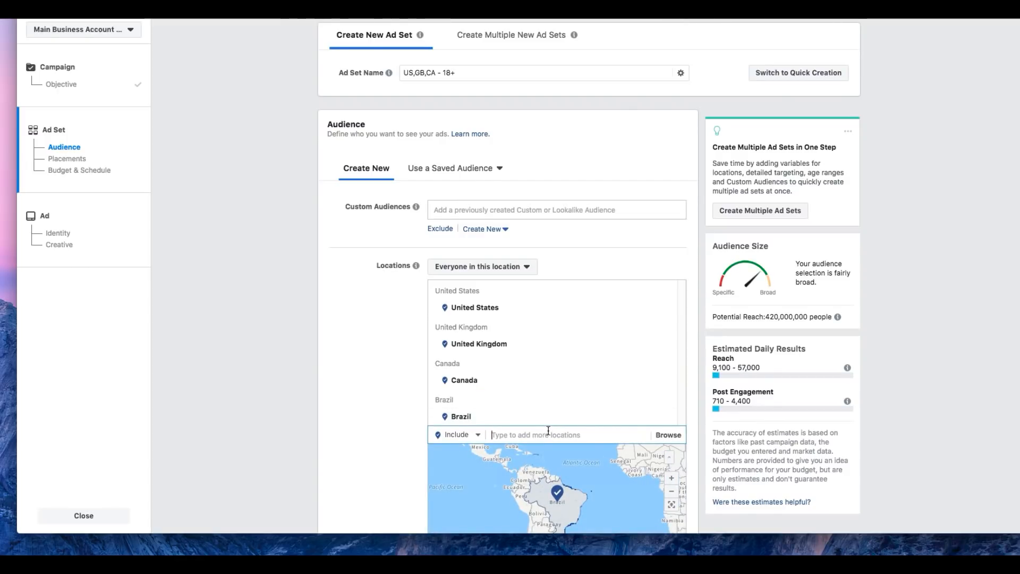
{"action": "type", "text": "MEXICO"}
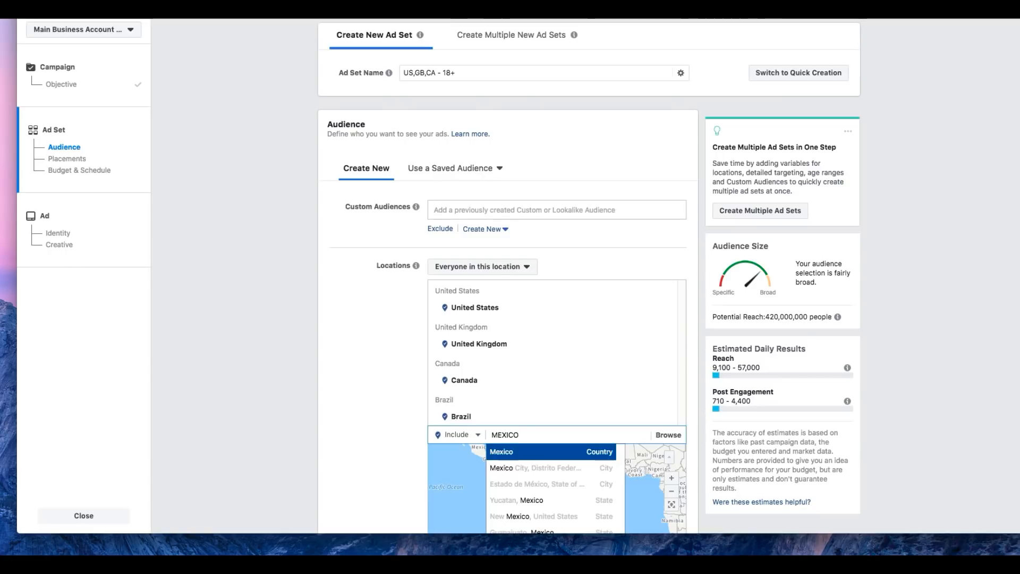
{"action": "left_click", "coordinate": [553, 450]}
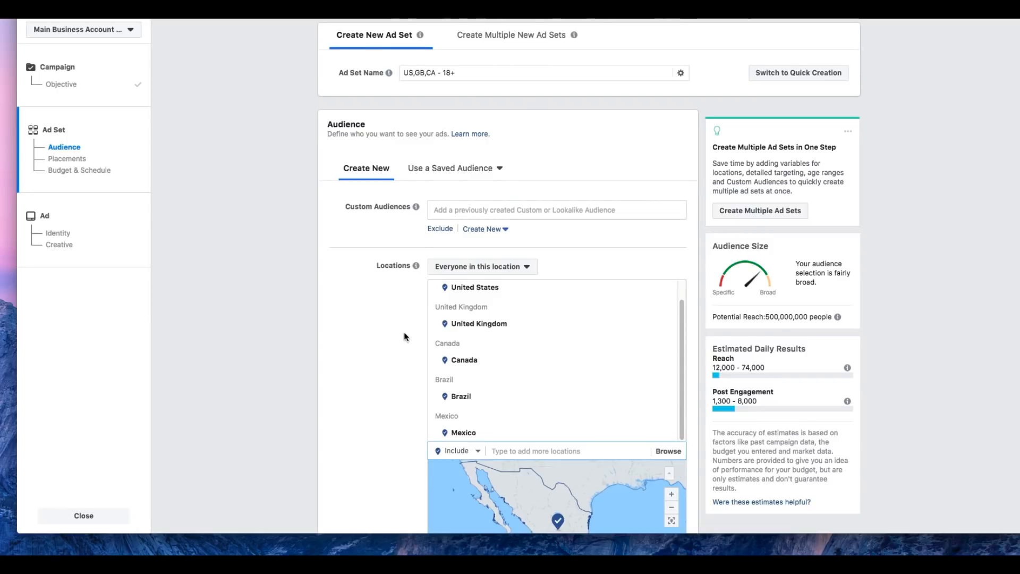
Step: Limit the audience to men and set the minimum age to 30
{"action": "scroll", "coordinate": [404, 333], "scroll_direction": "down", "scroll_amount": 5}
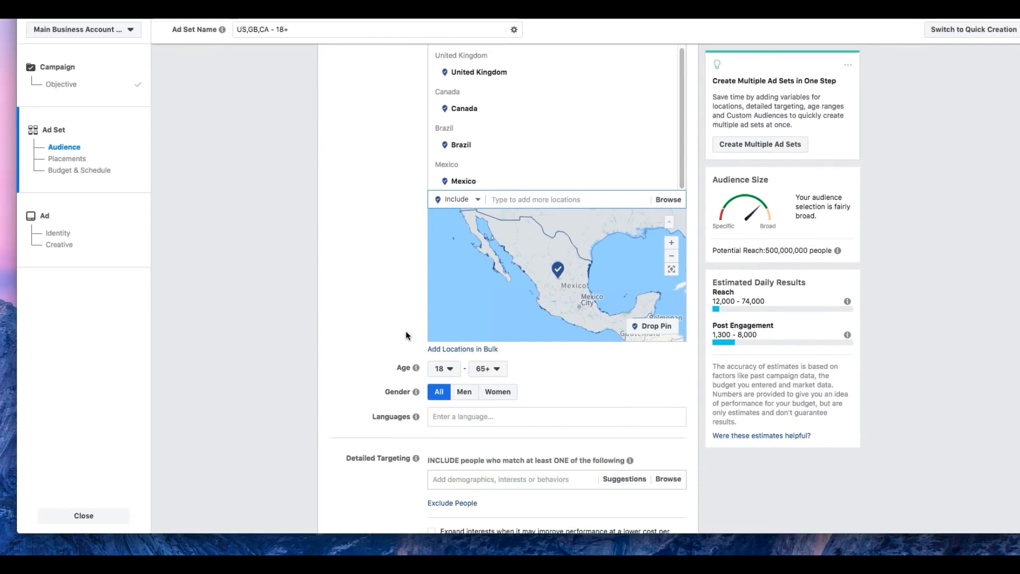
{"action": "left_click", "coordinate": [451, 370]}
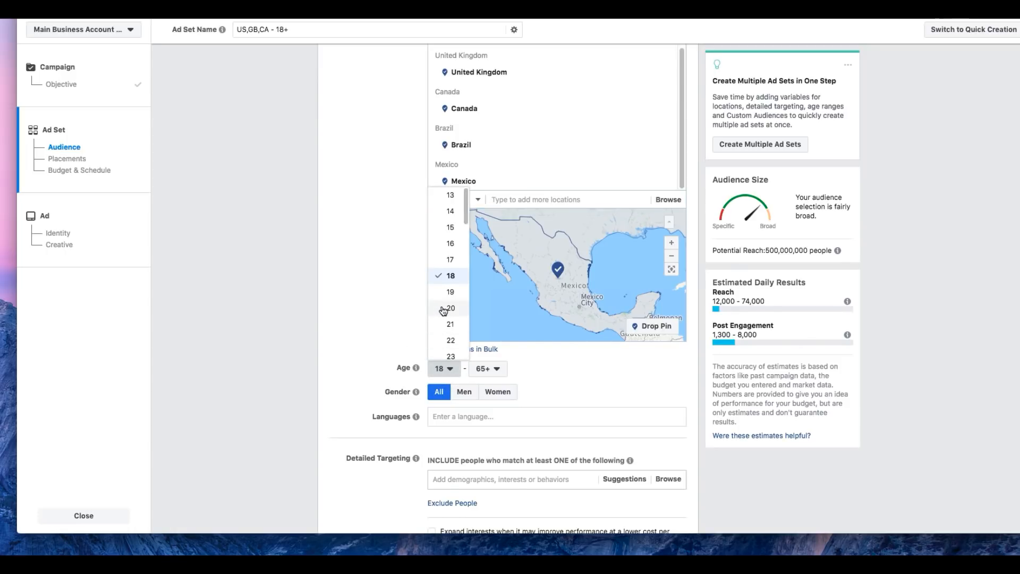
{"action": "scroll", "coordinate": [443, 310], "scroll_direction": "down", "scroll_amount": 2}
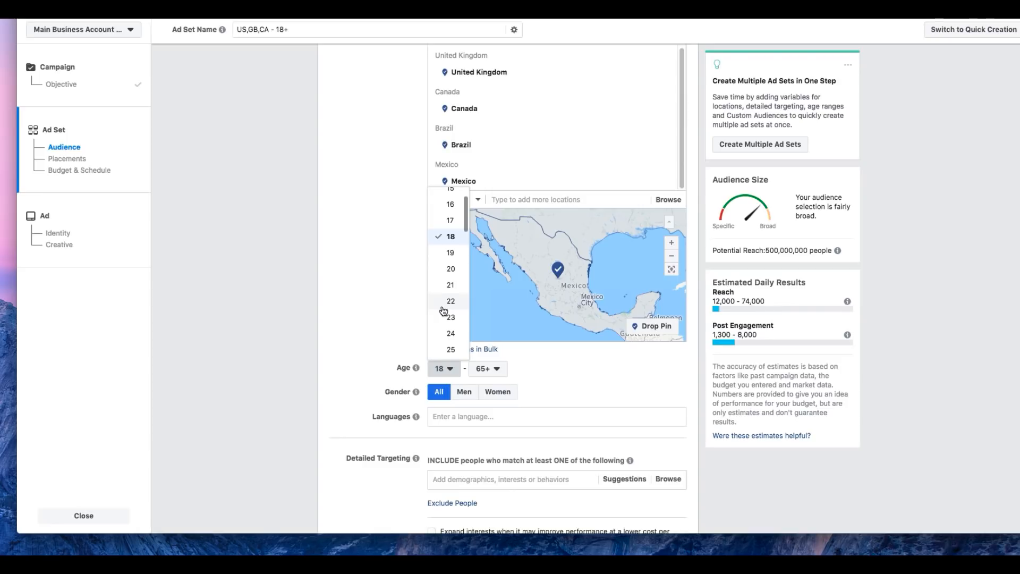
{"action": "left_click", "coordinate": [466, 392]}
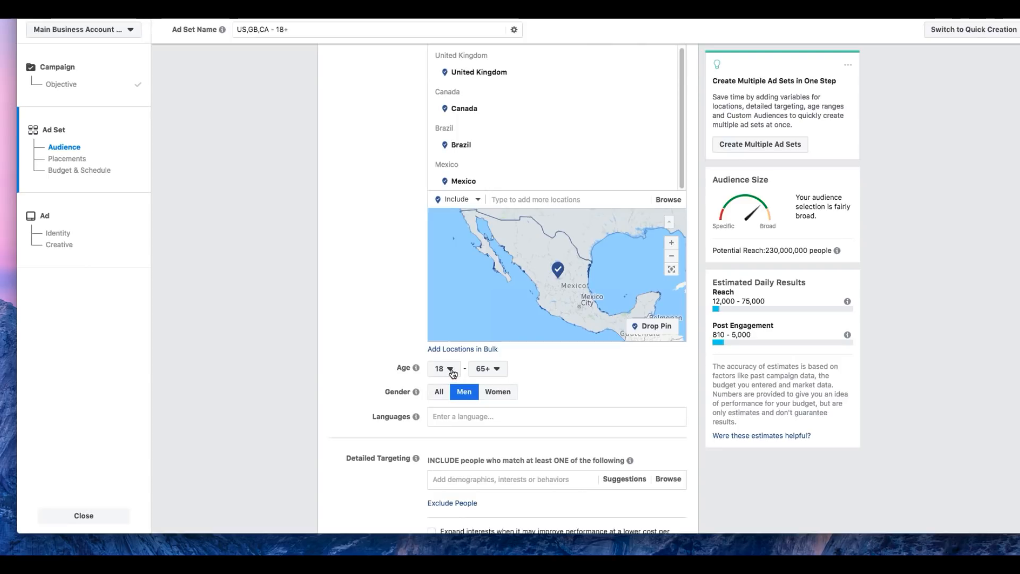
{"action": "left_click", "coordinate": [451, 371]}
{"action": "scroll", "coordinate": [452, 343], "scroll_direction": "down", "scroll_amount": 2}
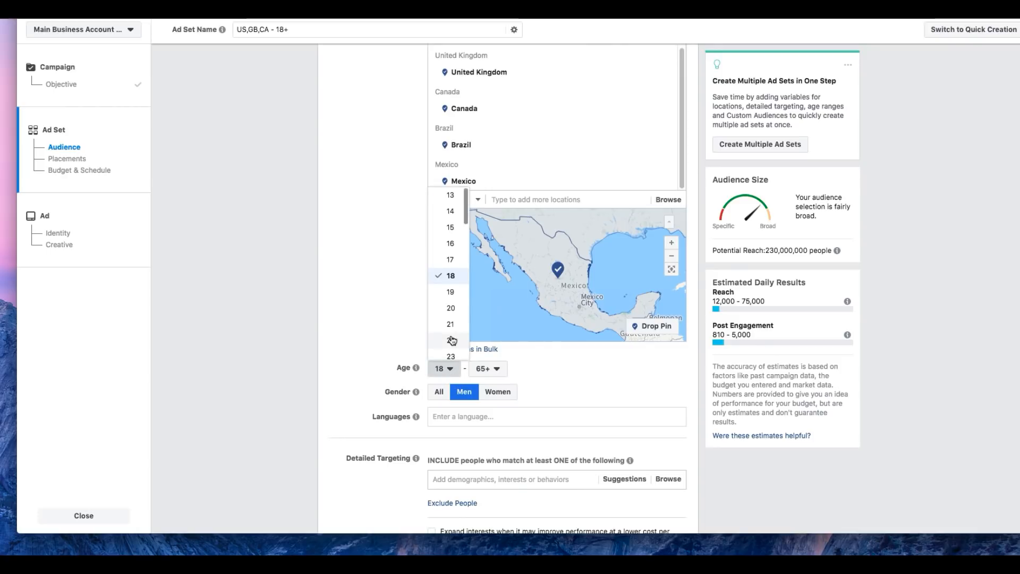
{"action": "scroll", "coordinate": [451, 340], "scroll_direction": "down", "scroll_amount": 2}
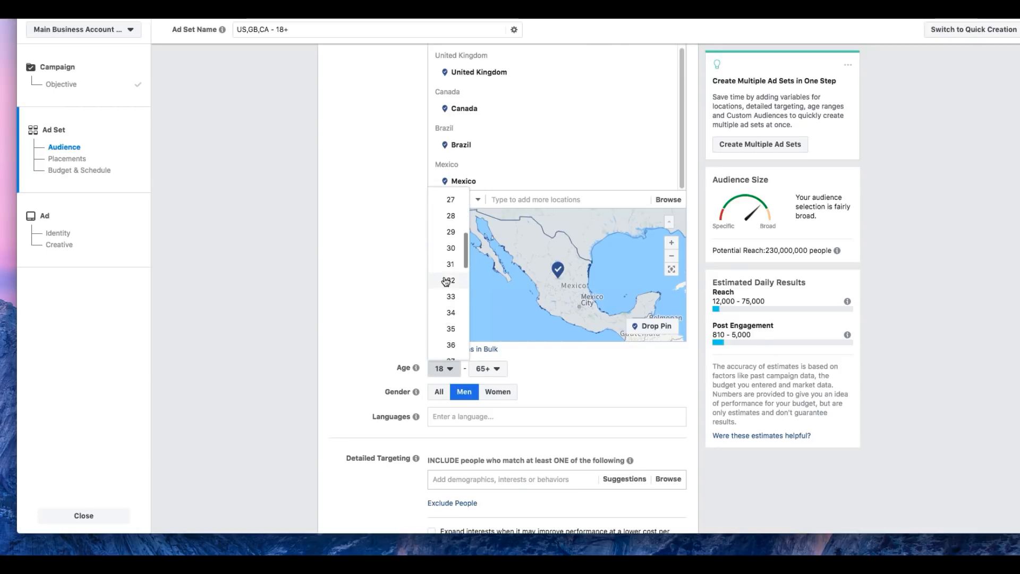
{"action": "left_click", "coordinate": [452, 248]}
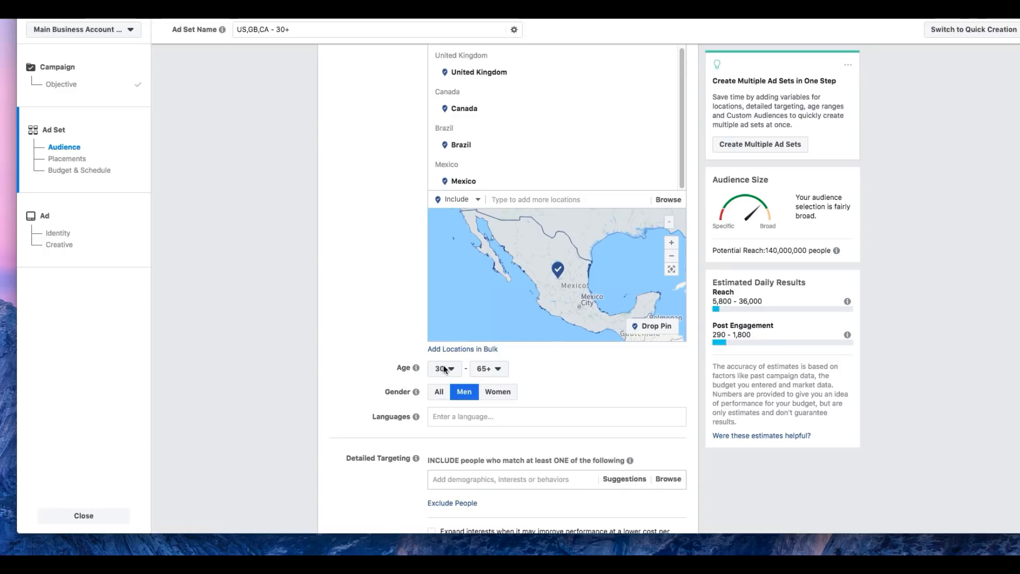
Step: Restrict the audience language to English (All)
{"action": "scroll", "coordinate": [461, 417], "scroll_direction": "down", "scroll_amount": 1}
{"action": "left_click", "coordinate": [470, 402]}
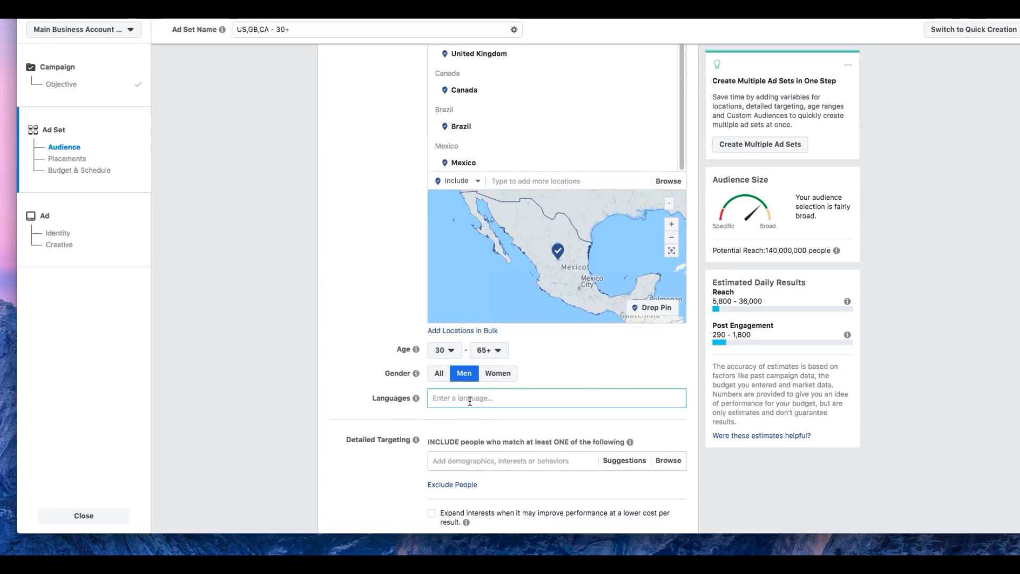
{"action": "type", "text": "eng"}
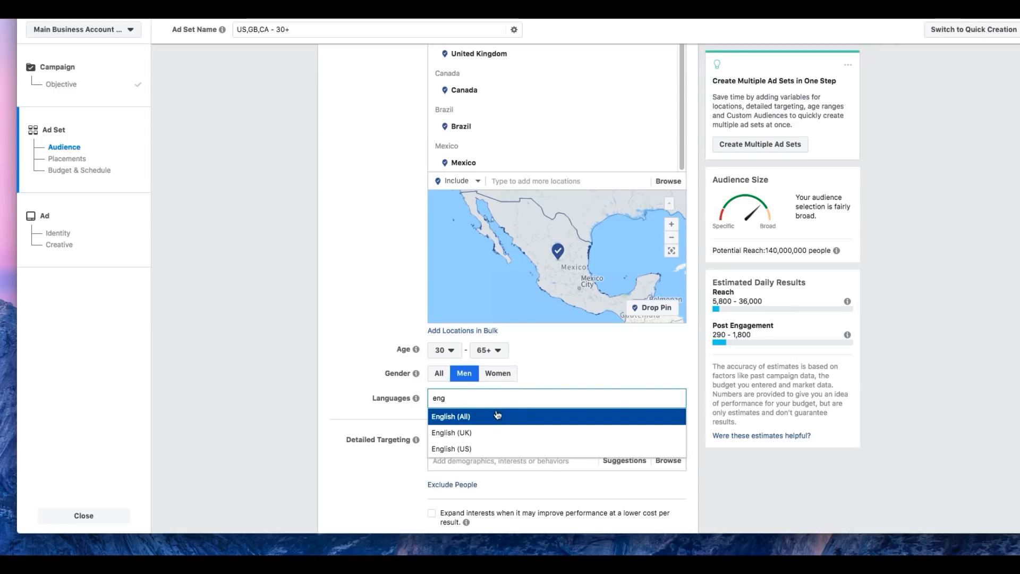
{"action": "left_click", "coordinate": [497, 417]}
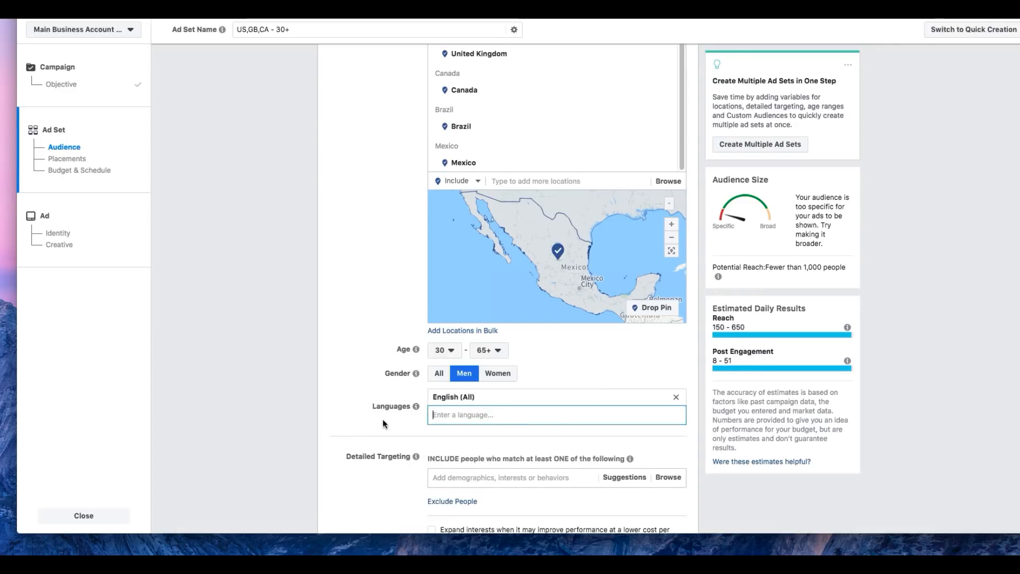
Step: Add the interest Woodworking to the audience's detailed targeting
{"action": "scroll", "coordinate": [383, 419], "scroll_direction": "down", "scroll_amount": 5}
{"action": "scroll", "coordinate": [374, 423], "scroll_direction": "down", "scroll_amount": 1}
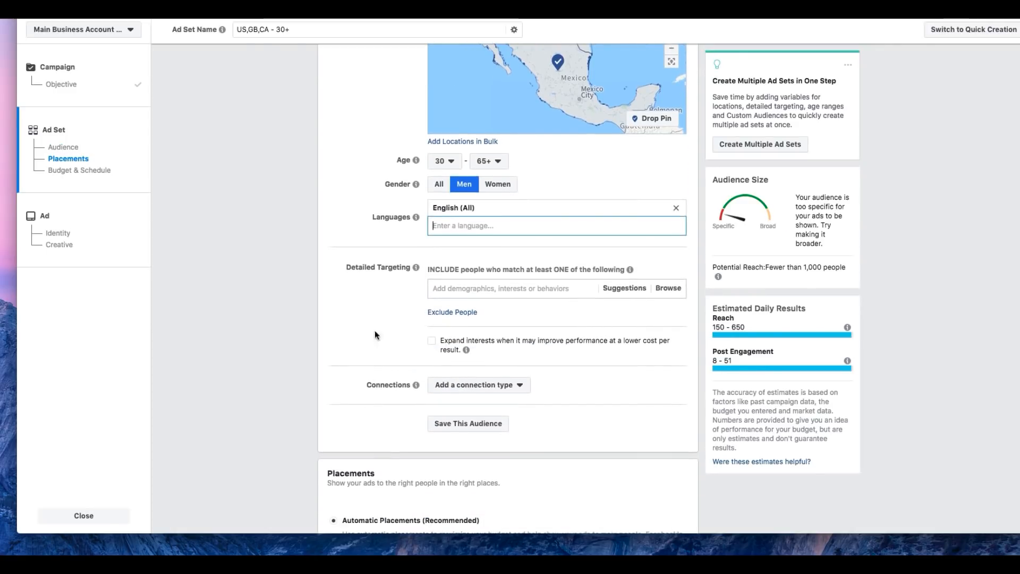
{"action": "left_click", "coordinate": [512, 292]}
{"action": "type", "text": "wood"}
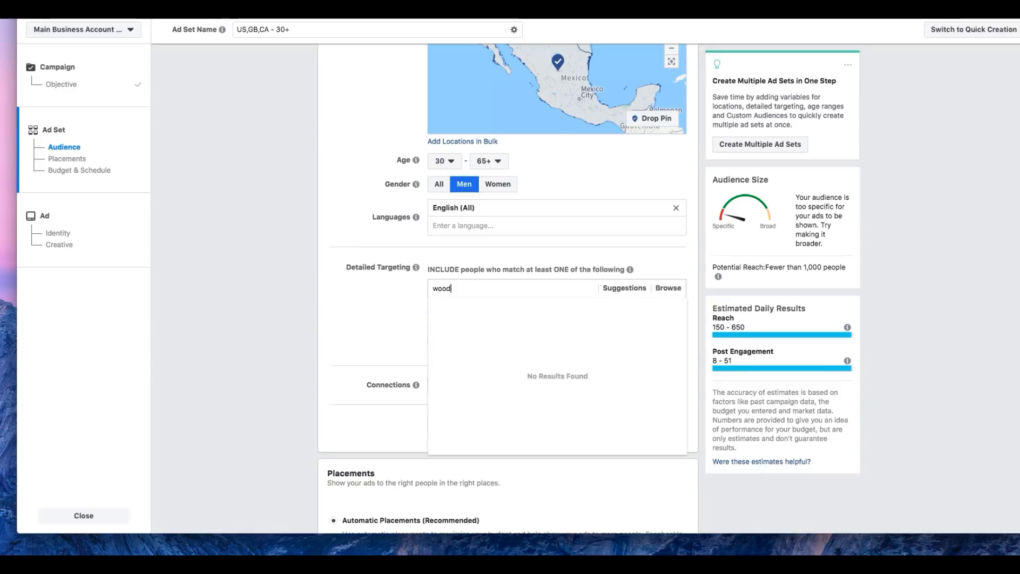
{"action": "type", "text": "working"}
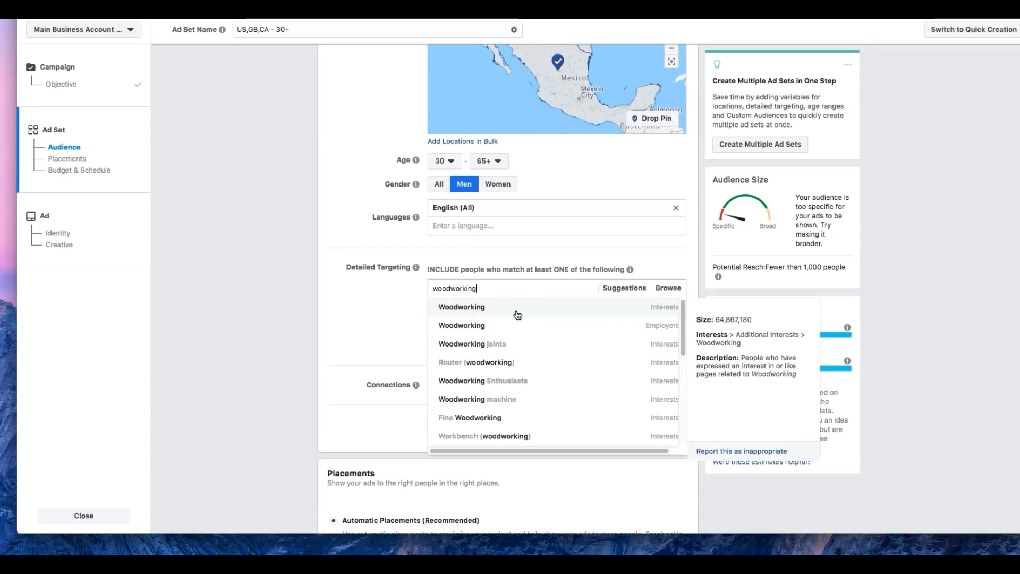
{"action": "left_click", "coordinate": [517, 314]}
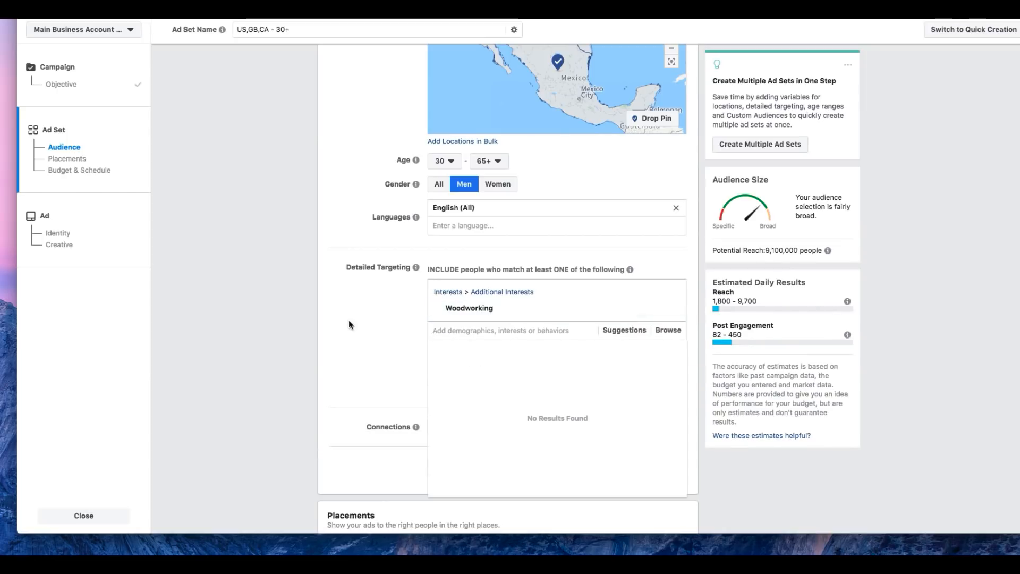
{"action": "left_click", "coordinate": [363, 316]}
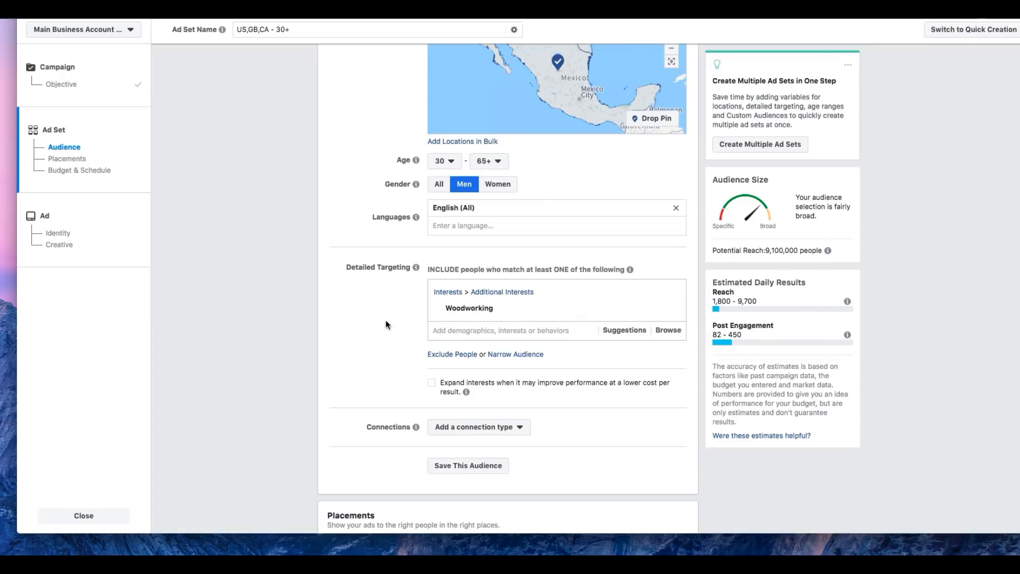
Step: Switch the ad set to manually edited placements and exclude the Instagram and Audience Network platforms
{"action": "scroll", "coordinate": [386, 325], "scroll_direction": "down", "scroll_amount": 5}
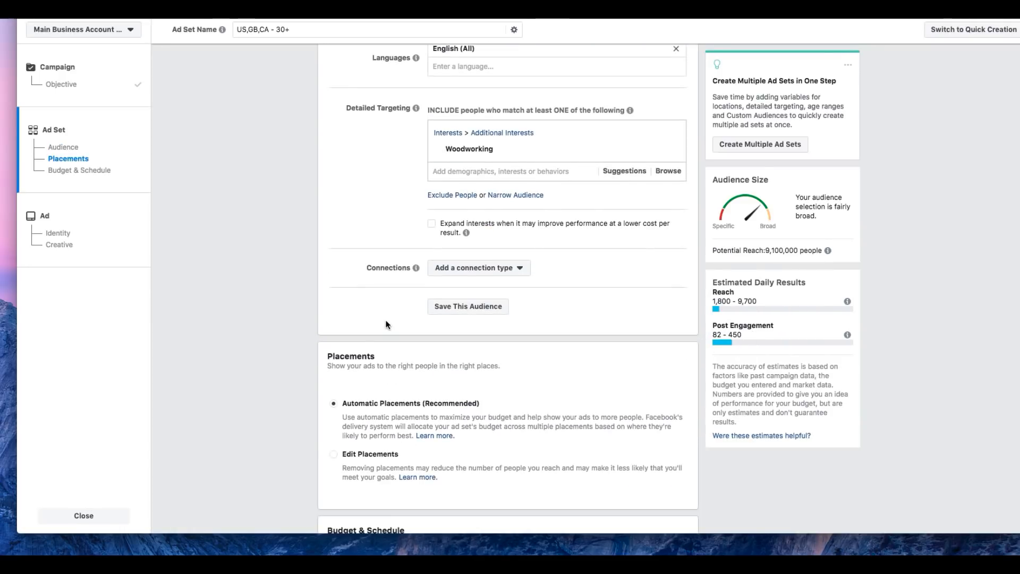
{"action": "scroll", "coordinate": [385, 322], "scroll_direction": "down", "scroll_amount": 3}
{"action": "left_click", "coordinate": [355, 360]}
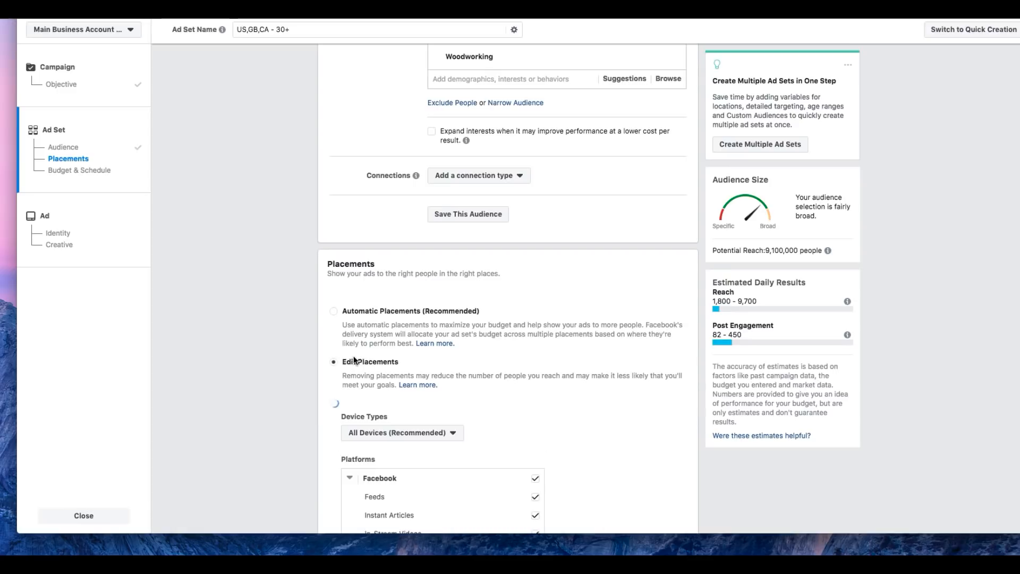
{"action": "scroll", "coordinate": [541, 361], "scroll_direction": "down", "scroll_amount": 5}
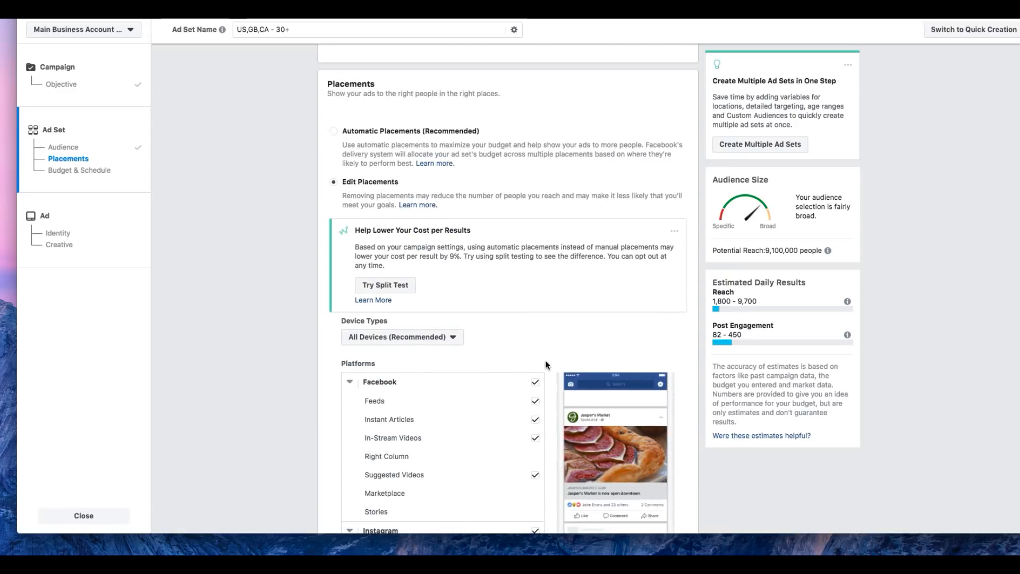
{"action": "scroll", "coordinate": [545, 360], "scroll_direction": "down", "scroll_amount": 5}
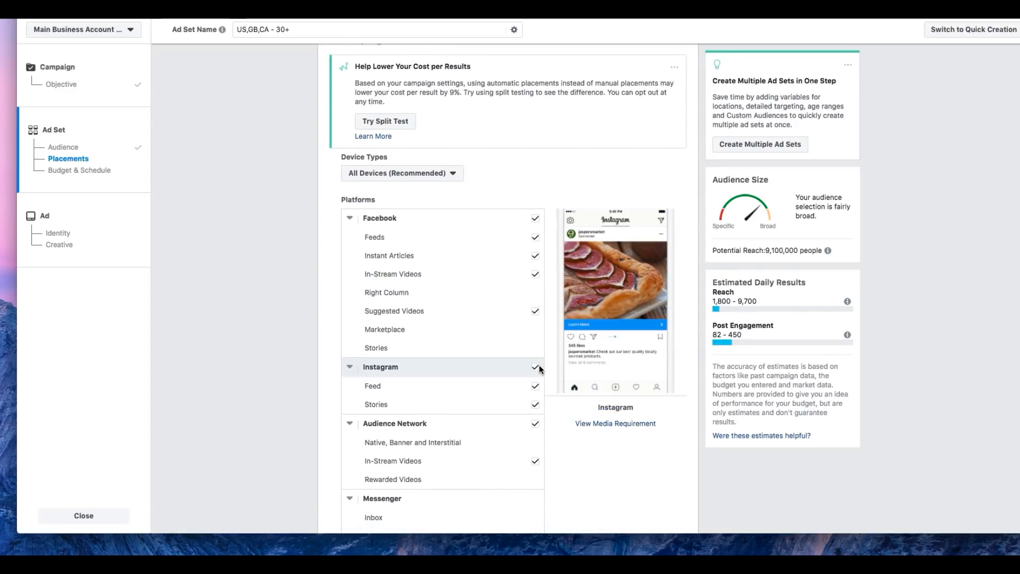
{"action": "left_click", "coordinate": [535, 367]}
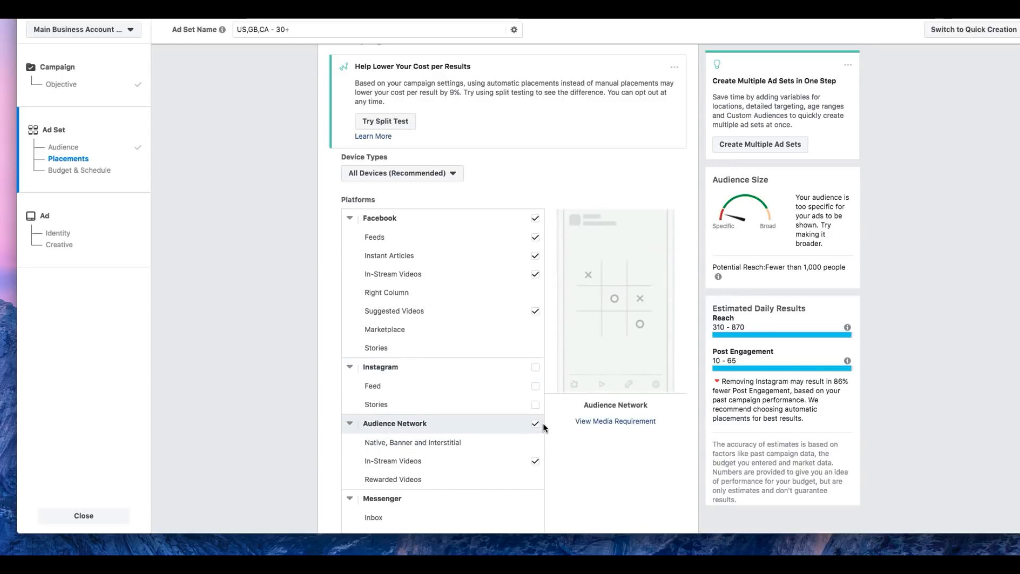
{"action": "left_click", "coordinate": [535, 423]}
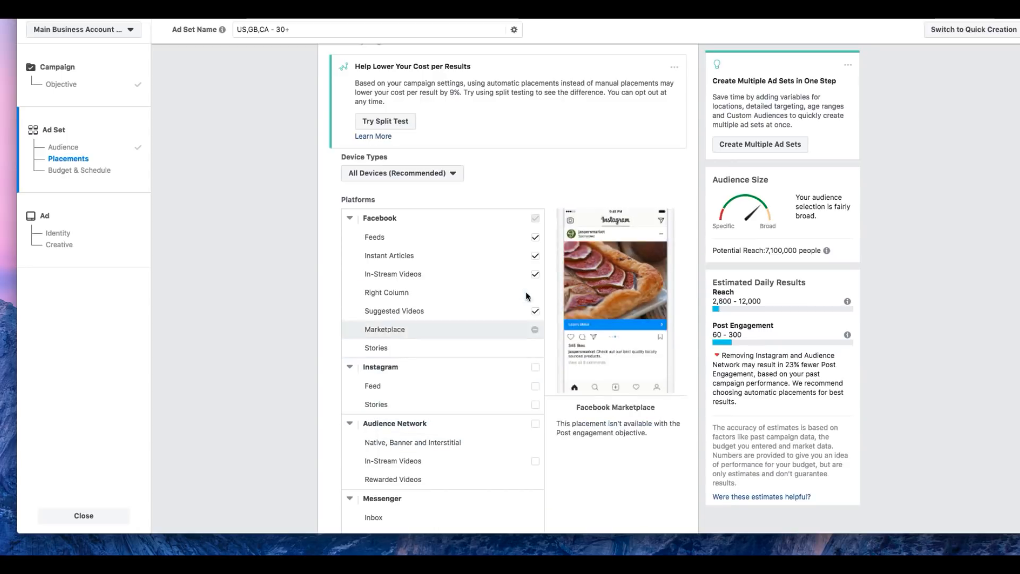
Step: Exclude Facebook Suggested Videos, In-Stream Videos and Instant Articles so that only Feeds stays selected
{"action": "left_click", "coordinate": [535, 311]}
{"action": "left_click", "coordinate": [535, 274]}
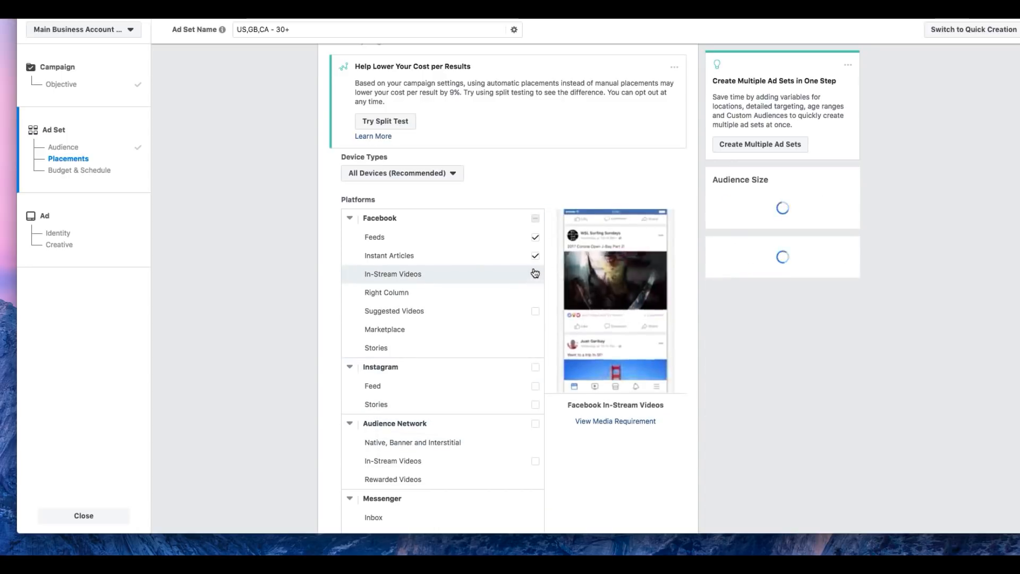
{"action": "left_click", "coordinate": [534, 255]}
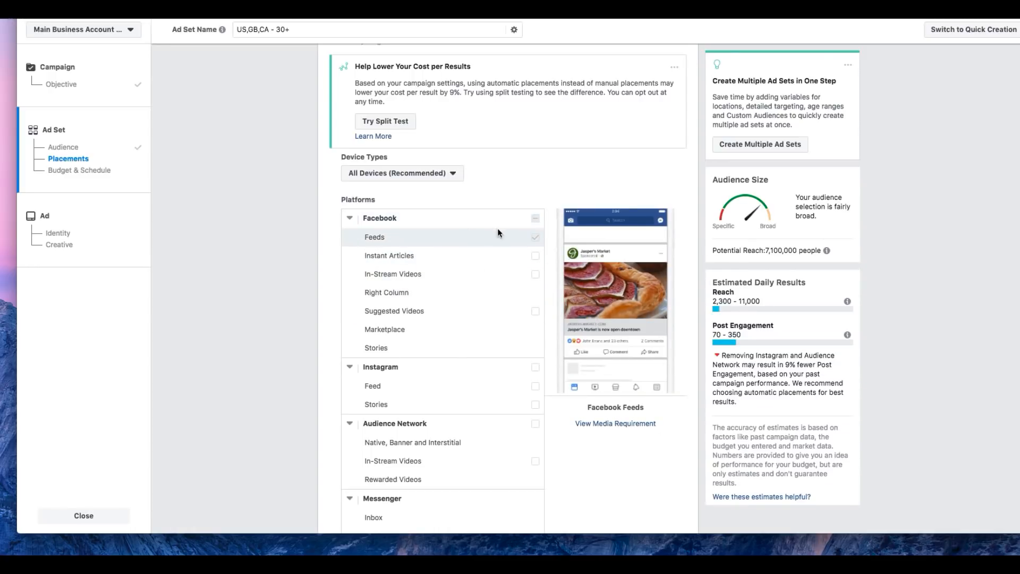
{"action": "scroll", "coordinate": [457, 381], "scroll_direction": "down", "scroll_amount": 1}
Step: Narrow the audience's detailed targeting by adding a condition that people must also match
{"action": "scroll", "coordinate": [457, 382], "scroll_direction": "up", "scroll_amount": 5}
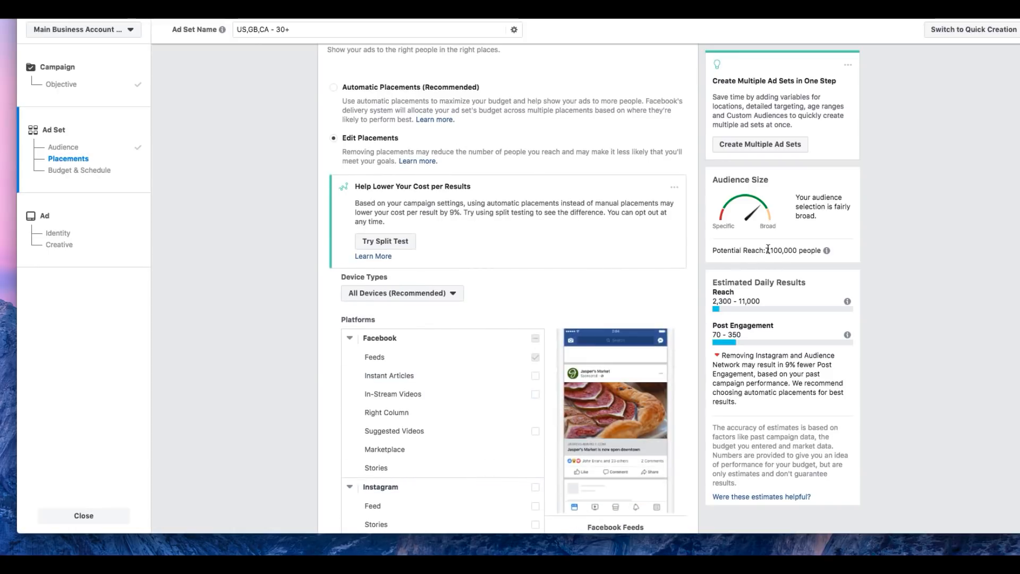
{"action": "scroll", "coordinate": [526, 316], "scroll_direction": "up", "scroll_amount": 2}
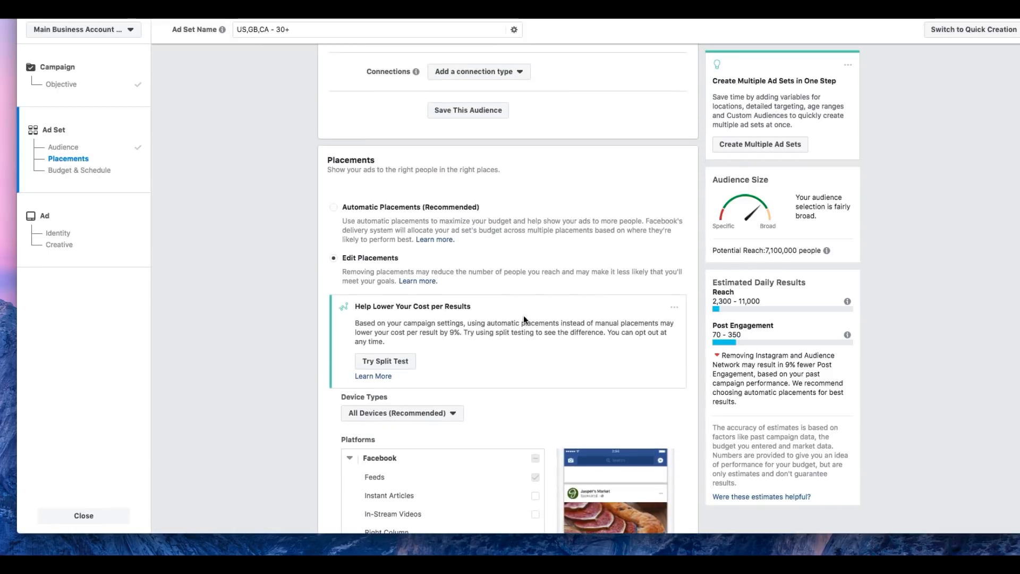
{"action": "scroll", "coordinate": [524, 319], "scroll_direction": "up", "scroll_amount": 2}
{"action": "scroll", "coordinate": [522, 316], "scroll_direction": "up", "scroll_amount": 3}
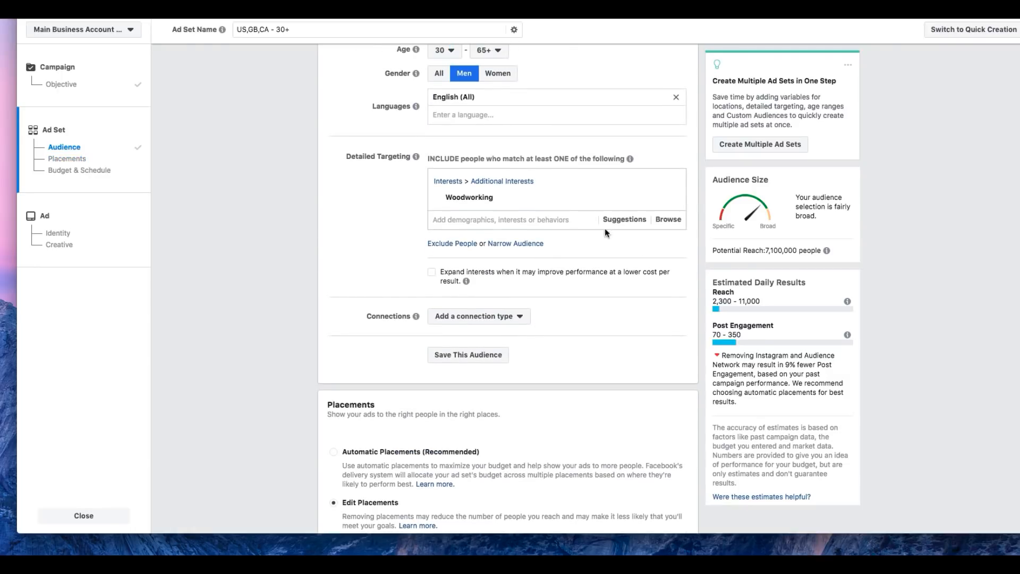
{"action": "left_click", "coordinate": [512, 219]}
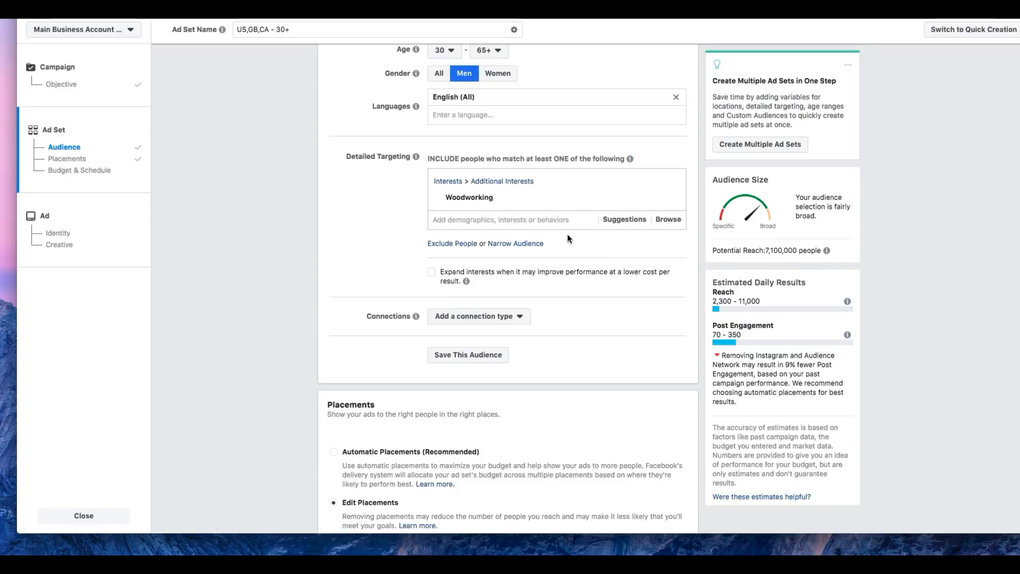
{"action": "left_click", "coordinate": [536, 245]}
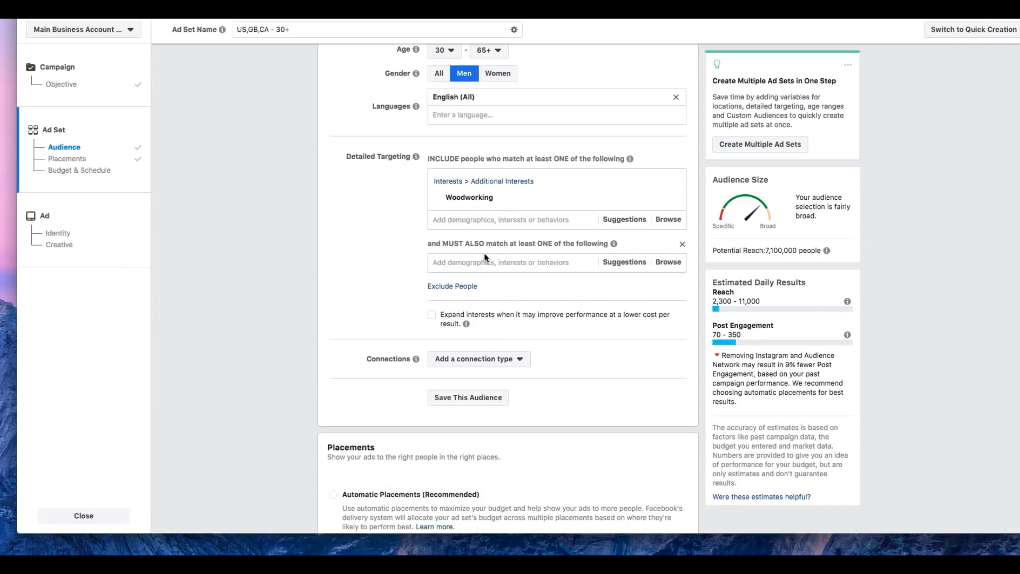
Step: Check the suggested related interests and add the interest Wood carving to the must-also-match condition
{"action": "mouse_move", "coordinate": [449, 198]}
{"action": "left_click", "coordinate": [636, 223]}
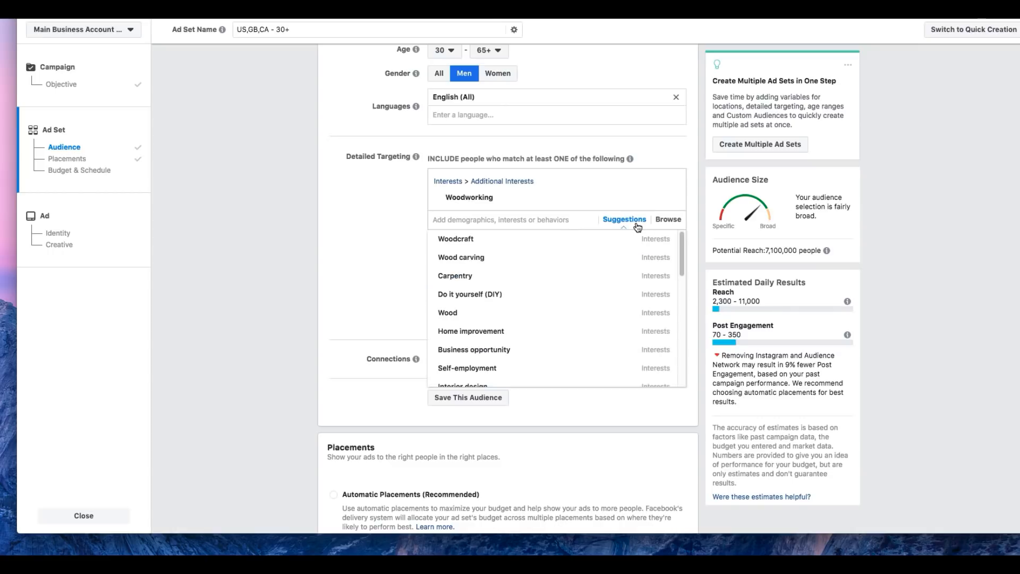
{"action": "mouse_move", "coordinate": [508, 255]}
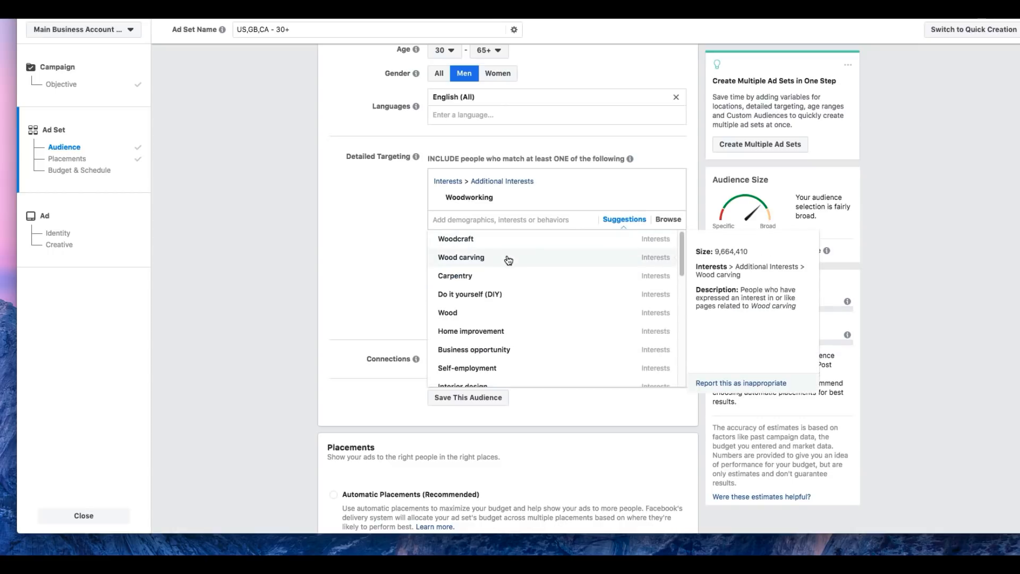
{"action": "left_click", "coordinate": [407, 268]}
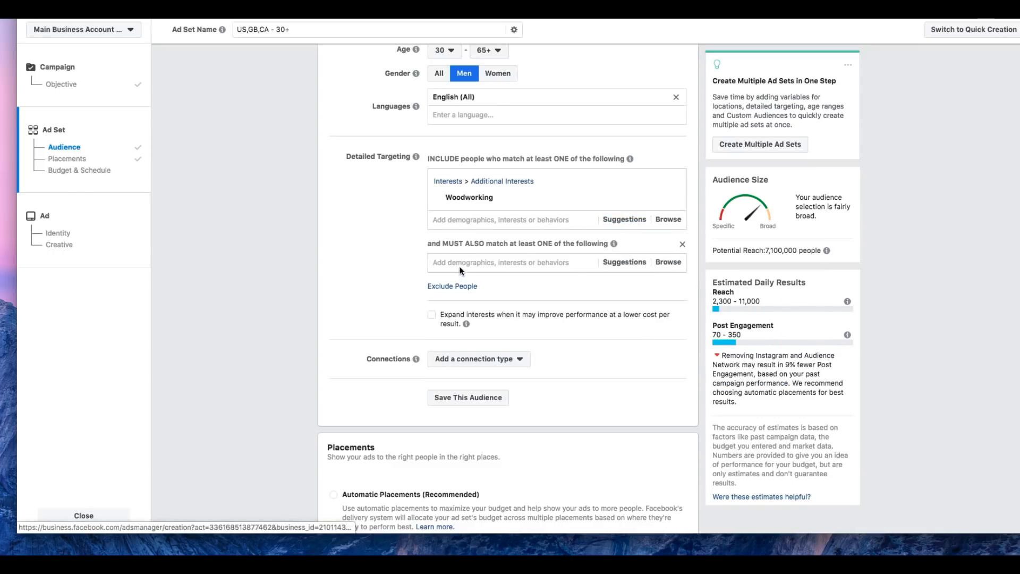
{"action": "left_click", "coordinate": [460, 269]}
{"action": "type", "text": "wood c"}
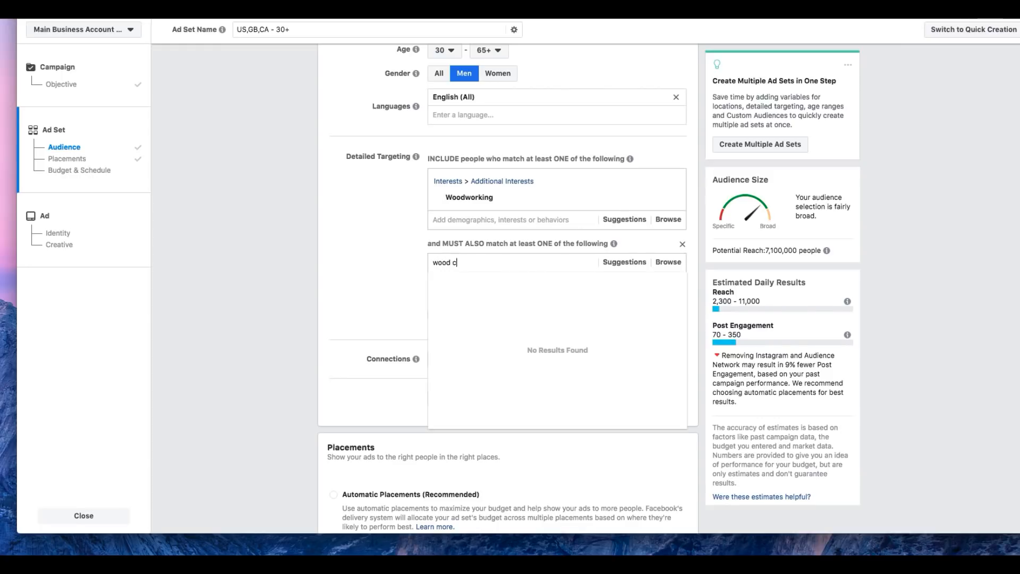
{"action": "type", "text": "arving"}
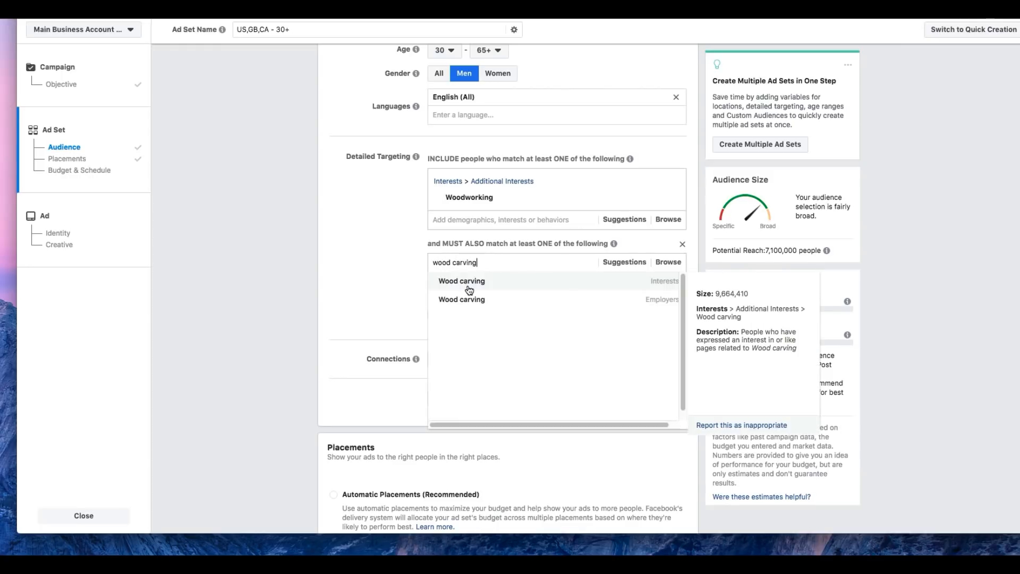
{"action": "left_click", "coordinate": [469, 289]}
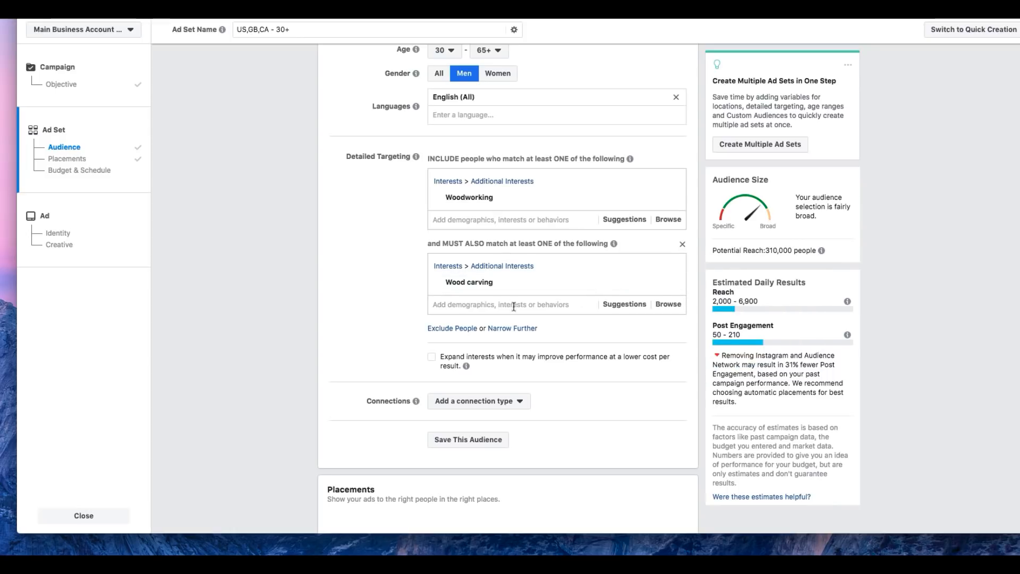
Step: Narrow the audience further with another must-also-match condition containing the interest Do it yourself (DIY)
{"action": "left_click", "coordinate": [511, 330]}
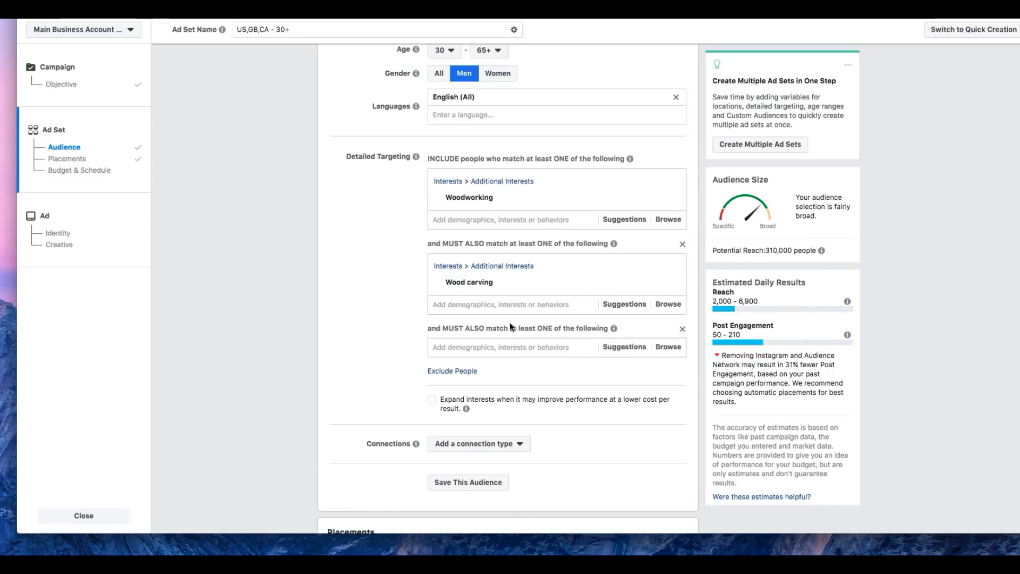
{"action": "left_click", "coordinate": [511, 347]}
{"action": "type", "text": "diy"}
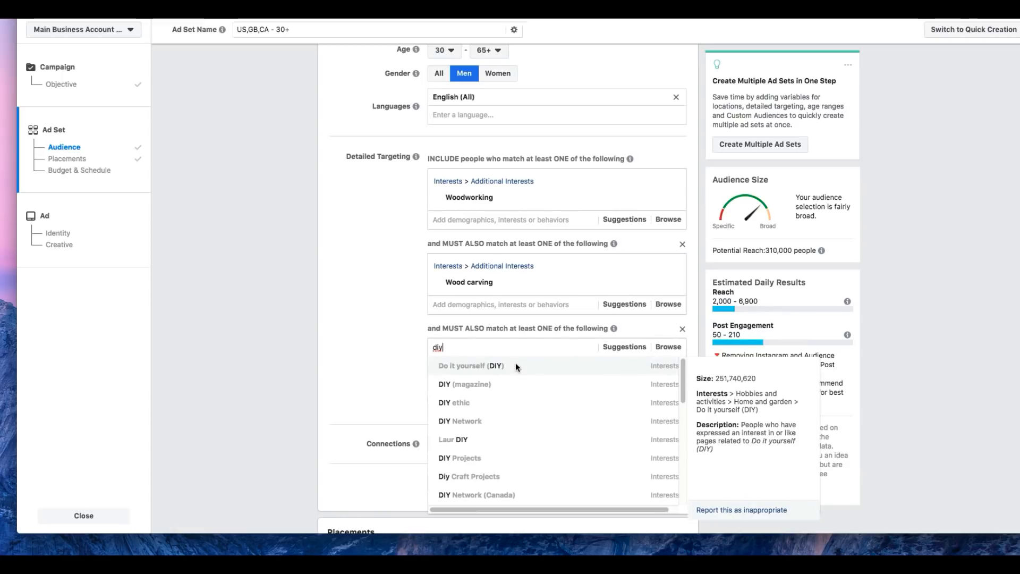
{"action": "left_click", "coordinate": [518, 367]}
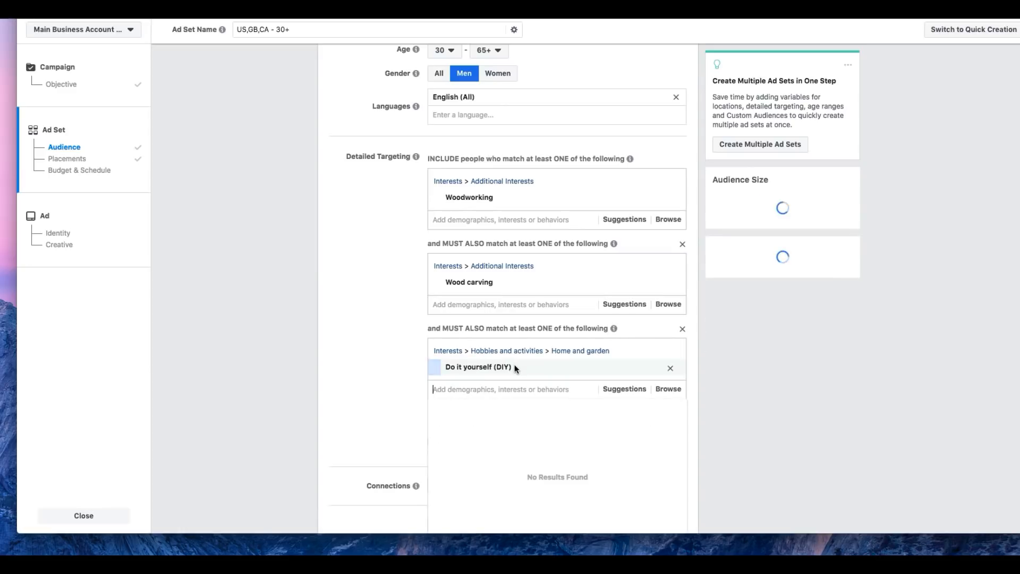
{"action": "left_click", "coordinate": [407, 354]}
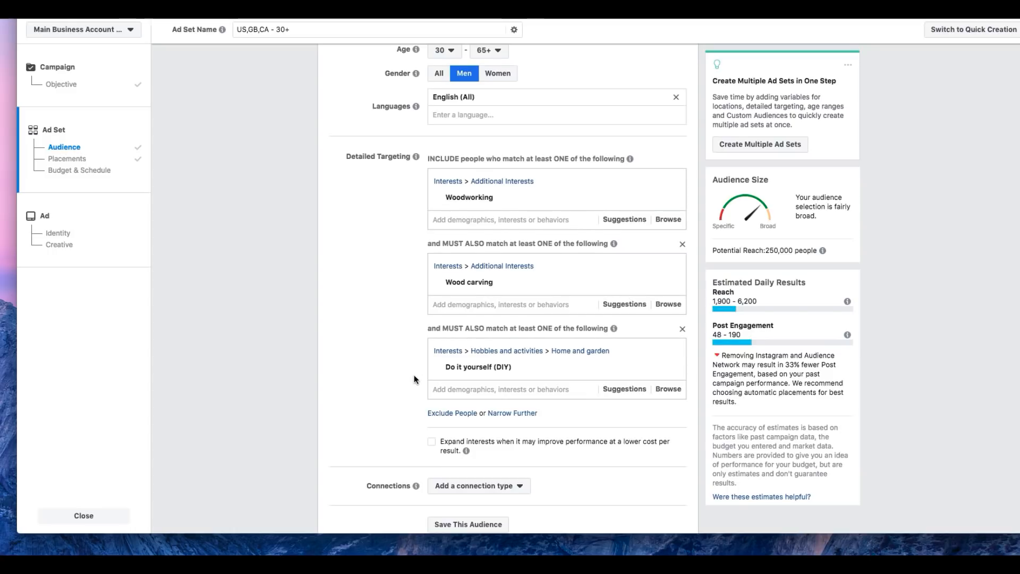
Step: Set the ad set's daily budget to $5.00
{"action": "scroll", "coordinate": [422, 455], "scroll_direction": "up", "scroll_amount": 5}
{"action": "scroll", "coordinate": [423, 454], "scroll_direction": "up", "scroll_amount": 6}
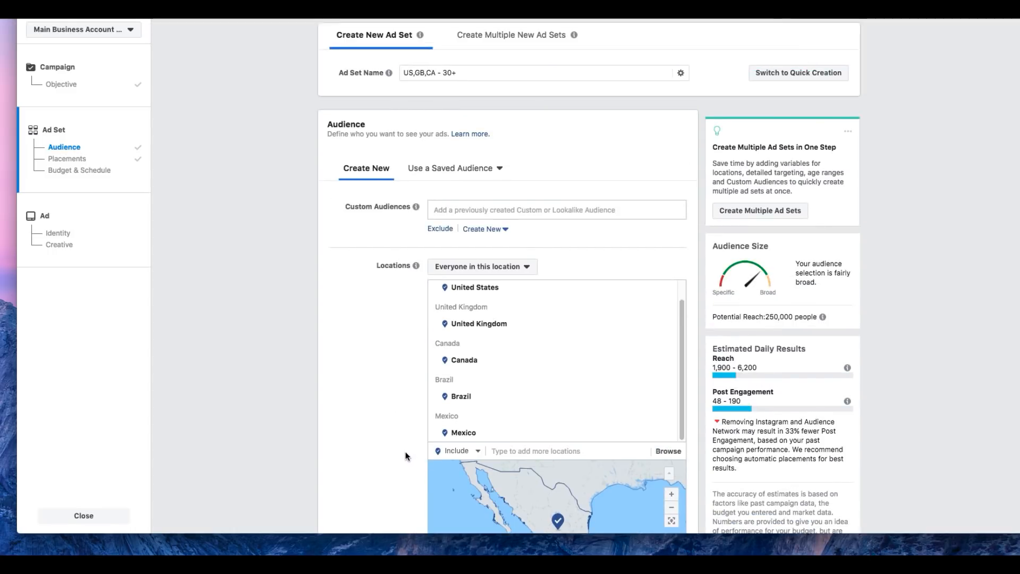
{"action": "scroll", "coordinate": [406, 456], "scroll_direction": "down", "scroll_amount": 20}
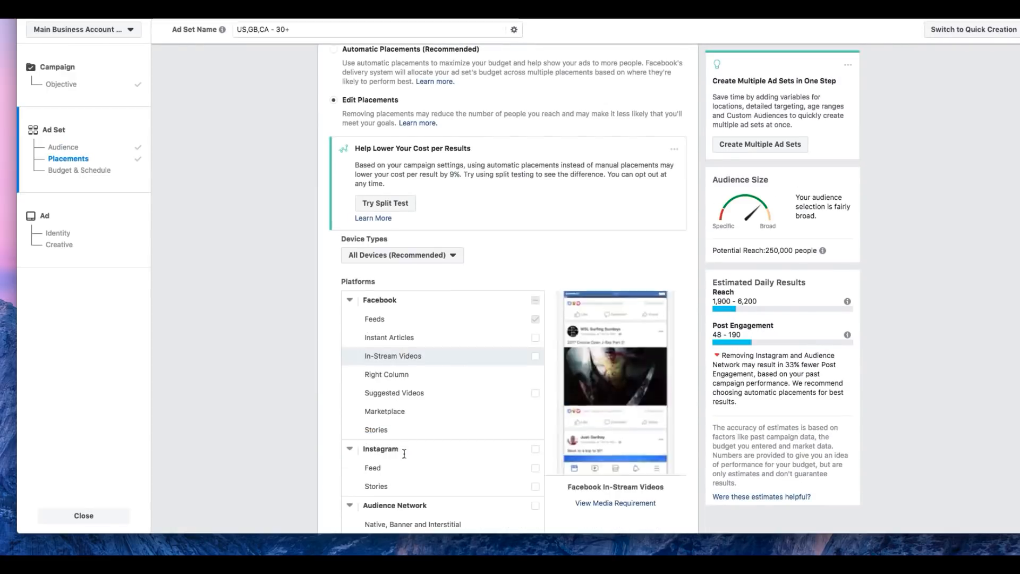
{"action": "scroll", "coordinate": [476, 480], "scroll_direction": "down", "scroll_amount": 9}
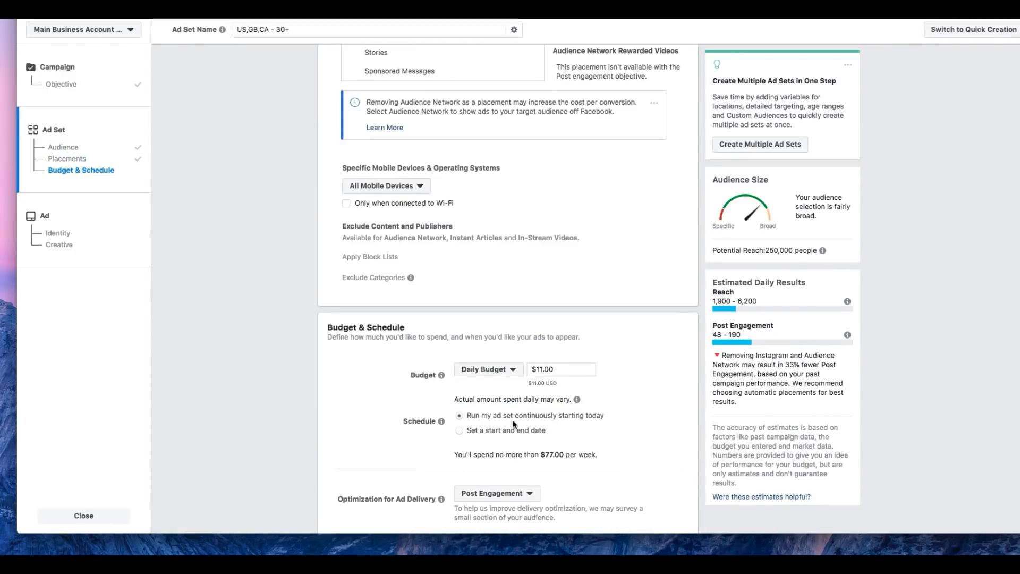
{"action": "double_click", "coordinate": [558, 371]}
{"action": "type", "text": "5.00"}
{"action": "left_click", "coordinate": [602, 375]}
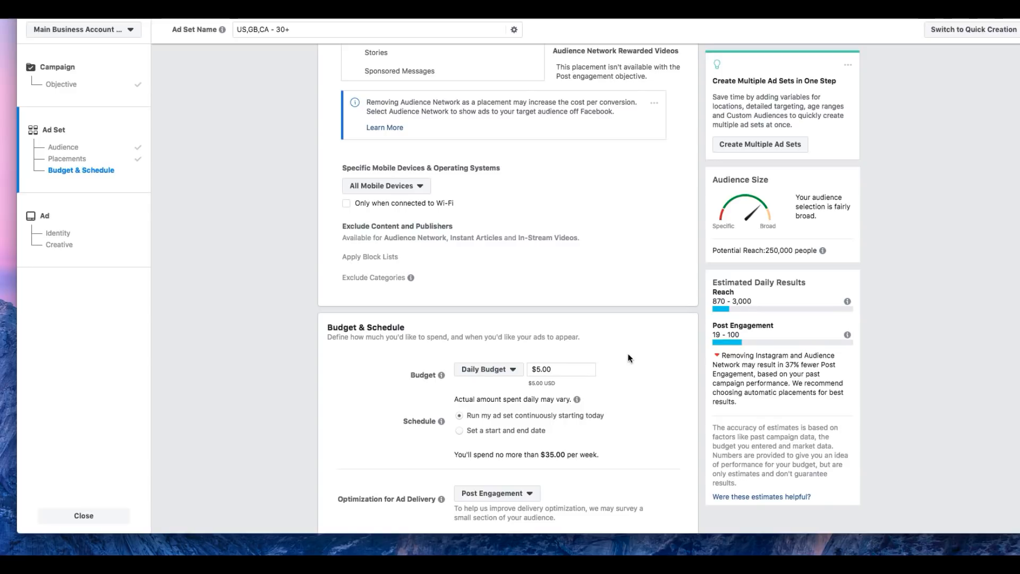
Step: Review the ad set's targeting, placements and budget, and continue to the ad setup
{"action": "scroll", "coordinate": [616, 358], "scroll_direction": "up", "scroll_amount": 10}
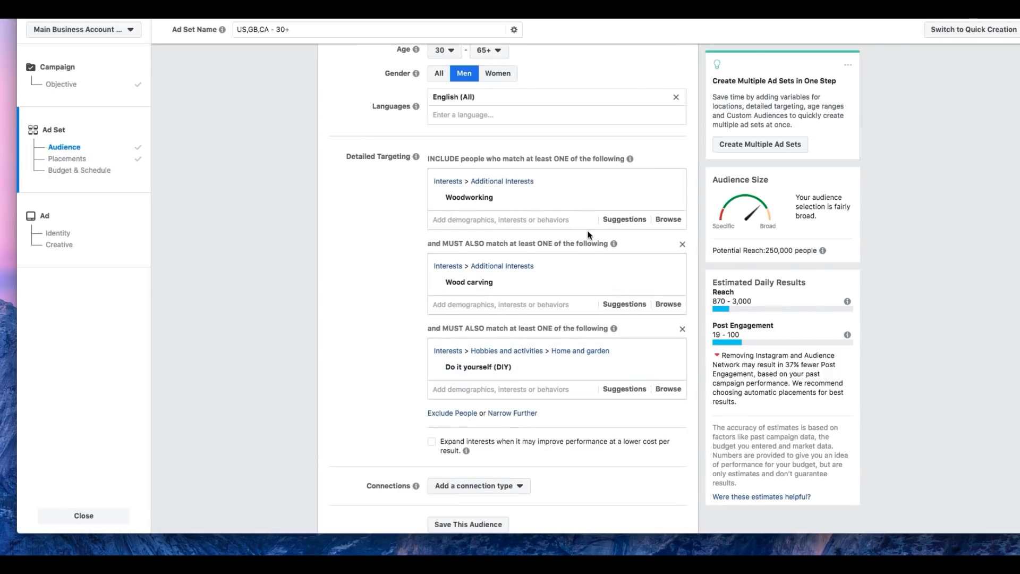
{"action": "left_click", "coordinate": [616, 219]}
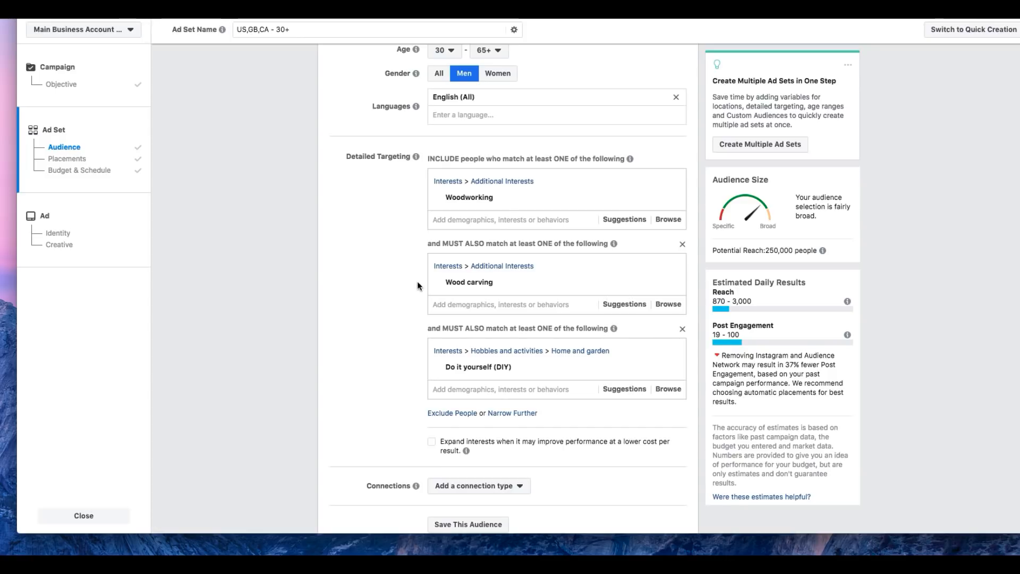
{"action": "mouse_move", "coordinate": [504, 188]}
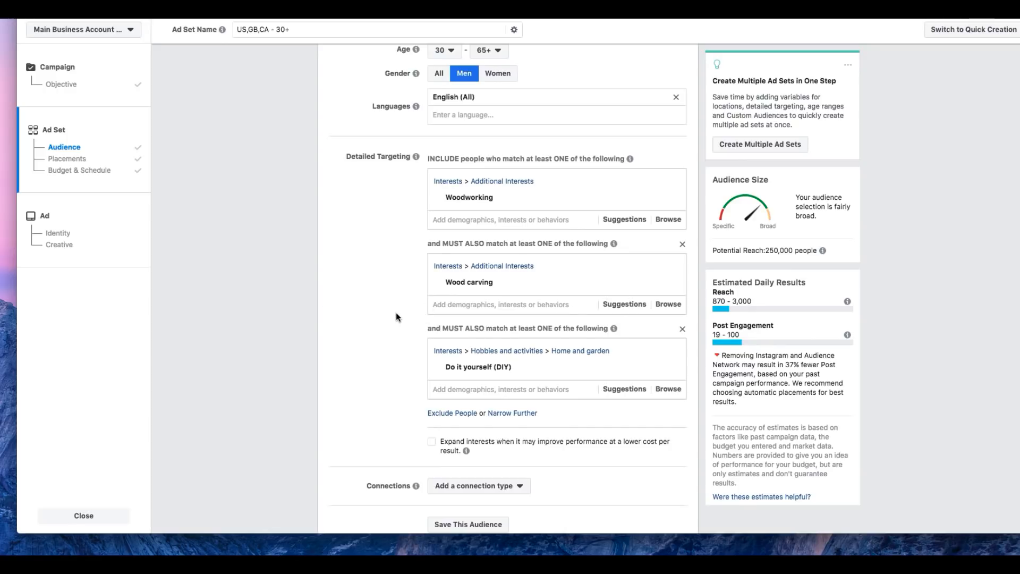
{"action": "scroll", "coordinate": [396, 316], "scroll_direction": "down", "scroll_amount": 3}
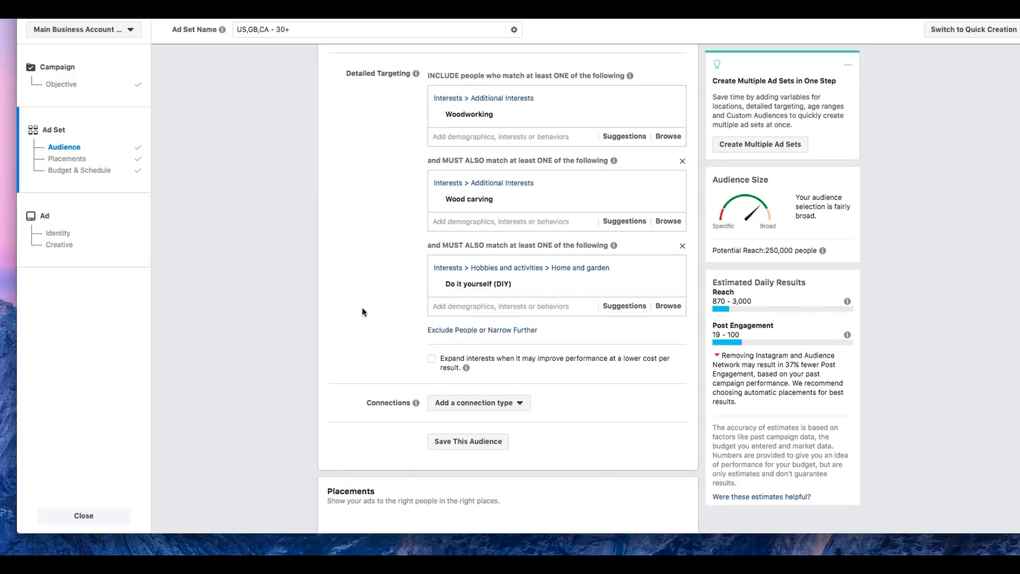
{"action": "scroll", "coordinate": [356, 321], "scroll_direction": "down", "scroll_amount": 10}
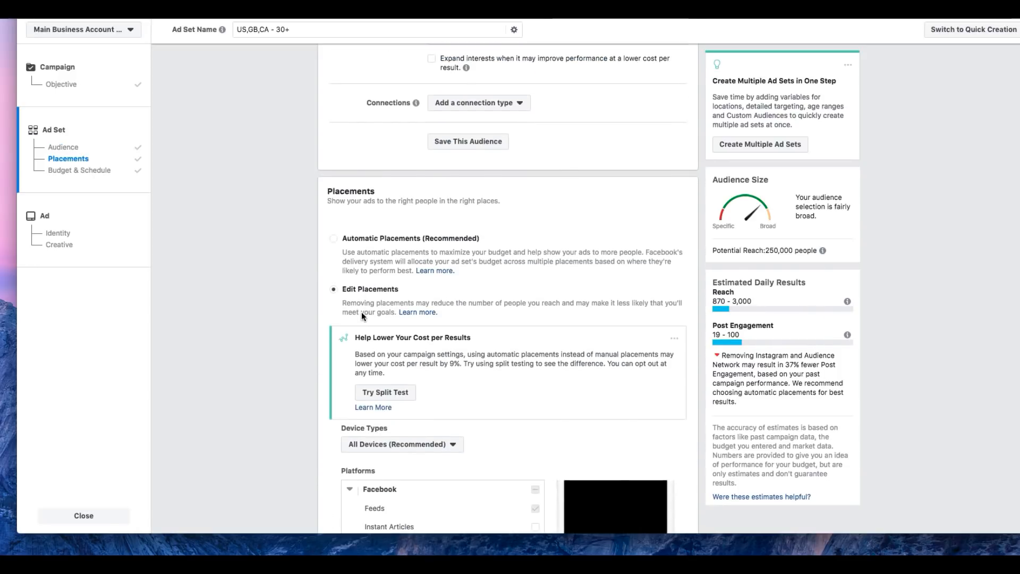
{"action": "scroll", "coordinate": [482, 311], "scroll_direction": "down", "scroll_amount": 14}
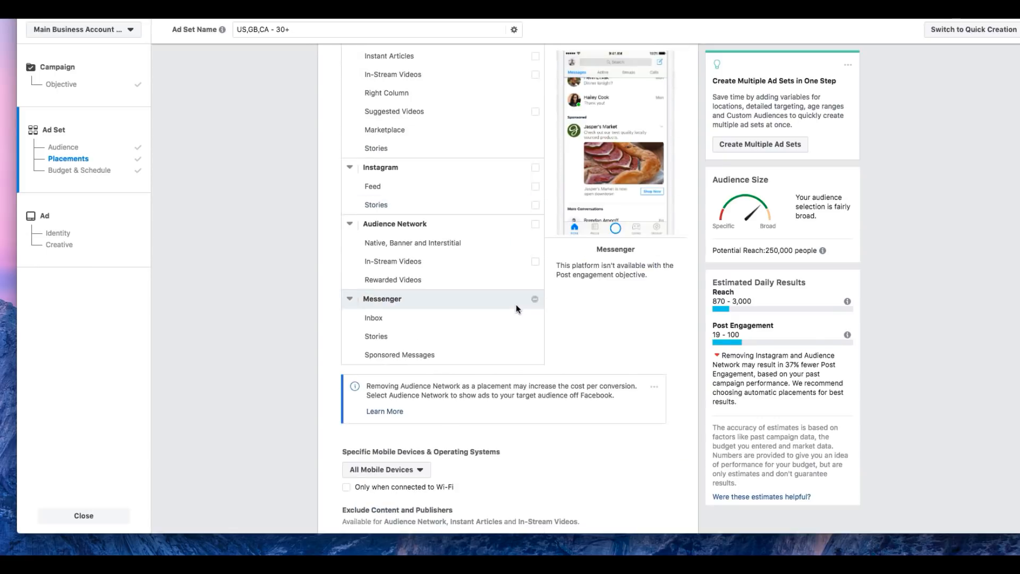
{"action": "scroll", "coordinate": [516, 306], "scroll_direction": "down", "scroll_amount": 5}
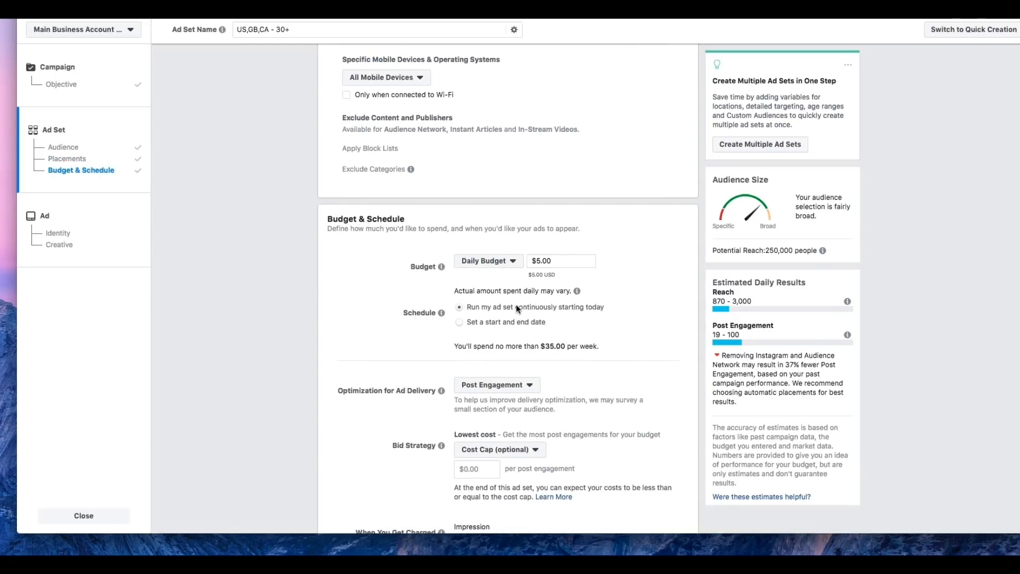
{"action": "scroll", "coordinate": [515, 307], "scroll_direction": "down", "scroll_amount": 4}
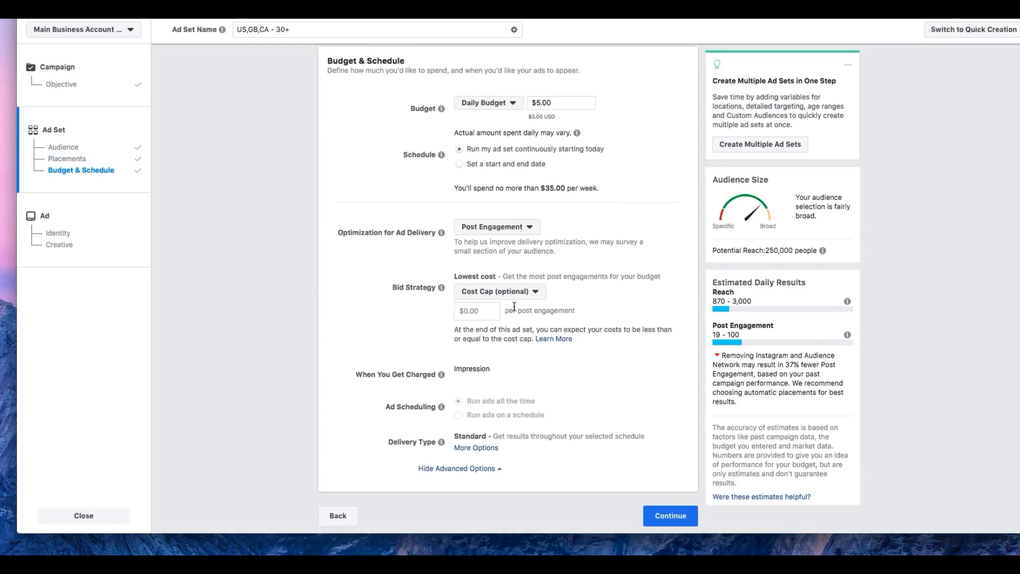
{"action": "left_click", "coordinate": [654, 512]}
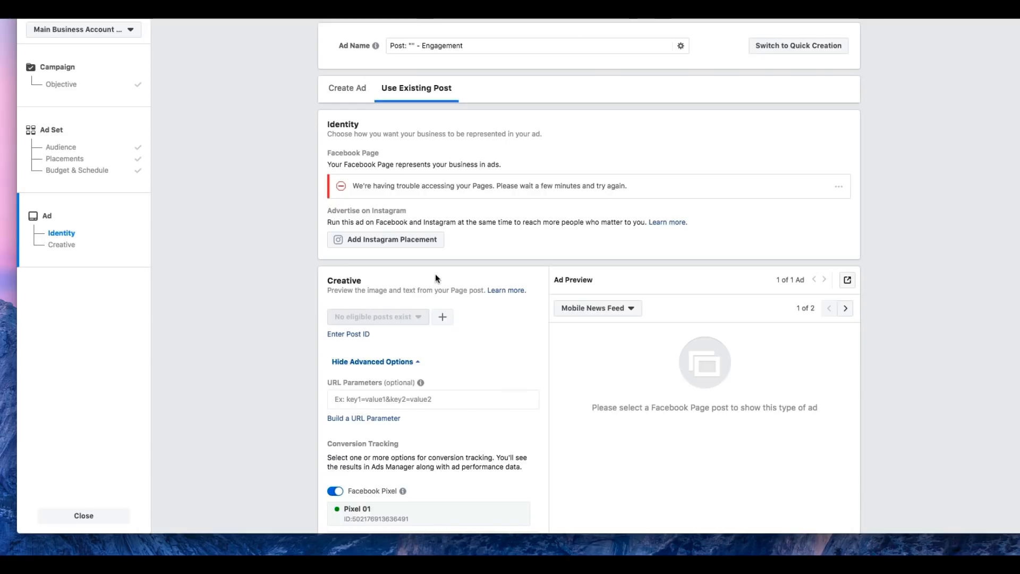
Step: Examine the ad's identity, existing-post creative and Facebook Pixel conversion tracking settings
{"action": "scroll", "coordinate": [537, 286], "scroll_direction": "down", "scroll_amount": 5}
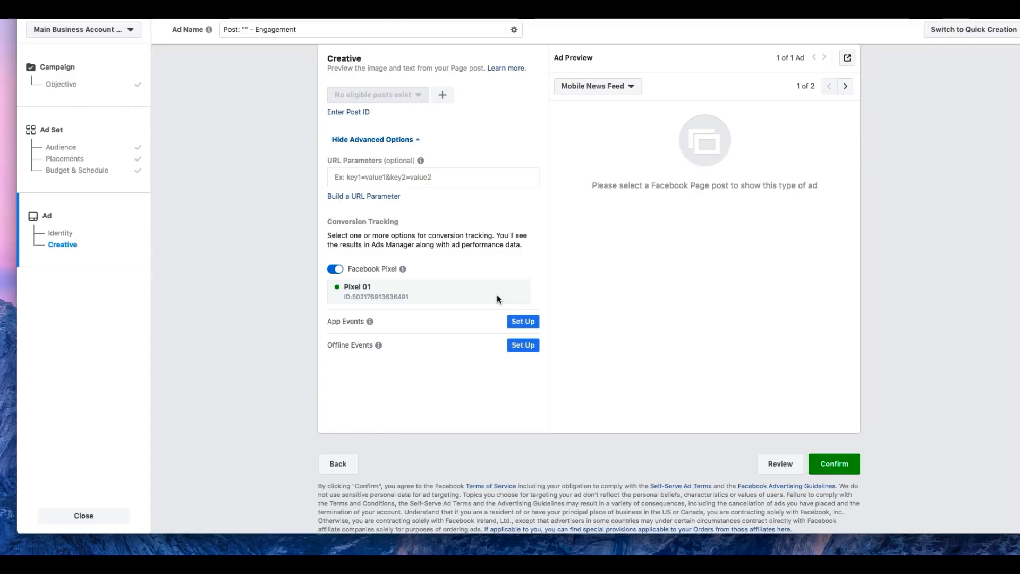
{"action": "scroll", "coordinate": [496, 298], "scroll_direction": "up", "scroll_amount": 3}
{"action": "scroll", "coordinate": [495, 306], "scroll_direction": "up", "scroll_amount": 3}
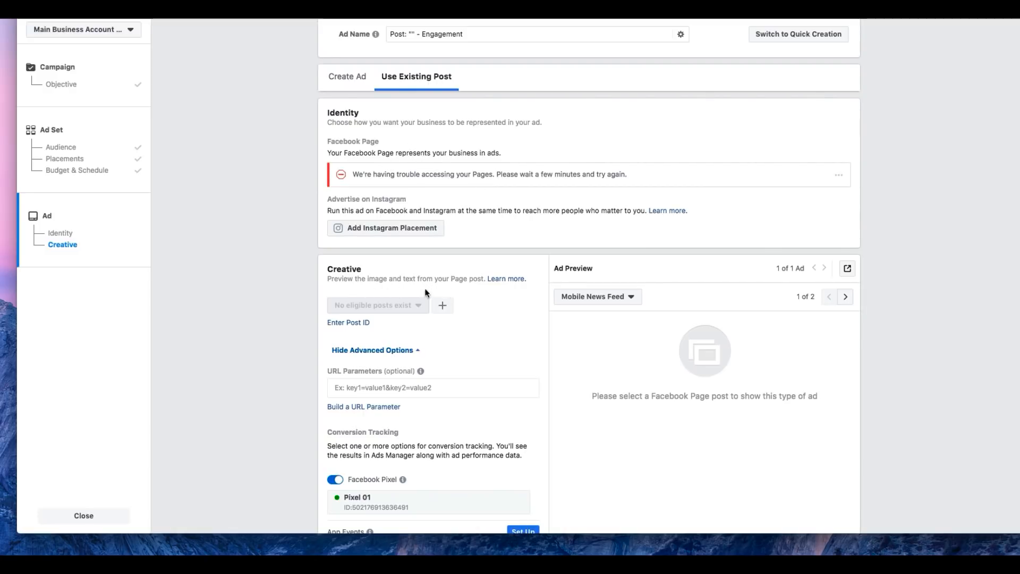
{"action": "scroll", "coordinate": [426, 293], "scroll_direction": "down", "scroll_amount": 2}
{"action": "scroll", "coordinate": [425, 288], "scroll_direction": "down", "scroll_amount": 1}
{"action": "scroll", "coordinate": [425, 288], "scroll_direction": "up", "scroll_amount": 3}
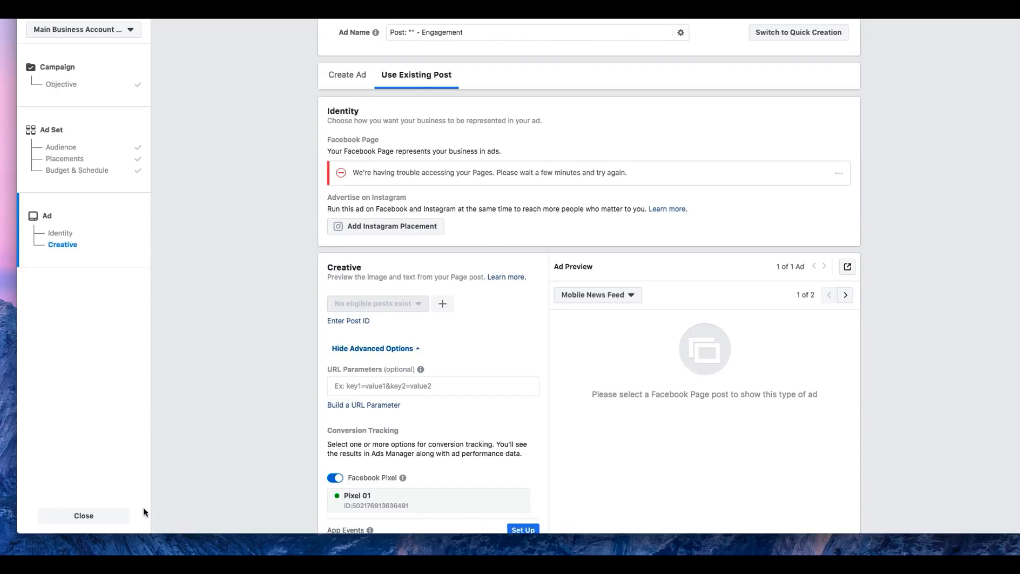
Step: Close the ad creation to return to the campaign list and dismiss the View Setup tip
{"action": "left_click", "coordinate": [126, 522]}
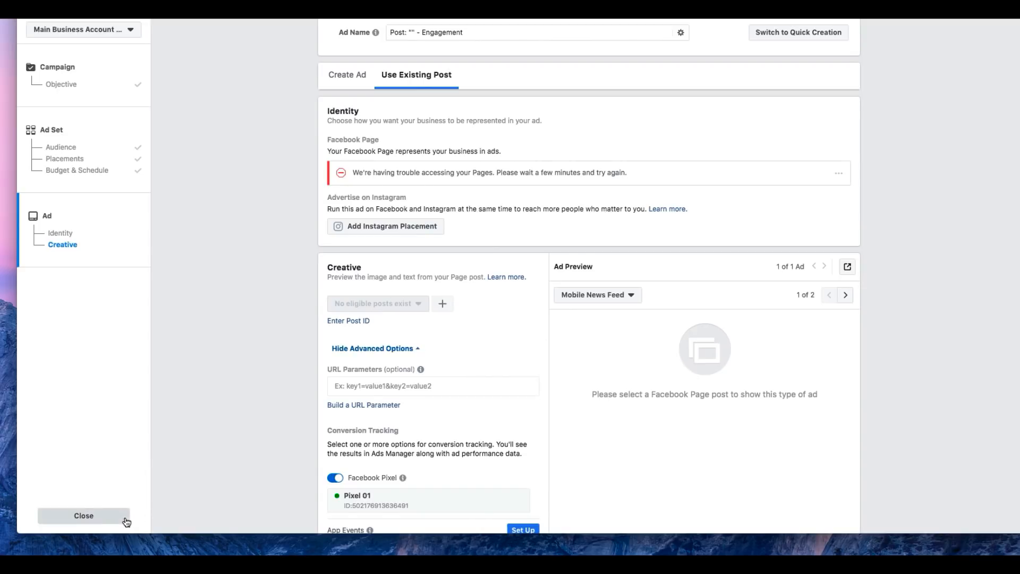
{"action": "left_click", "coordinate": [499, 213]}
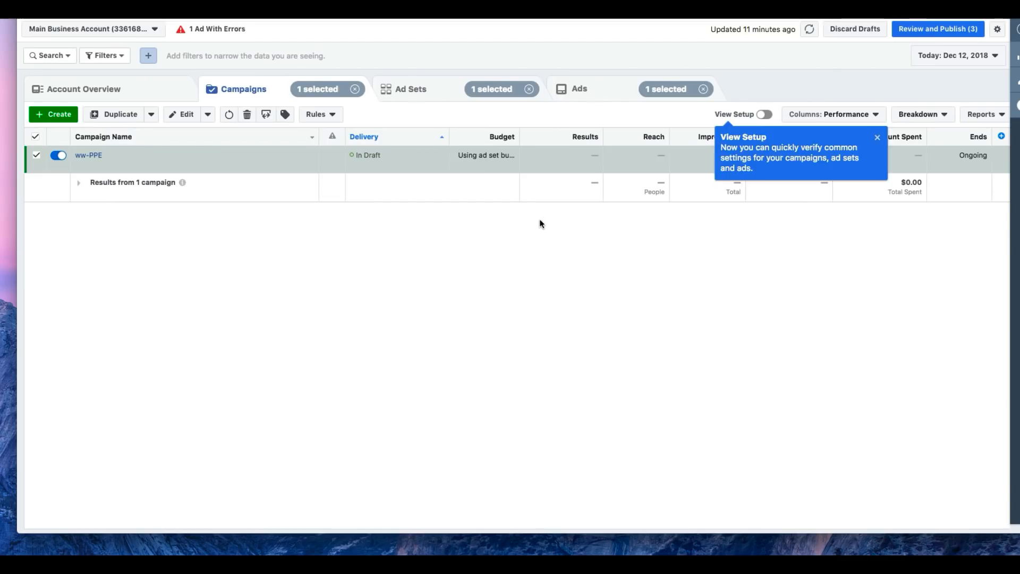
{"action": "left_click", "coordinate": [877, 138]}
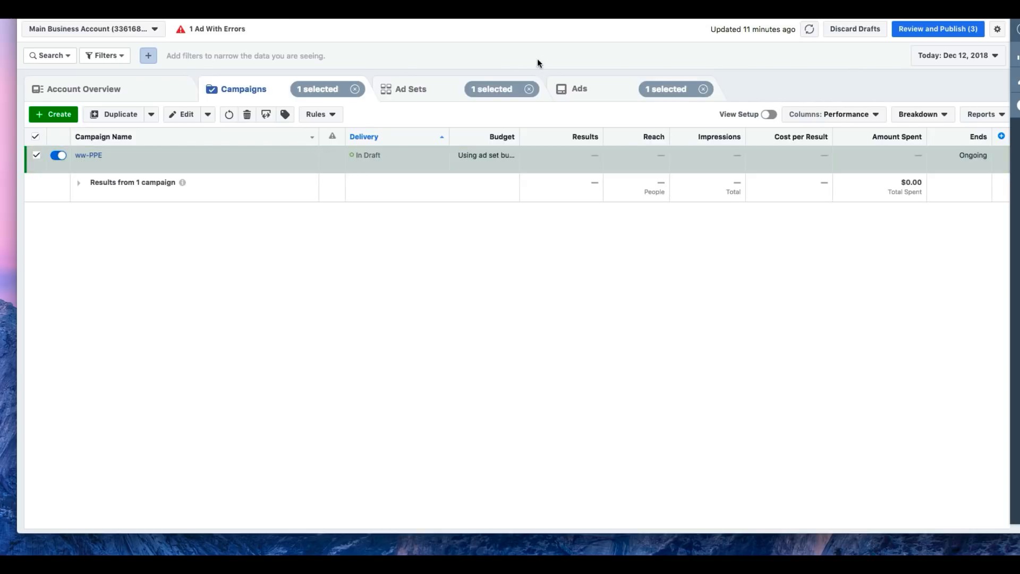
{"action": "left_click", "coordinate": [443, 136]}
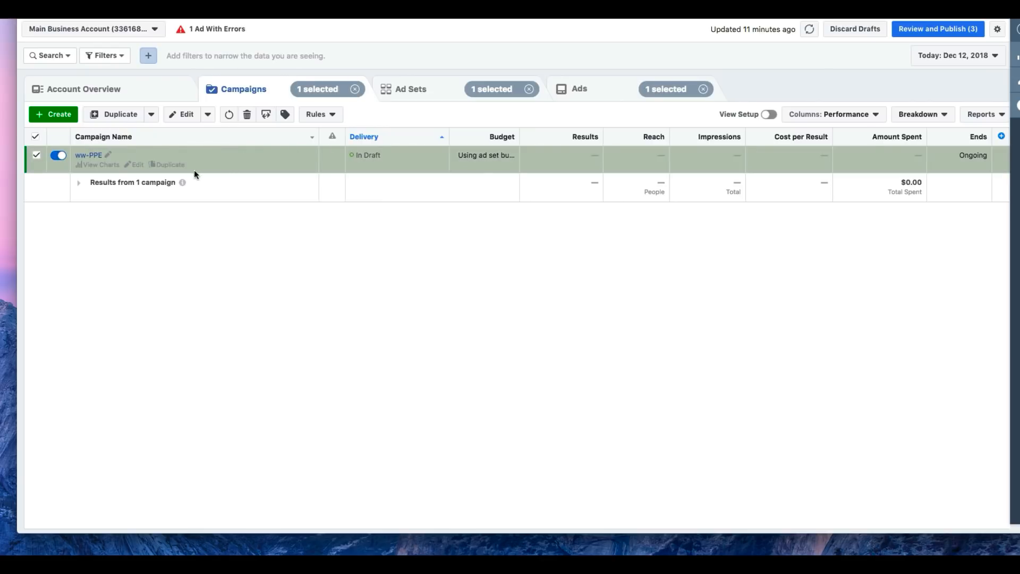
Step: Create a new campaign with the Video views objective, replace its default campaign name, and continue to the ad set
{"action": "mouse_move", "coordinate": [182, 177]}
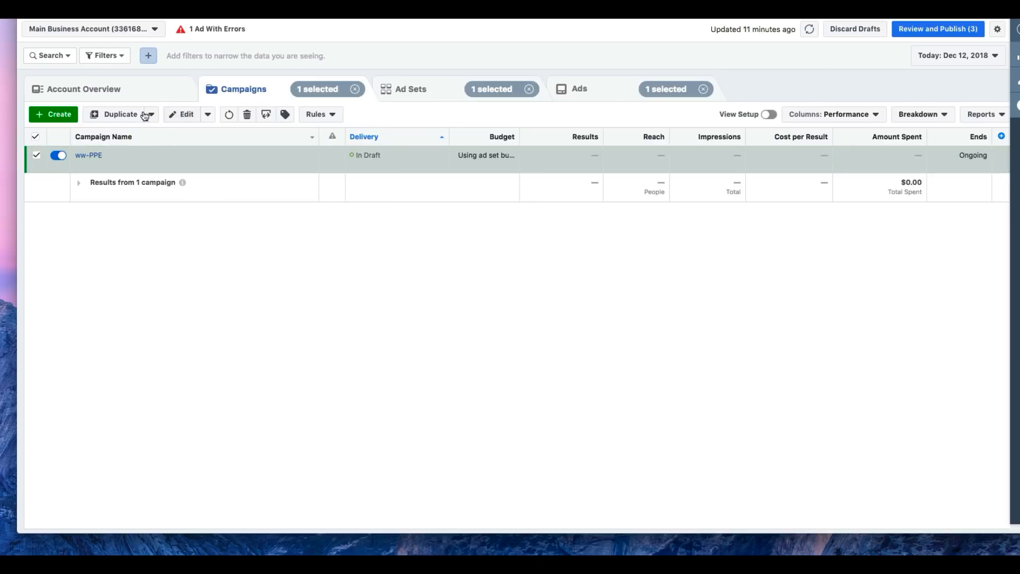
{"action": "left_click", "coordinate": [58, 114]}
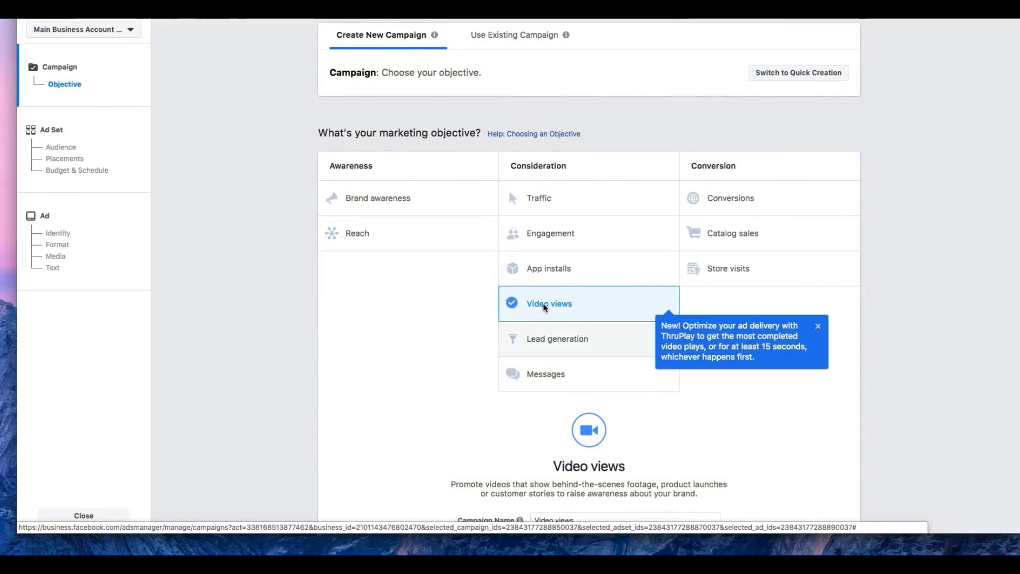
{"action": "scroll", "coordinate": [538, 374], "scroll_direction": "down", "scroll_amount": 3}
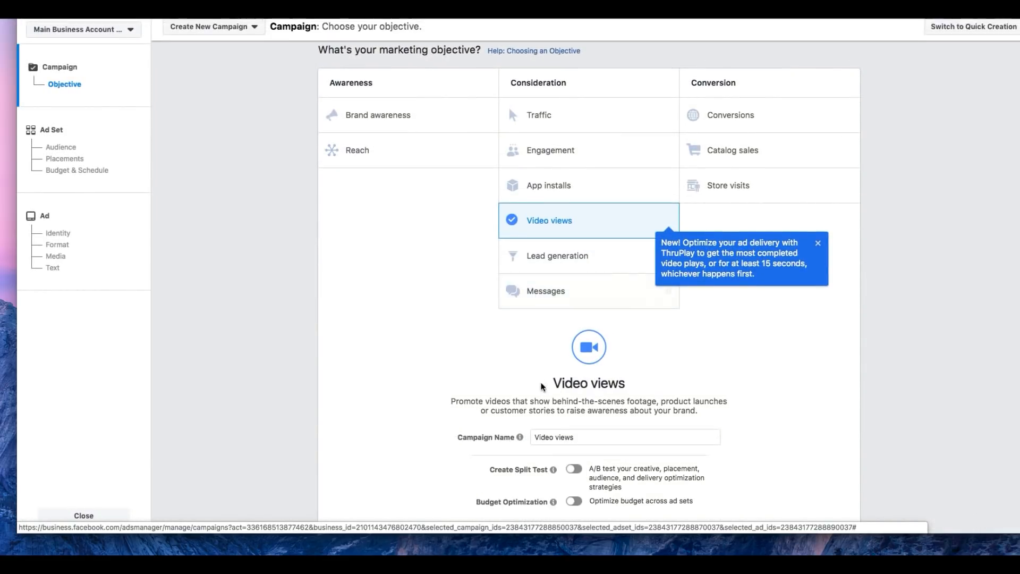
{"action": "triple_click", "coordinate": [573, 386]}
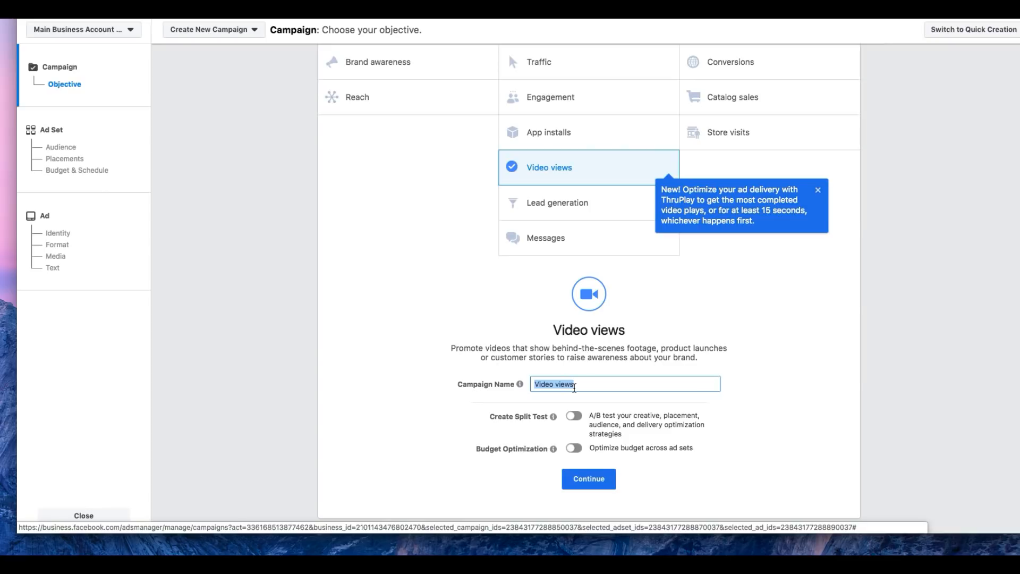
{"action": "type", "text": "ww-VV"}
{"action": "left_click", "coordinate": [602, 486]}
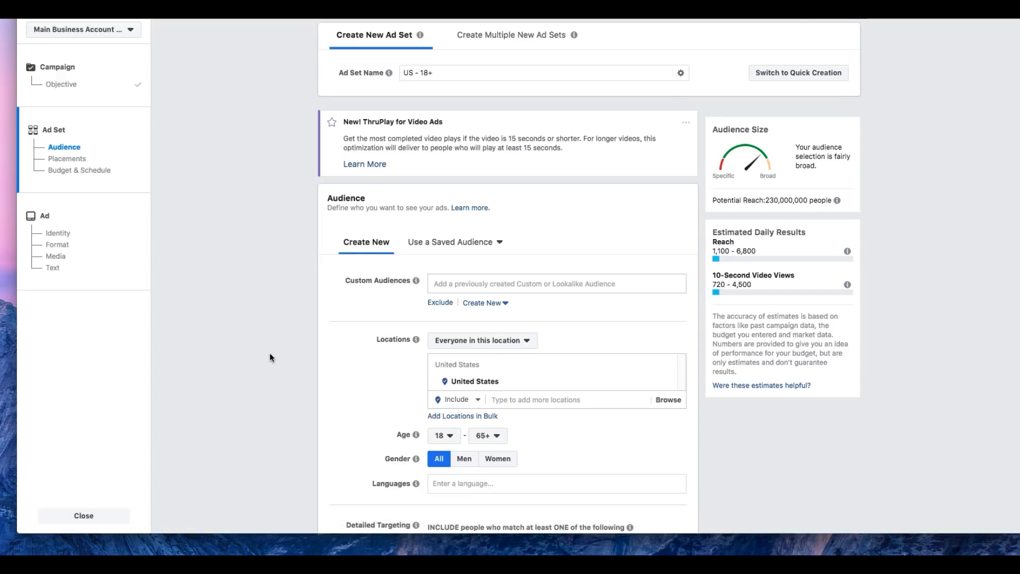
Step: Add the United Kingdom and Canada to the ad set's audience locations
{"action": "scroll", "coordinate": [269, 349], "scroll_direction": "down", "scroll_amount": 3}
{"action": "left_click", "coordinate": [541, 287]}
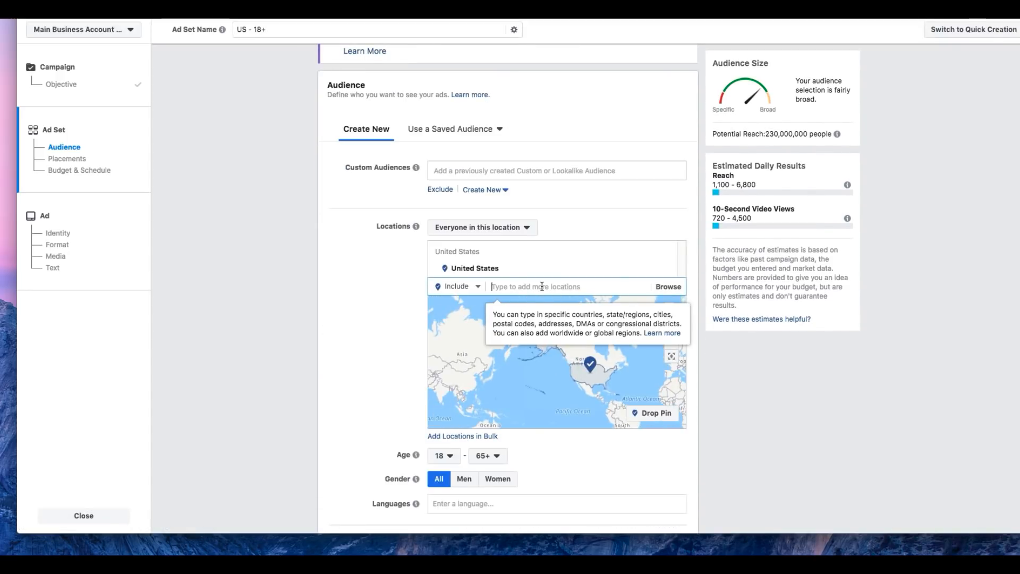
{"action": "type", "text": "united"}
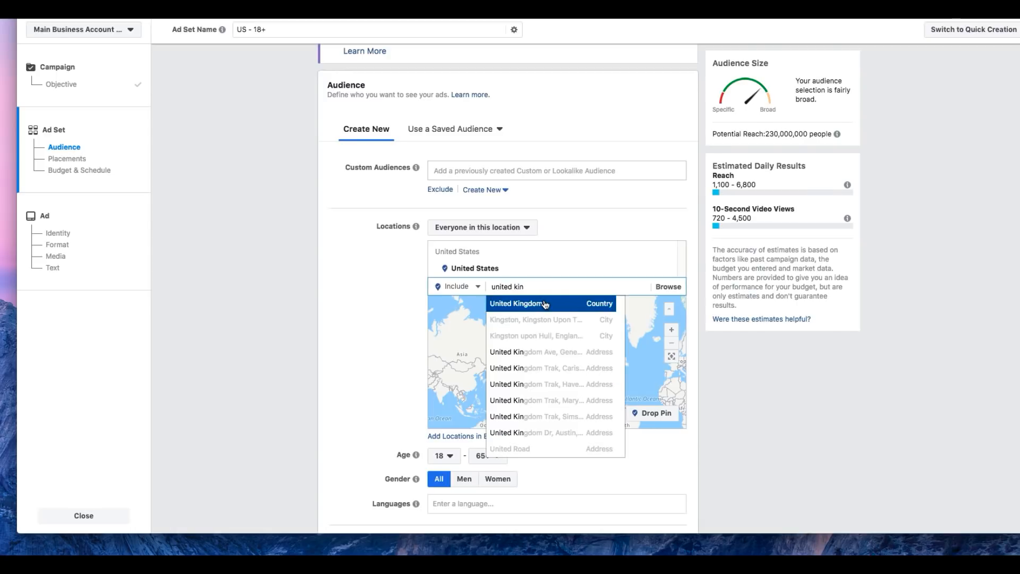
{"action": "type", "text": " kin"}
{"action": "left_click", "coordinate": [545, 304]}
{"action": "type", "text": "ca"}
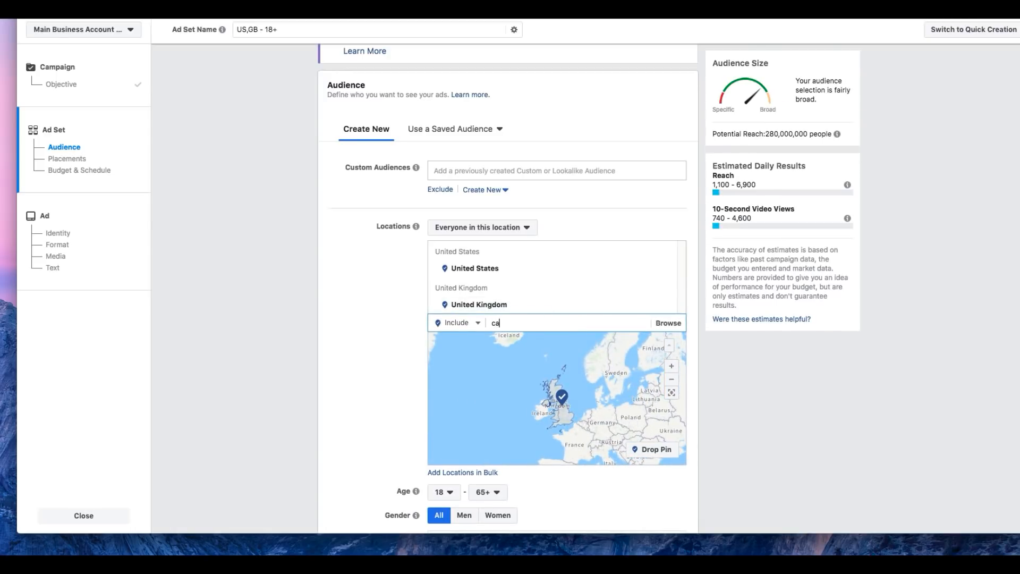
{"action": "type", "text": "nad"}
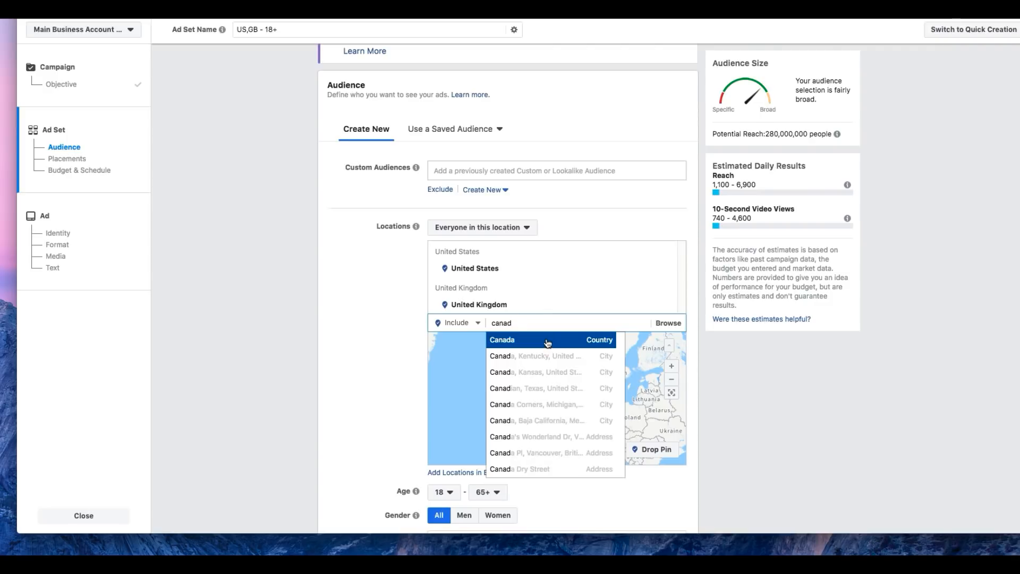
{"action": "left_click", "coordinate": [547, 340]}
Step: Add Brazil and Mexico to the ad set's audience locations
{"action": "type", "text": "brazil"}
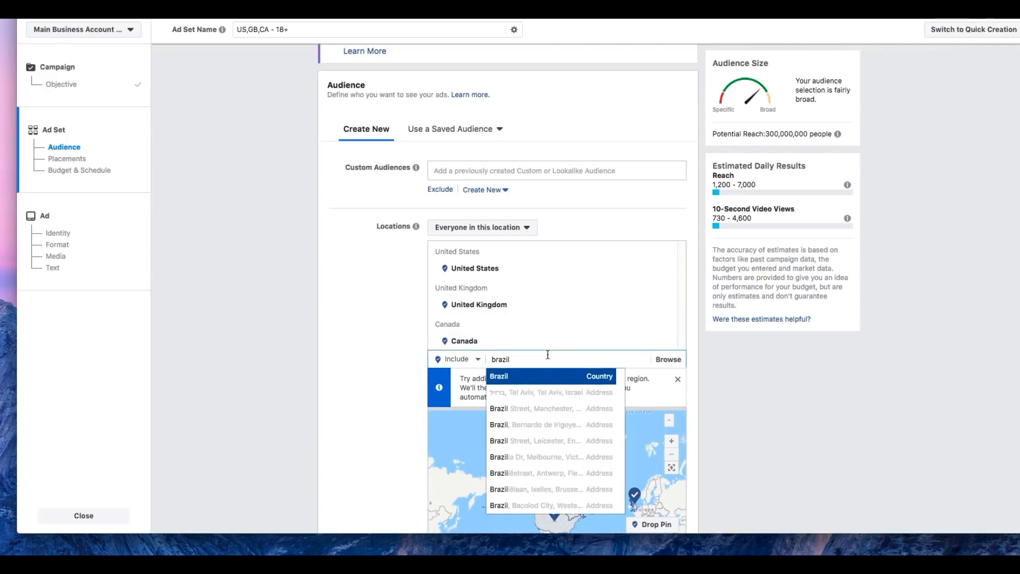
{"action": "left_click", "coordinate": [546, 378]}
{"action": "type", "text": "m"}
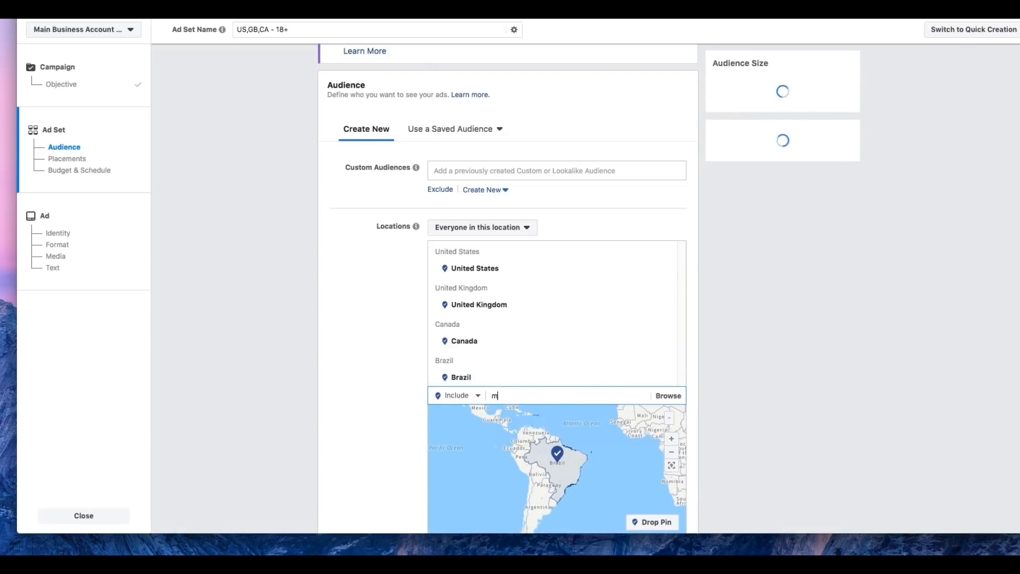
{"action": "type", "text": "exciico"}
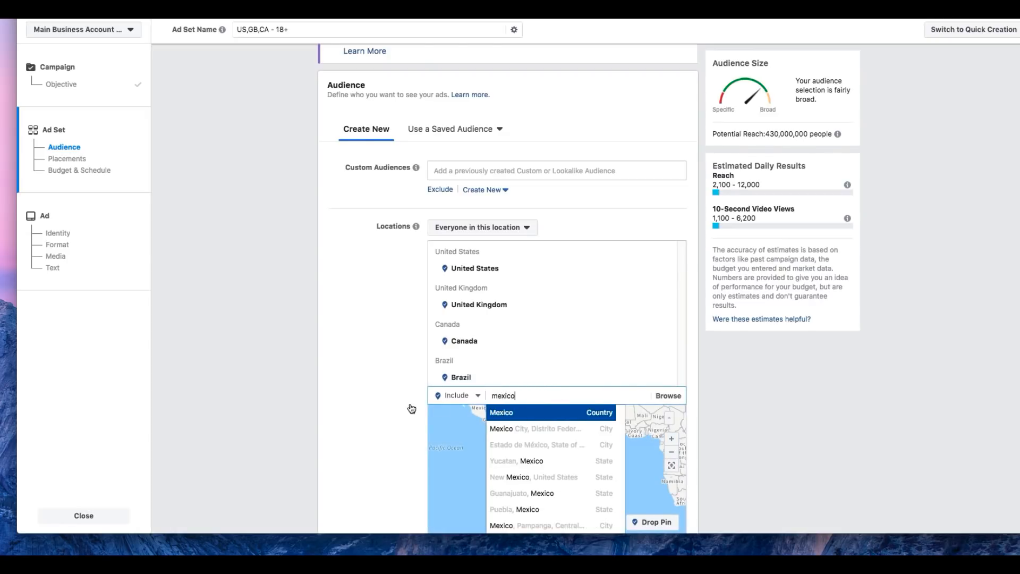
{"action": "key", "text": "Return"}
Step: Set the audience's minimum age to 30, its gender to Men and its language to English (All)
{"action": "scroll", "coordinate": [355, 407], "scroll_direction": "down", "scroll_amount": 5}
{"action": "mouse_move", "coordinate": [426, 307]}
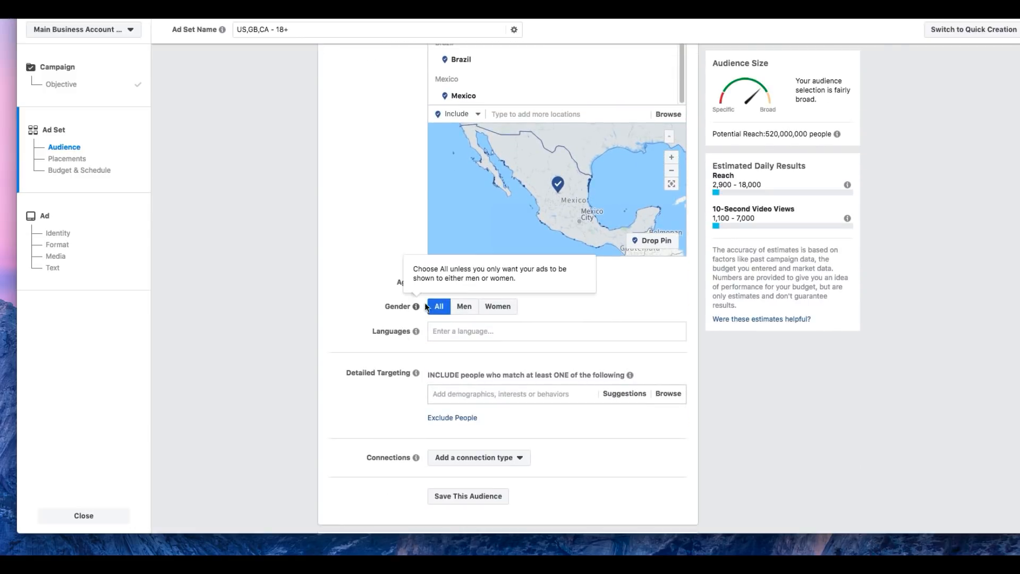
{"action": "left_click", "coordinate": [443, 283]}
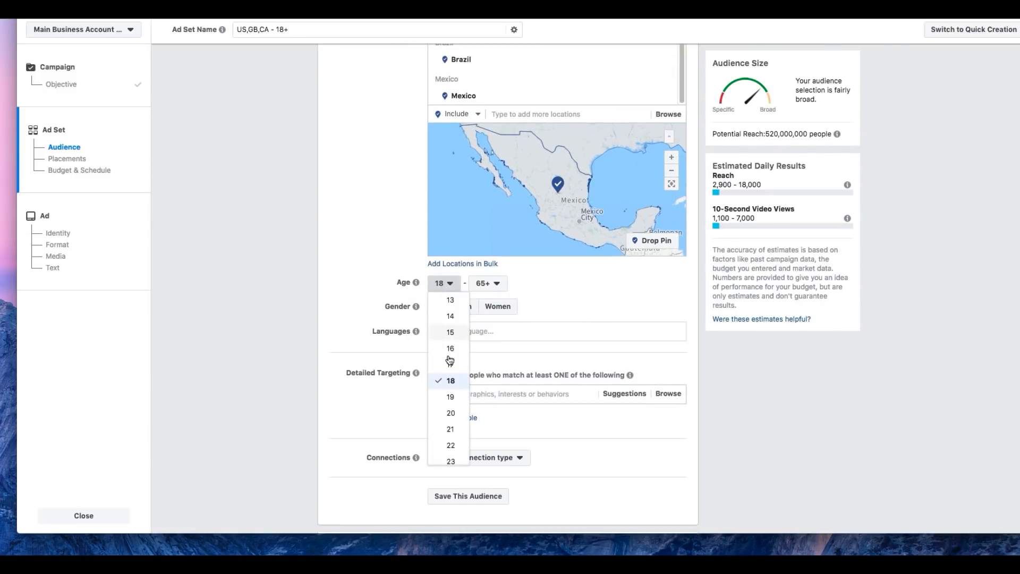
{"action": "left_click", "coordinate": [450, 397]}
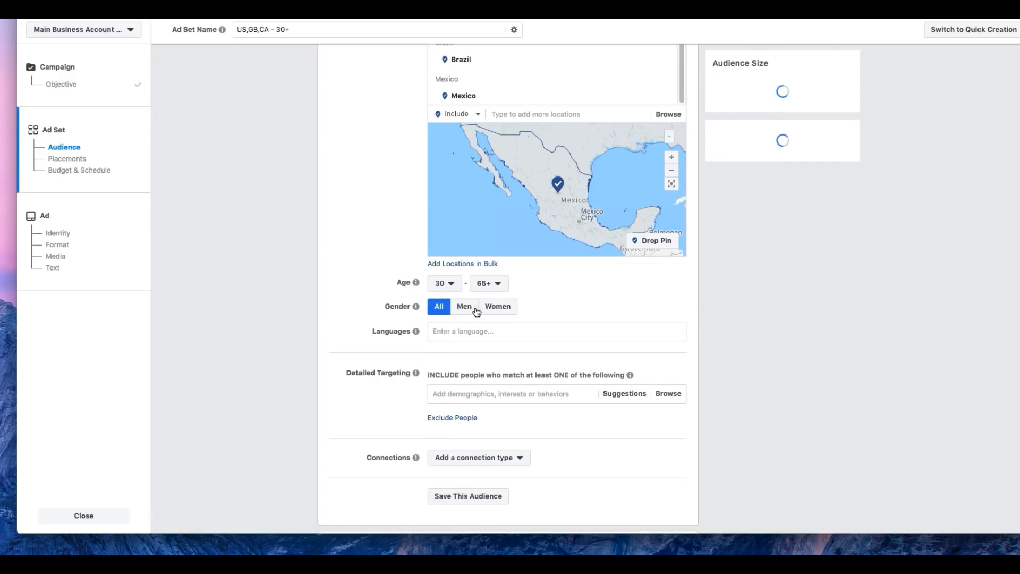
{"action": "left_click", "coordinate": [470, 312]}
{"action": "left_click", "coordinate": [471, 332]}
{"action": "type", "text": "e"}
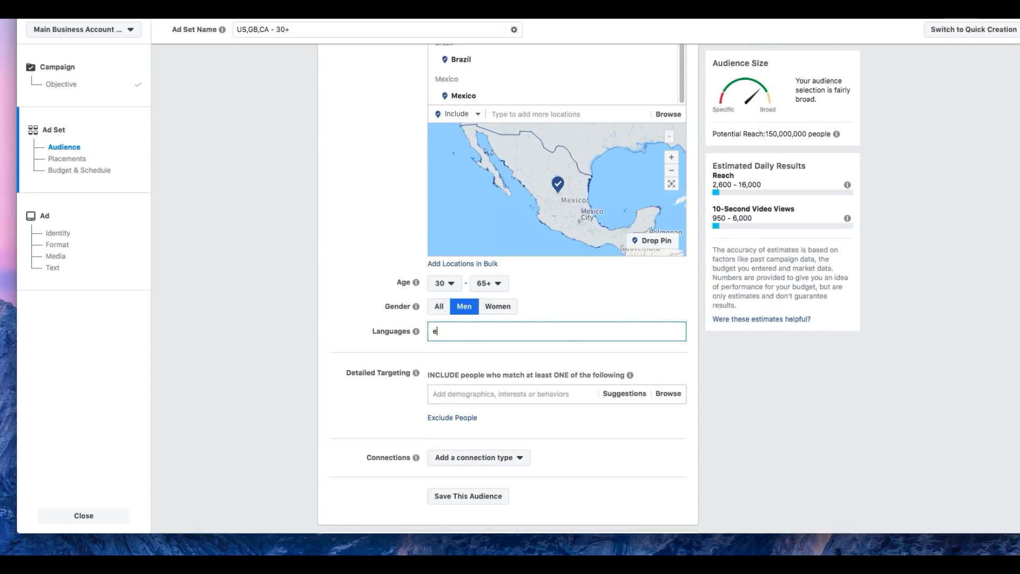
{"action": "left_click", "coordinate": [476, 354]}
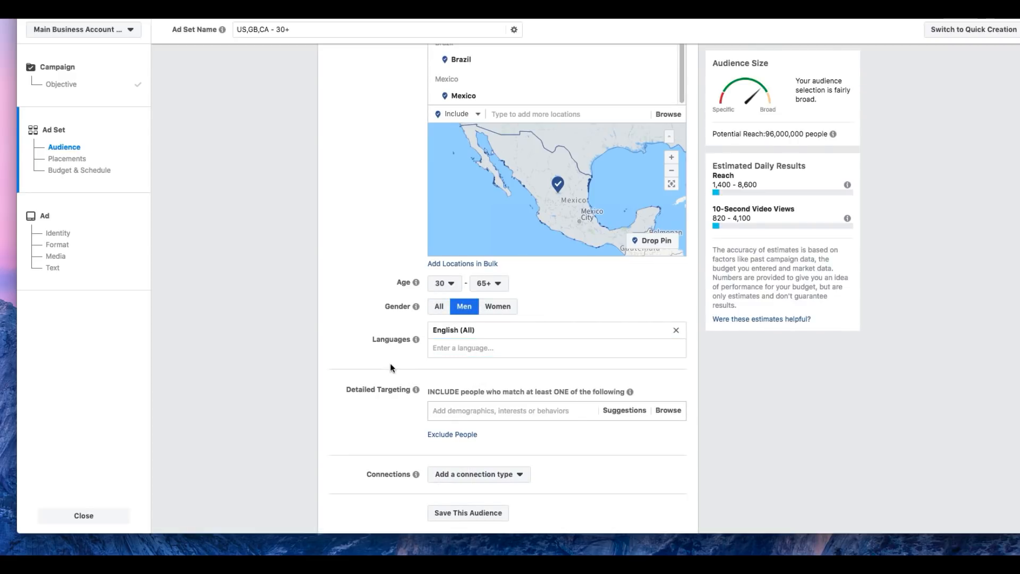
Step: Add Woodworking as an included interest in the detailed targeting
{"action": "scroll", "coordinate": [482, 403], "scroll_direction": "down", "scroll_amount": 1}
{"action": "left_click", "coordinate": [479, 392]}
{"action": "type", "text": "wood"}
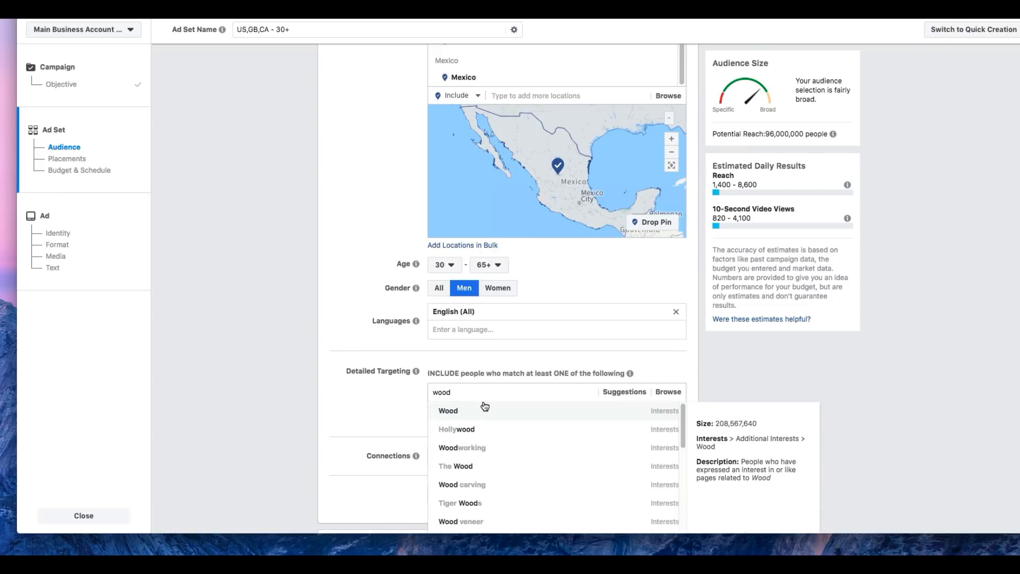
{"action": "key", "text": "Return"}
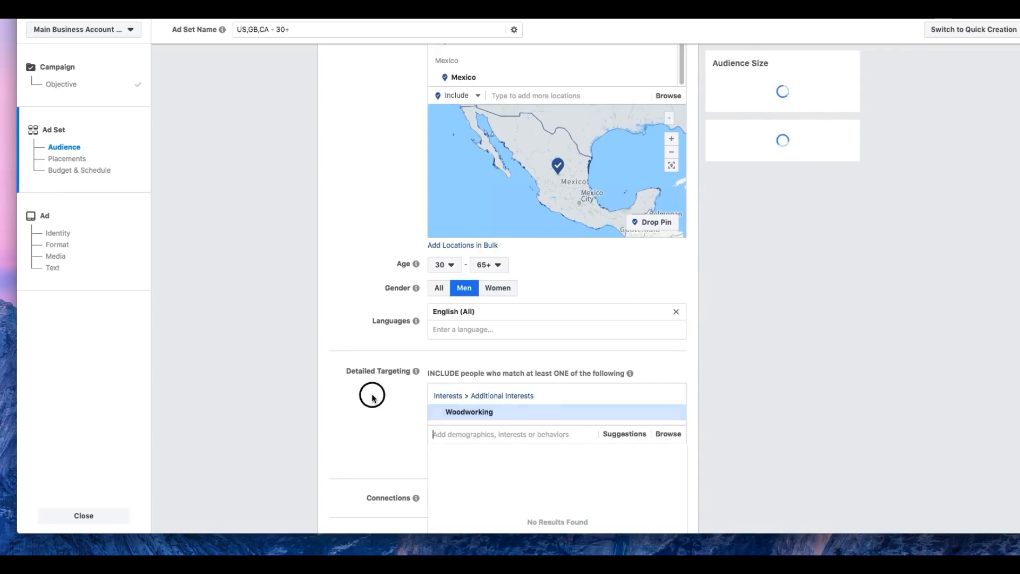
Step: Narrow the detailed targeting to people who must also match the Wood carving interest
{"action": "scroll", "coordinate": [374, 396], "scroll_direction": "down", "scroll_amount": 3}
{"action": "left_click", "coordinate": [502, 370]}
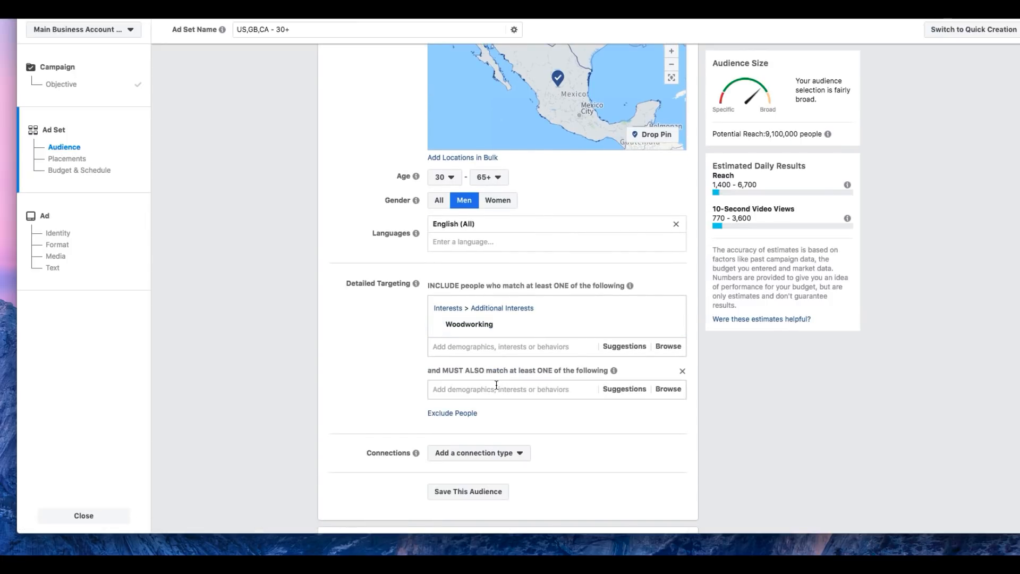
{"action": "left_click", "coordinate": [496, 384]}
{"action": "type", "text": "wood carving"}
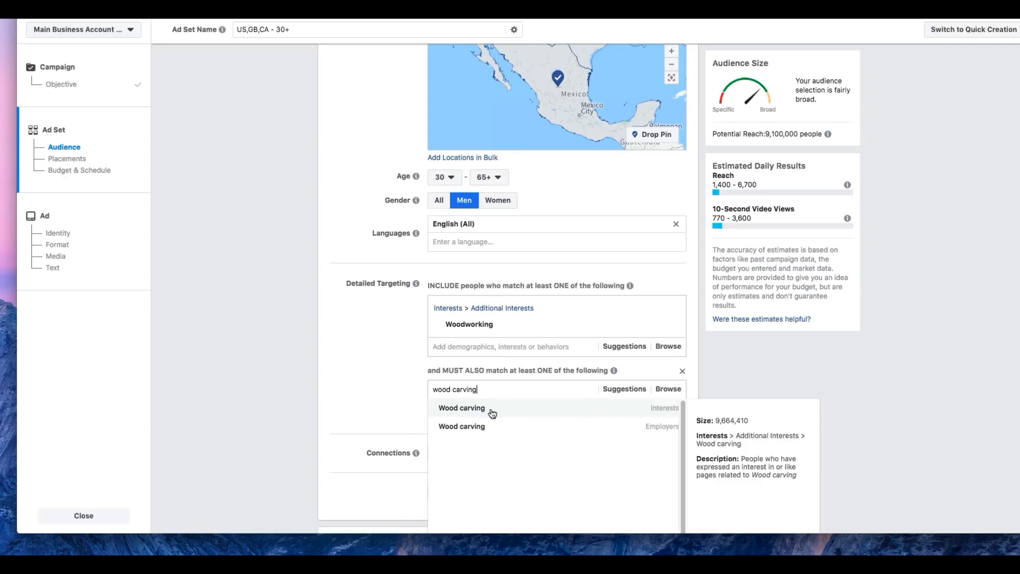
{"action": "left_click", "coordinate": [492, 413]}
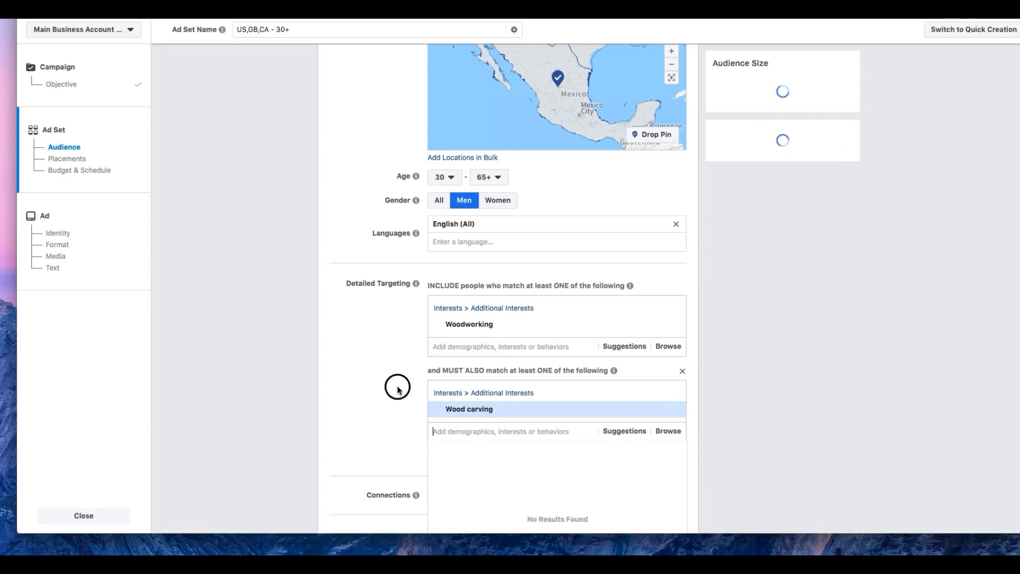
Step: Narrow the targeting further with the Do it yourself (DIY) interest as another must-also-match condition
{"action": "left_click", "coordinate": [531, 459]}
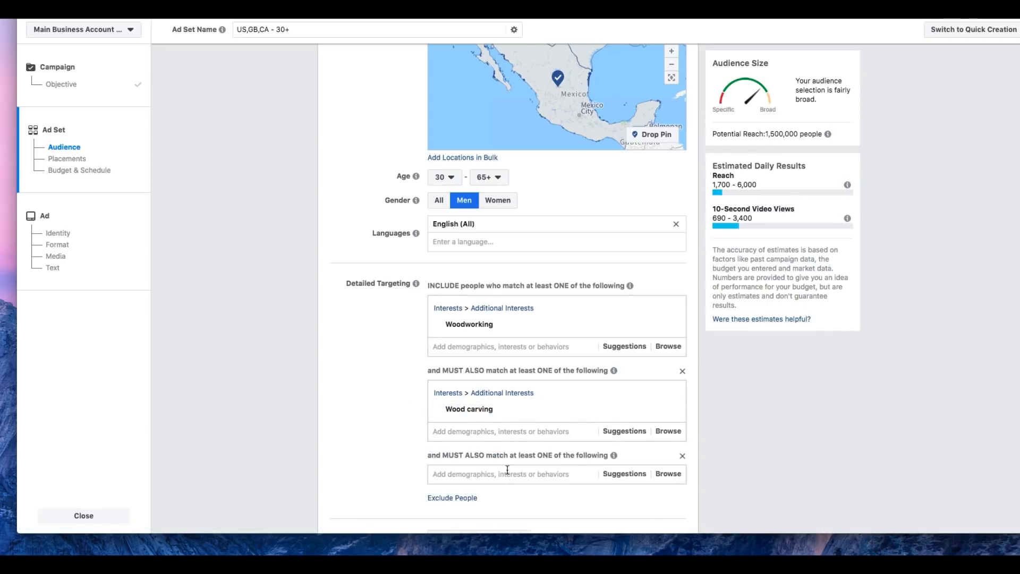
{"action": "type", "text": "diy"}
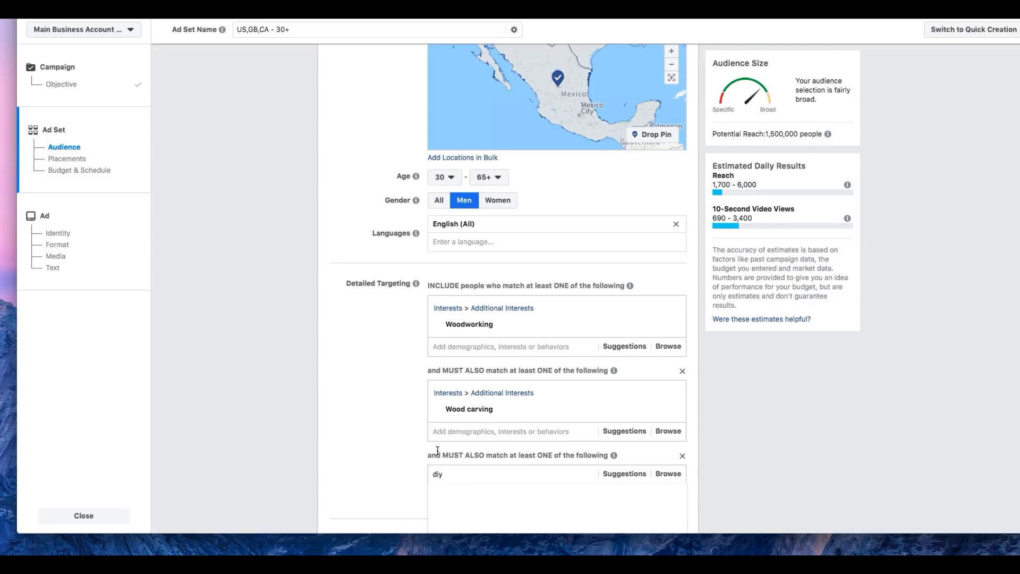
{"action": "scroll", "coordinate": [388, 444], "scroll_direction": "down", "scroll_amount": 3}
{"action": "left_click", "coordinate": [469, 374]}
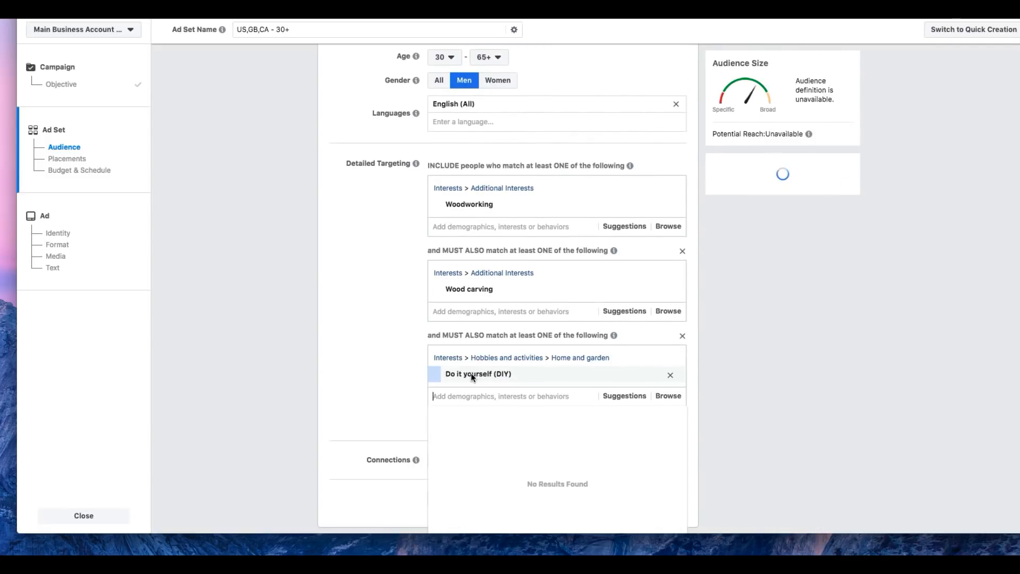
{"action": "left_click", "coordinate": [374, 367]}
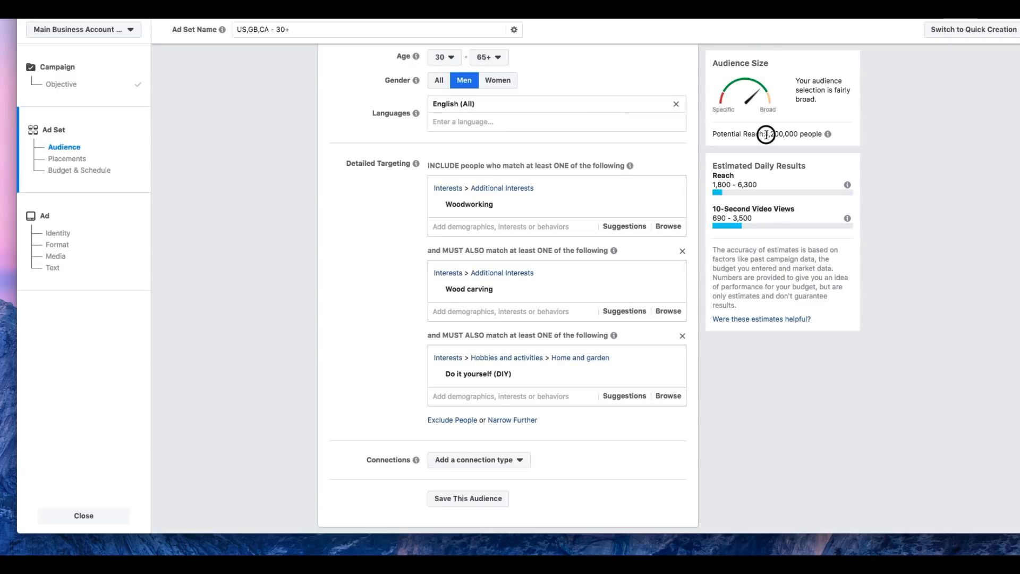
Step: Switch the ad set to edited placements and exclude the Instagram and Audience Network platforms
{"action": "scroll", "coordinate": [367, 363], "scroll_direction": "down", "scroll_amount": 5}
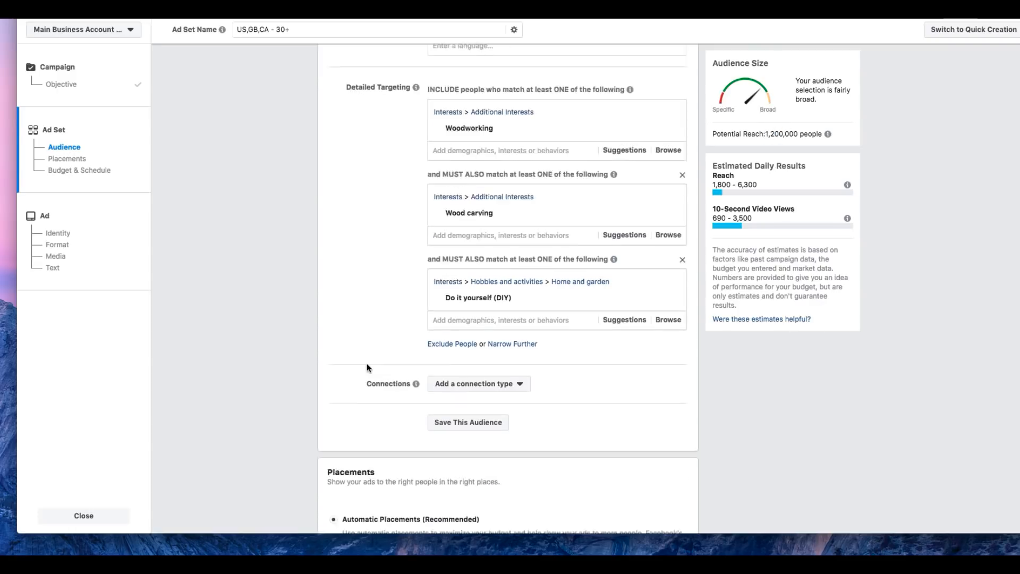
{"action": "left_click", "coordinate": [371, 394]}
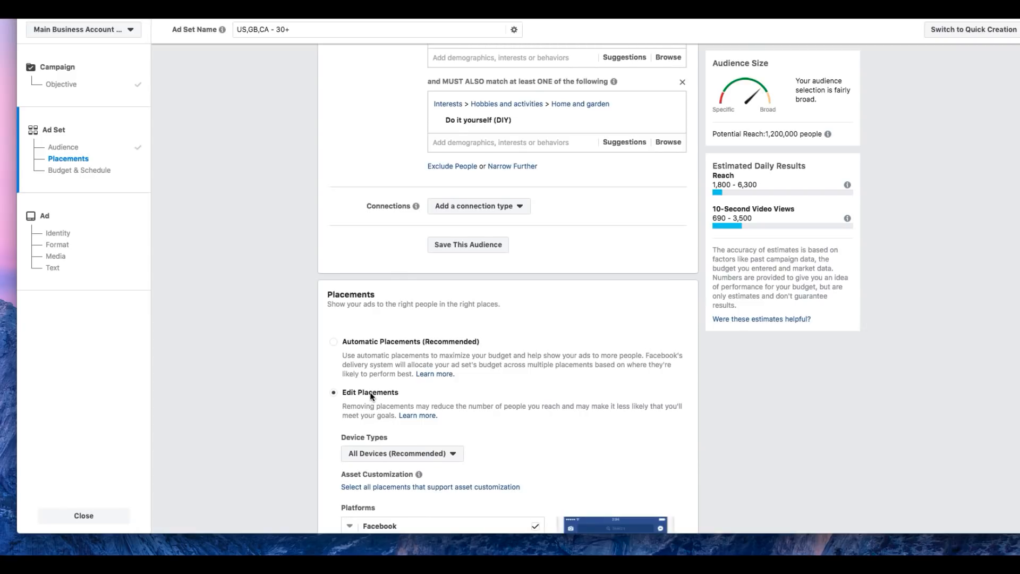
{"action": "scroll", "coordinate": [372, 396], "scroll_direction": "down", "scroll_amount": 5}
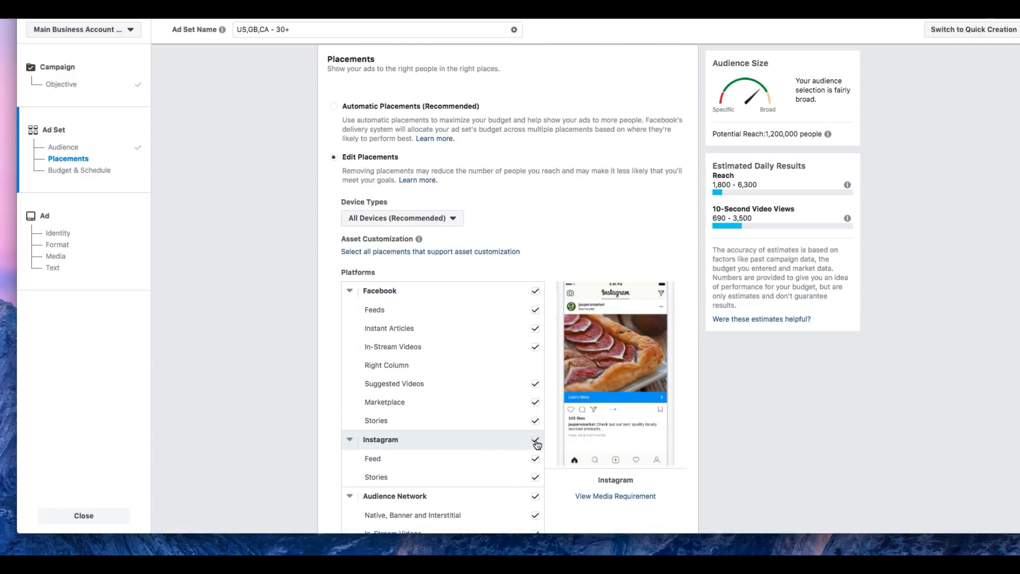
{"action": "left_click", "coordinate": [535, 440]}
{"action": "left_click", "coordinate": [535, 498]}
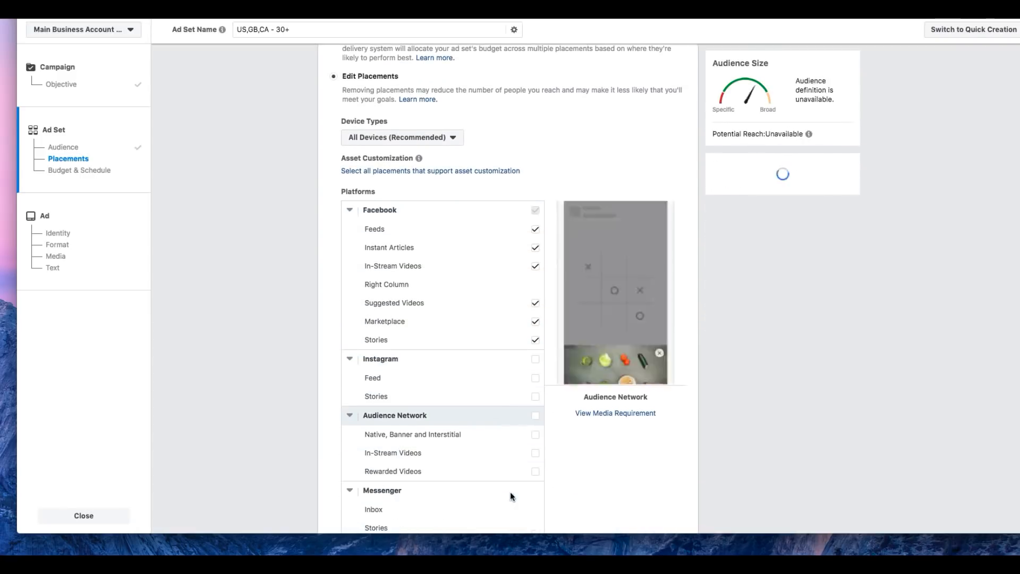
Step: Exclude Facebook Stories, Marketplace, Suggested Videos, In-Stream Videos and Instant Articles, keeping only the Feeds placement
{"action": "left_click", "coordinate": [535, 428]}
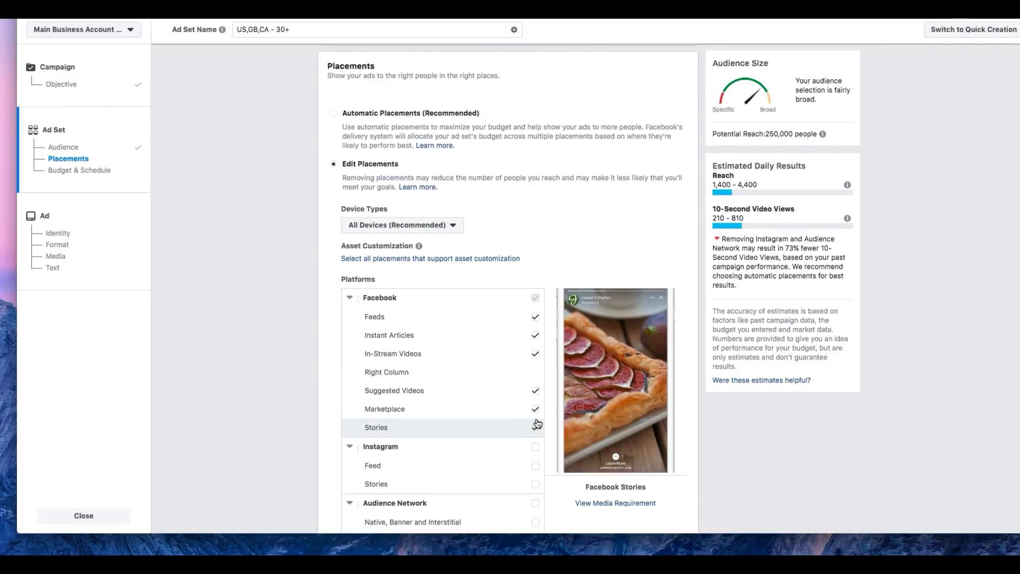
{"action": "left_click", "coordinate": [535, 408]}
{"action": "left_click", "coordinate": [534, 392]}
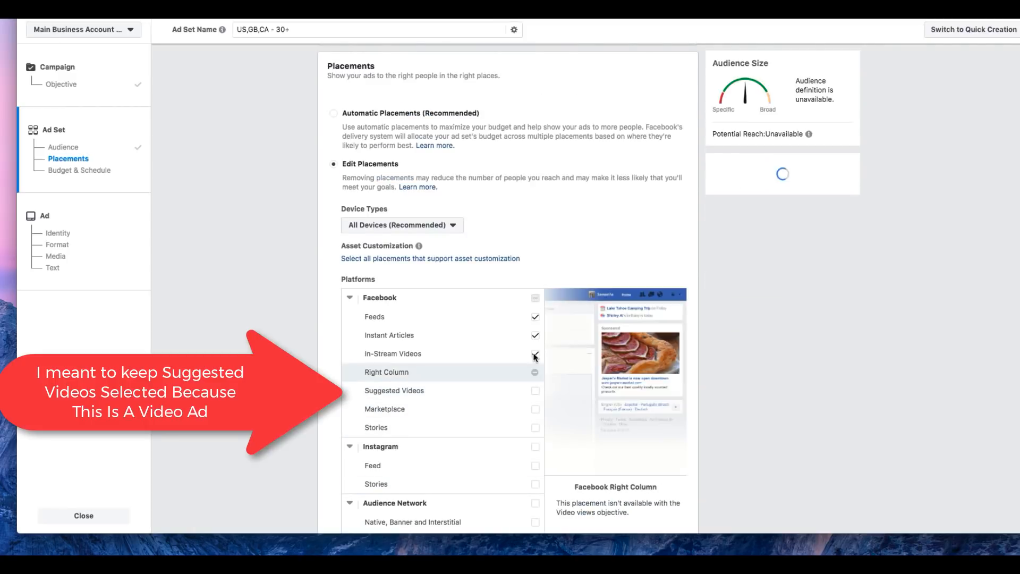
{"action": "left_click", "coordinate": [535, 354]}
{"action": "left_click", "coordinate": [536, 336]}
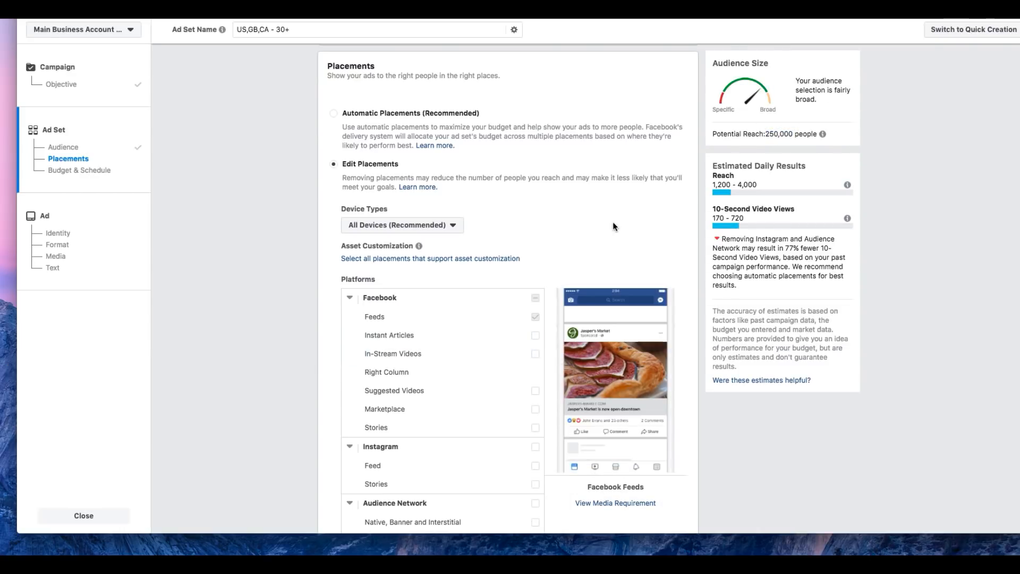
{"action": "scroll", "coordinate": [570, 251], "scroll_direction": "down", "scroll_amount": 6}
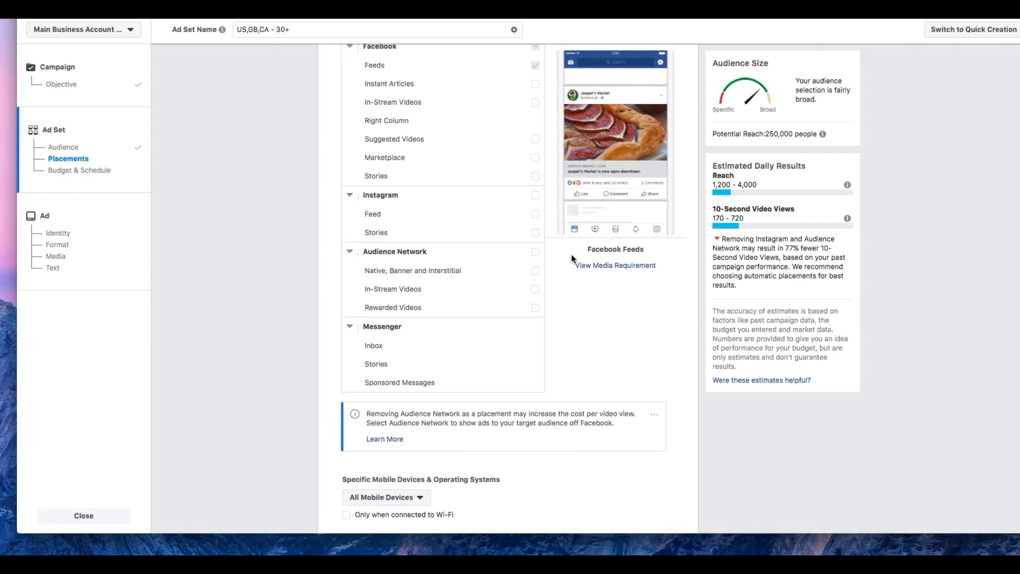
Step: Set the ad set's daily budget to $5.00
{"action": "scroll", "coordinate": [572, 256], "scroll_direction": "down", "scroll_amount": 3}
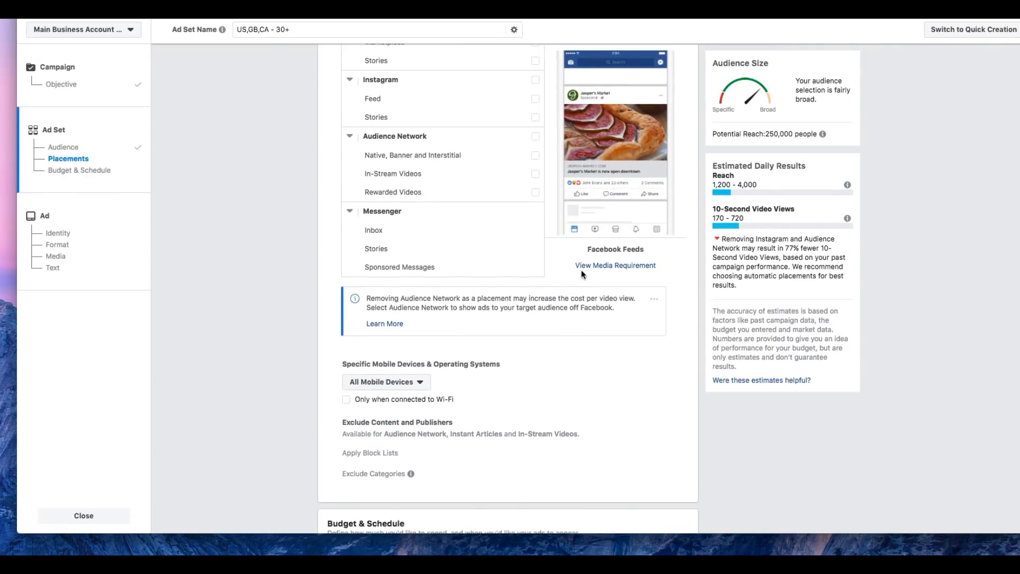
{"action": "scroll", "coordinate": [581, 274], "scroll_direction": "down", "scroll_amount": 1}
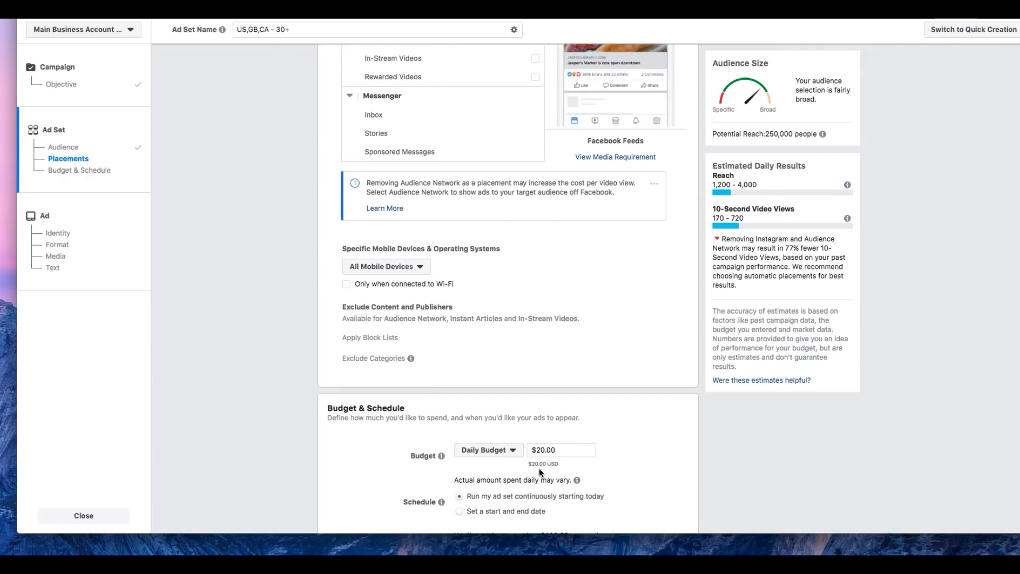
{"action": "left_click_drag", "start_coordinate": [544, 450], "coordinate": [538, 449]}
{"action": "type", "text": "5"}
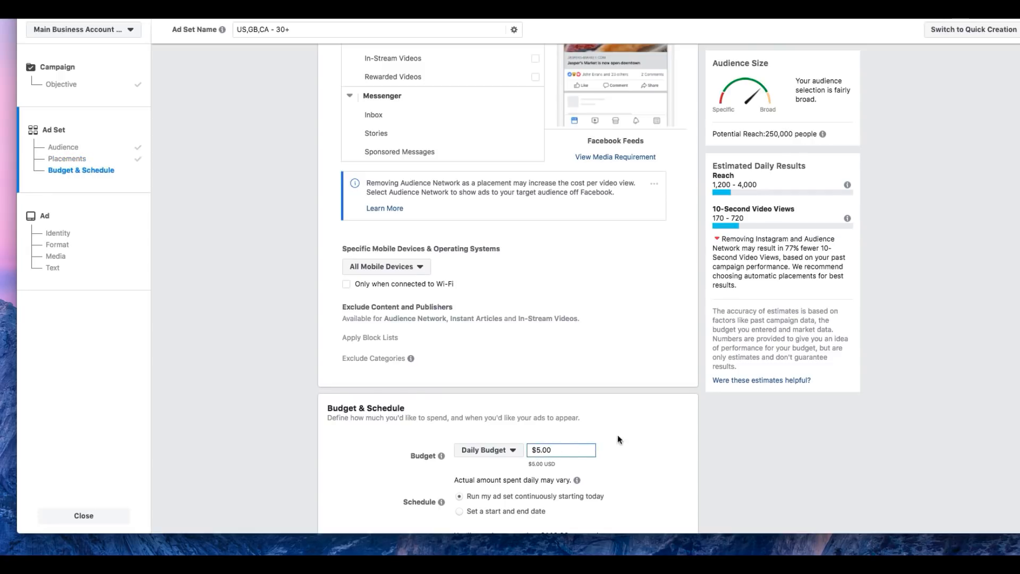
{"action": "left_click", "coordinate": [617, 435]}
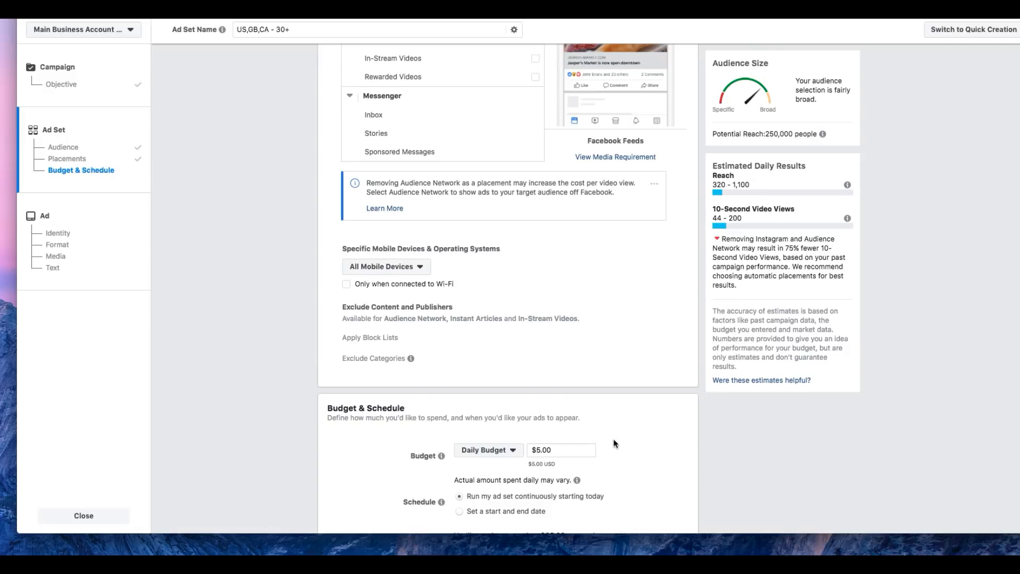
Step: Replace the Woodworking interest in the detailed targeting's first include group with the Carpentry interest
{"action": "scroll", "coordinate": [617, 431], "scroll_direction": "down", "scroll_amount": 1}
{"action": "scroll", "coordinate": [617, 434], "scroll_direction": "up", "scroll_amount": 15}
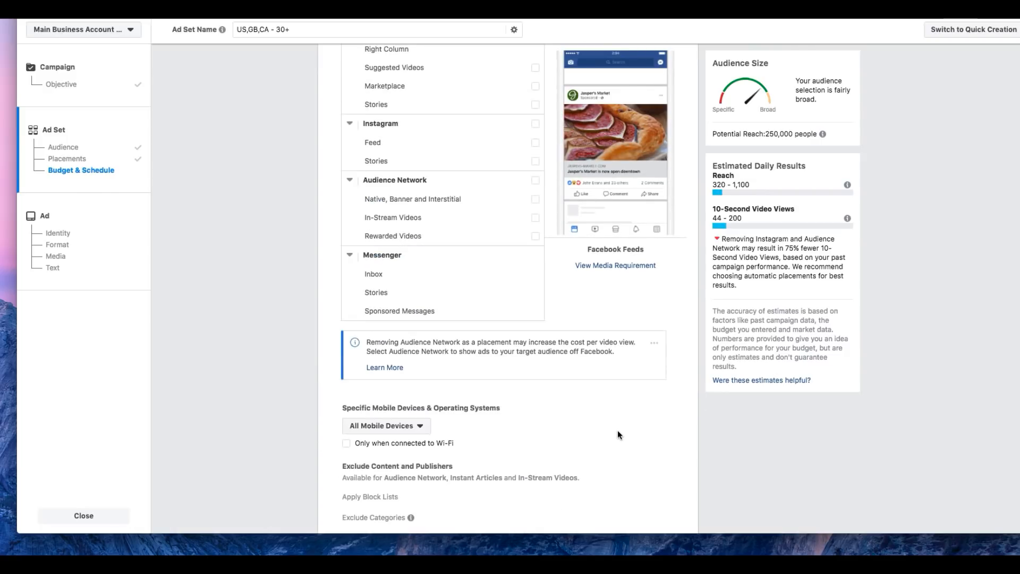
{"action": "scroll", "coordinate": [617, 431], "scroll_direction": "up", "scroll_amount": 2}
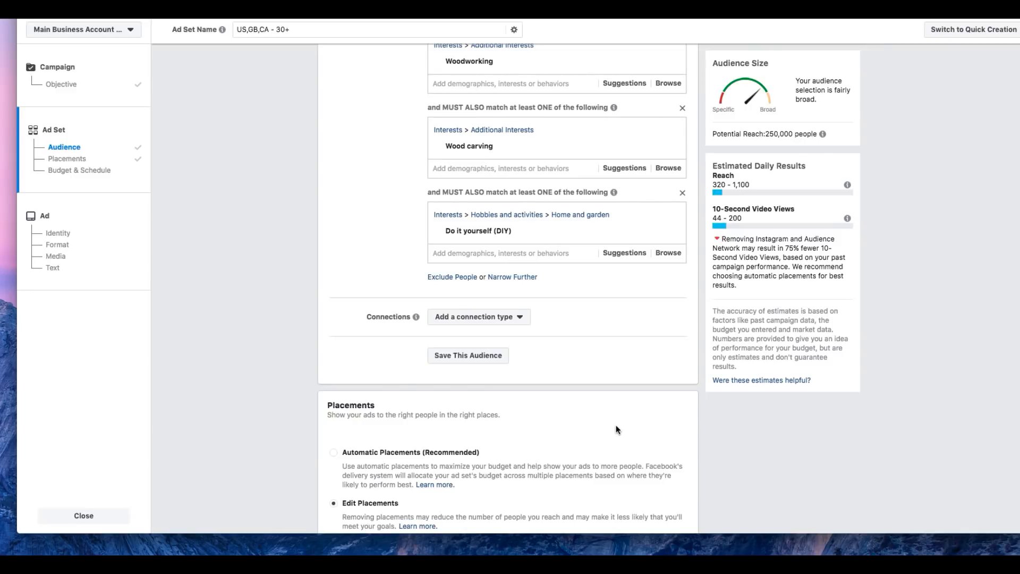
{"action": "scroll", "coordinate": [616, 424], "scroll_direction": "up", "scroll_amount": 1}
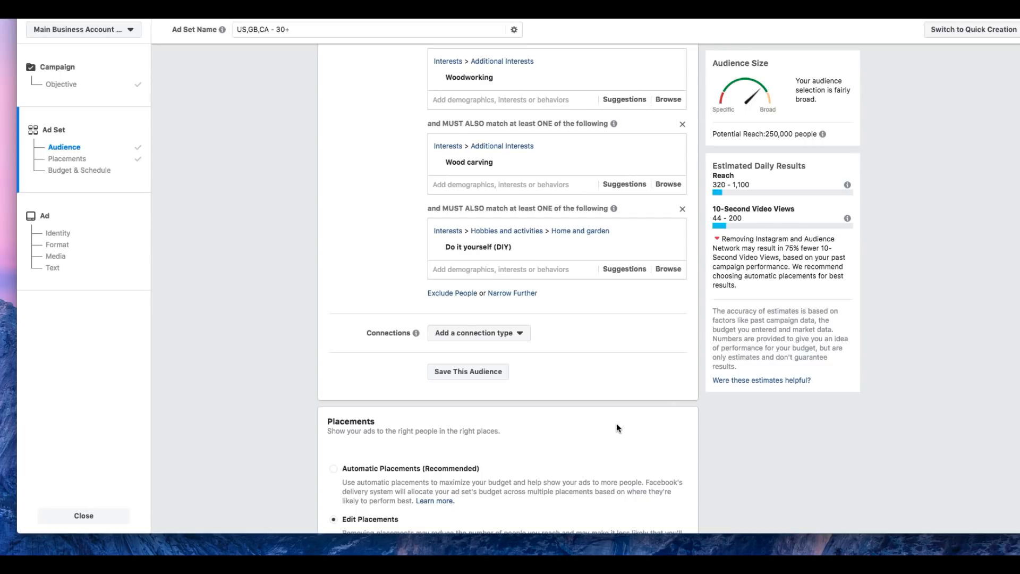
{"action": "scroll", "coordinate": [616, 427], "scroll_direction": "up", "scroll_amount": 2}
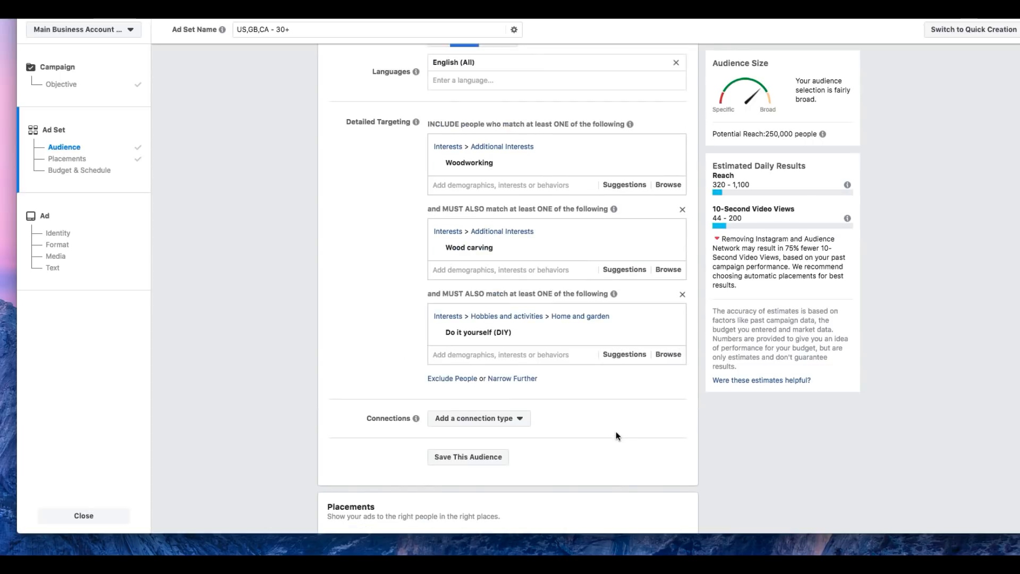
{"action": "left_click", "coordinate": [632, 186]}
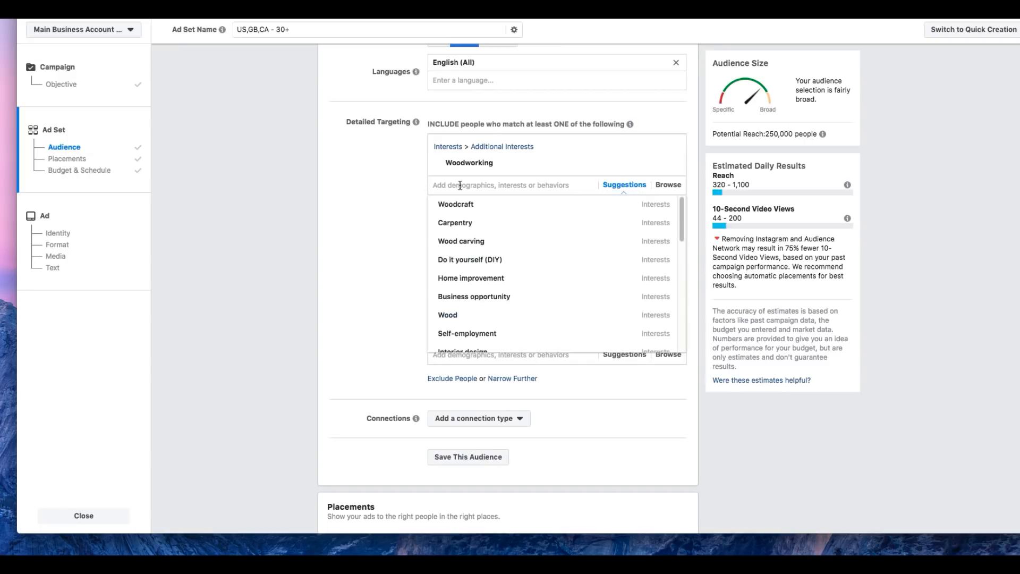
{"action": "left_click", "coordinate": [513, 228]}
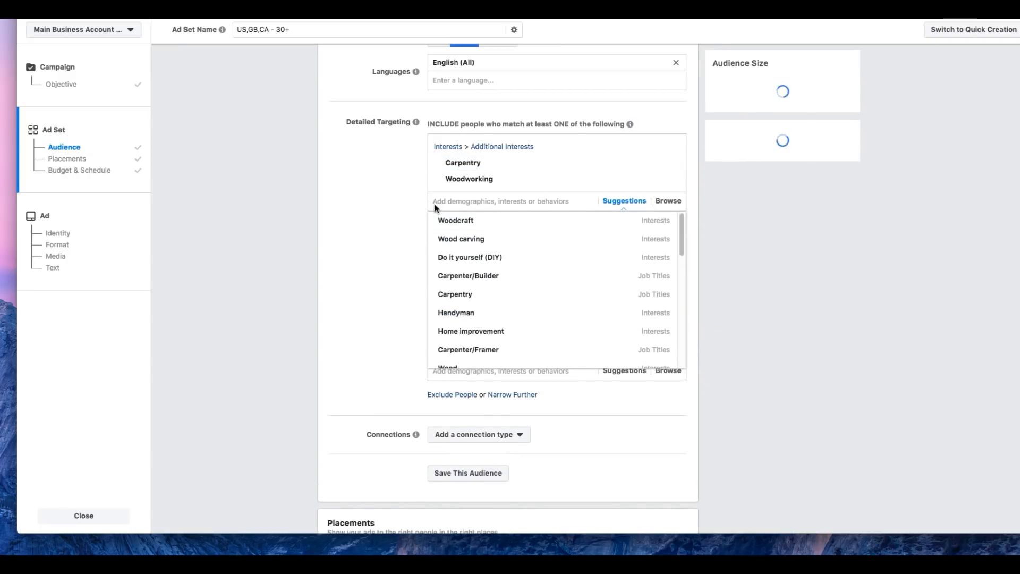
{"action": "left_click", "coordinate": [657, 187]}
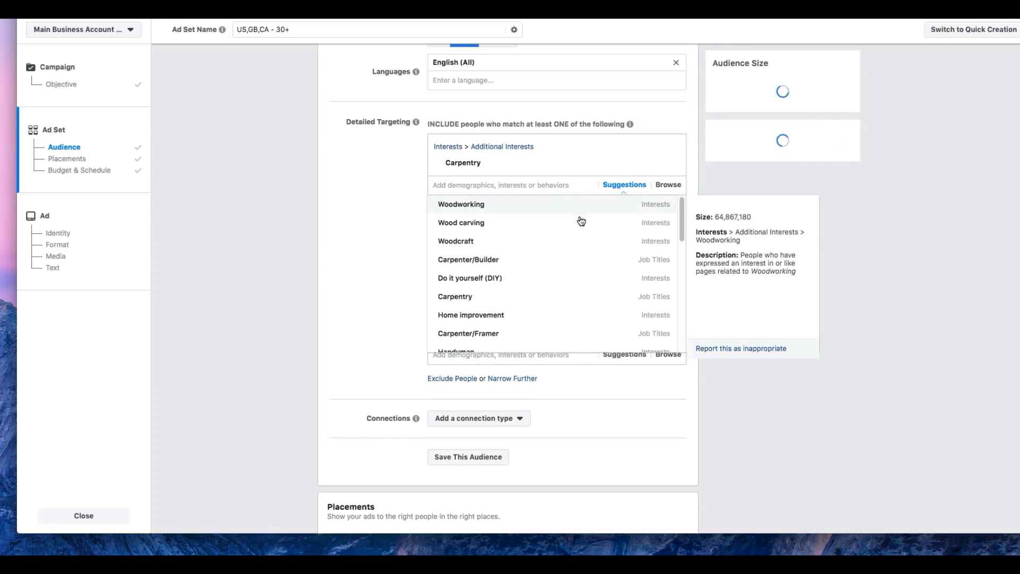
{"action": "left_click", "coordinate": [377, 216]}
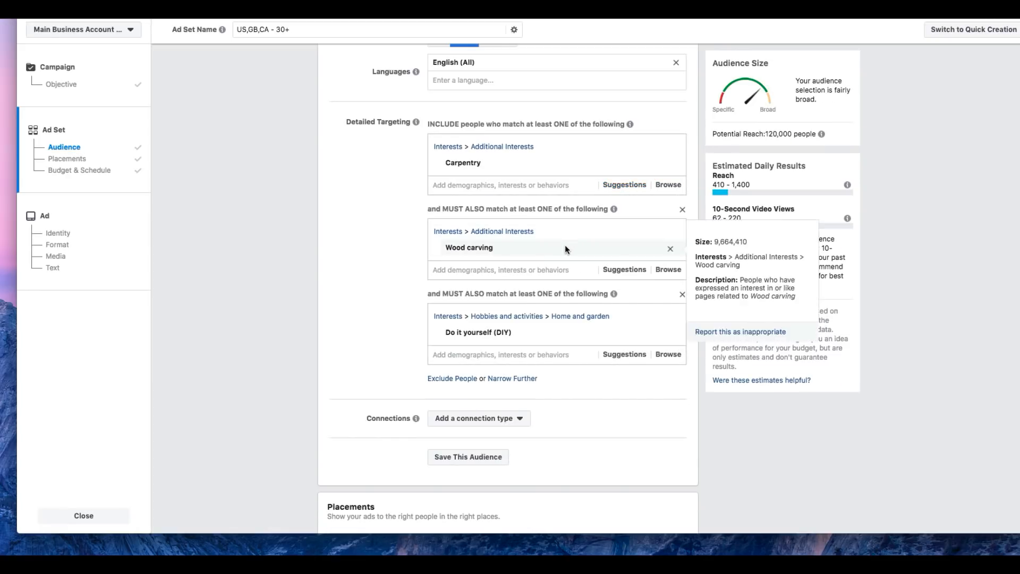
Step: Replace the Wood carving interest in the first must-also-match condition with the Woodcraft interest
{"action": "left_click", "coordinate": [624, 270]}
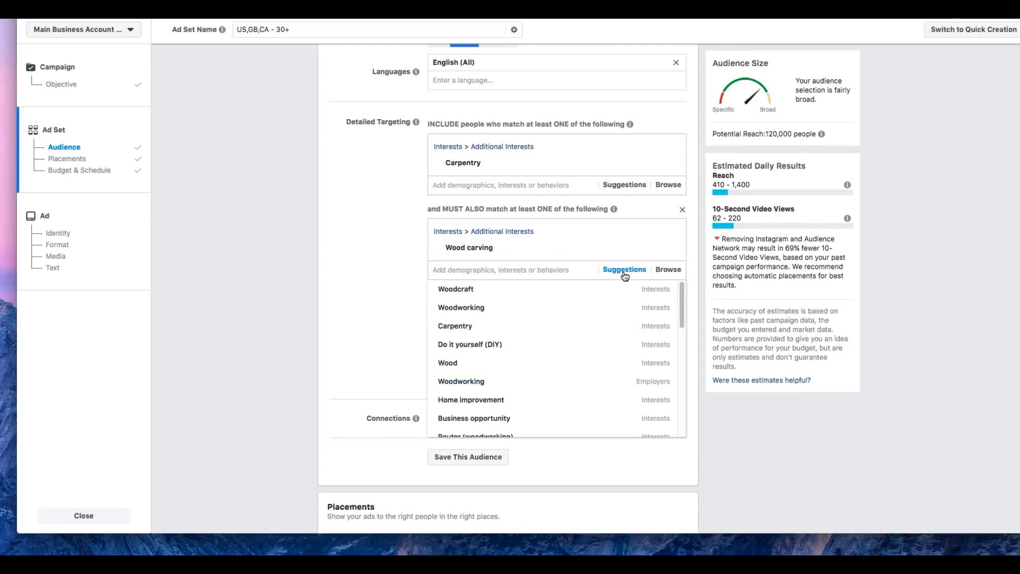
{"action": "left_click", "coordinate": [584, 292]}
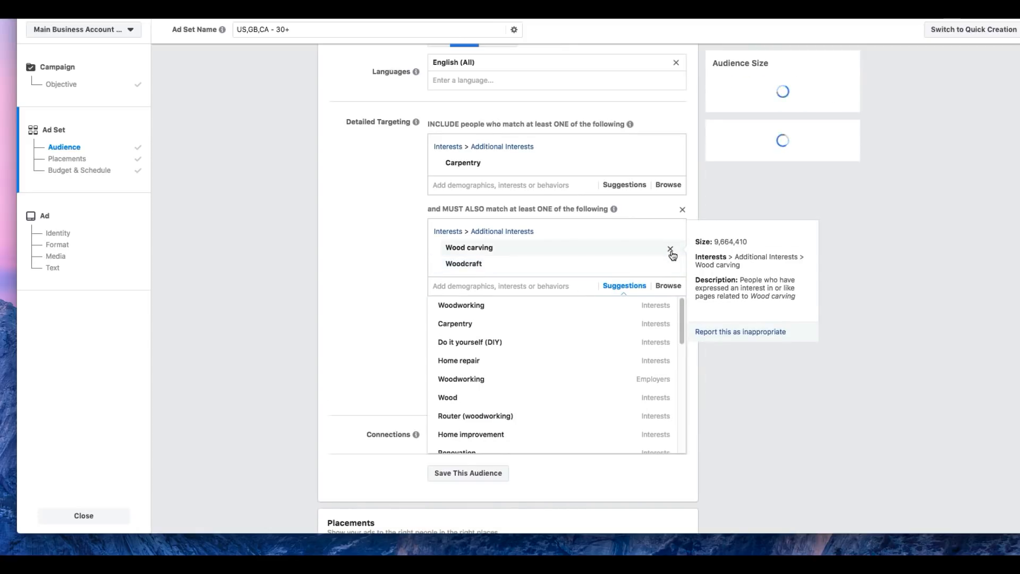
{"action": "left_click", "coordinate": [670, 249]}
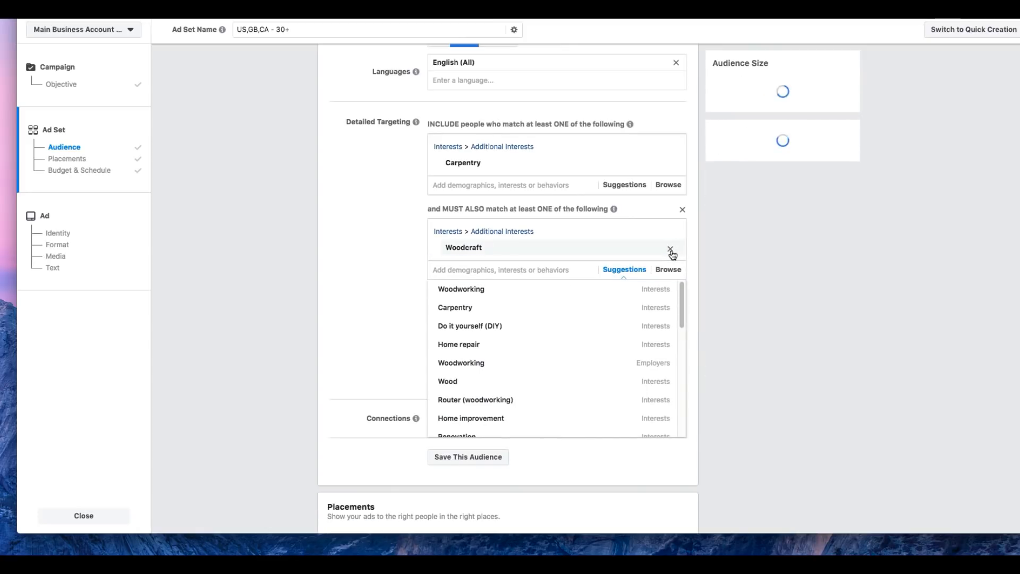
{"action": "left_click", "coordinate": [386, 259]}
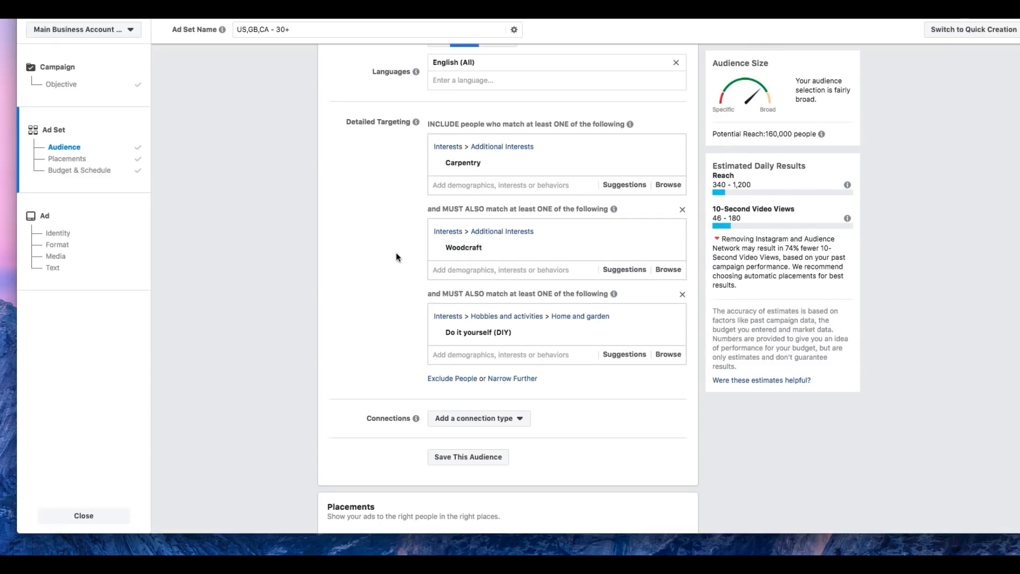
Step: Check the remaining placement, budget and delivery settings of the ad set and continue to the ad setup
{"action": "scroll", "coordinate": [402, 297], "scroll_direction": "down", "scroll_amount": 5}
{"action": "scroll", "coordinate": [403, 303], "scroll_direction": "down", "scroll_amount": 10}
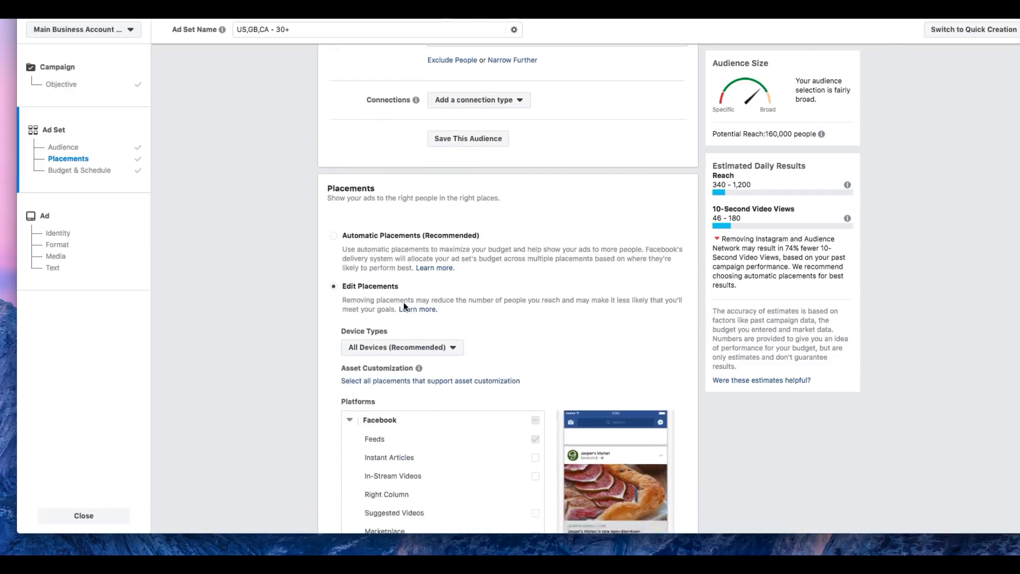
{"action": "scroll", "coordinate": [649, 232], "scroll_direction": "down", "scroll_amount": 7}
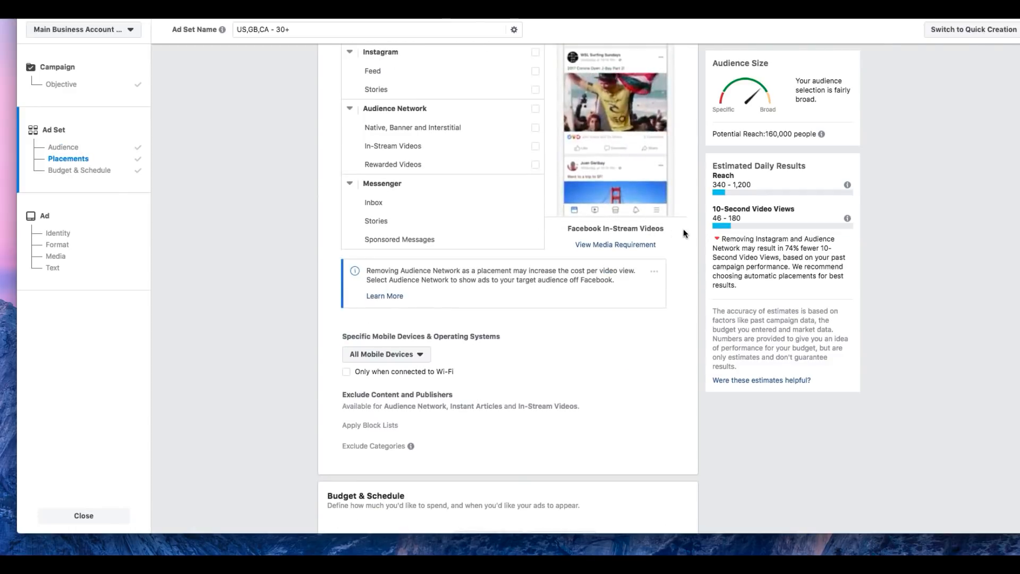
{"action": "scroll", "coordinate": [687, 234], "scroll_direction": "down", "scroll_amount": 4}
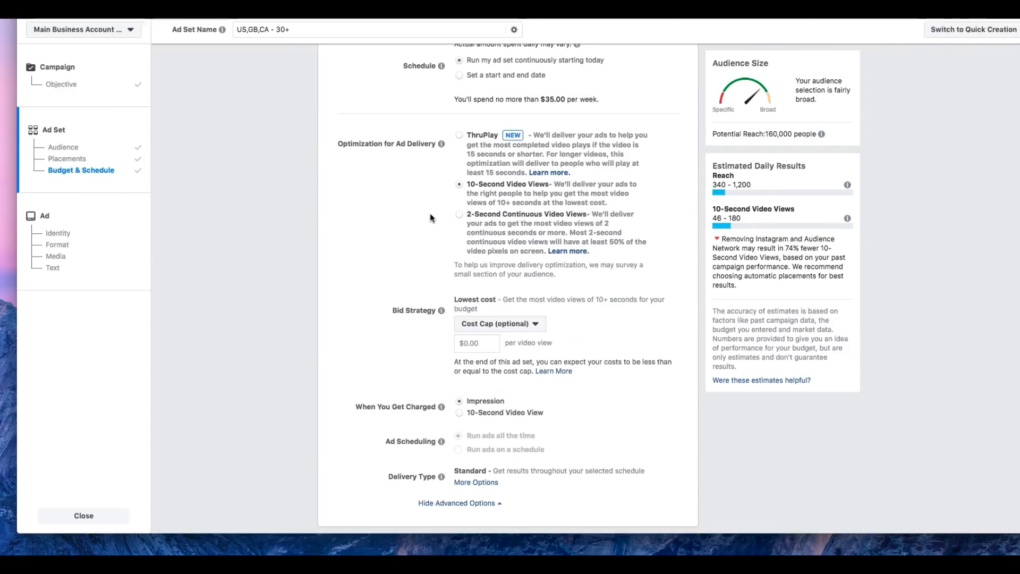
{"action": "scroll", "coordinate": [378, 227], "scroll_direction": "down", "scroll_amount": 1}
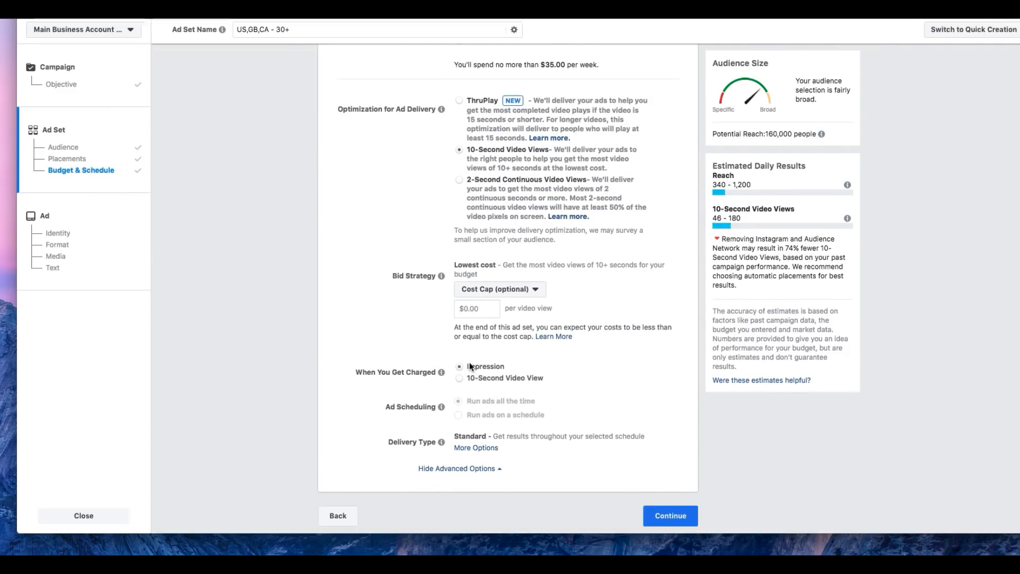
{"action": "left_click", "coordinate": [670, 515]}
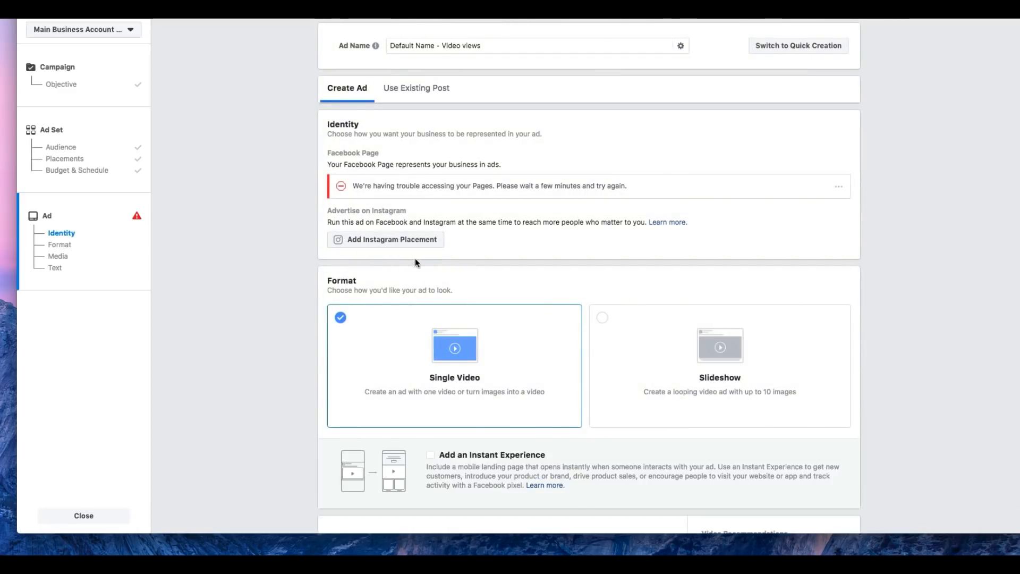
Step: Switch the ad to use an existing post and close the campaign setup, saving it as a draft
{"action": "left_click", "coordinate": [423, 100]}
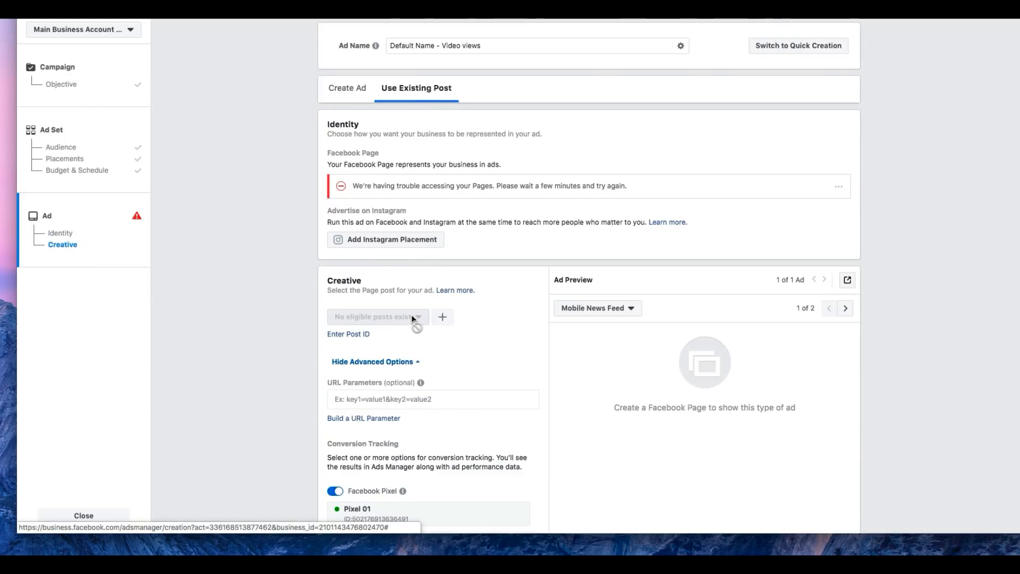
{"action": "scroll", "coordinate": [502, 359], "scroll_direction": "down", "scroll_amount": 5}
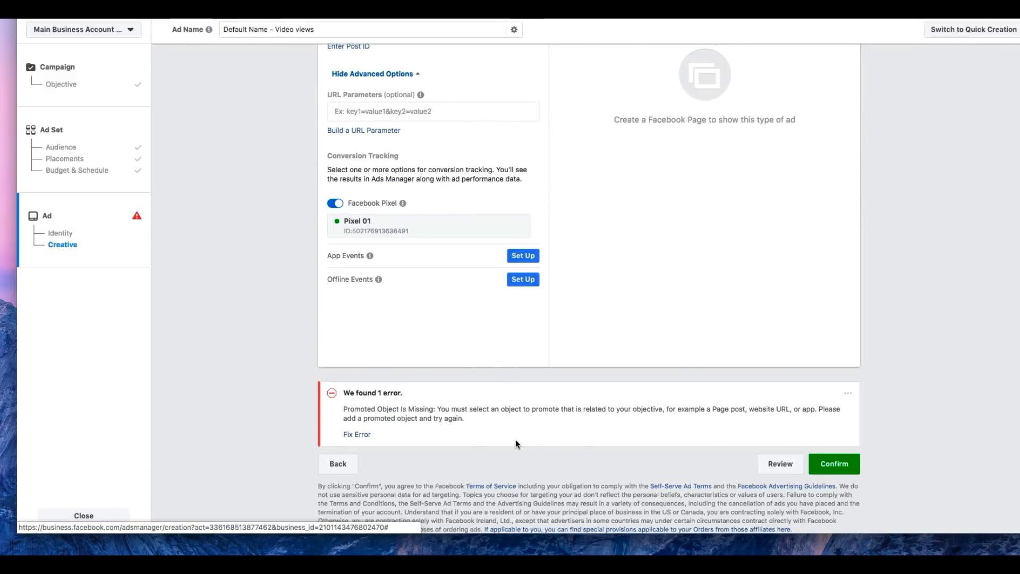
{"action": "left_click", "coordinate": [114, 514]}
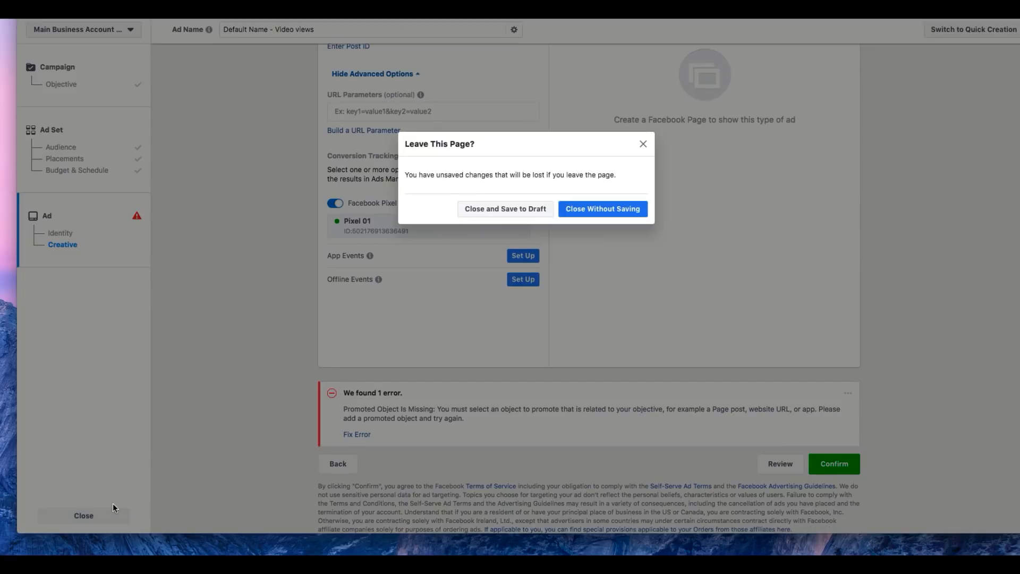
{"action": "left_click", "coordinate": [485, 207]}
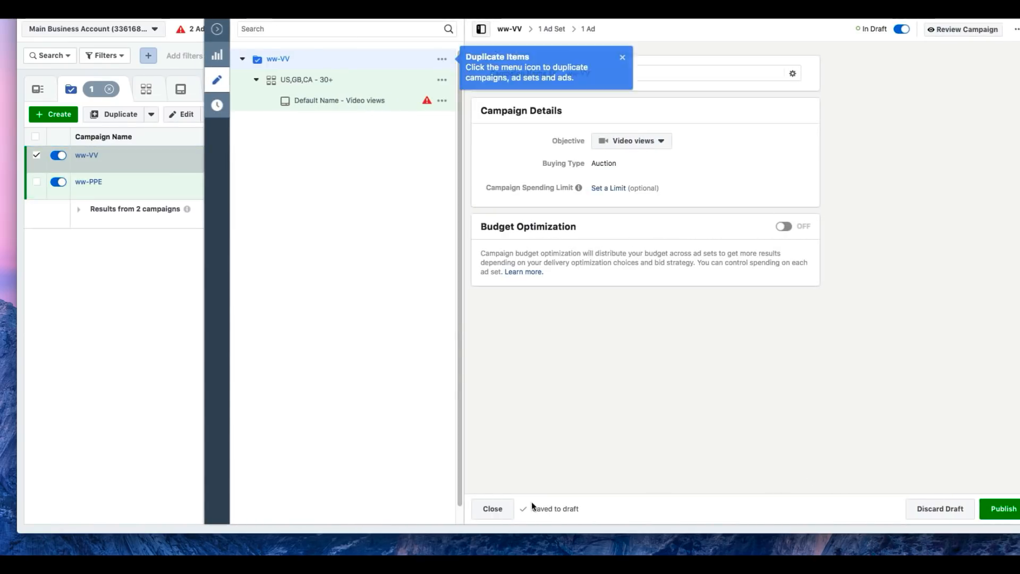
Step: Open the SimilarWeb traffic overview for the 16,000 Wood Plans sales page
{"action": "left_click", "coordinate": [492, 508]}
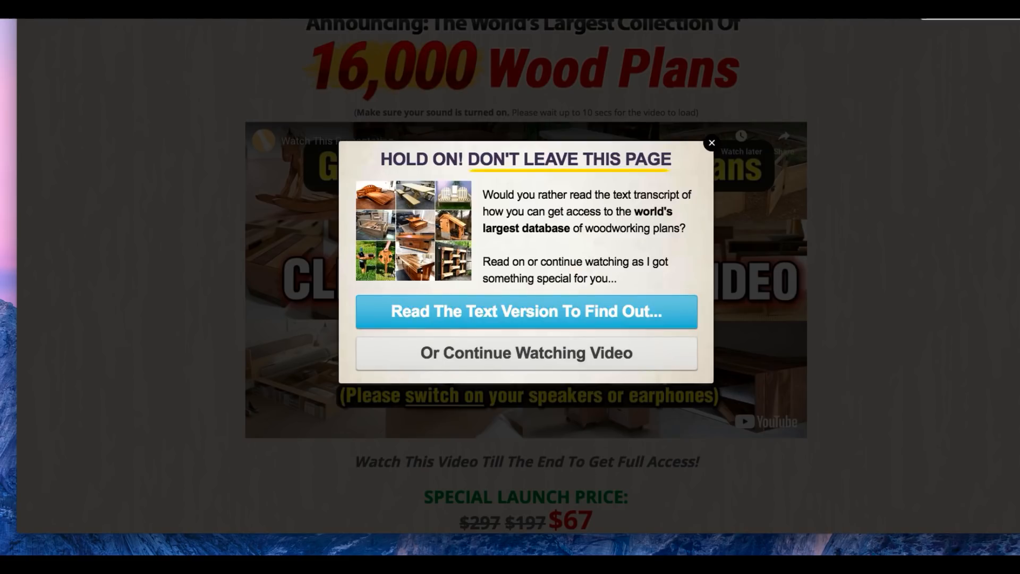
{"action": "left_click", "coordinate": [881, 11]}
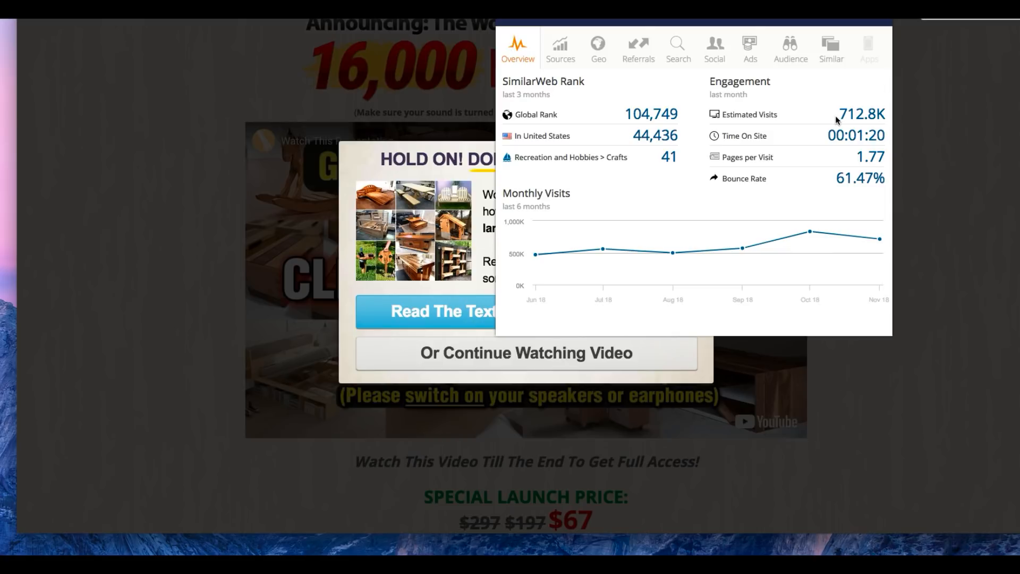